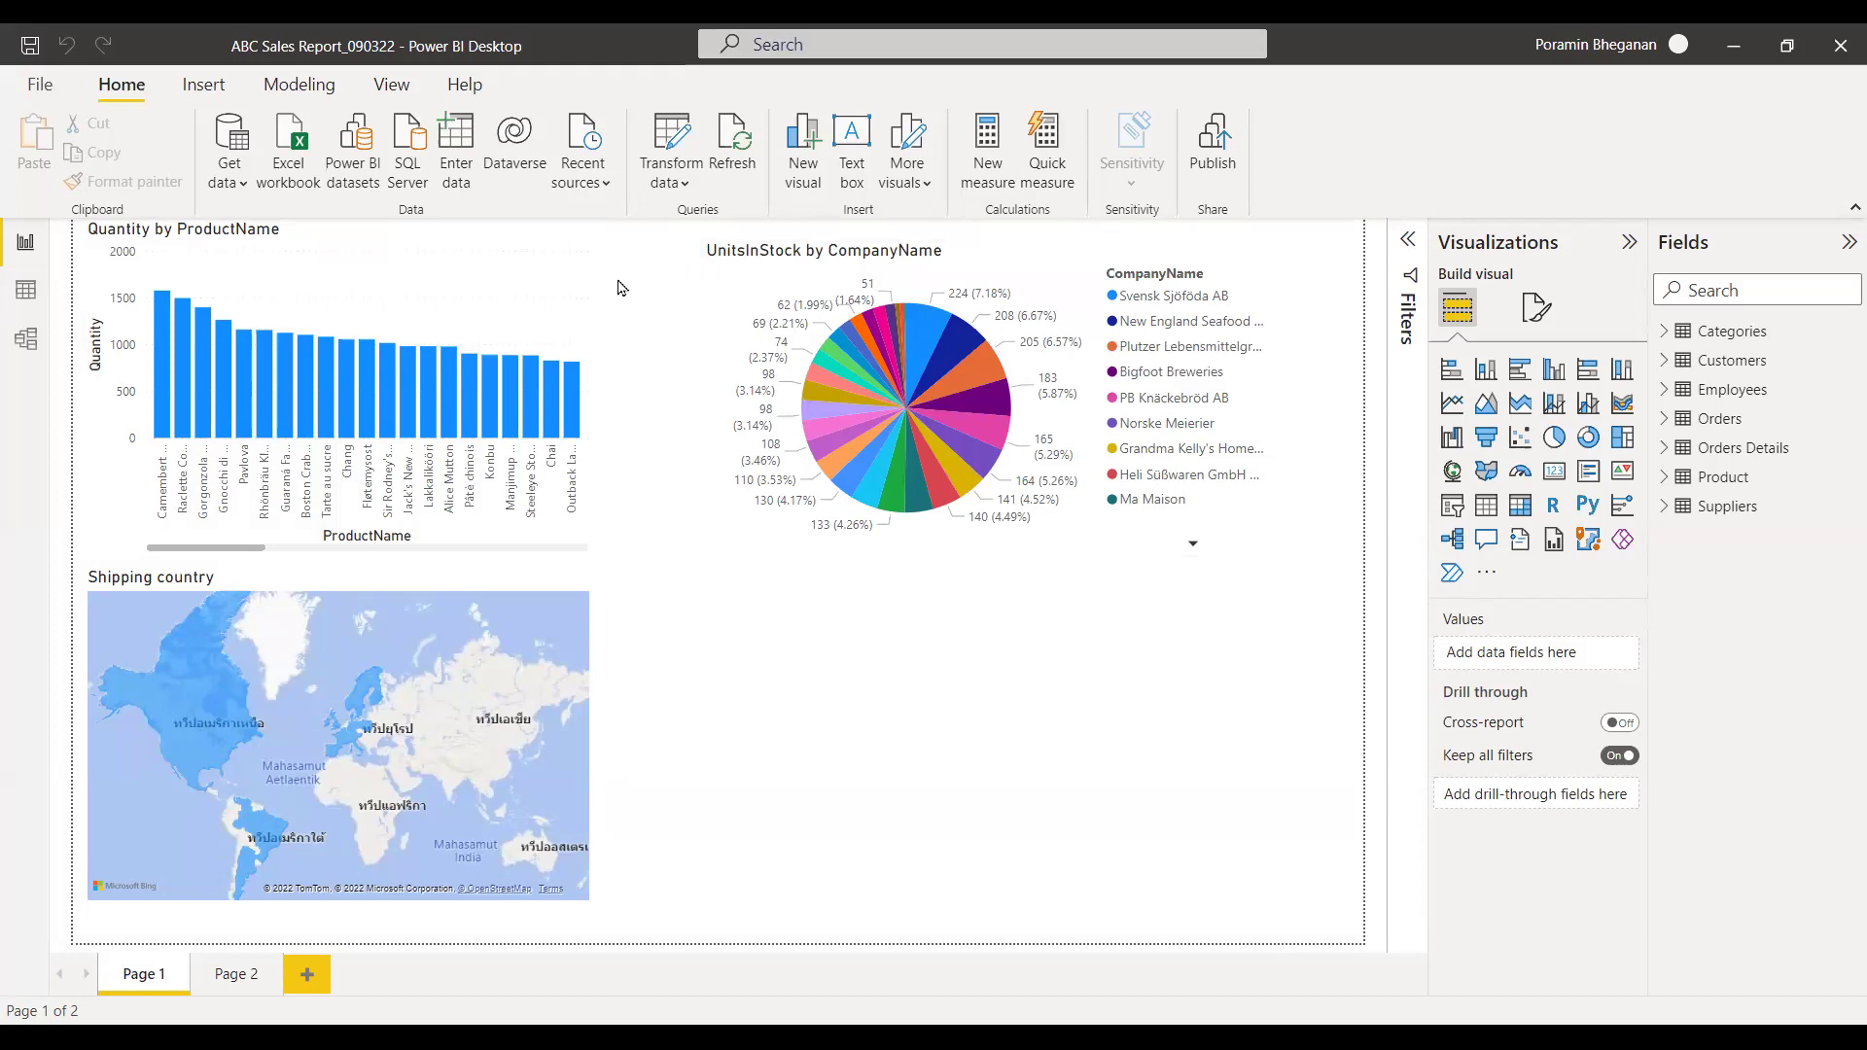
# Open the report's data in Power Query Editor and refresh the preview of the Categories query.
pyautogui.click(665, 185)
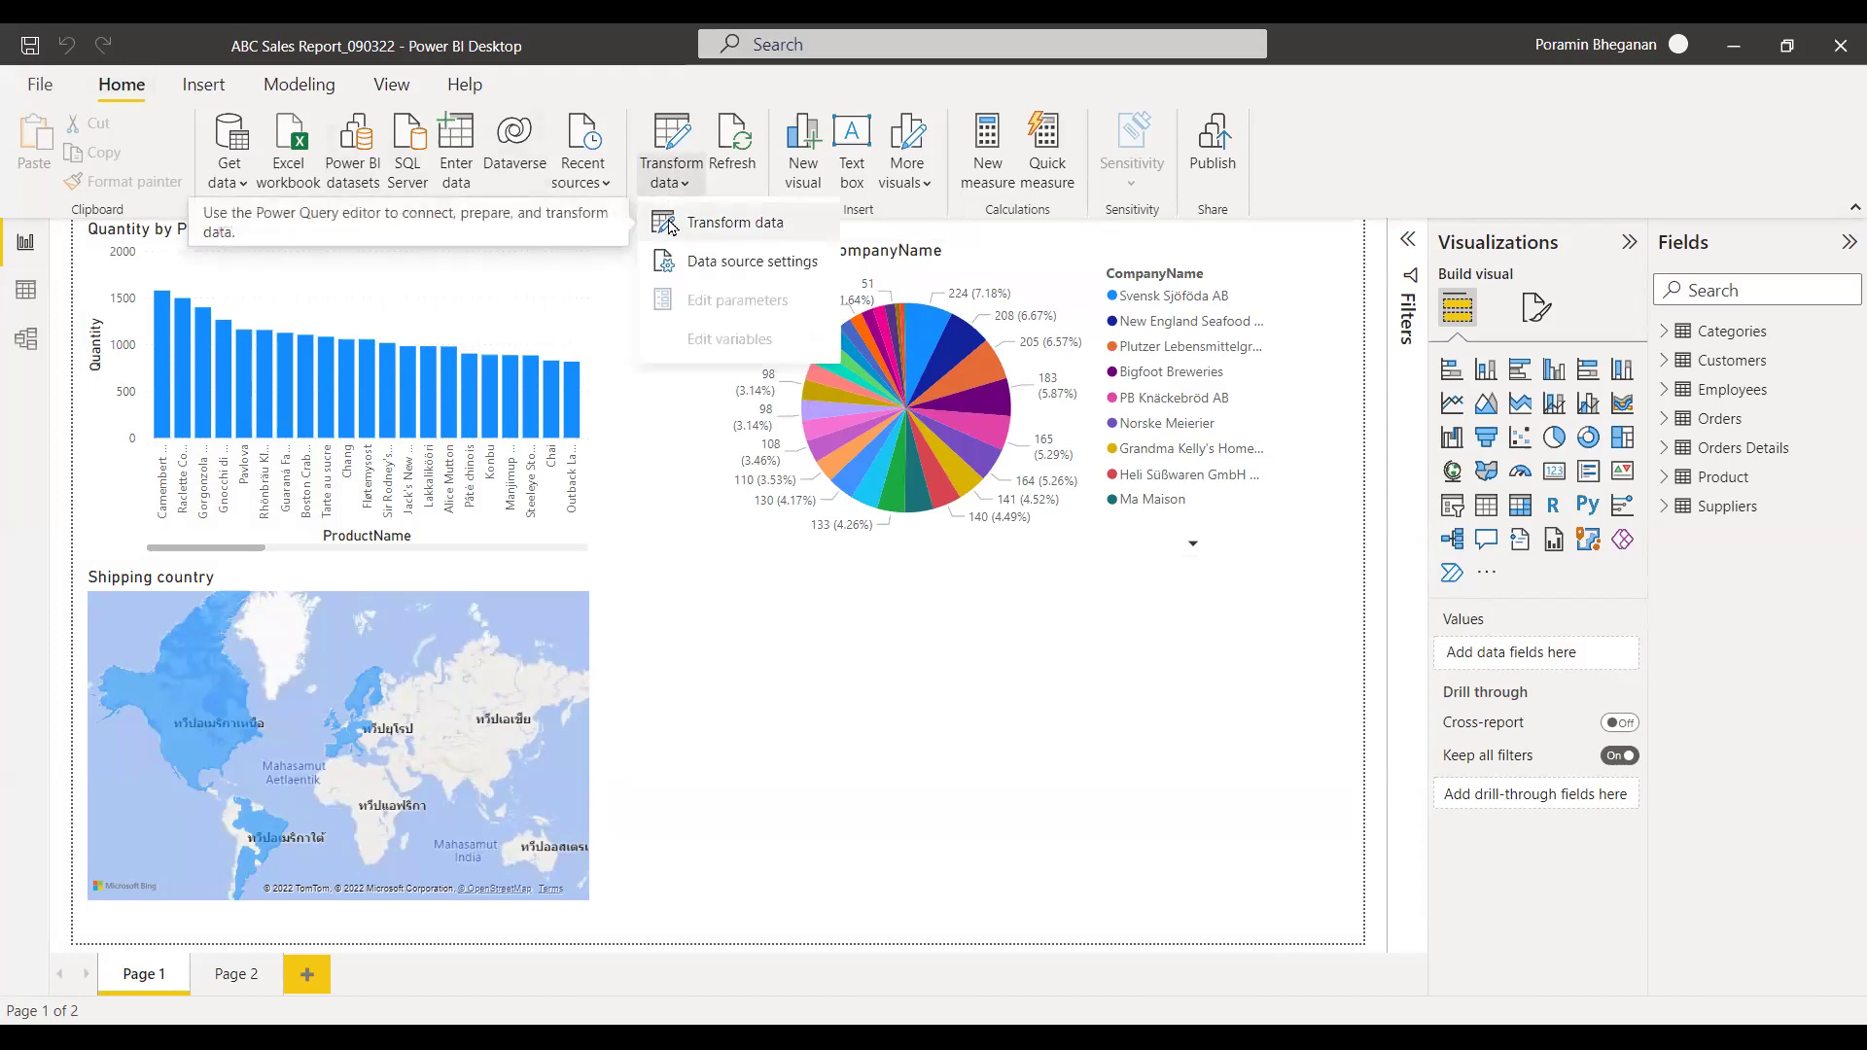
pyautogui.click(669, 224)
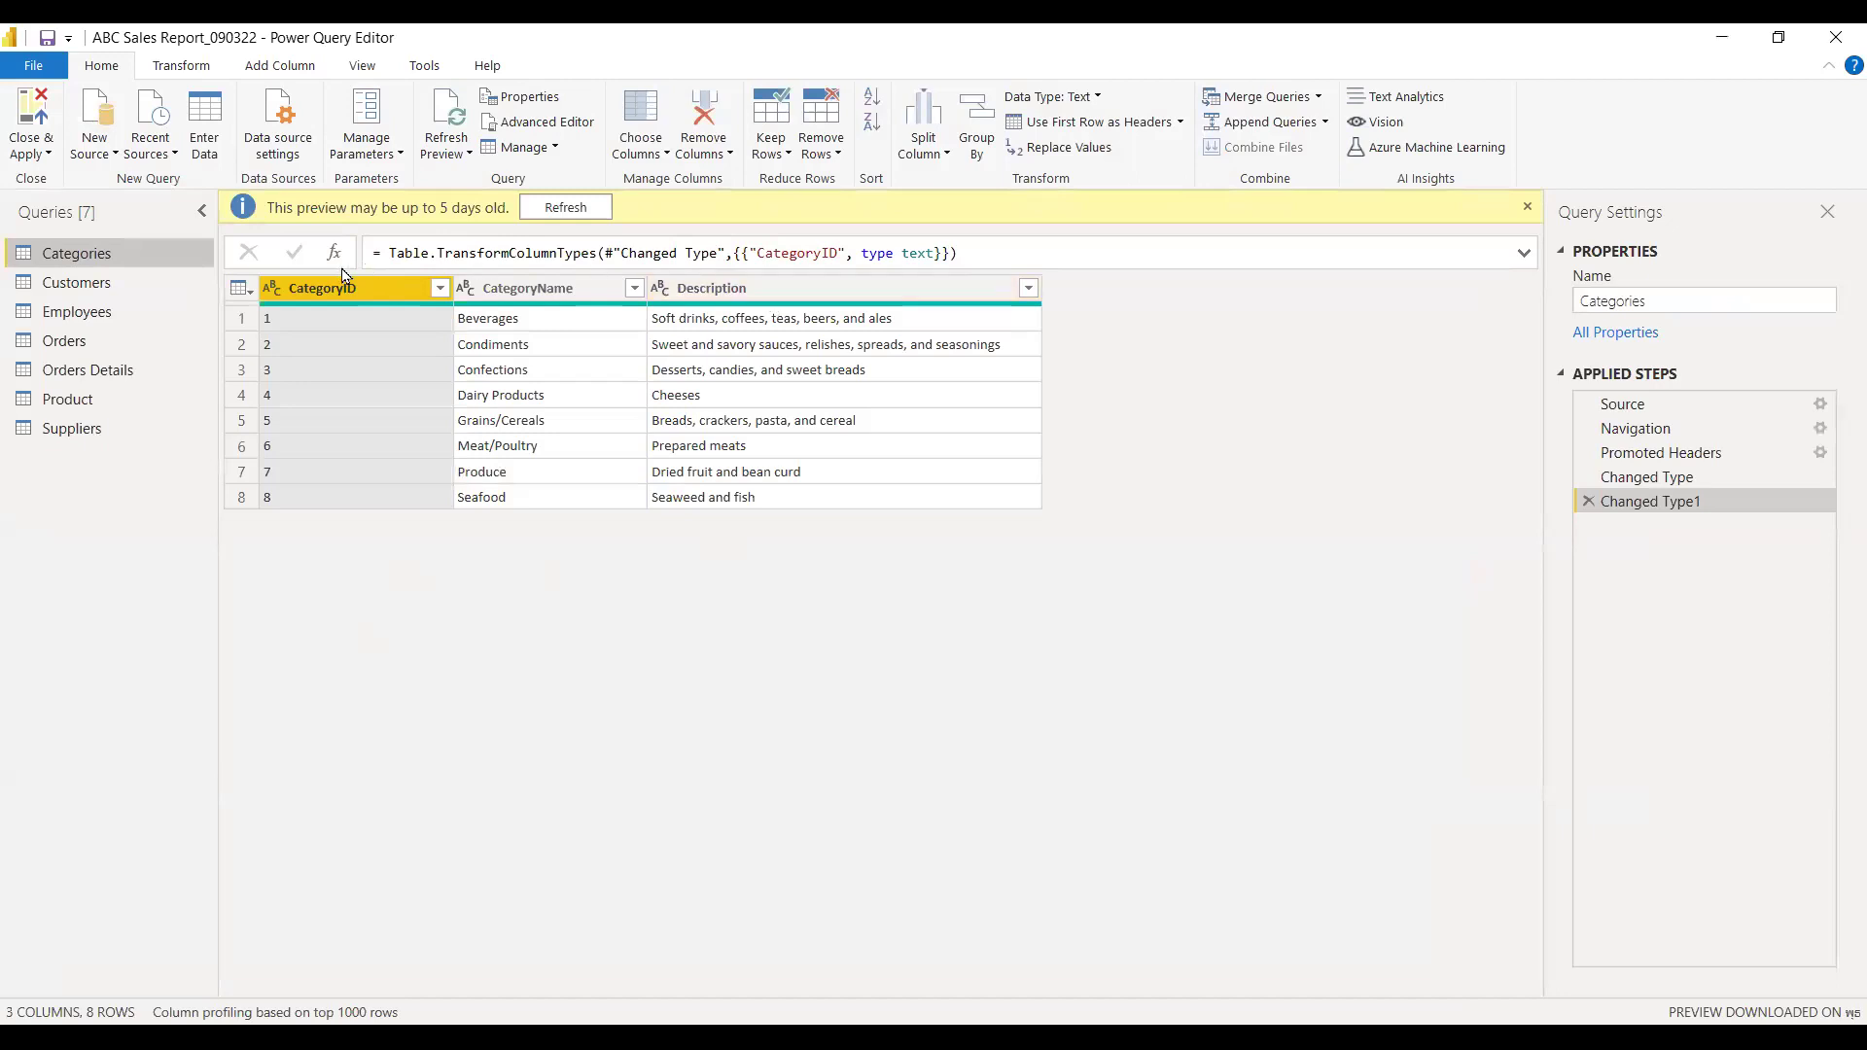
pyautogui.click(564, 206)
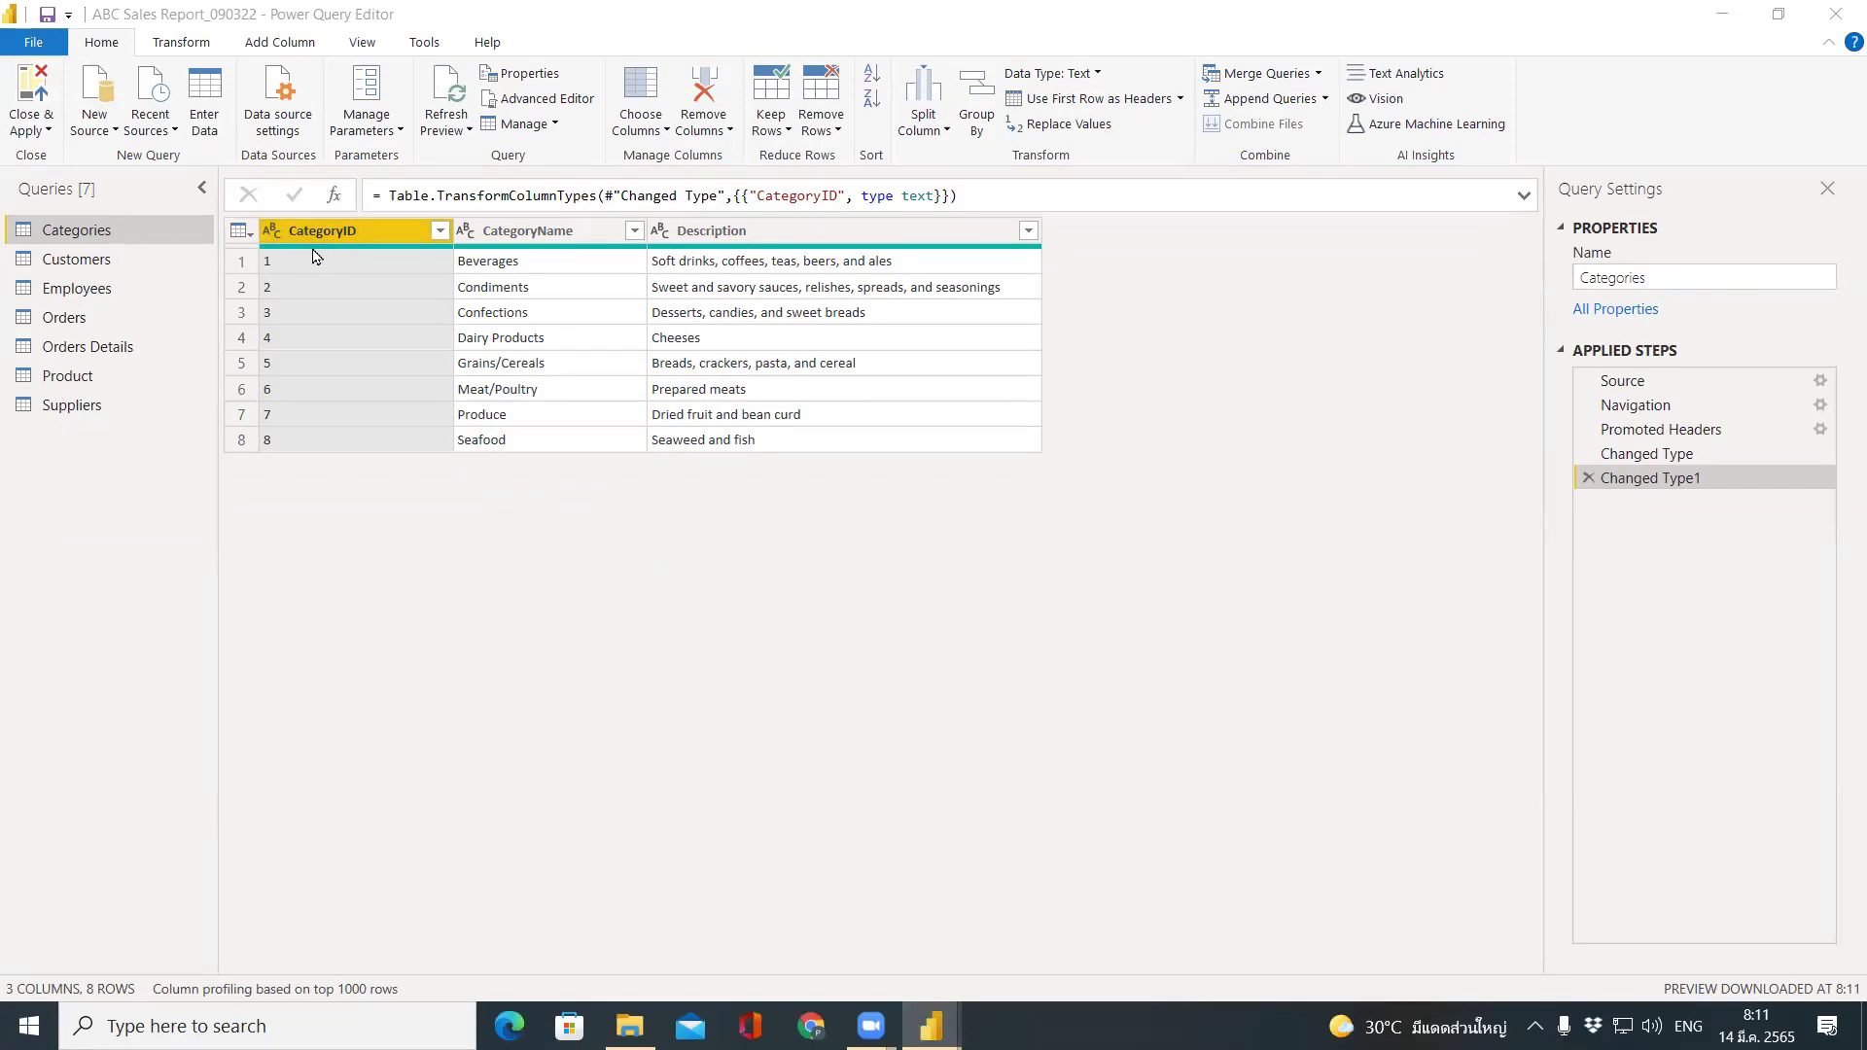
pyautogui.click(276, 238)
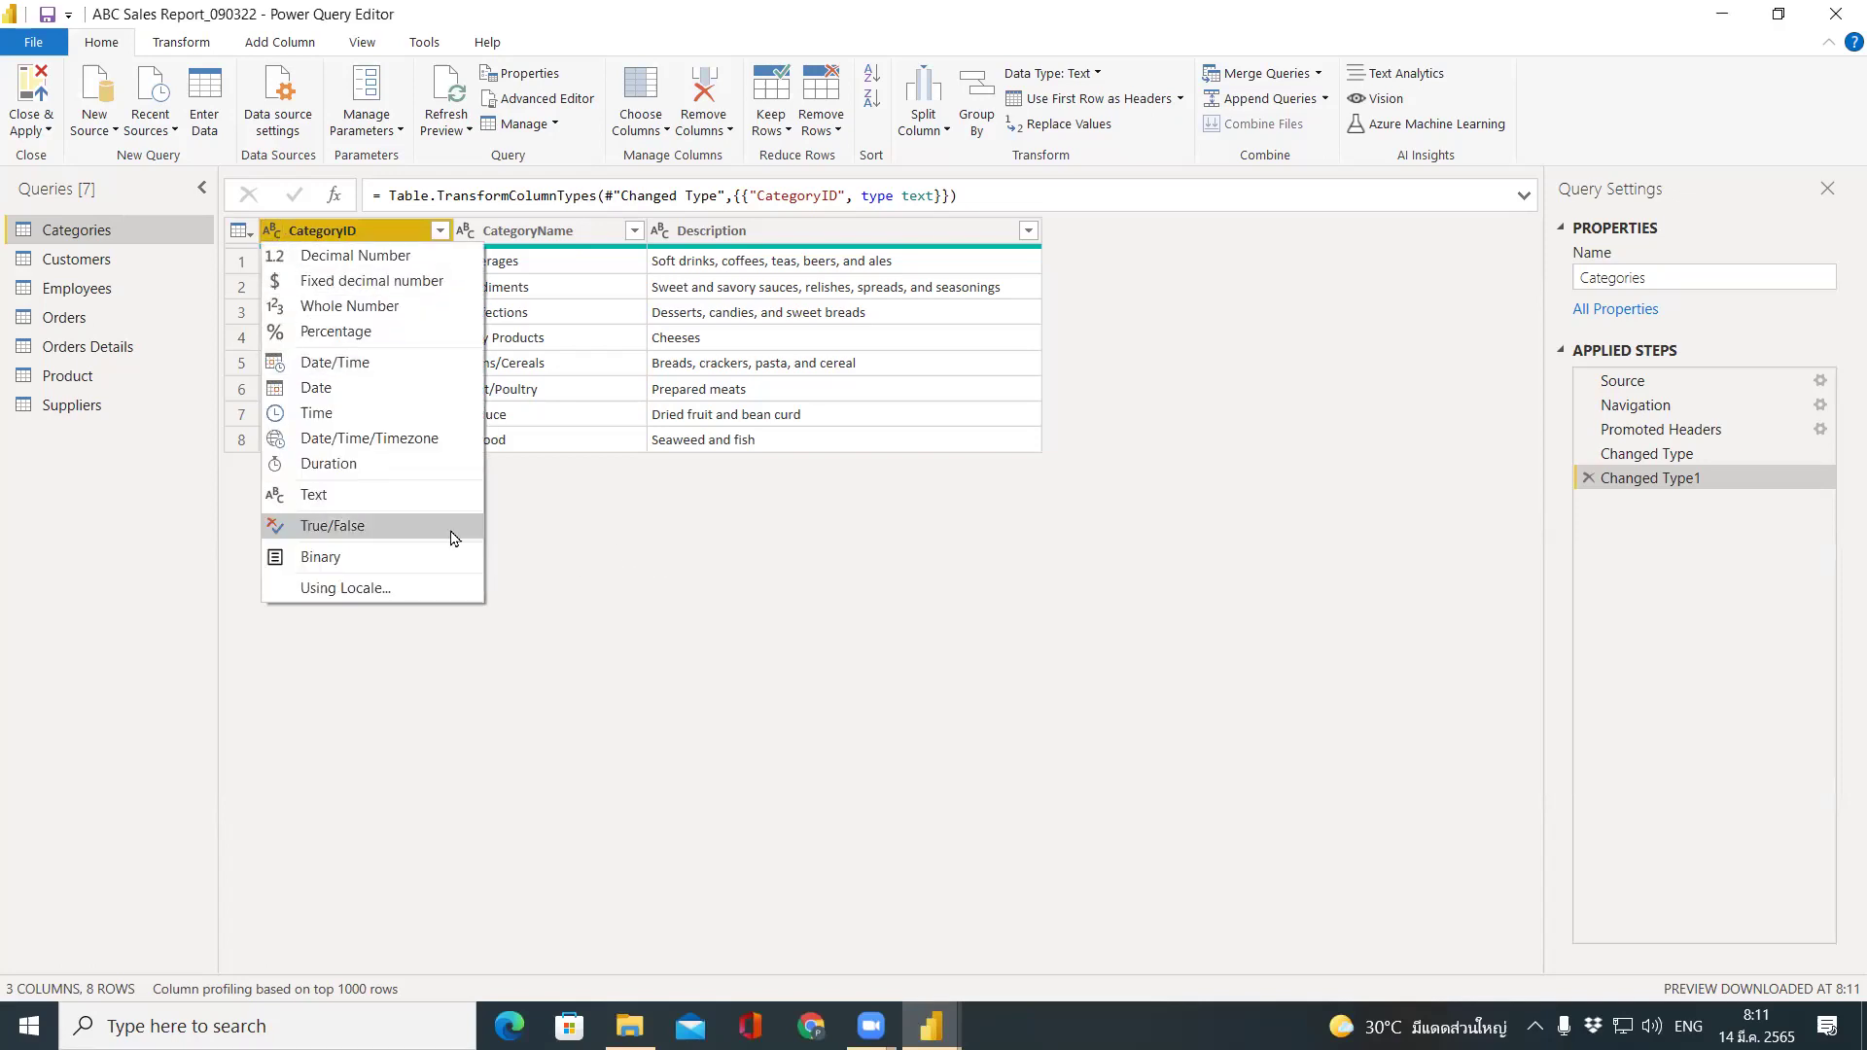
pyautogui.click(595, 510)
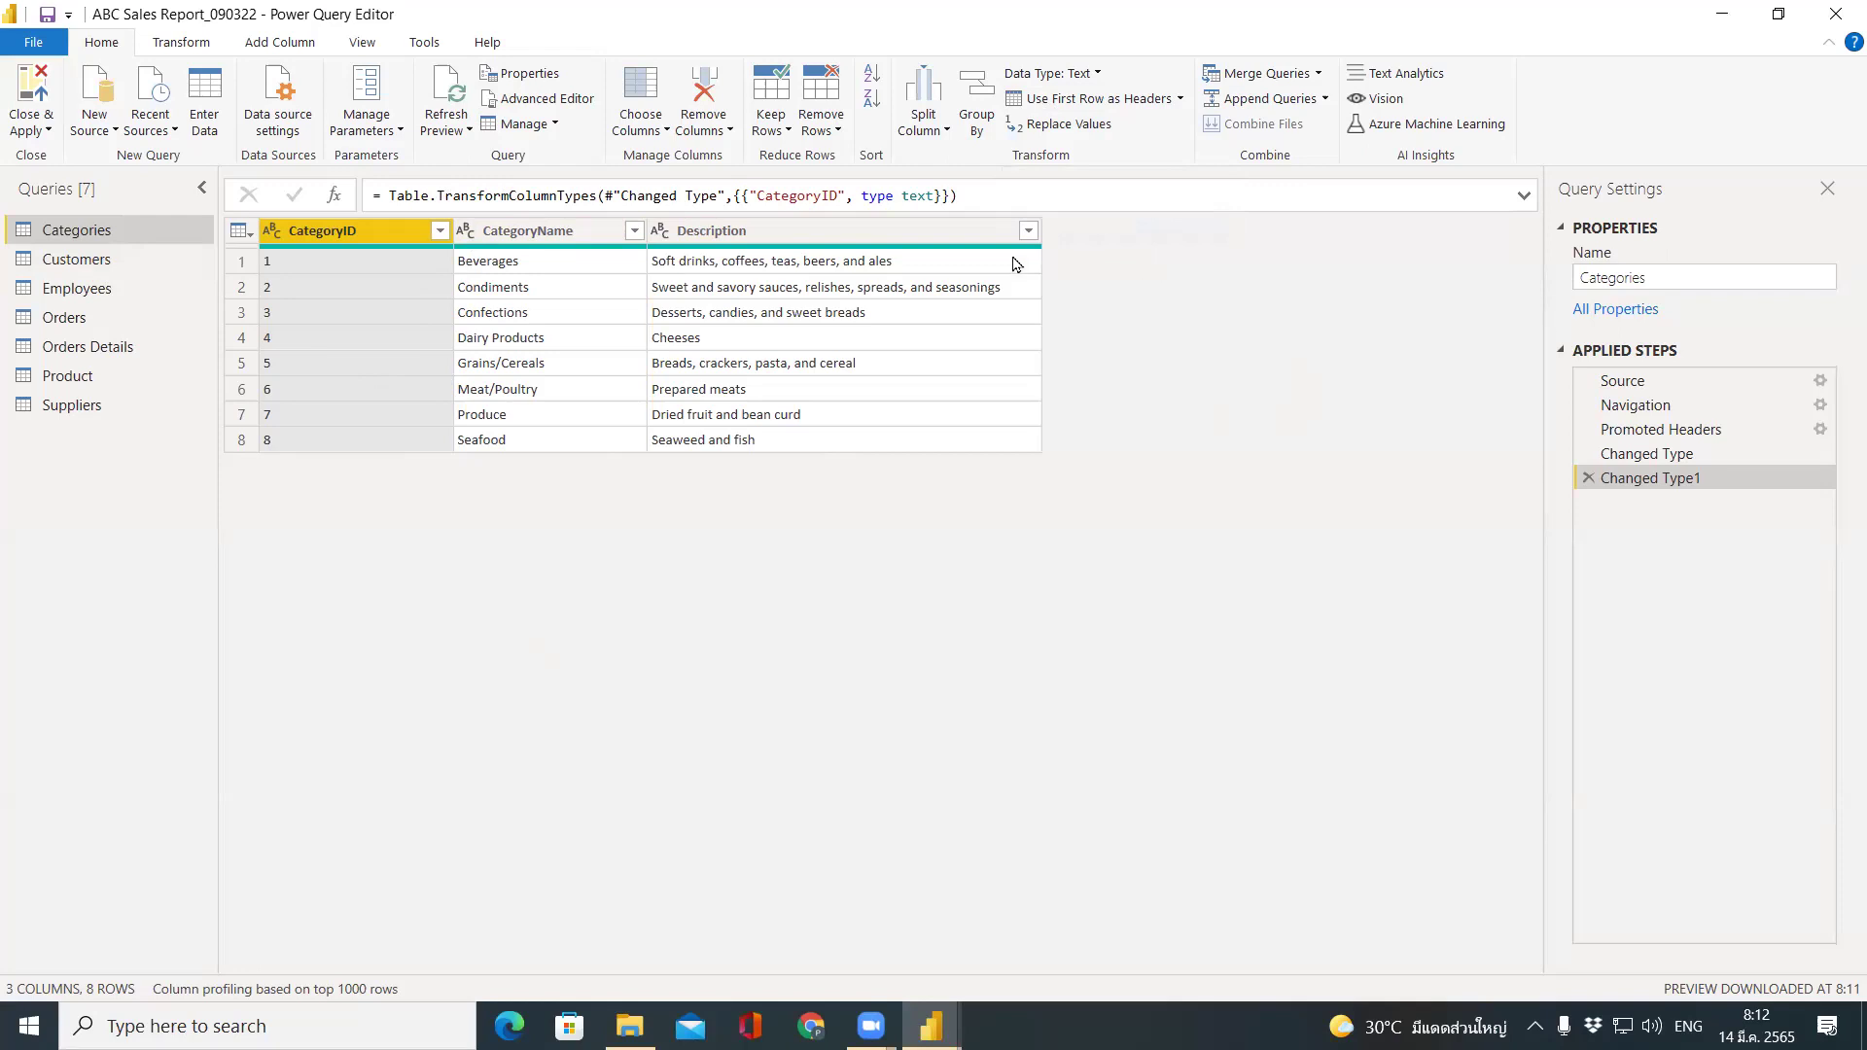
pyautogui.click(828, 133)
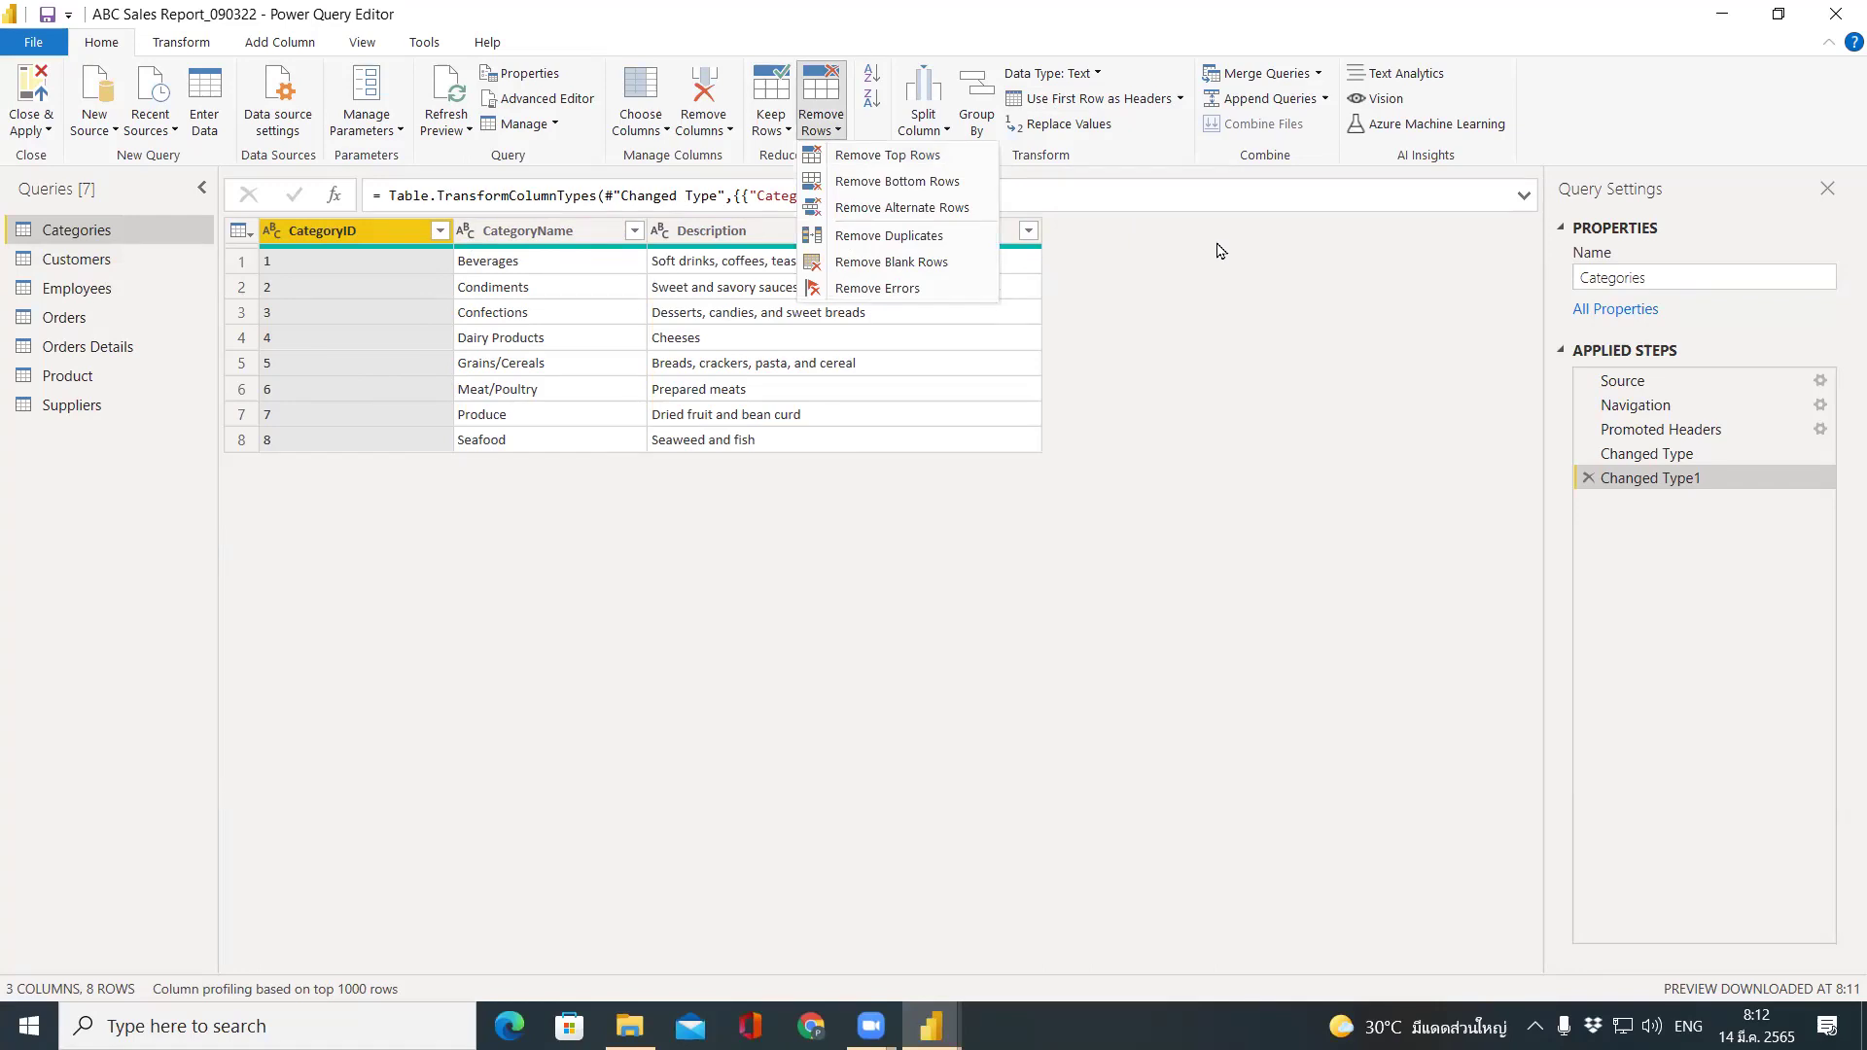
pyautogui.click(1301, 579)
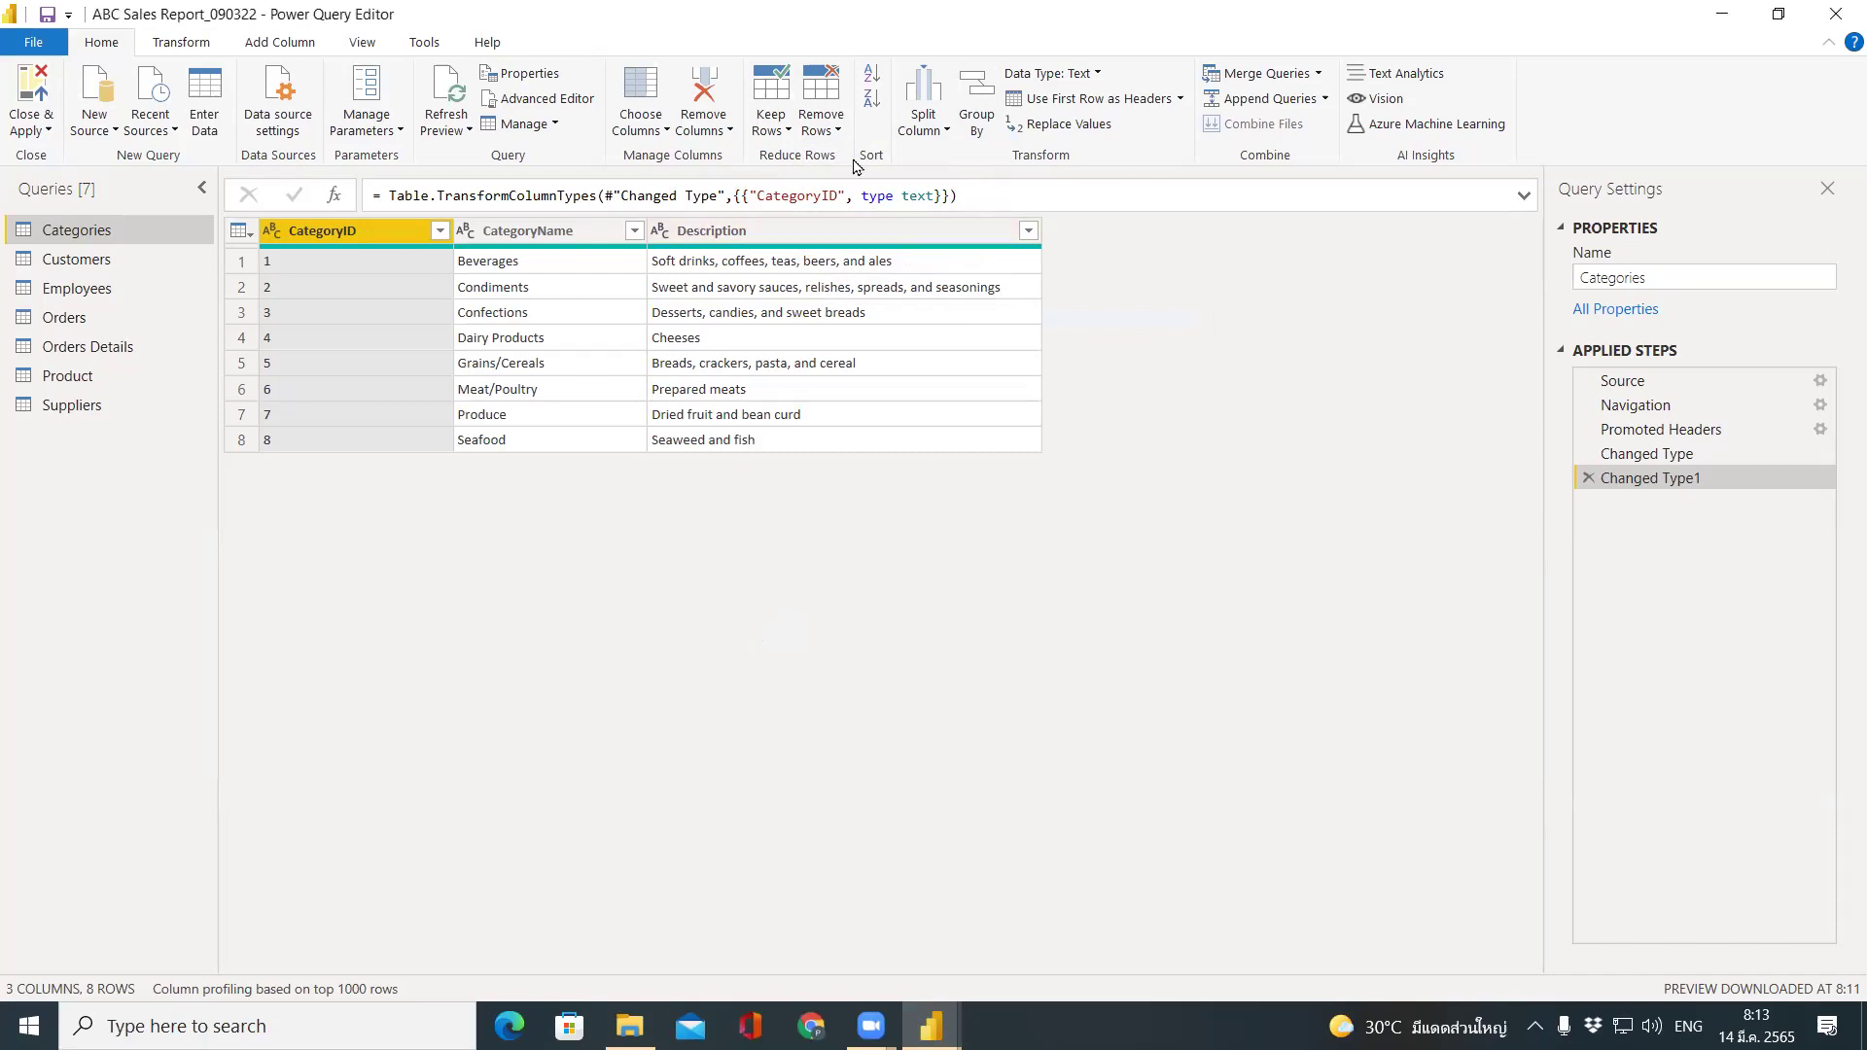
pyautogui.click(823, 136)
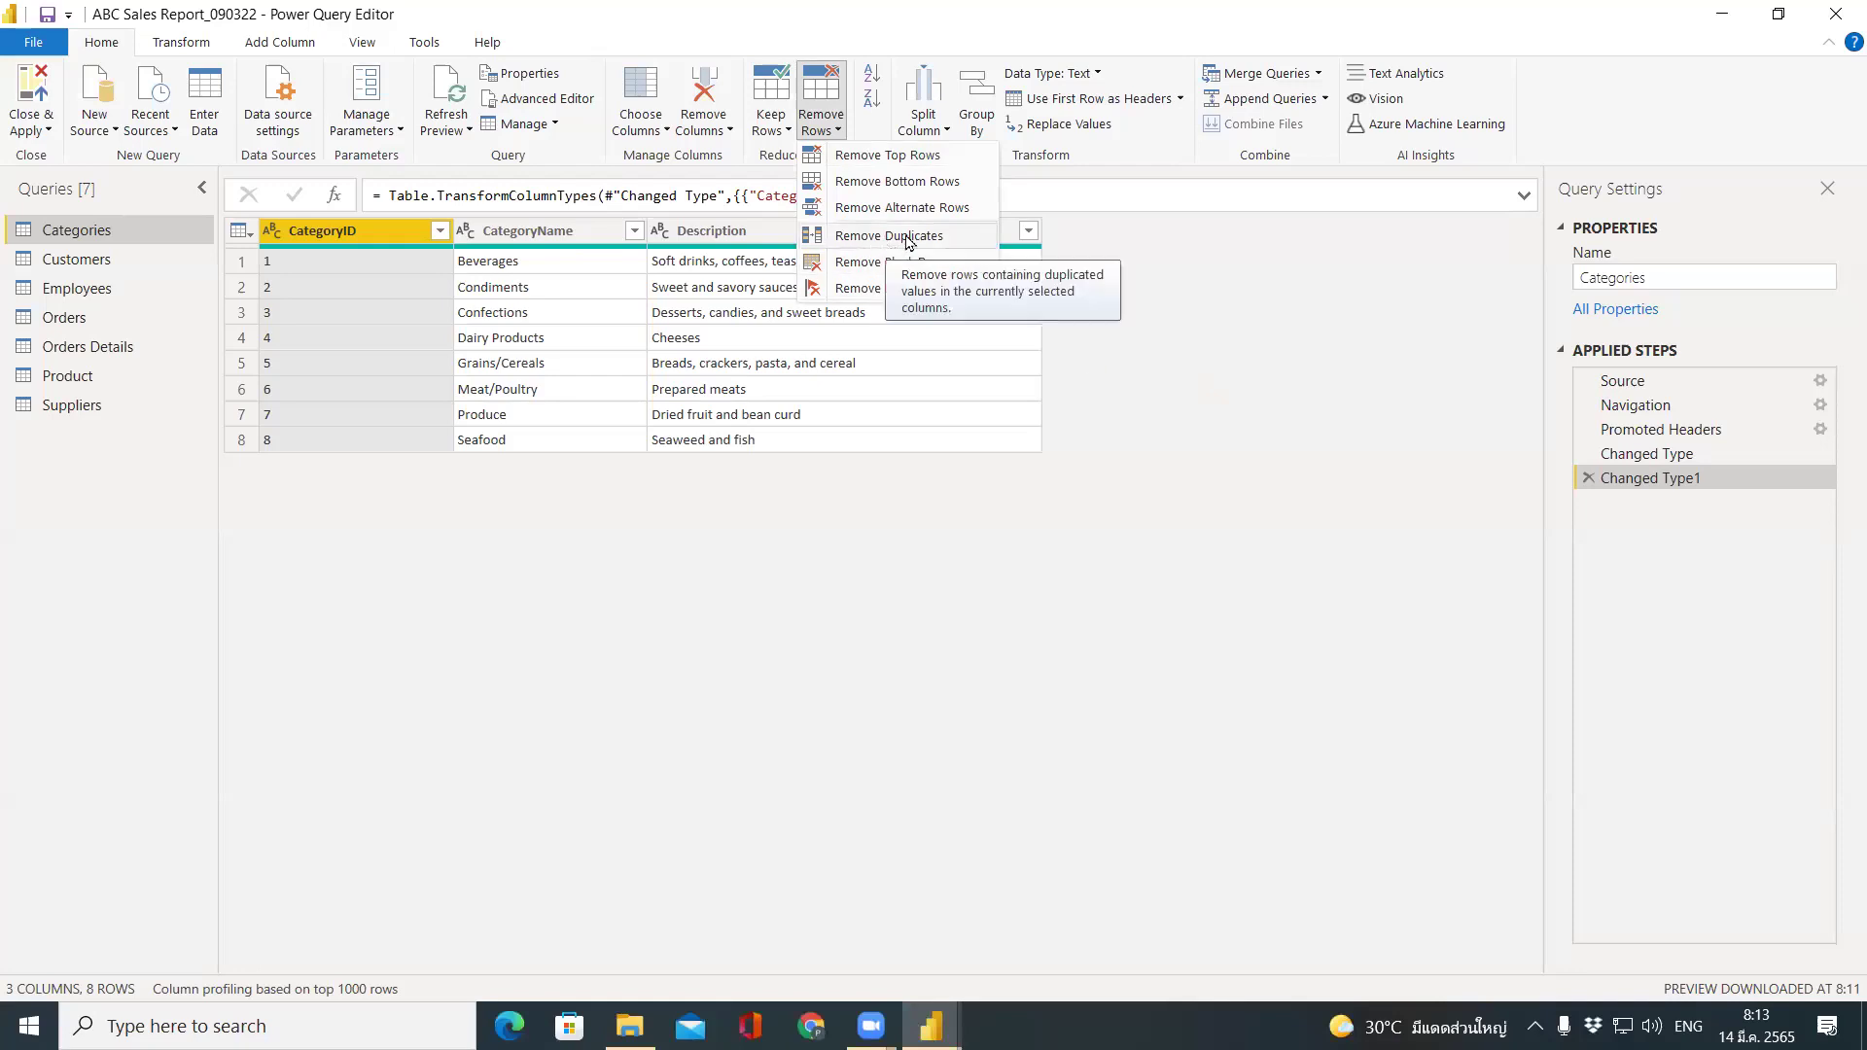
pyautogui.click(1108, 249)
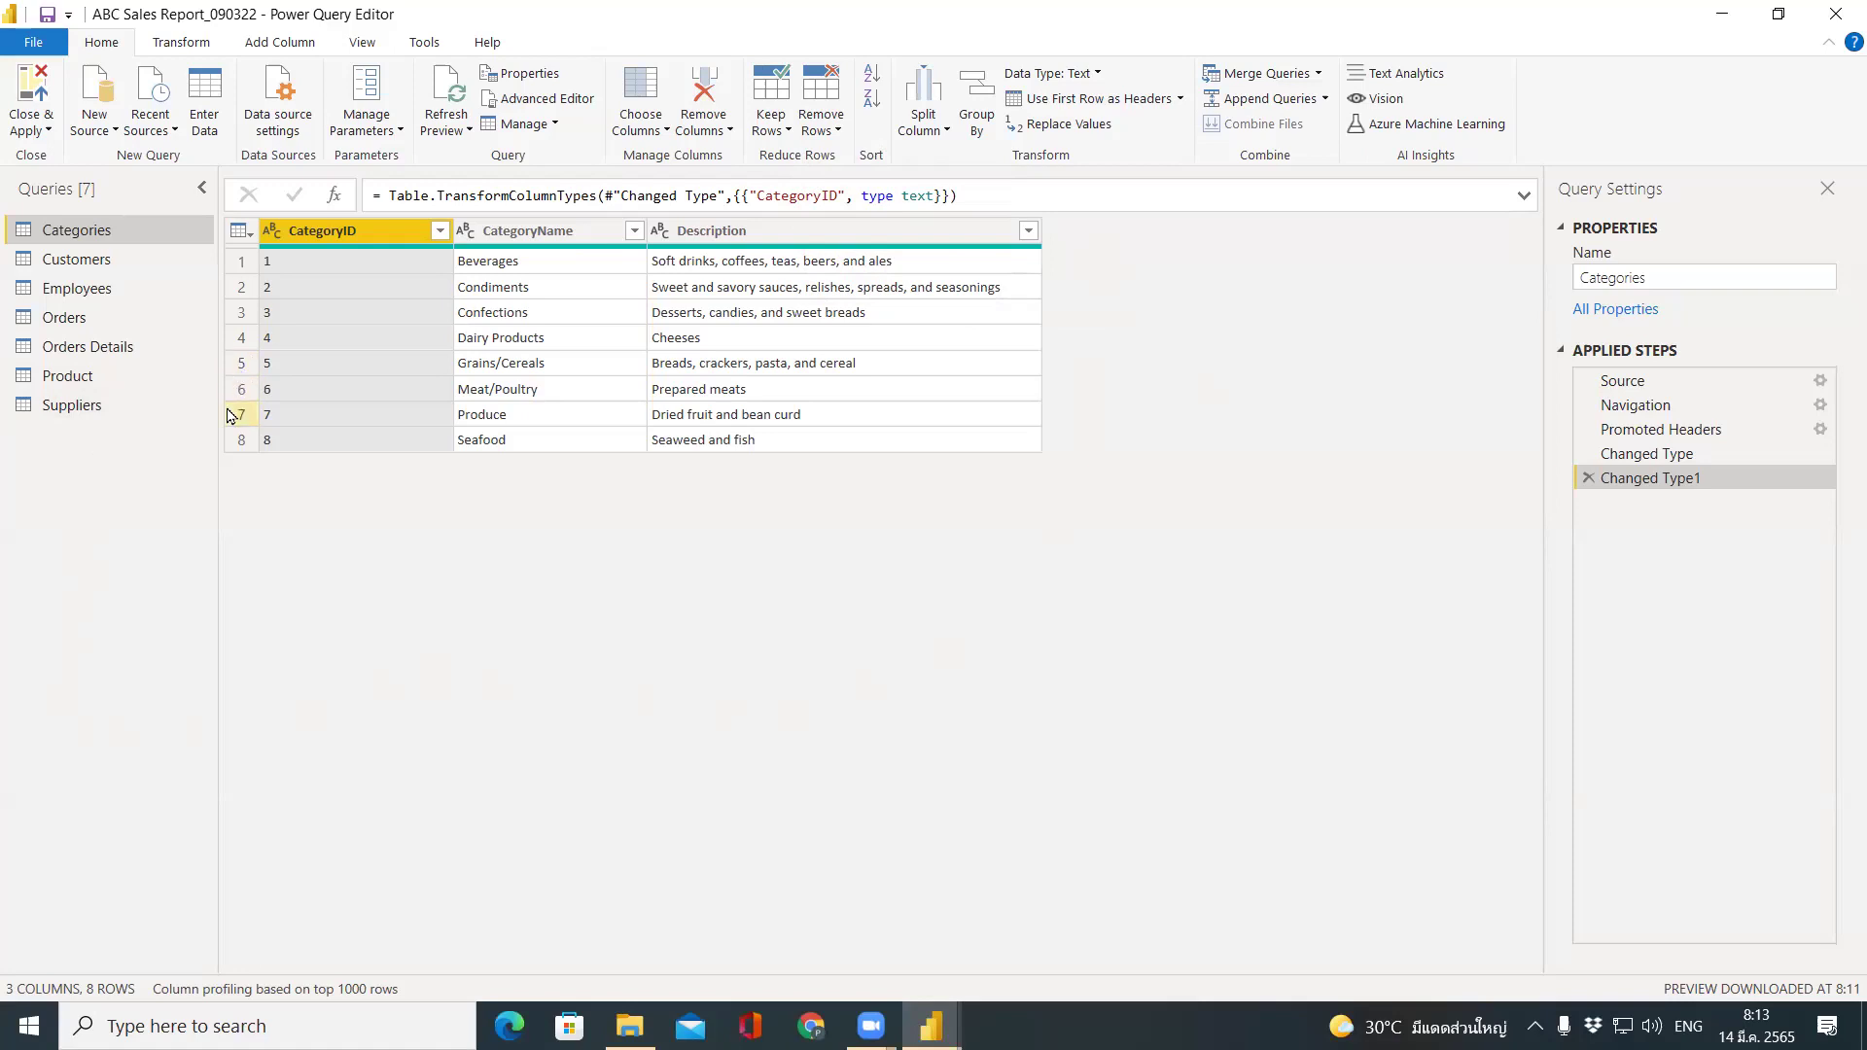
# Close and apply the queries, then add a filled map with ShipAddress Full from Orders as location and Quantity from Orders Details as tooltip.
pyautogui.click(32, 107)
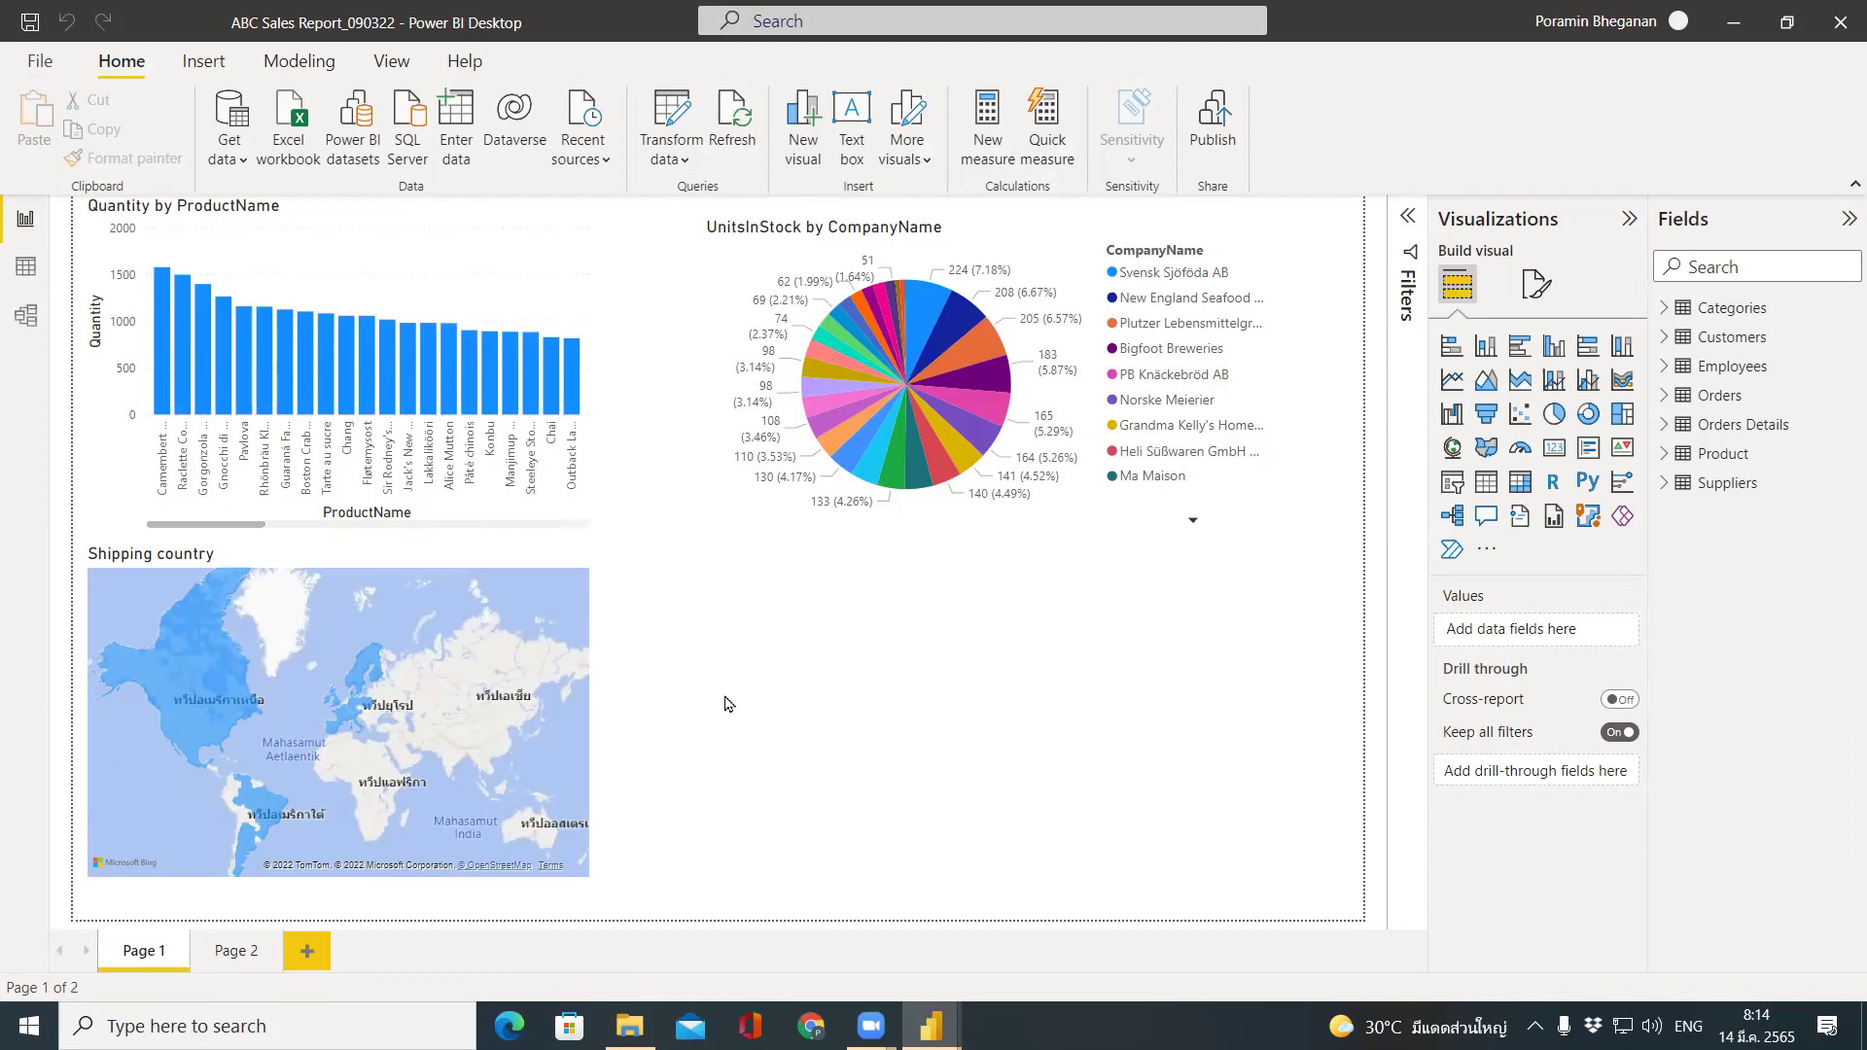
pyautogui.click(1487, 450)
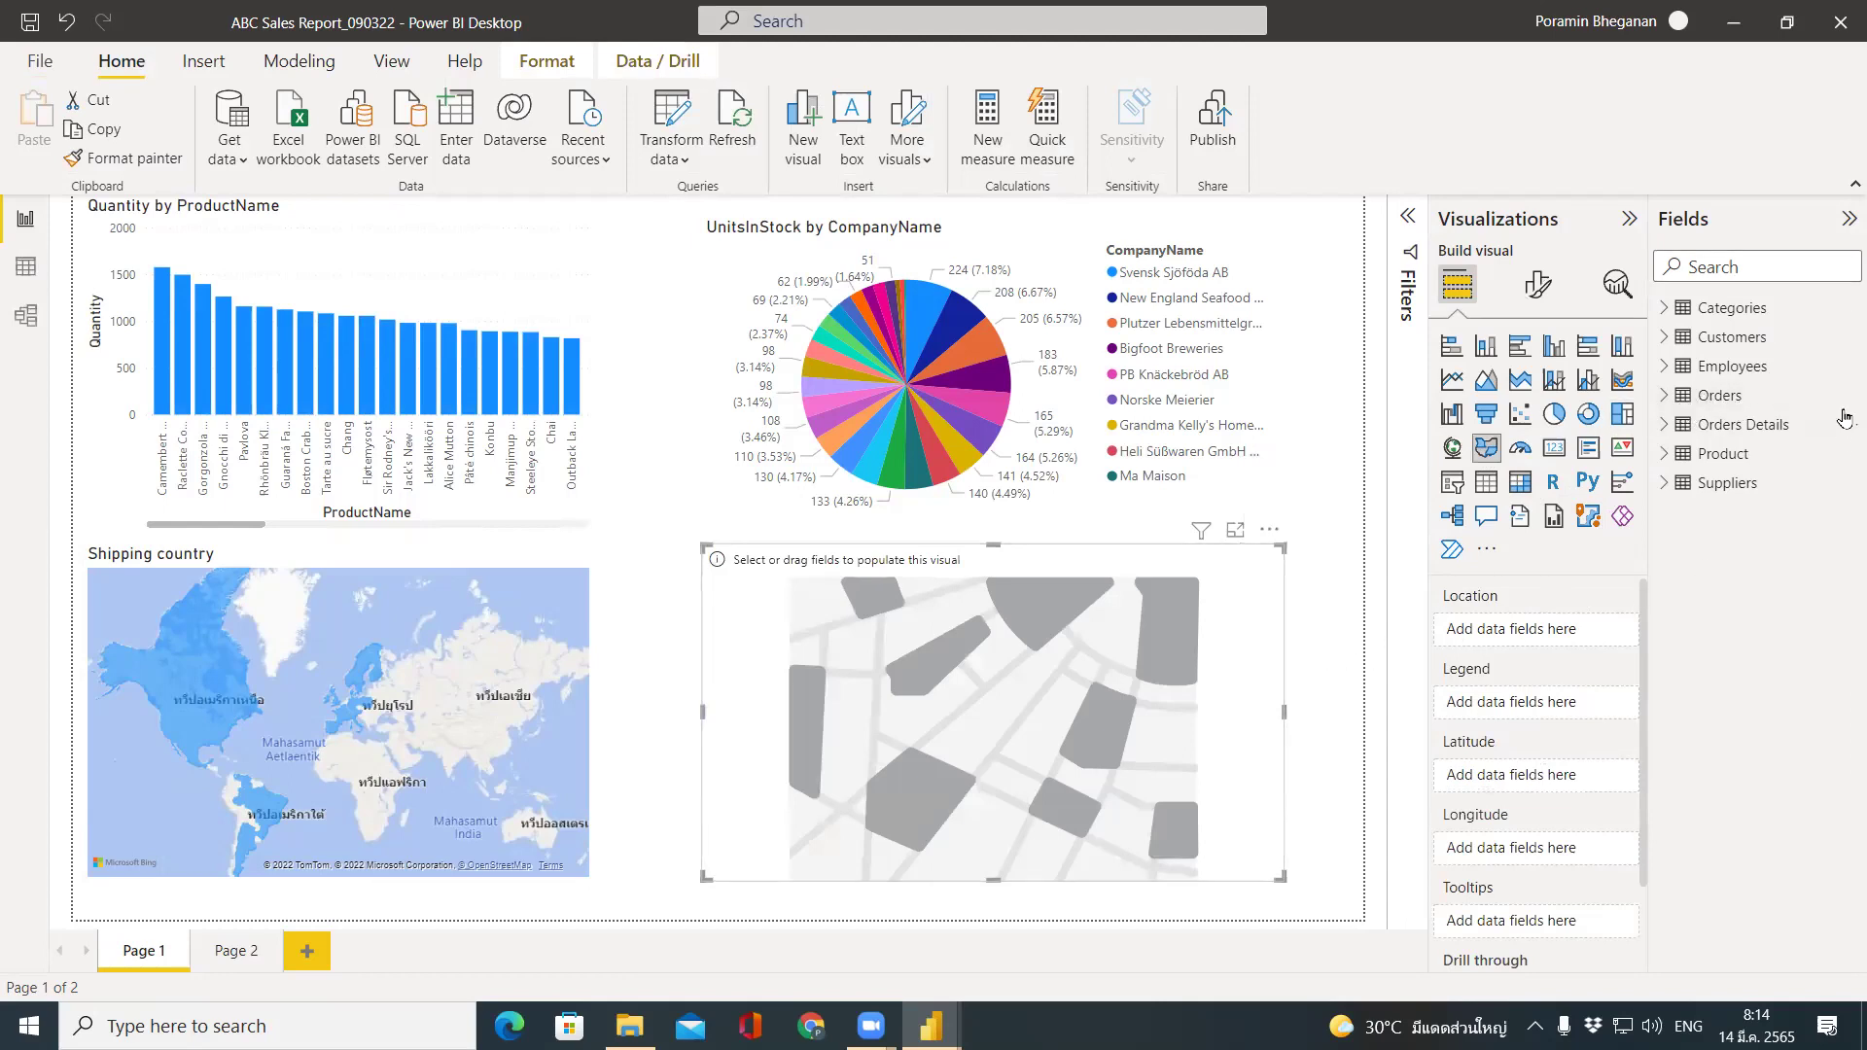
pyautogui.click(1663, 395)
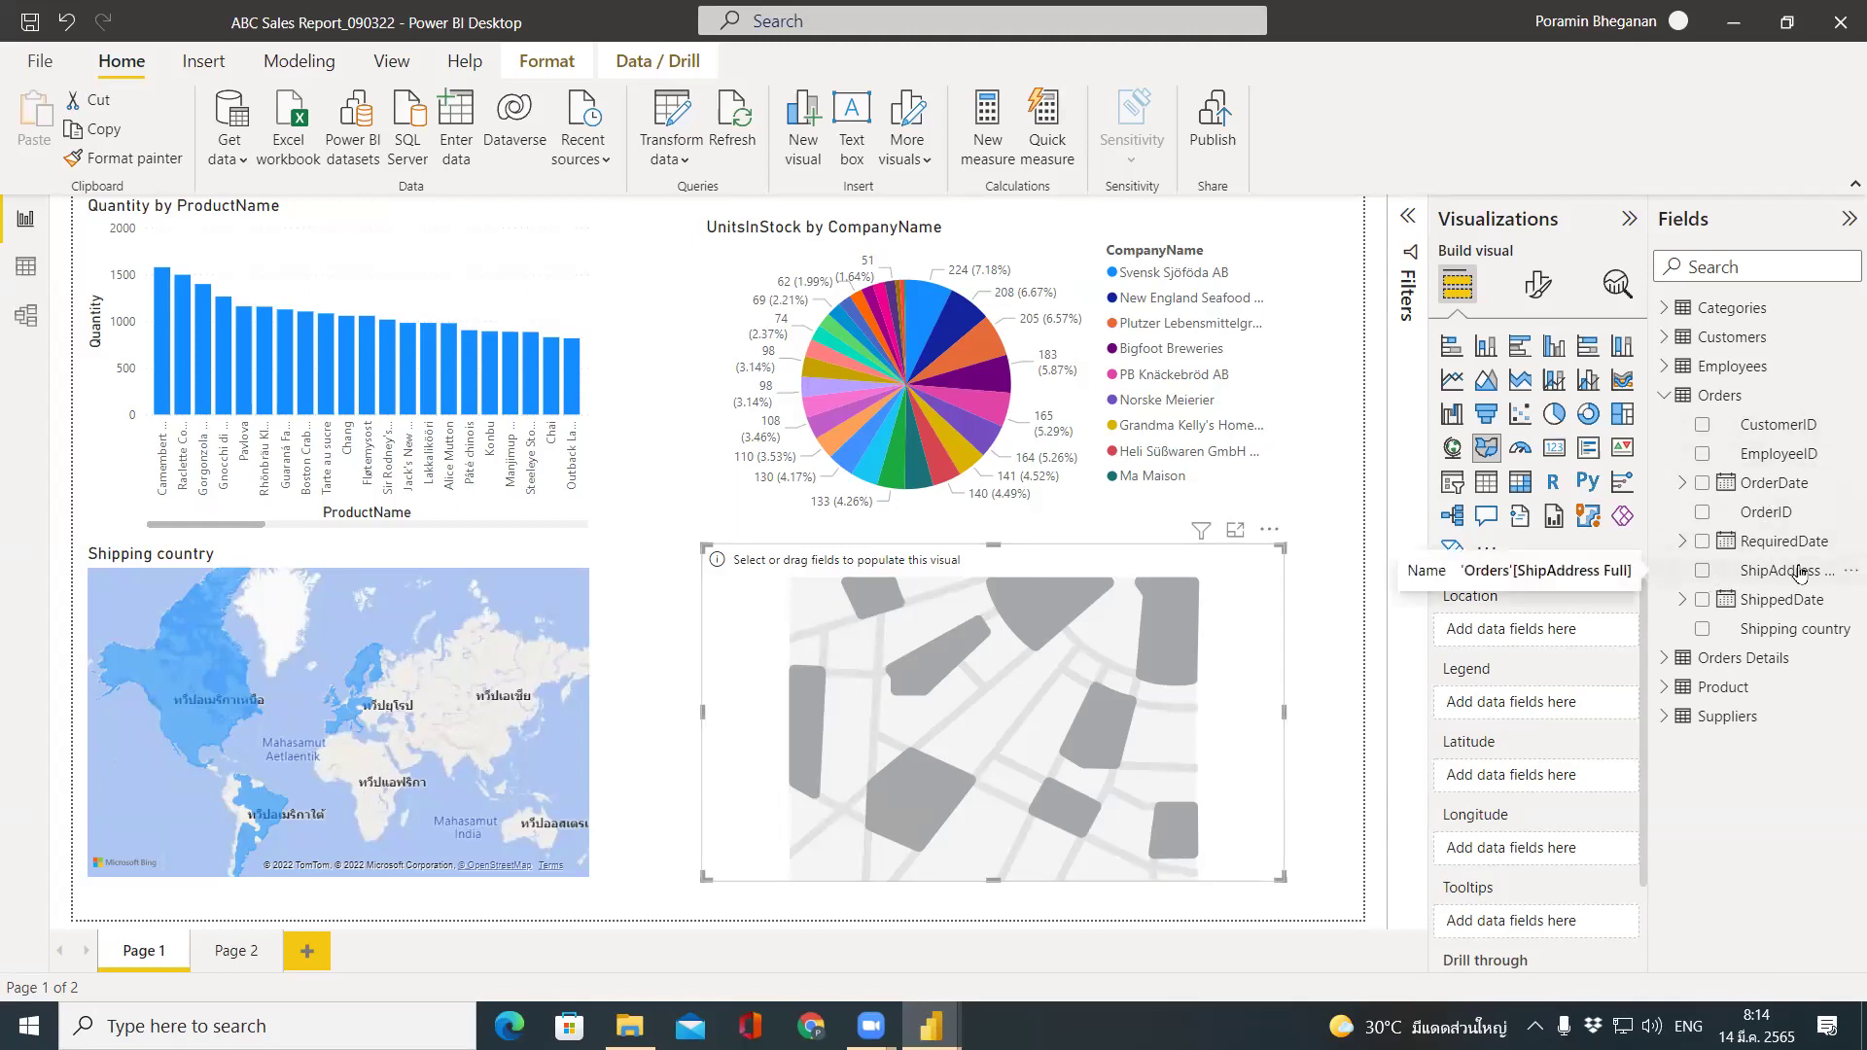
pyautogui.click(1703, 572)
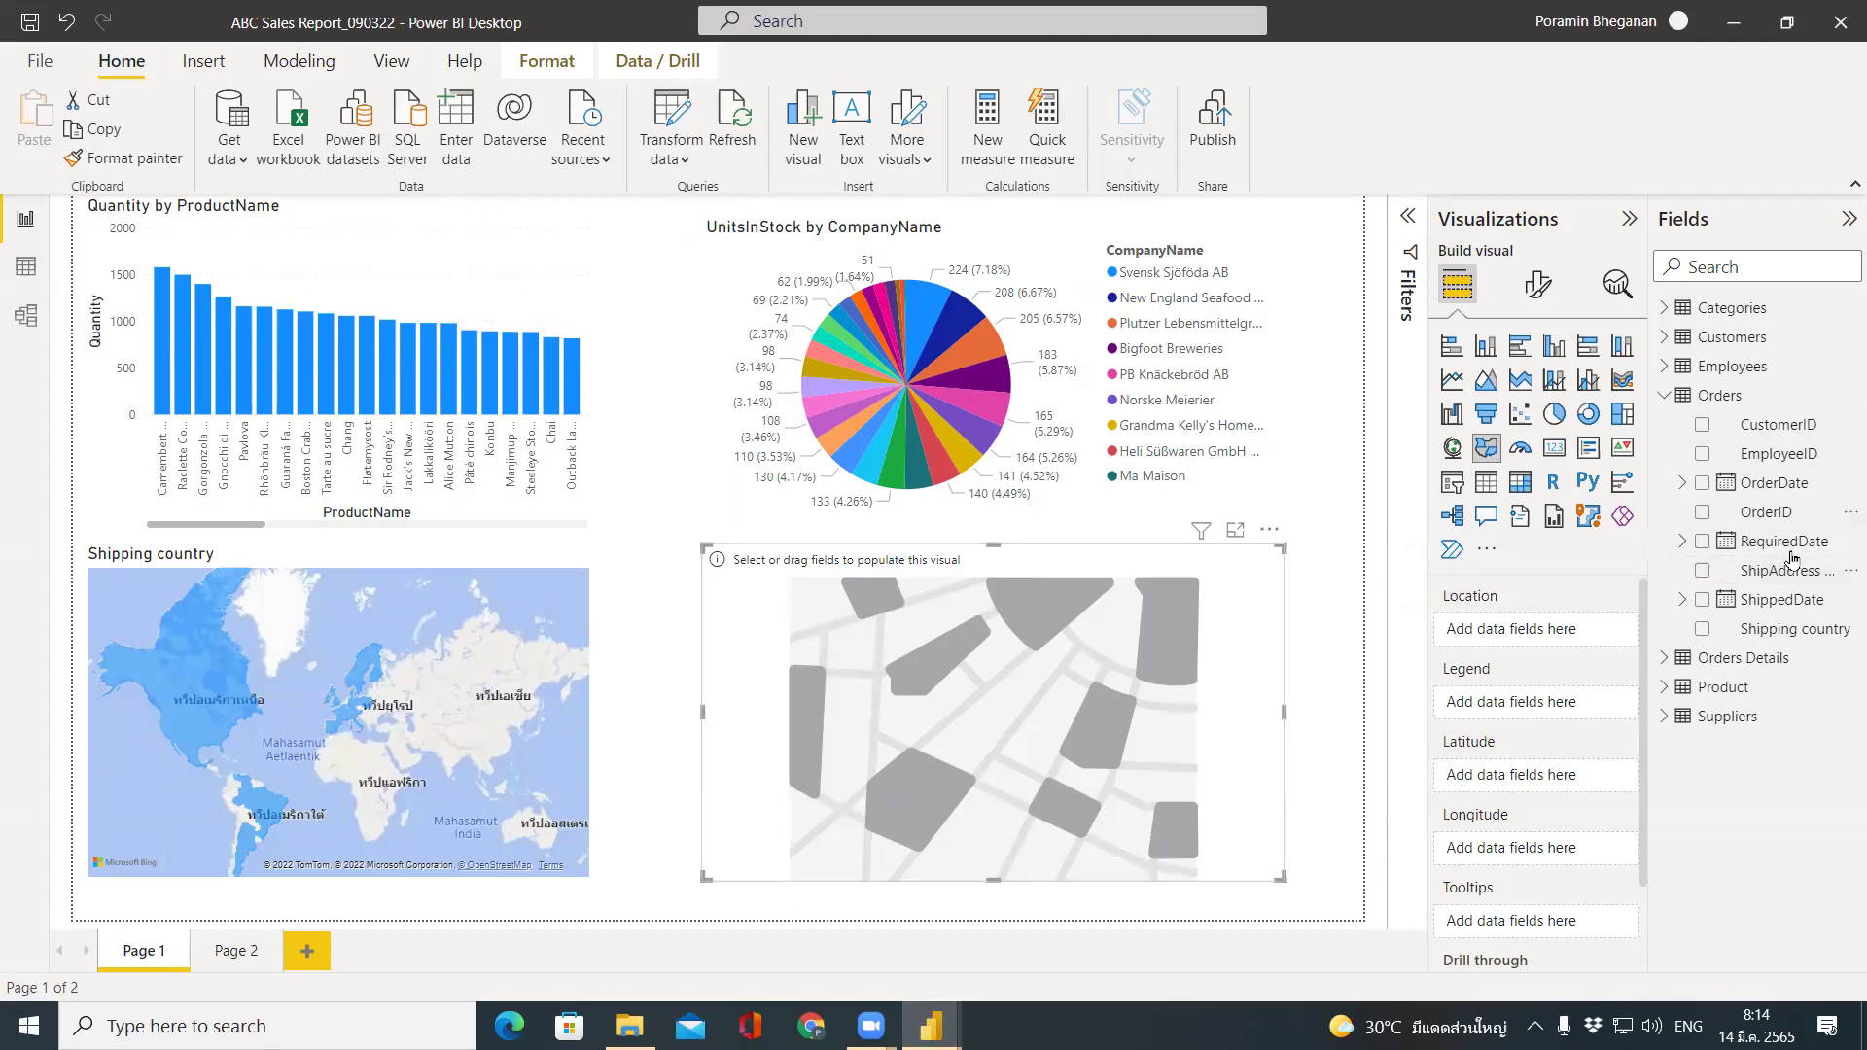
pyautogui.click(1703, 572)
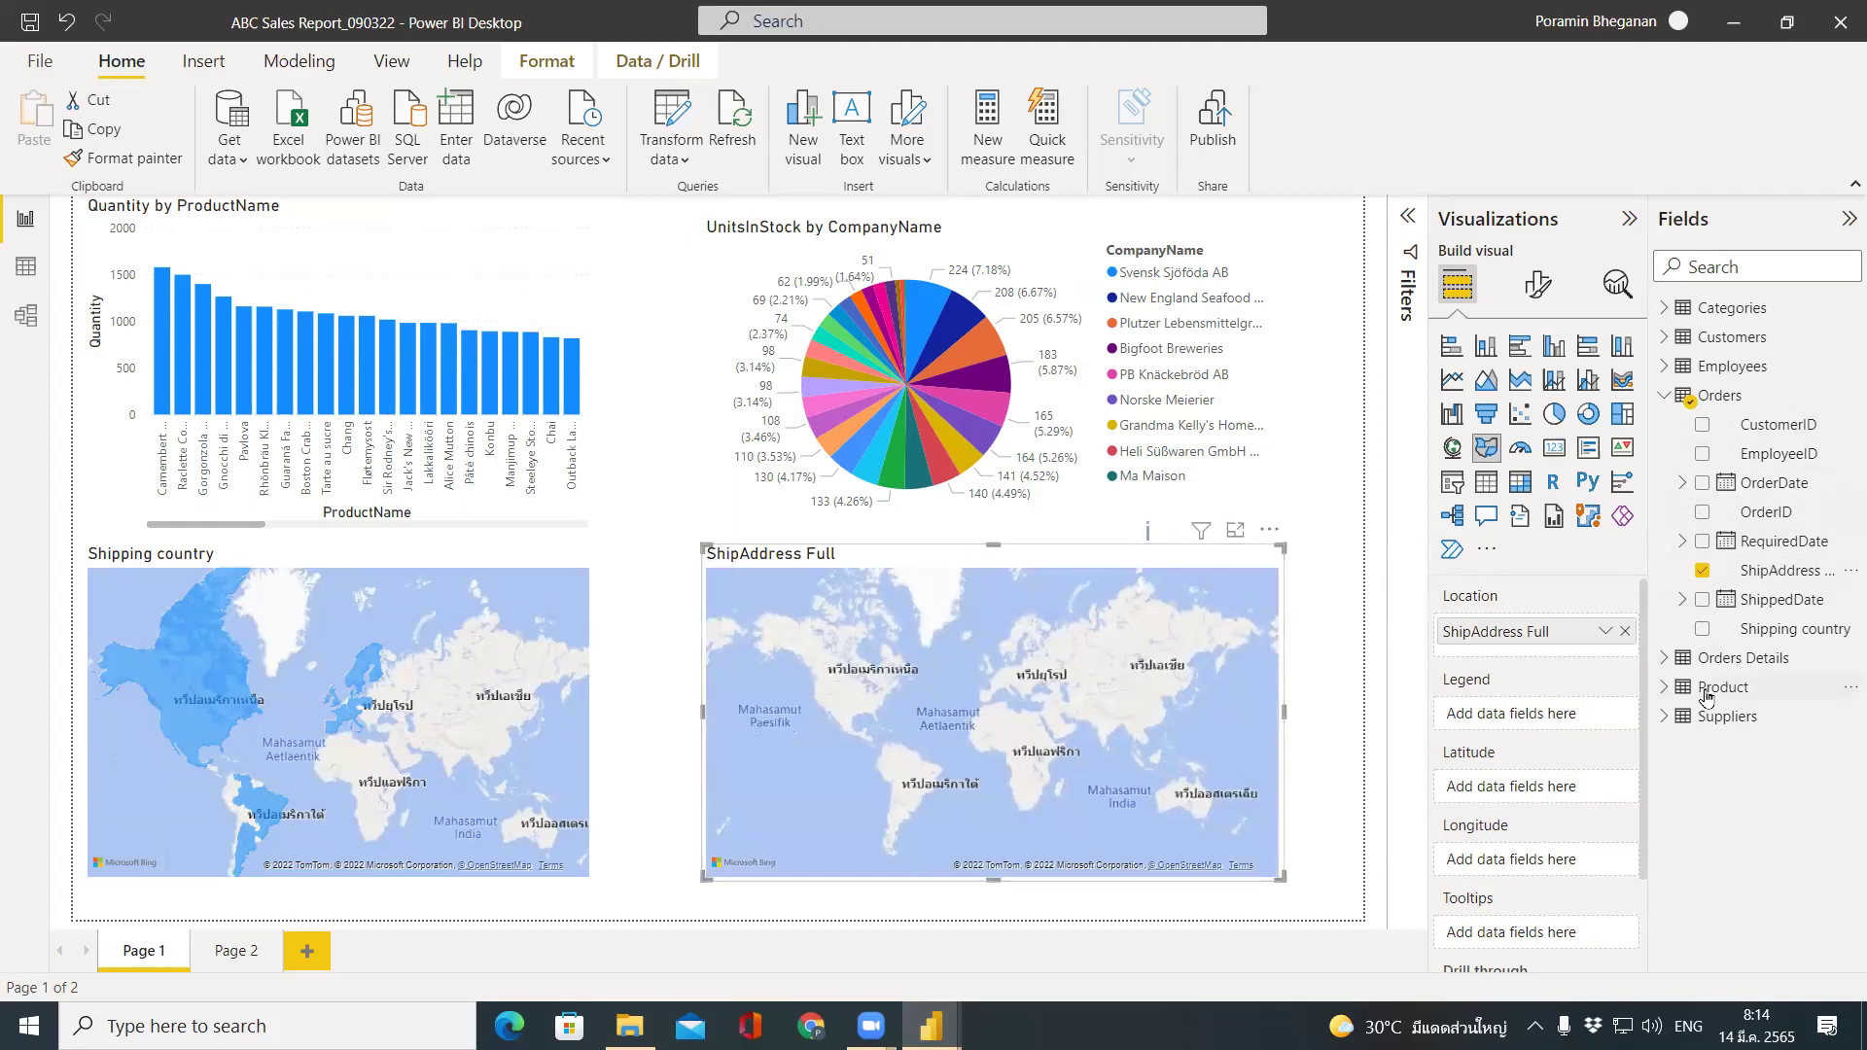
pyautogui.click(1666, 660)
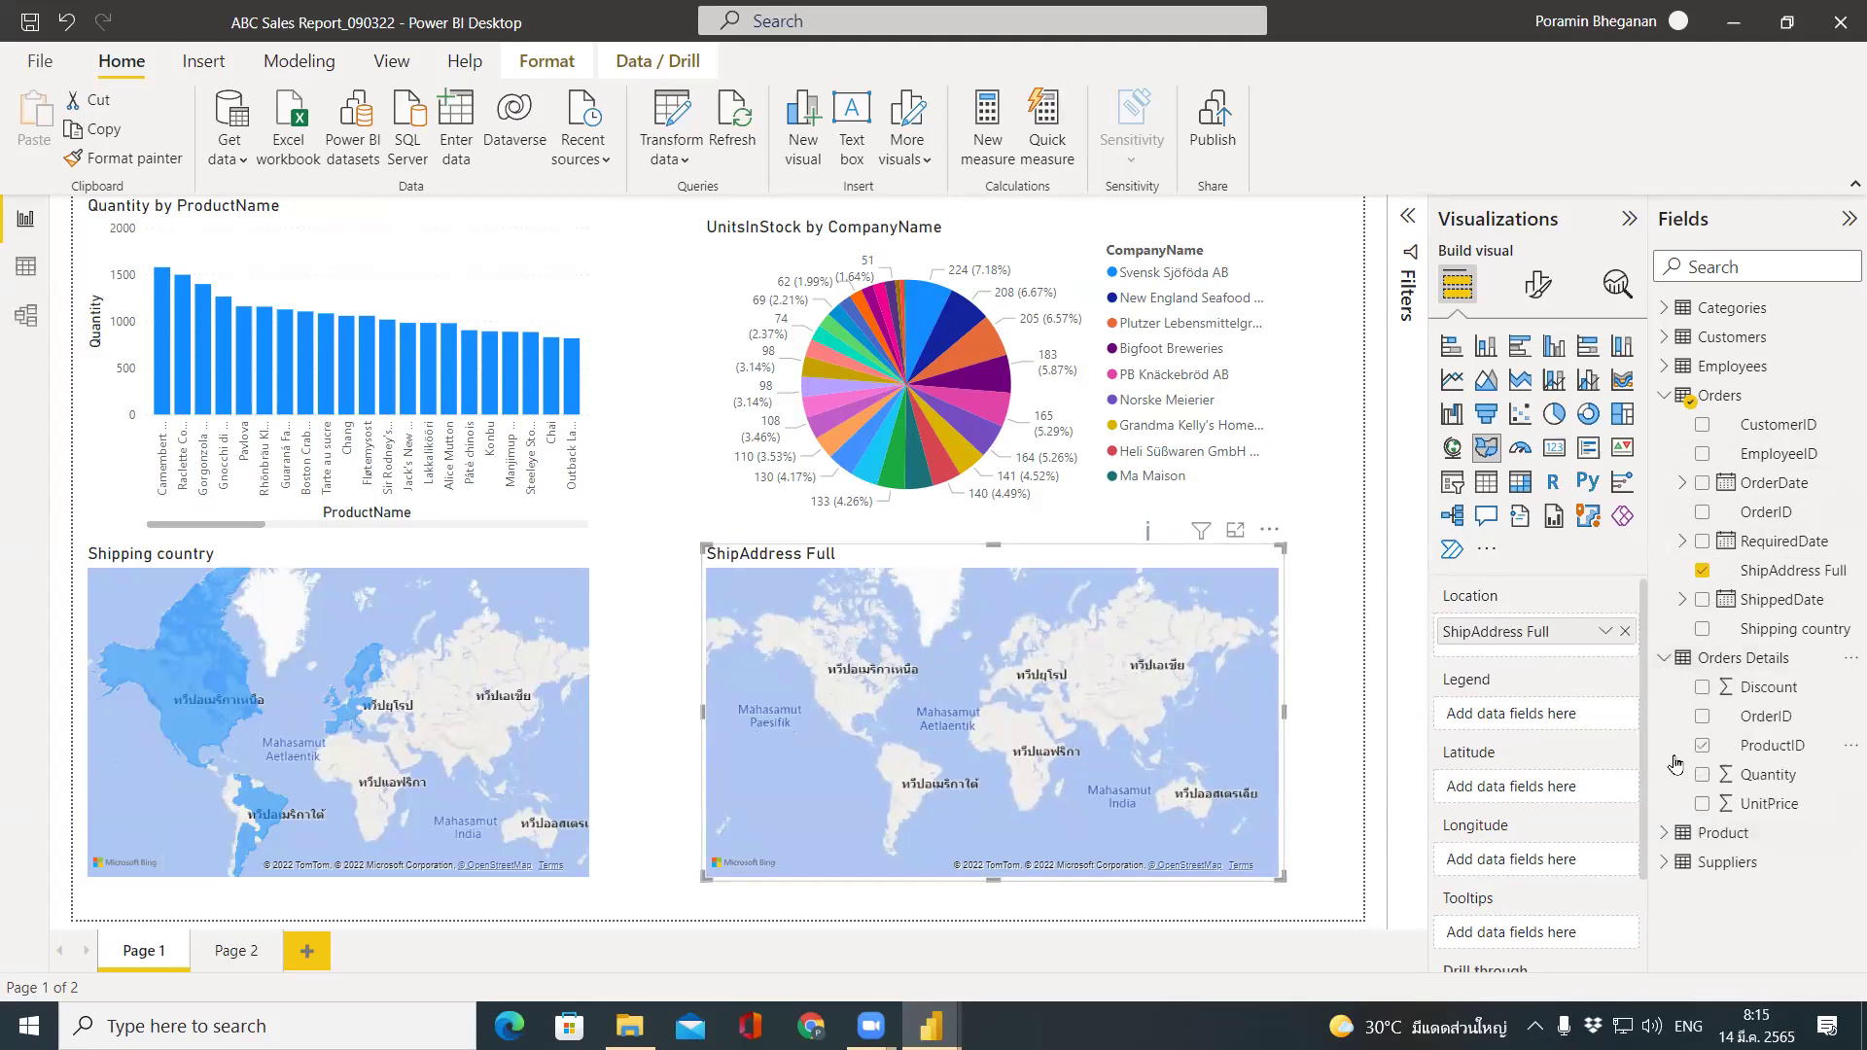
pyautogui.click(1704, 777)
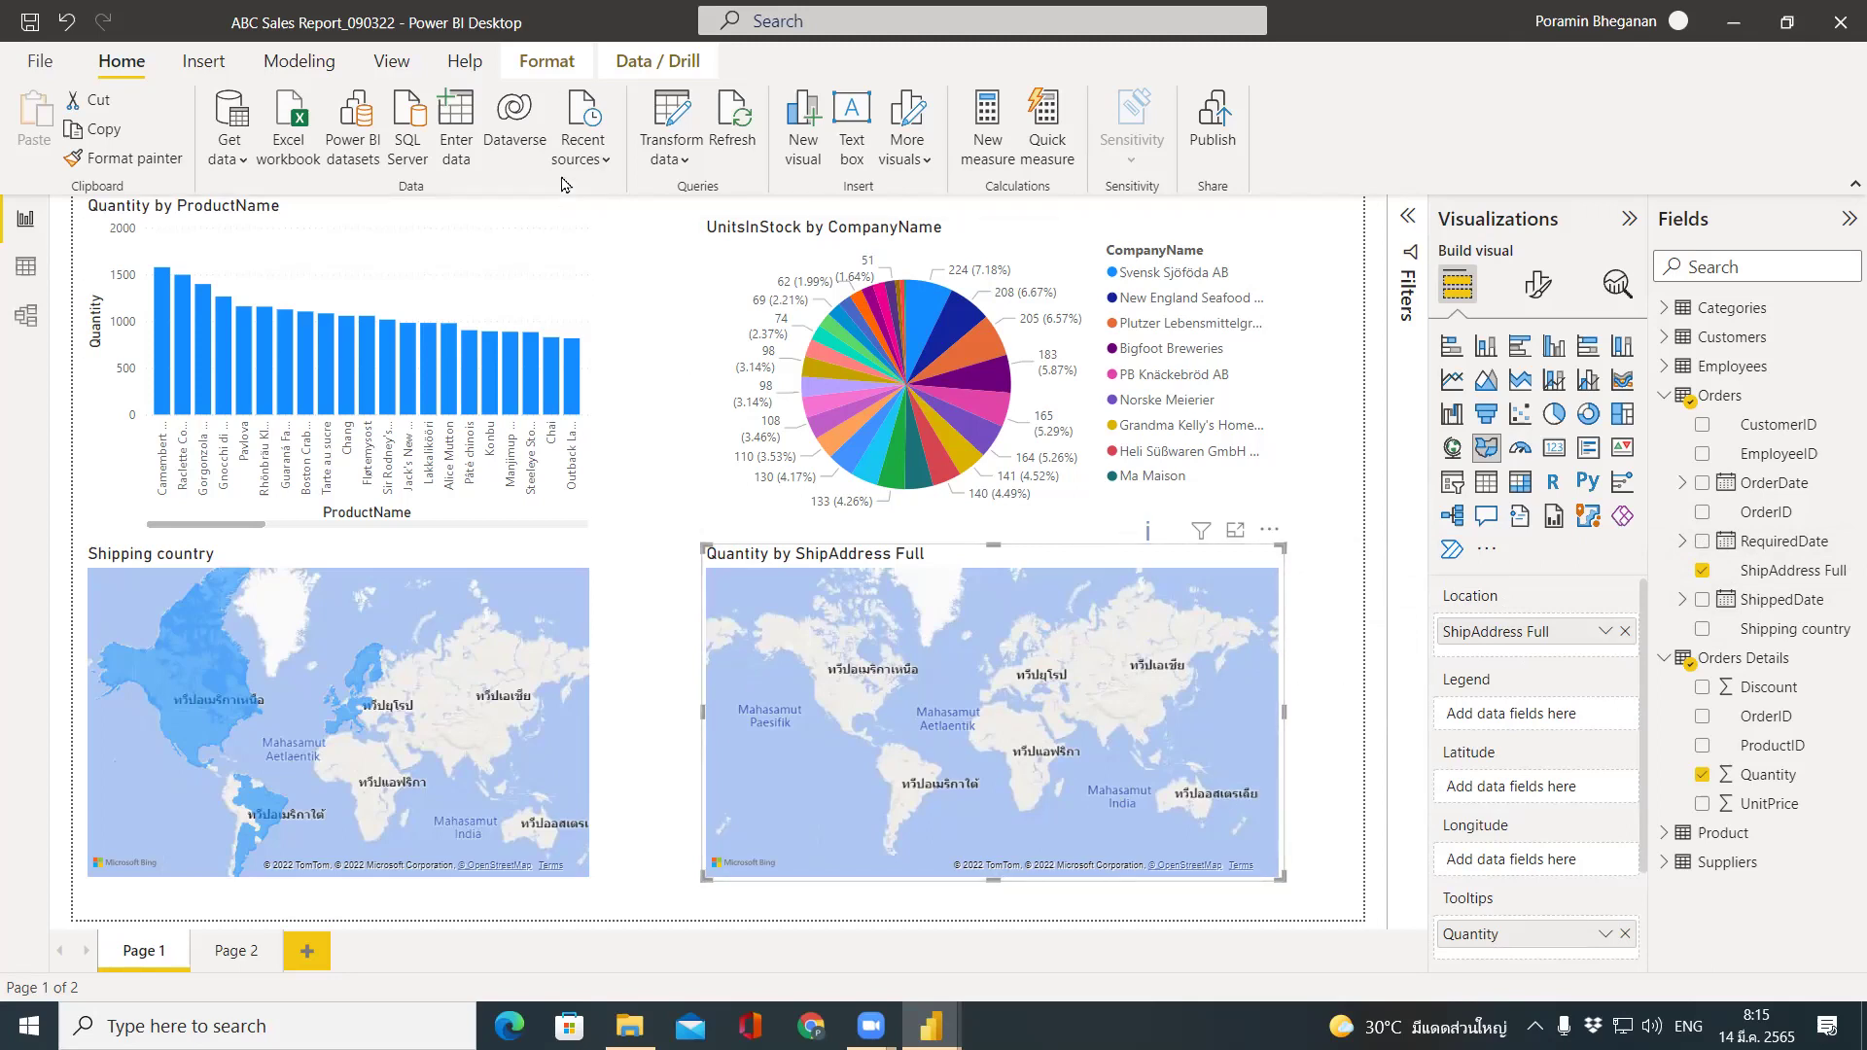
# Reopen Power Query Editor, display the Orders query and refresh its preview.
pyautogui.click(667, 129)
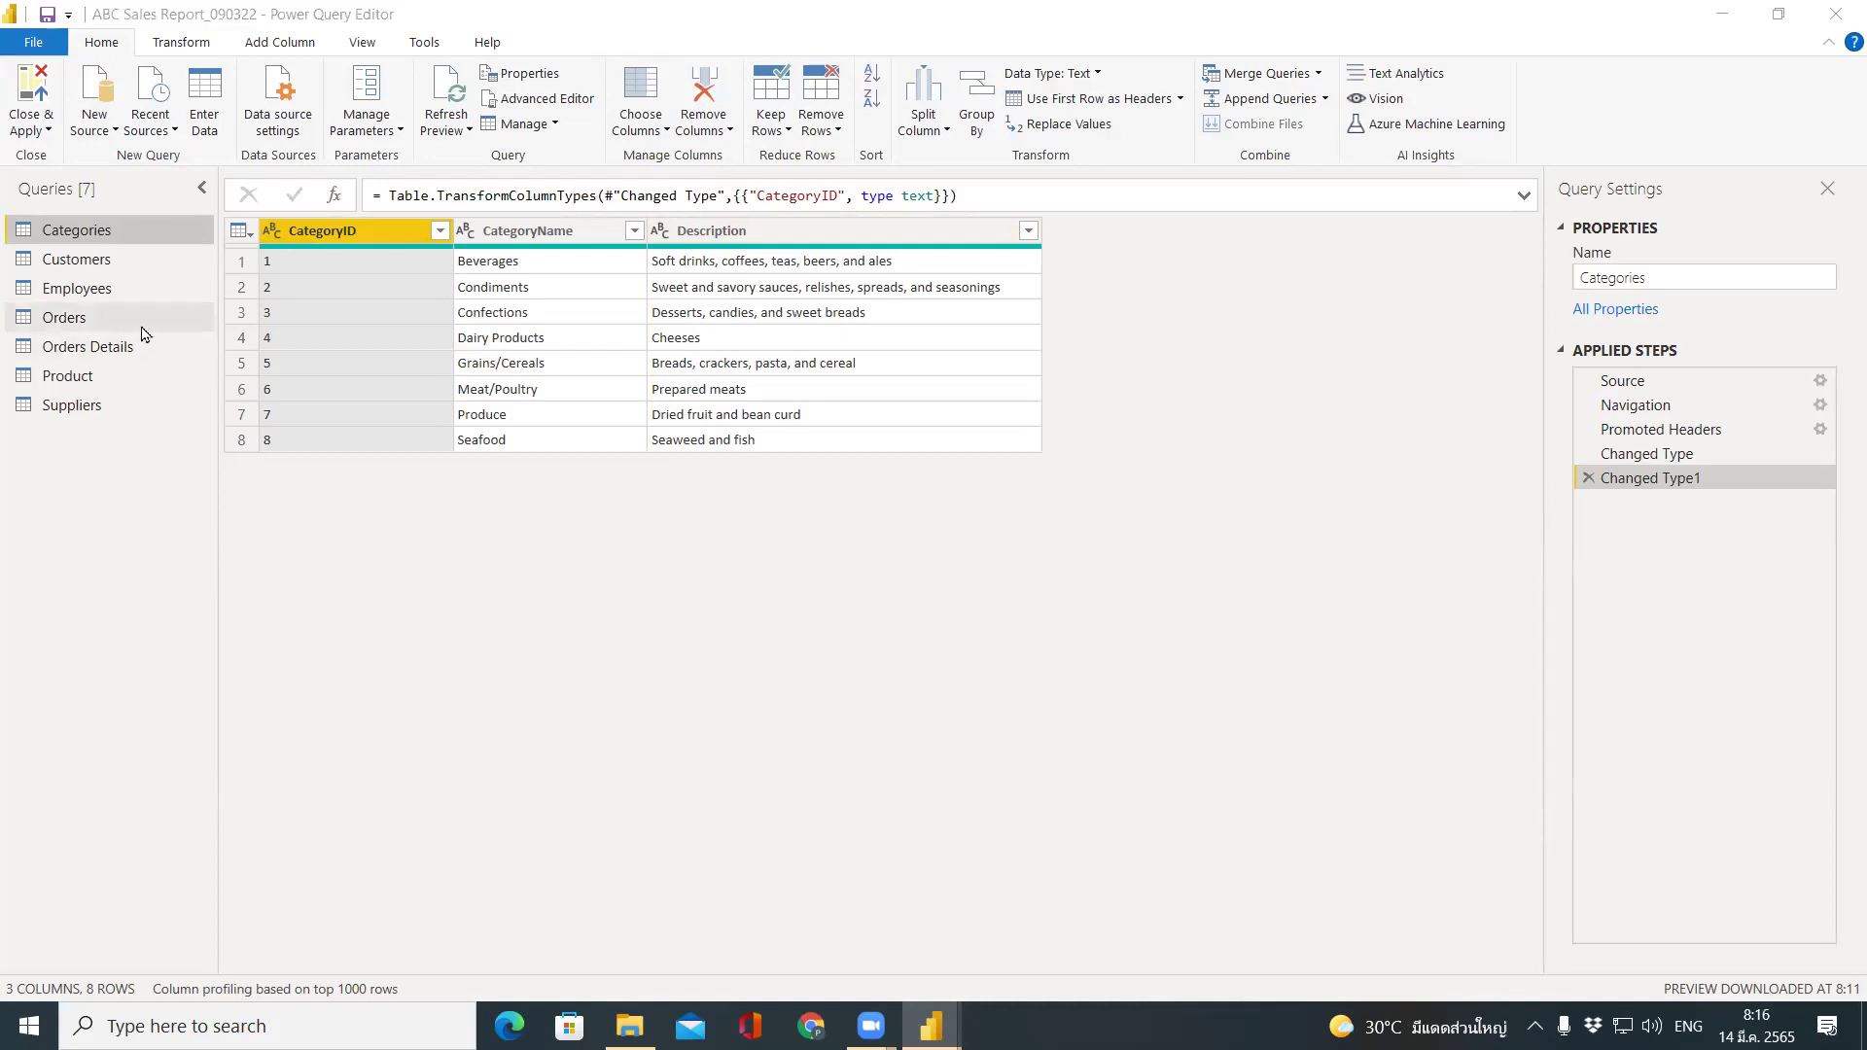
pyautogui.click(83, 324)
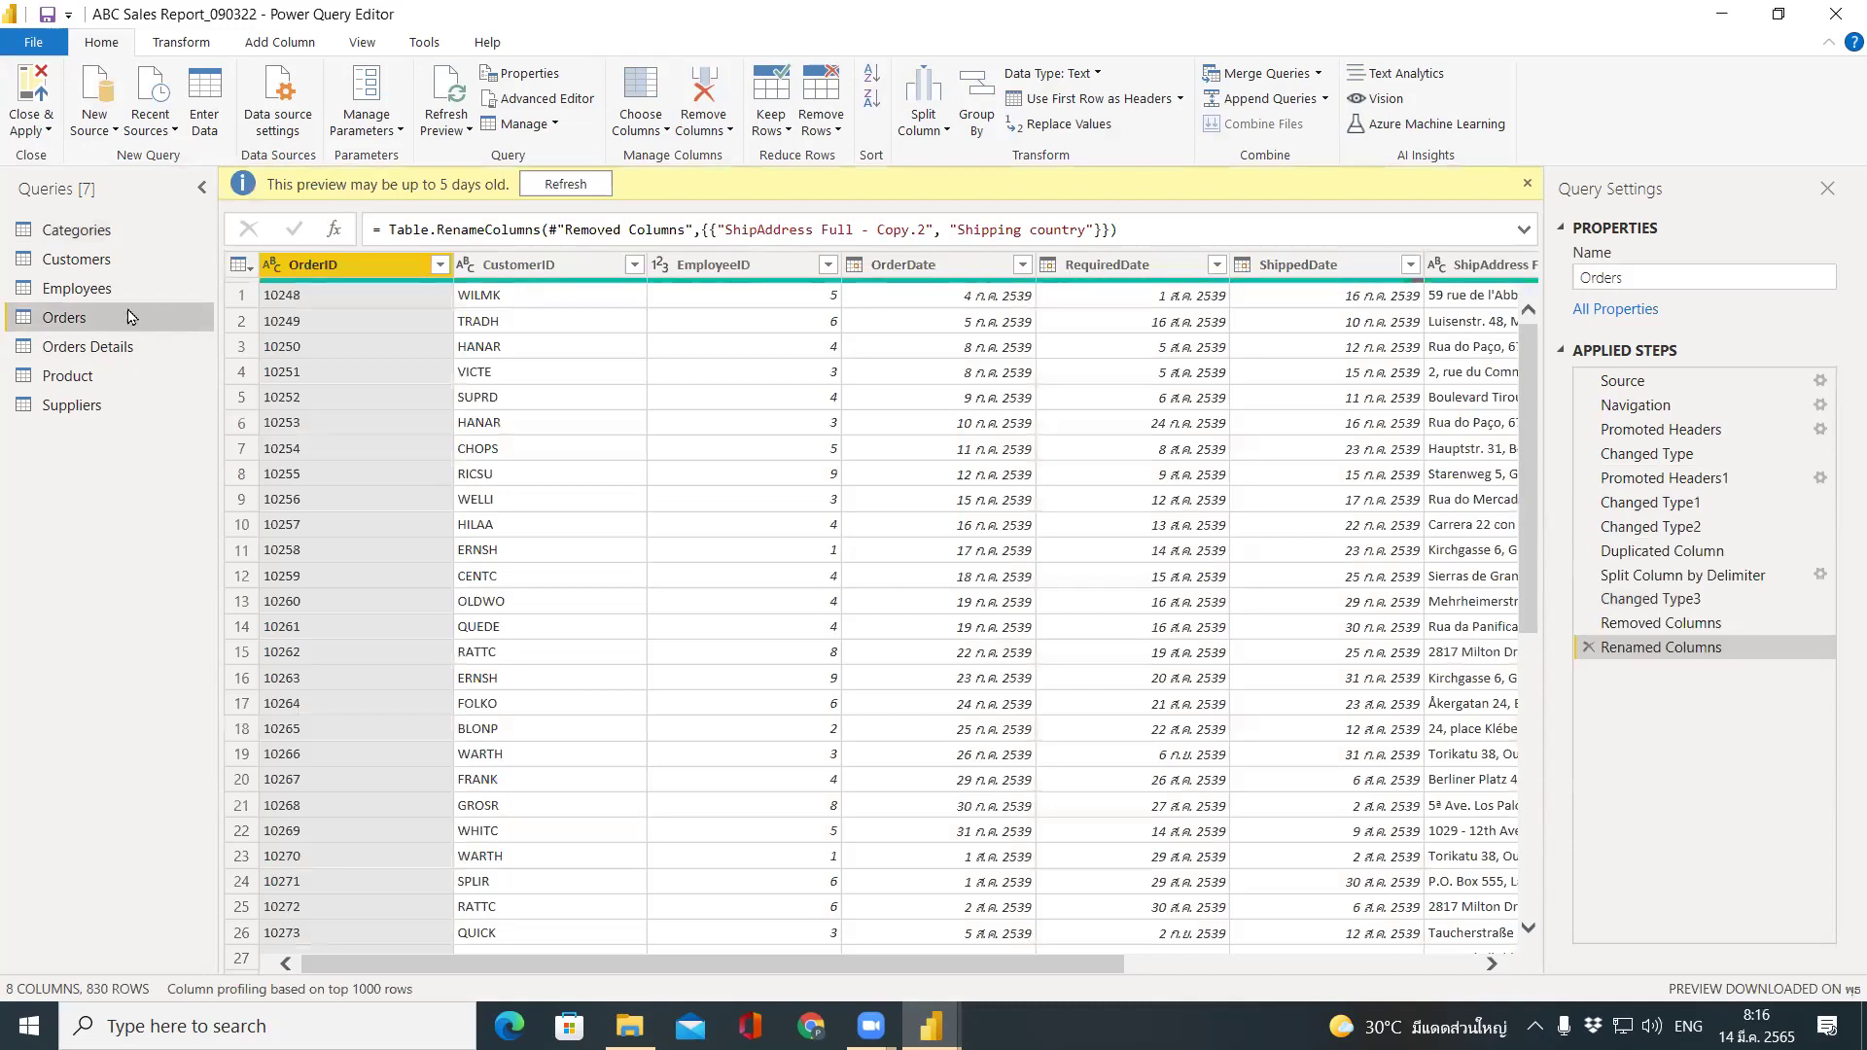
pyautogui.click(586, 187)
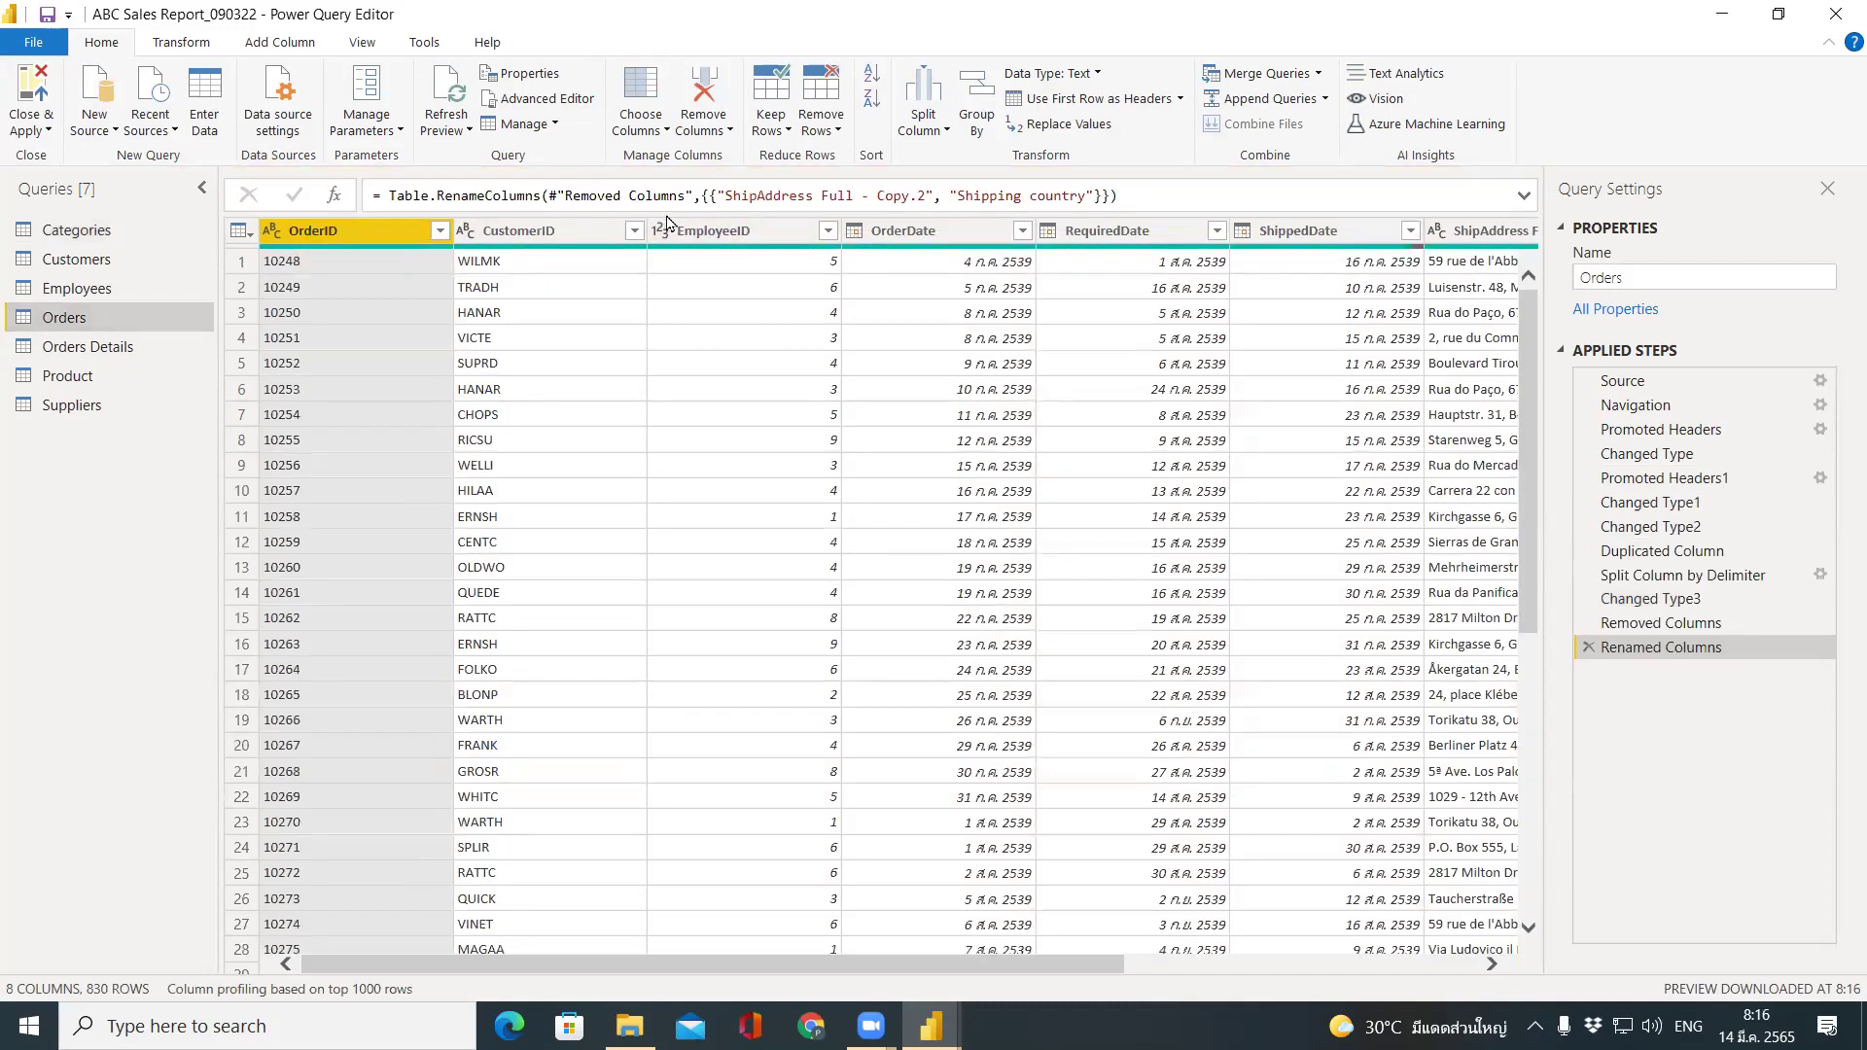
# Duplicate the ShipAddress Full column in the Orders query.
pyautogui.moveTo(1093, 965); pyautogui.dragTo(1430, 944)
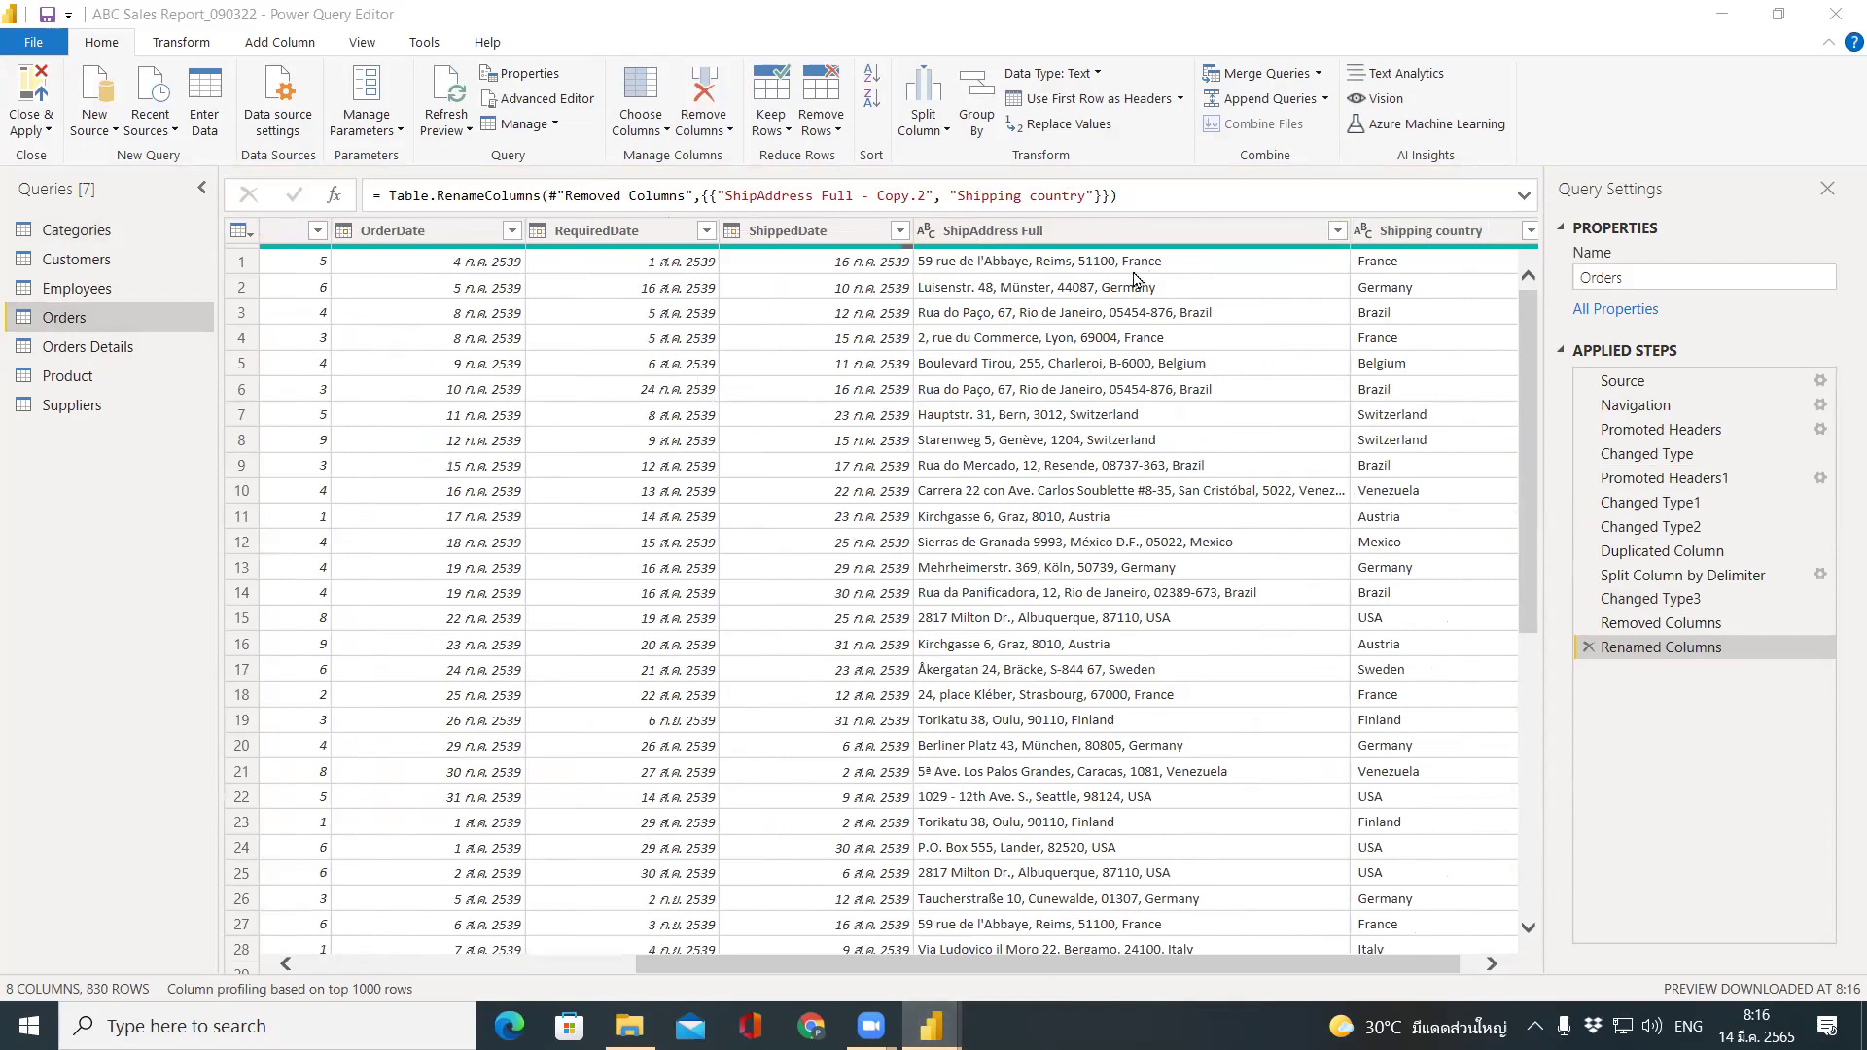
pyautogui.moveTo(1049, 254)
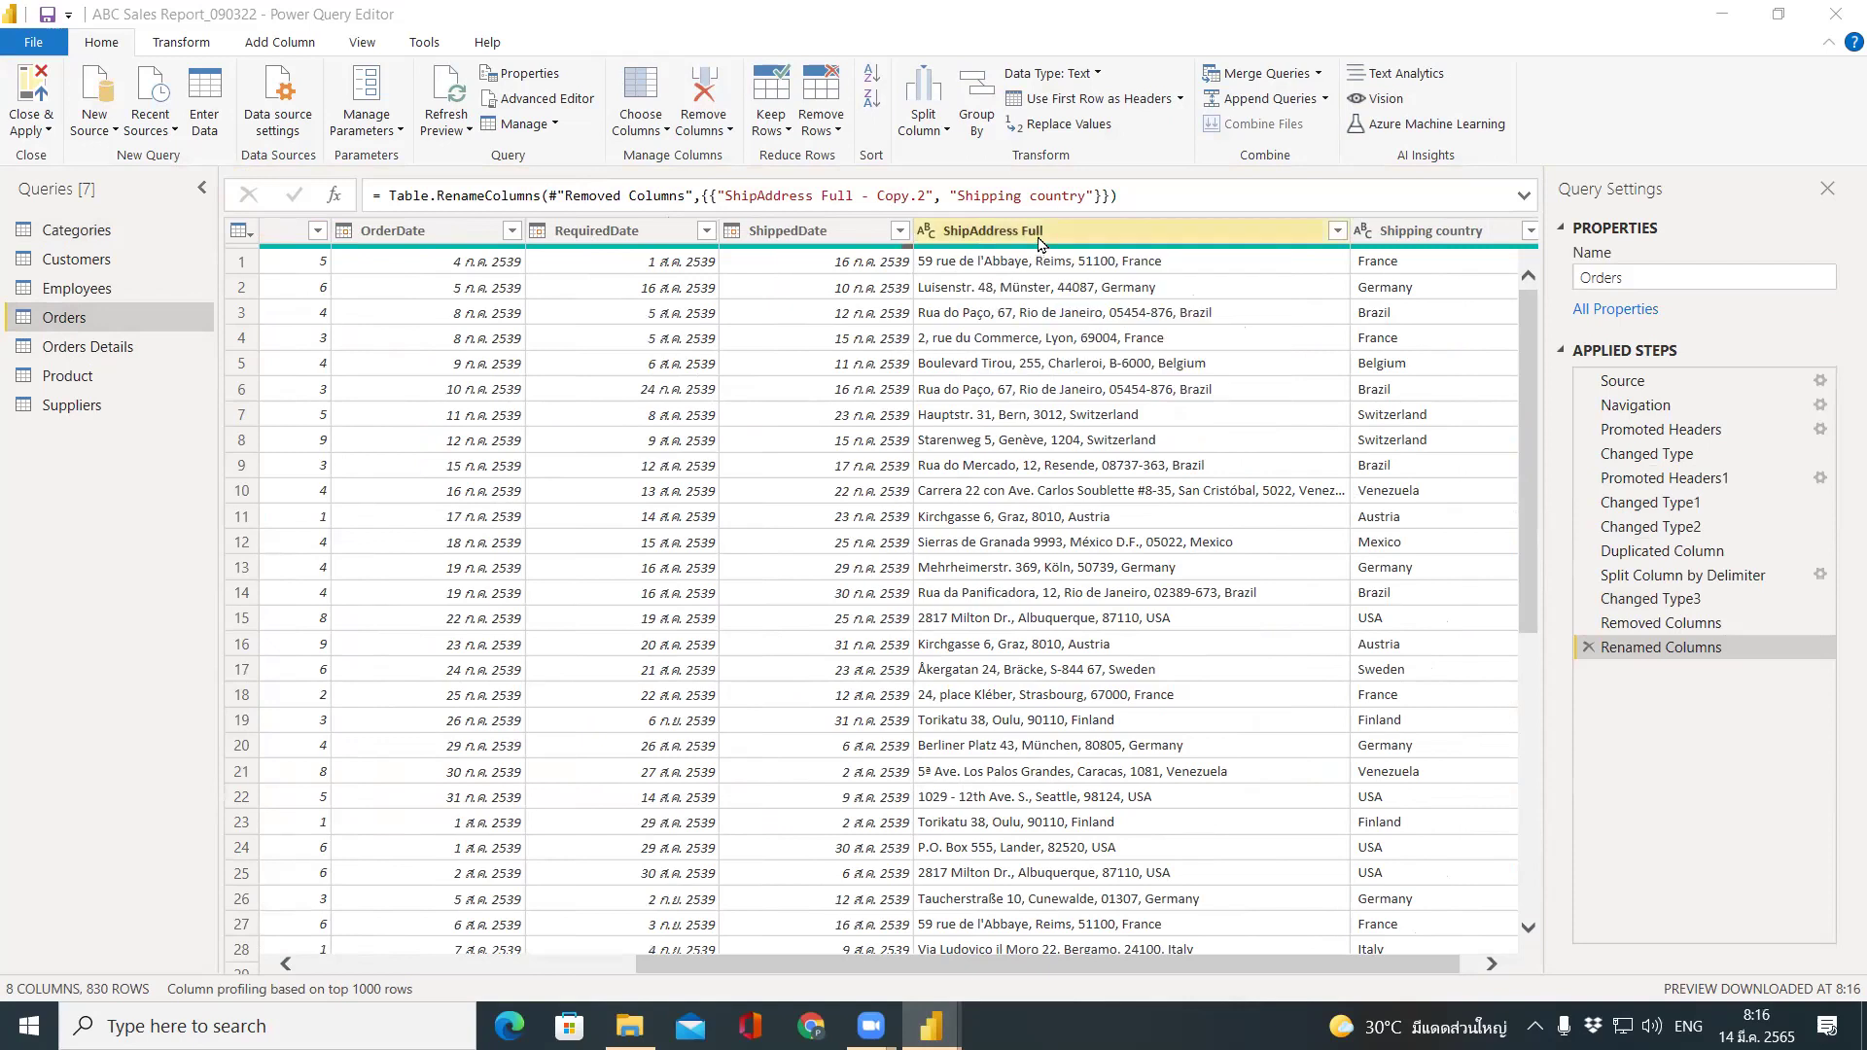
pyautogui.click(1037, 237)
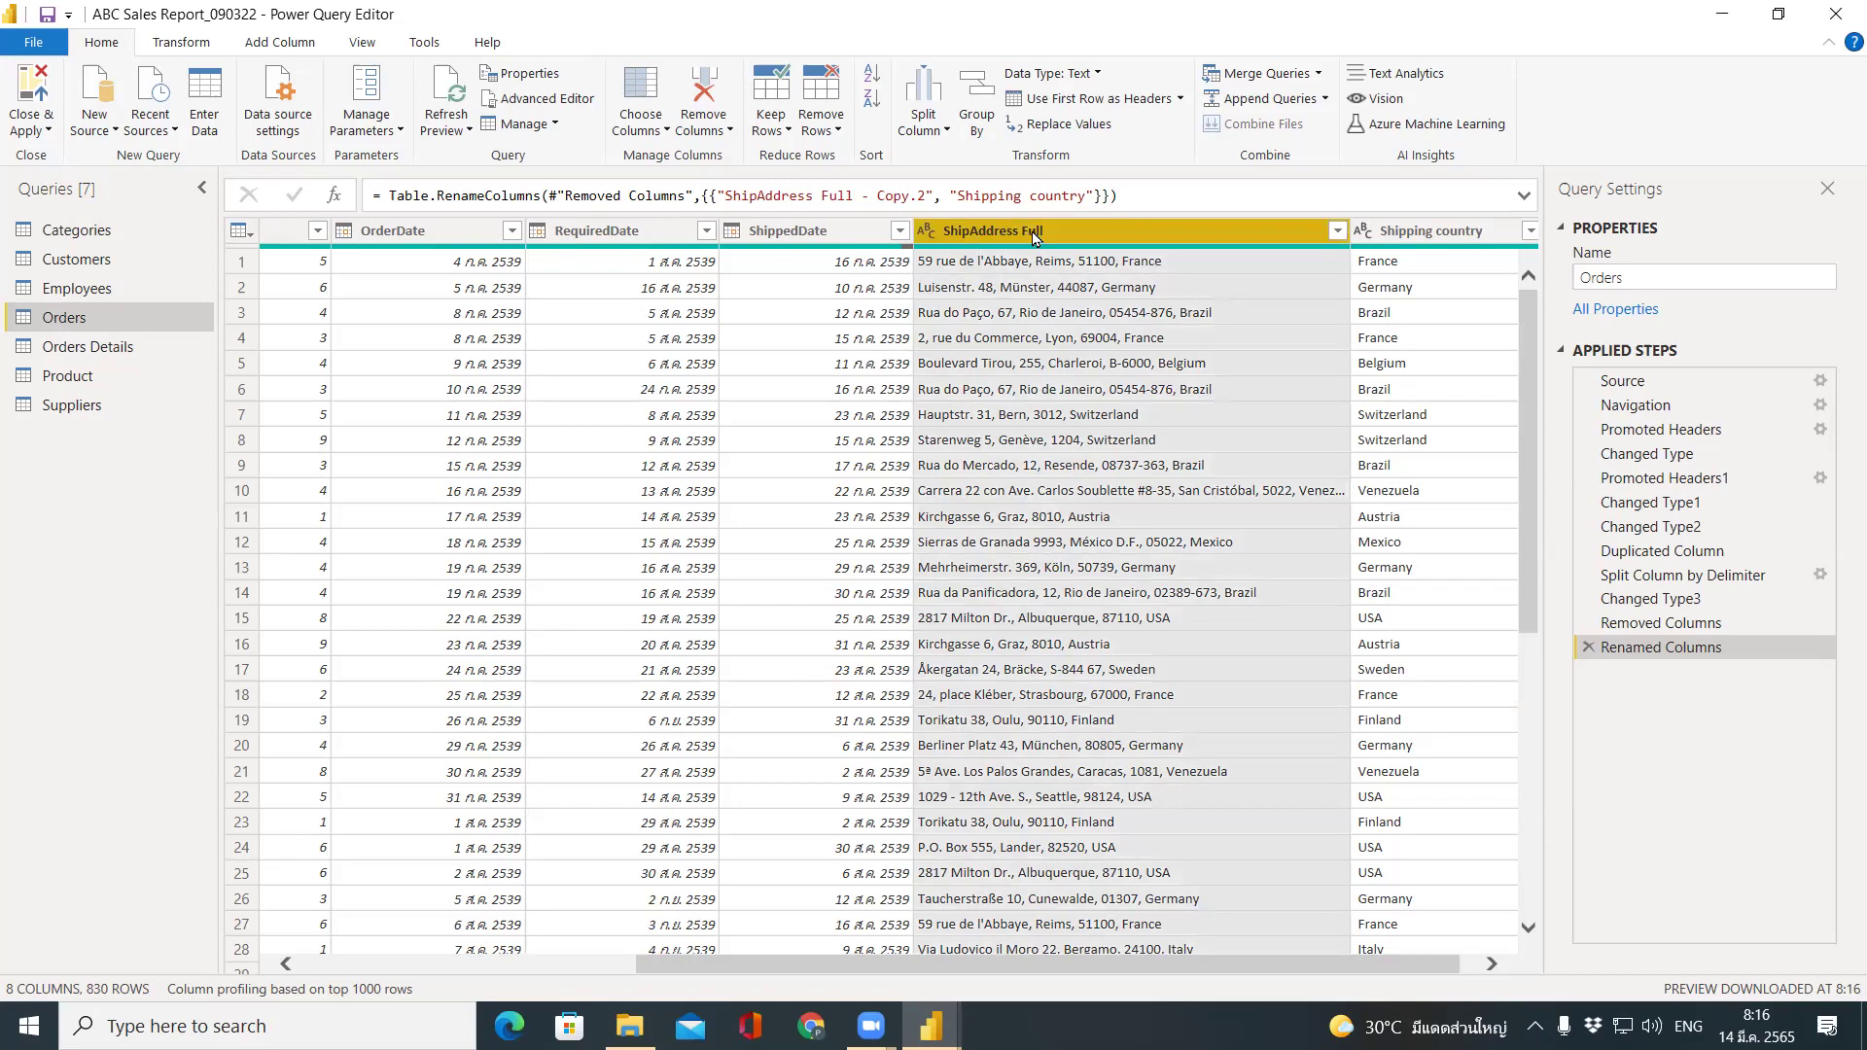
pyautogui.rightClick(1032, 240)
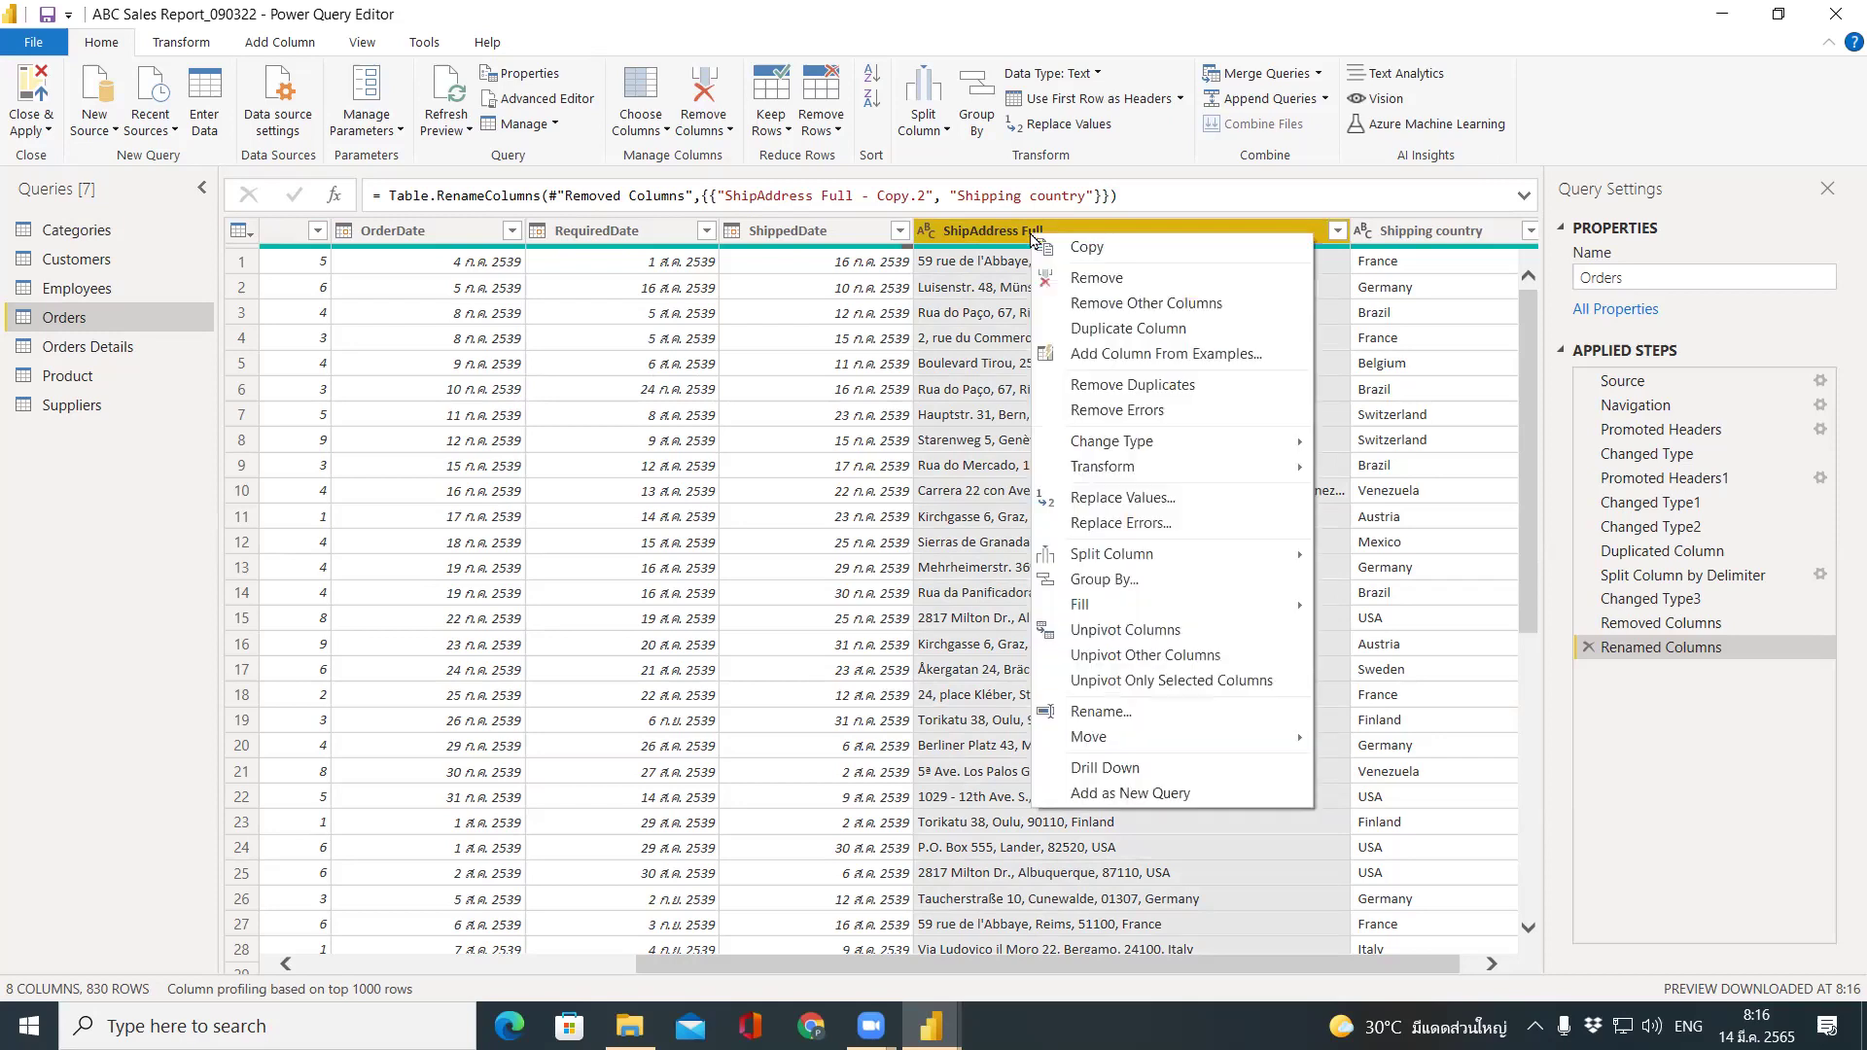
pyautogui.click(960, 237)
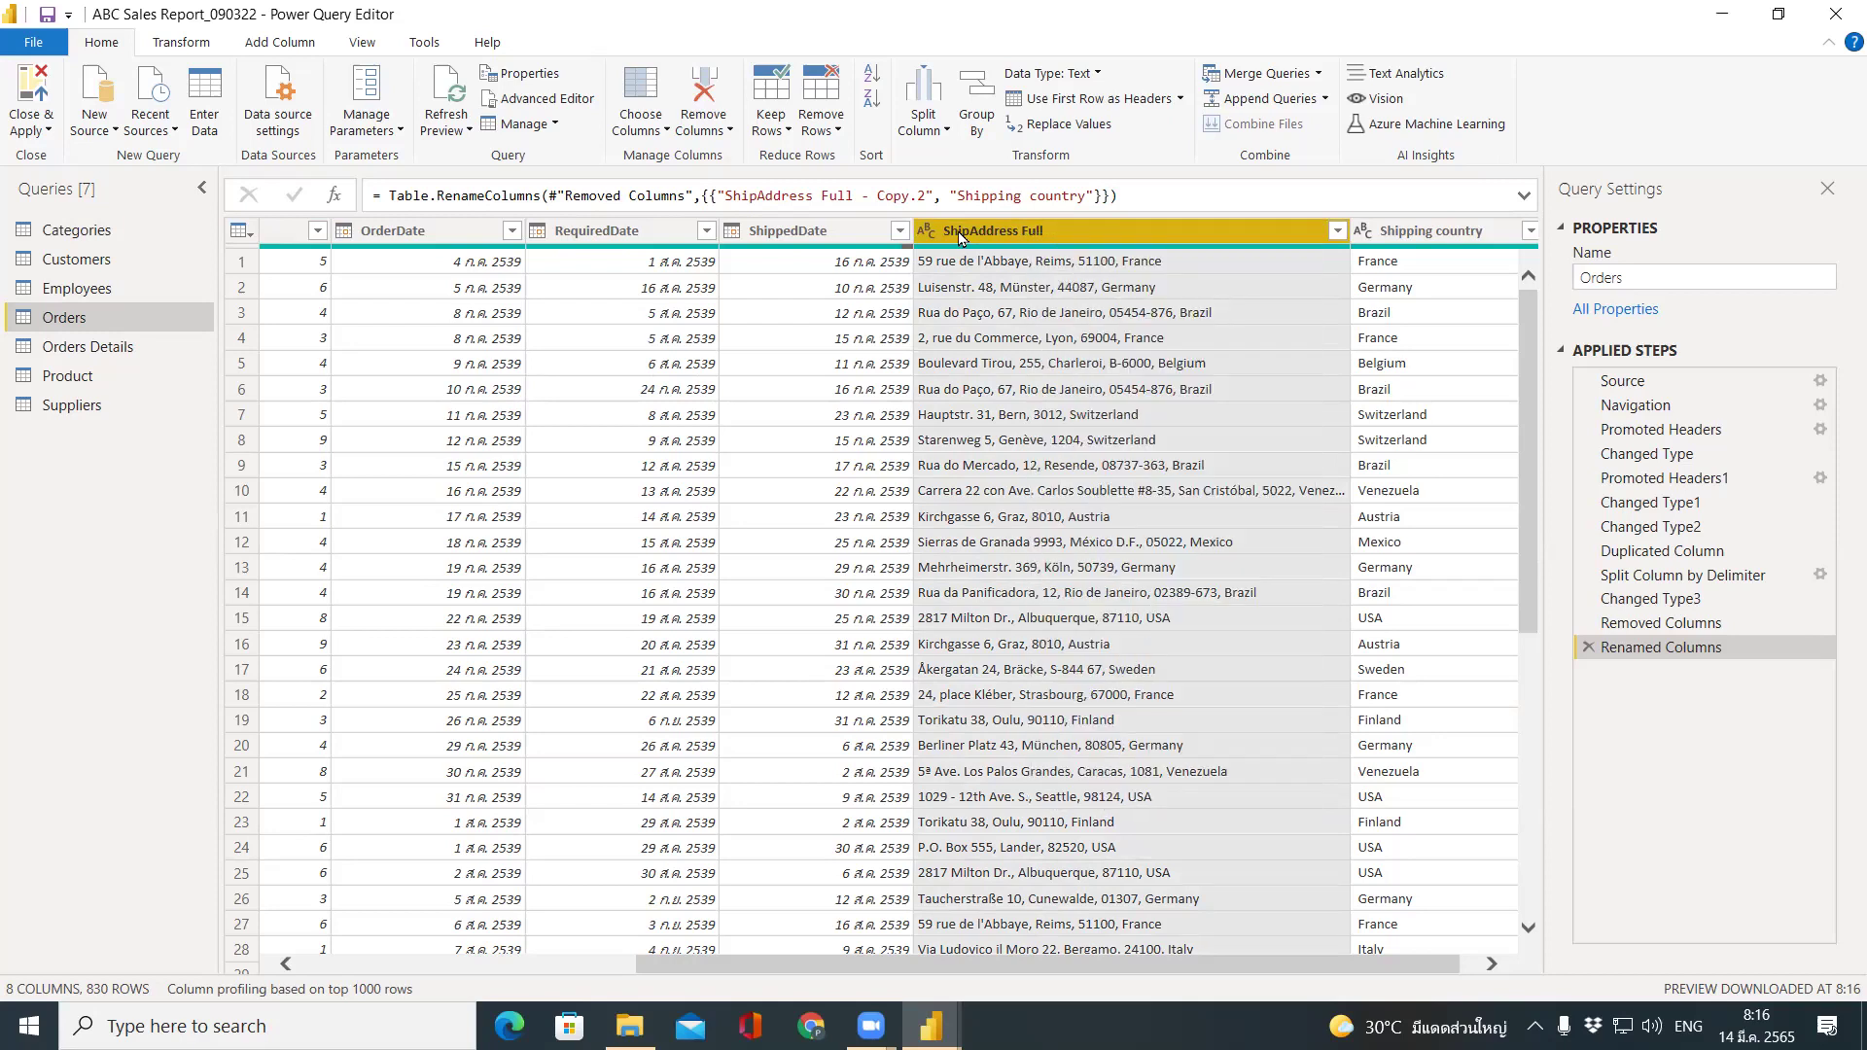
pyautogui.rightClick(1034, 232)
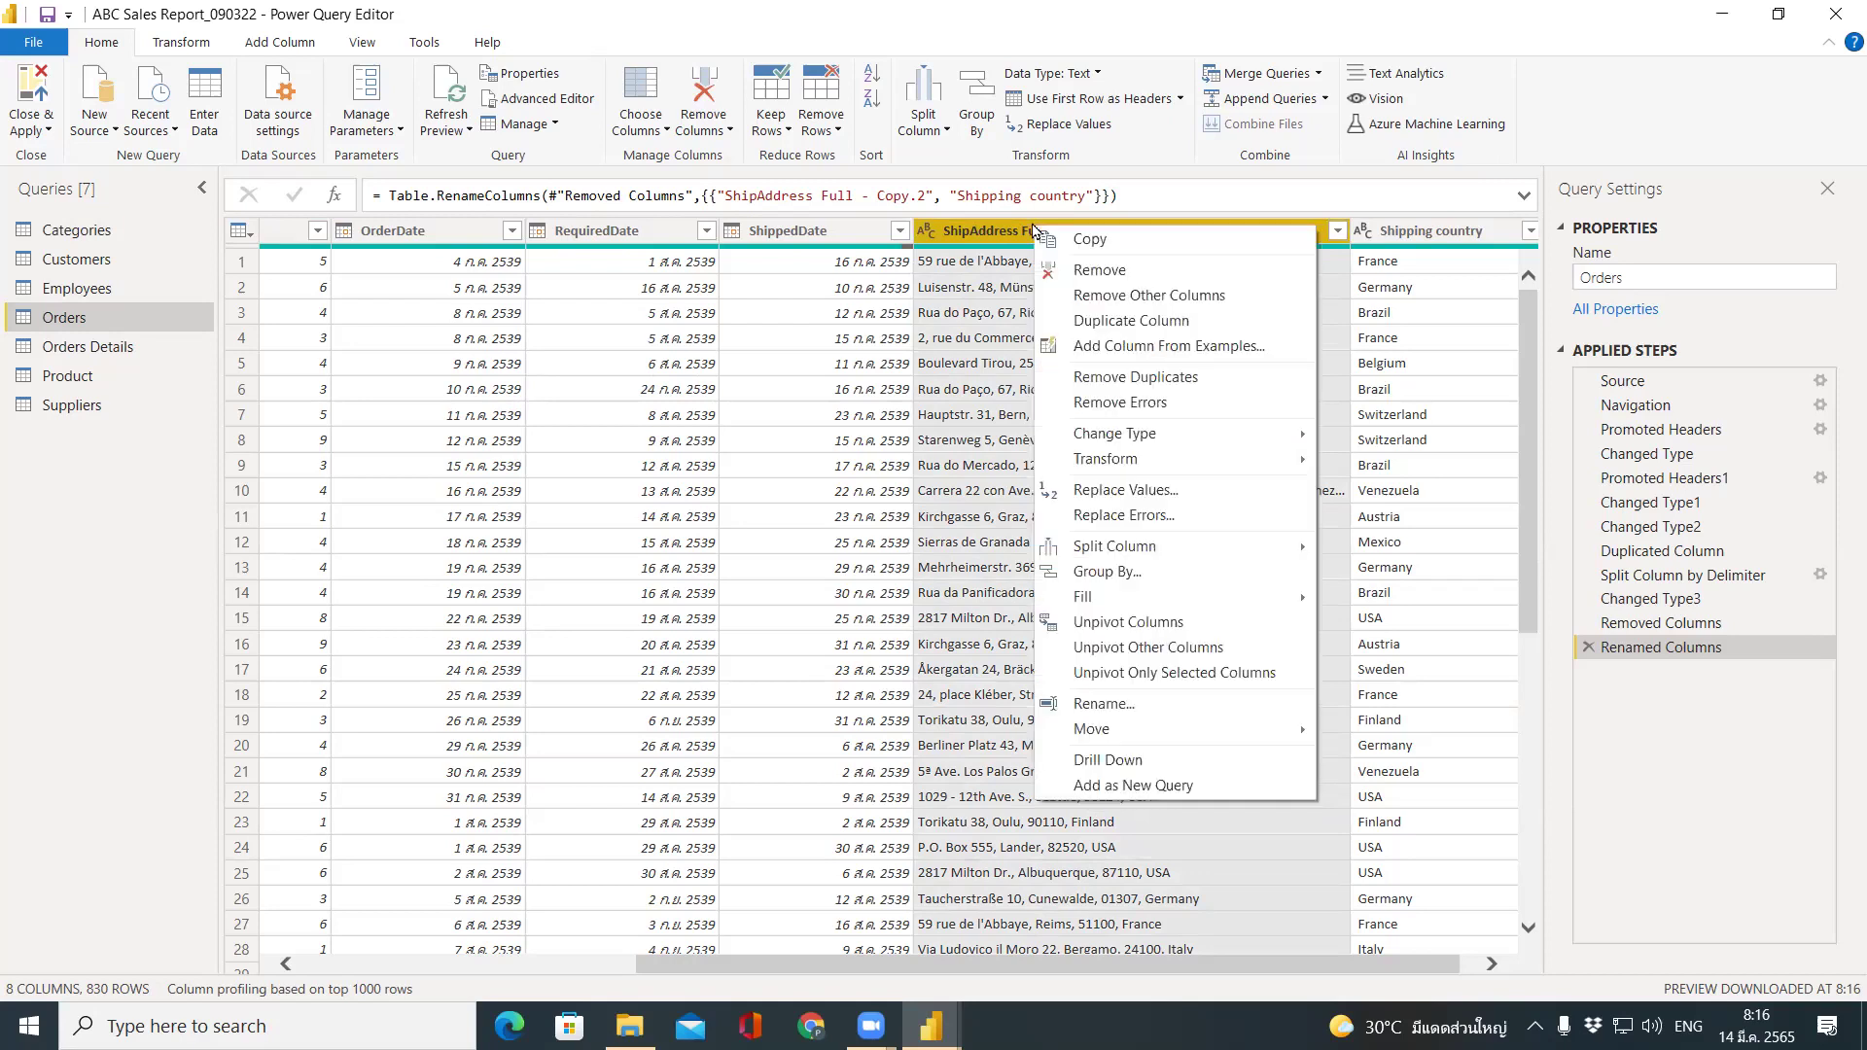
pyautogui.click(1082, 320)
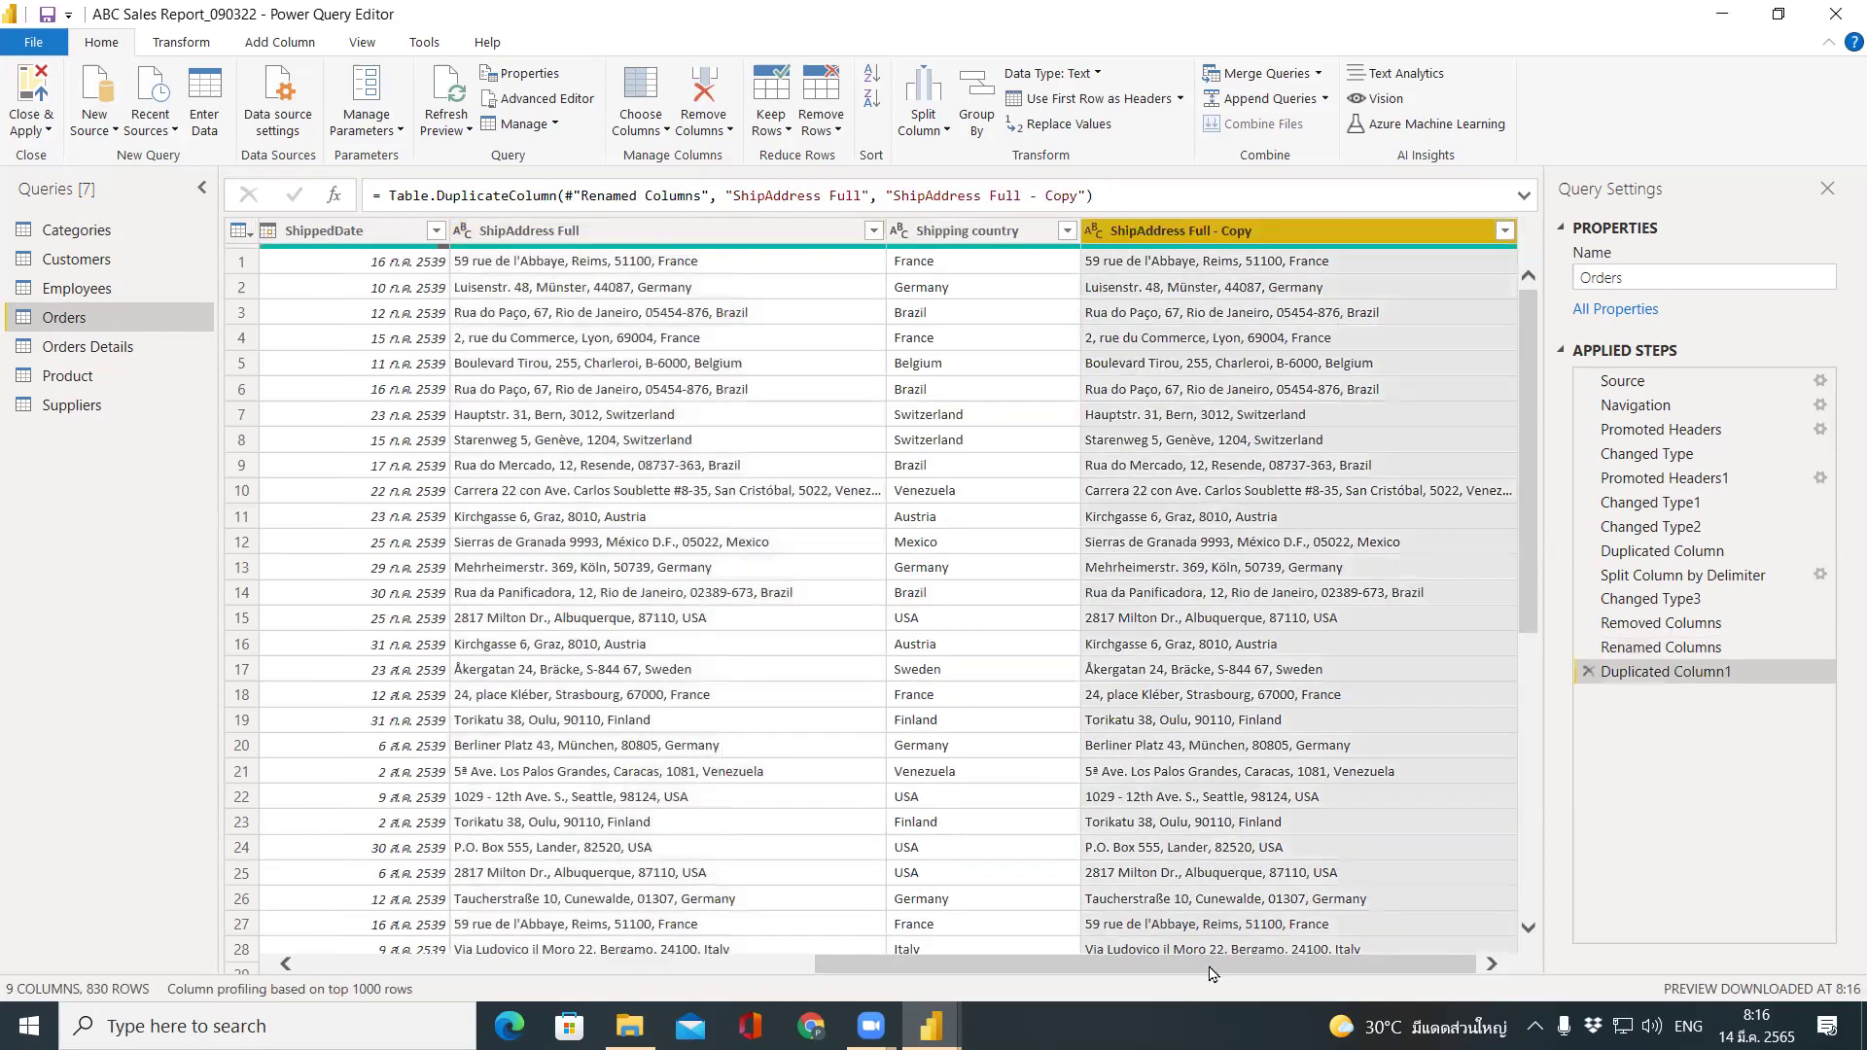
pyautogui.moveTo(1216, 969); pyautogui.dragTo(1217, 968)
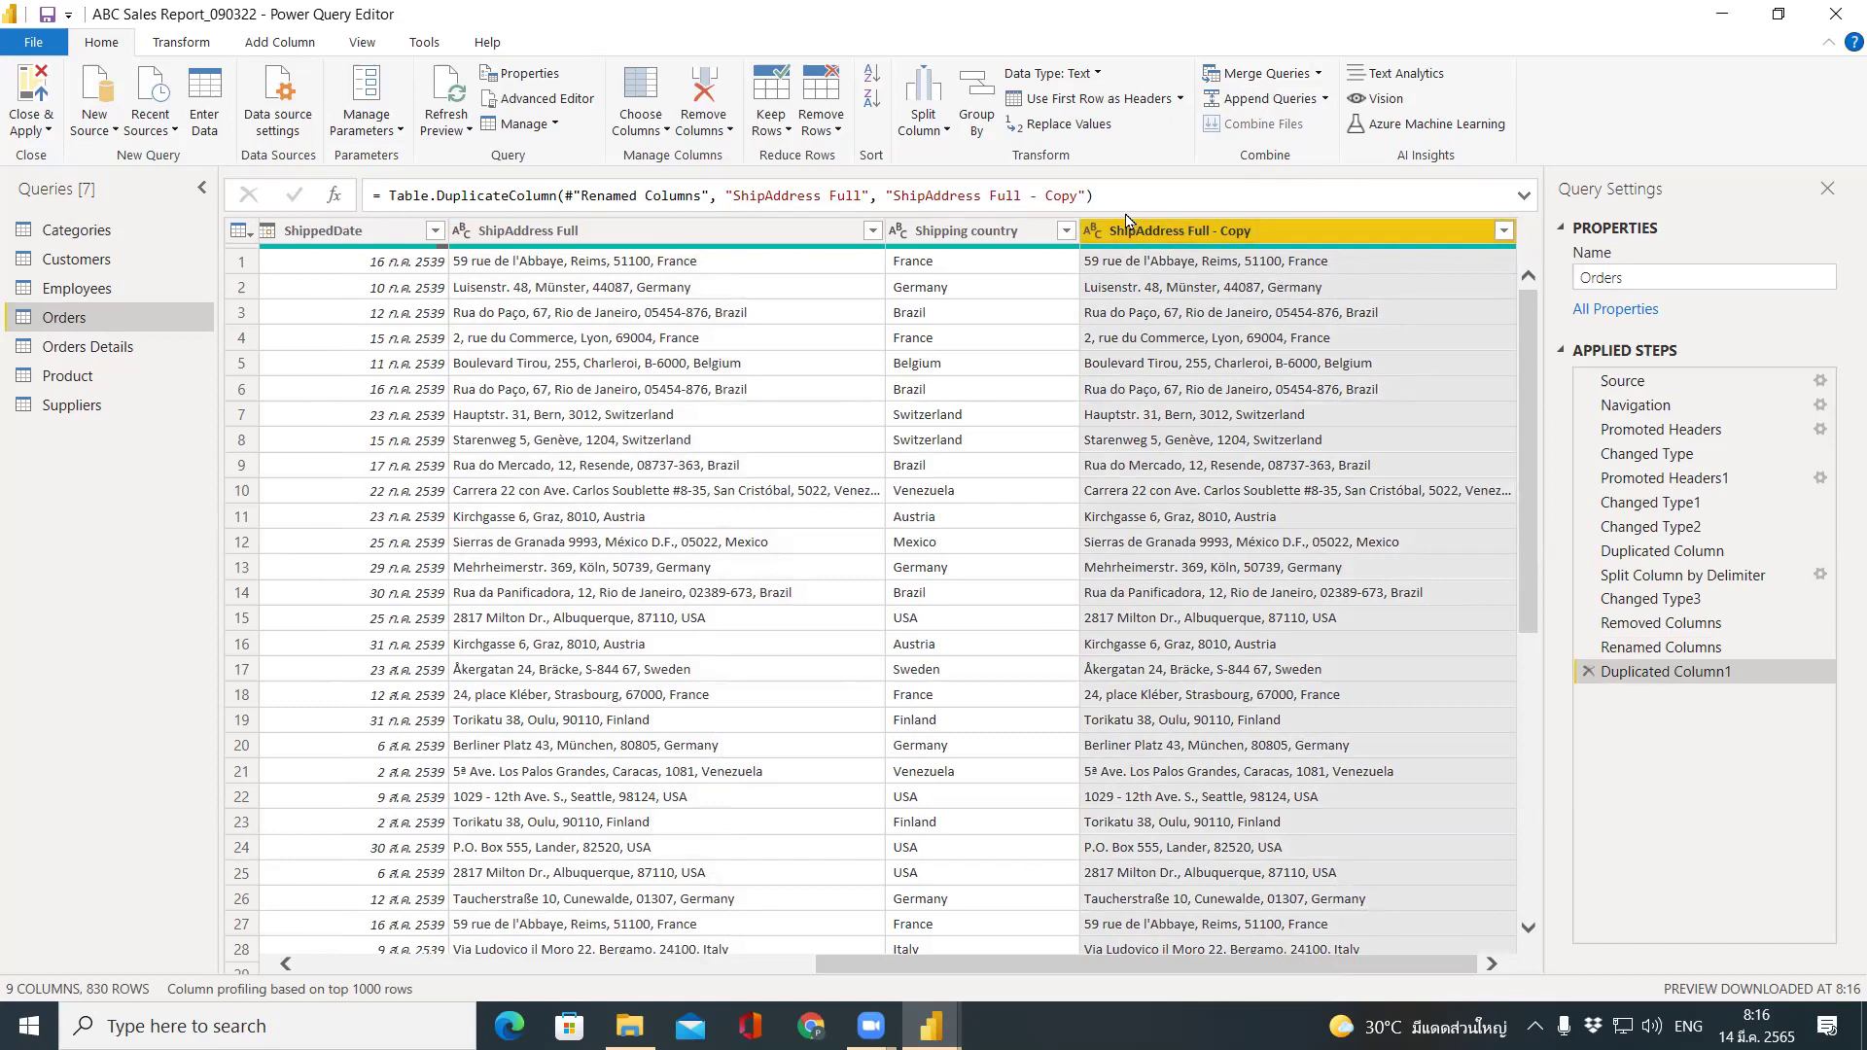
# Reorder the Orders columns with ShipAddress Full - Copy in the last position.
pyautogui.moveTo(1230, 226); pyautogui.dragTo(1502, 278)
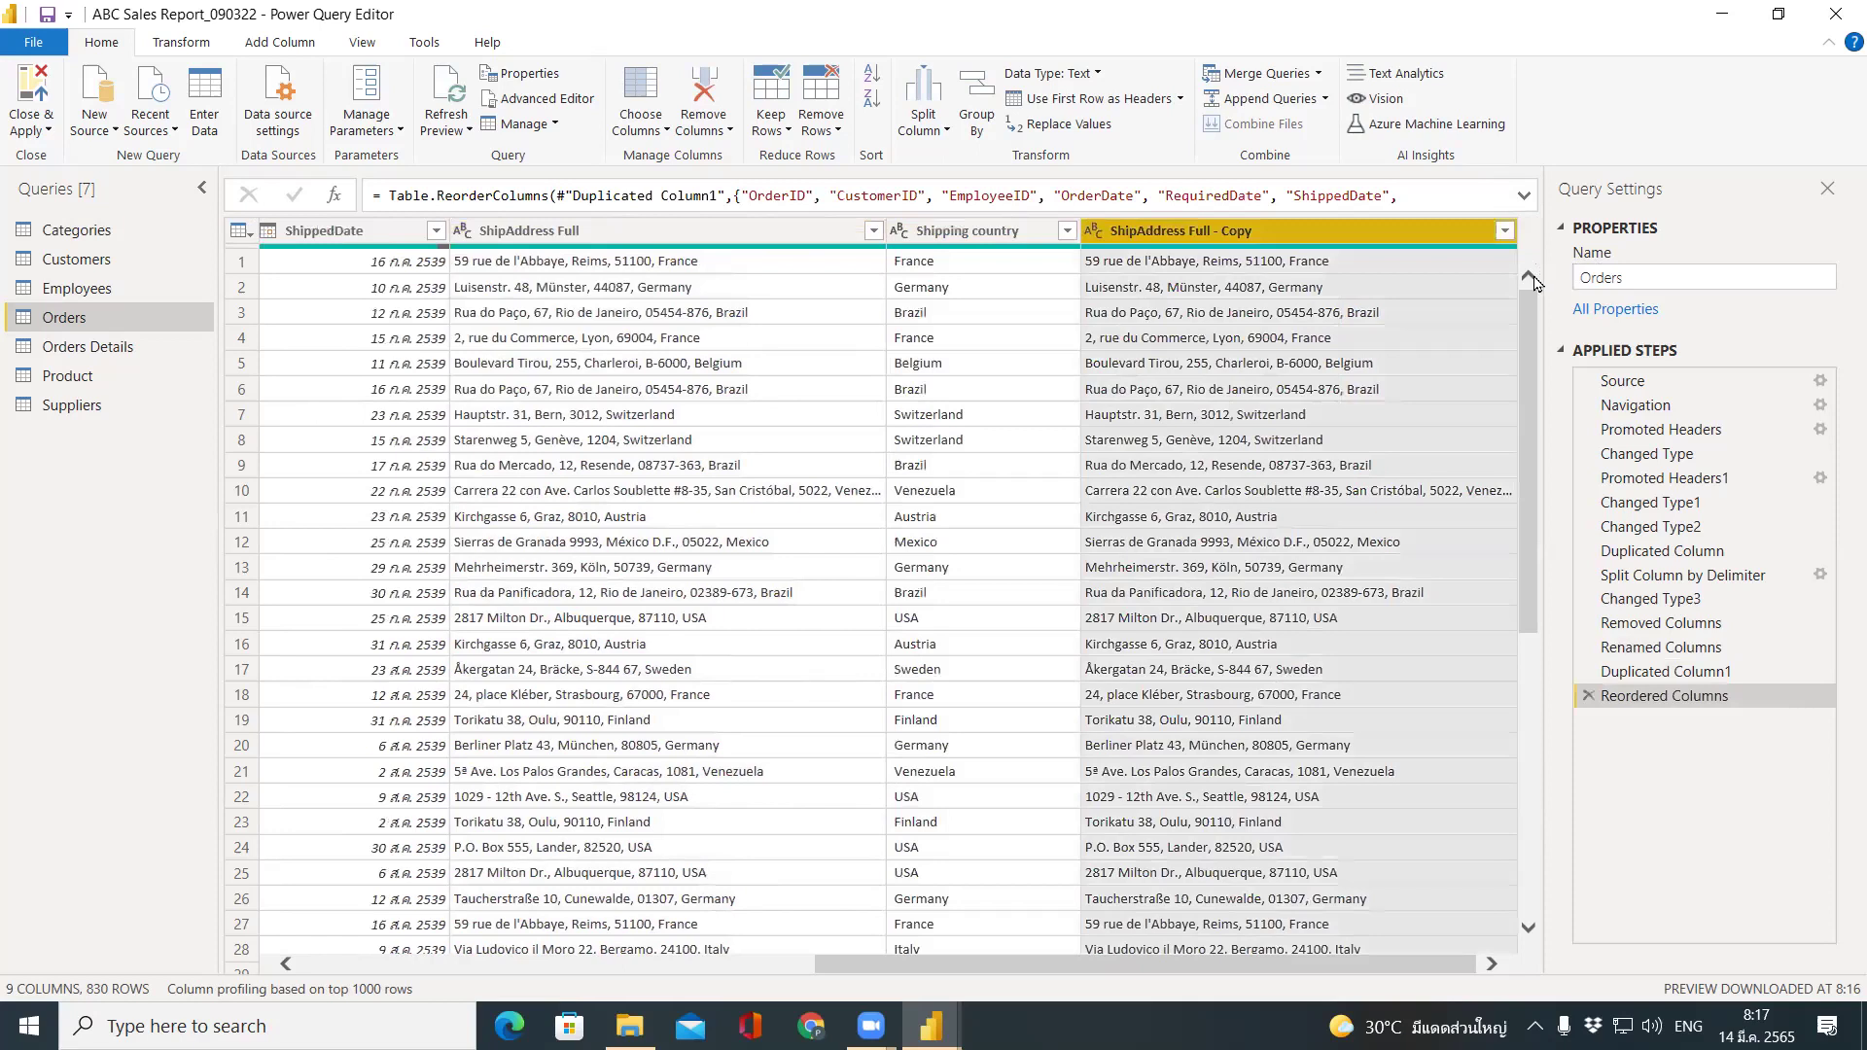
pyautogui.moveTo(1384, 233); pyautogui.dragTo(1534, 272)
pyautogui.moveTo(1473, 255)
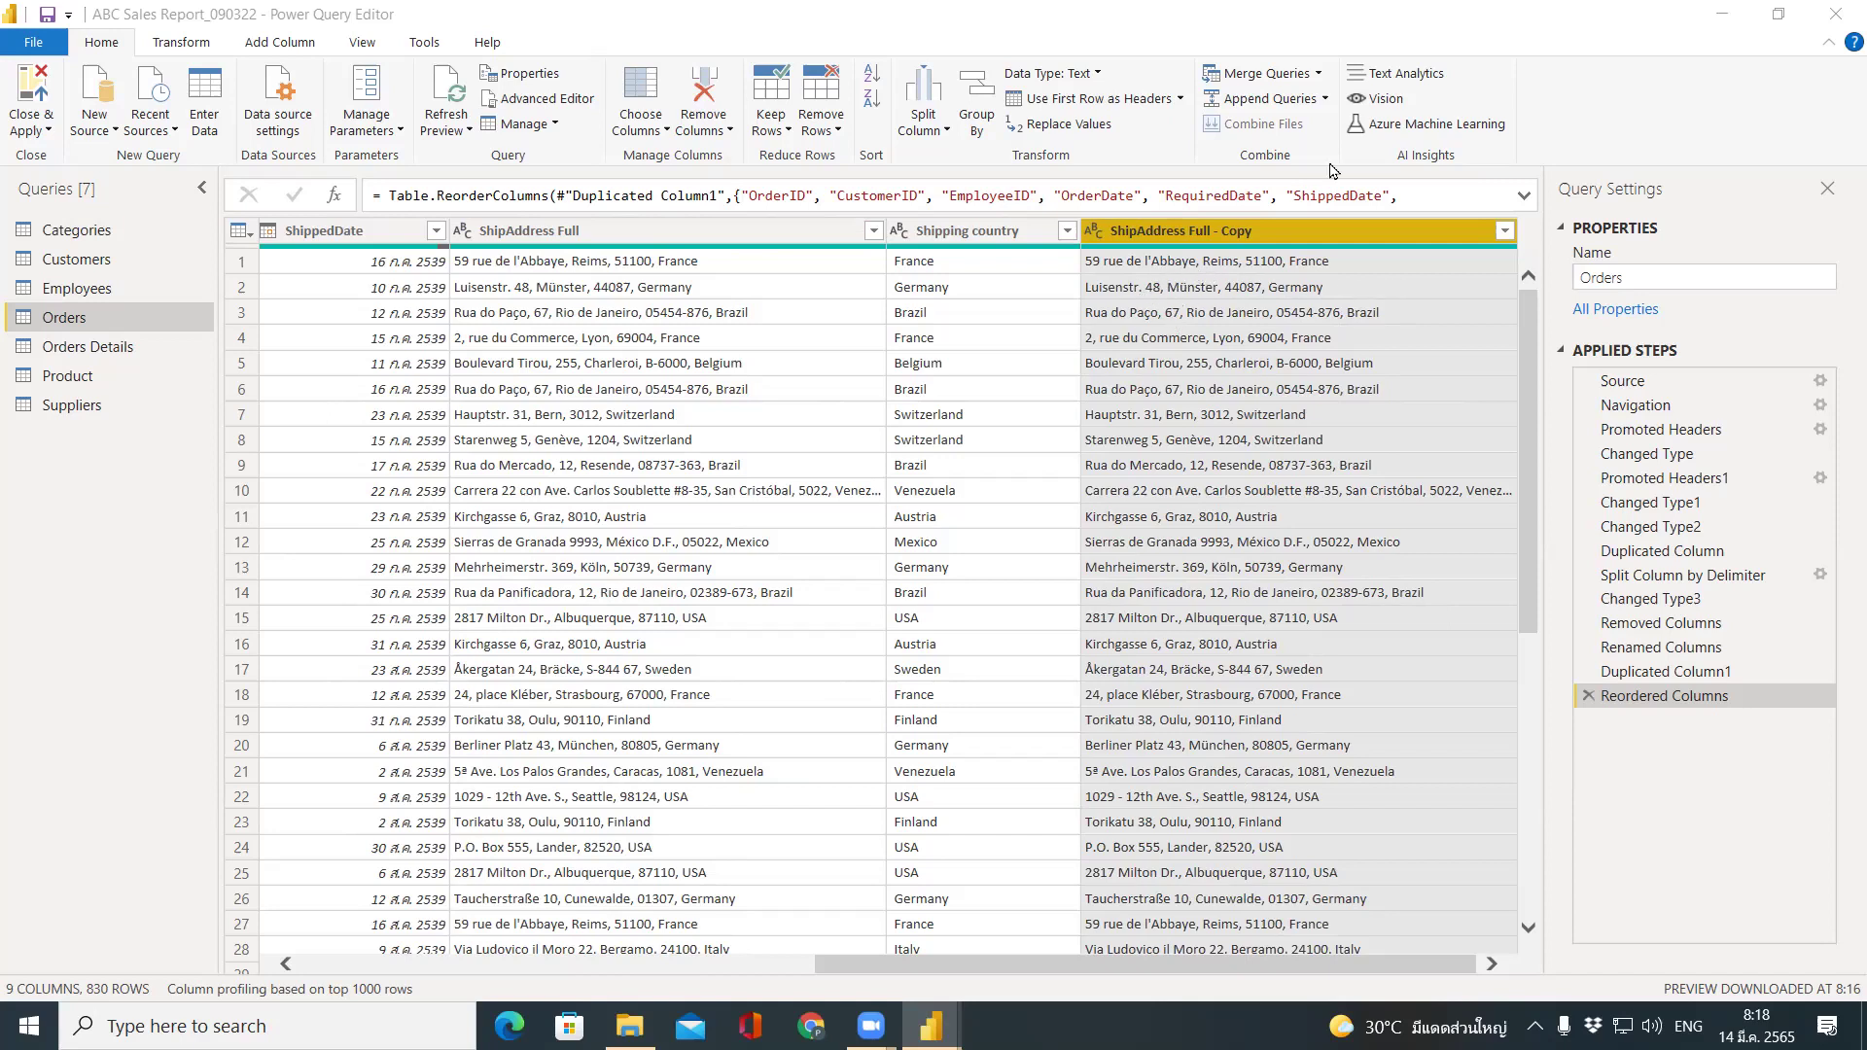
pyautogui.moveTo(1209, 257)
pyautogui.mouseDown()
pyautogui.moveTo(1180, 269)
pyautogui.moveTo(1287, 260)
pyautogui.mouseUp()
pyautogui.moveTo(1173, 284)
pyautogui.mouseDown()
pyautogui.moveTo(1146, 292)
pyautogui.moveTo(1282, 288)
pyautogui.moveTo(1241, 284)
pyautogui.moveTo(1276, 280)
pyautogui.moveTo(1172, 321)
pyautogui.moveTo(1163, 292)
pyautogui.moveTo(1157, 314)
pyautogui.mouseUp()
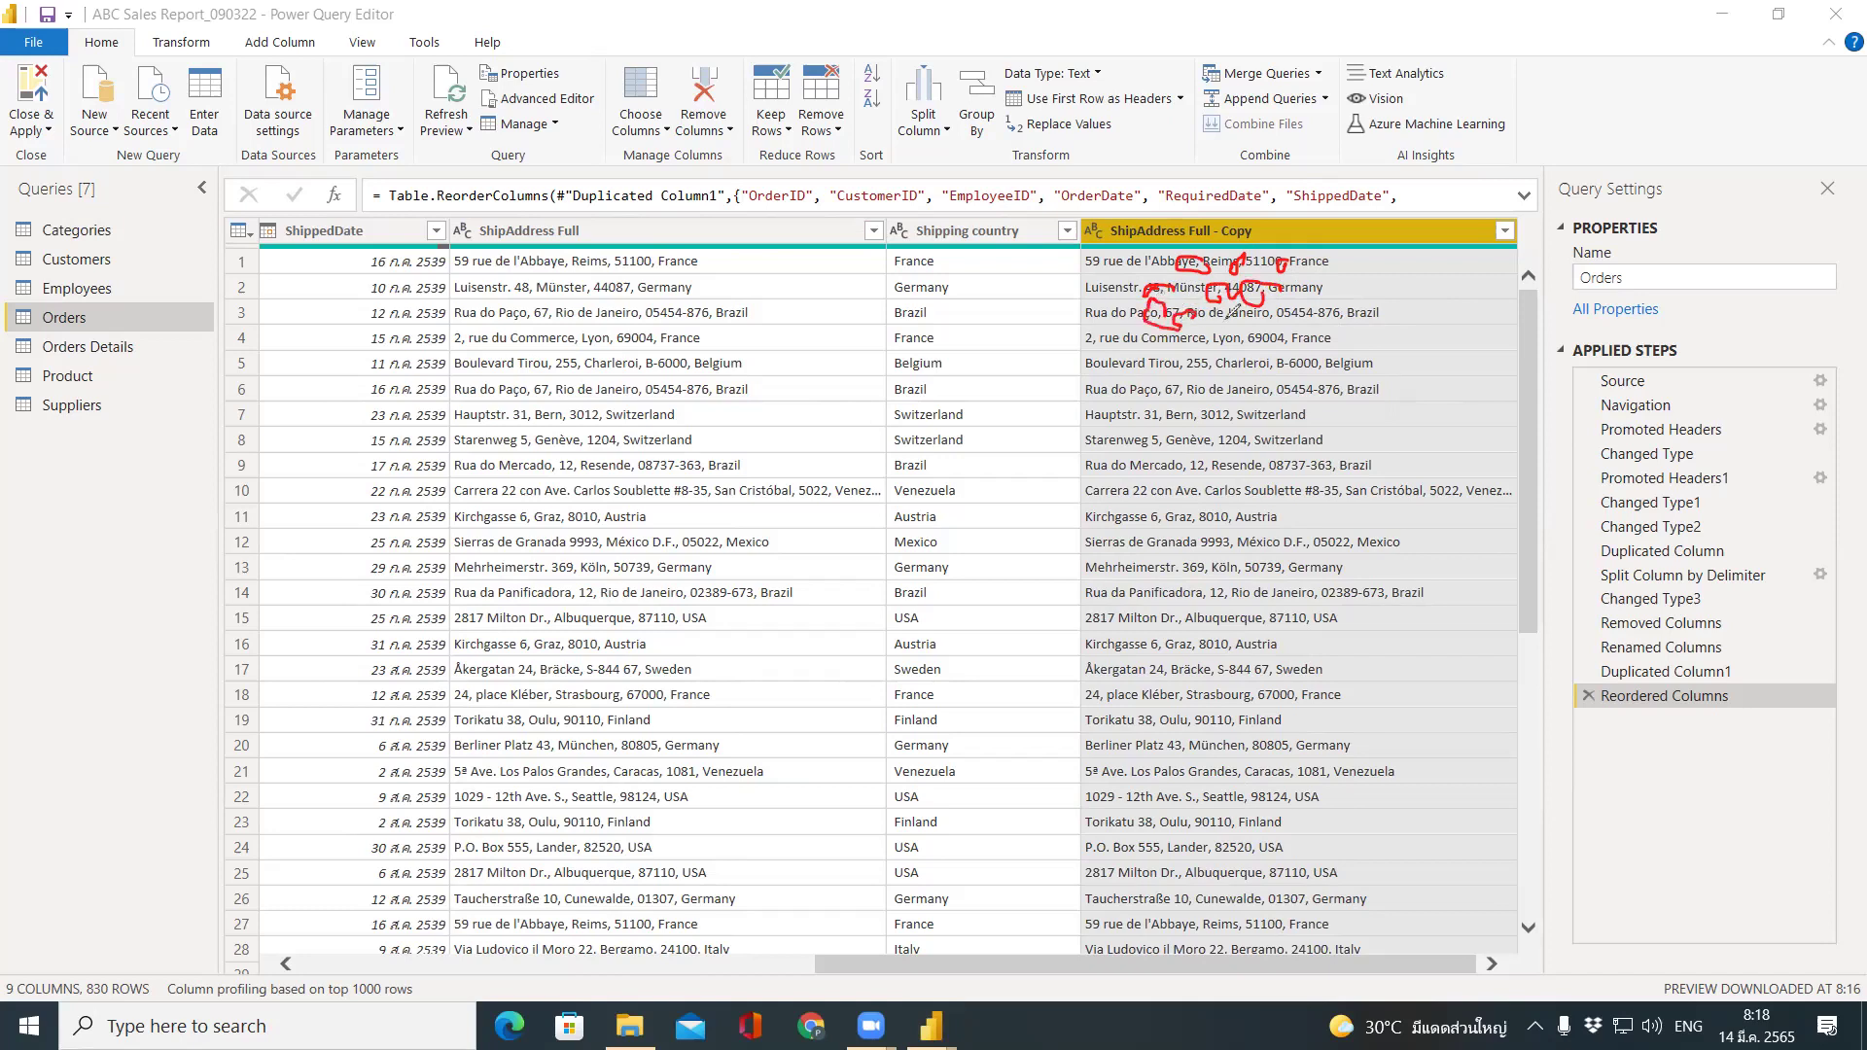
pyautogui.moveTo(1283, 309)
pyautogui.mouseDown()
pyautogui.moveTo(1262, 317)
pyautogui.moveTo(1281, 321)
pyautogui.mouseUp()
pyautogui.moveTo(1349, 314)
pyautogui.mouseDown()
pyautogui.moveTo(1347, 330)
pyautogui.moveTo(1320, 319)
pyautogui.moveTo(1348, 326)
pyautogui.mouseUp()
pyautogui.moveTo(1274, 277)
pyautogui.mouseDown()
pyautogui.moveTo(1268, 303)
pyautogui.moveTo(1346, 328)
pyautogui.moveTo(1294, 347)
pyautogui.moveTo(1349, 404)
pyautogui.mouseUp()
pyautogui.moveTo(1231, 425); pyautogui.dragTo(1248, 423)
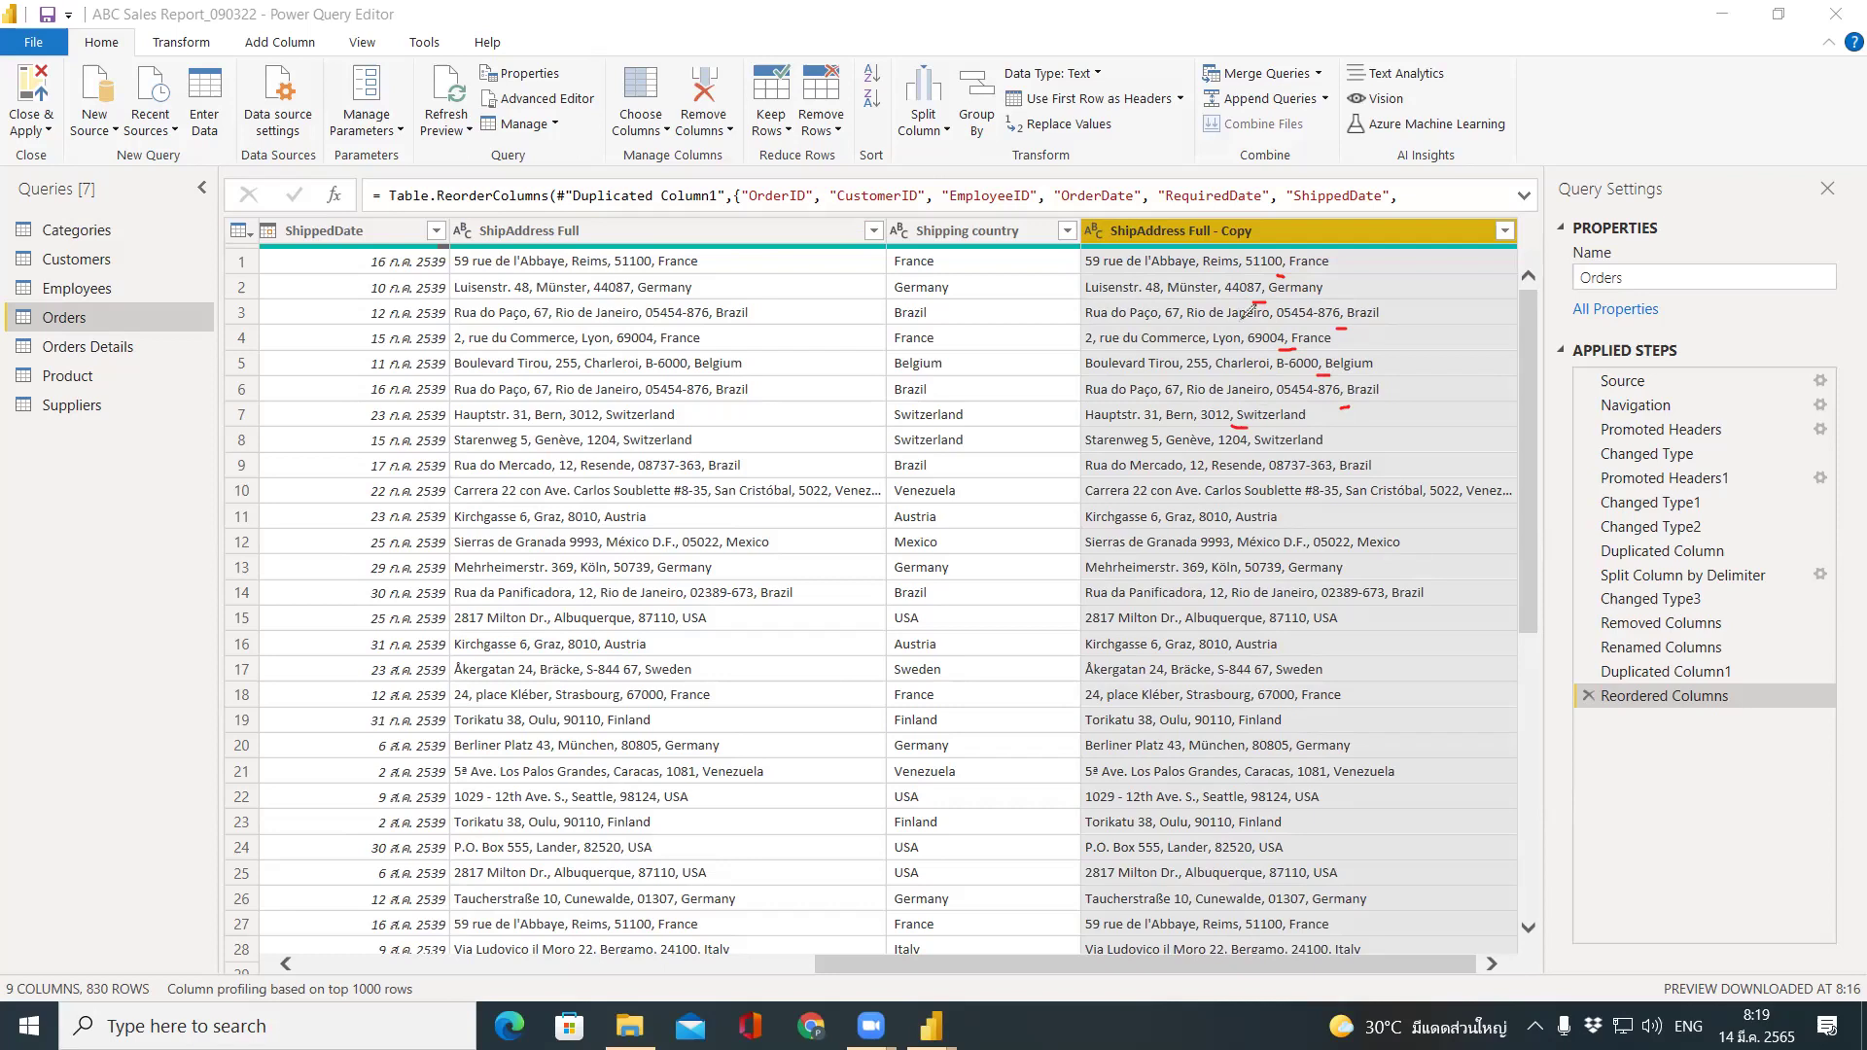
pyautogui.click(1740, 507)
pyautogui.write('deli')
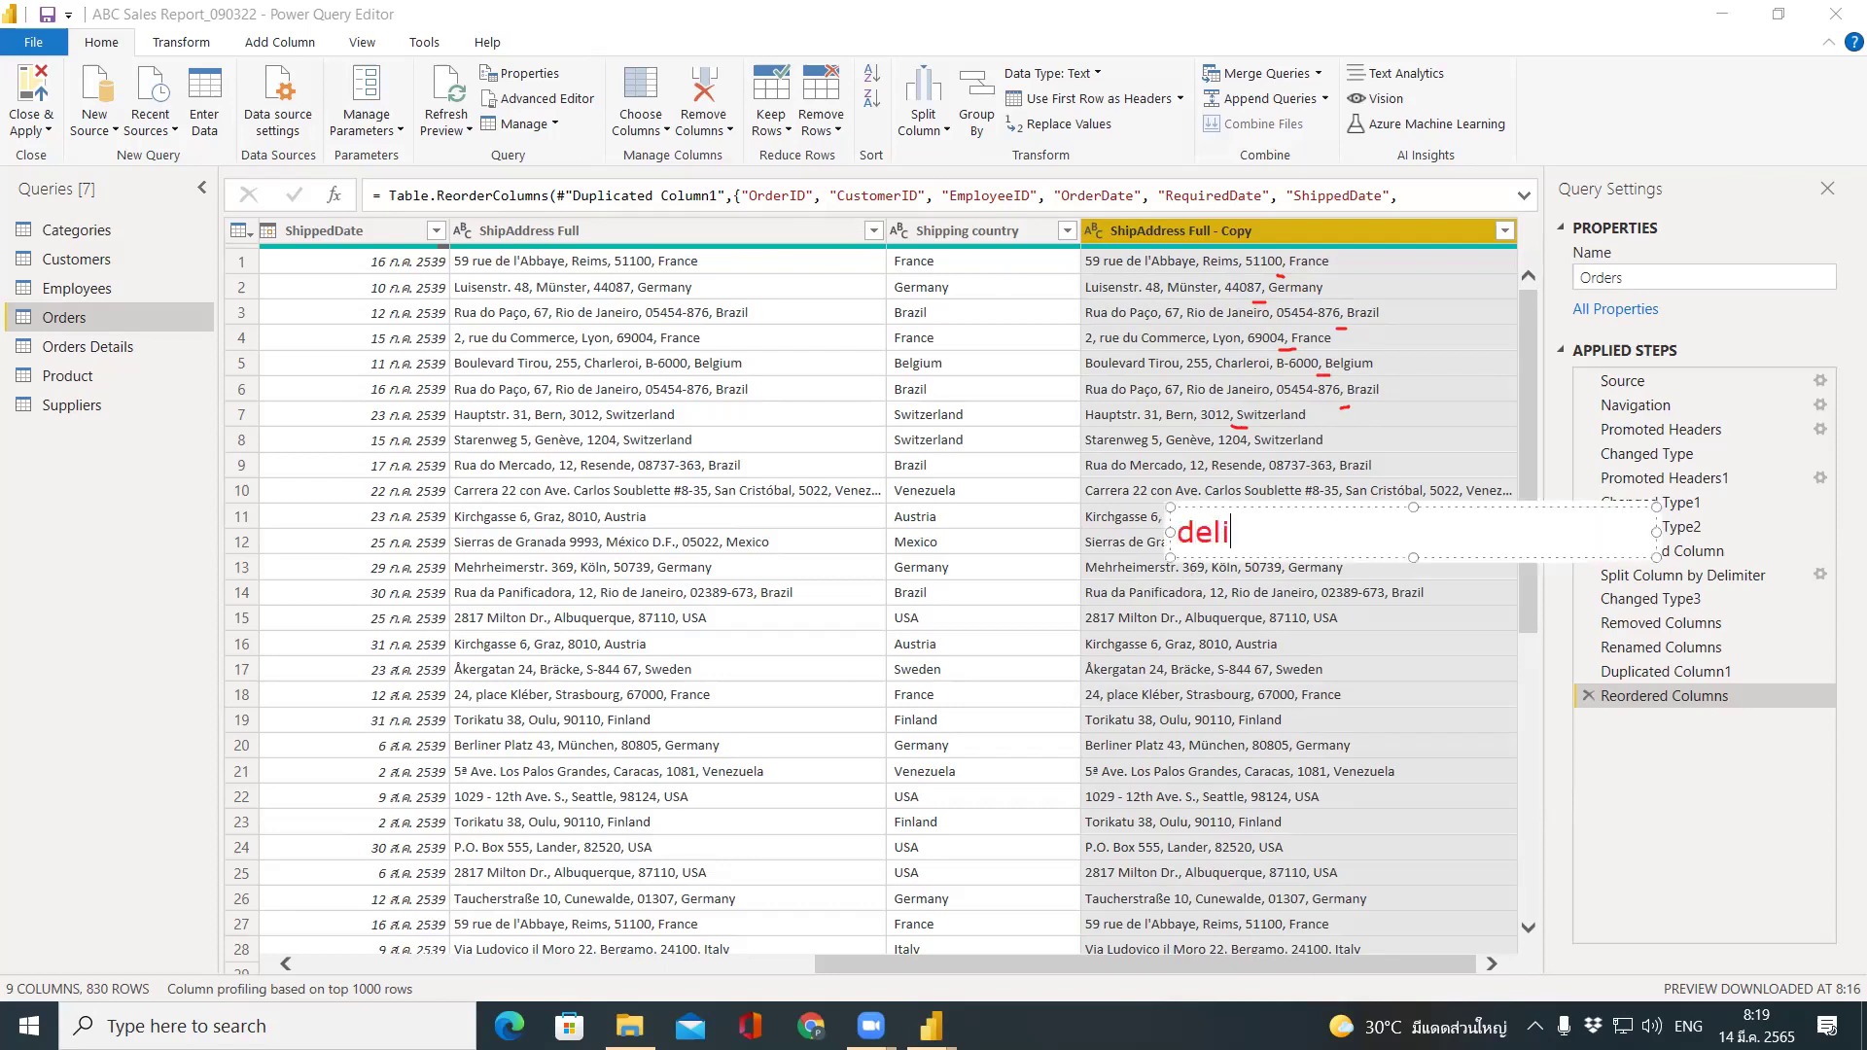
pyautogui.write('miter')
pyautogui.press('Escape')
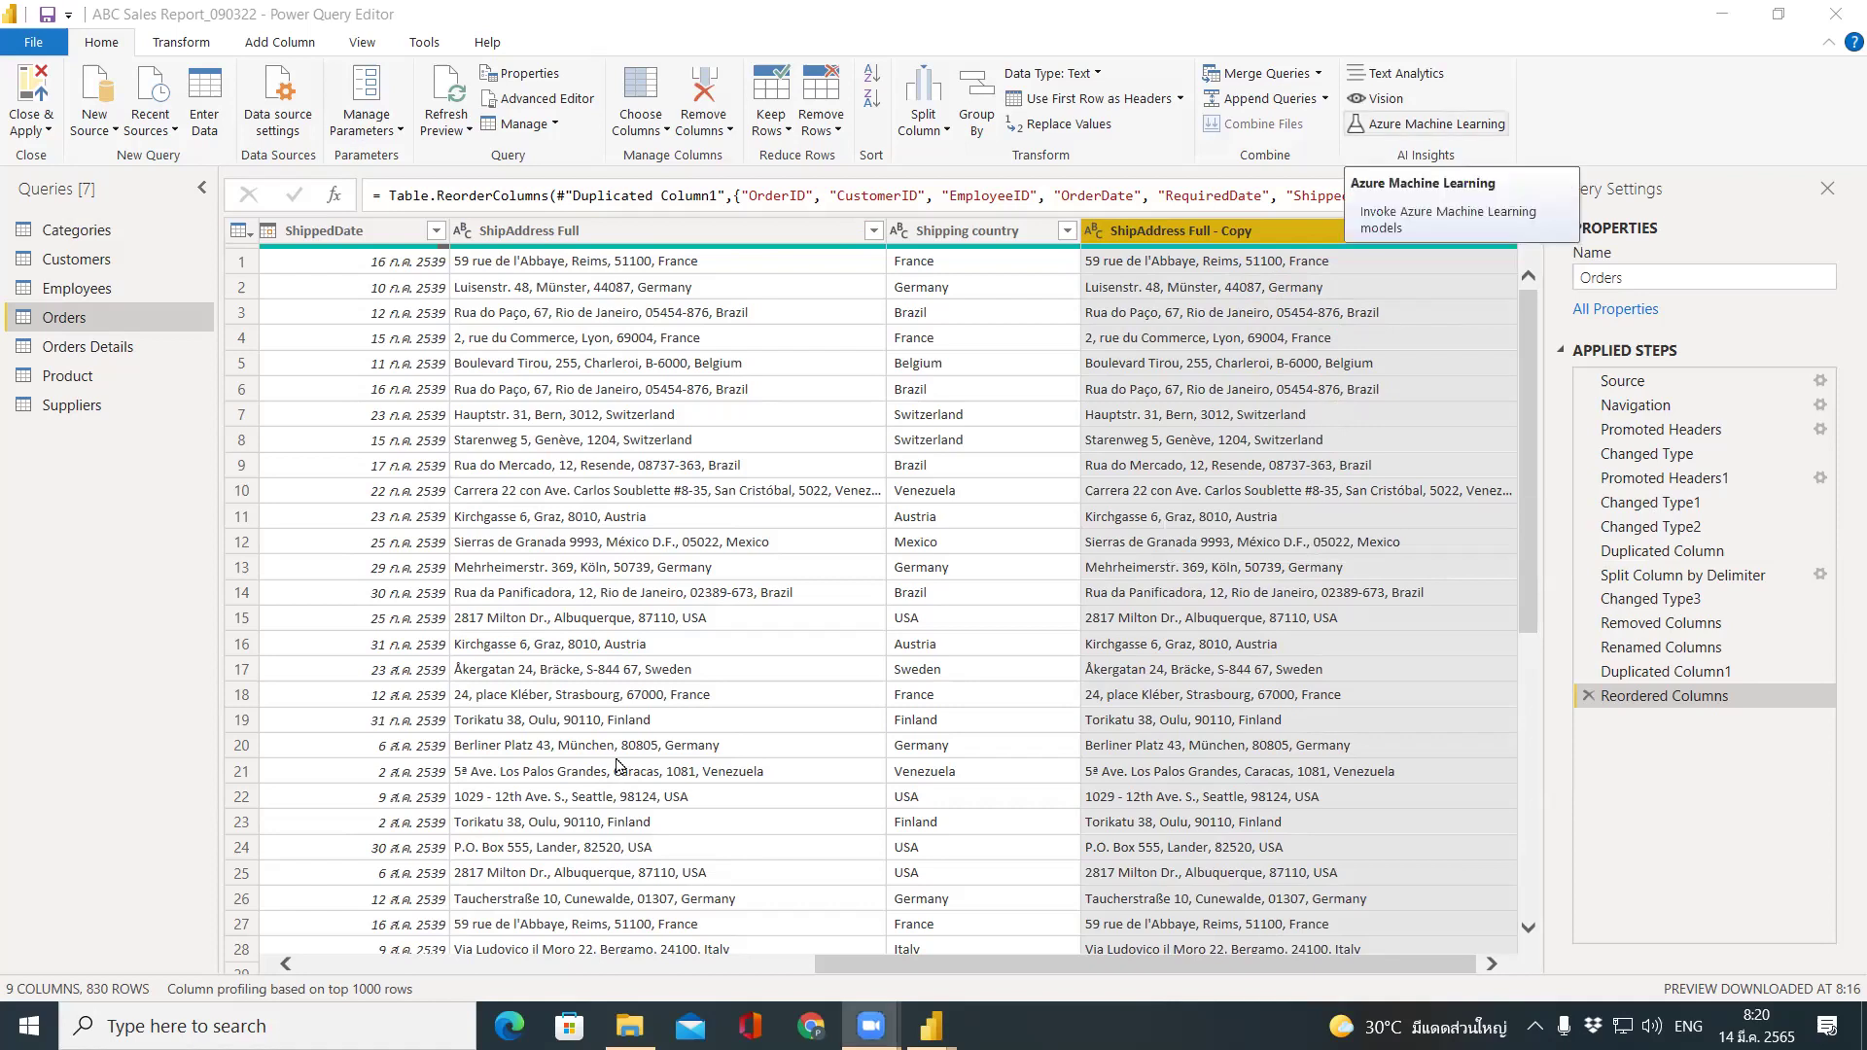
pyautogui.click(1233, 231)
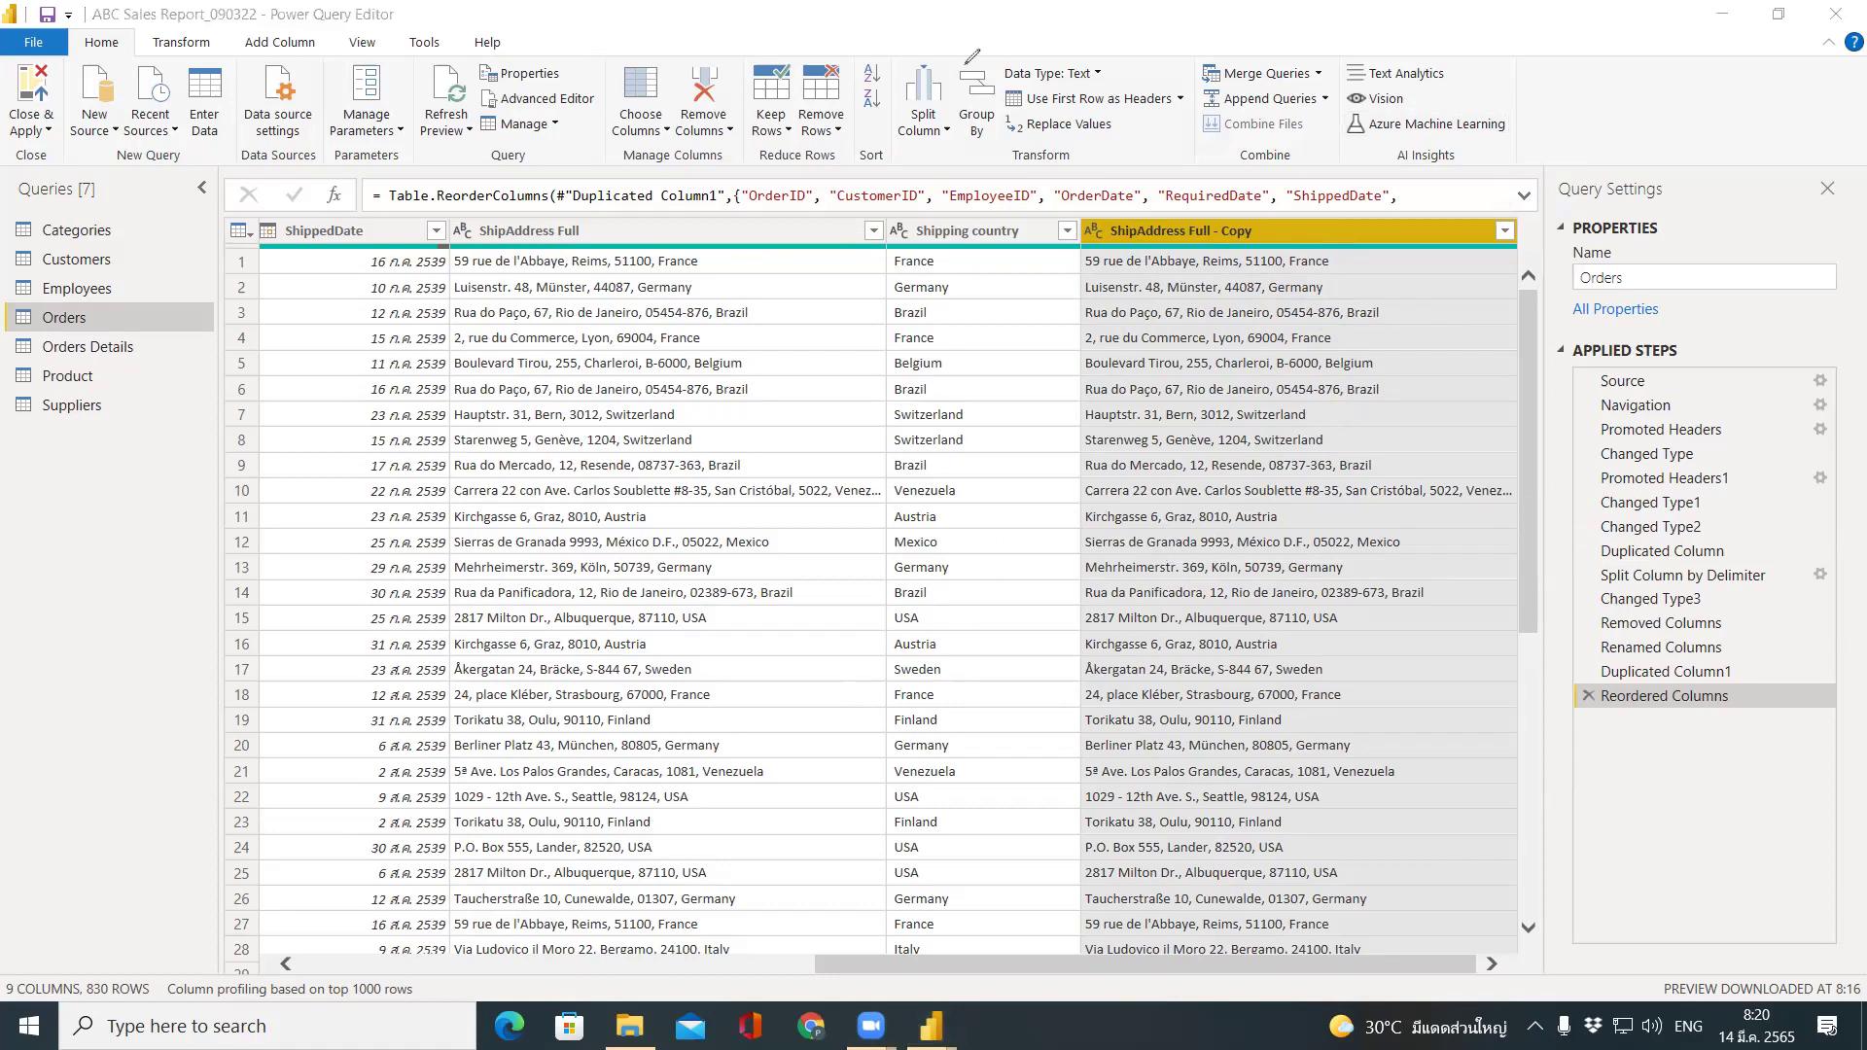
pyautogui.moveTo(978, 83)
pyautogui.mouseDown()
pyautogui.moveTo(899, 87)
pyautogui.moveTo(942, 206)
pyautogui.mouseUp()
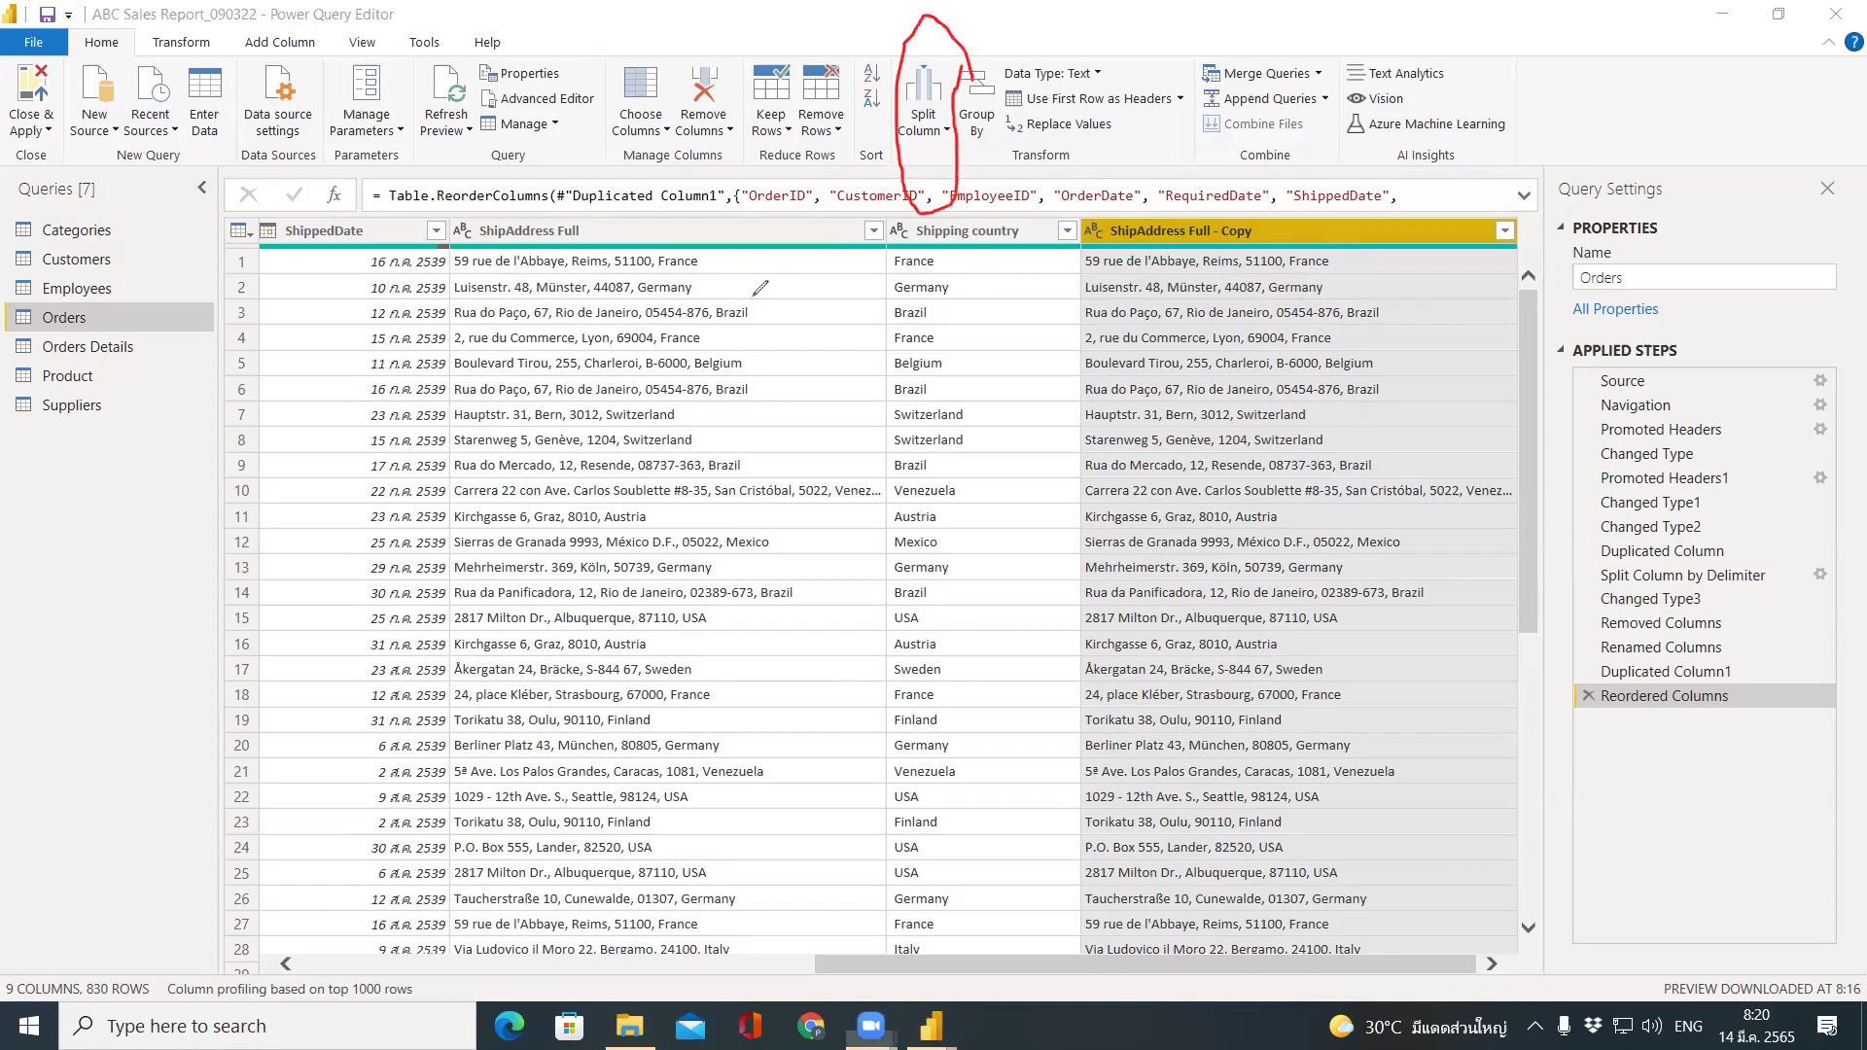
pyautogui.click(948, 131)
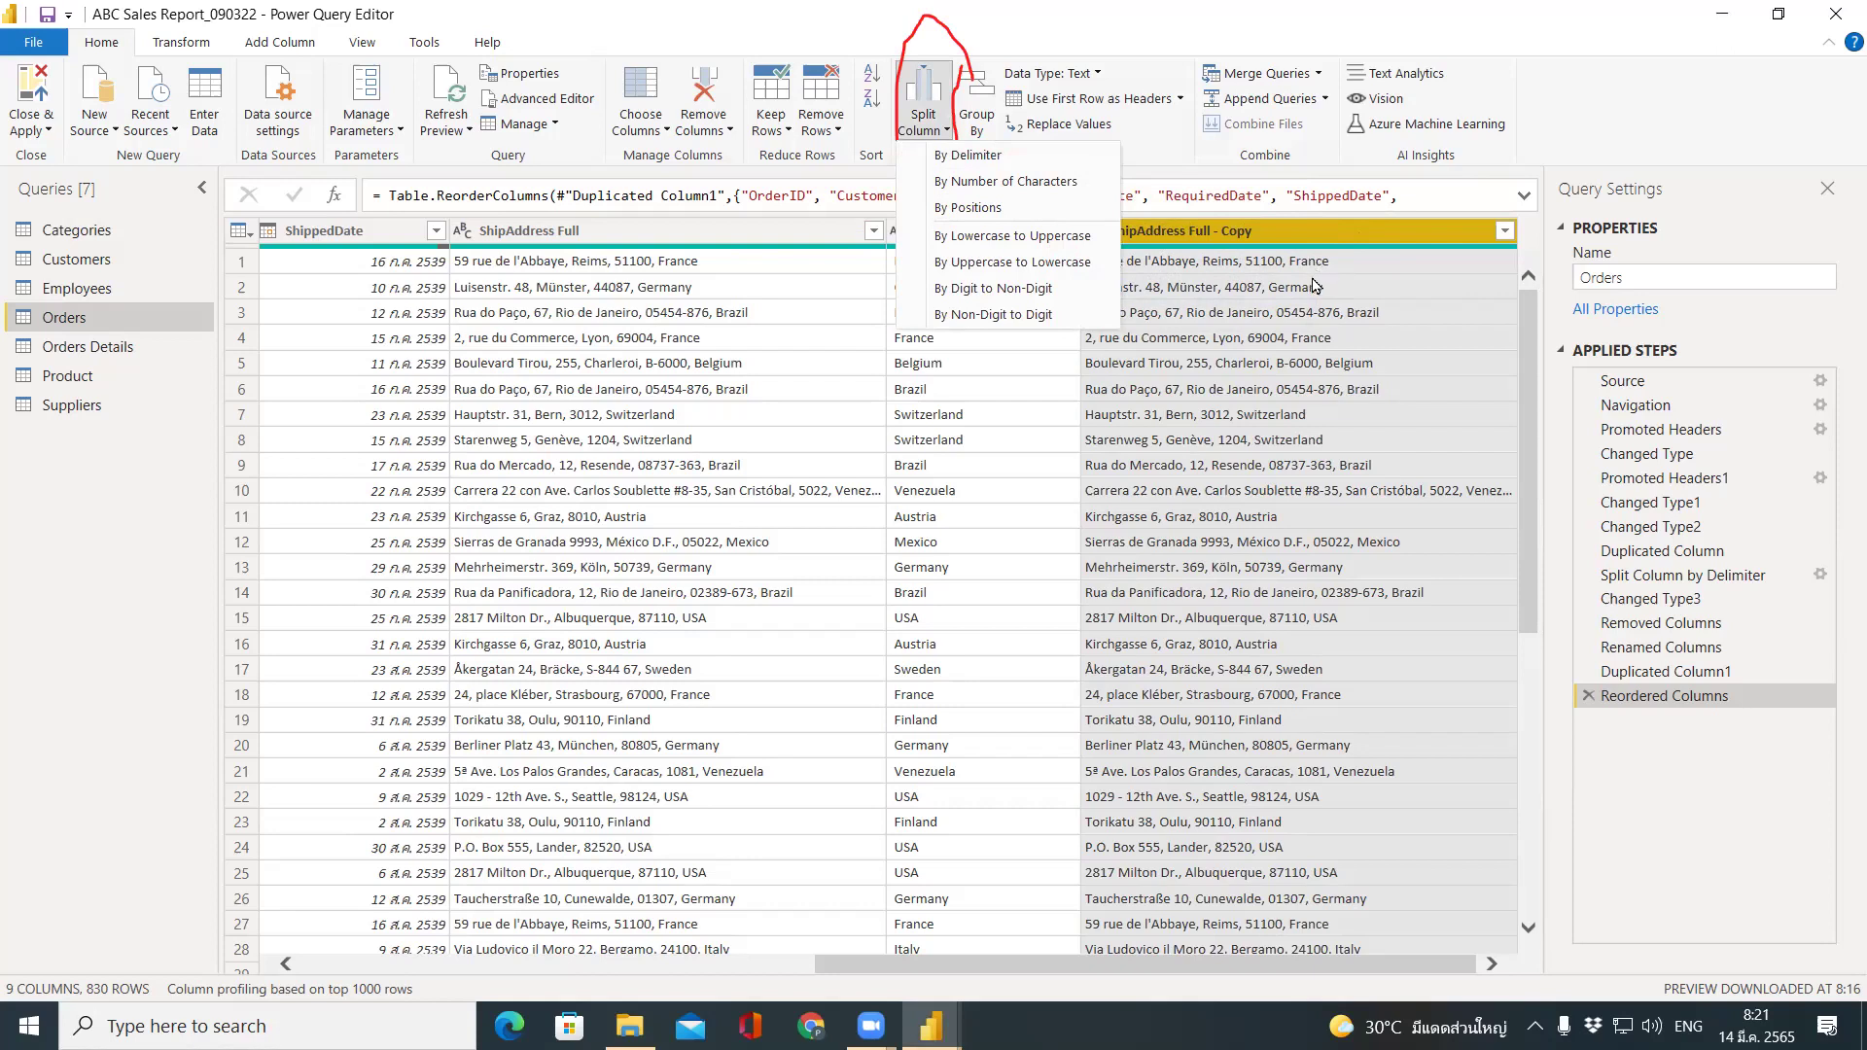
pyautogui.click(398, 343)
pyautogui.click(318, 250)
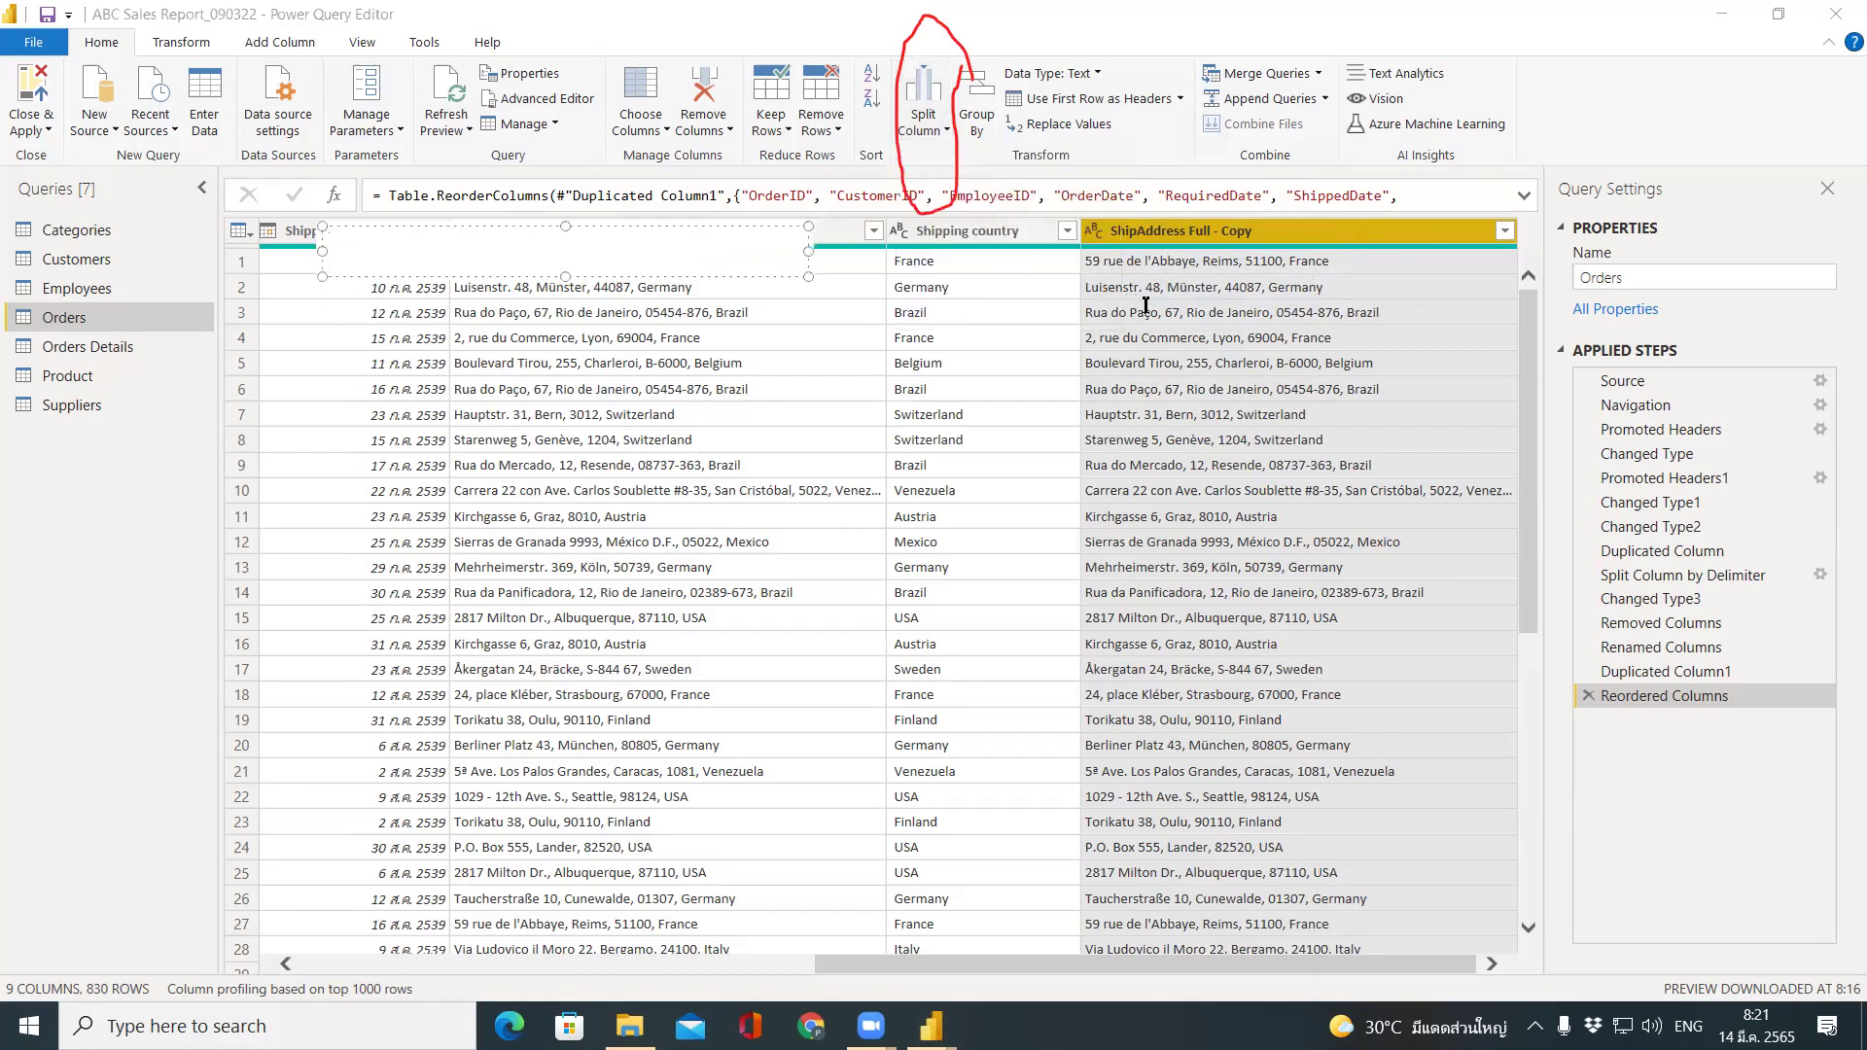
pyautogui.write('6380123')
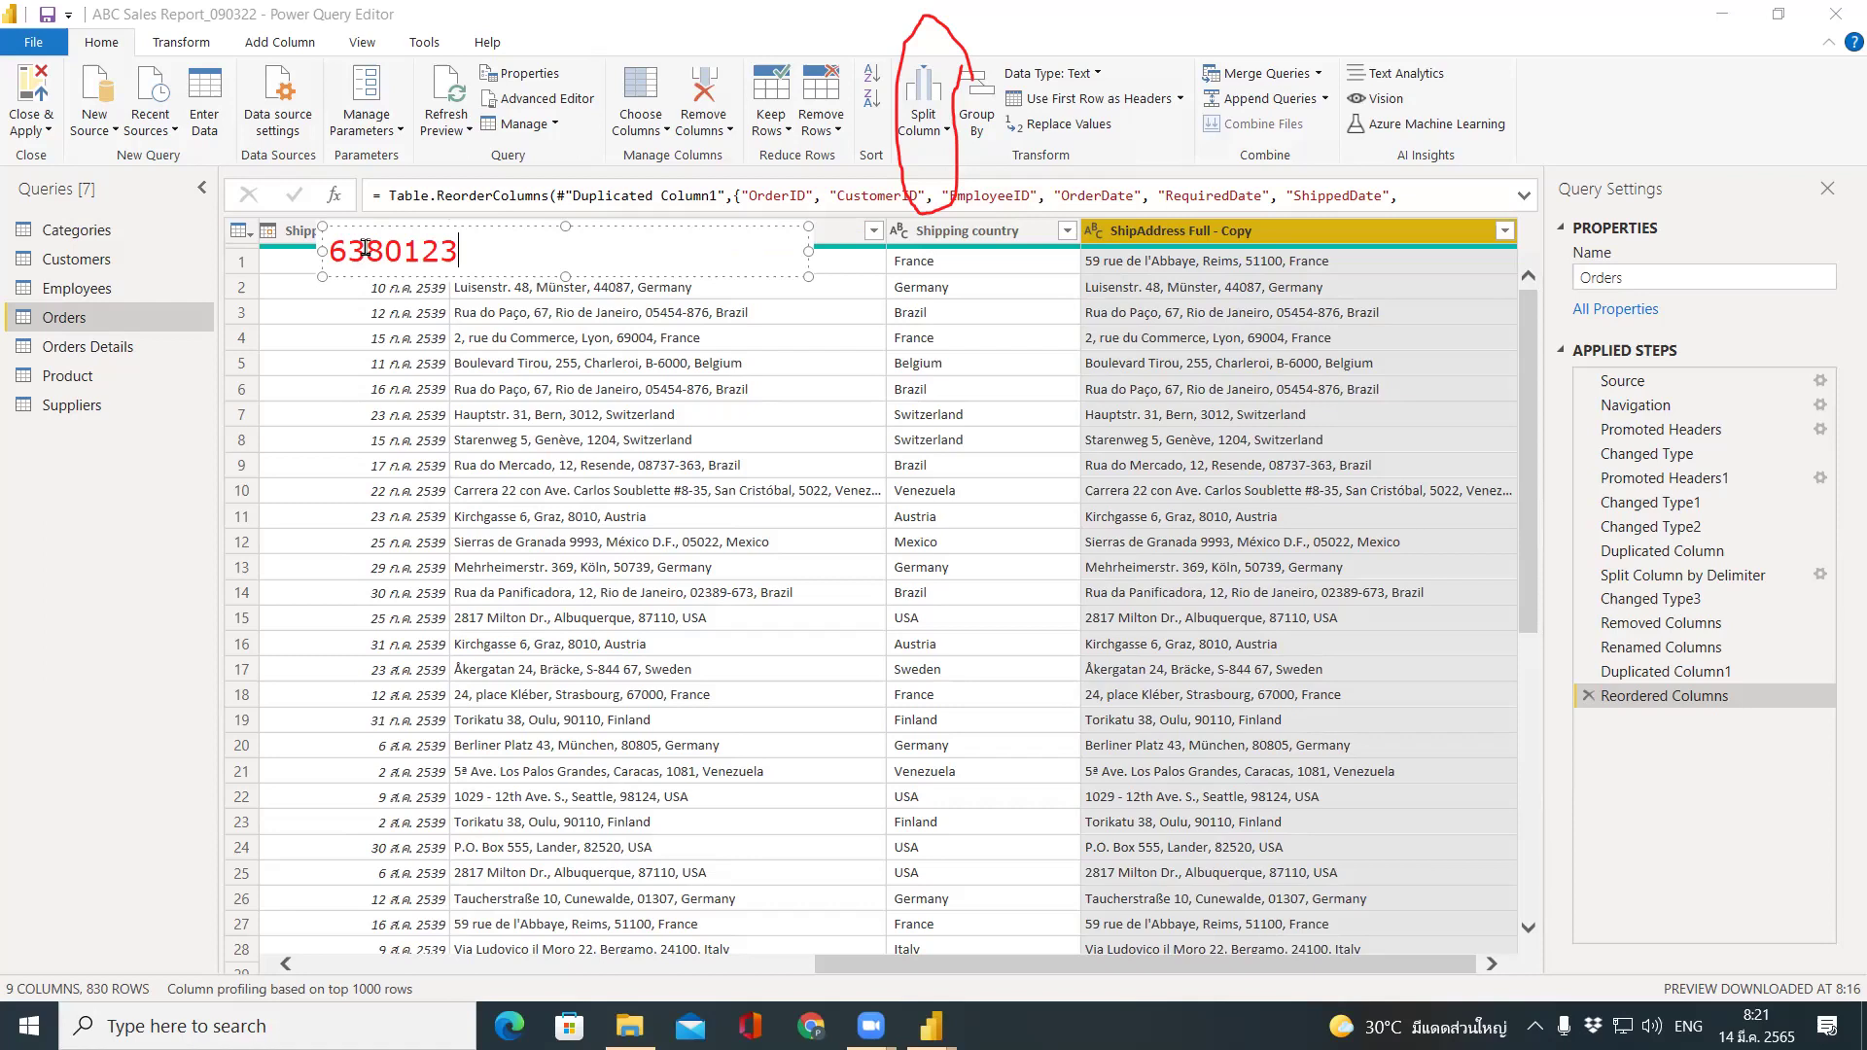
pyautogui.moveTo(364, 247); pyautogui.dragTo(382, 255)
pyautogui.moveTo(384, 254); pyautogui.dragTo(461, 251)
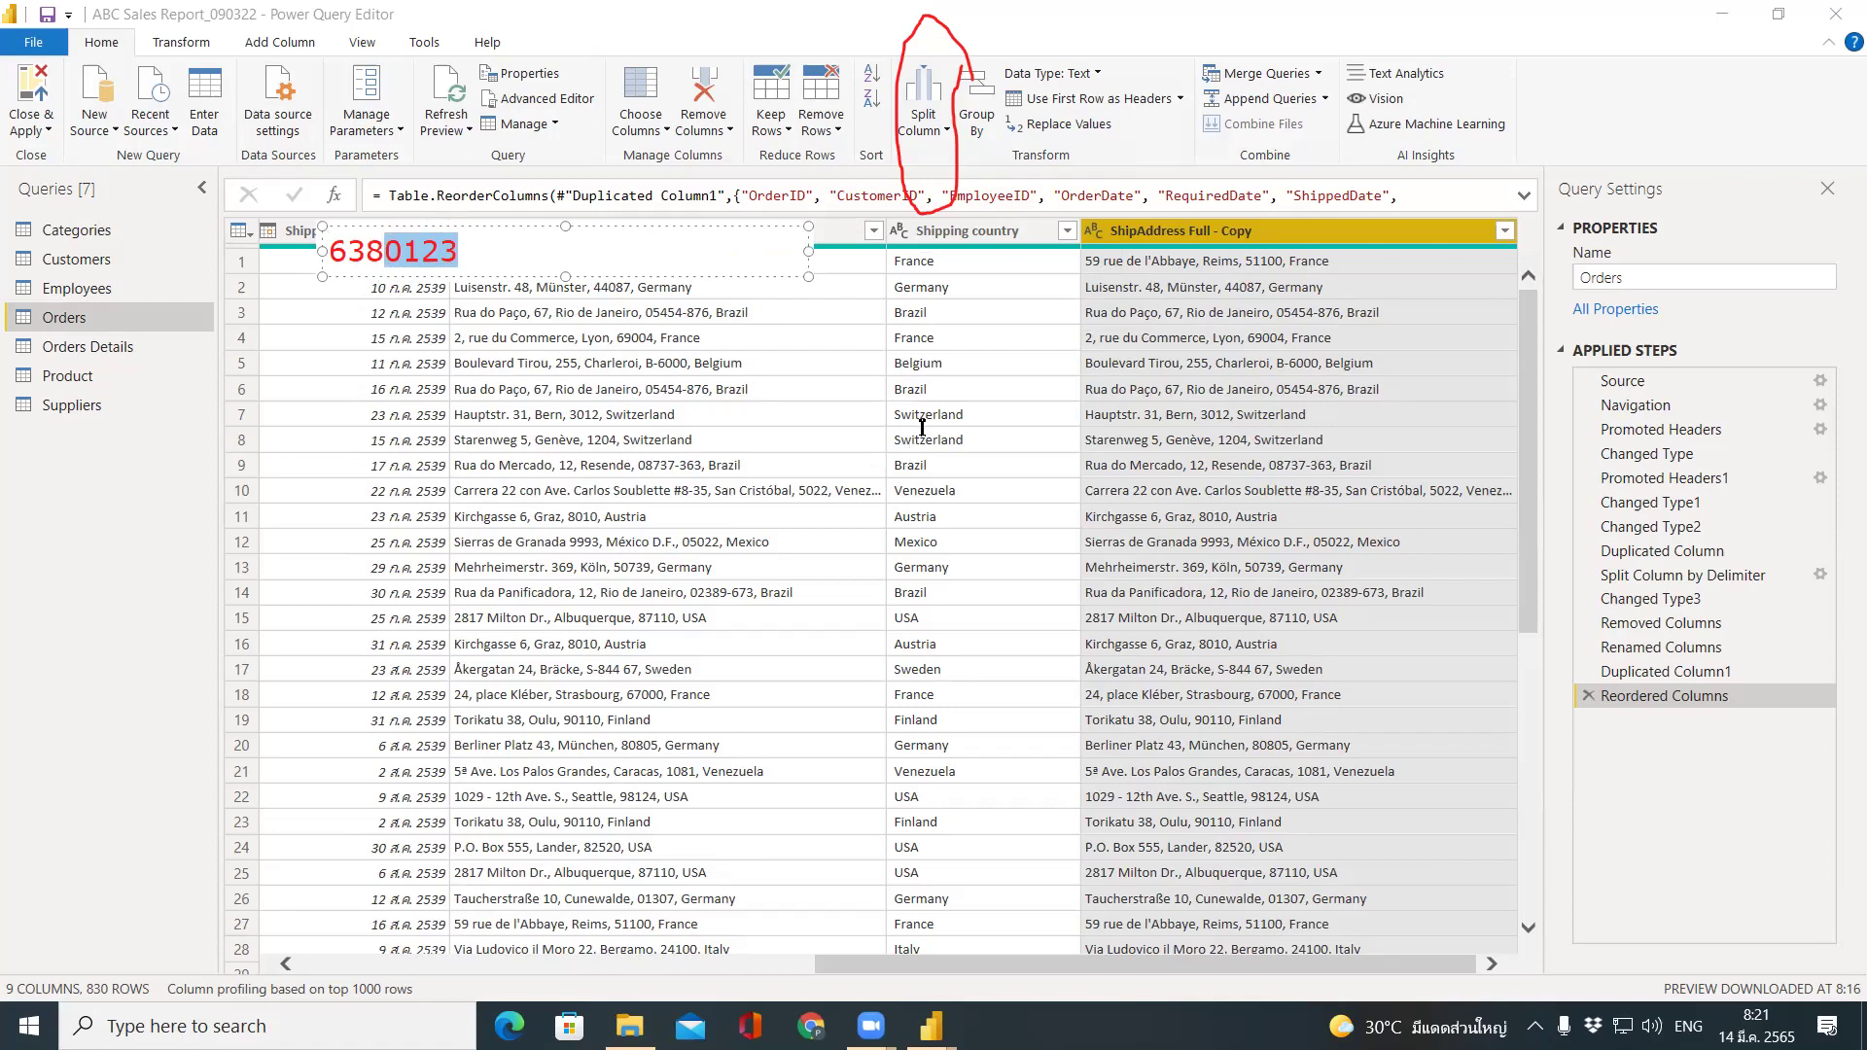
pyautogui.click(379, 197)
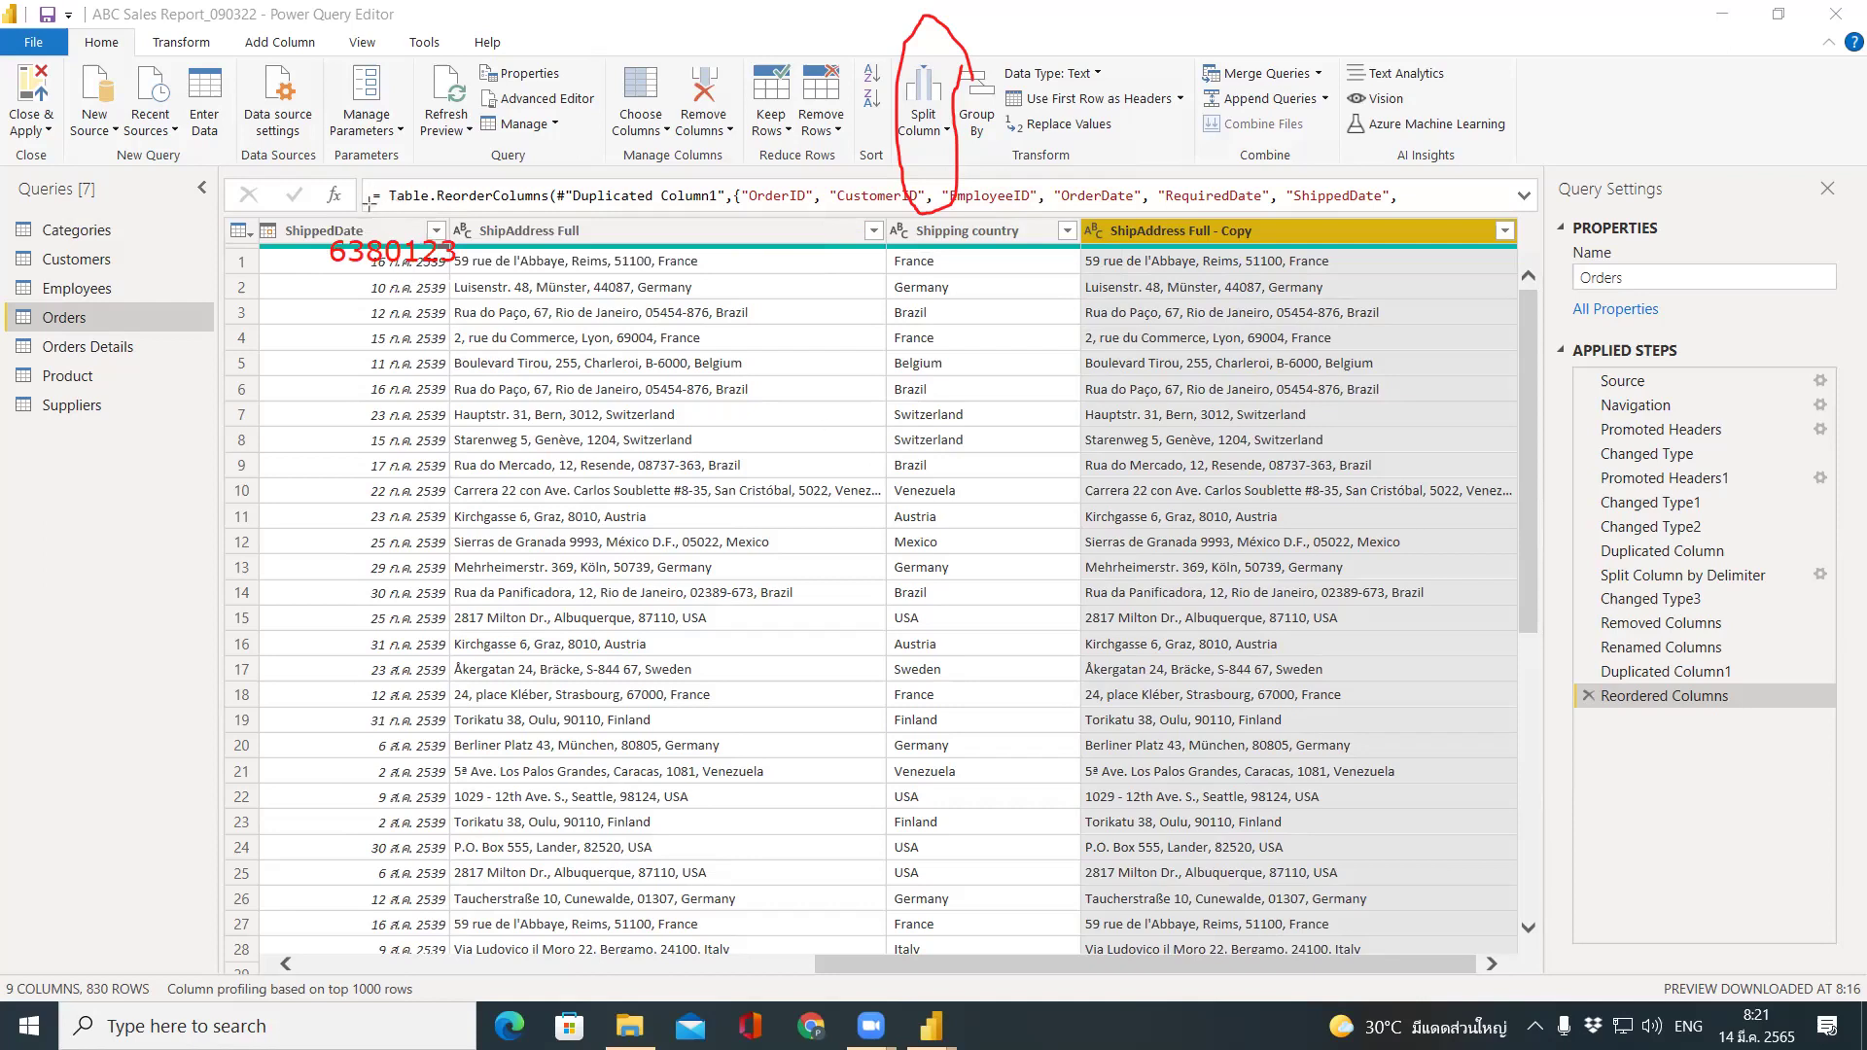
pyautogui.moveTo(367, 204); pyautogui.dragTo(379, 325)
pyautogui.moveTo(364, 207); pyautogui.dragTo(361, 333)
pyautogui.moveTo(1285, 252)
pyautogui.mouseDown()
pyautogui.moveTo(1291, 273)
pyautogui.moveTo(1293, 254)
pyautogui.mouseUp()
pyautogui.press('Escape')
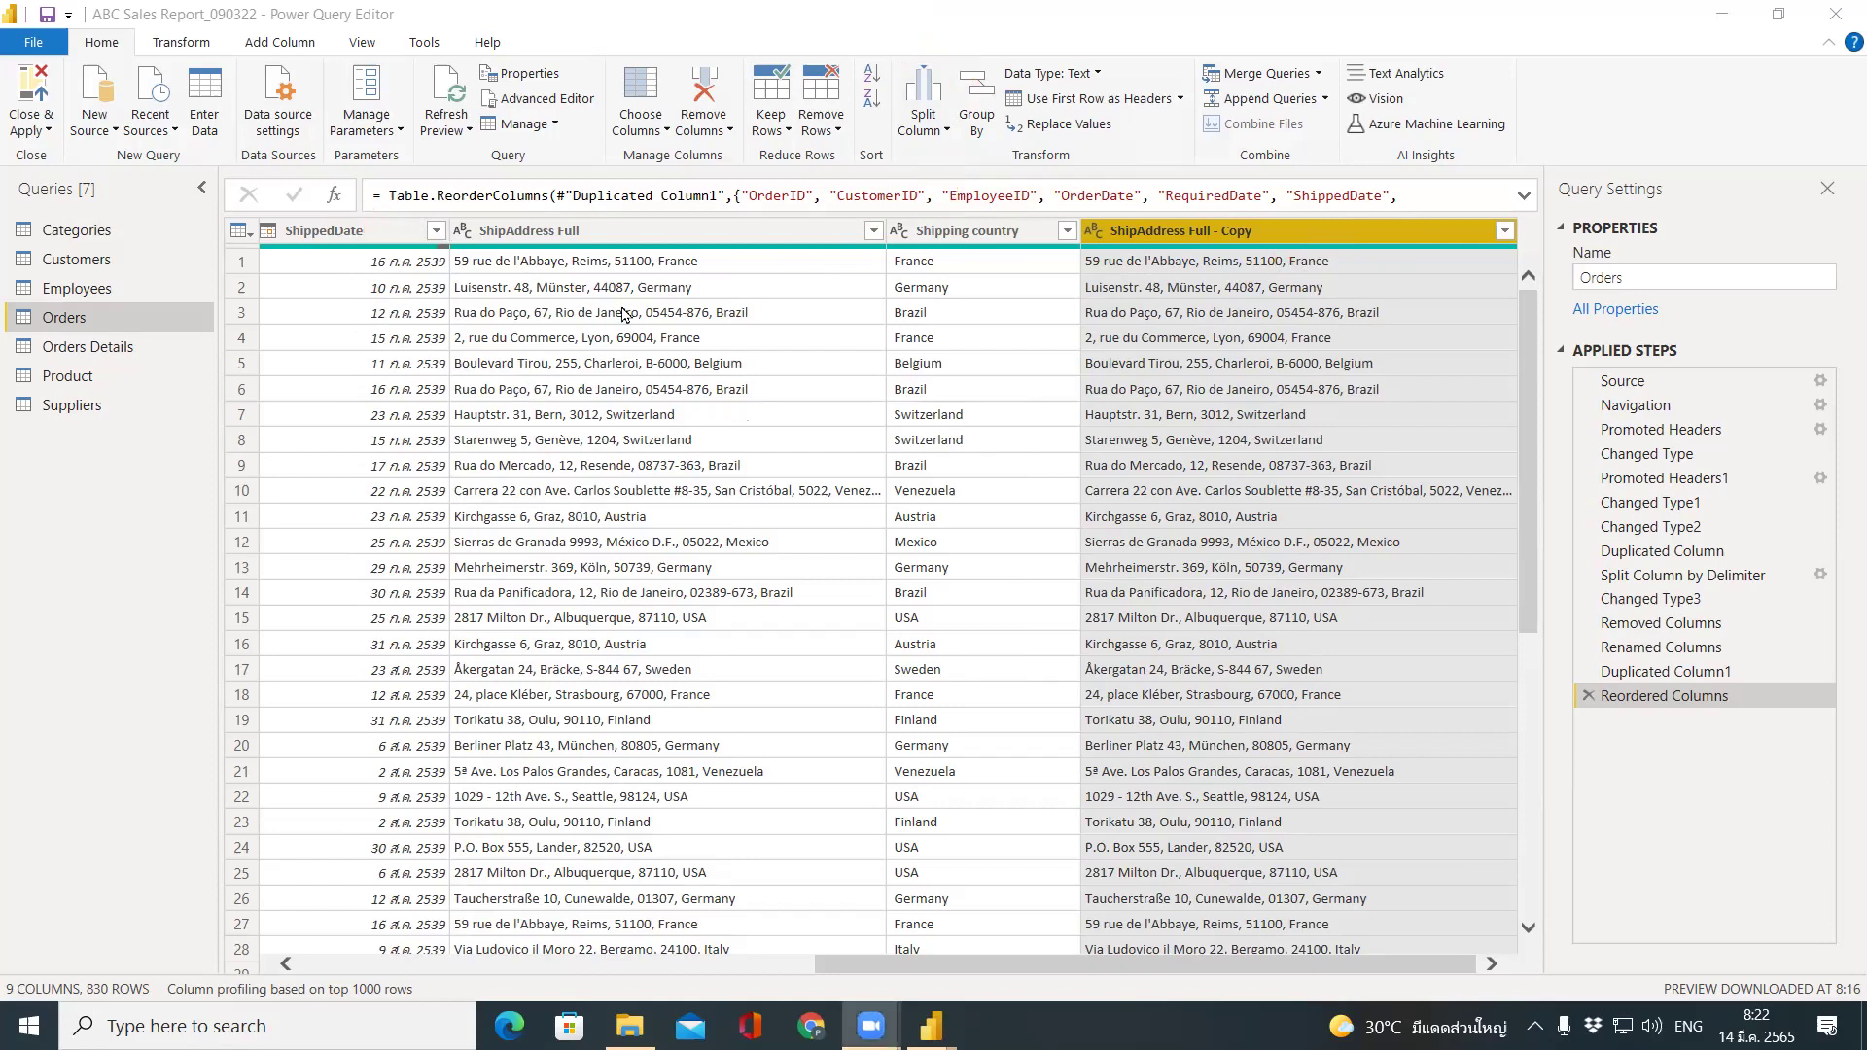
# Split the ShipAddress Full - Copy column by comma at the right-most delimiter.
pyautogui.click(931, 137)
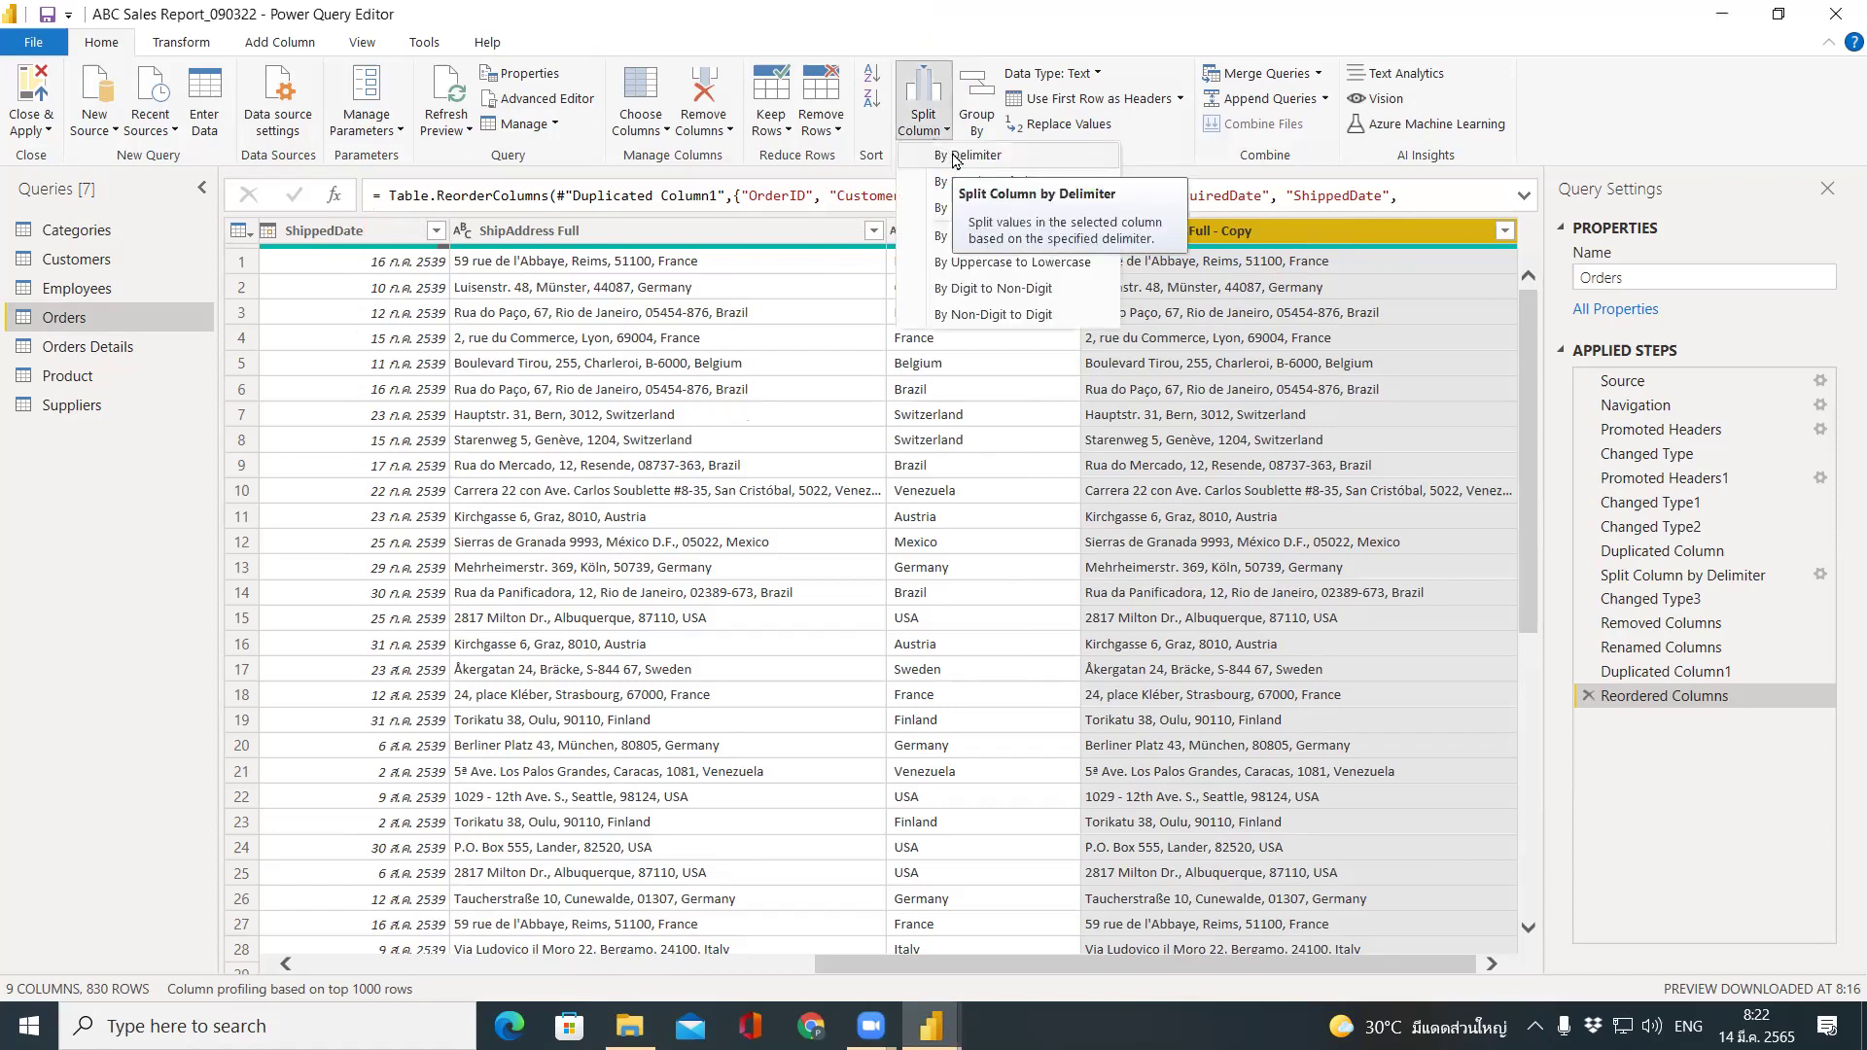
pyautogui.click(954, 157)
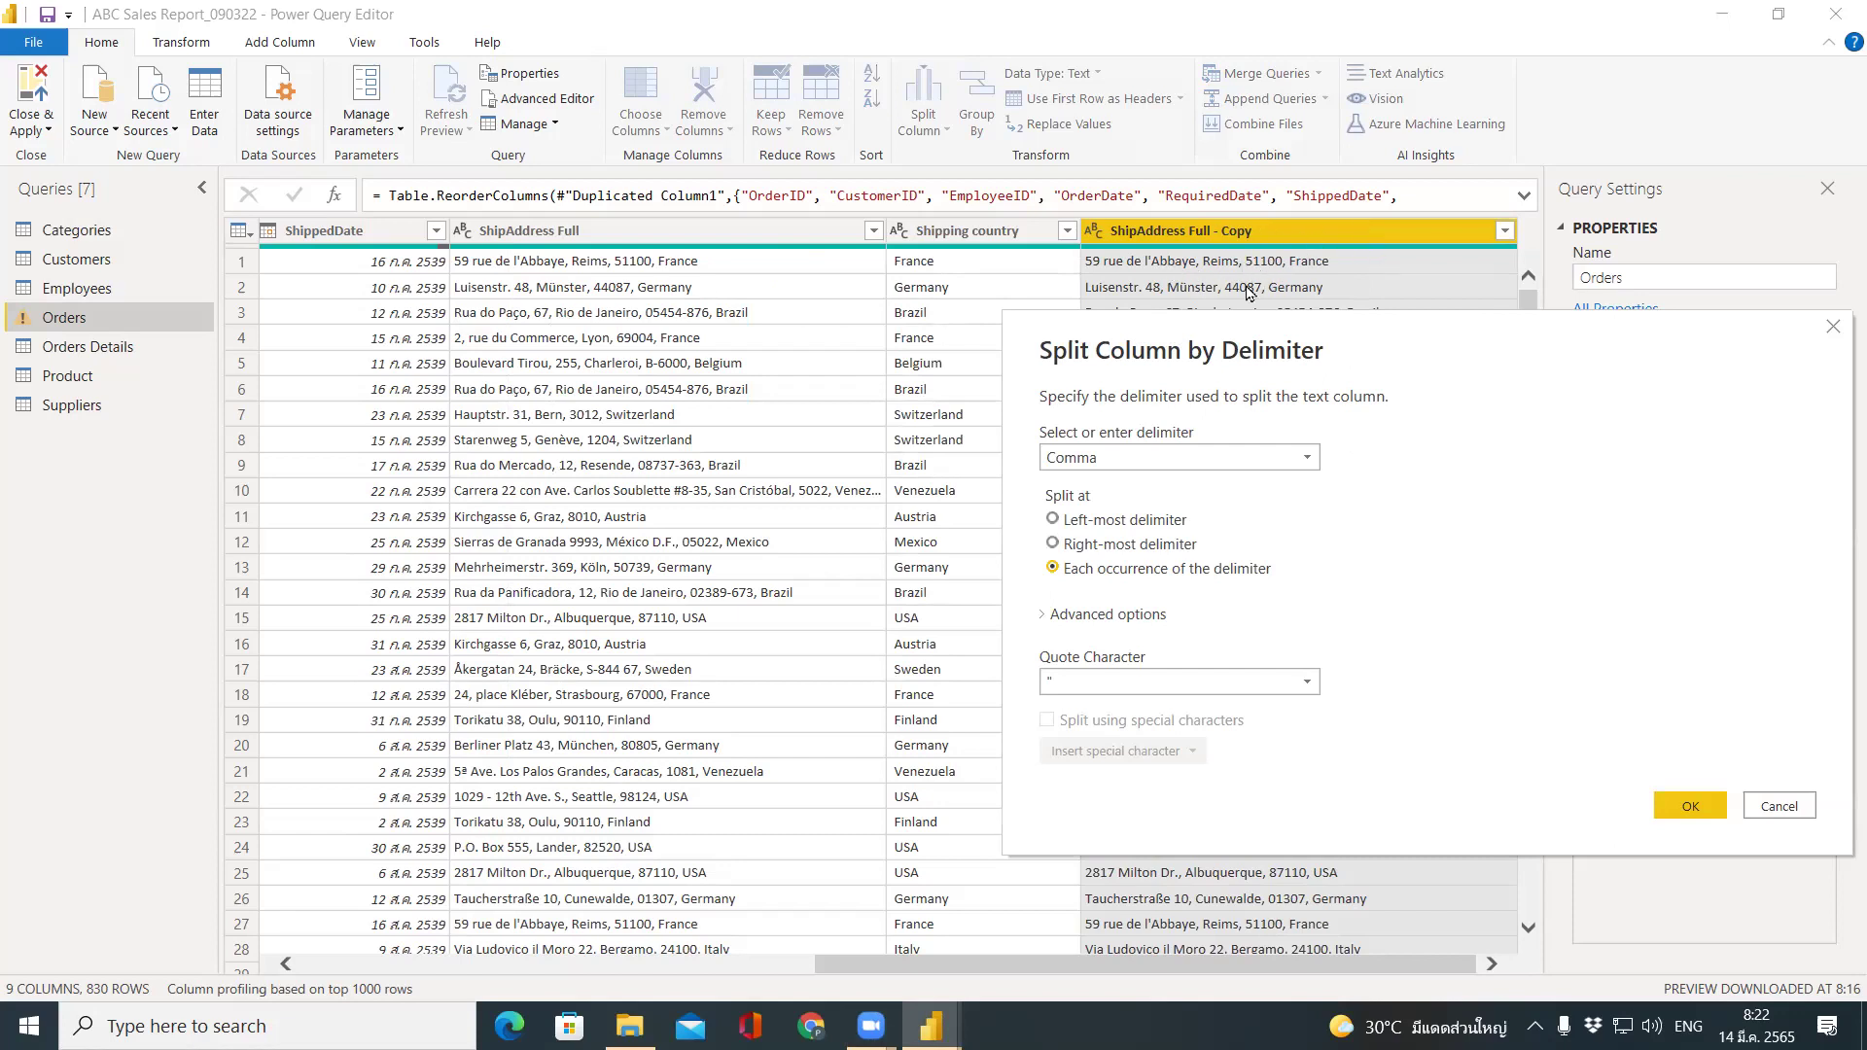
pyautogui.click(1157, 463)
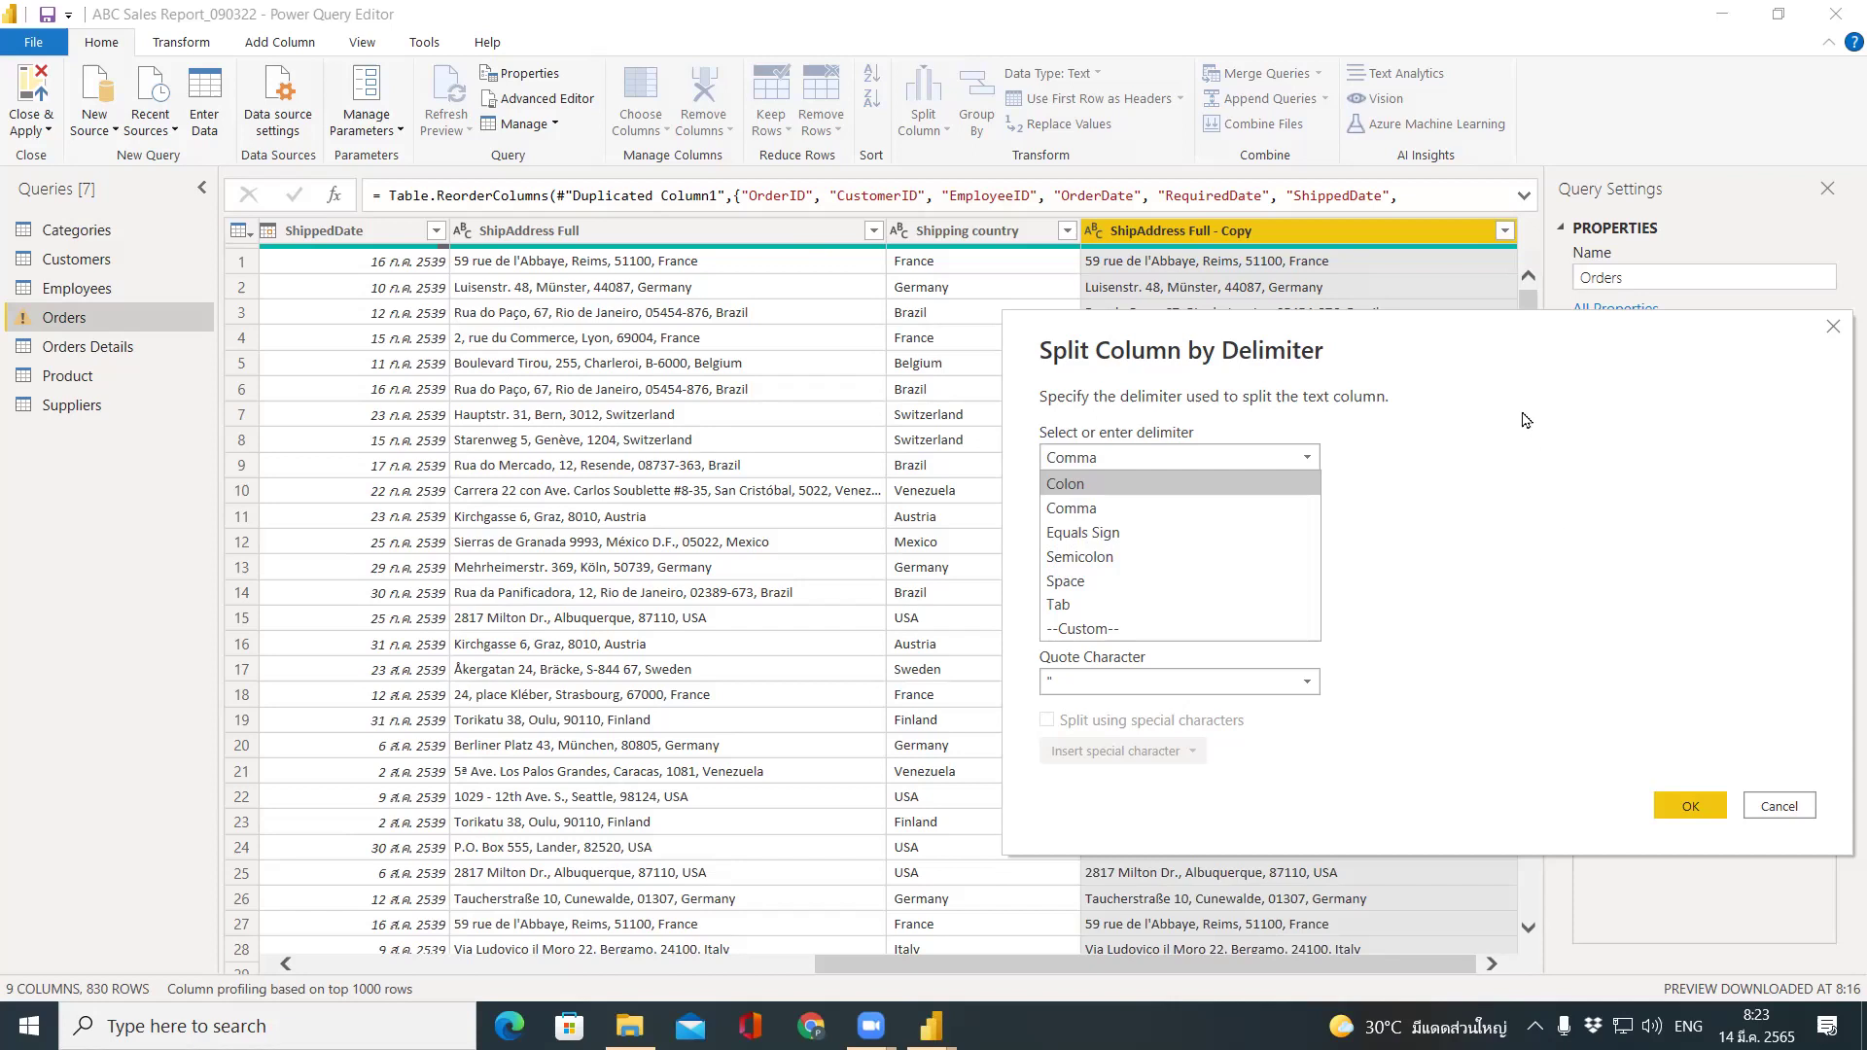
pyautogui.moveTo(1531, 346); pyautogui.dragTo(689, 138)
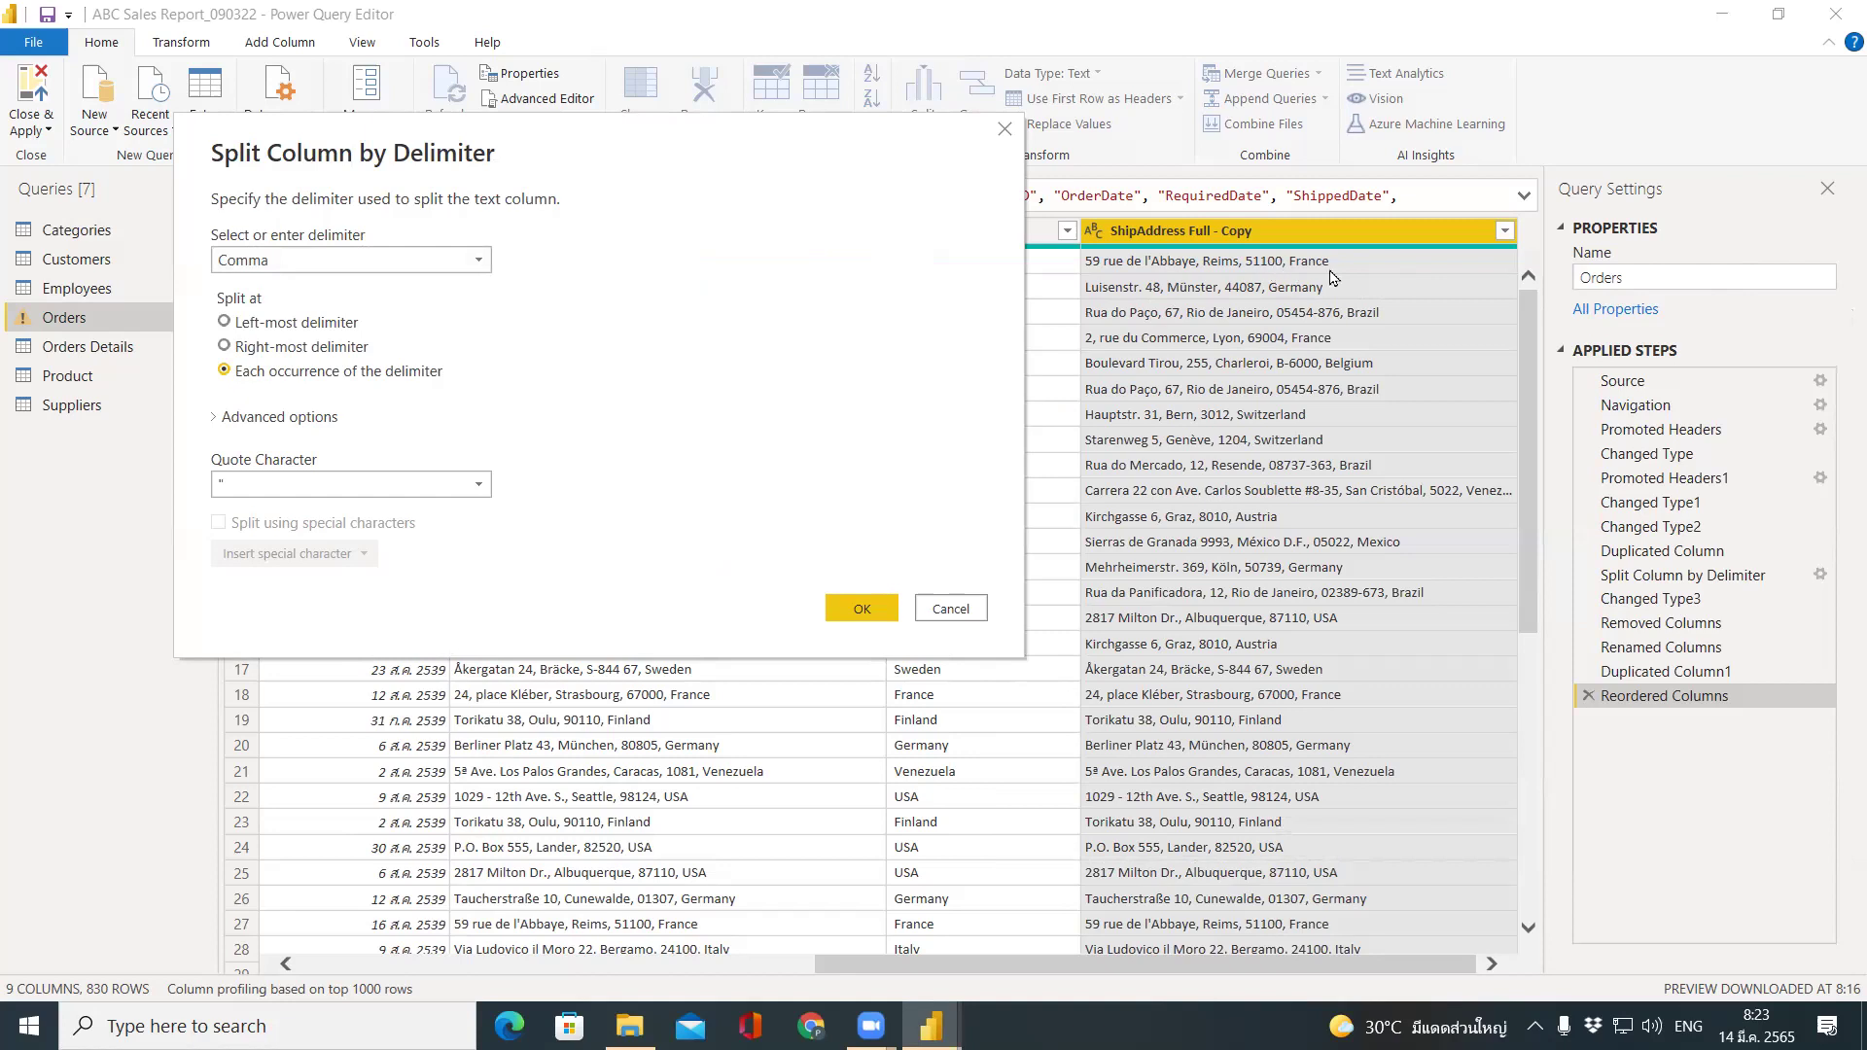
pyautogui.click(311, 348)
pyautogui.click(873, 611)
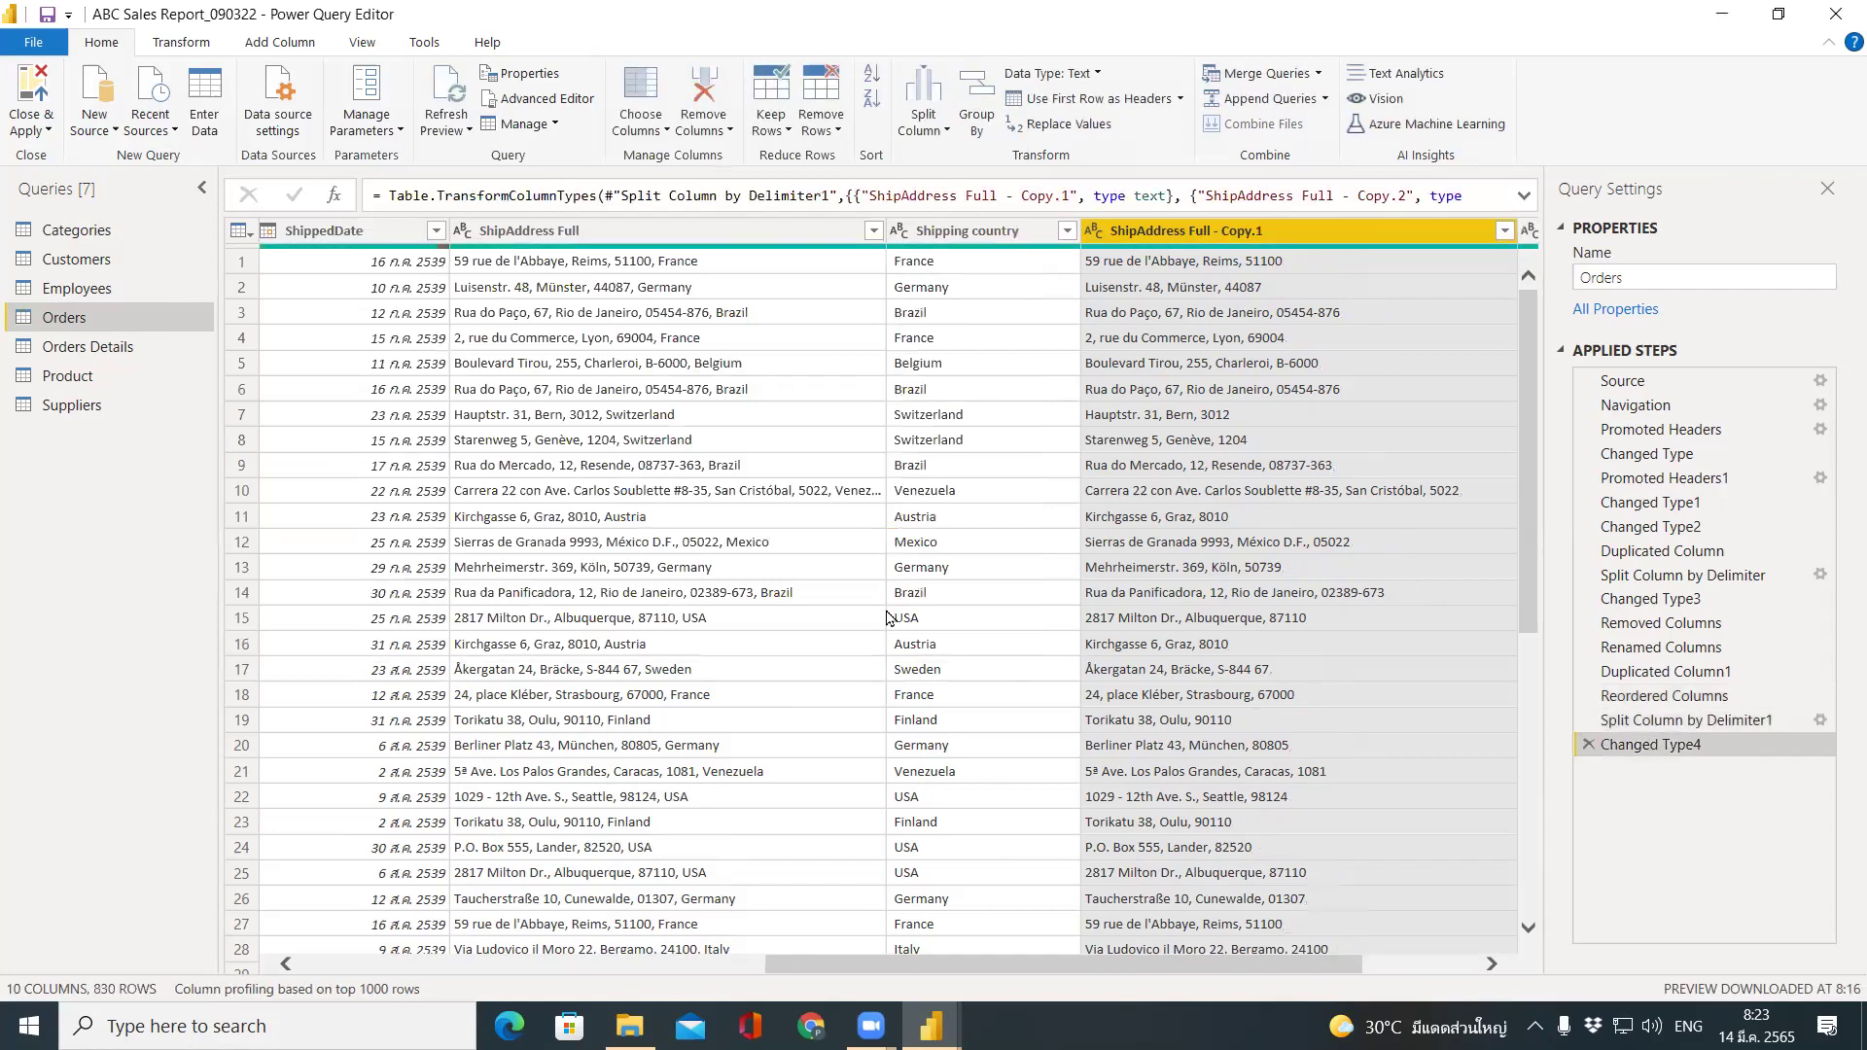
pyautogui.moveTo(922, 969); pyautogui.dragTo(1037, 970)
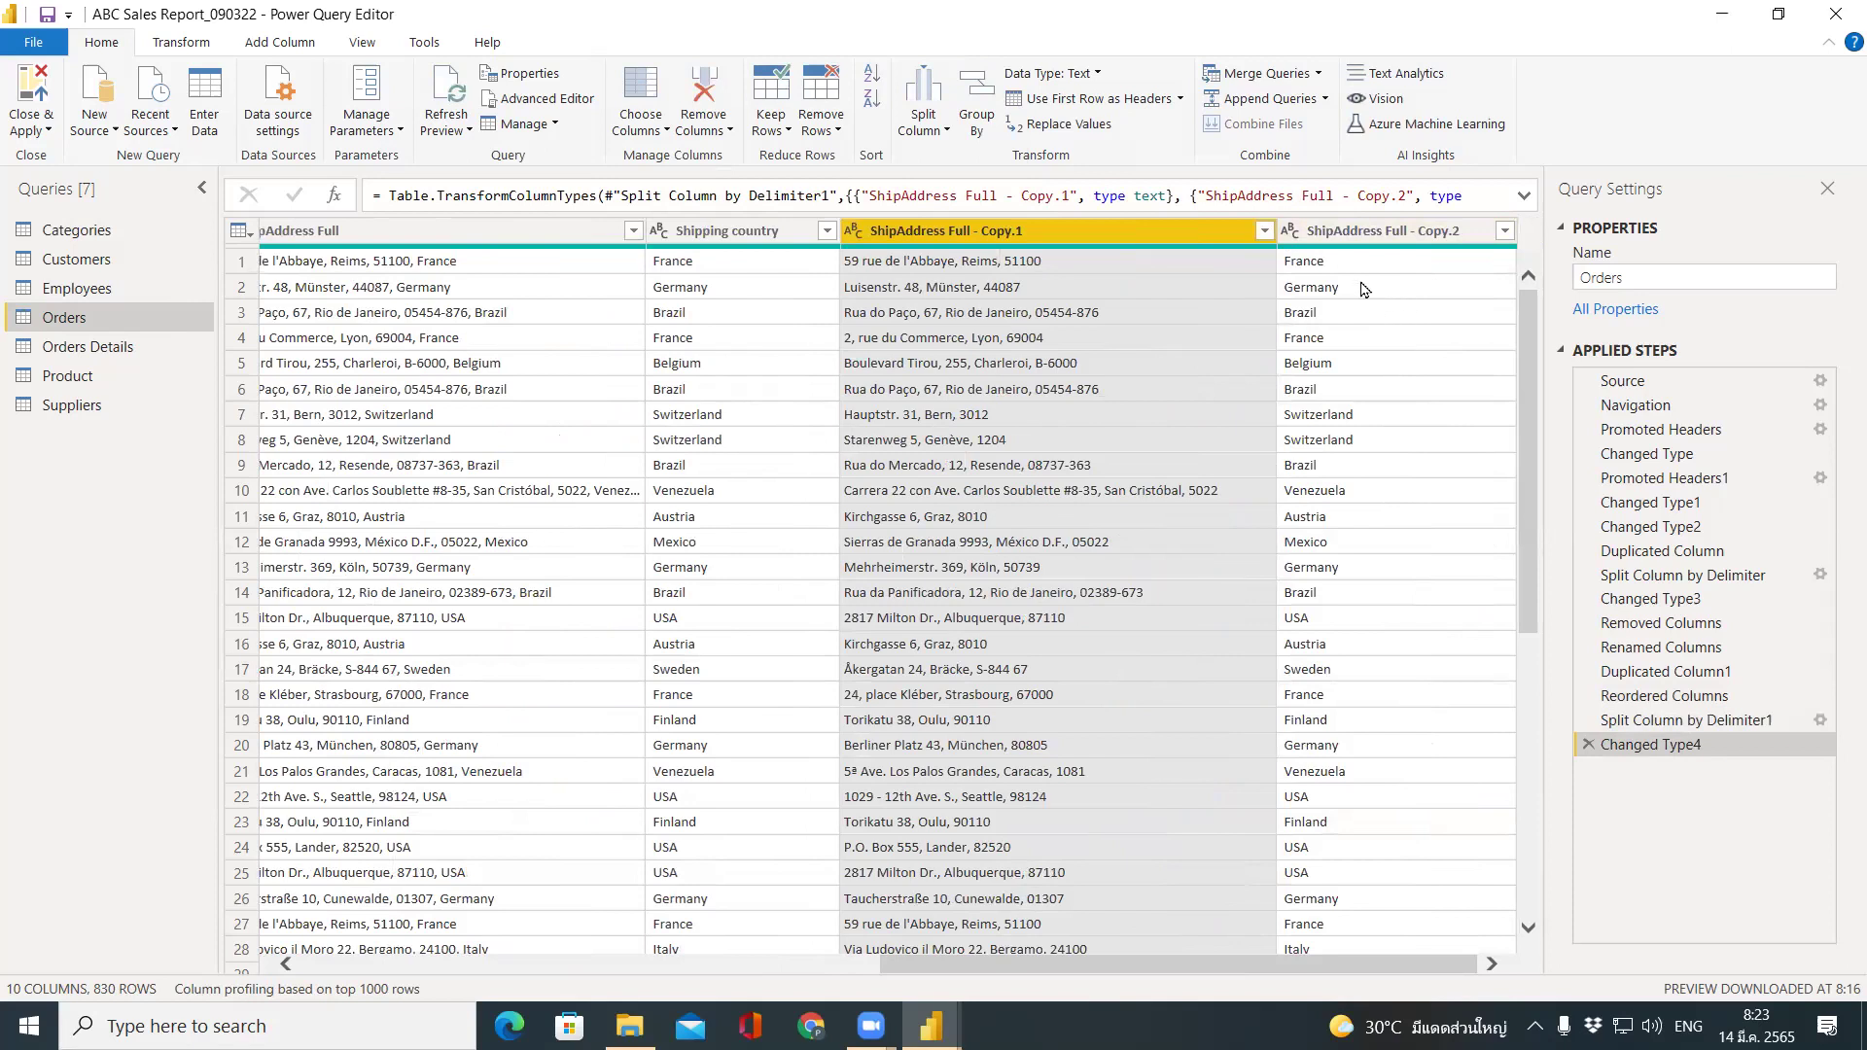
pyautogui.click(1048, 241)
# Delete the latest split and its type-change step, and split ShipAddress Full - Copy by comma at each occurrence of the delimiter.
pyautogui.click(1588, 745)
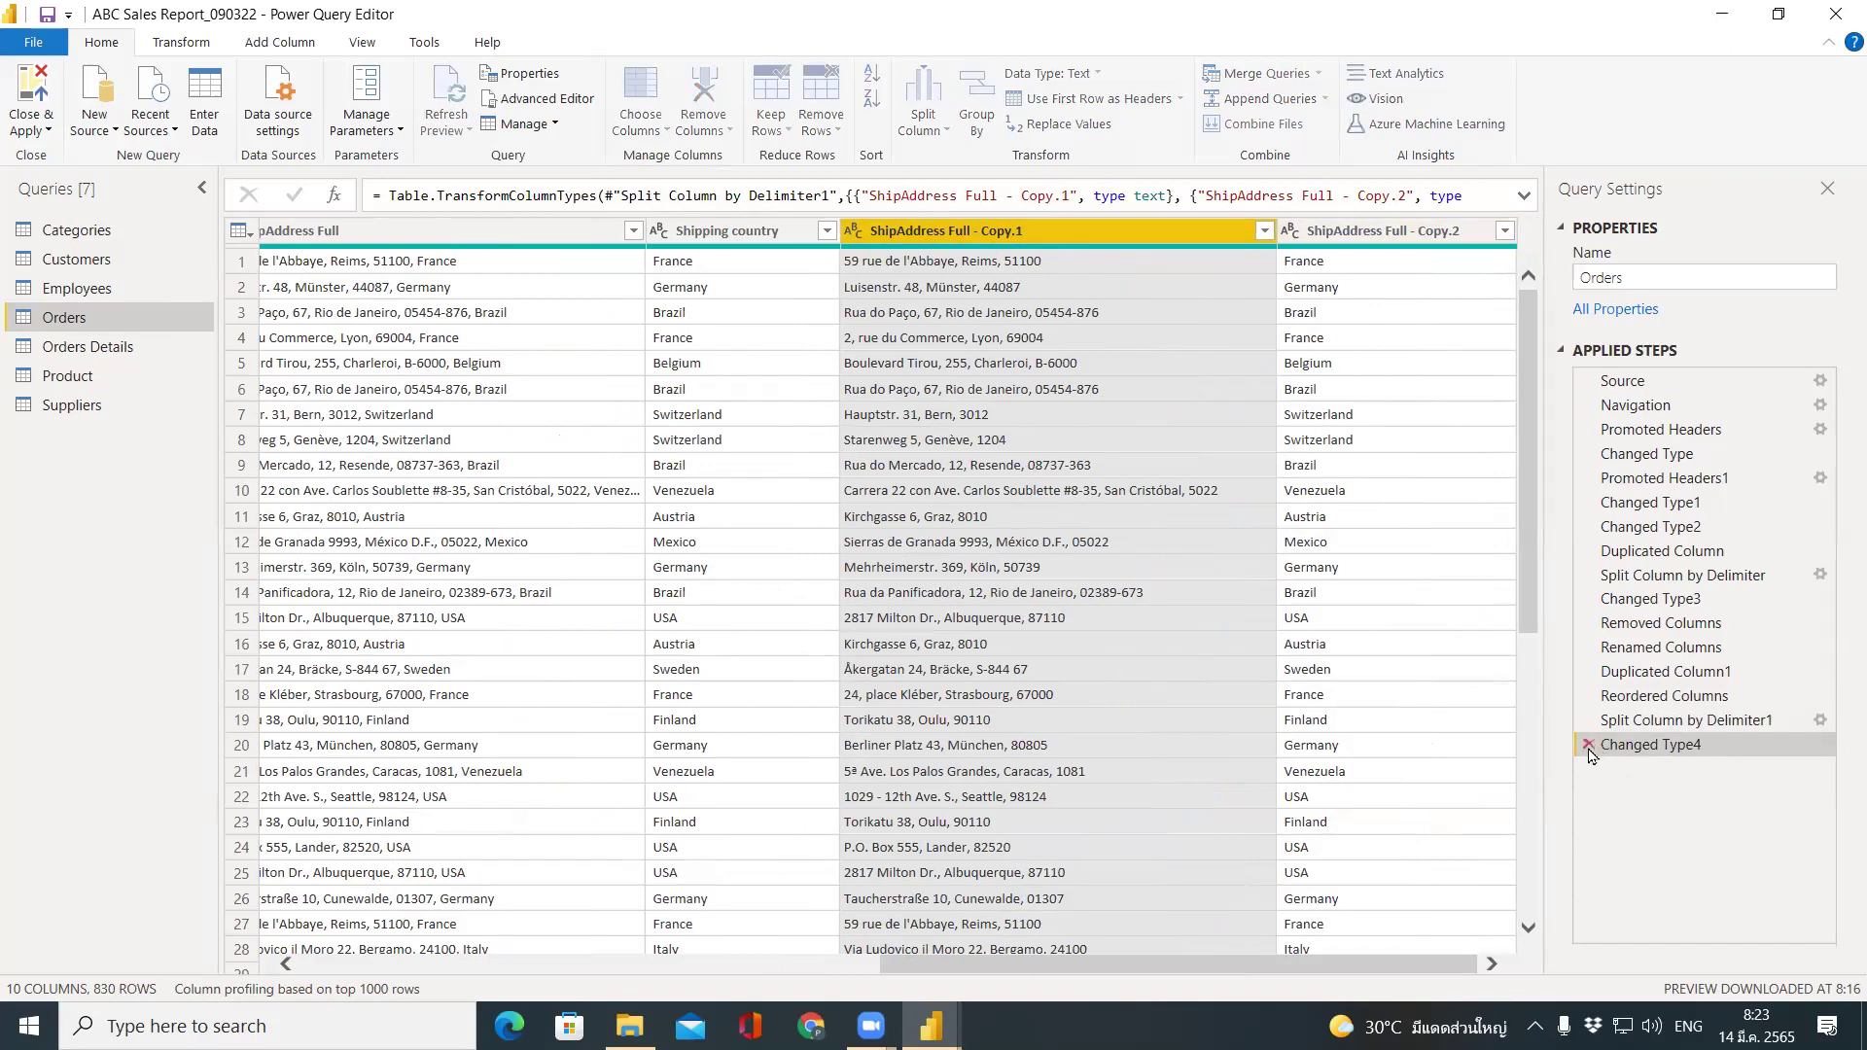
pyautogui.click(1586, 723)
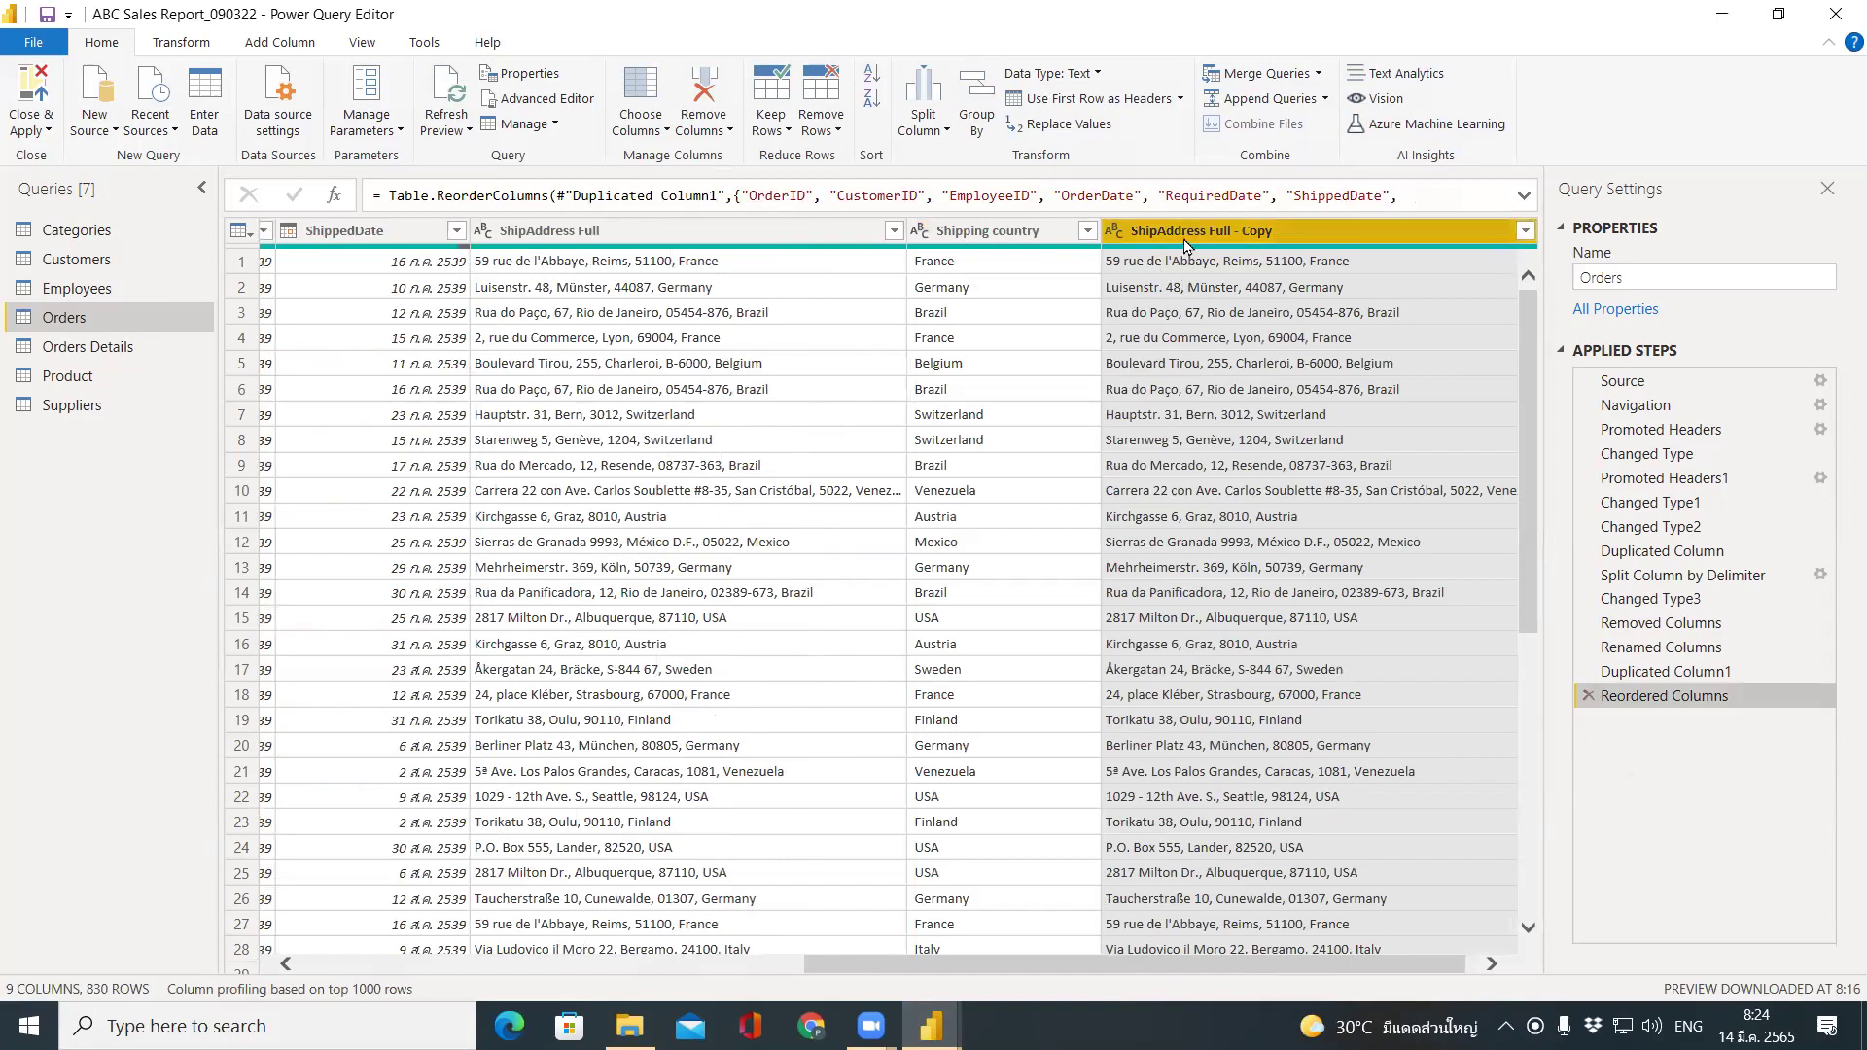
pyautogui.click(1185, 233)
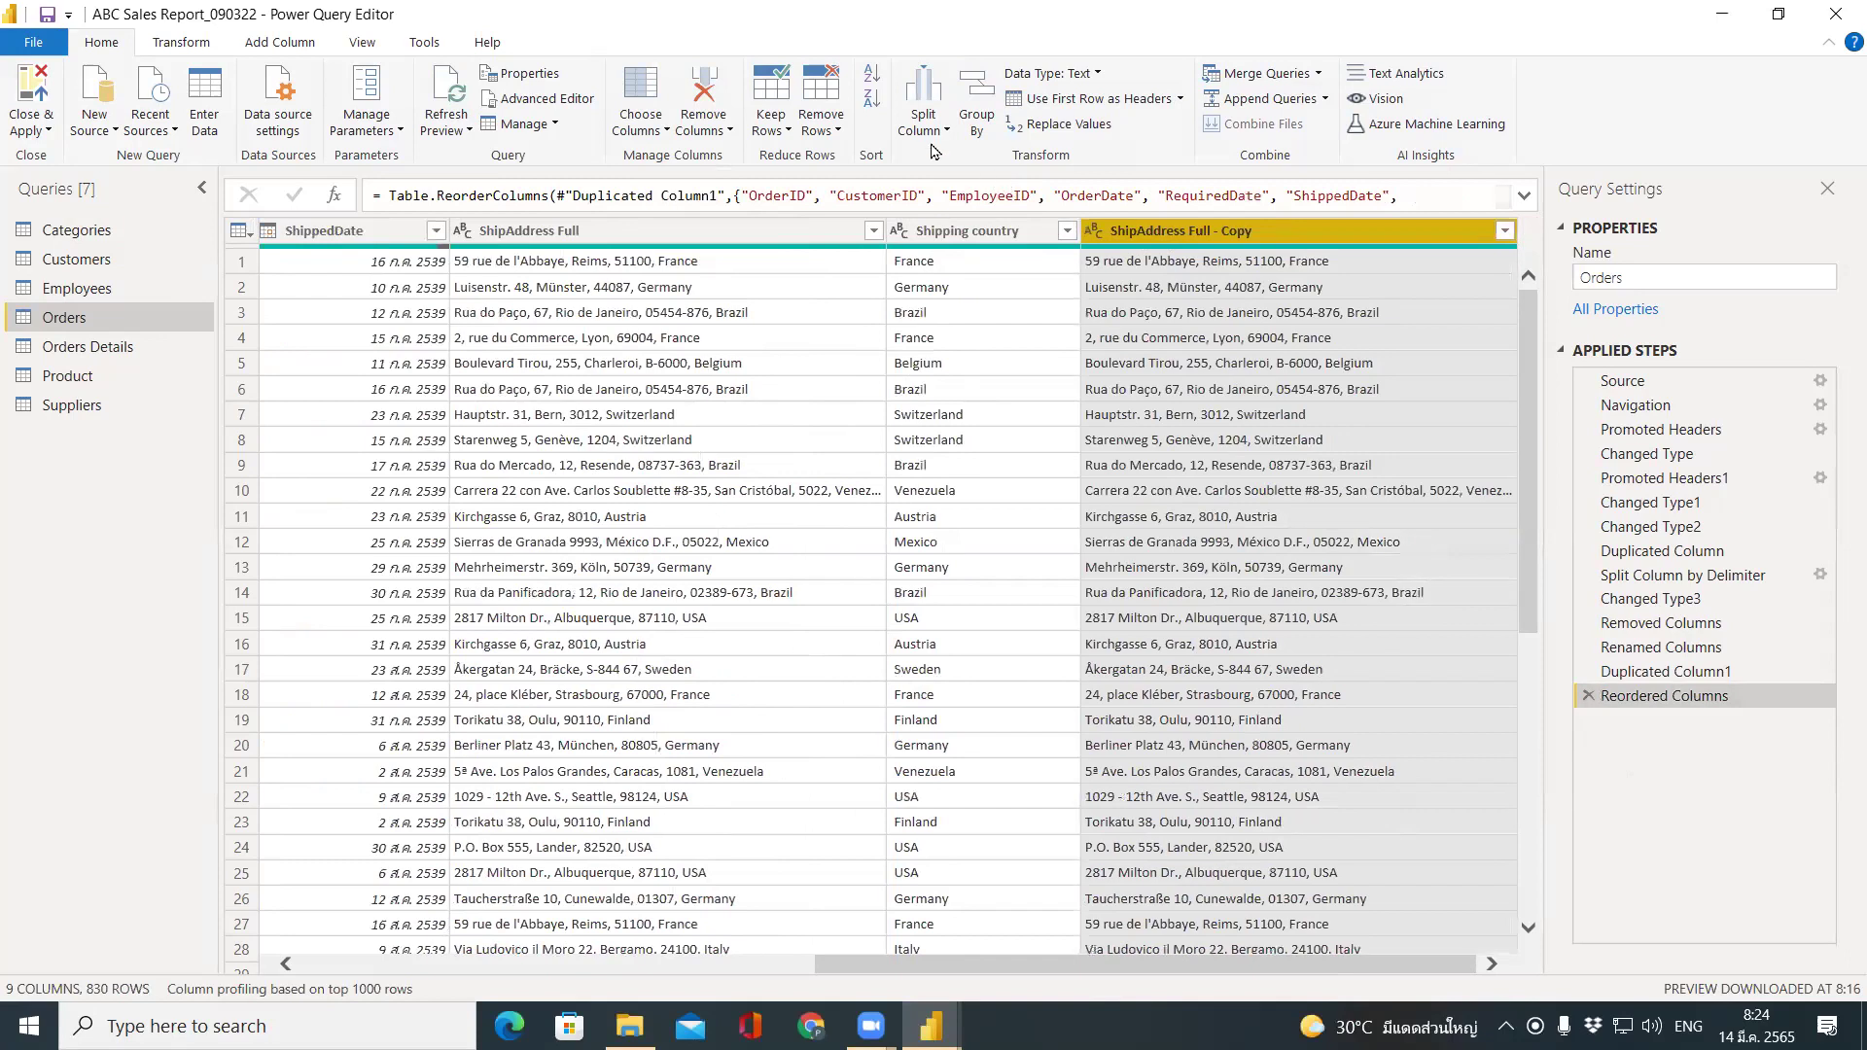
pyautogui.click(924, 107)
pyautogui.click(968, 157)
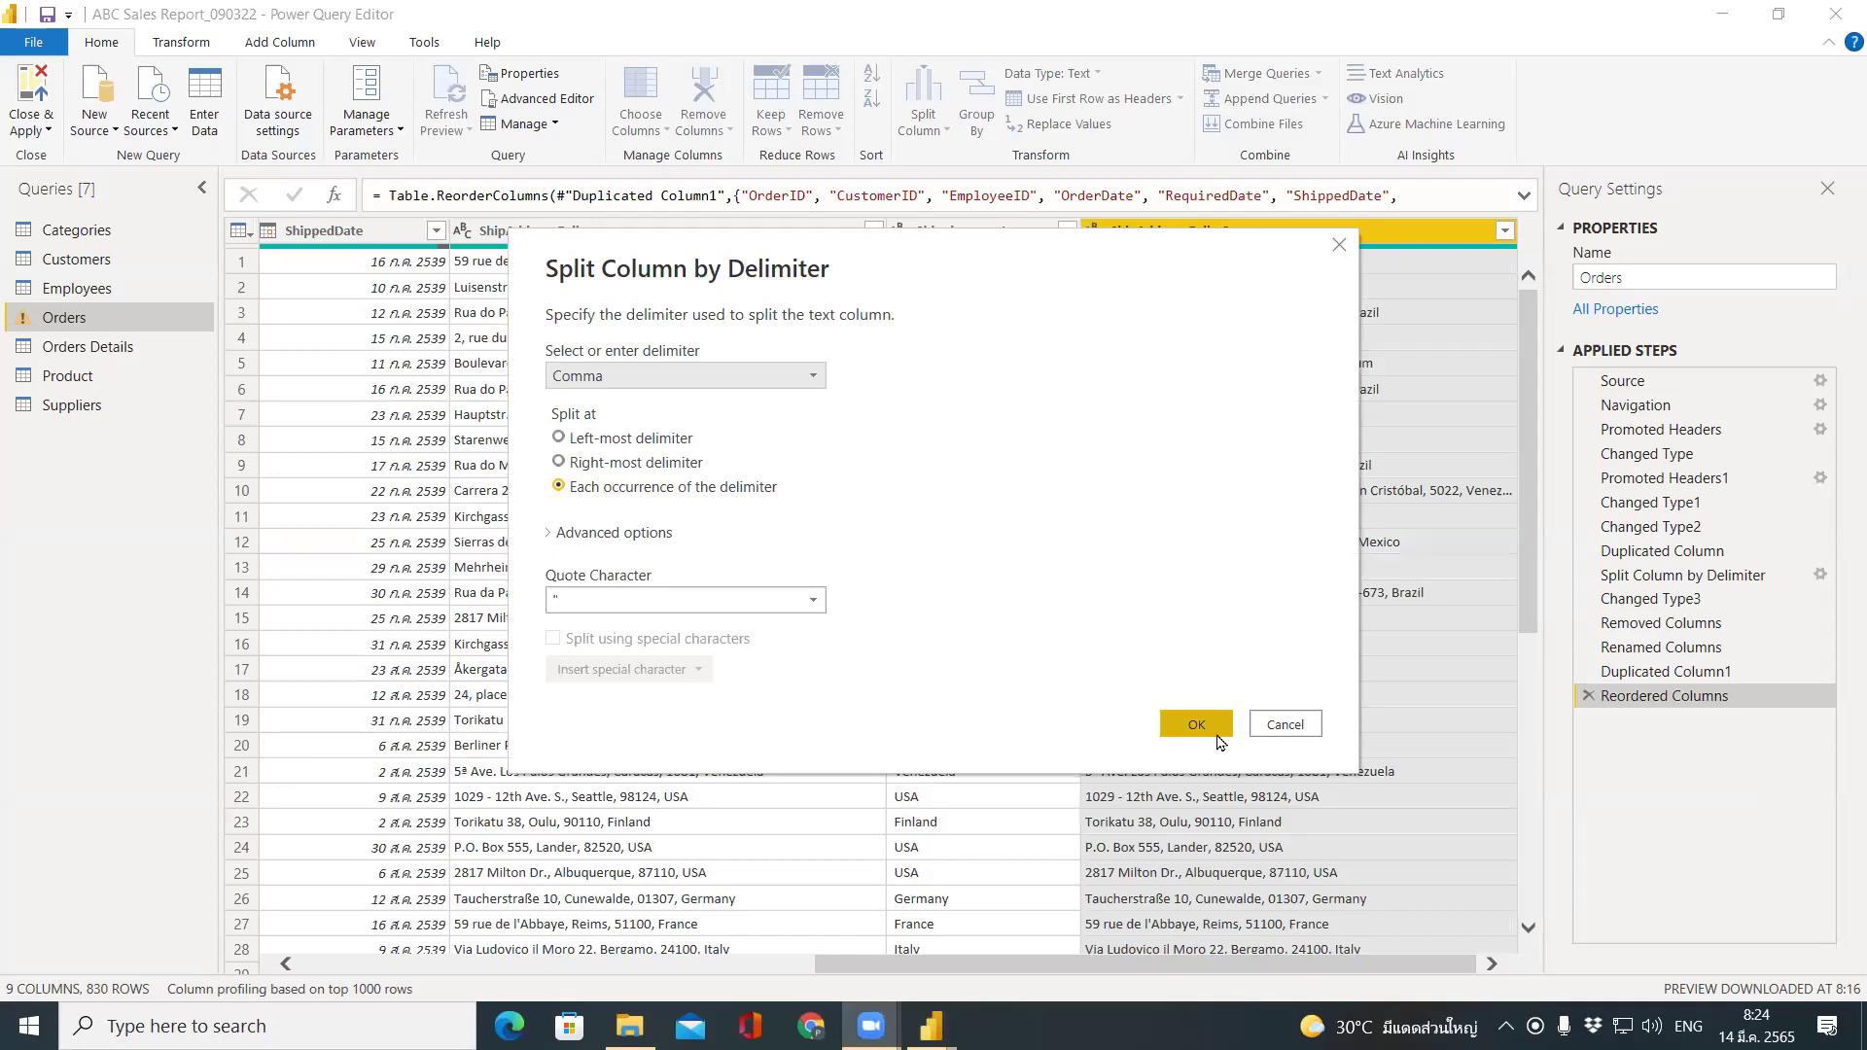
pyautogui.moveTo(1093, 263); pyautogui.dragTo(1119, 385)
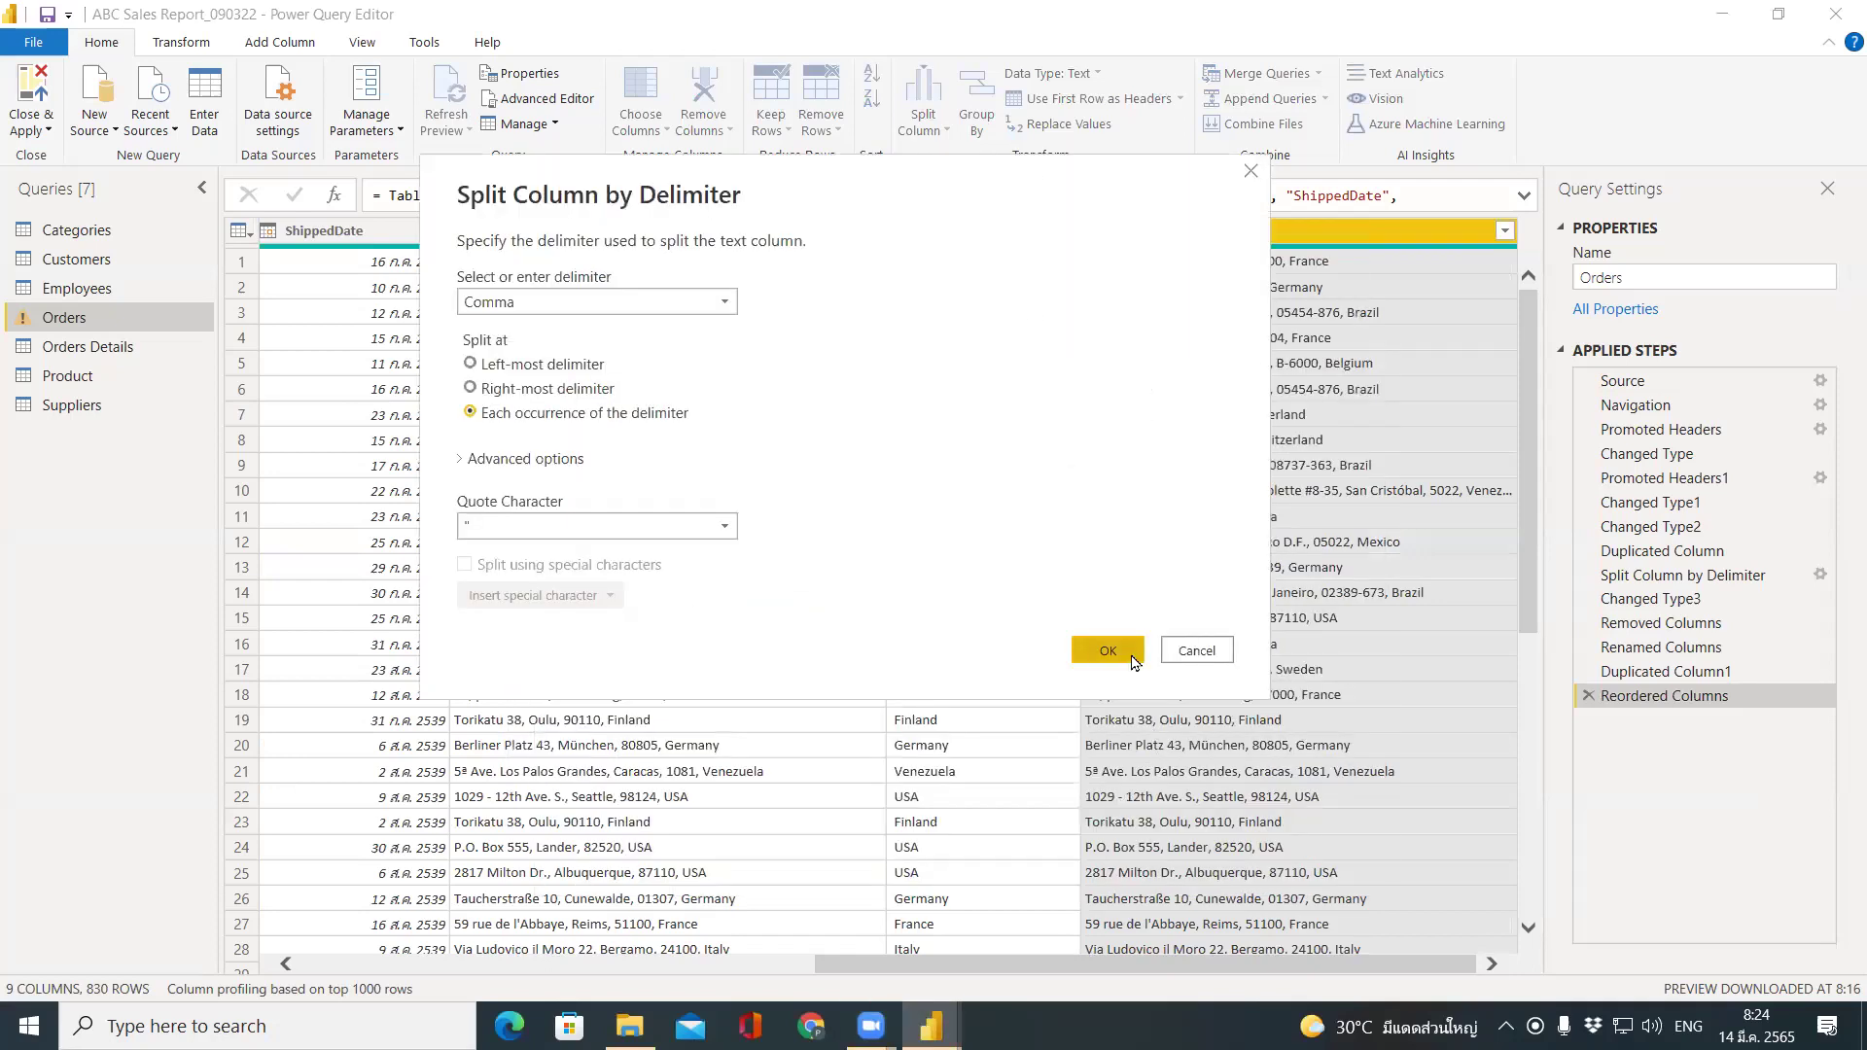
pyautogui.click(1107, 650)
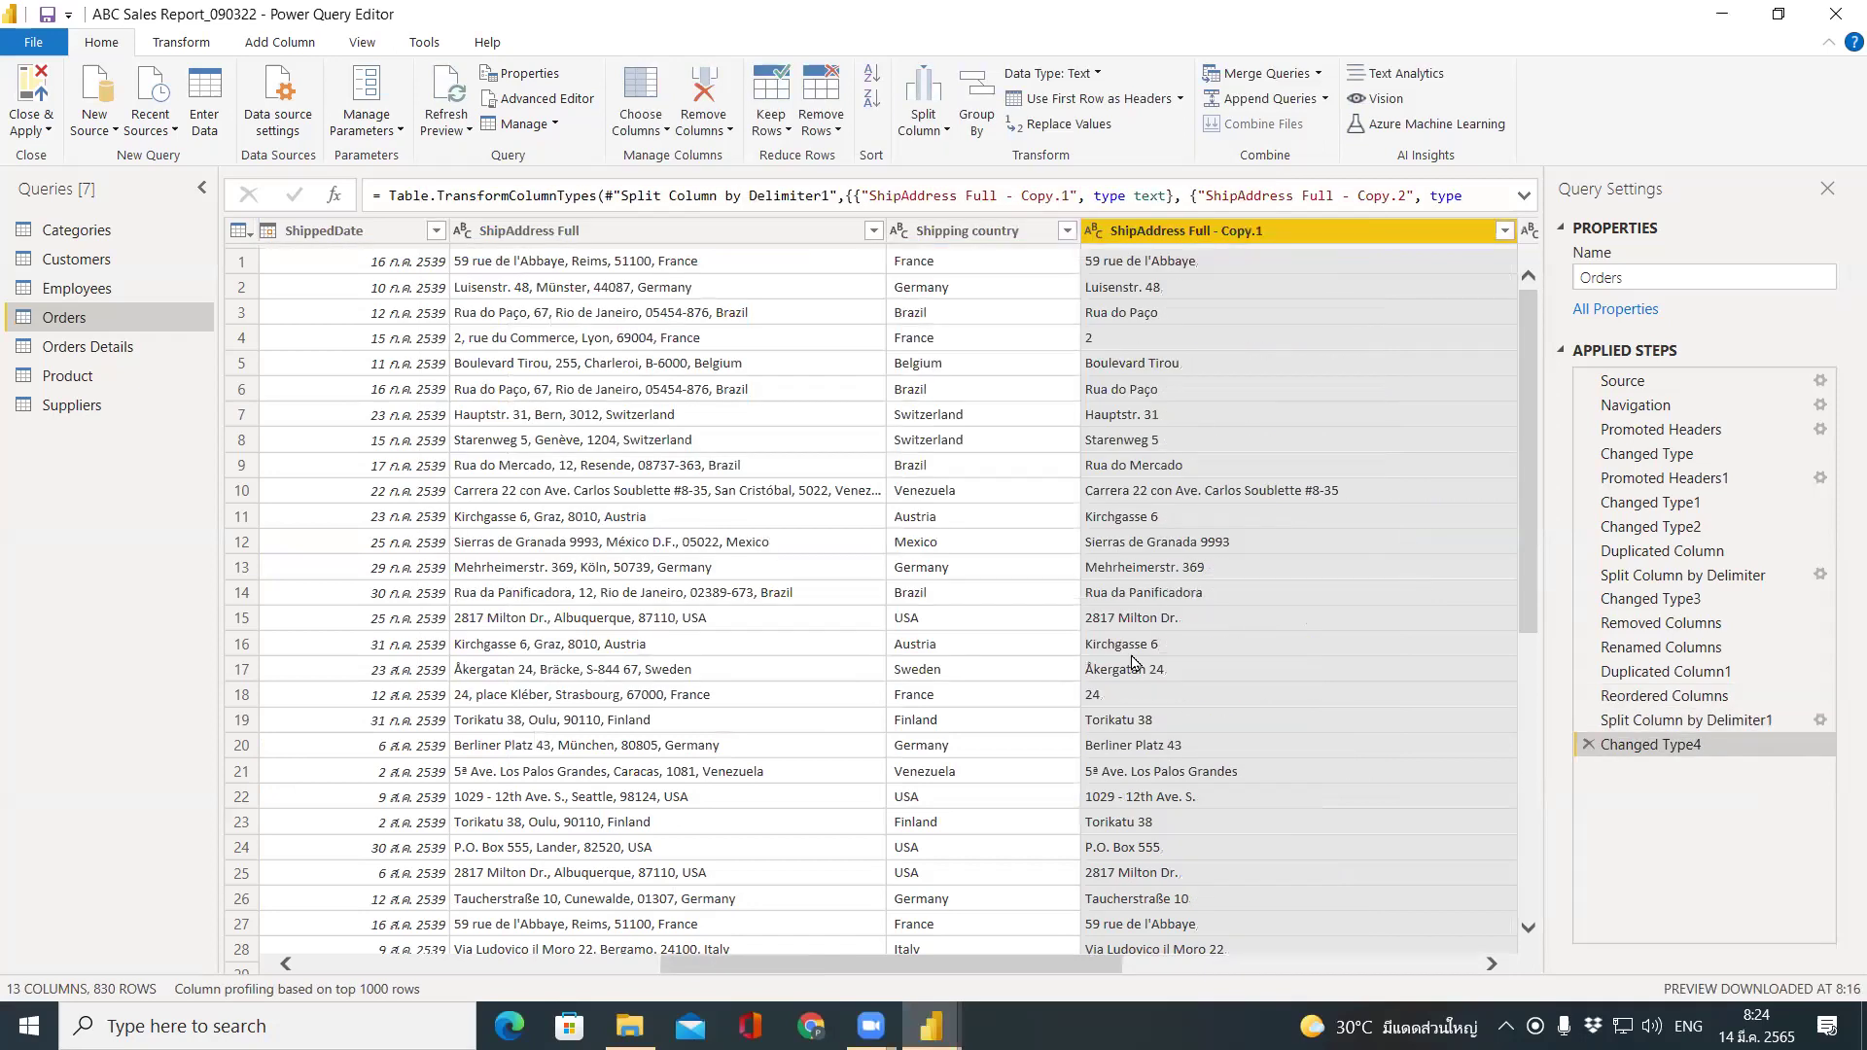
pyautogui.moveTo(747, 971); pyautogui.dragTo(1205, 987)
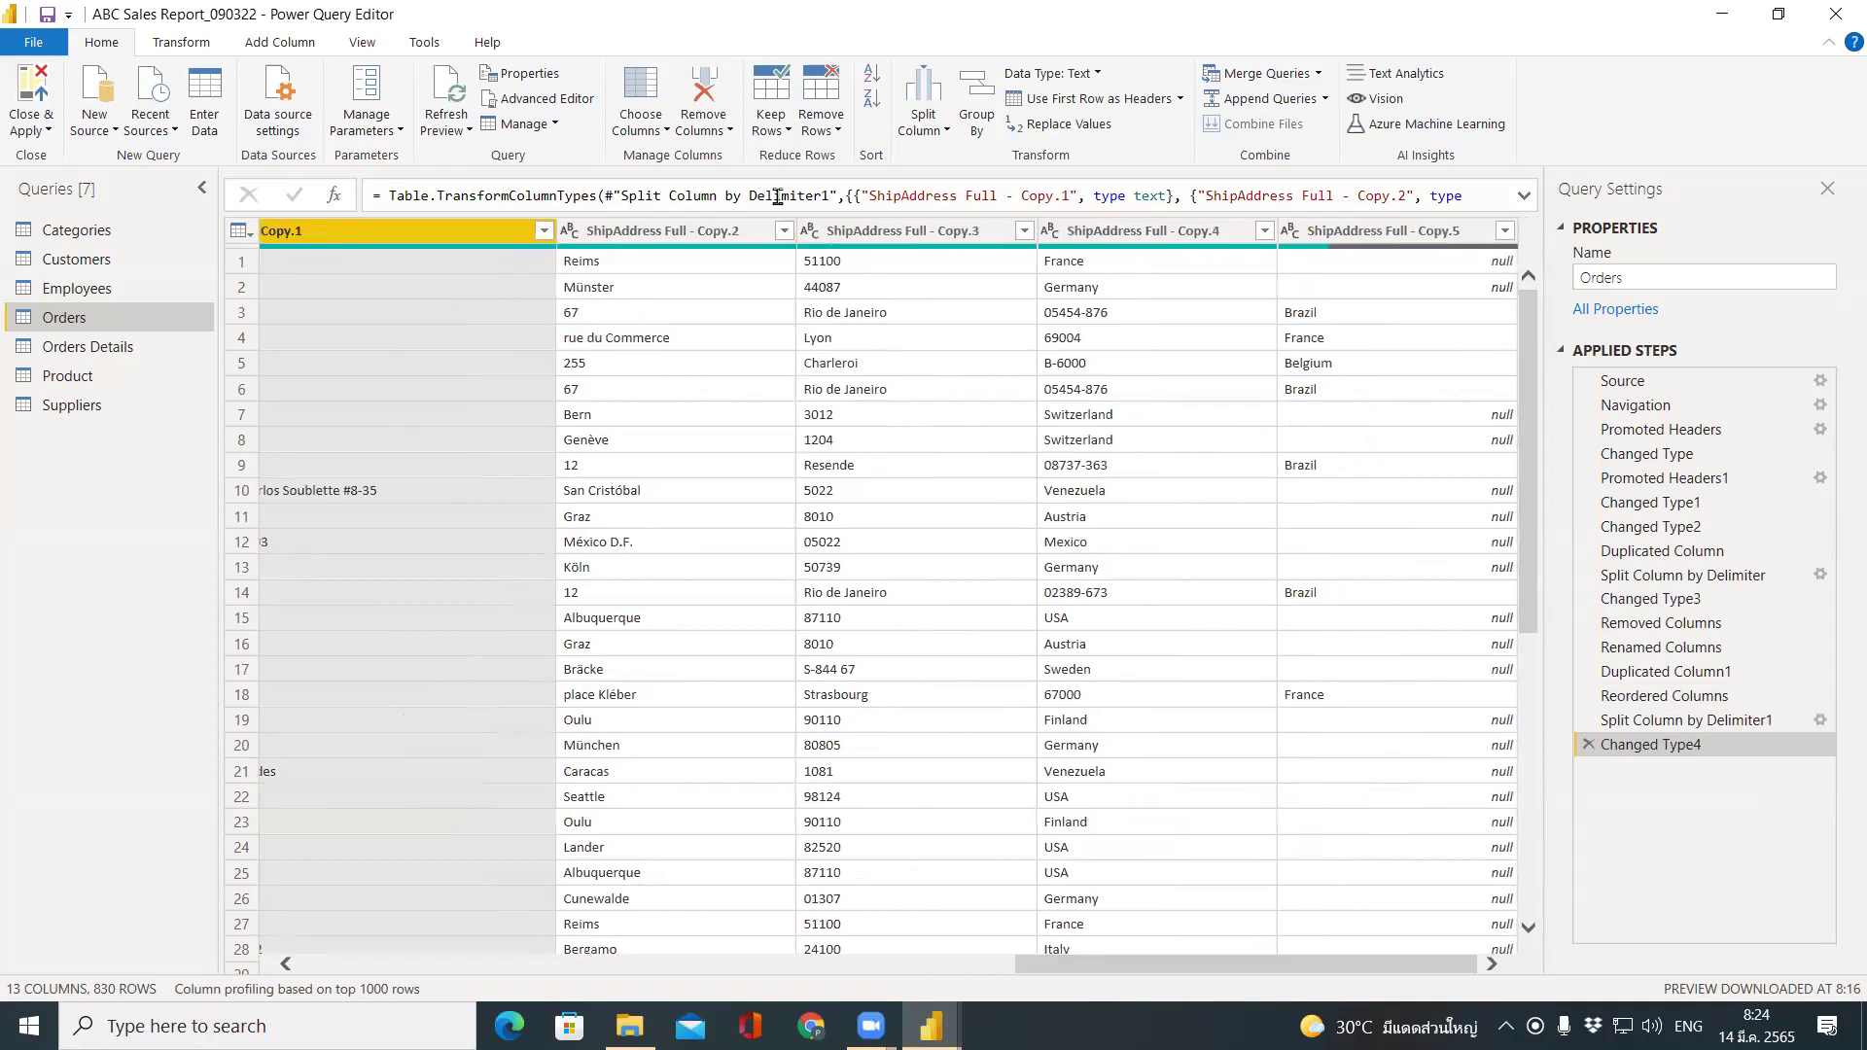
pyautogui.click(940, 139)
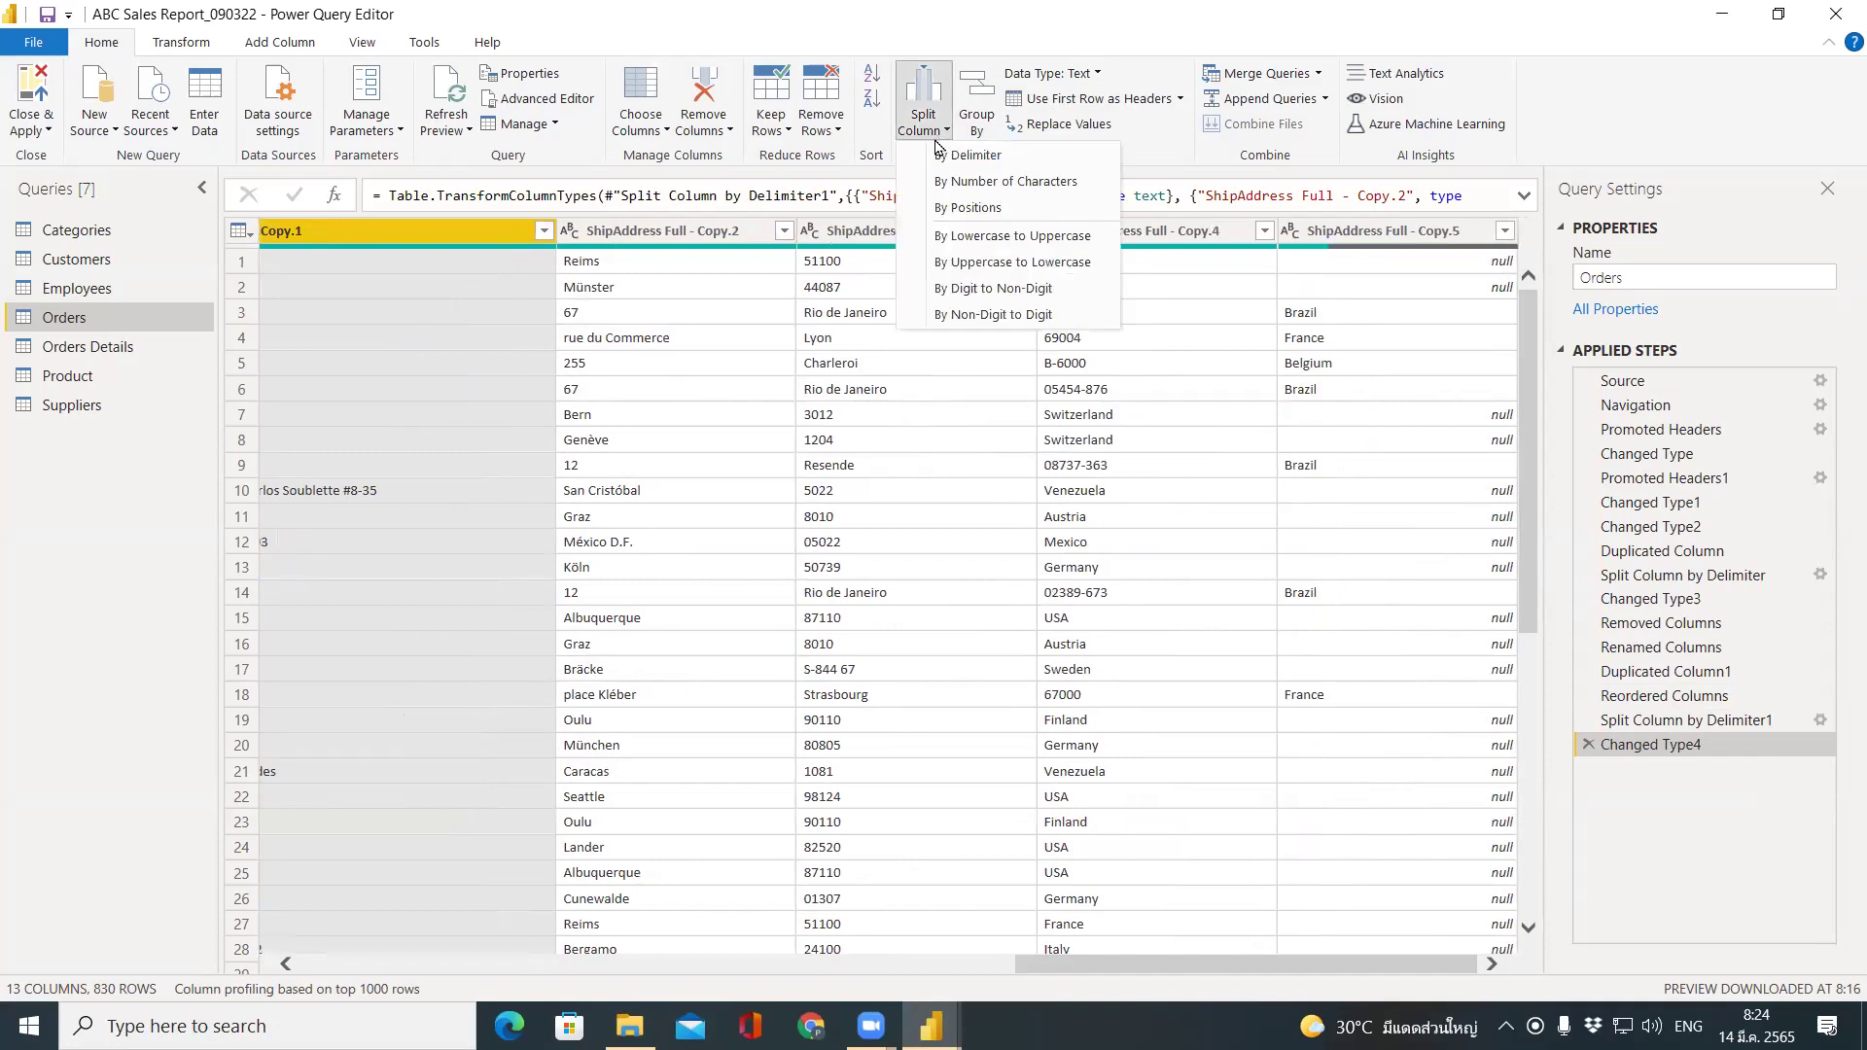
pyautogui.click(943, 172)
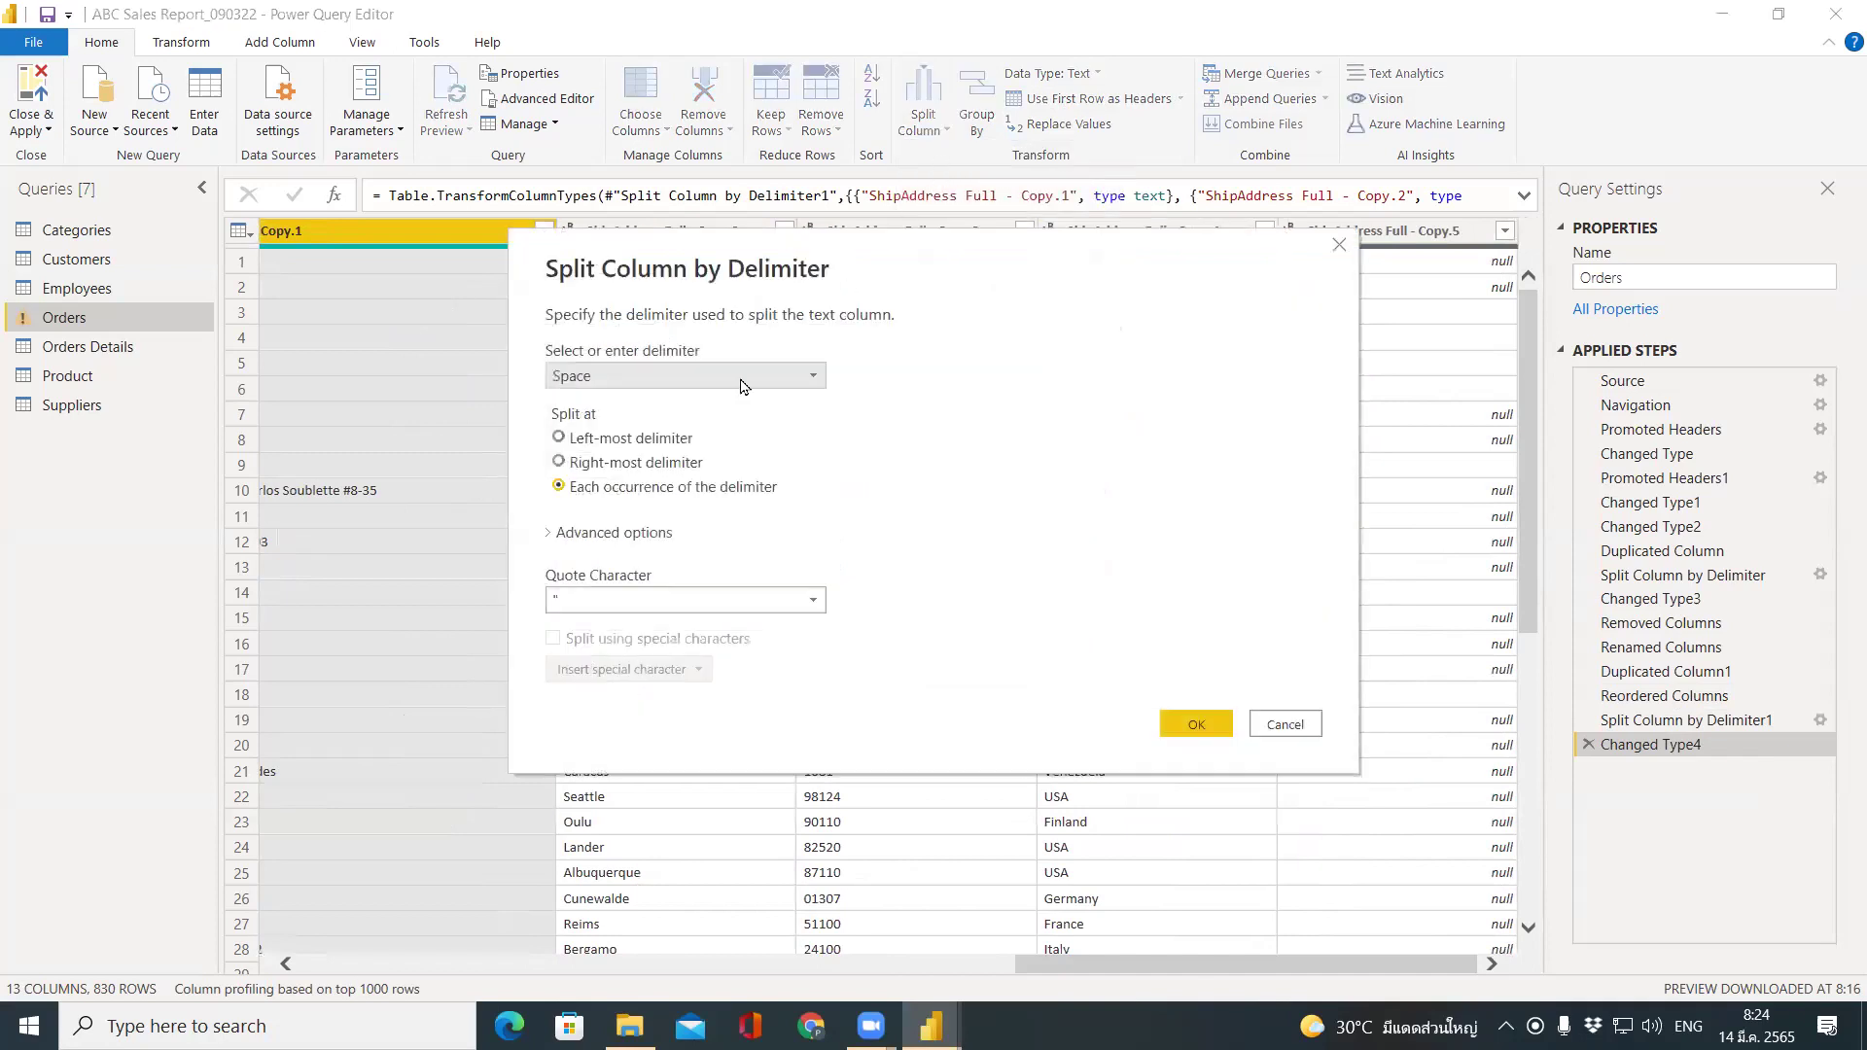
pyautogui.click(1306, 739)
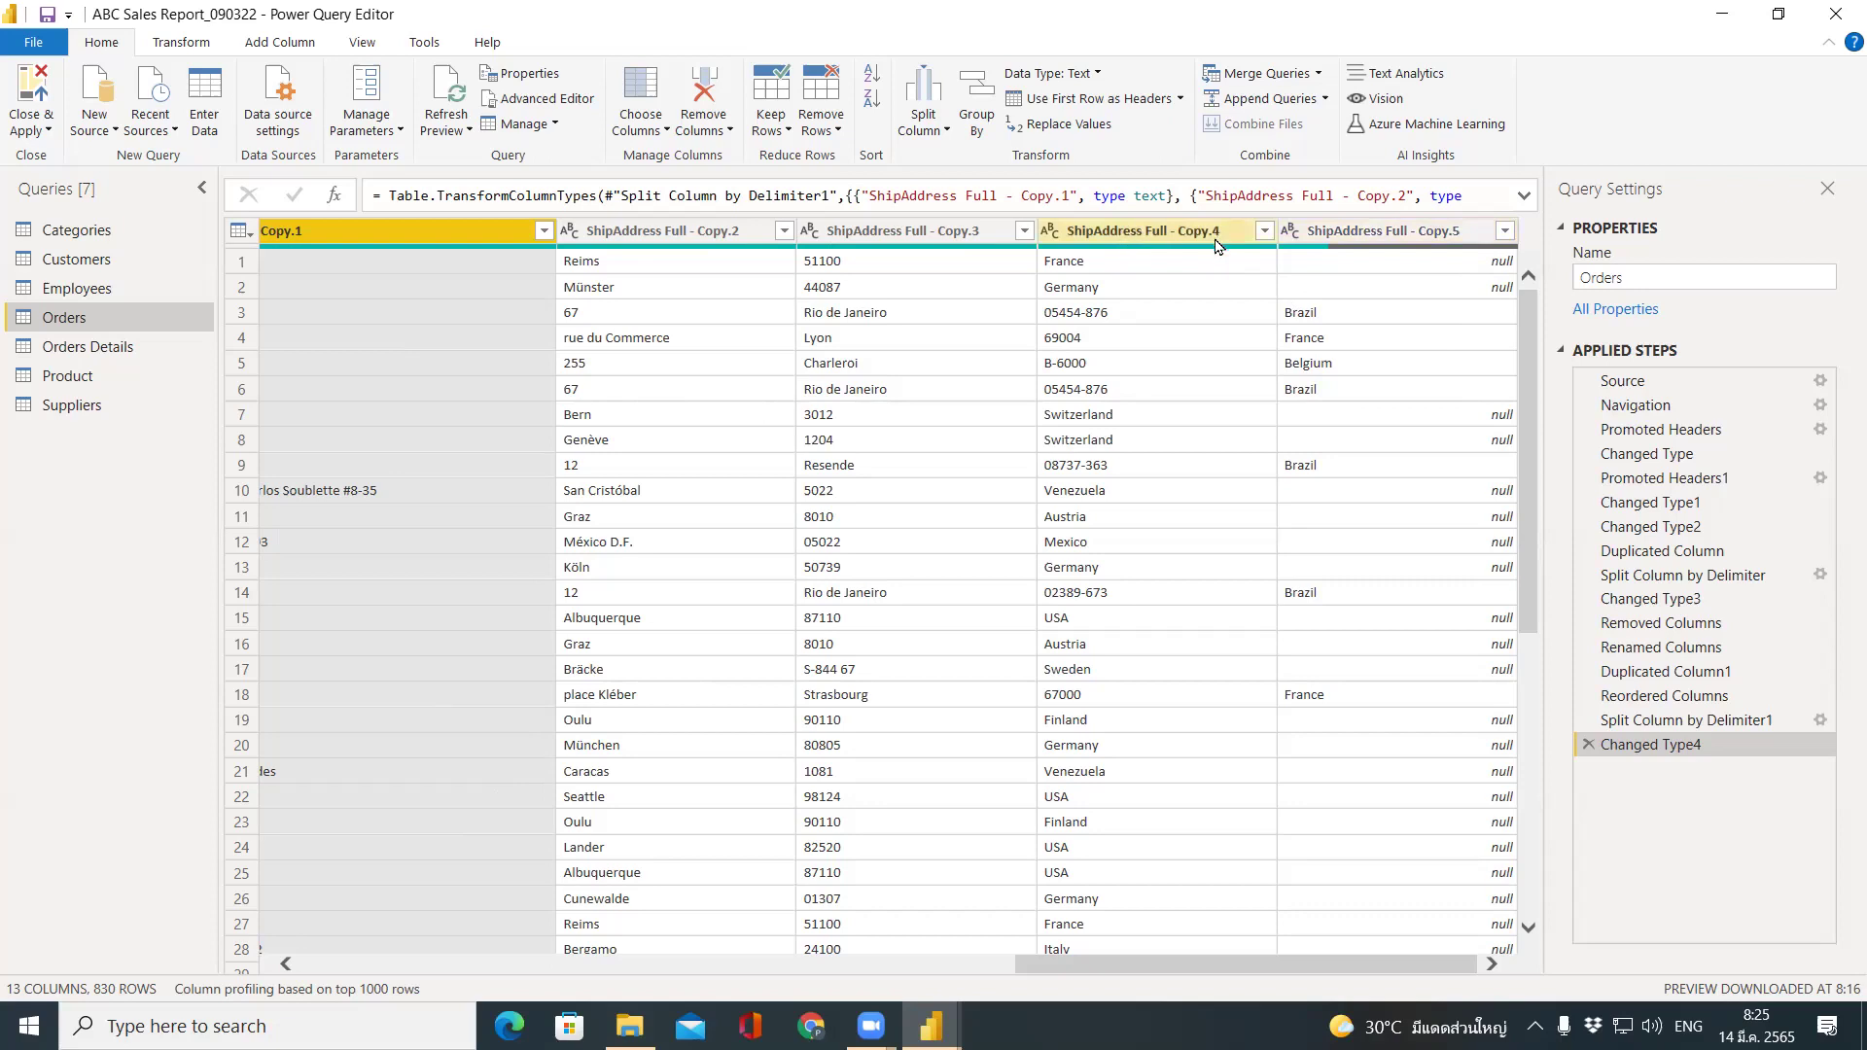
# Examine how the address parts are distributed across the columns produced by splitting at every comma.
pyautogui.hscroll(-1, 1293, 972)
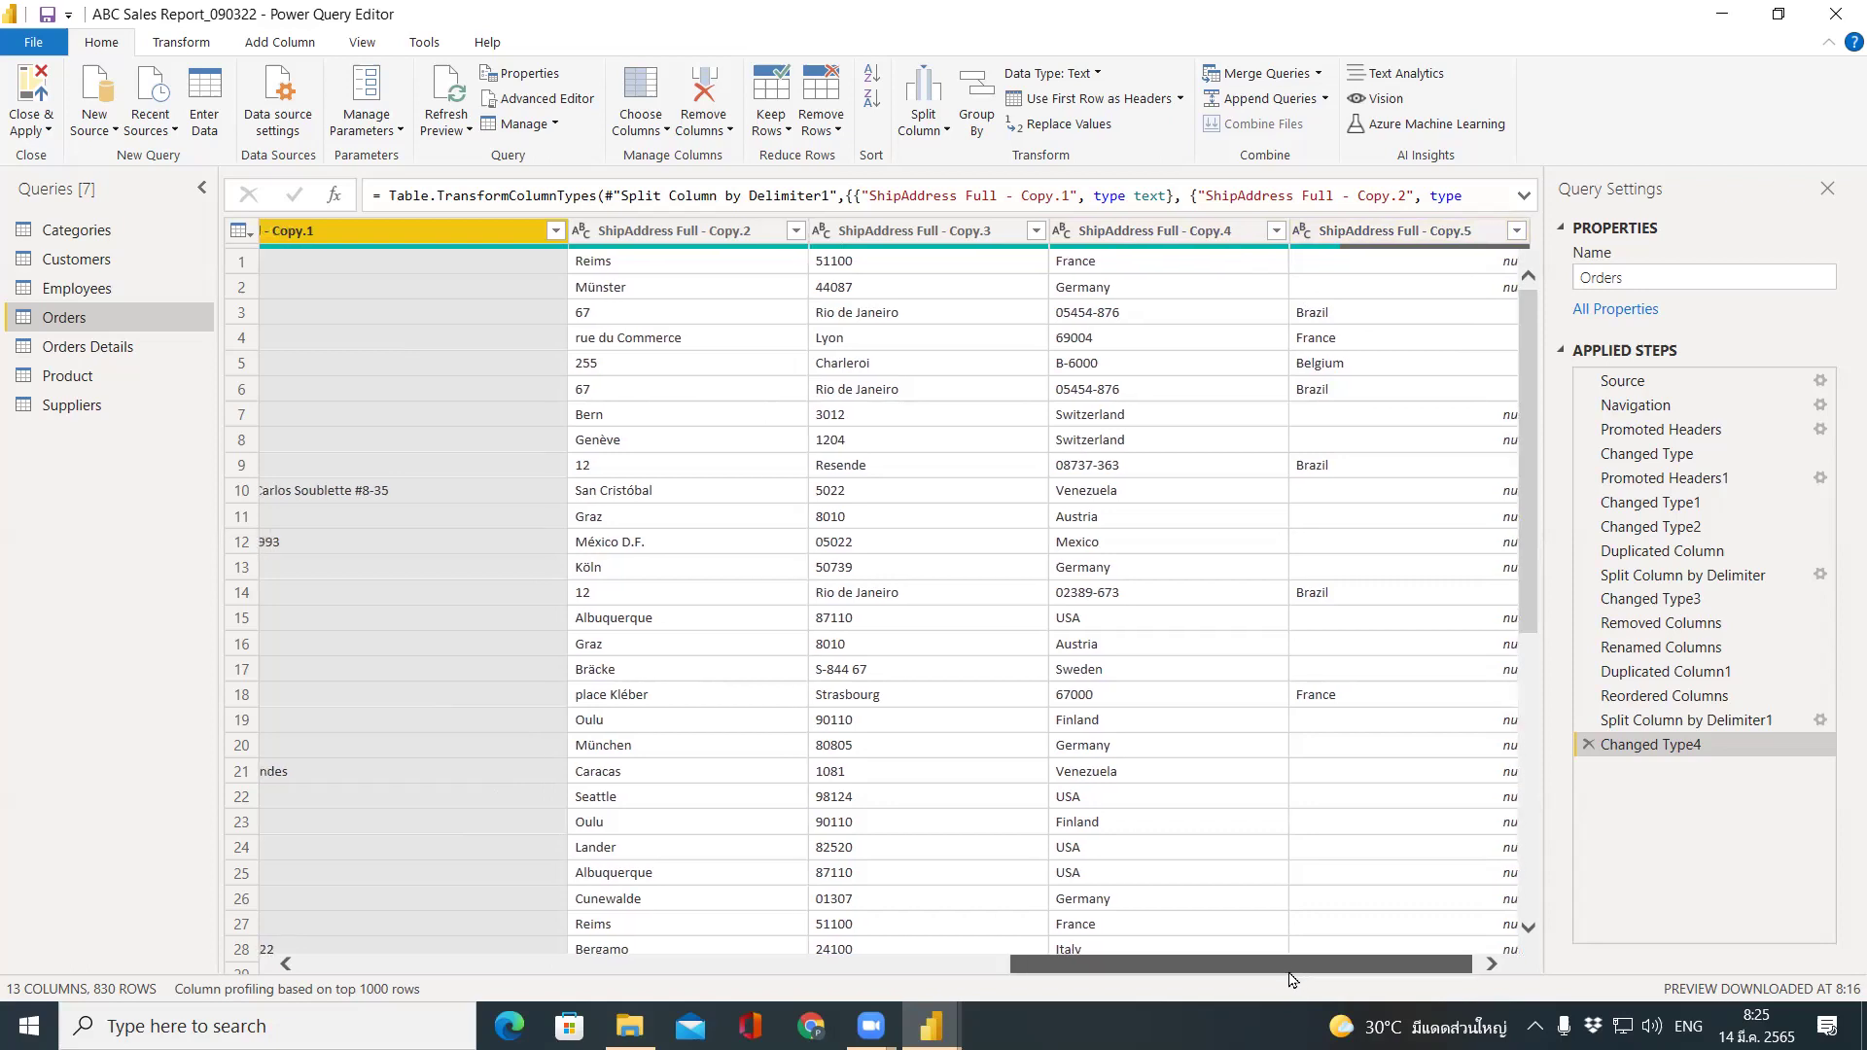
pyautogui.moveTo(1291, 972); pyautogui.dragTo(1204, 1002)
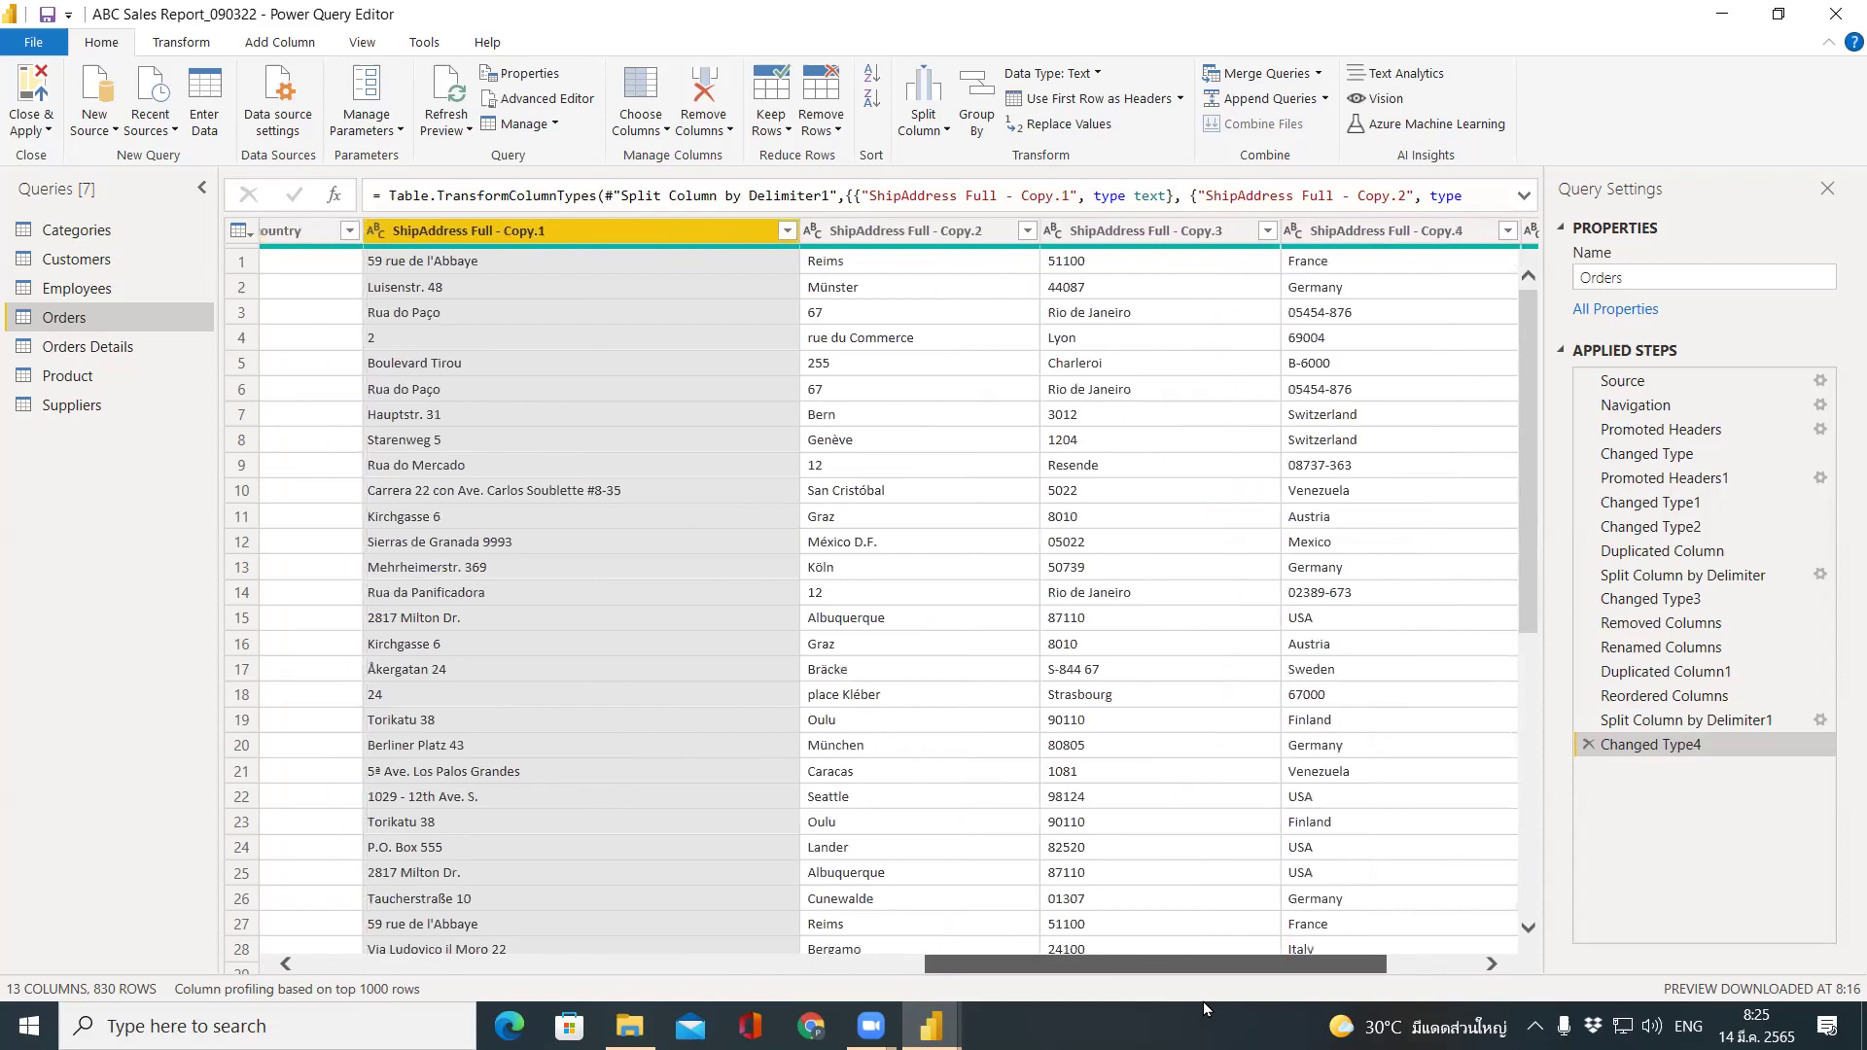
pyautogui.moveTo(1204, 1002); pyautogui.dragTo(1188, 1018)
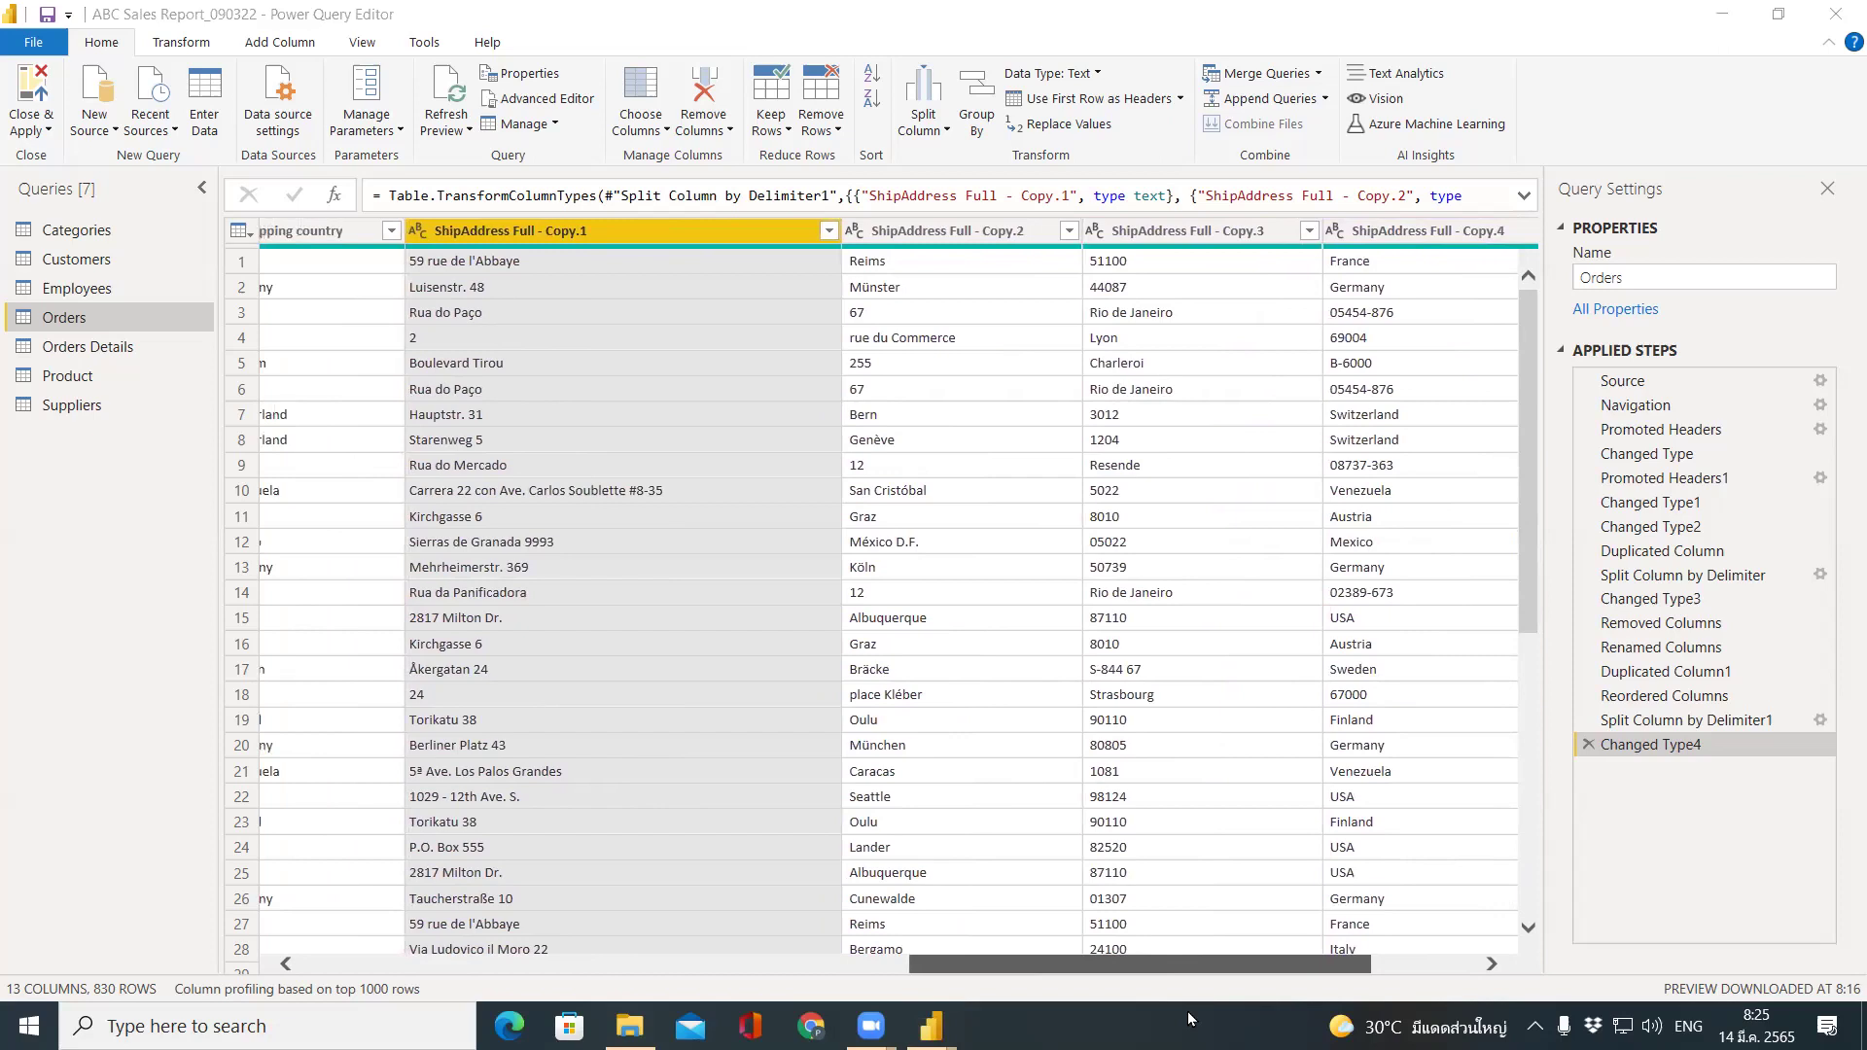
pyautogui.moveTo(1189, 1018); pyautogui.dragTo(1155, 964)
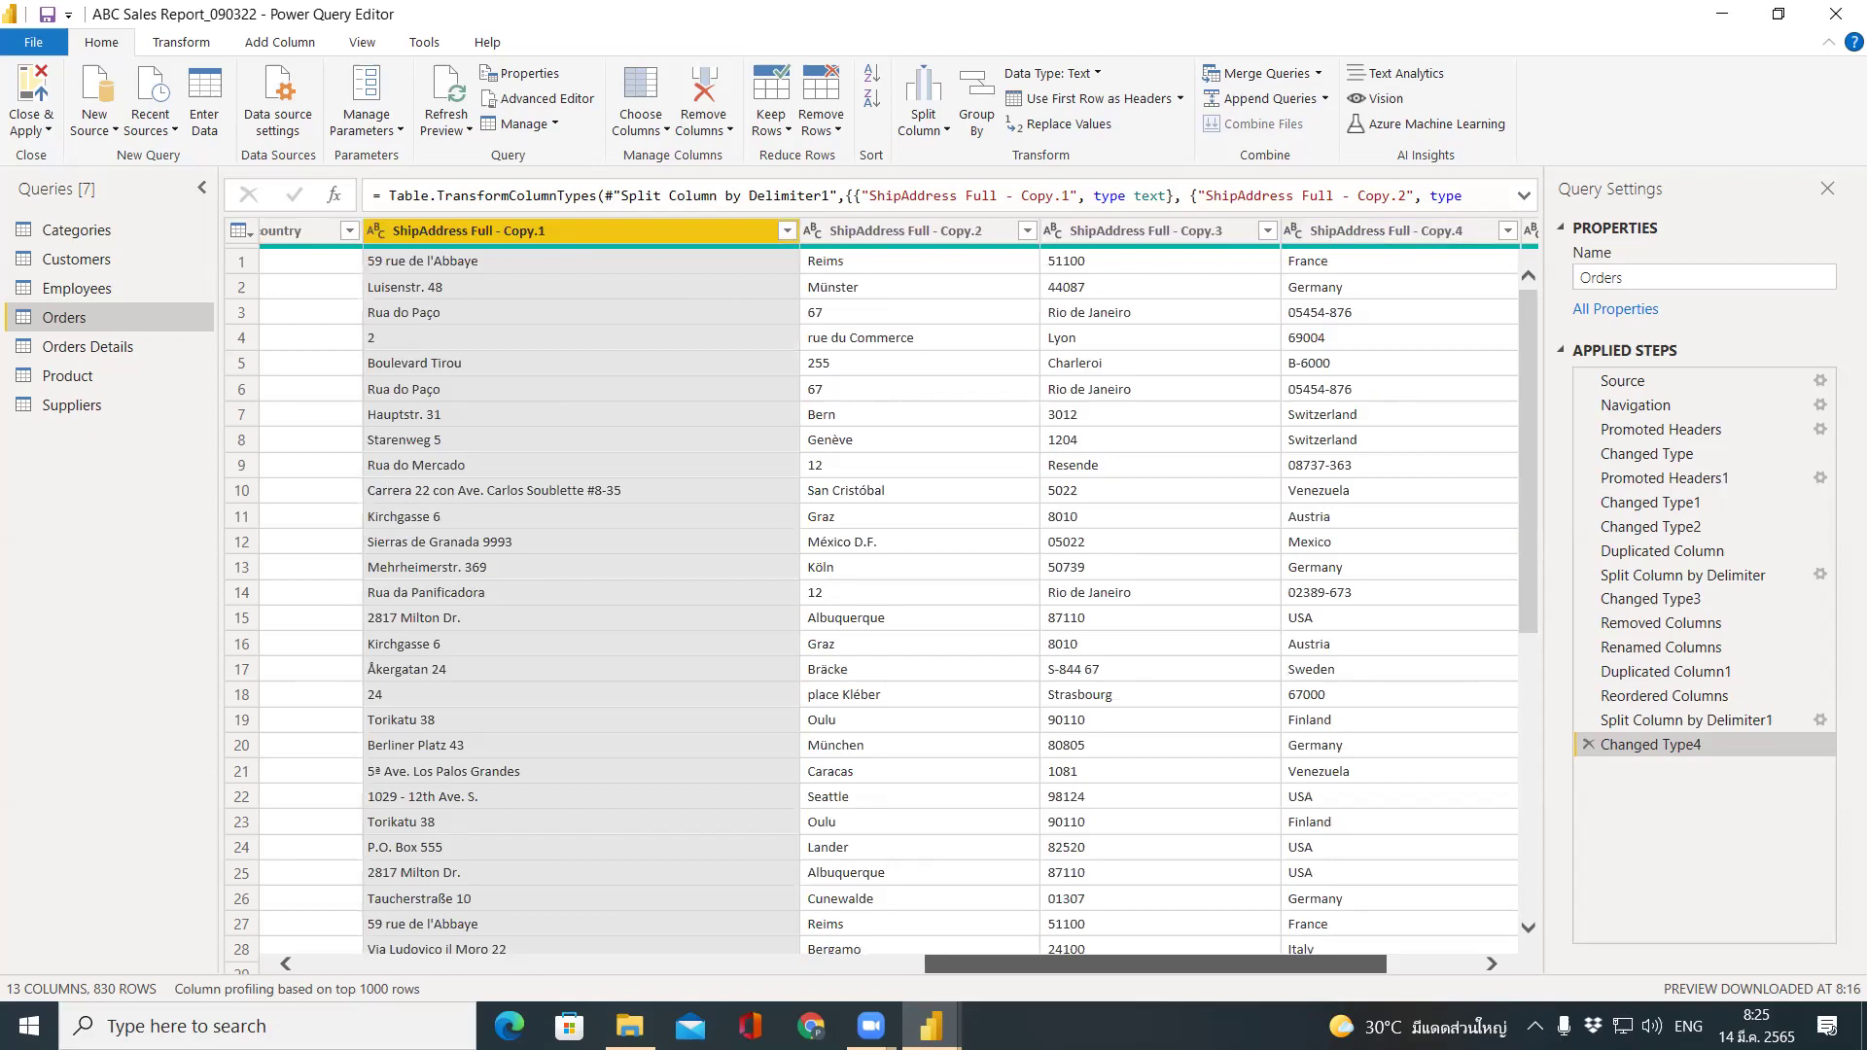
pyautogui.moveTo(1156, 963); pyautogui.dragTo(1192, 964)
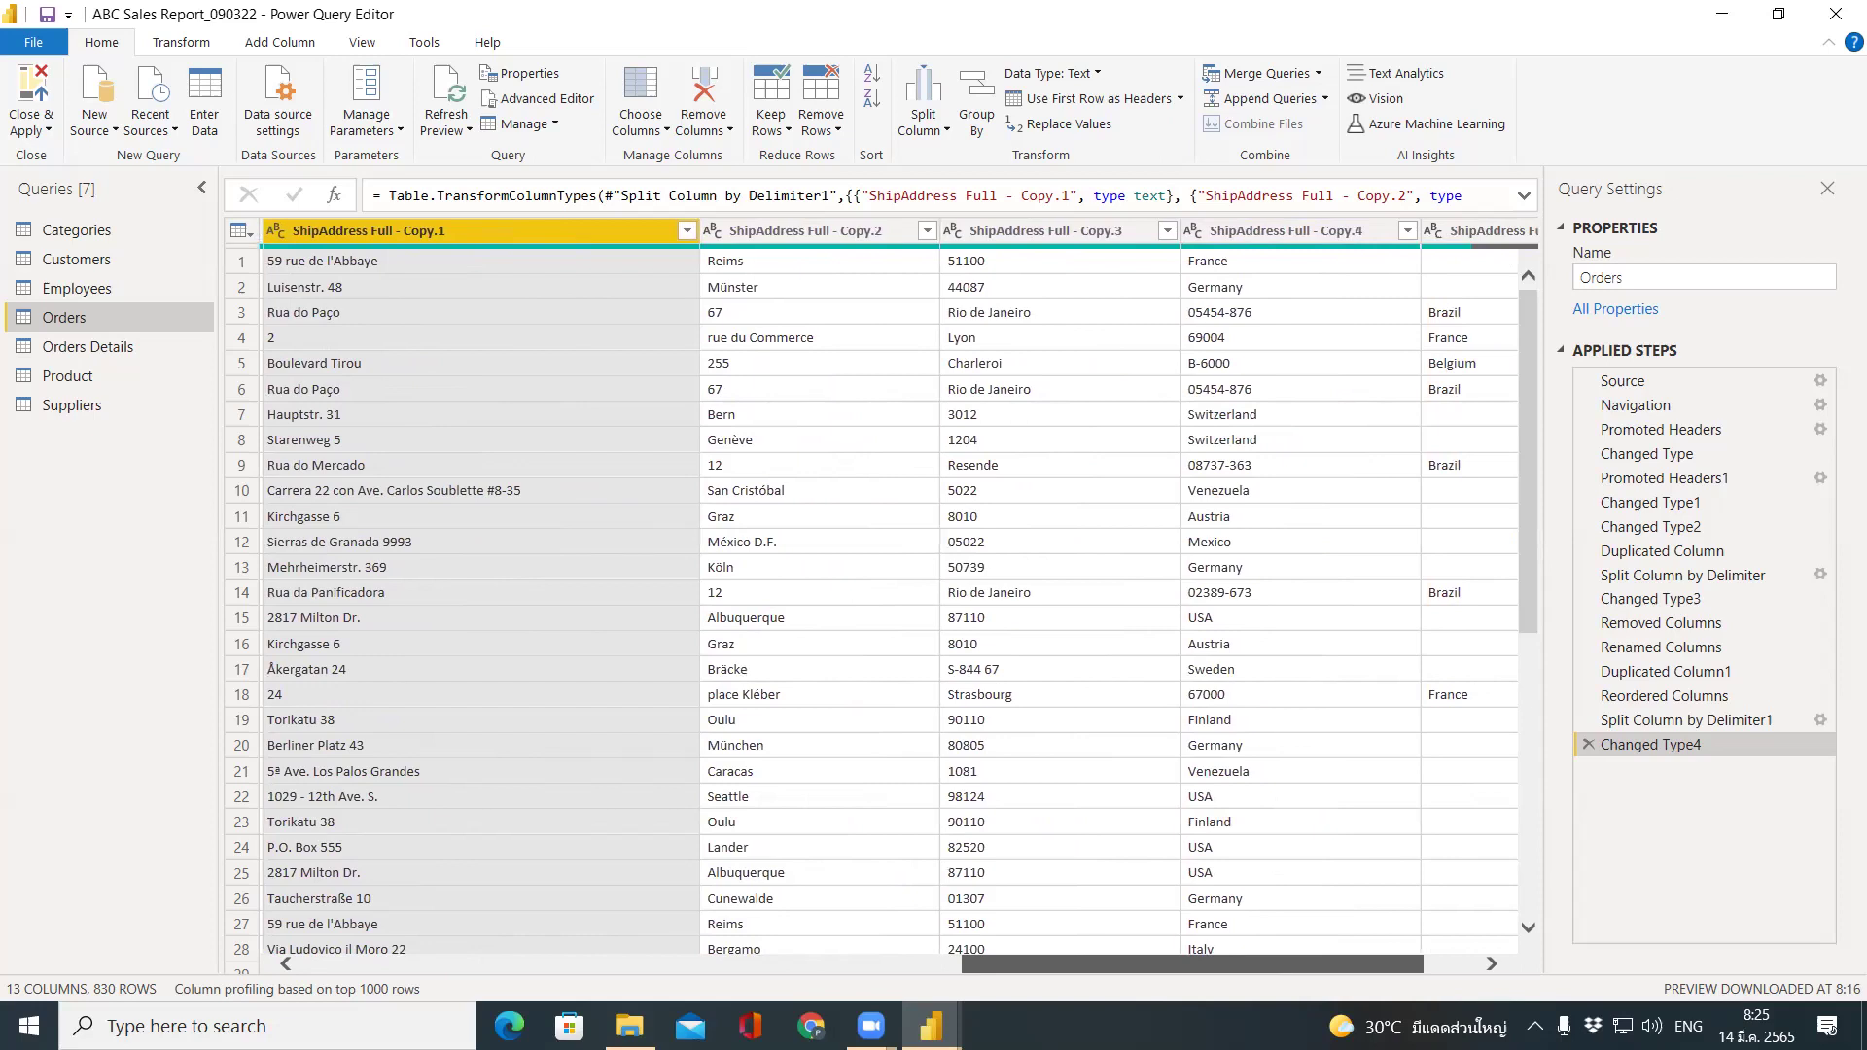
pyautogui.moveTo(1193, 964); pyautogui.dragTo(1246, 964)
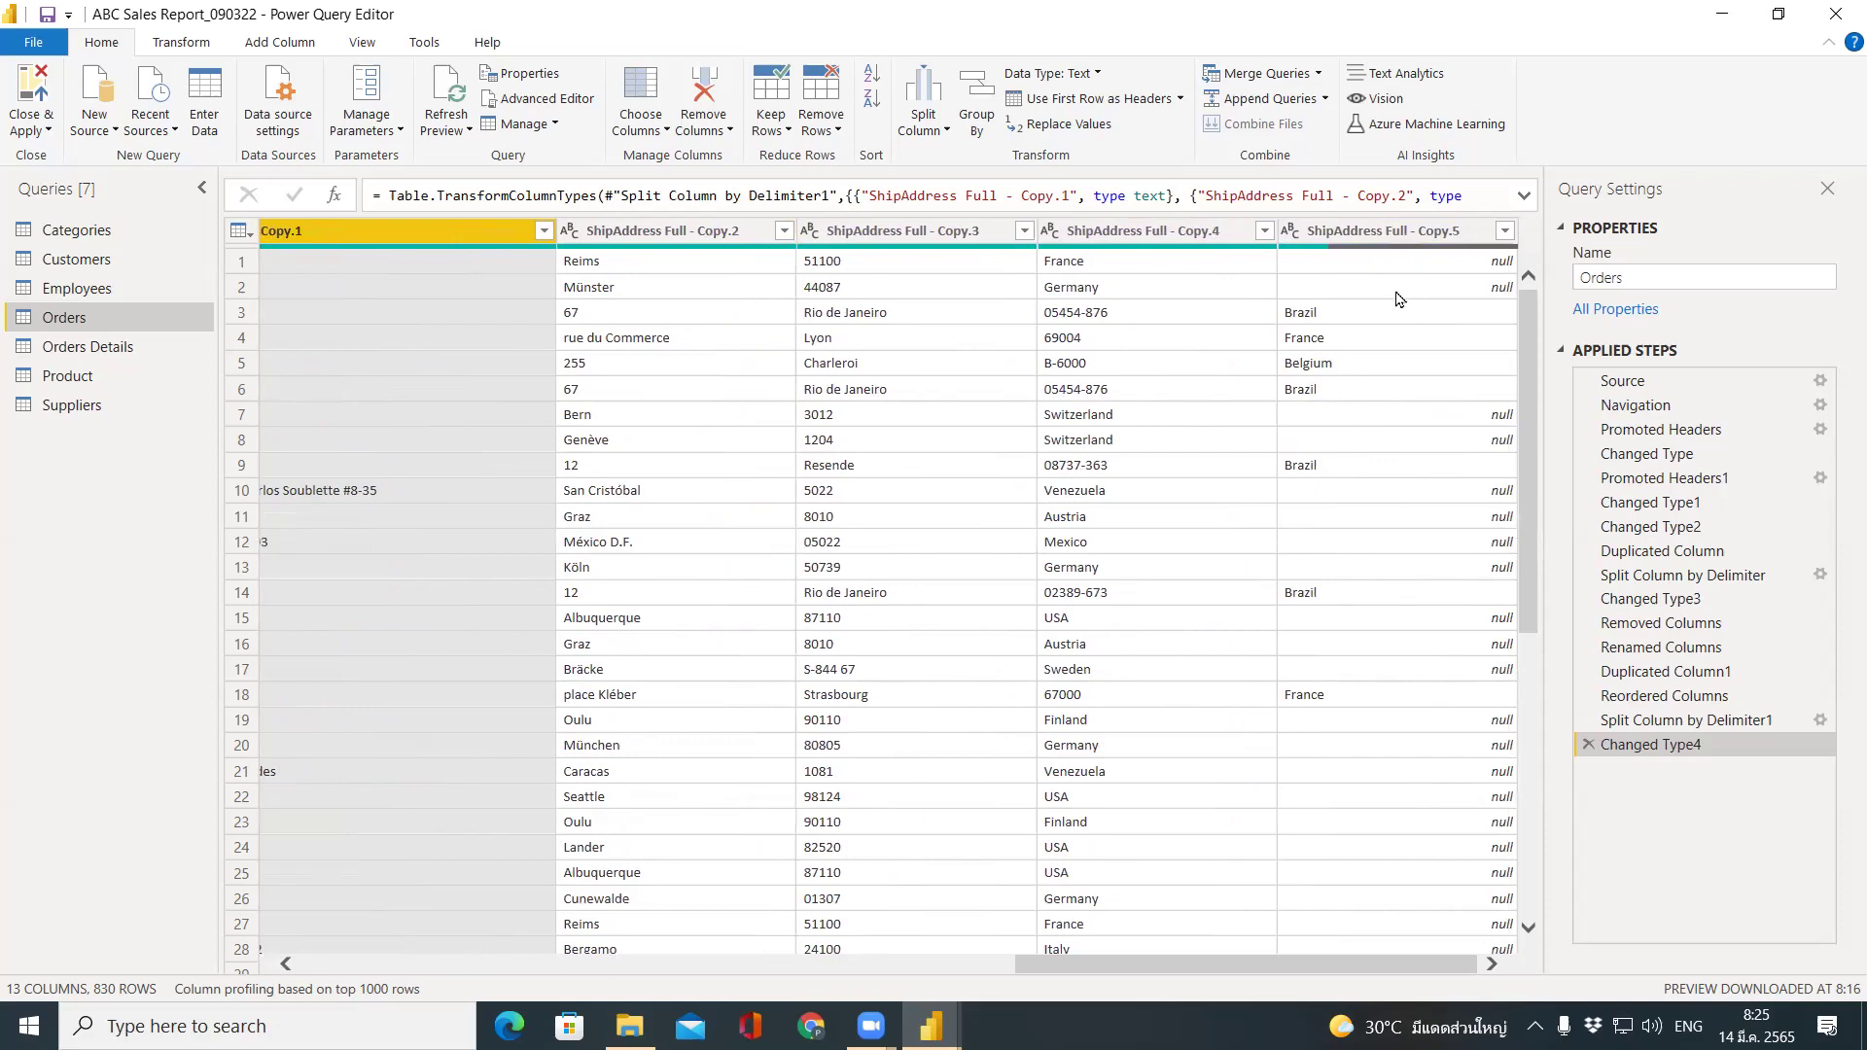
pyautogui.moveTo(1322, 969); pyautogui.dragTo(1032, 988)
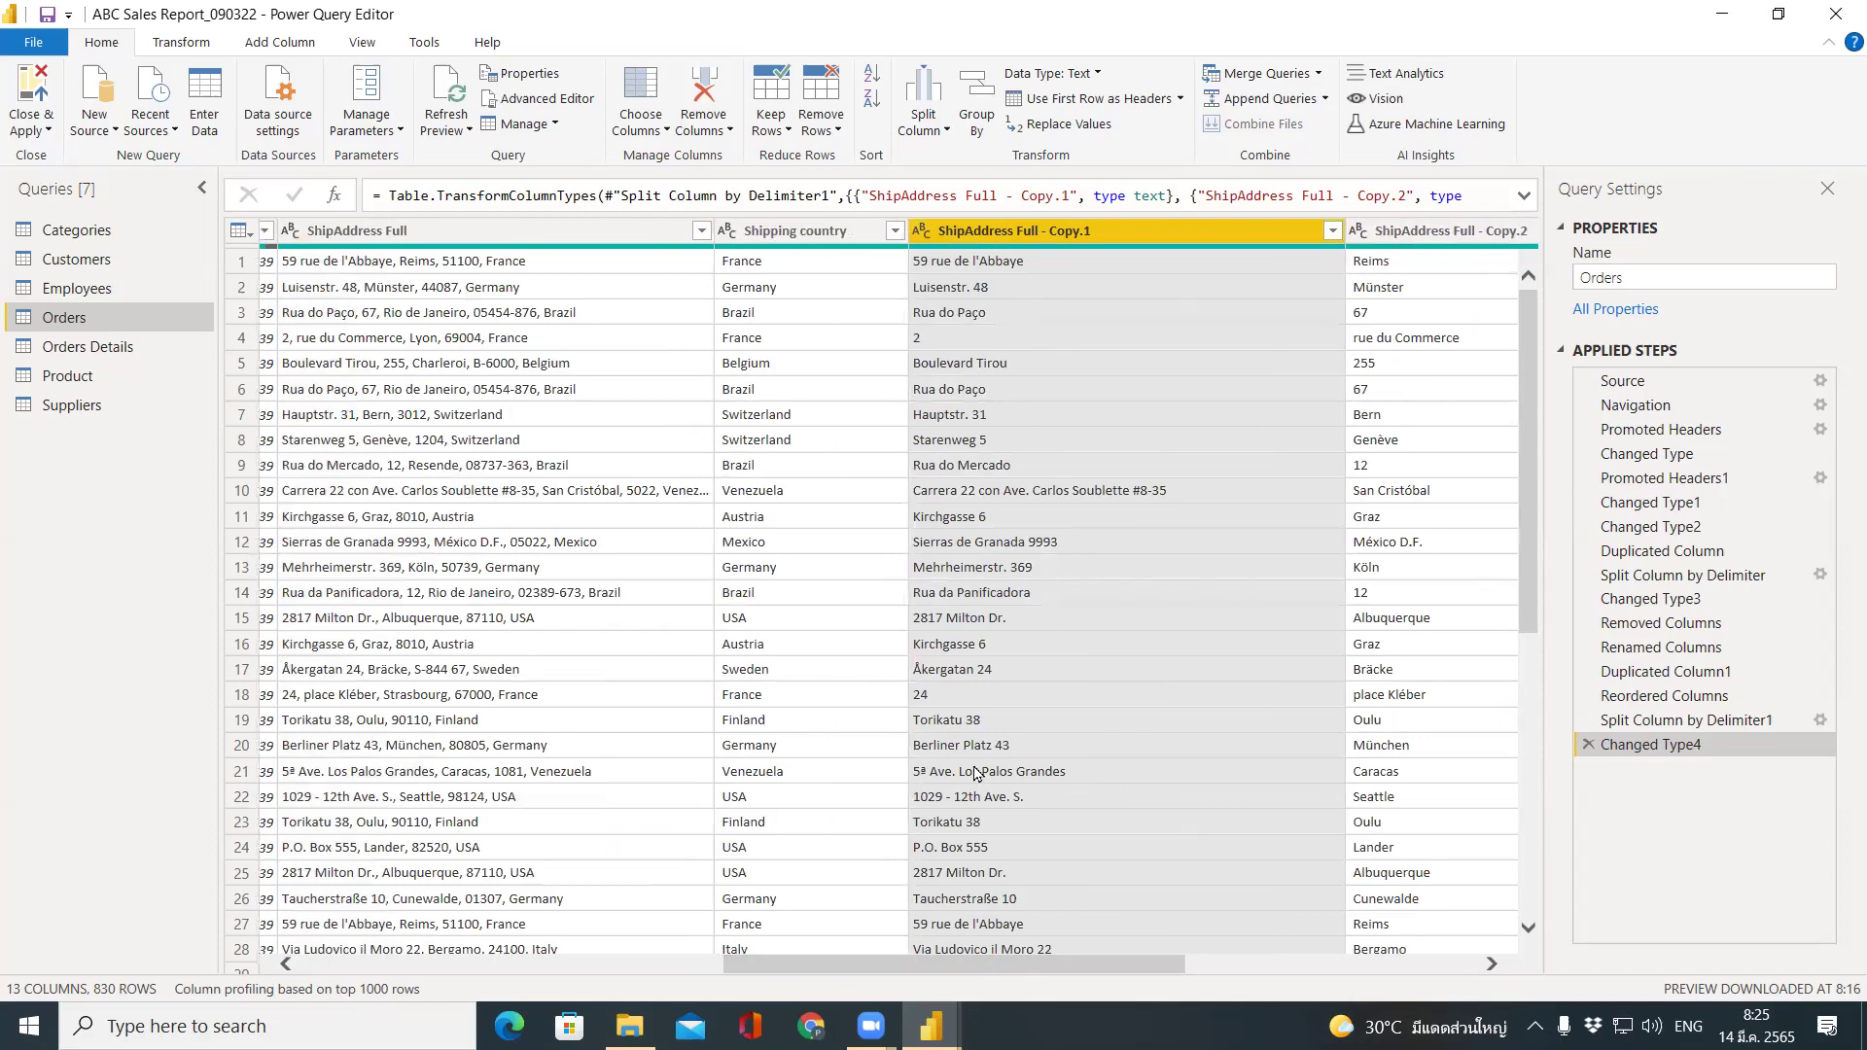
pyautogui.click(1456, 959)
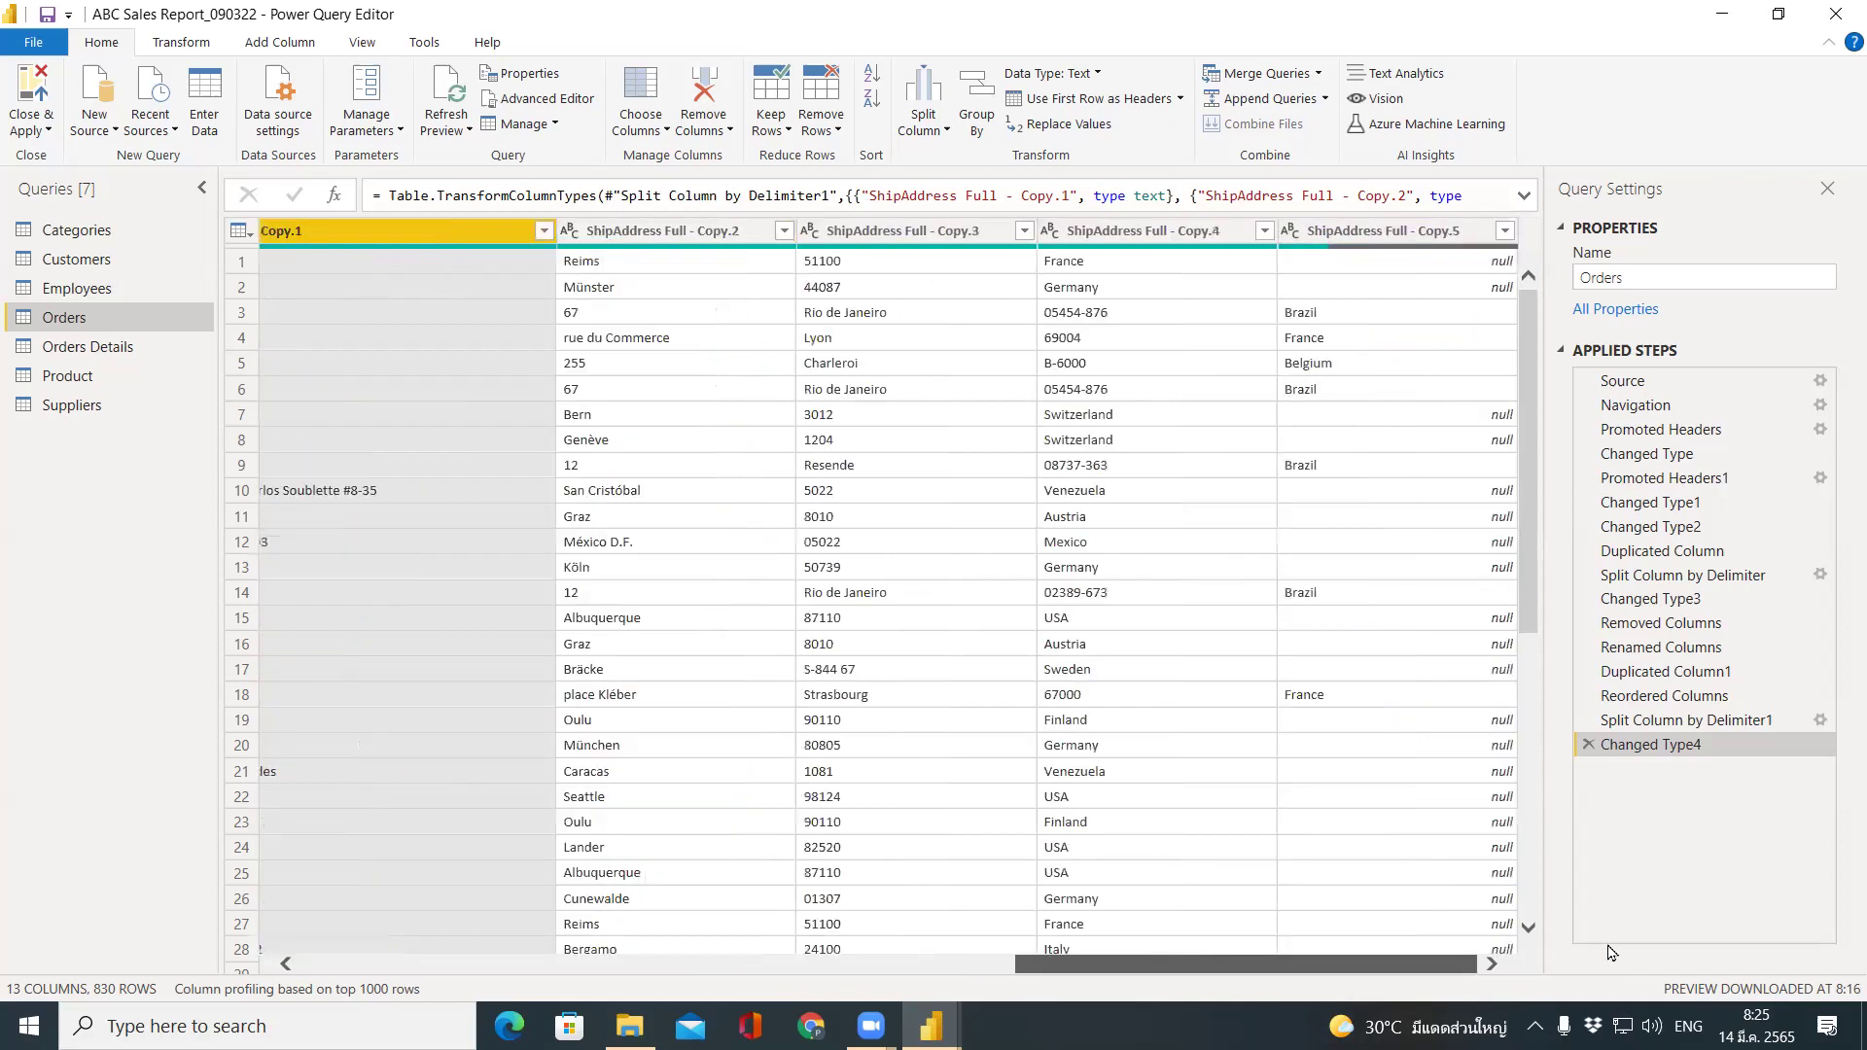
# Delete the each-occurrence split and its type-change step, and split ShipAddress Full - Copy by comma at the right-most delimiter.
pyautogui.click(1588, 744)
pyautogui.click(1589, 720)
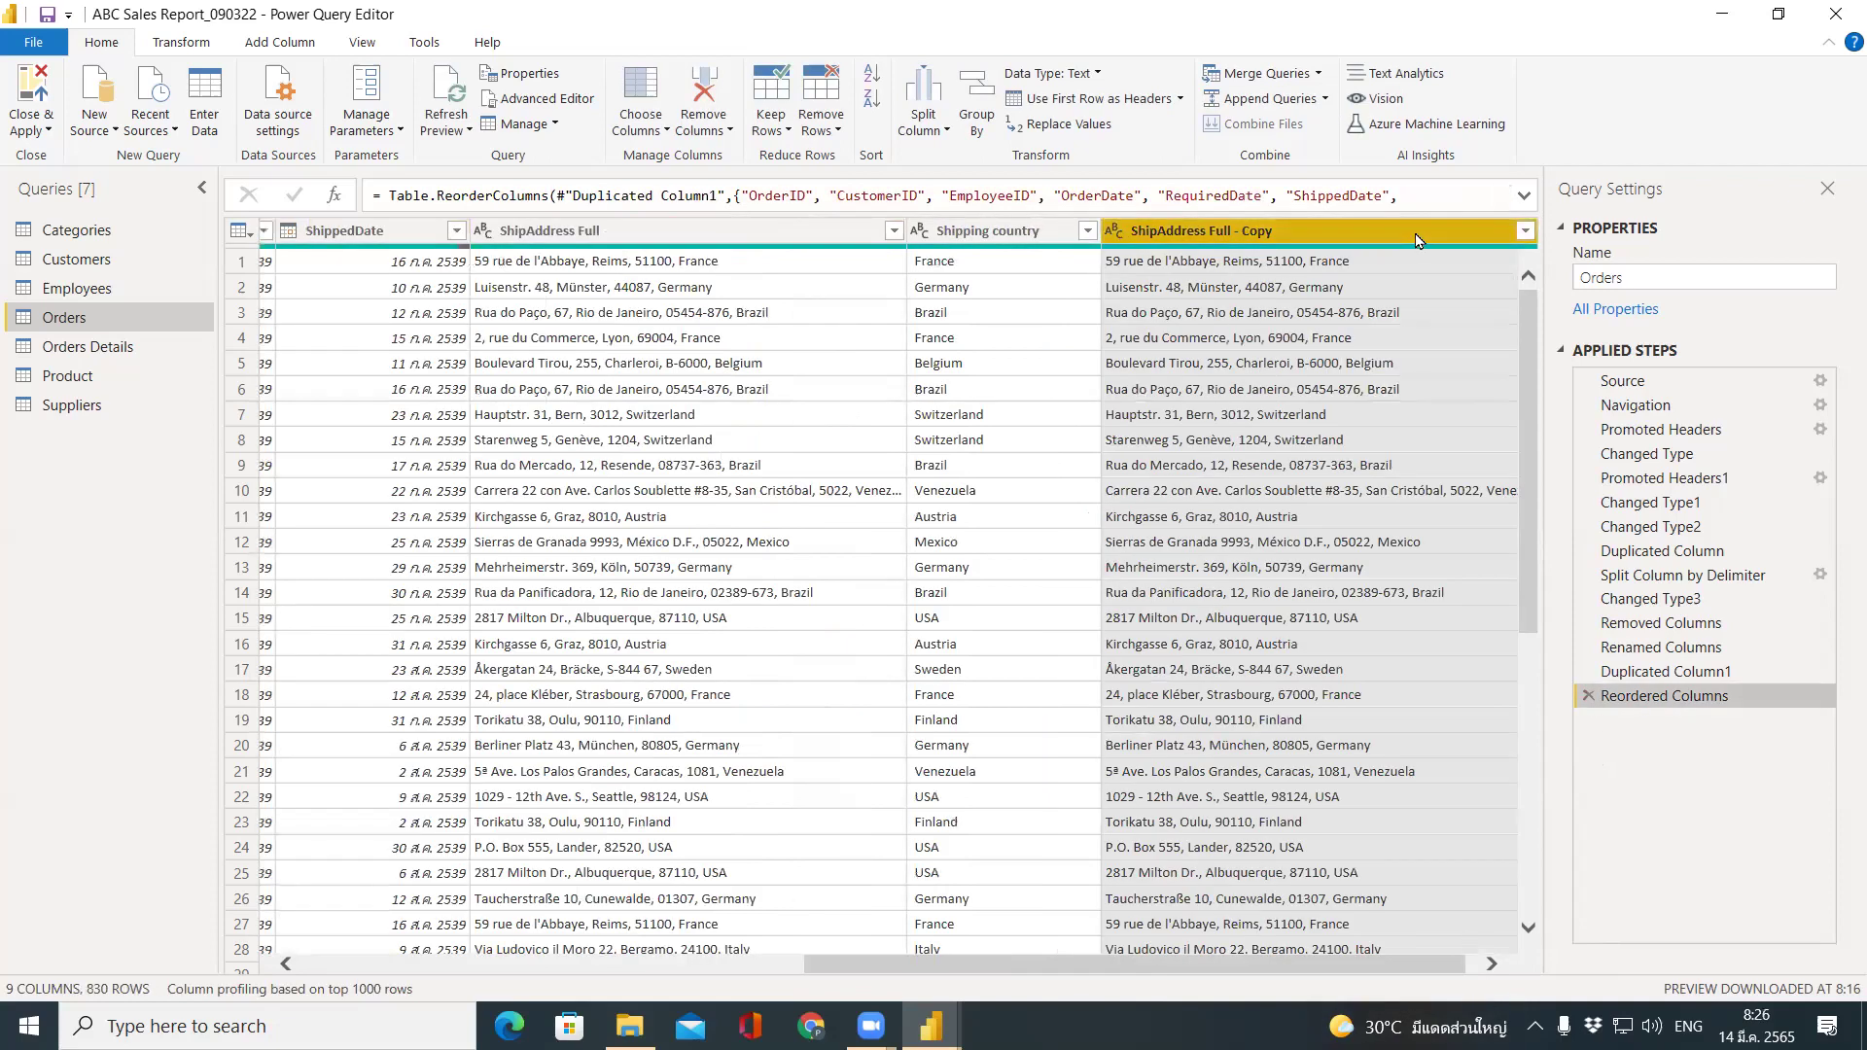
pyautogui.click(922, 121)
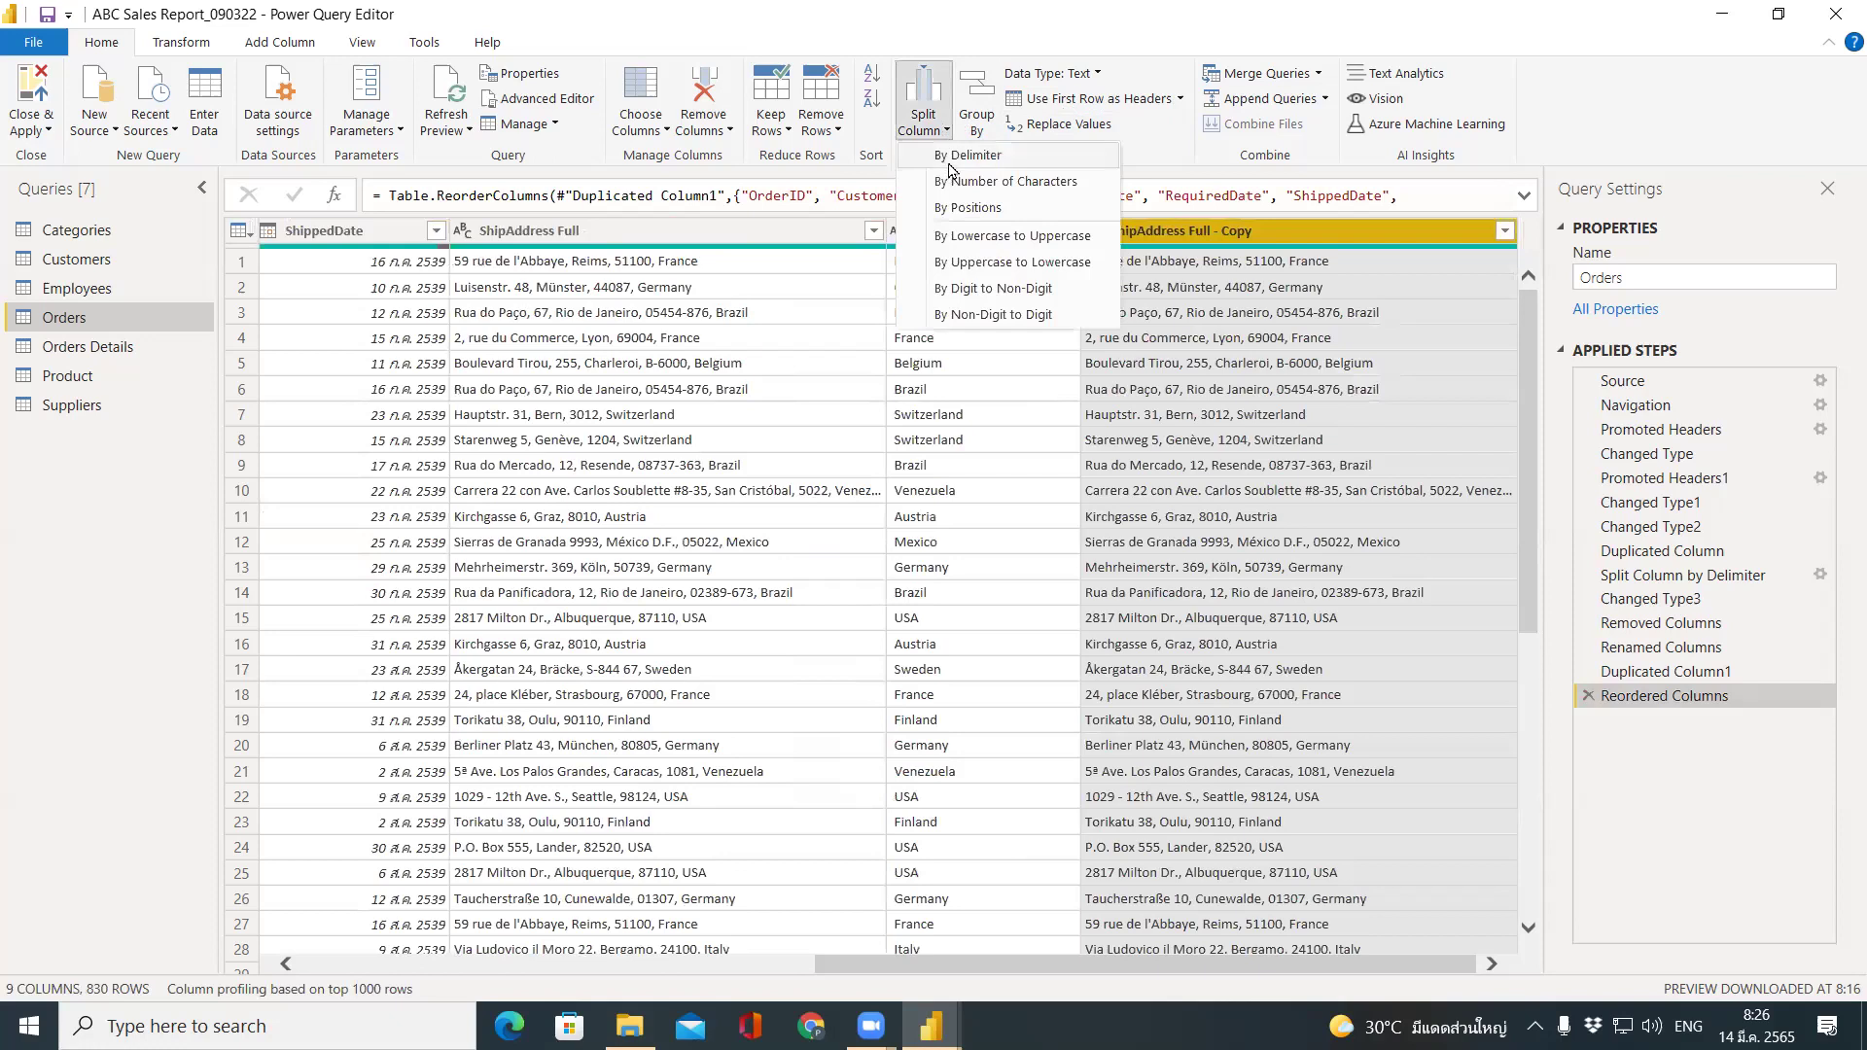
pyautogui.click(958, 156)
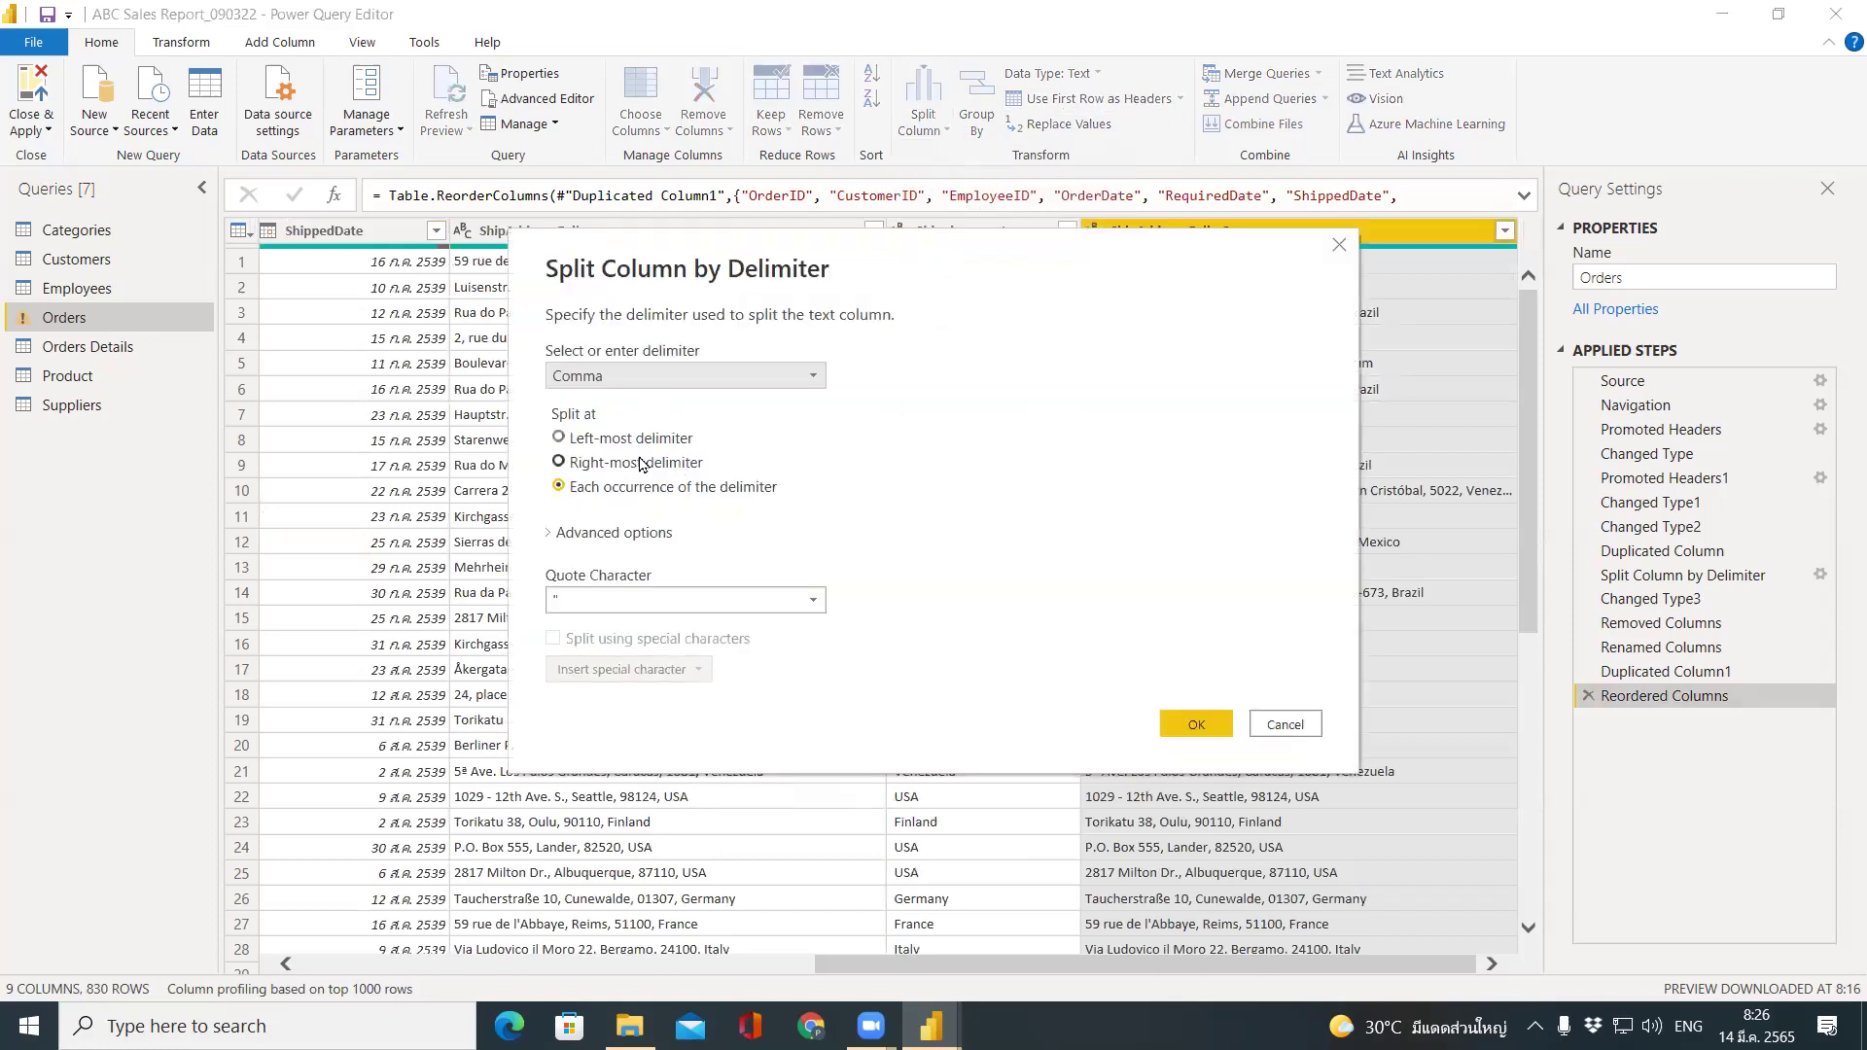
pyautogui.click(639, 463)
pyautogui.click(1197, 723)
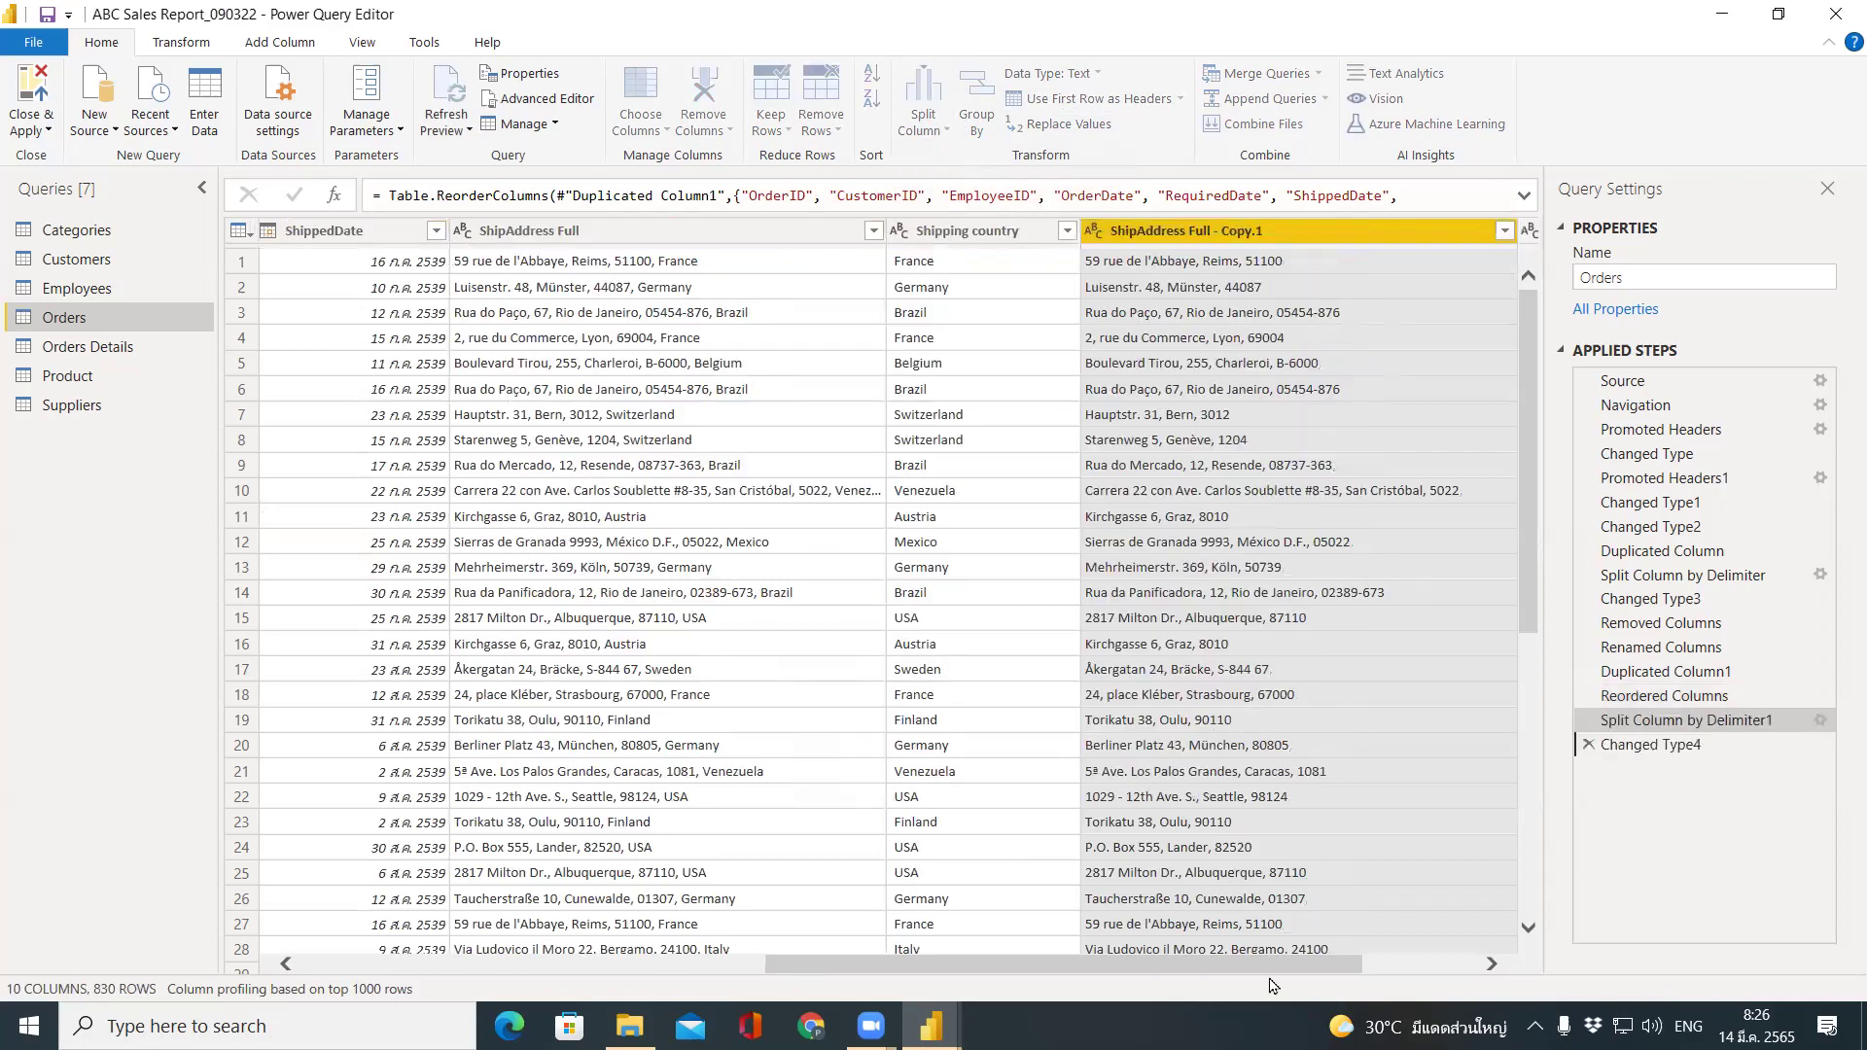
pyautogui.moveTo(1359, 966); pyautogui.dragTo(1506, 969)
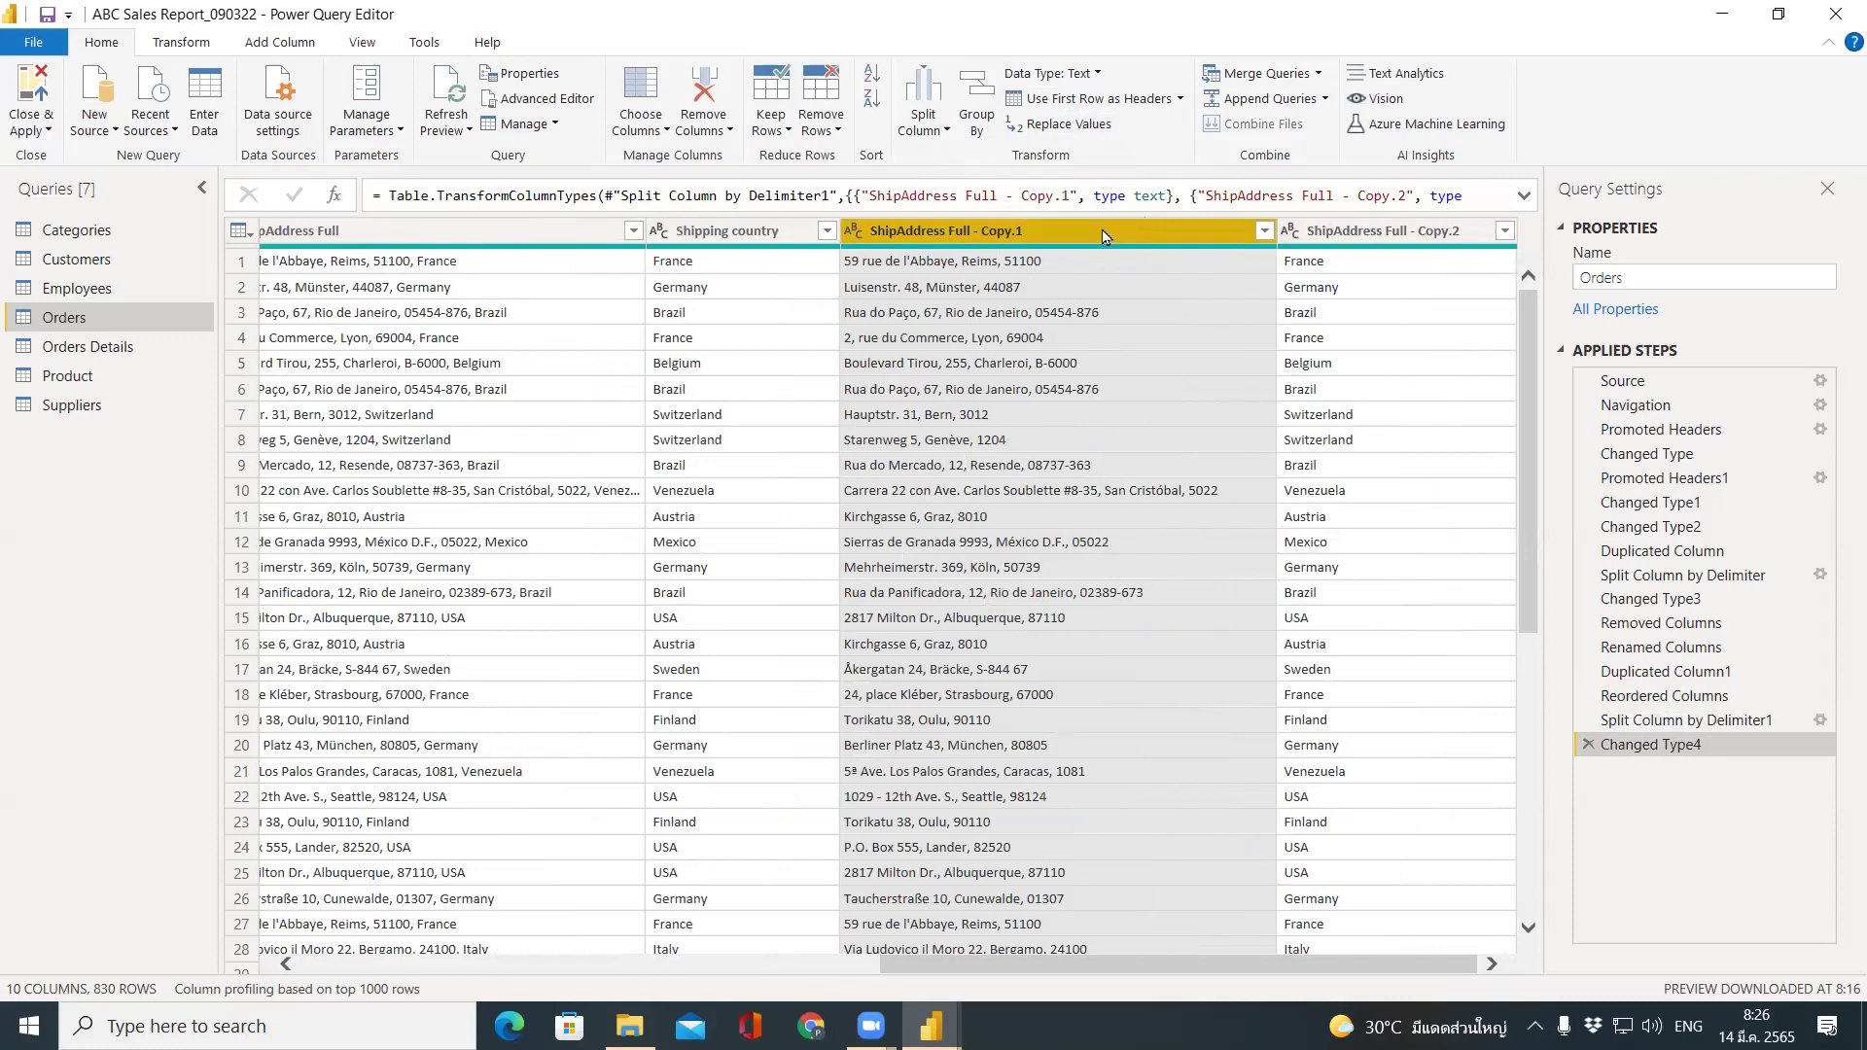
# Remove the ShipAddress Full - Copy.1 and ShipAddress Full - Copy.2 columns from the Orders query.
pyautogui.rightClick(1181, 230)
pyautogui.click(1290, 276)
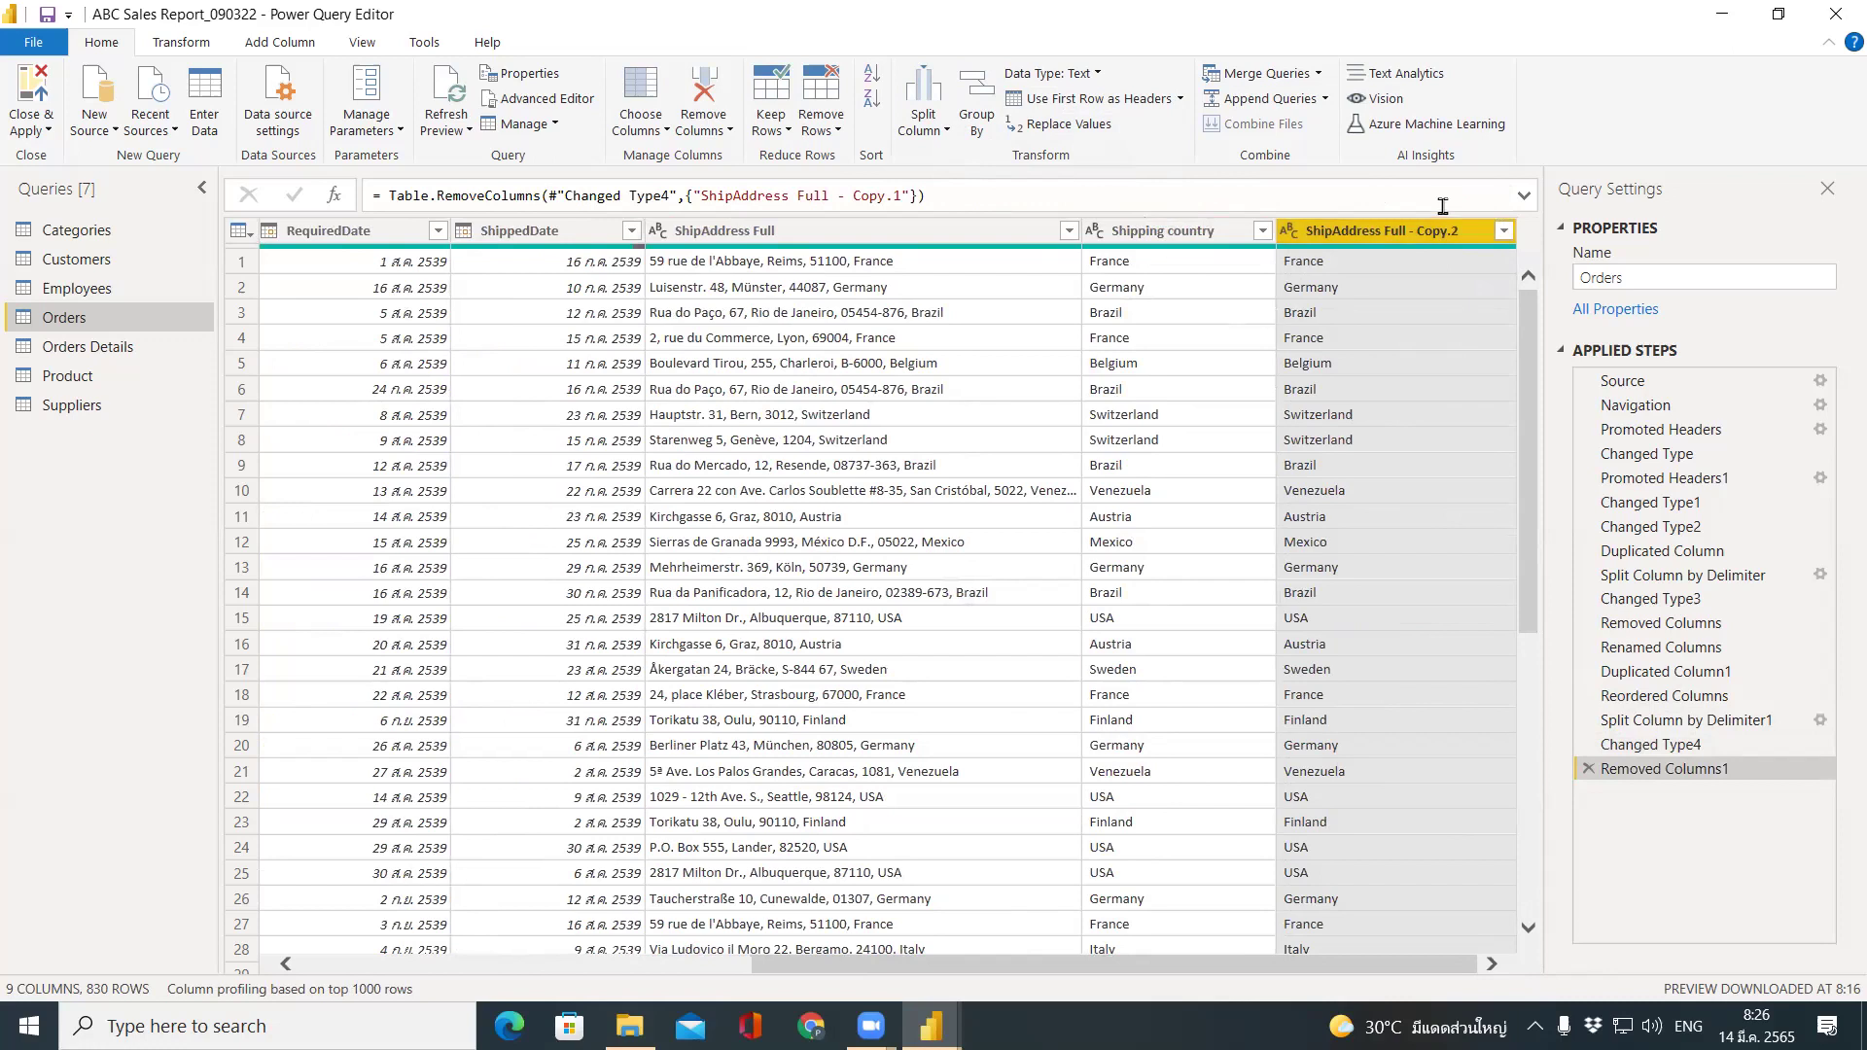
pyautogui.rightClick(1374, 237)
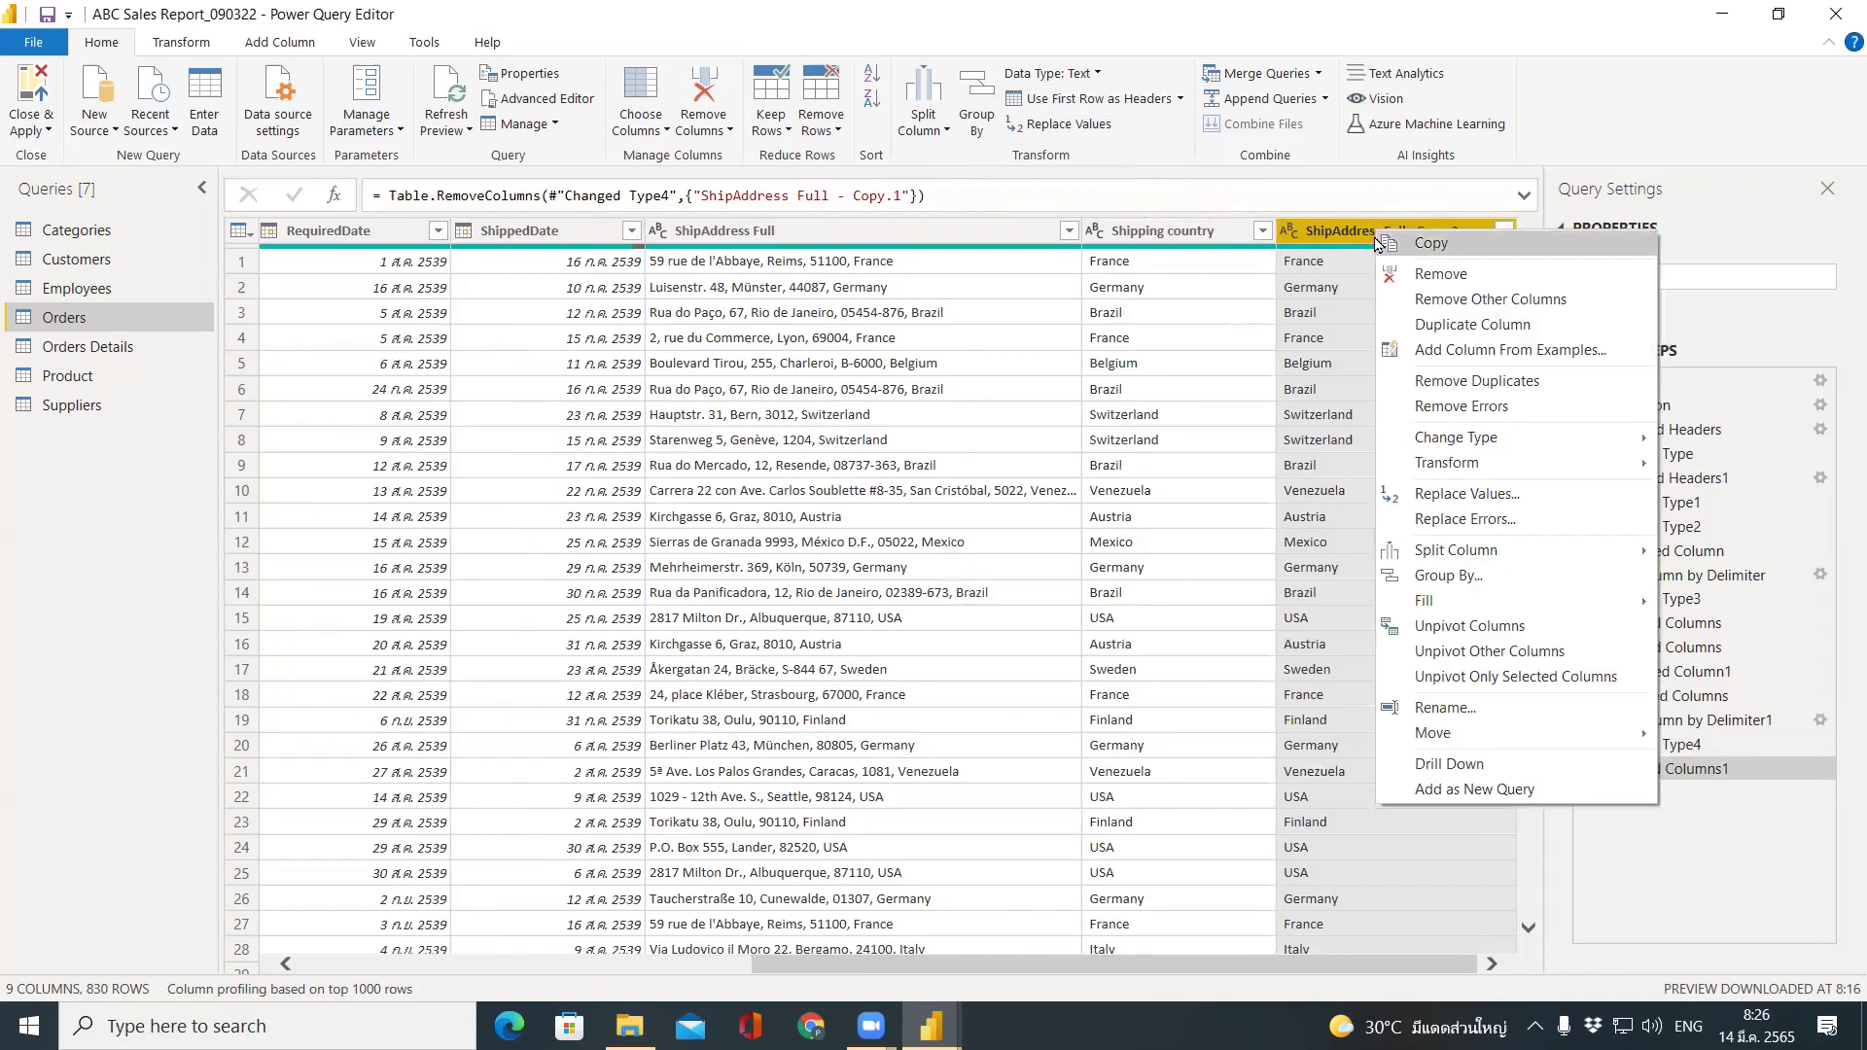
pyautogui.click(1631, 707)
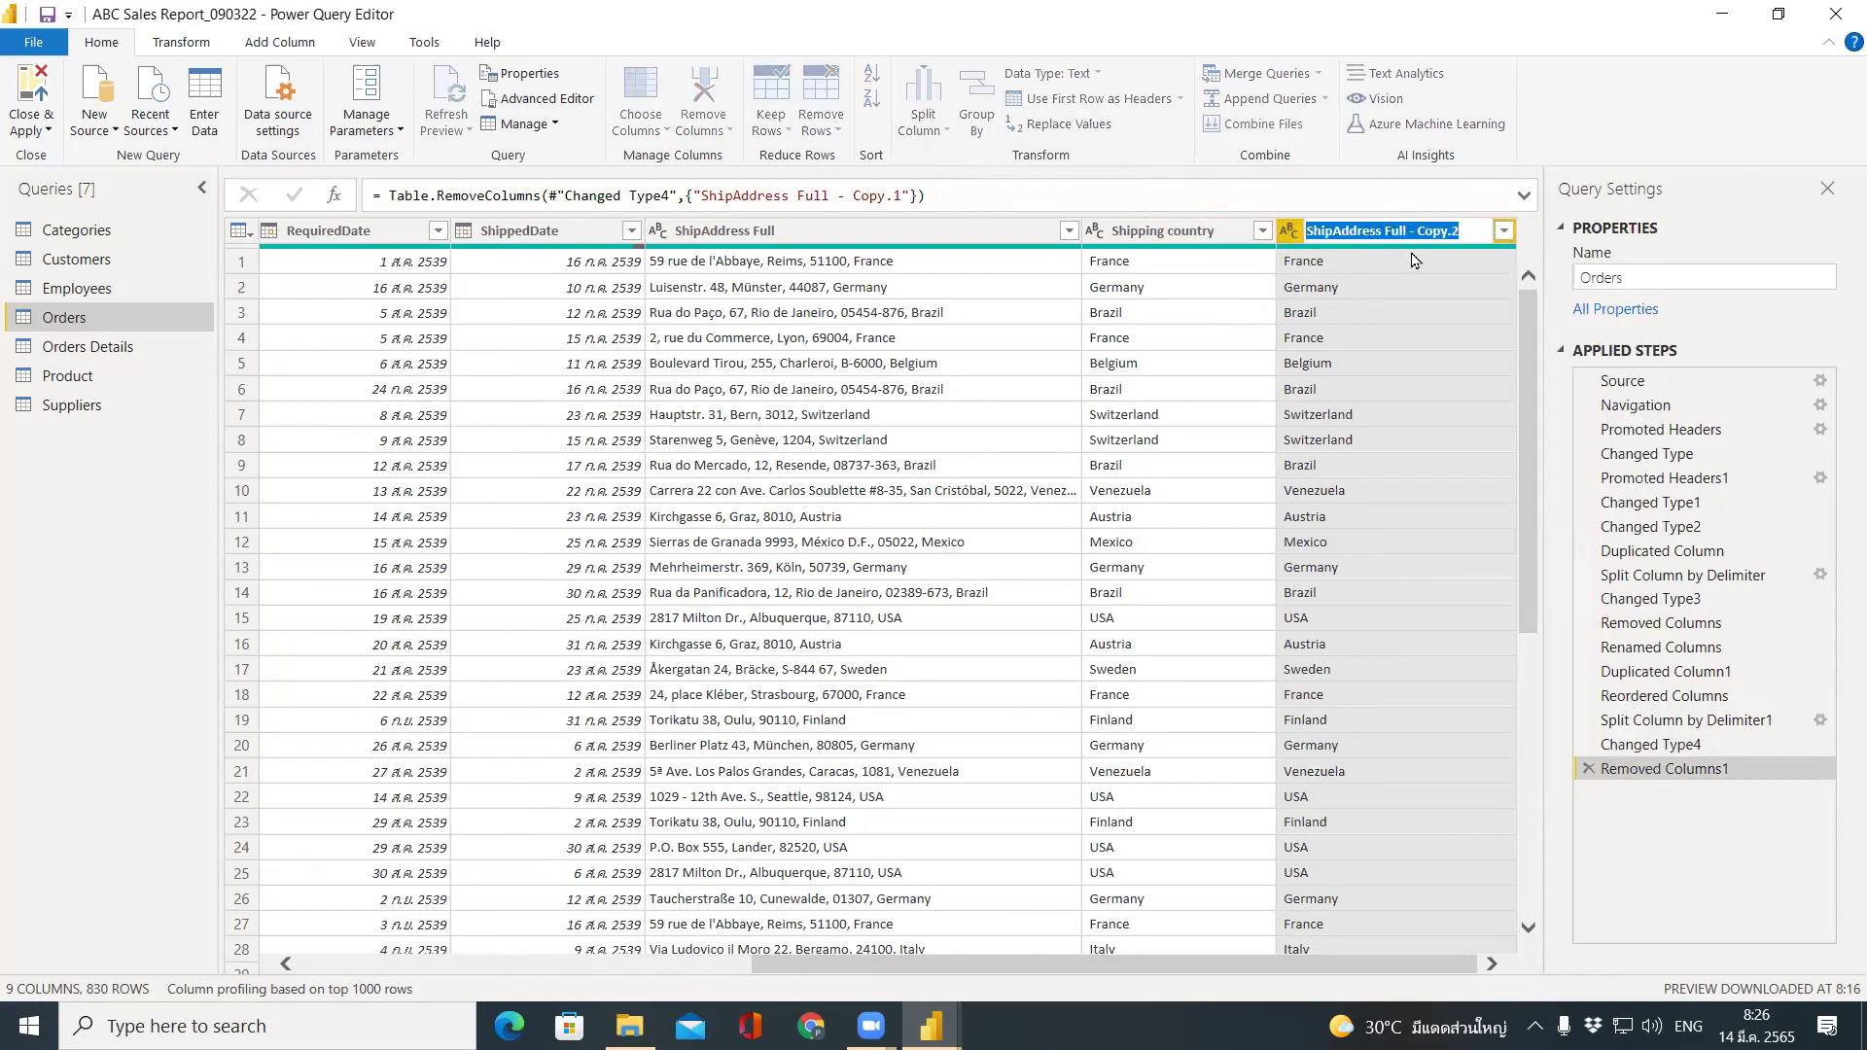
pyautogui.press('Return')
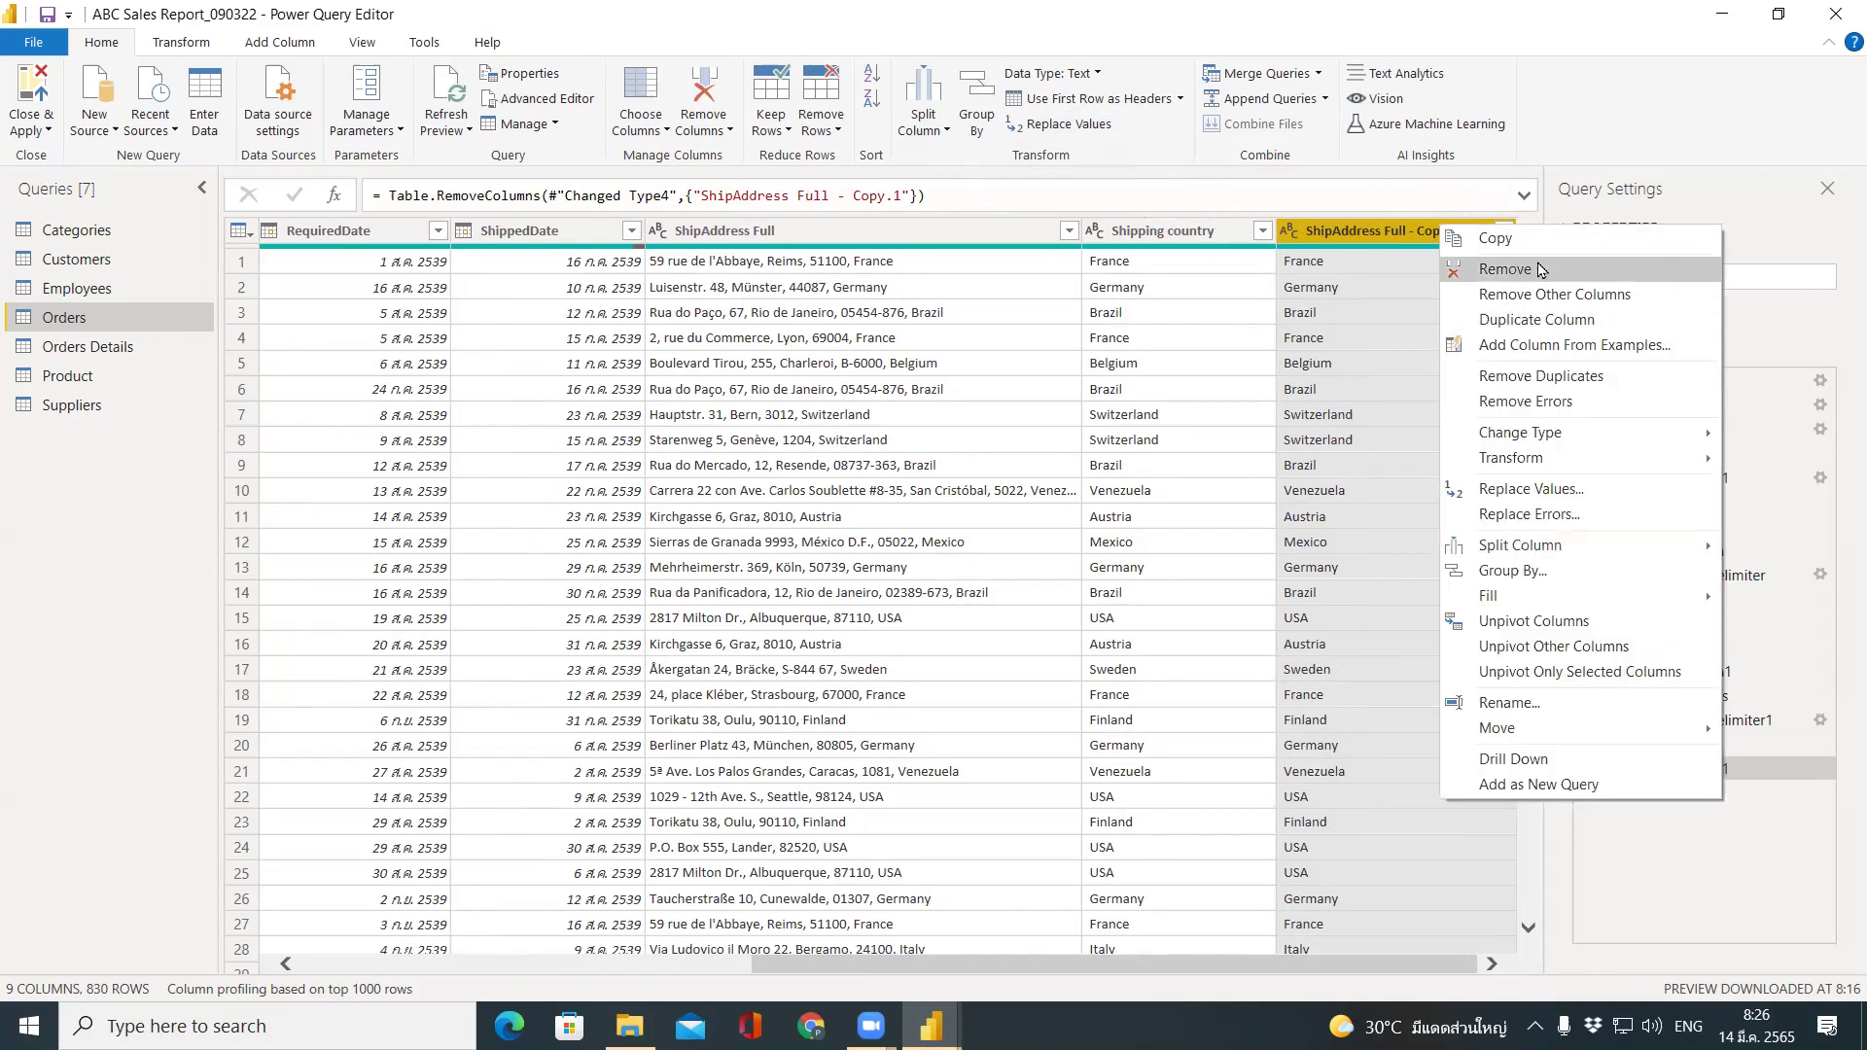
pyautogui.click(1539, 270)
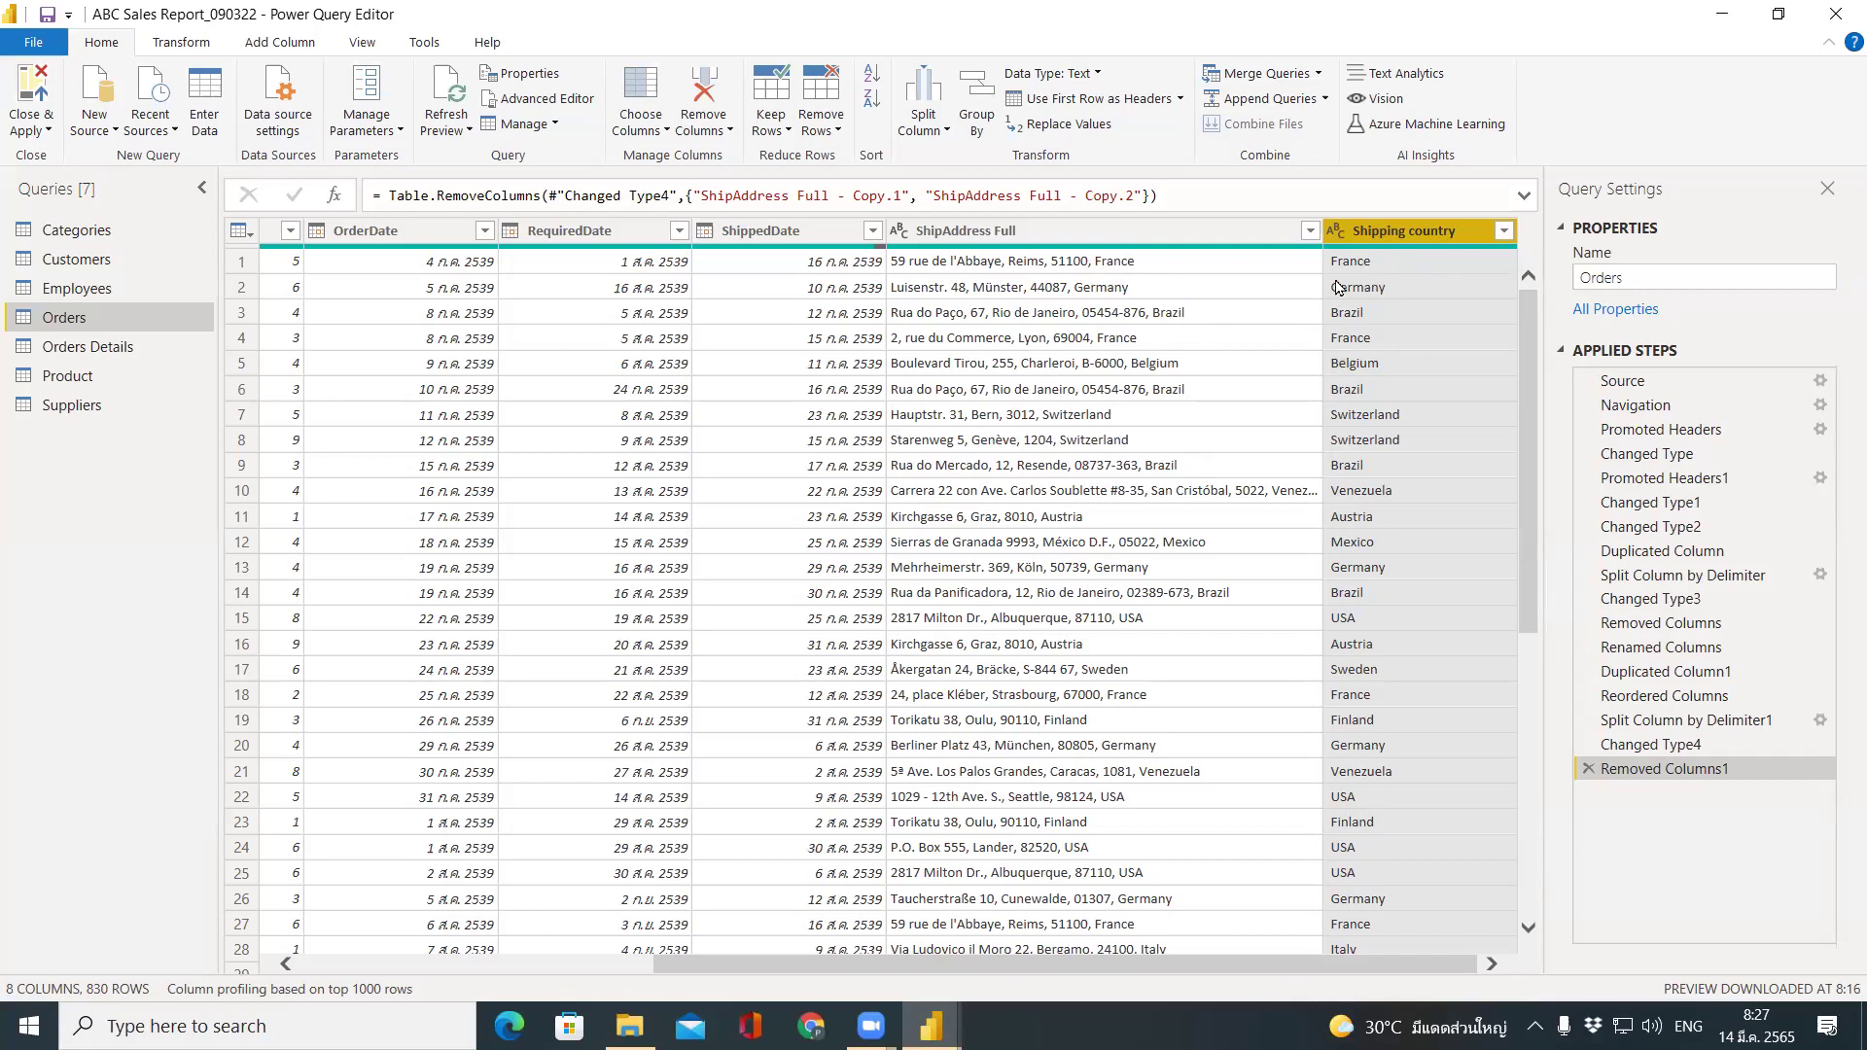
# Duplicate the Shipping country column in the Orders query.
pyautogui.rightClick(1364, 234)
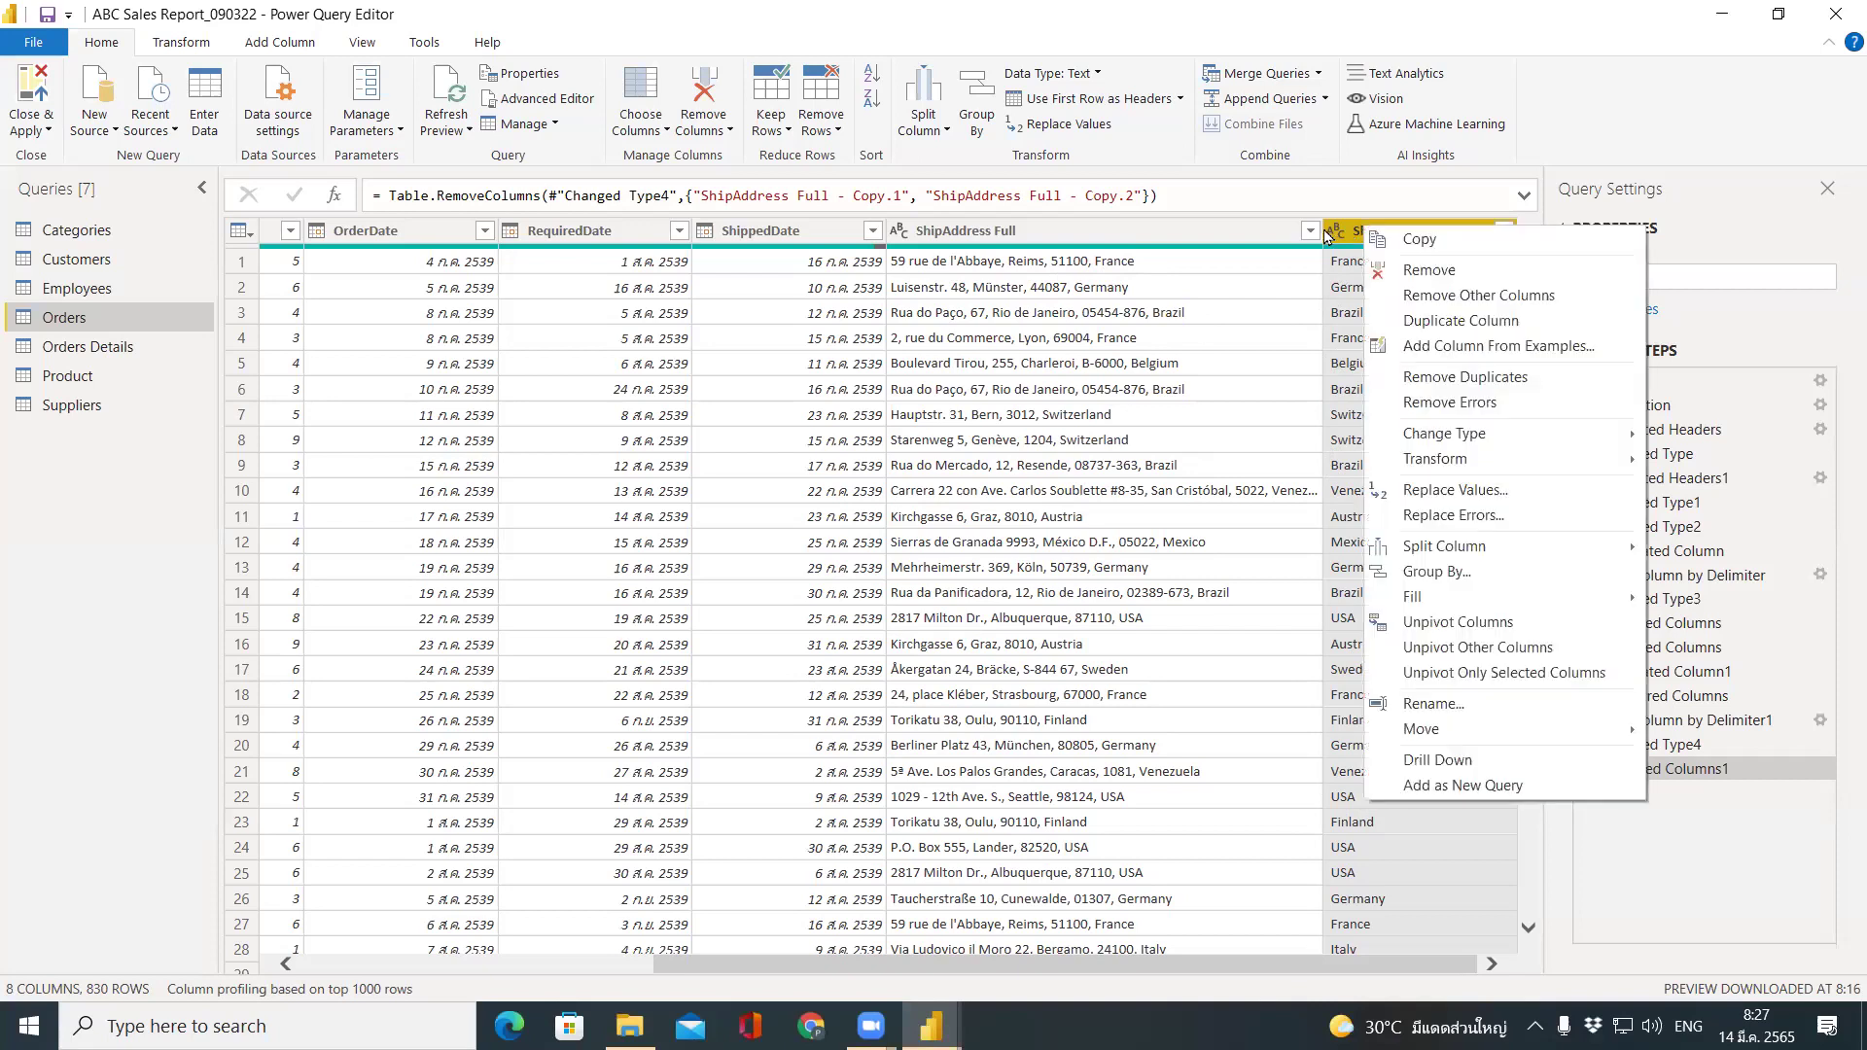
pyautogui.click(1332, 236)
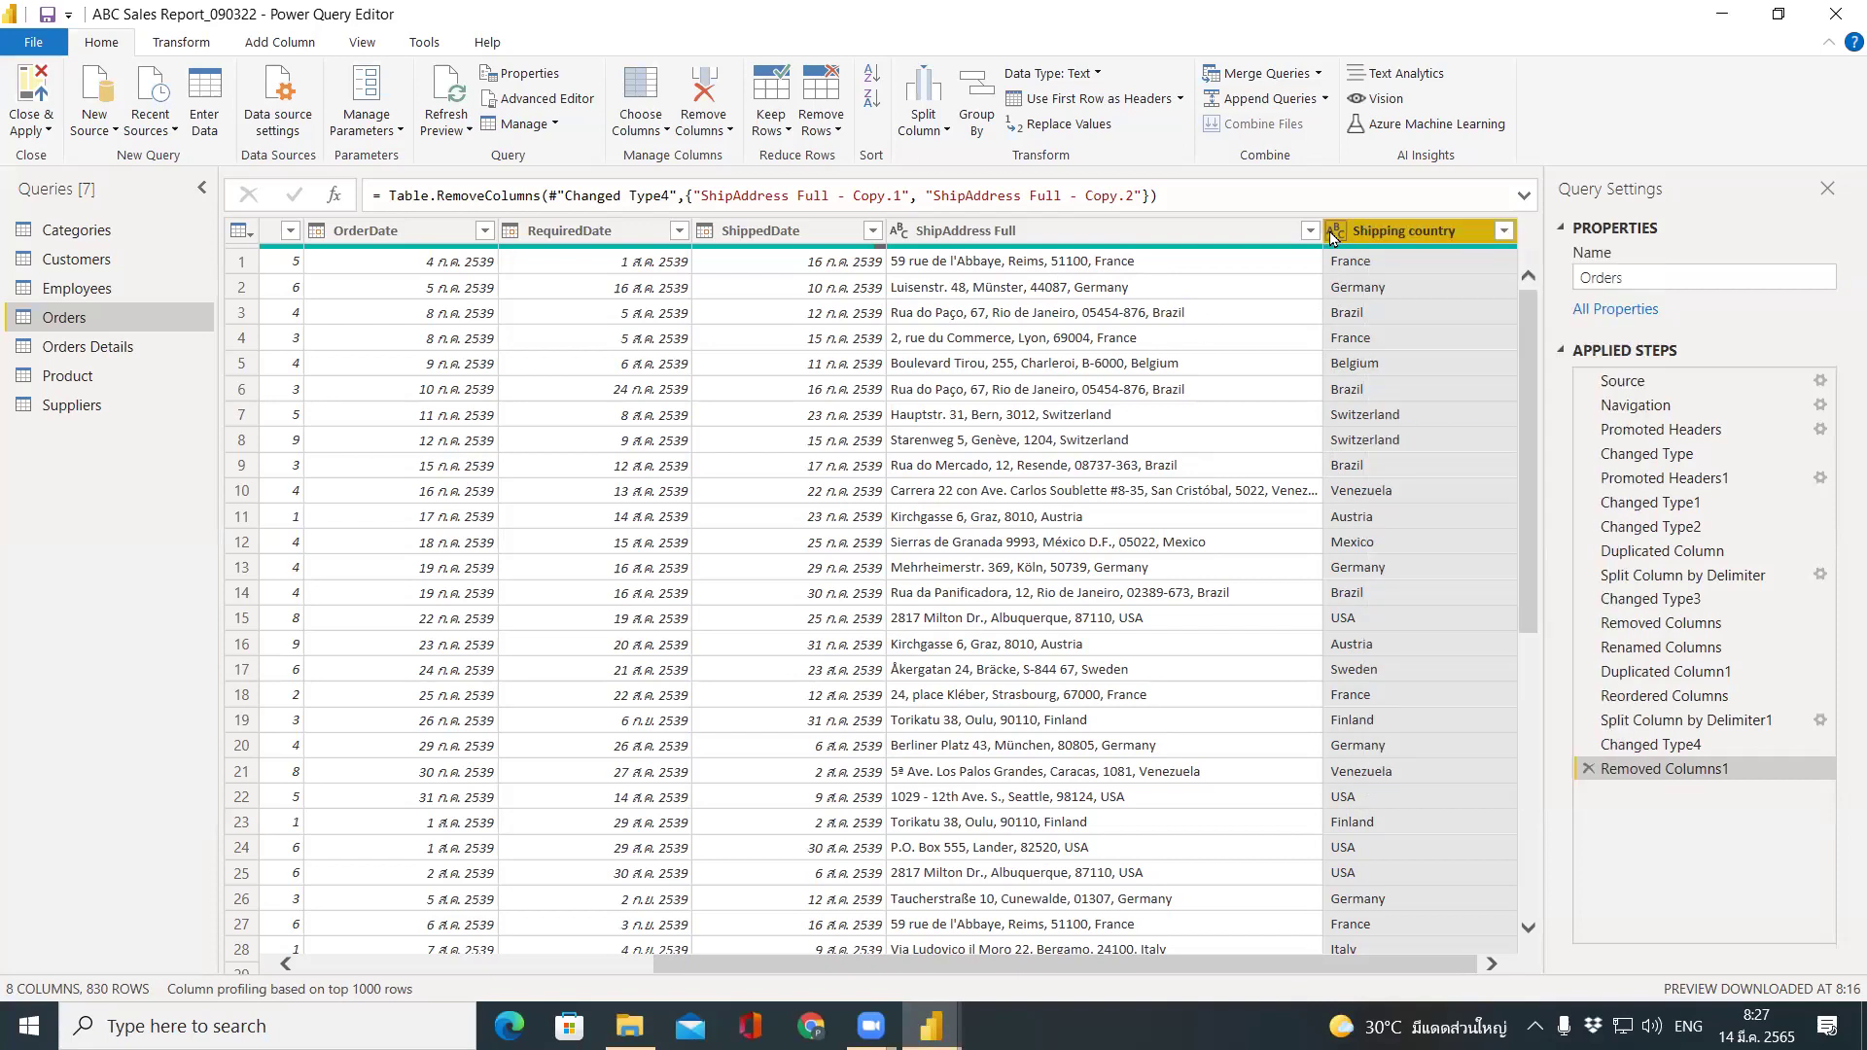
pyautogui.click(1334, 231)
pyautogui.click(1371, 226)
pyautogui.rightClick(1365, 229)
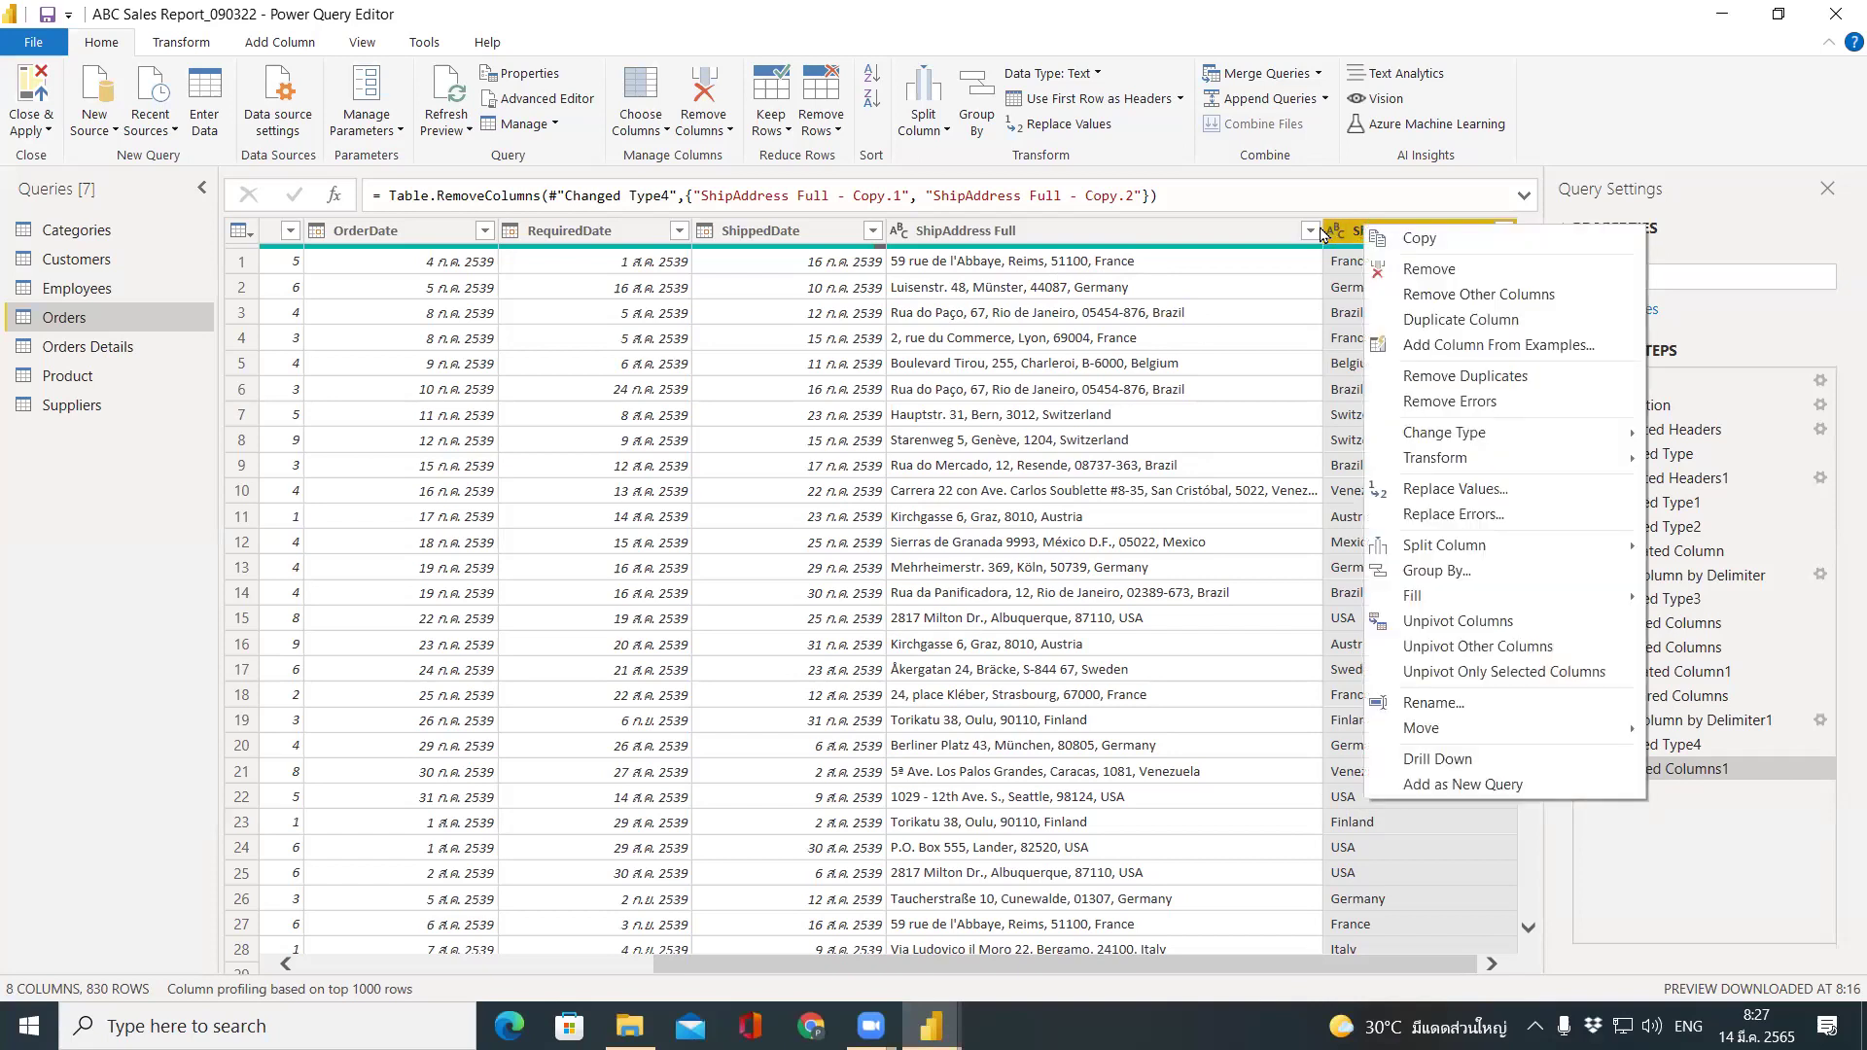
pyautogui.click(1383, 316)
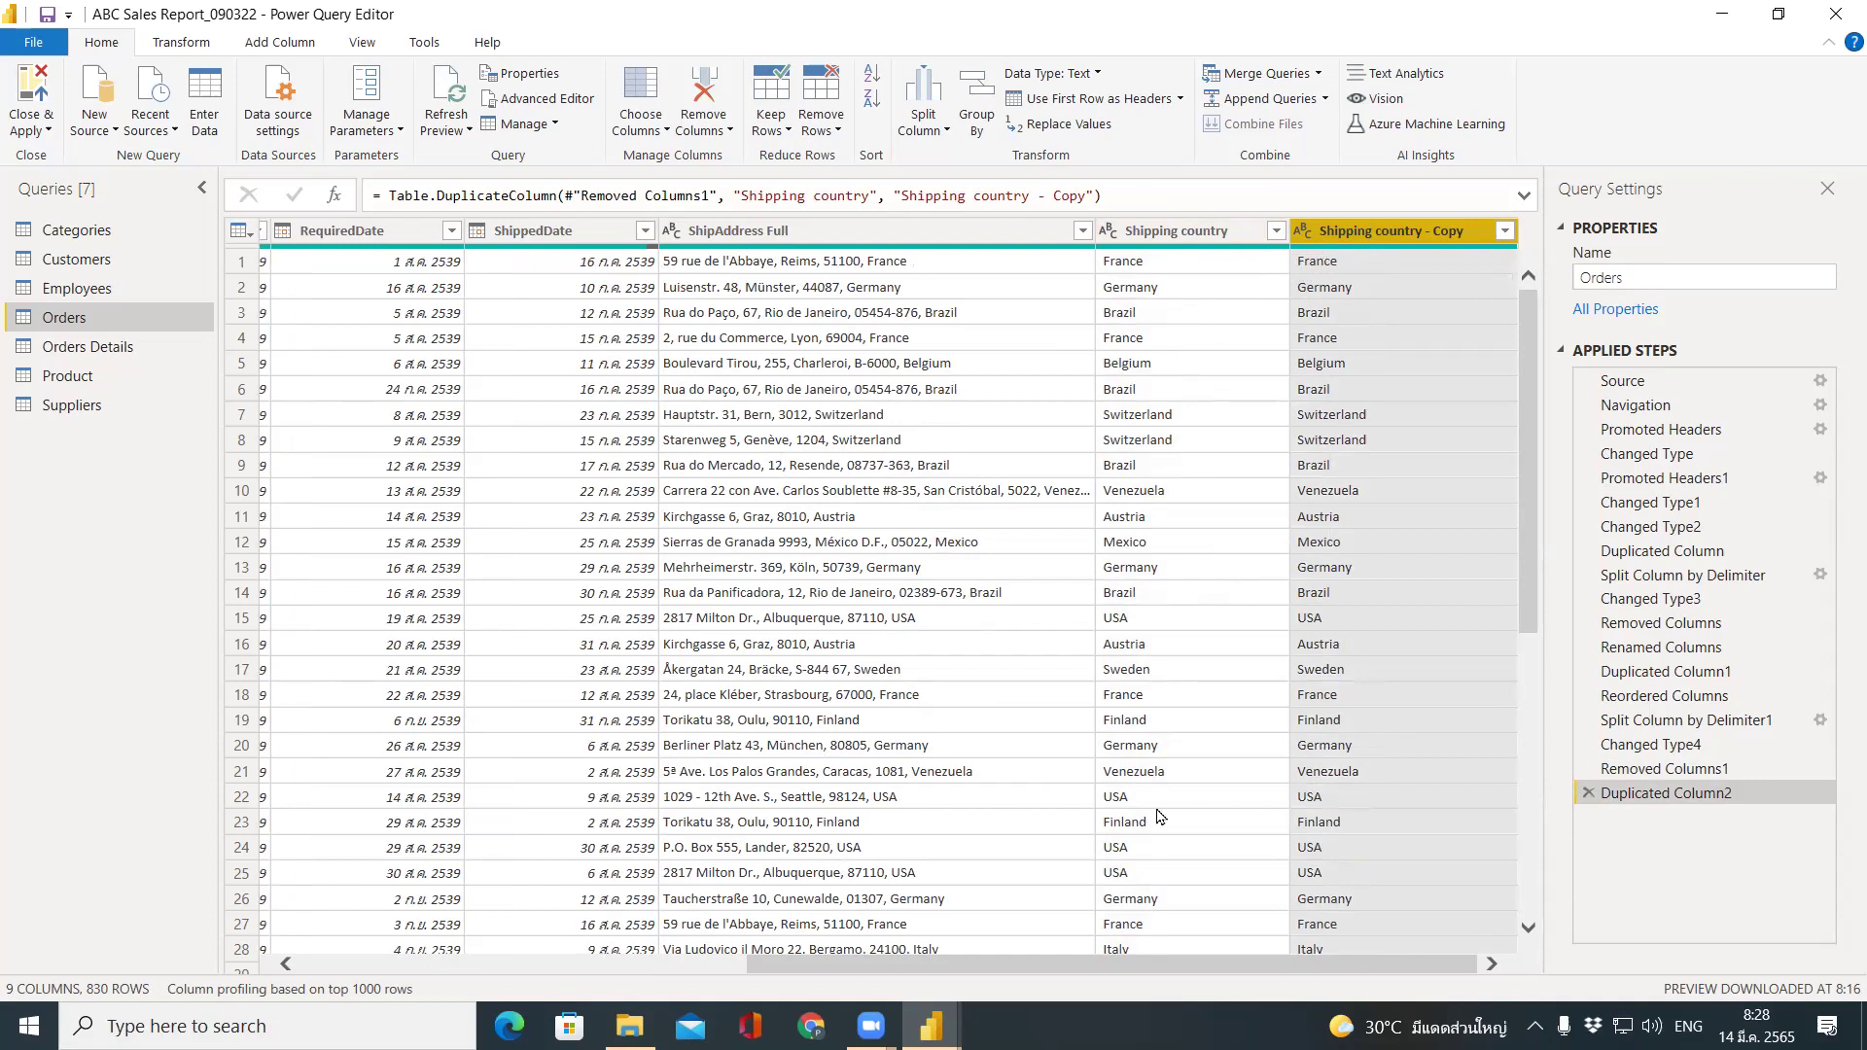
pyautogui.click(1029, 389)
pyautogui.write('trim')
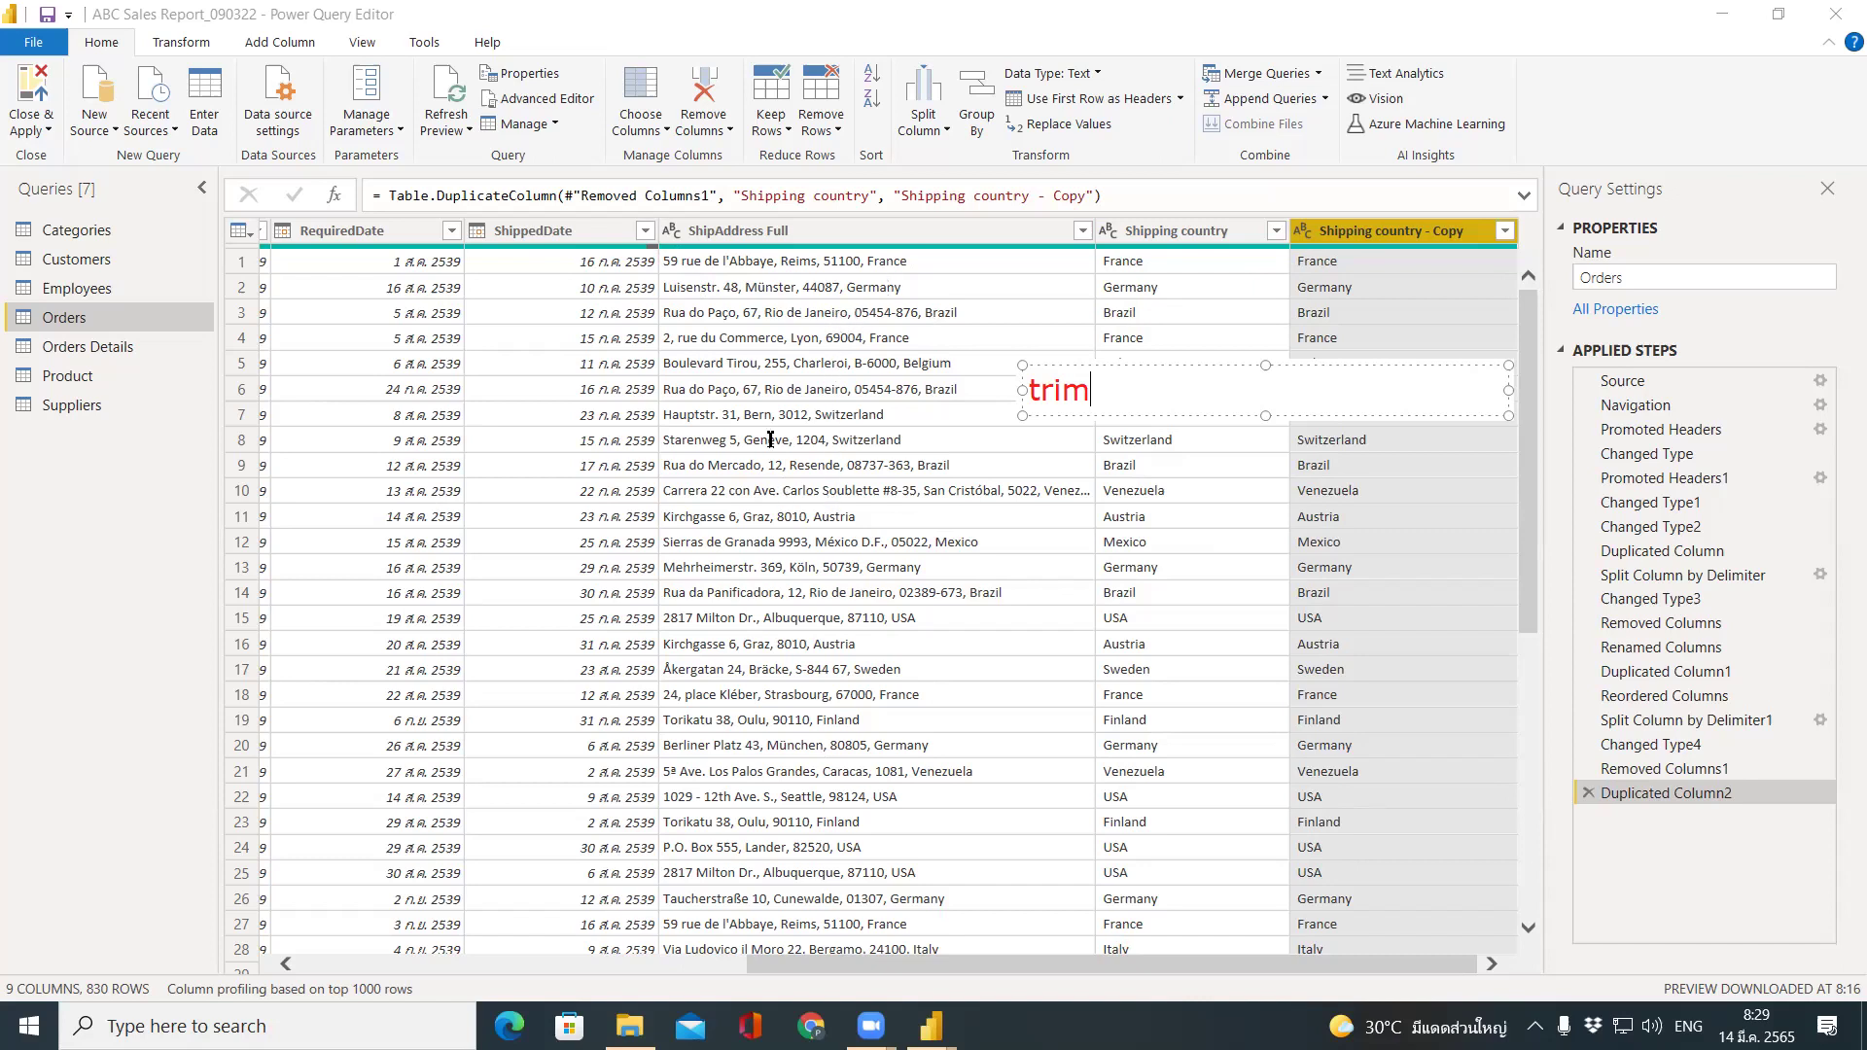
pyautogui.click(657, 364)
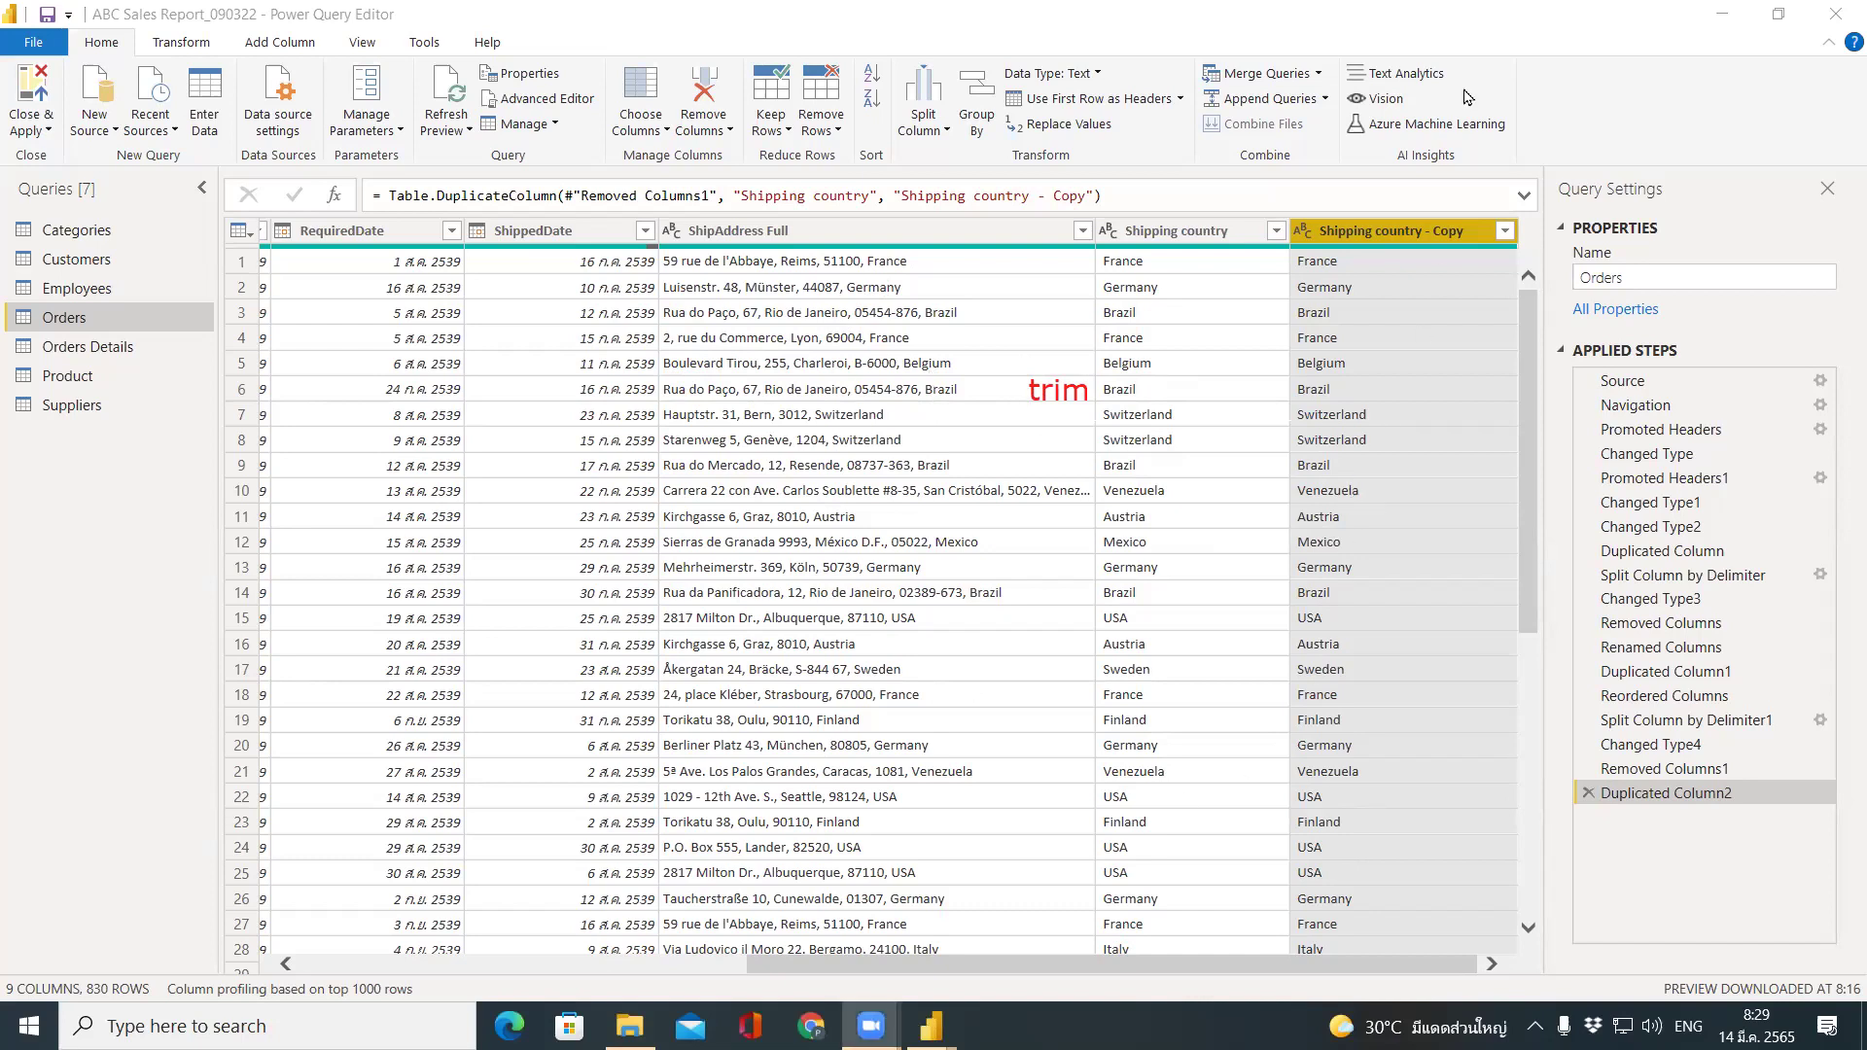
# Try the Trim transformation on the Shipping country - Copy column, and delete the resulting Trimmed Text step.
pyautogui.rightClick(1405, 232)
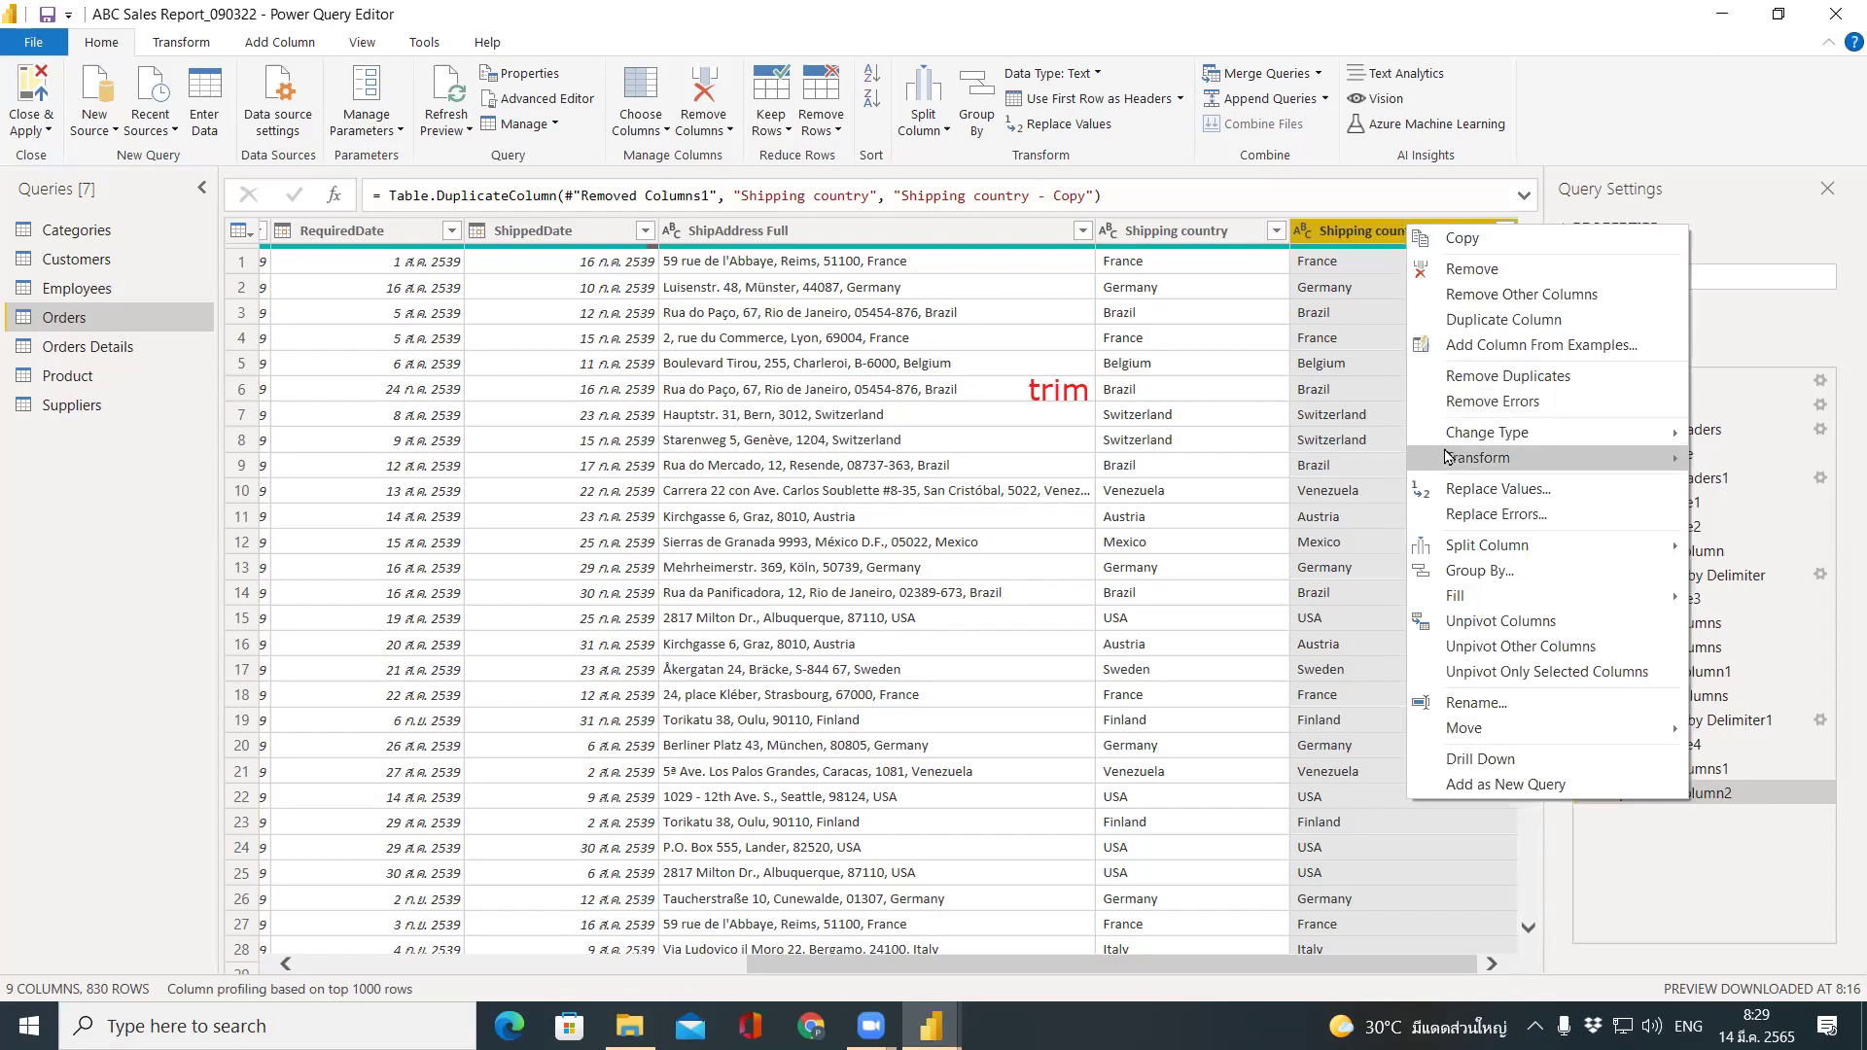
pyautogui.moveTo(1442, 458)
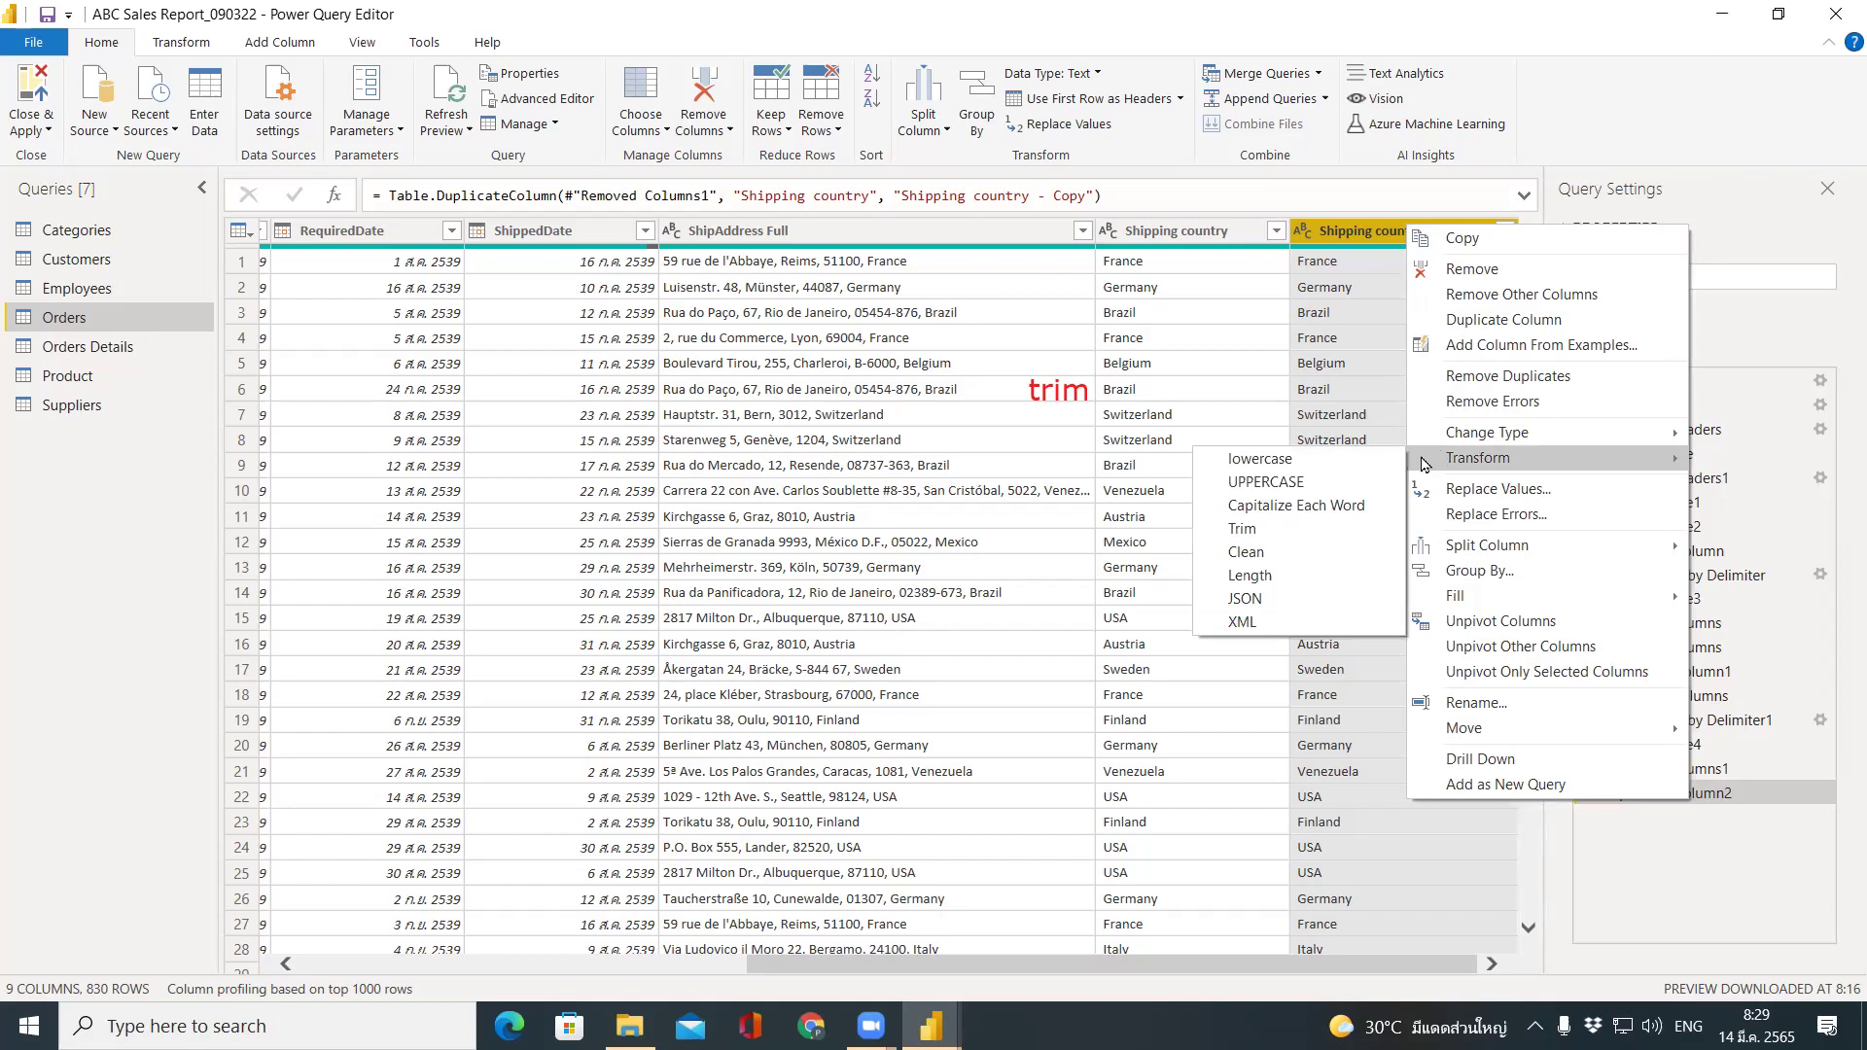
pyautogui.click(1342, 544)
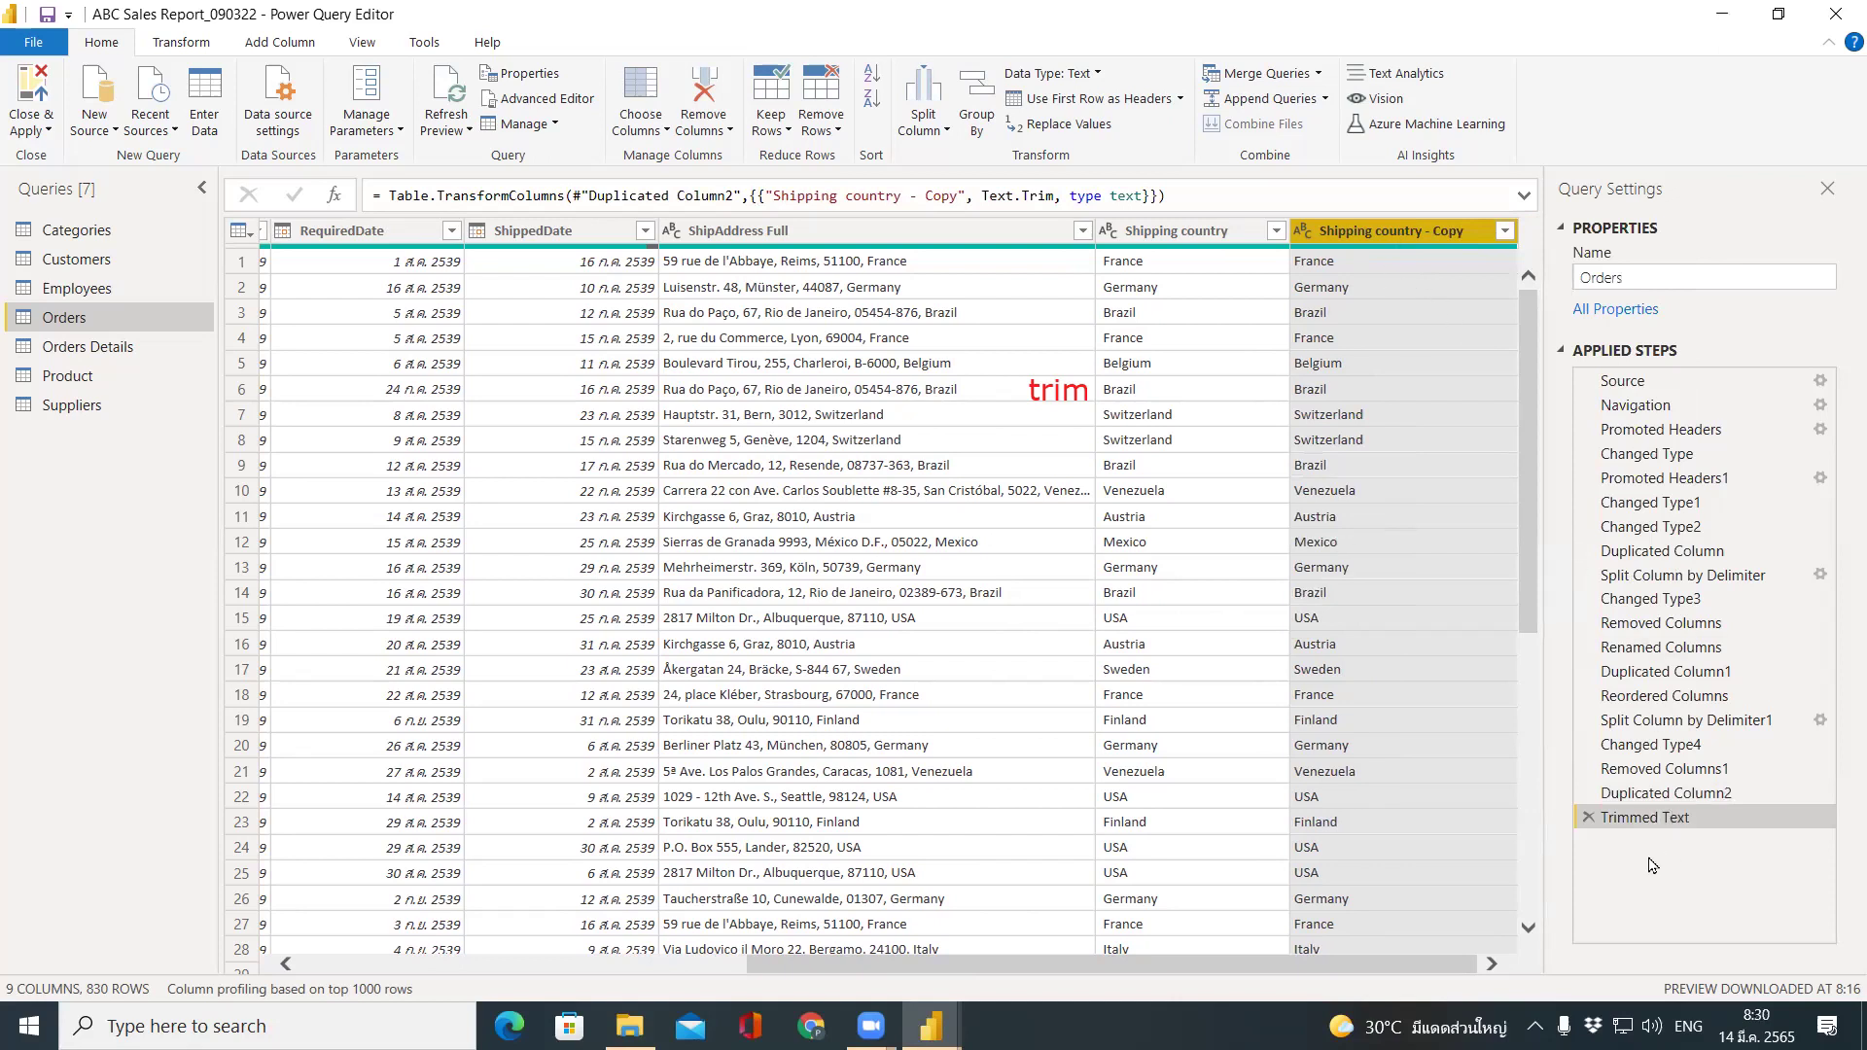
pyautogui.click(1588, 817)
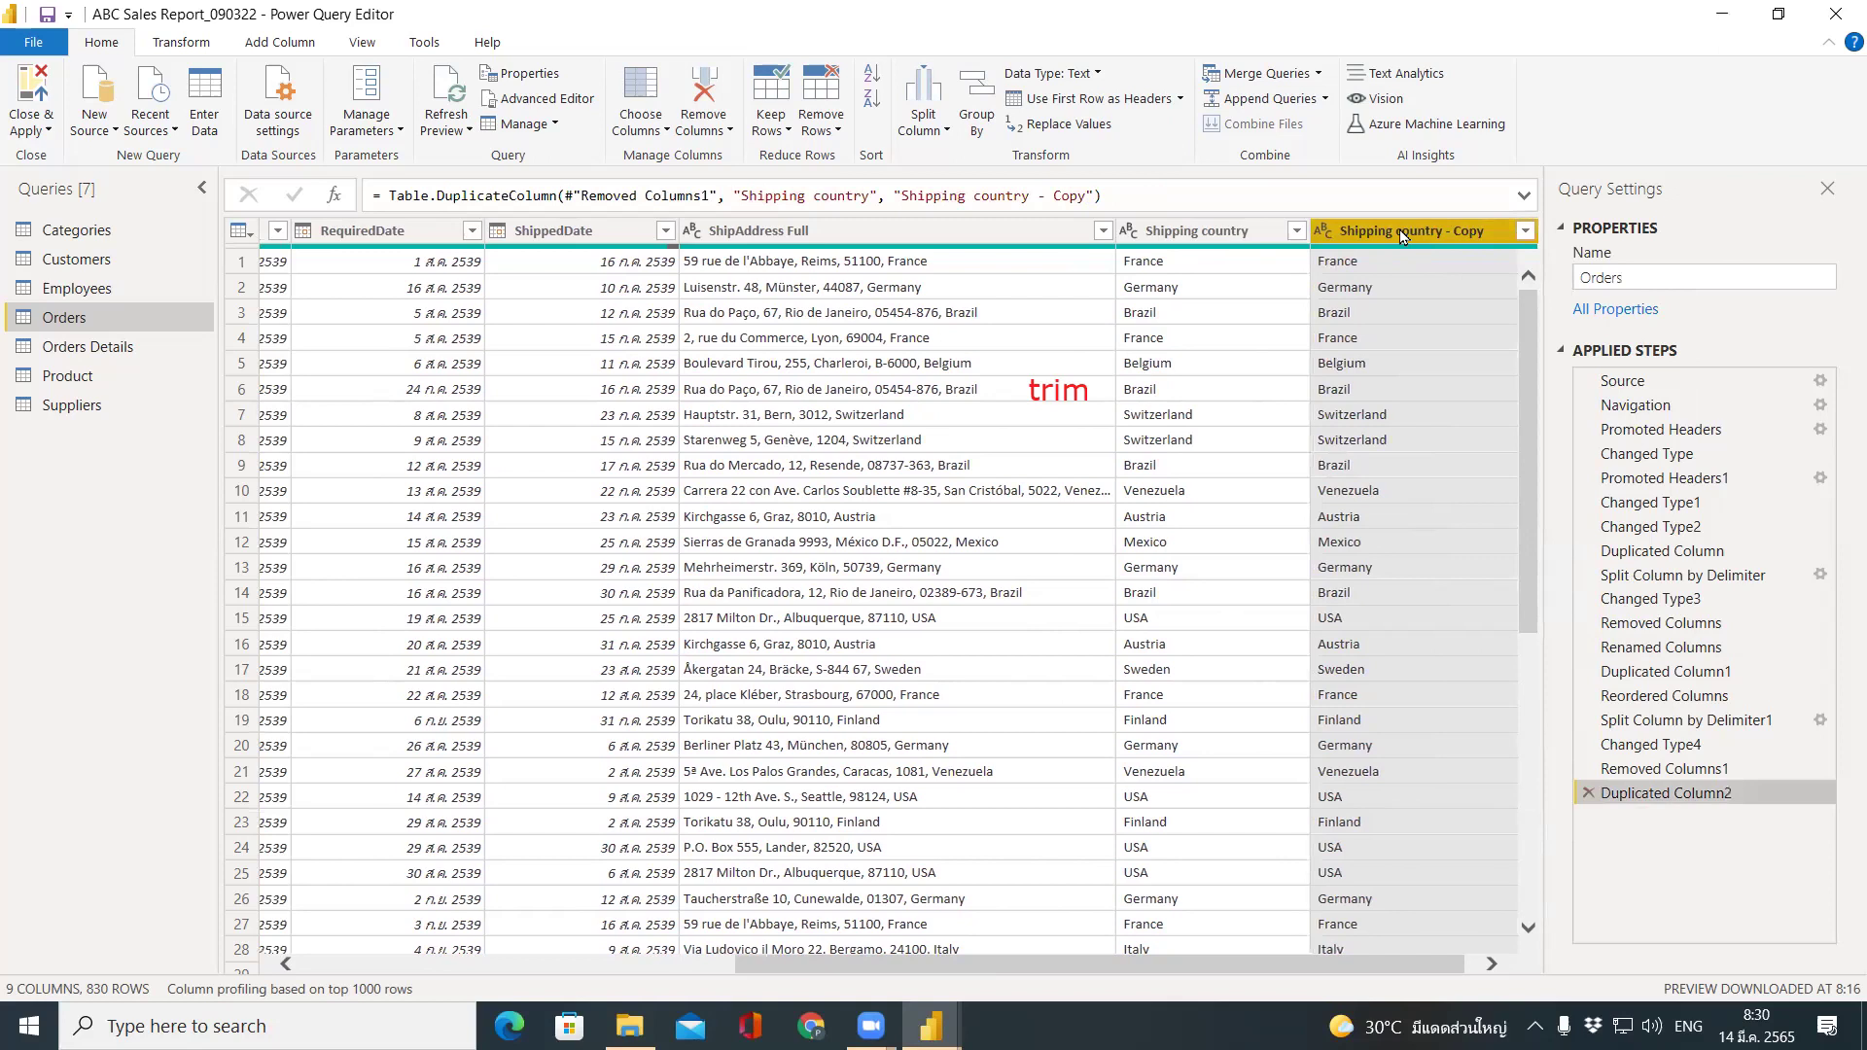
# Trim the surrounding spaces from the text in the Shipping country - Copy column.
pyautogui.rightClick(1401, 234)
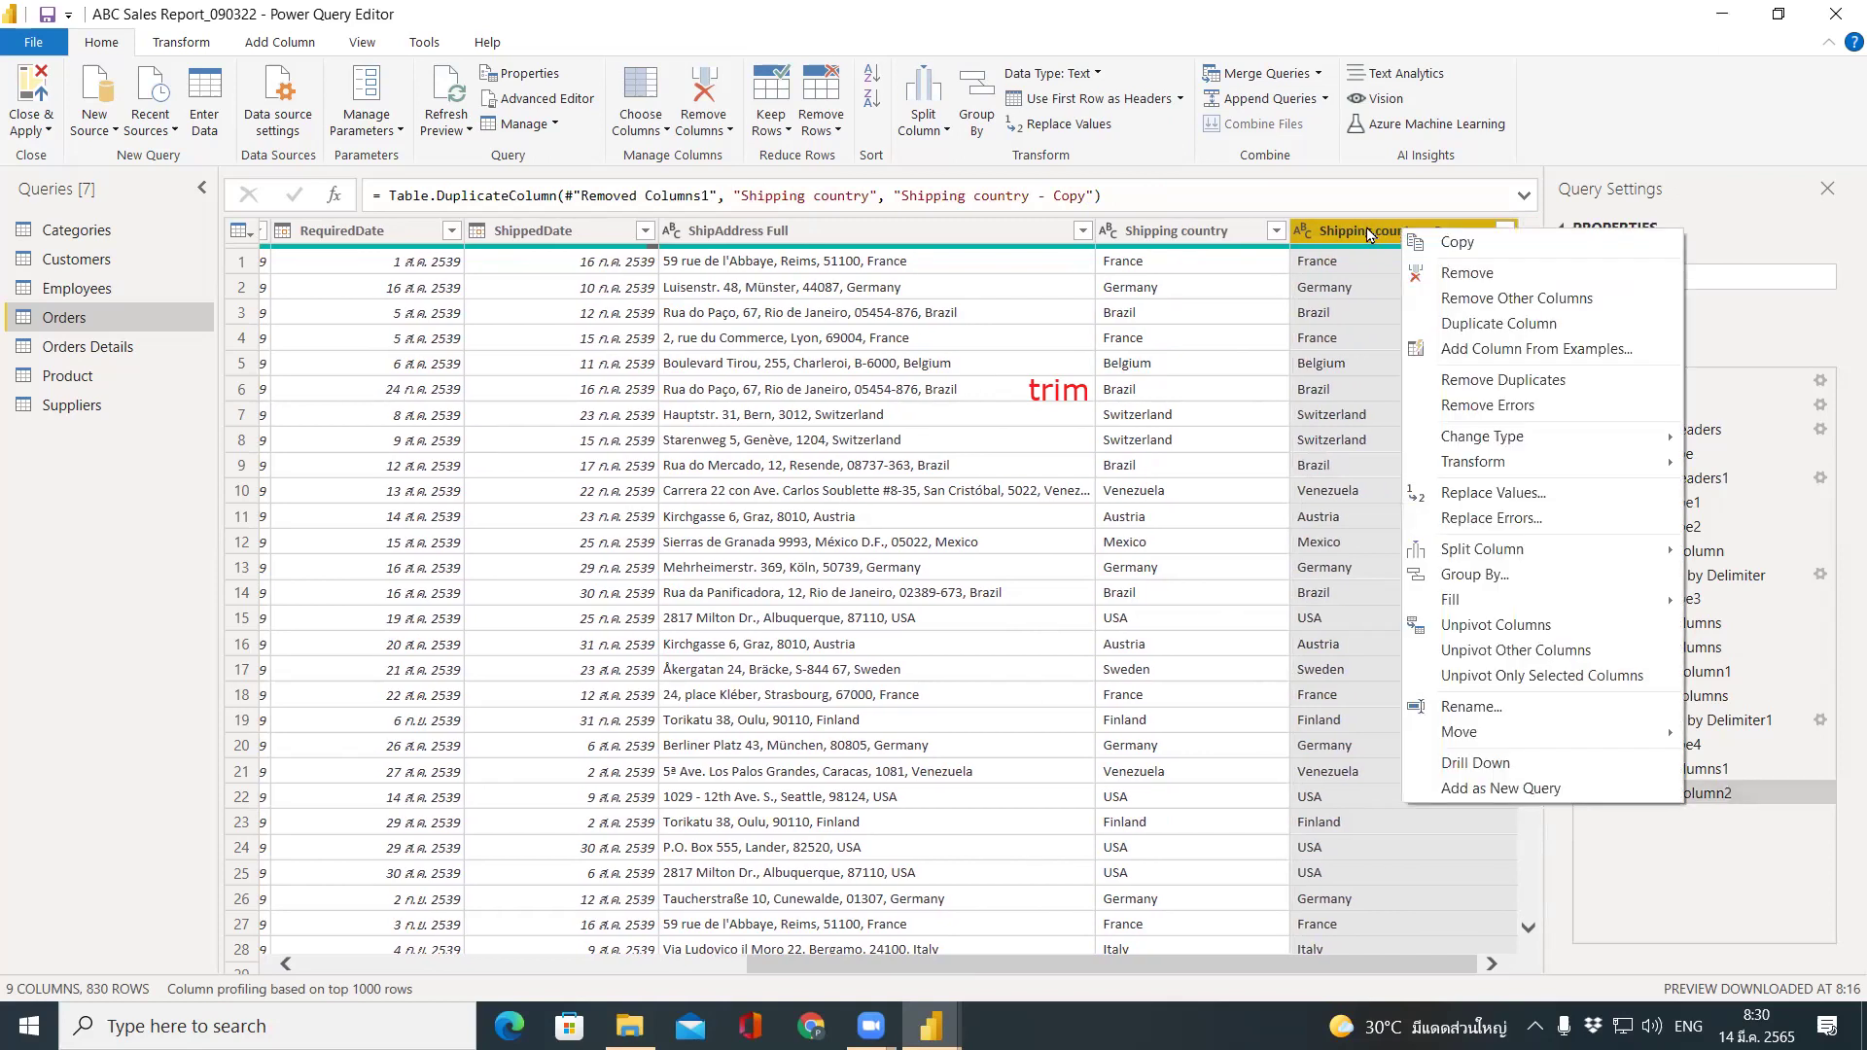
pyautogui.moveTo(1524, 459)
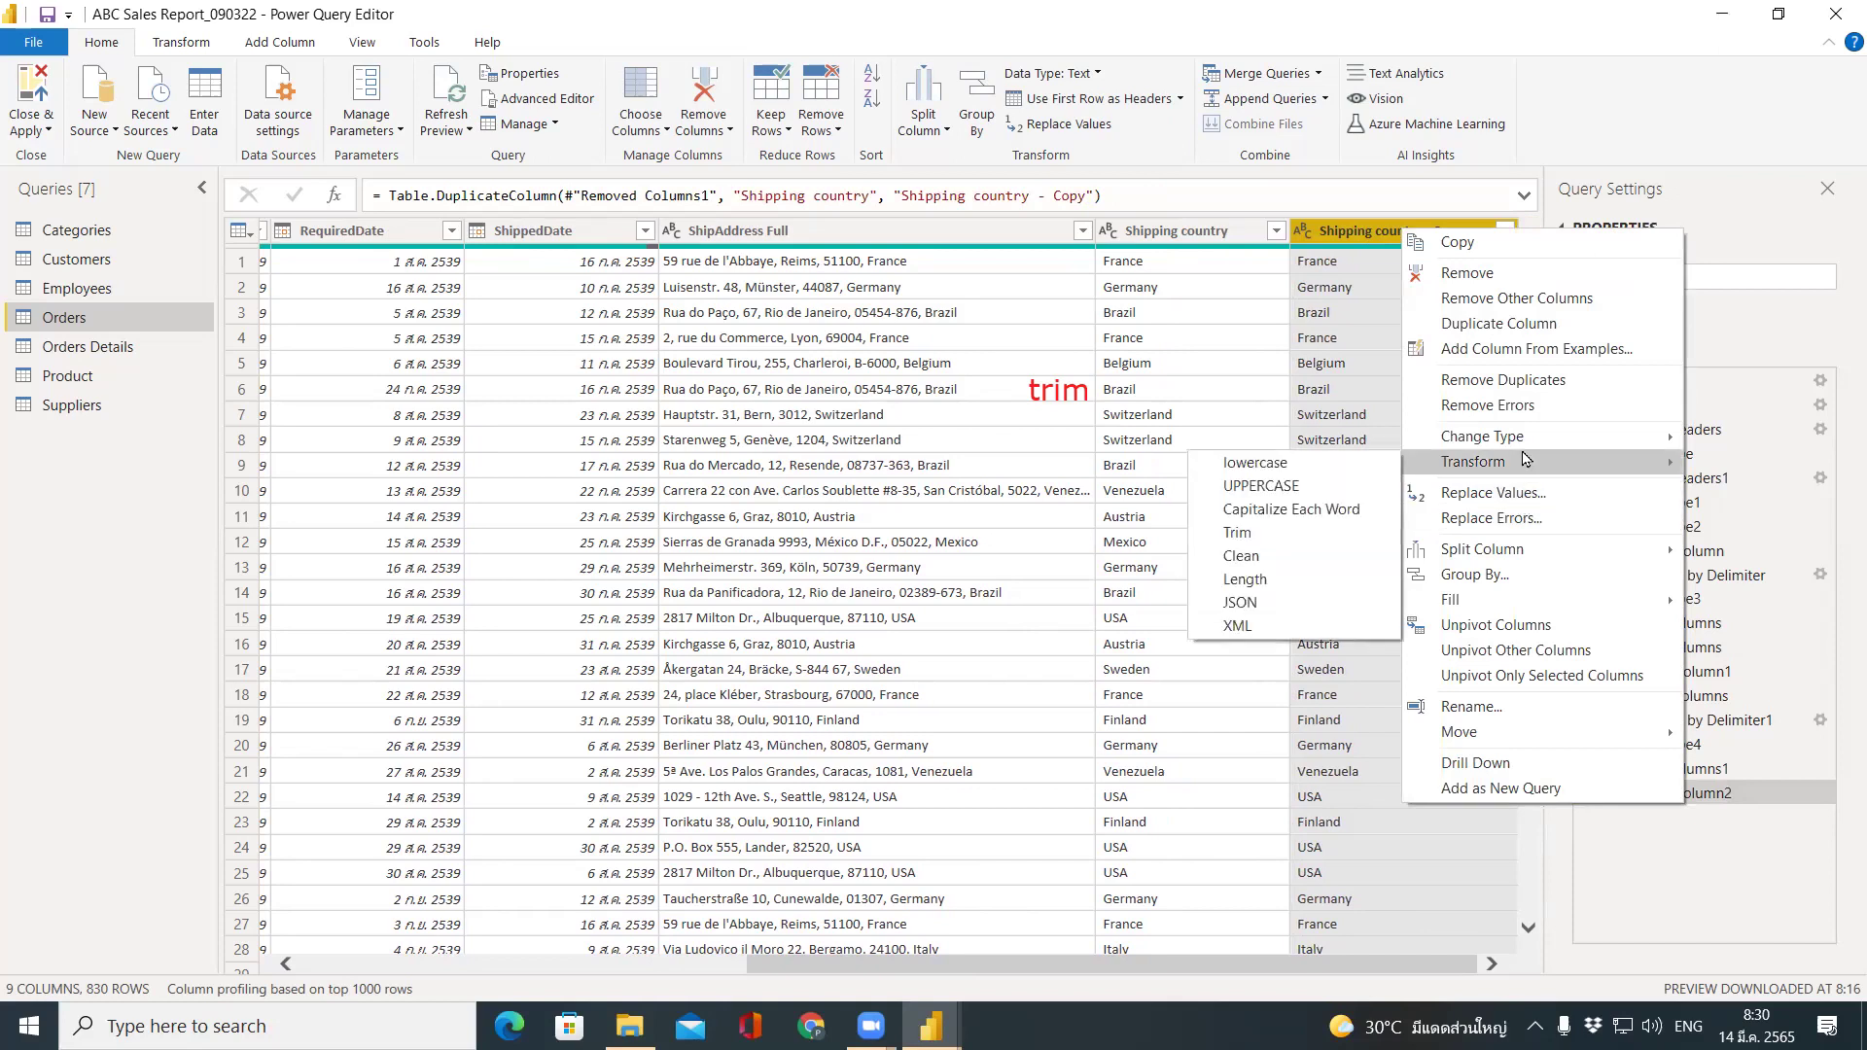
pyautogui.click(1352, 534)
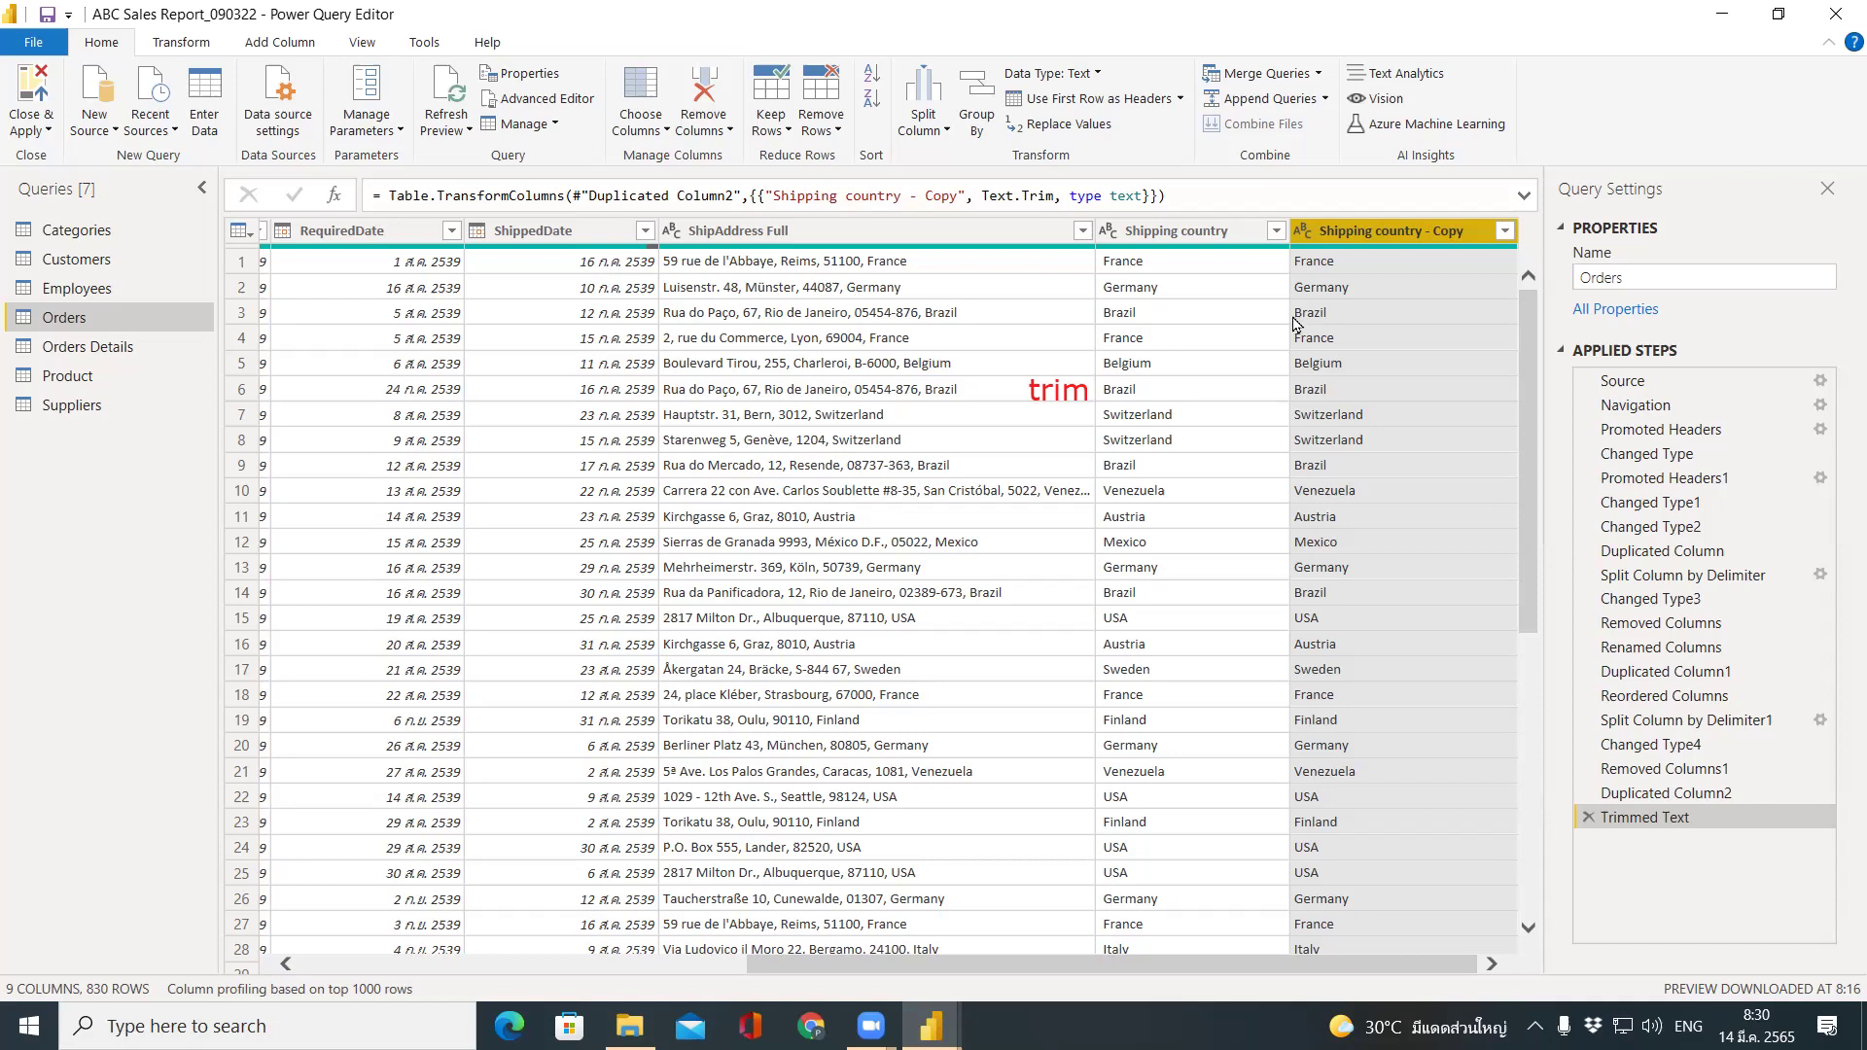
# Remove the original untrimmed Shipping country column, keeping its trimmed copy.
pyautogui.click(1154, 234)
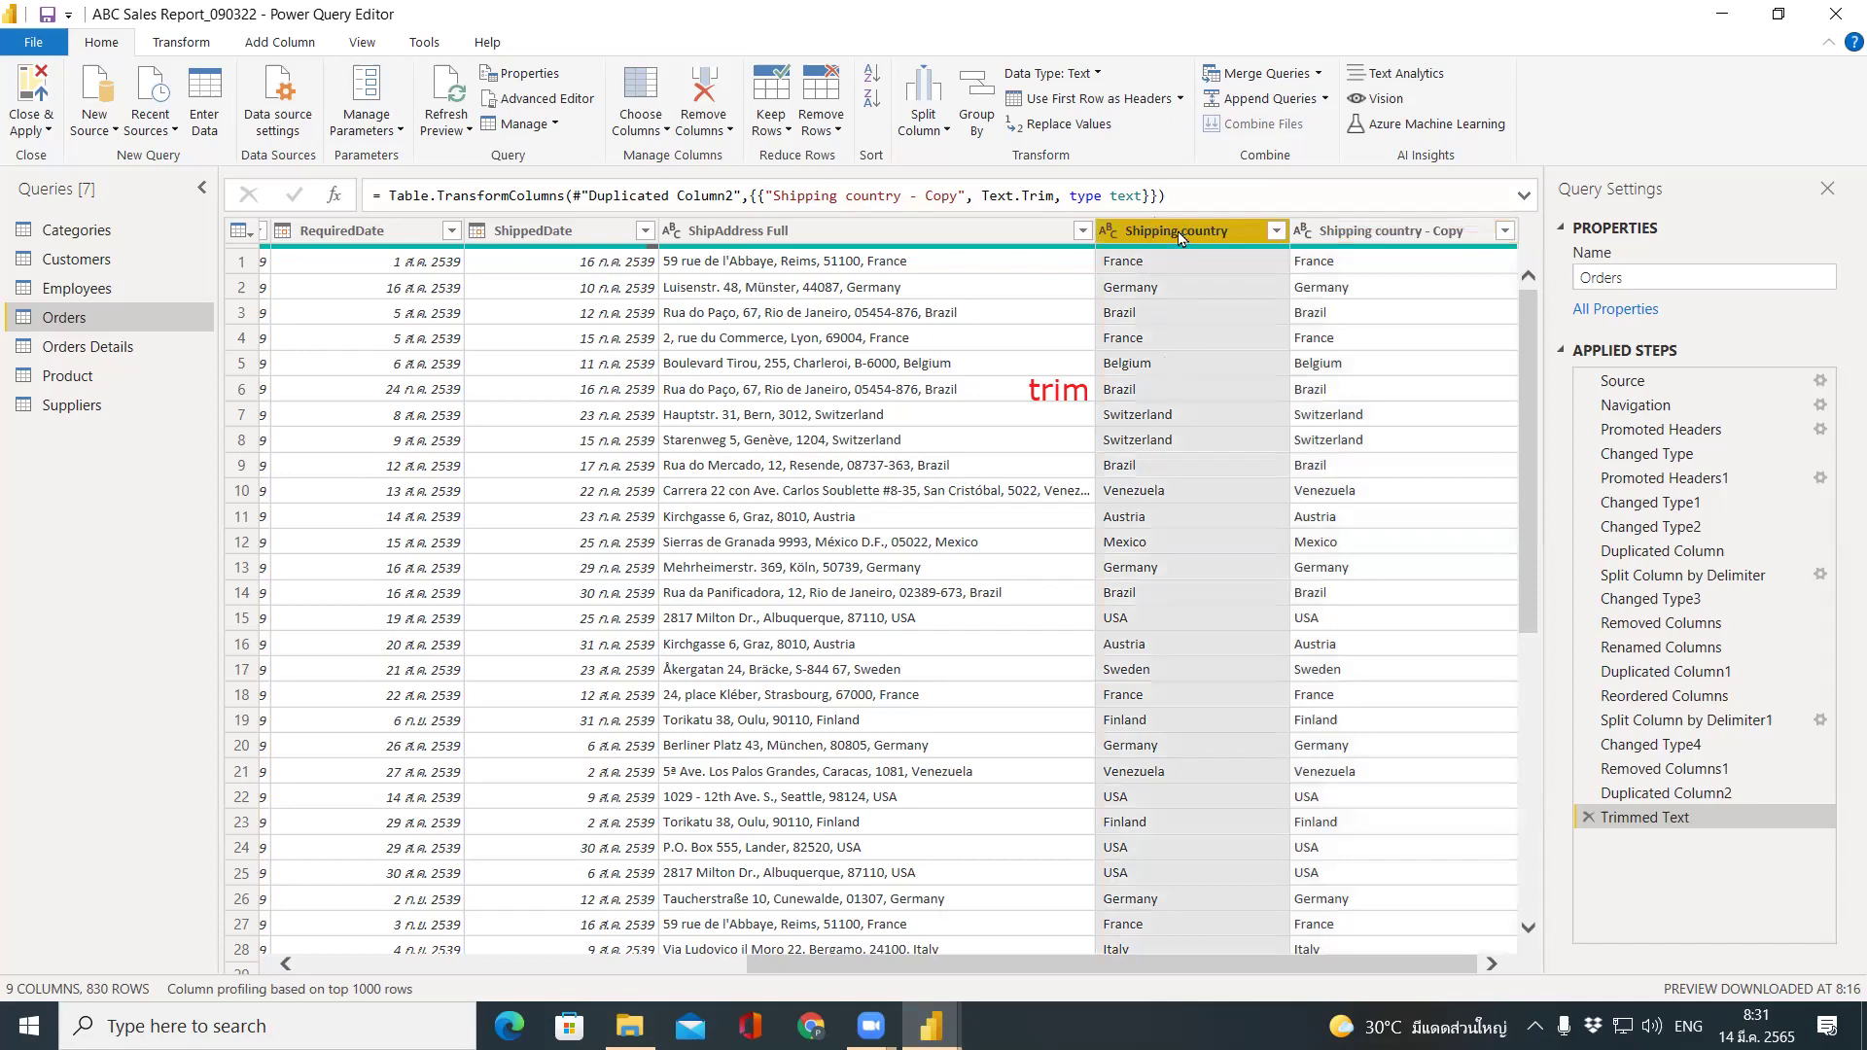
pyautogui.rightClick(1180, 236)
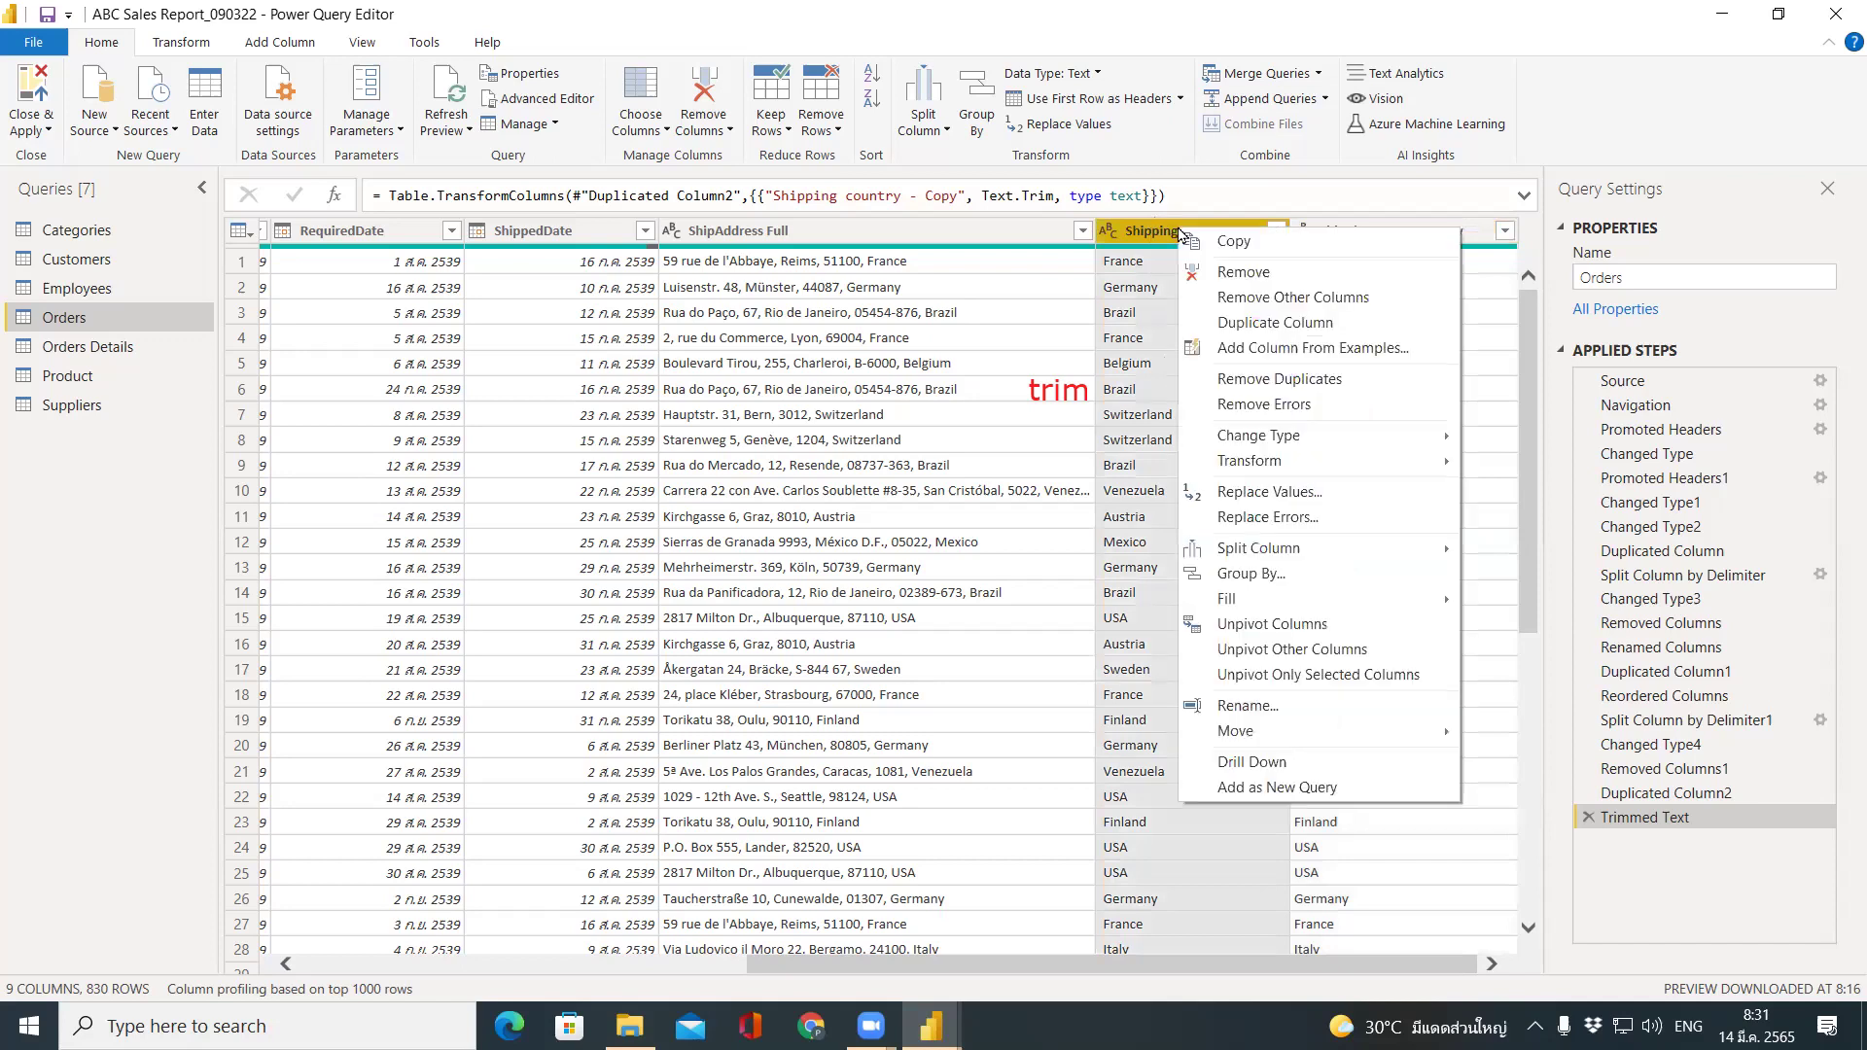
pyautogui.click(1226, 271)
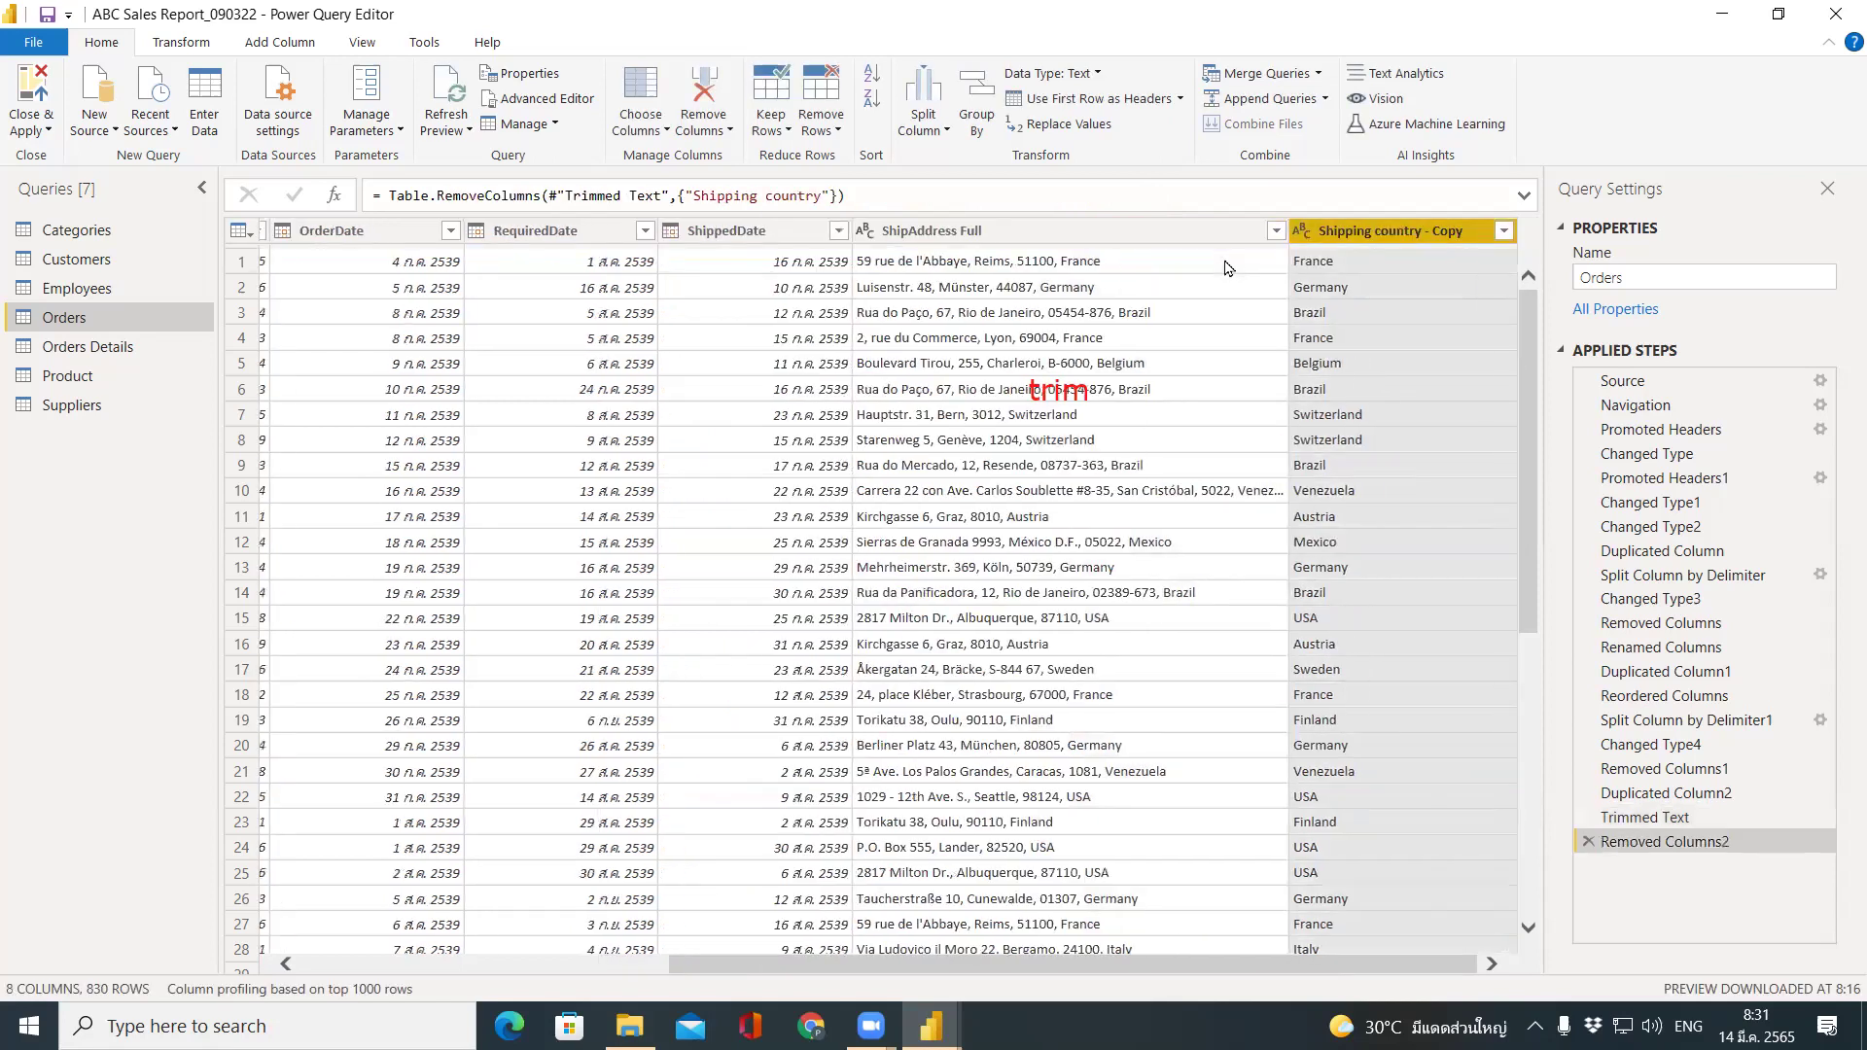
# Rename the Shipping country - Copy column to Shipping country, and close the query editor with the changes applied.
pyautogui.doubleClick(1420, 234)
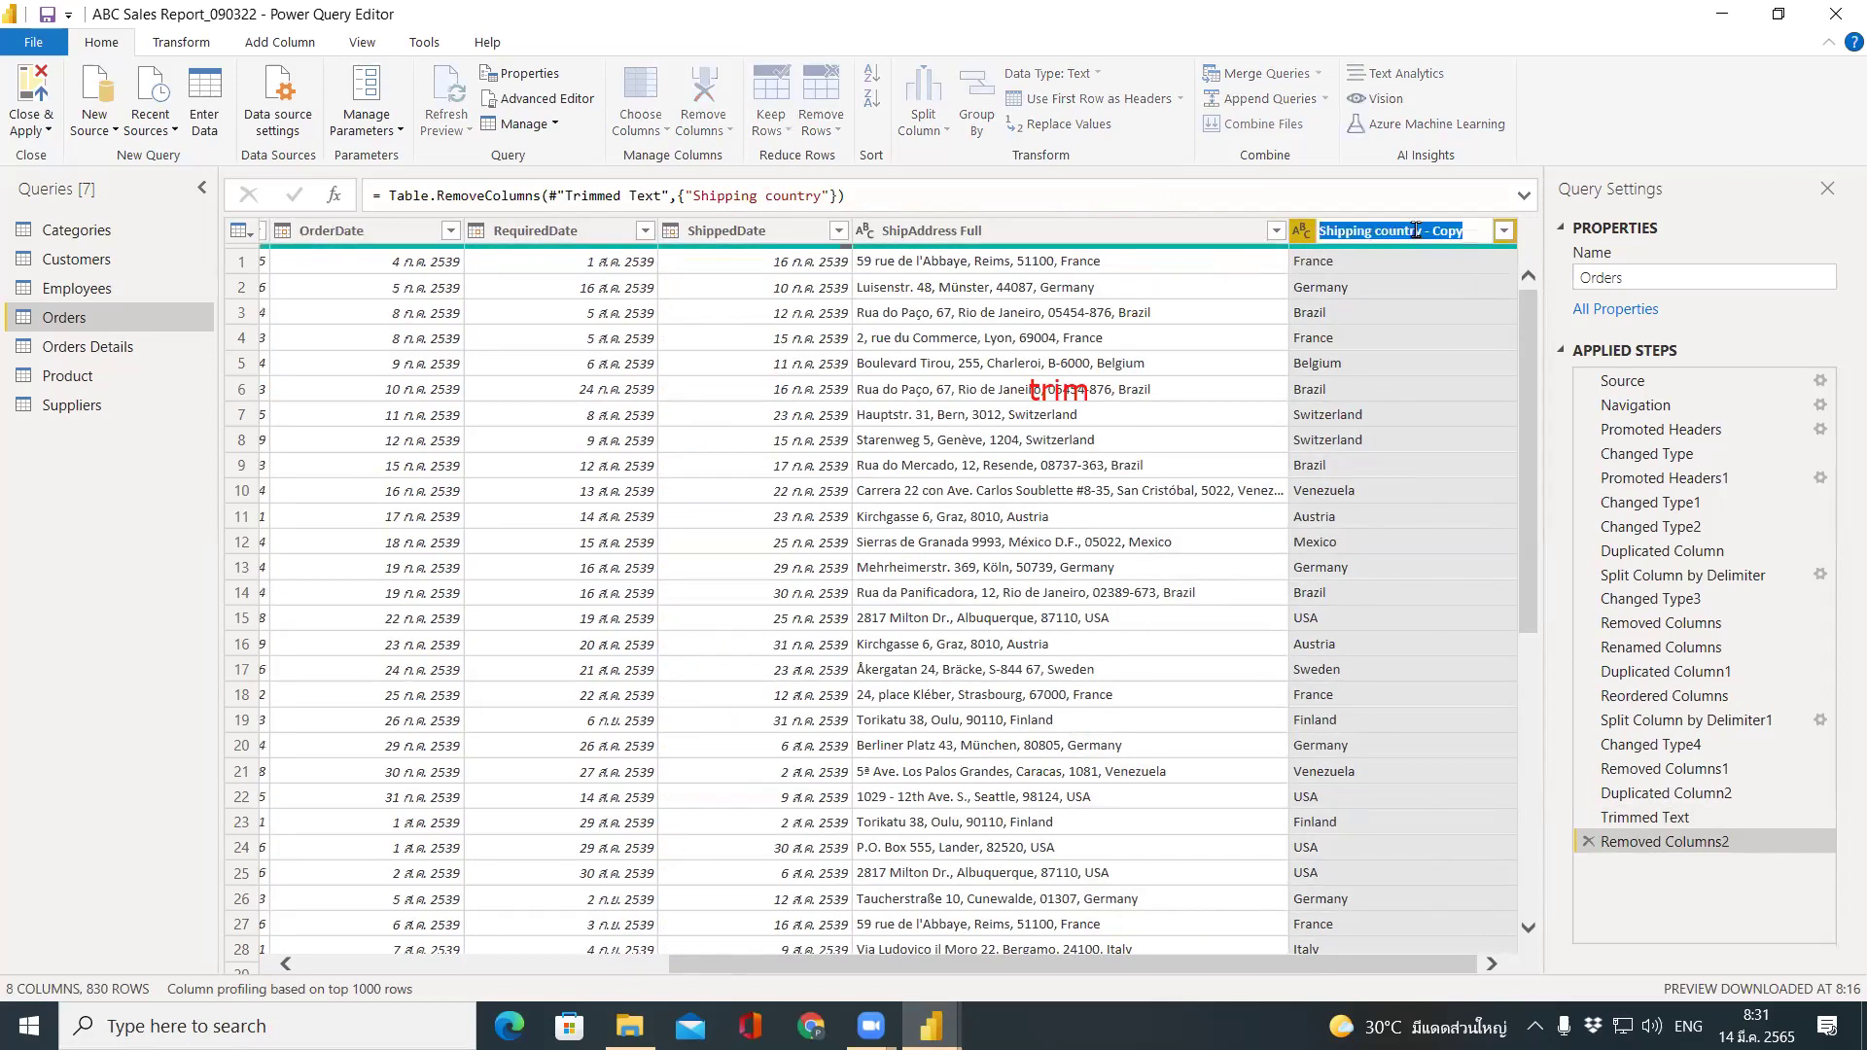
pyautogui.click(1433, 231)
pyautogui.press('BackSpace')
pyautogui.press('BackSpace')
pyautogui.press('BackSpace')
pyautogui.press('BackSpace')
pyautogui.press('BackSpace')
pyautogui.press('BackSpace')
pyautogui.press('BackSpace')
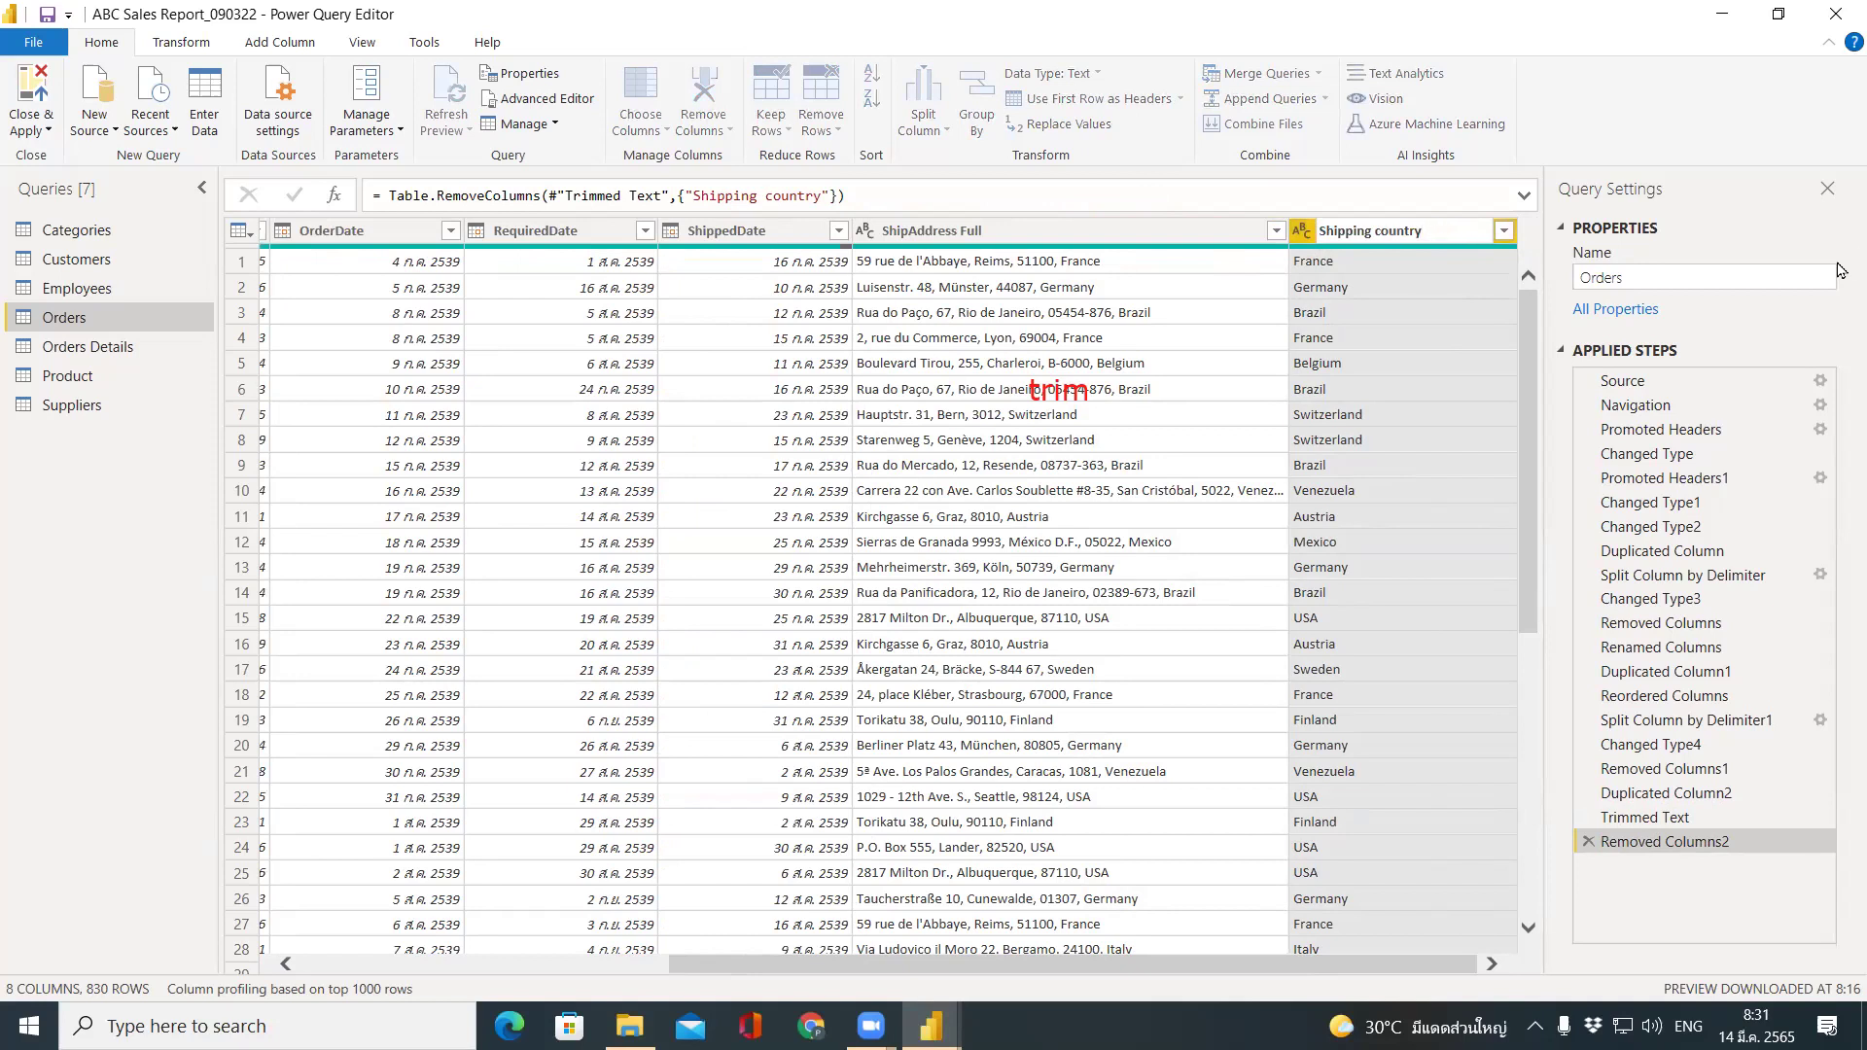
pyautogui.press('Return')
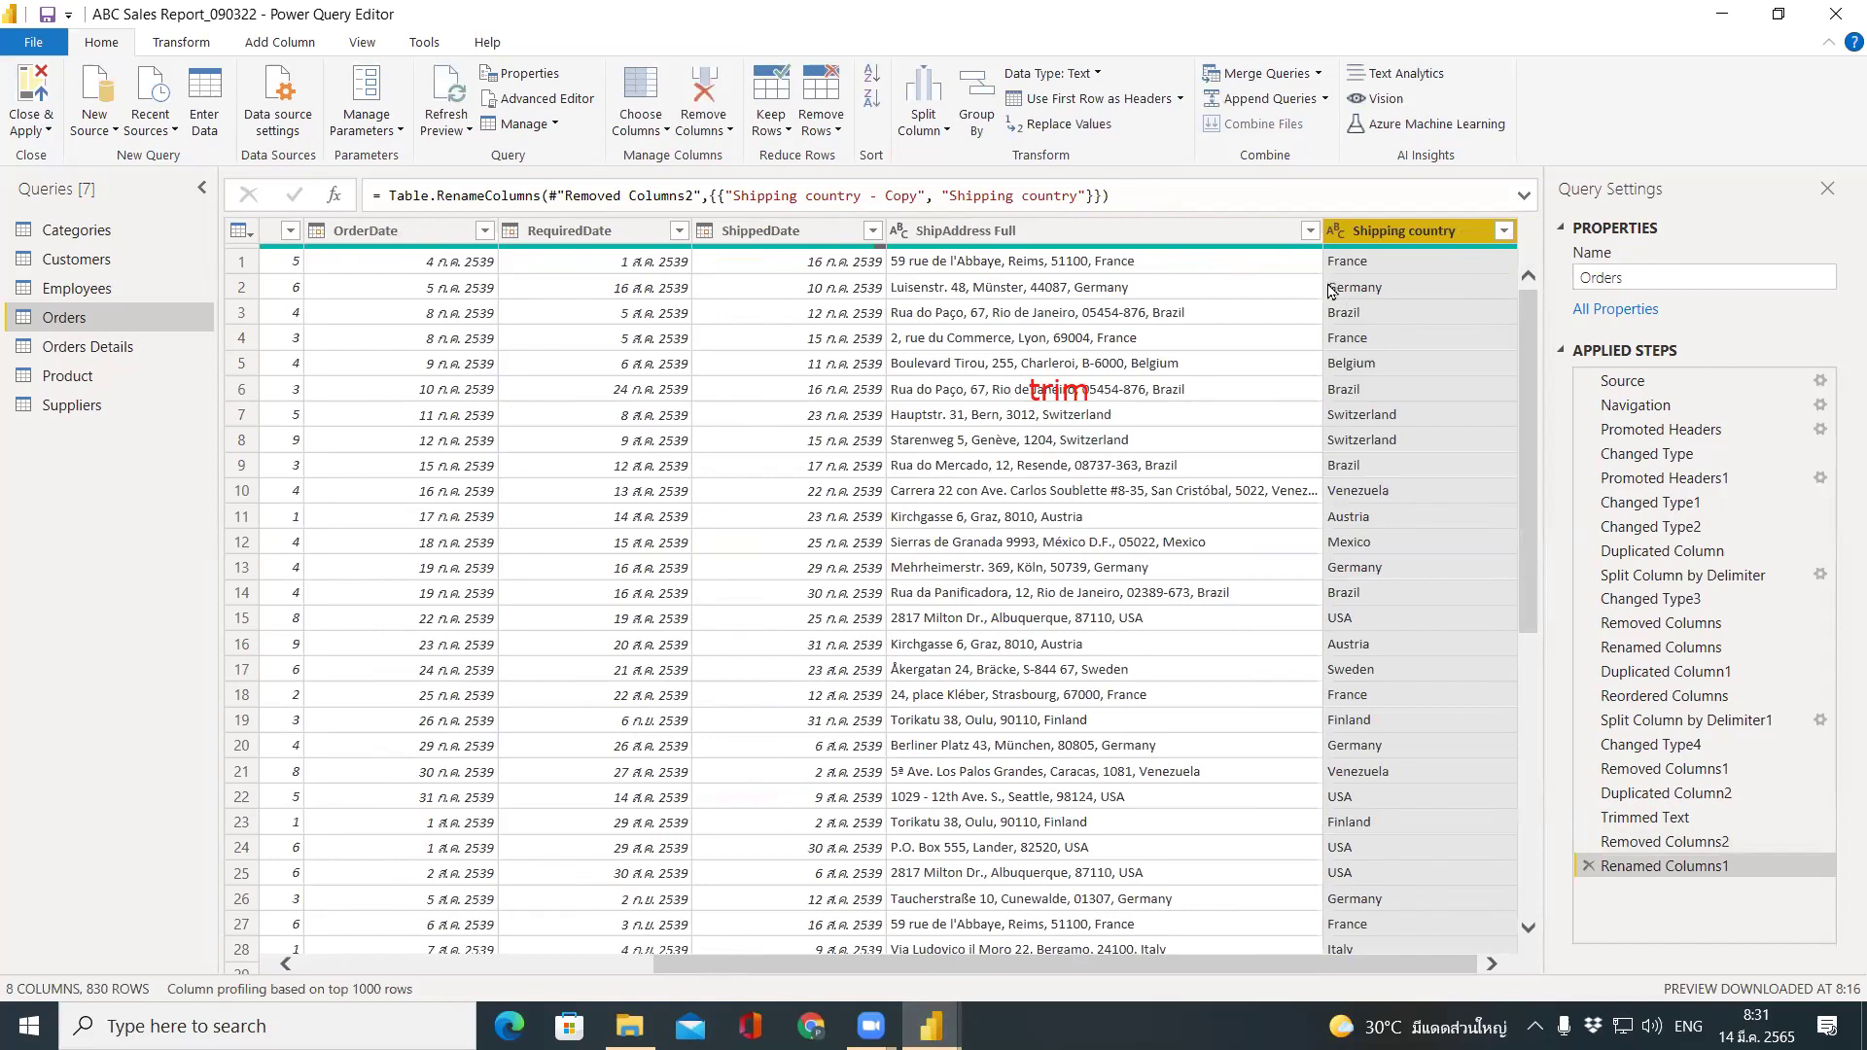
pyautogui.click(35, 125)
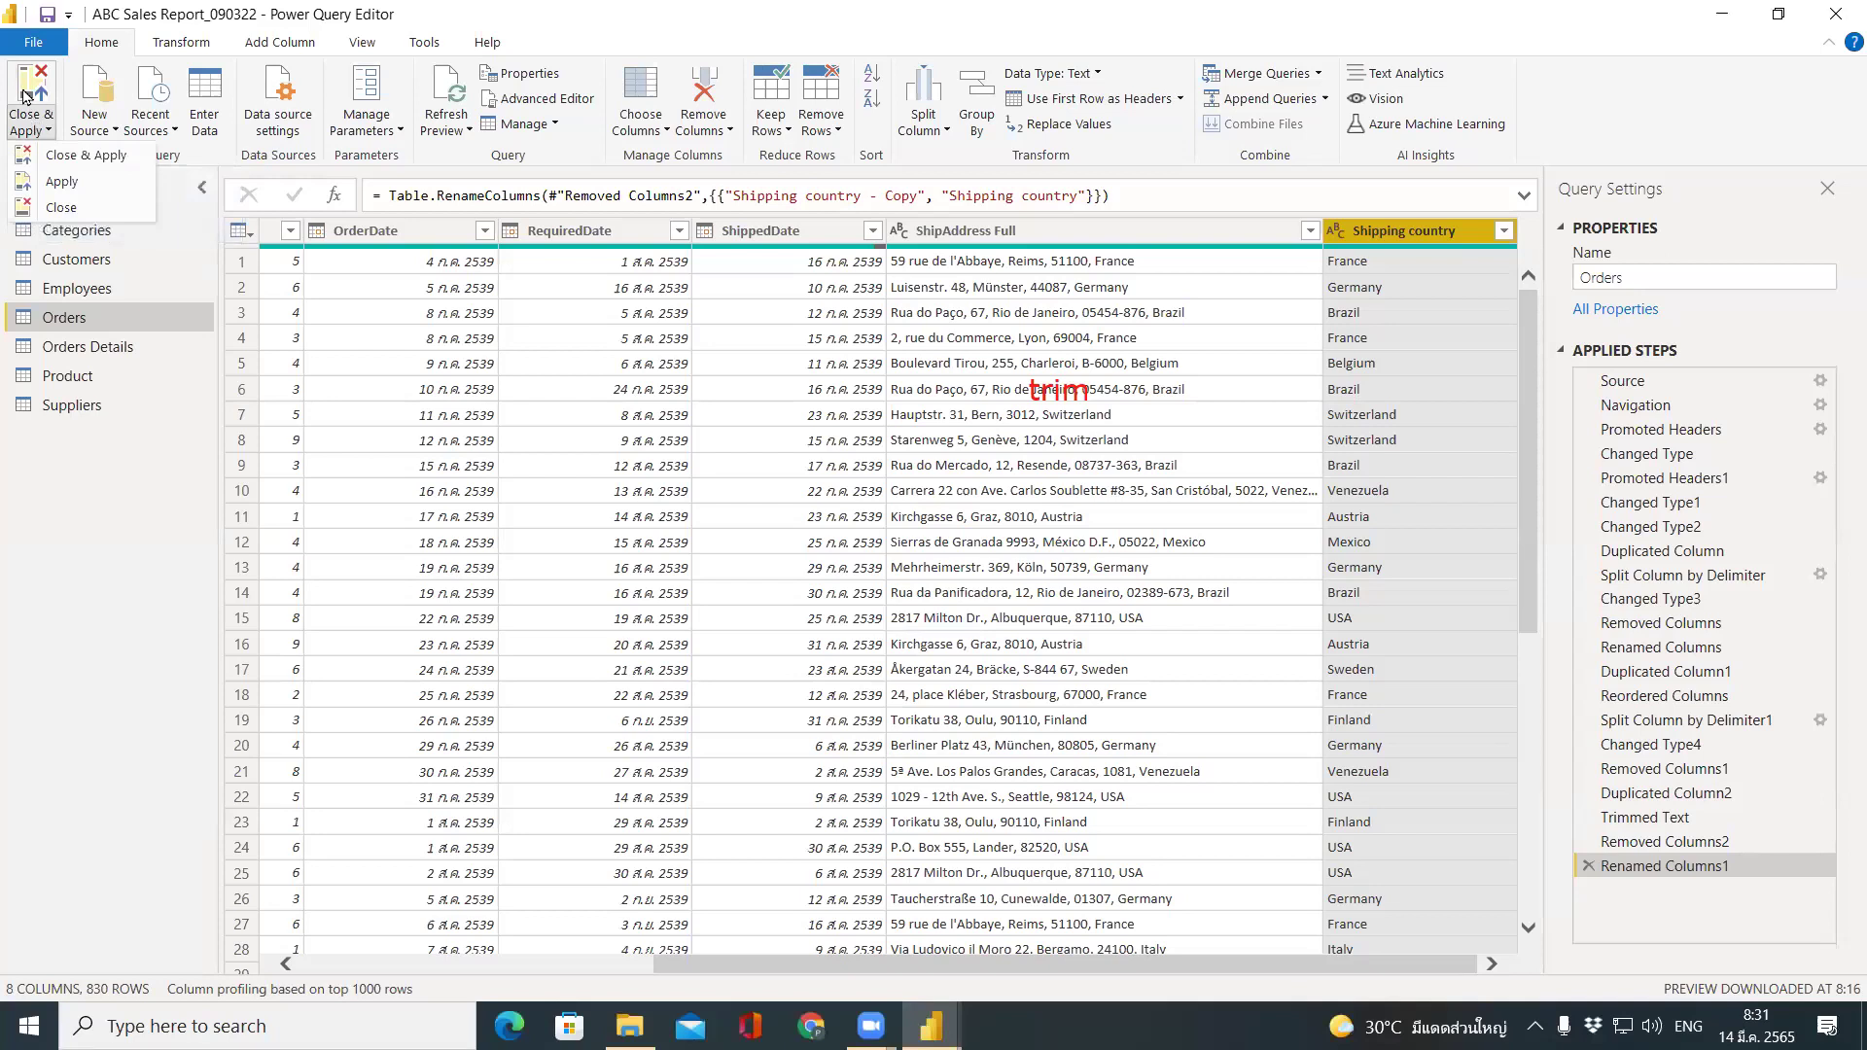
pyautogui.click(37, 154)
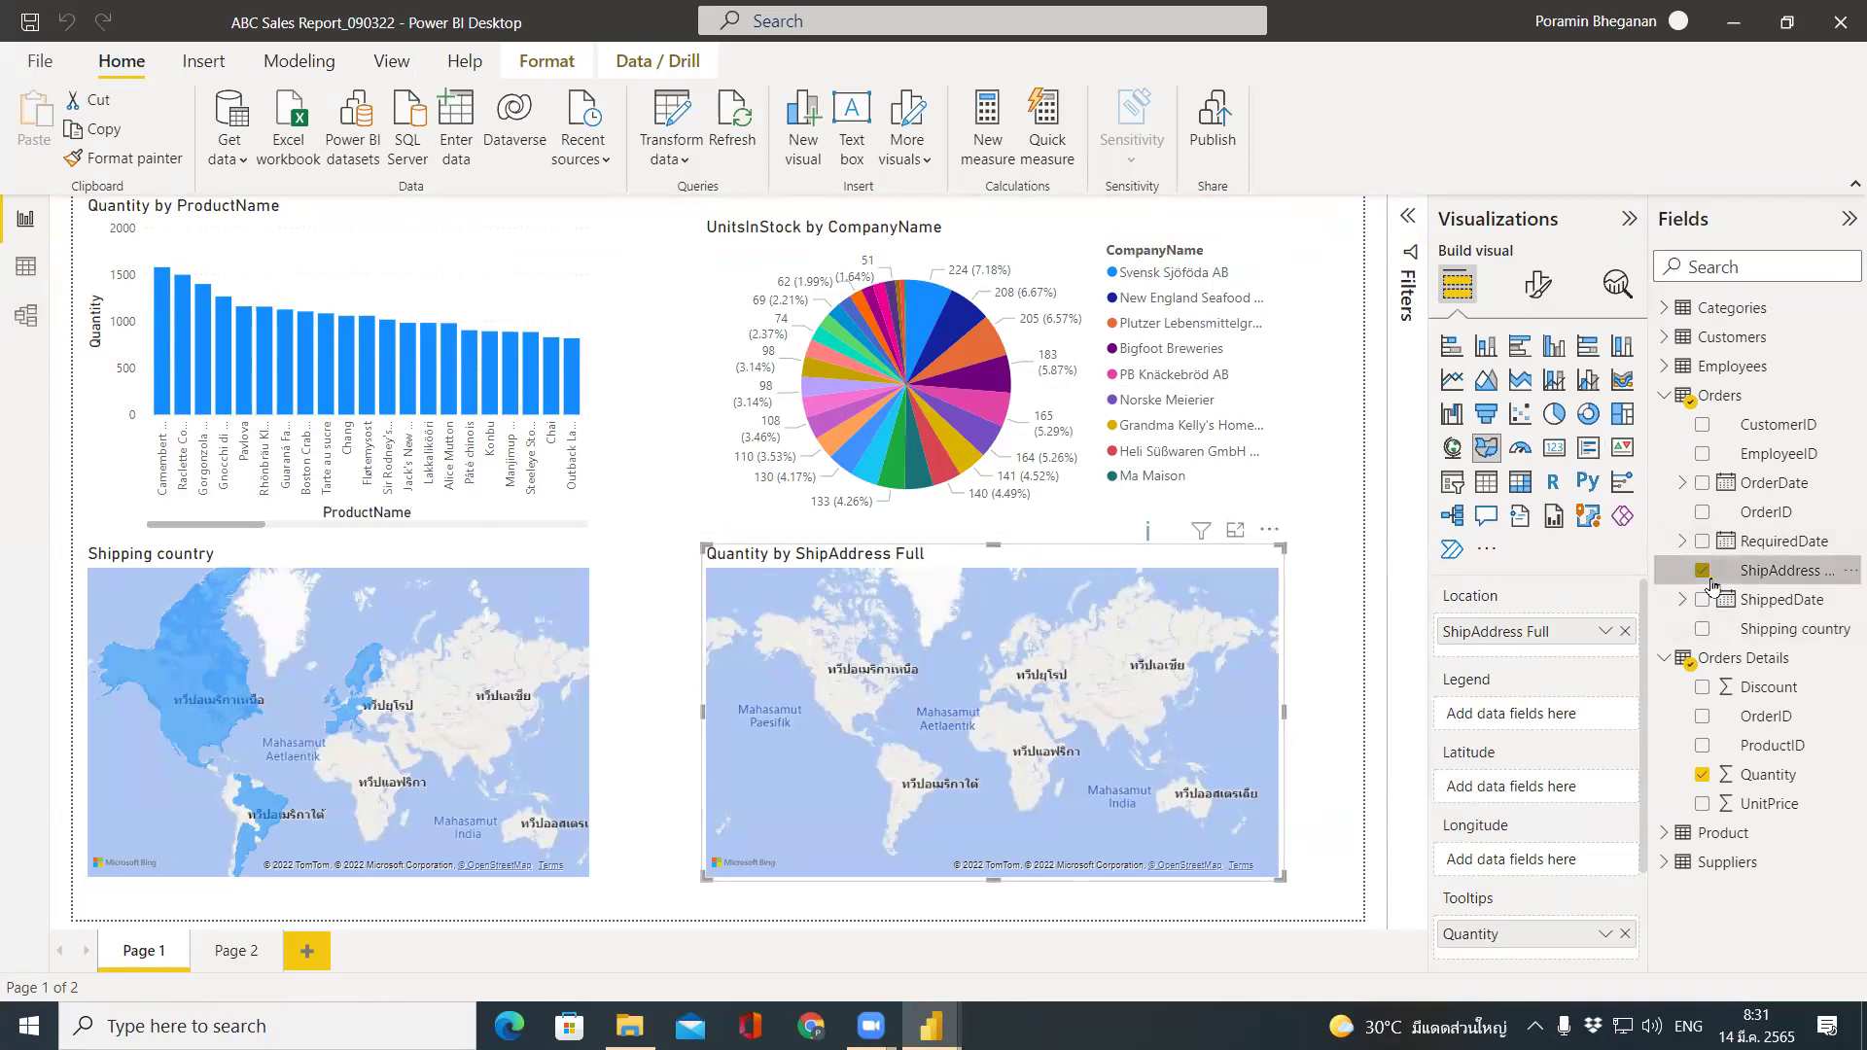
# Replace ShipAddress Full with Shipping country as the location of the Quantity filled map, keeping Quantity in its tooltips.
pyautogui.click(1701, 630)
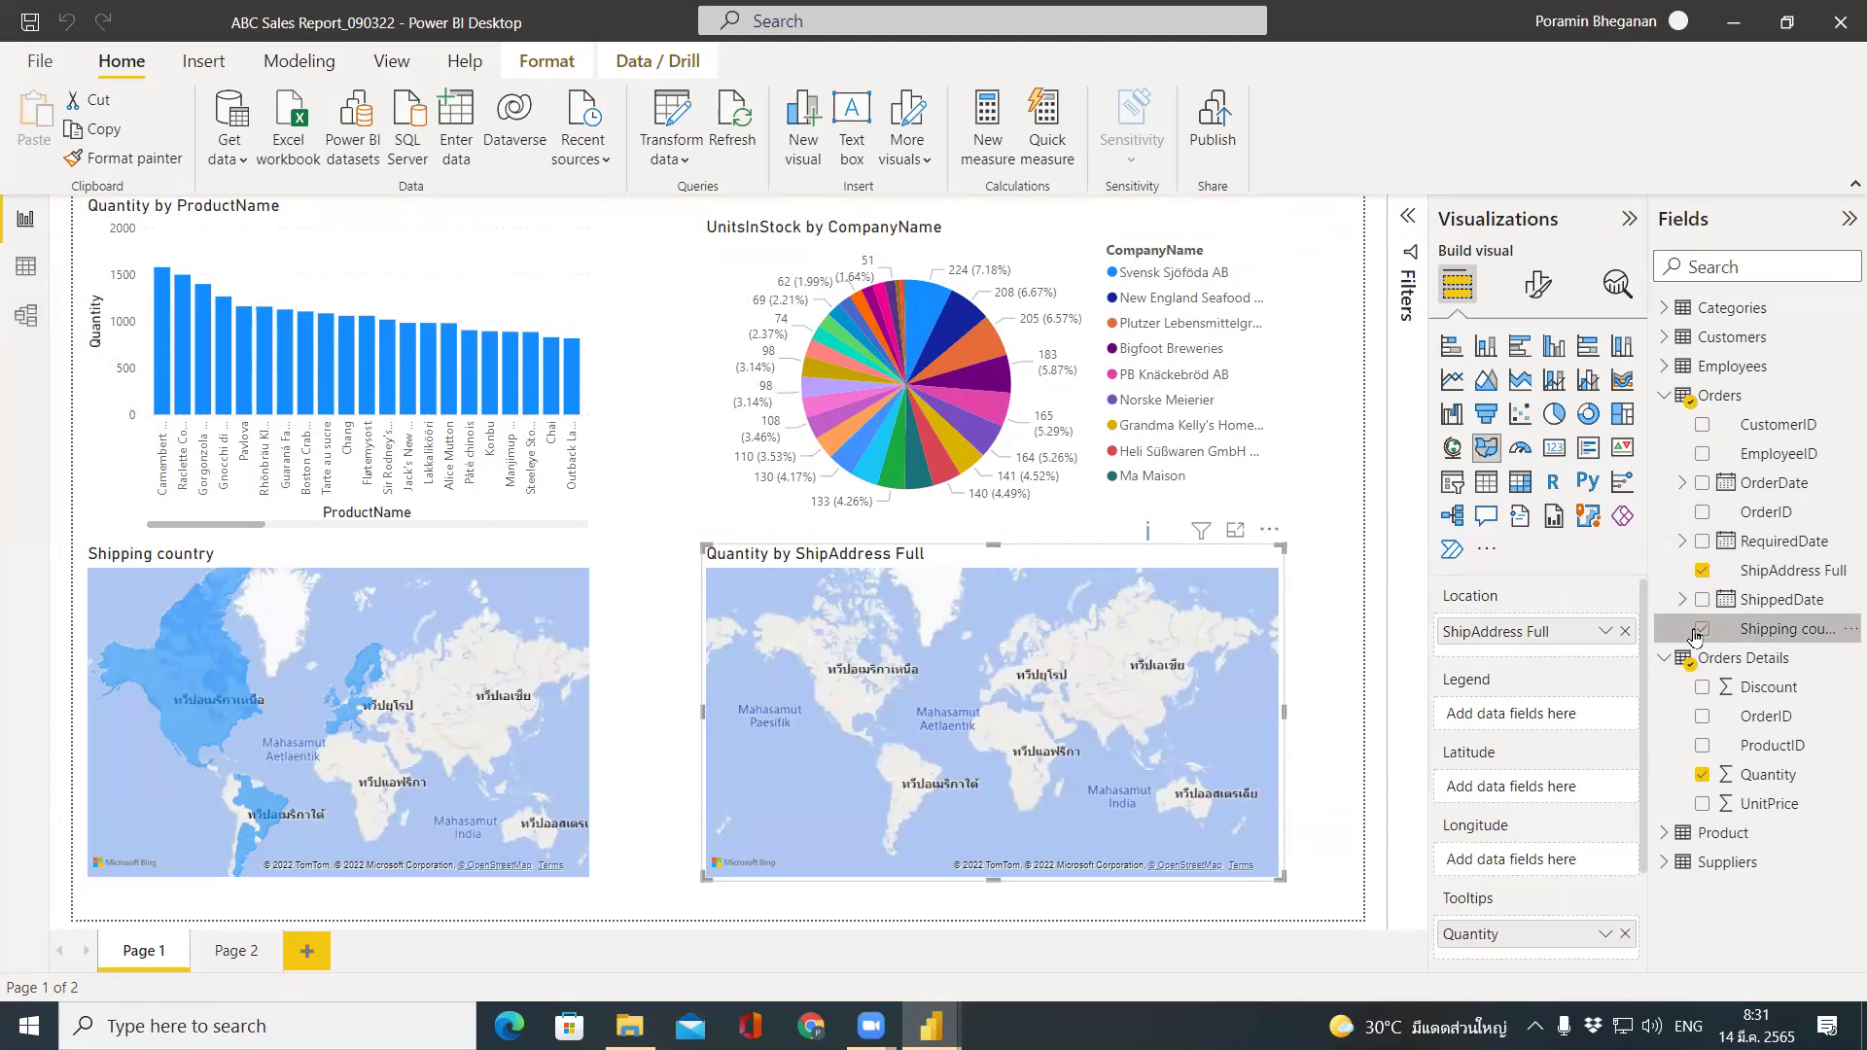
pyautogui.click(1708, 569)
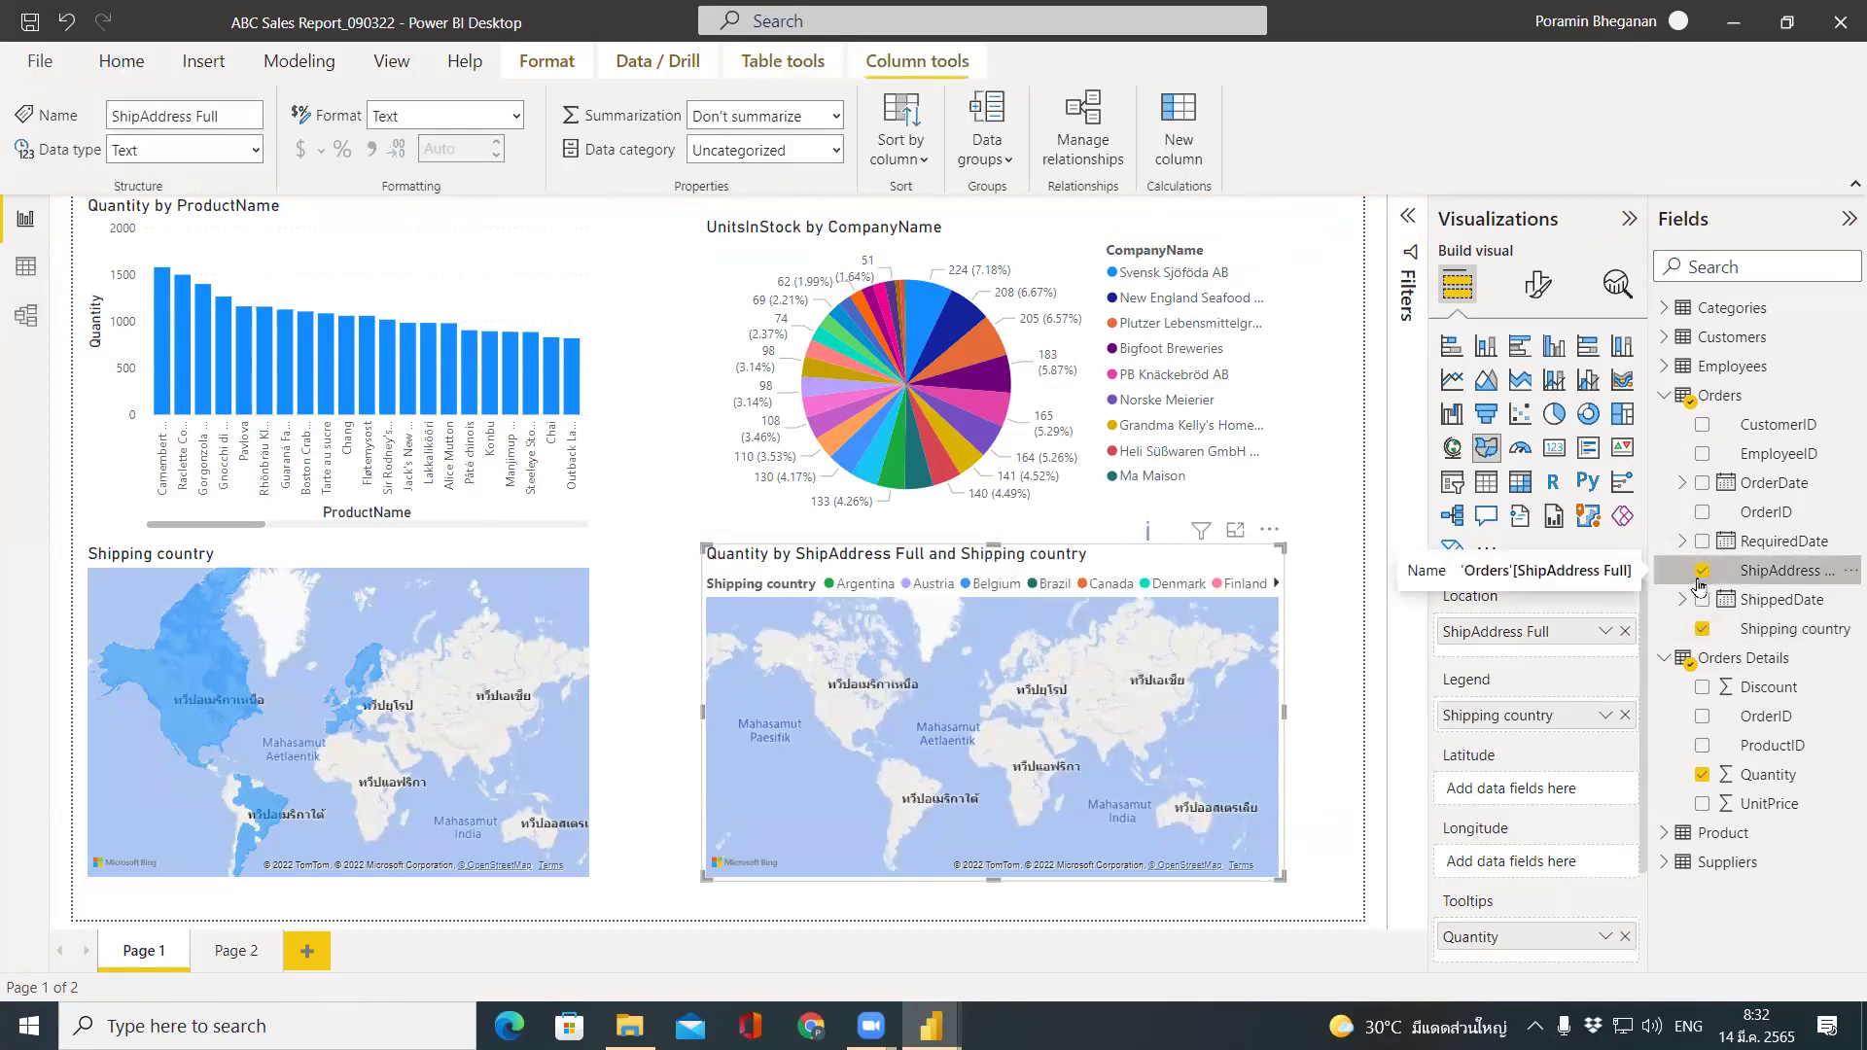
pyautogui.click(1701, 571)
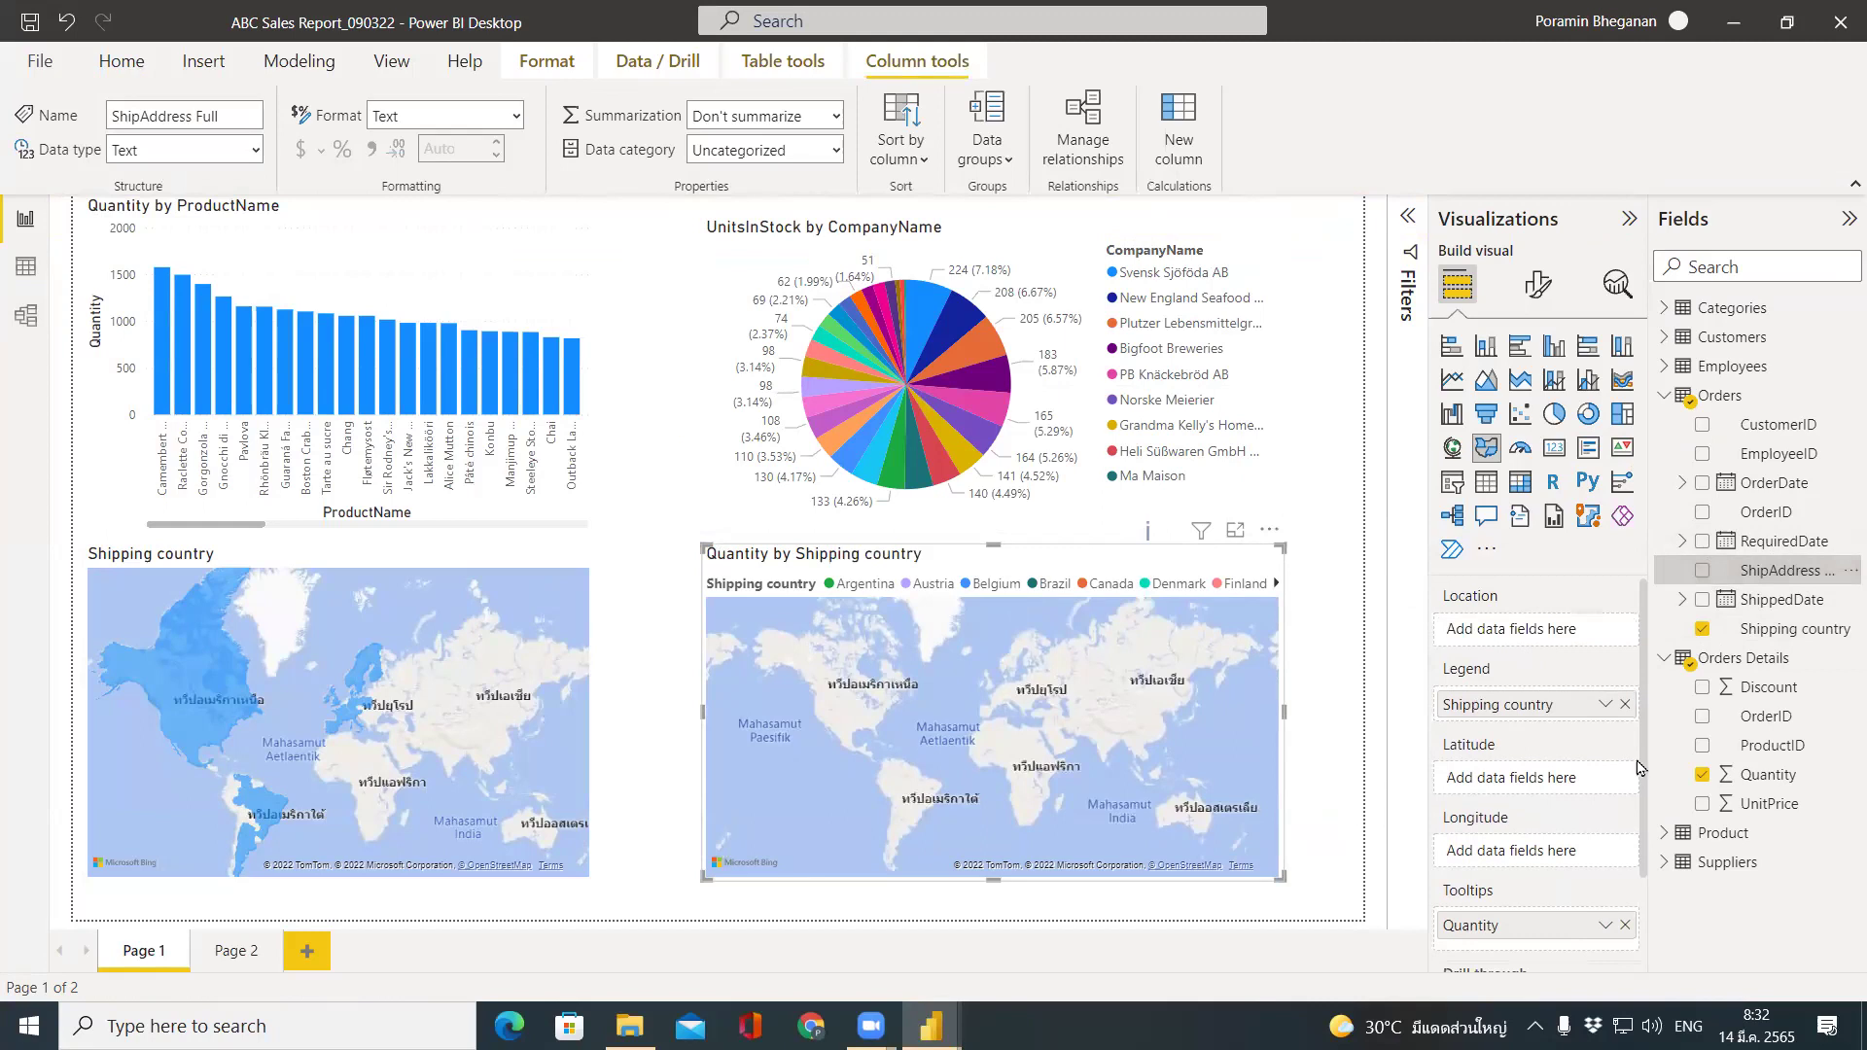
pyautogui.click(1702, 777)
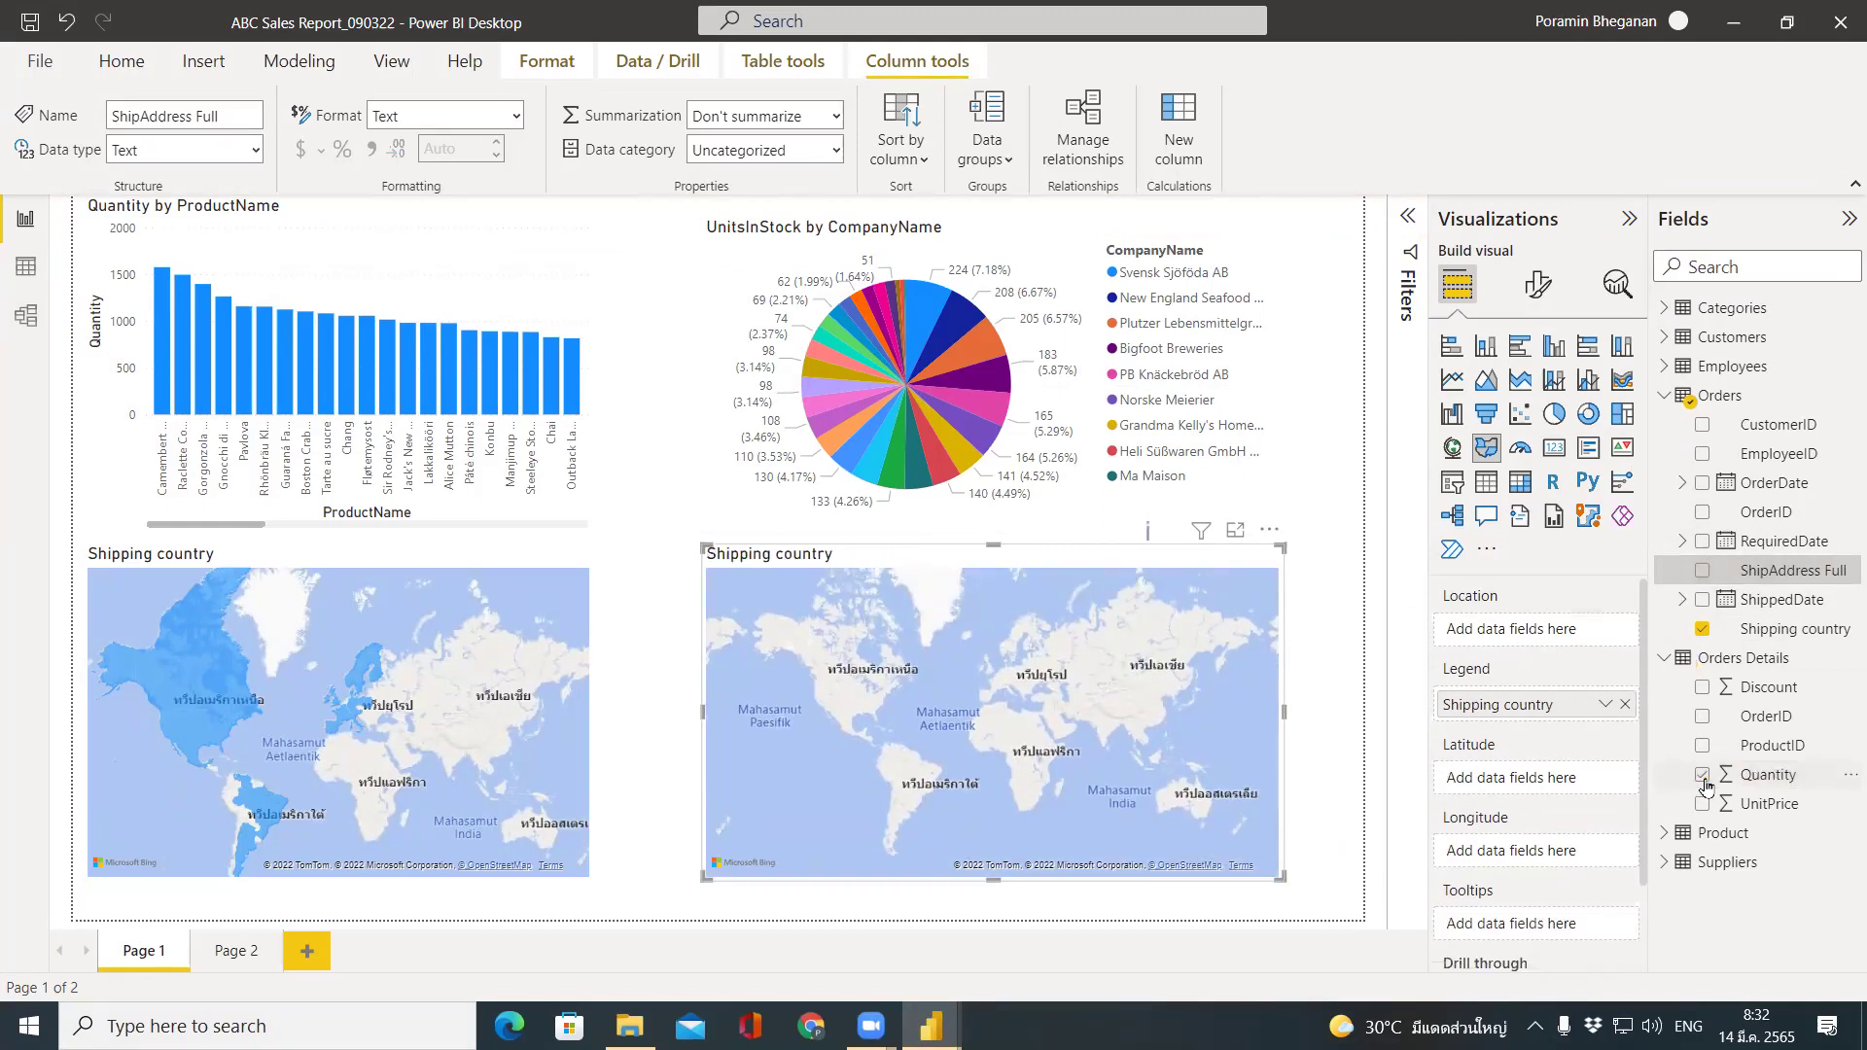
pyautogui.click(1703, 776)
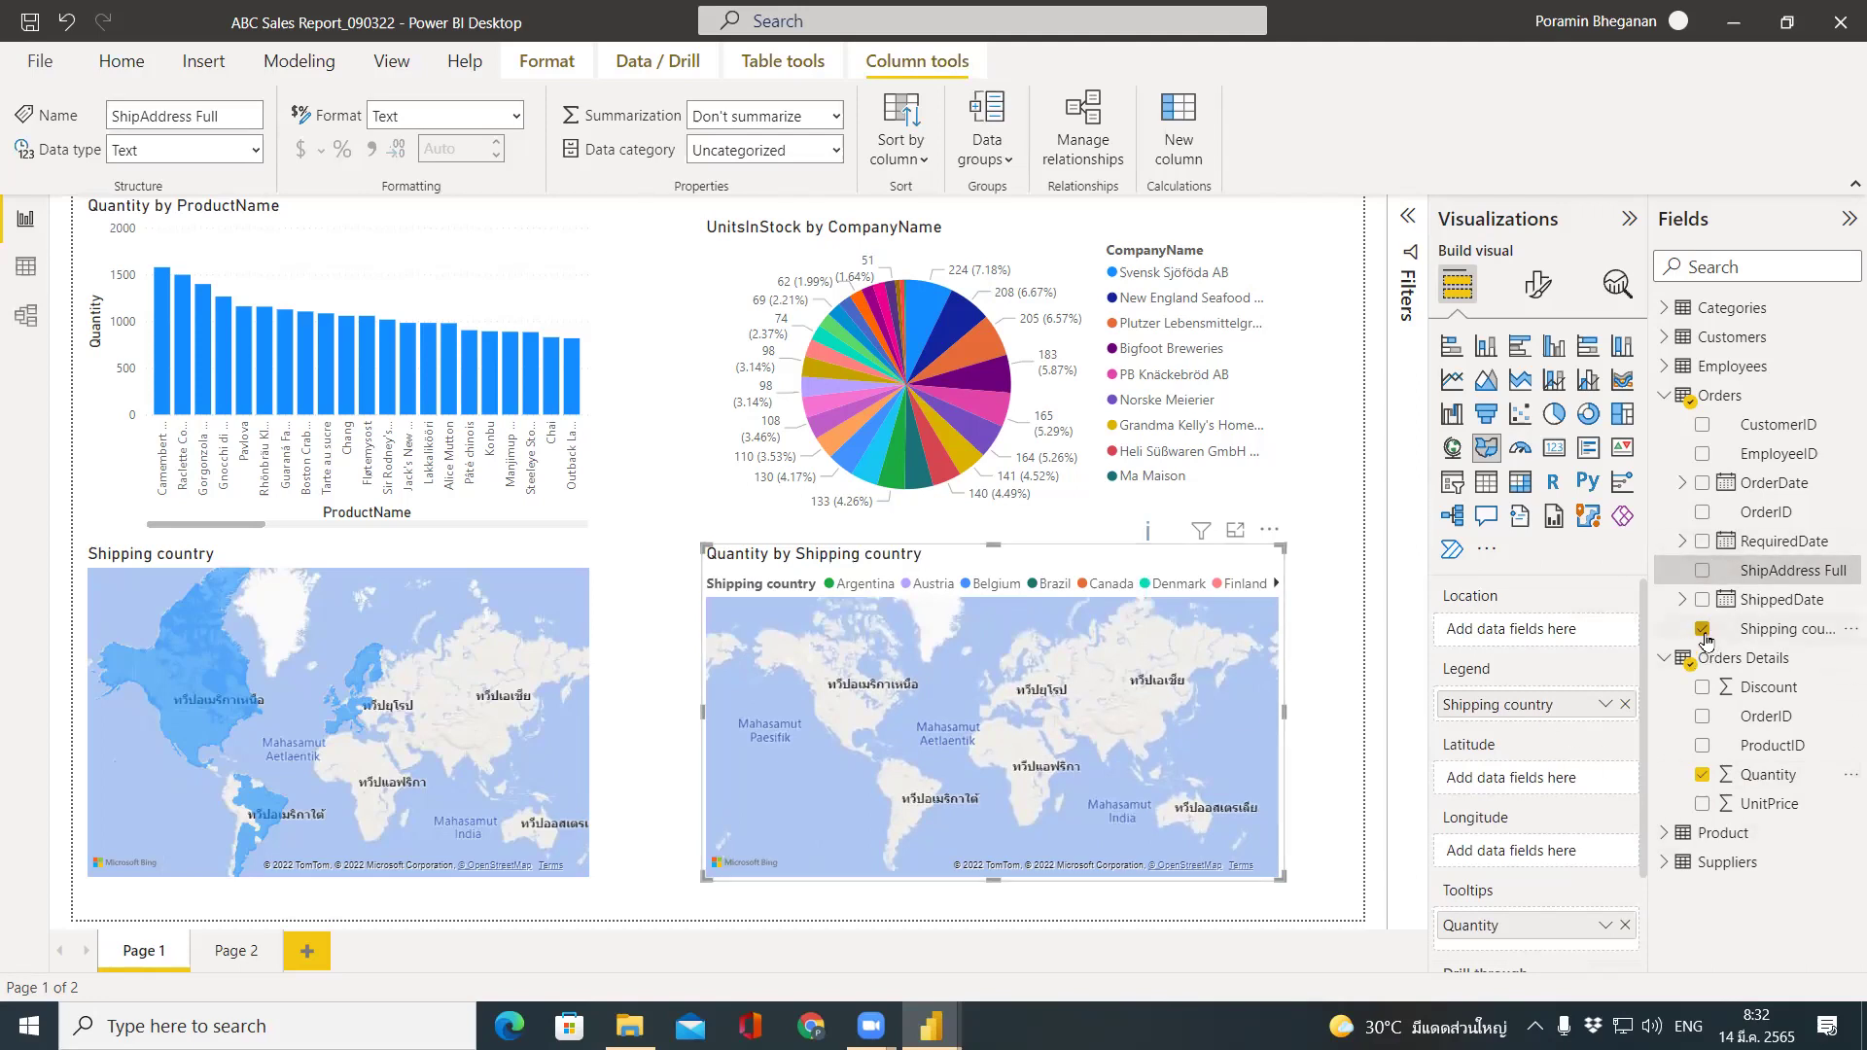
pyautogui.click(1703, 631)
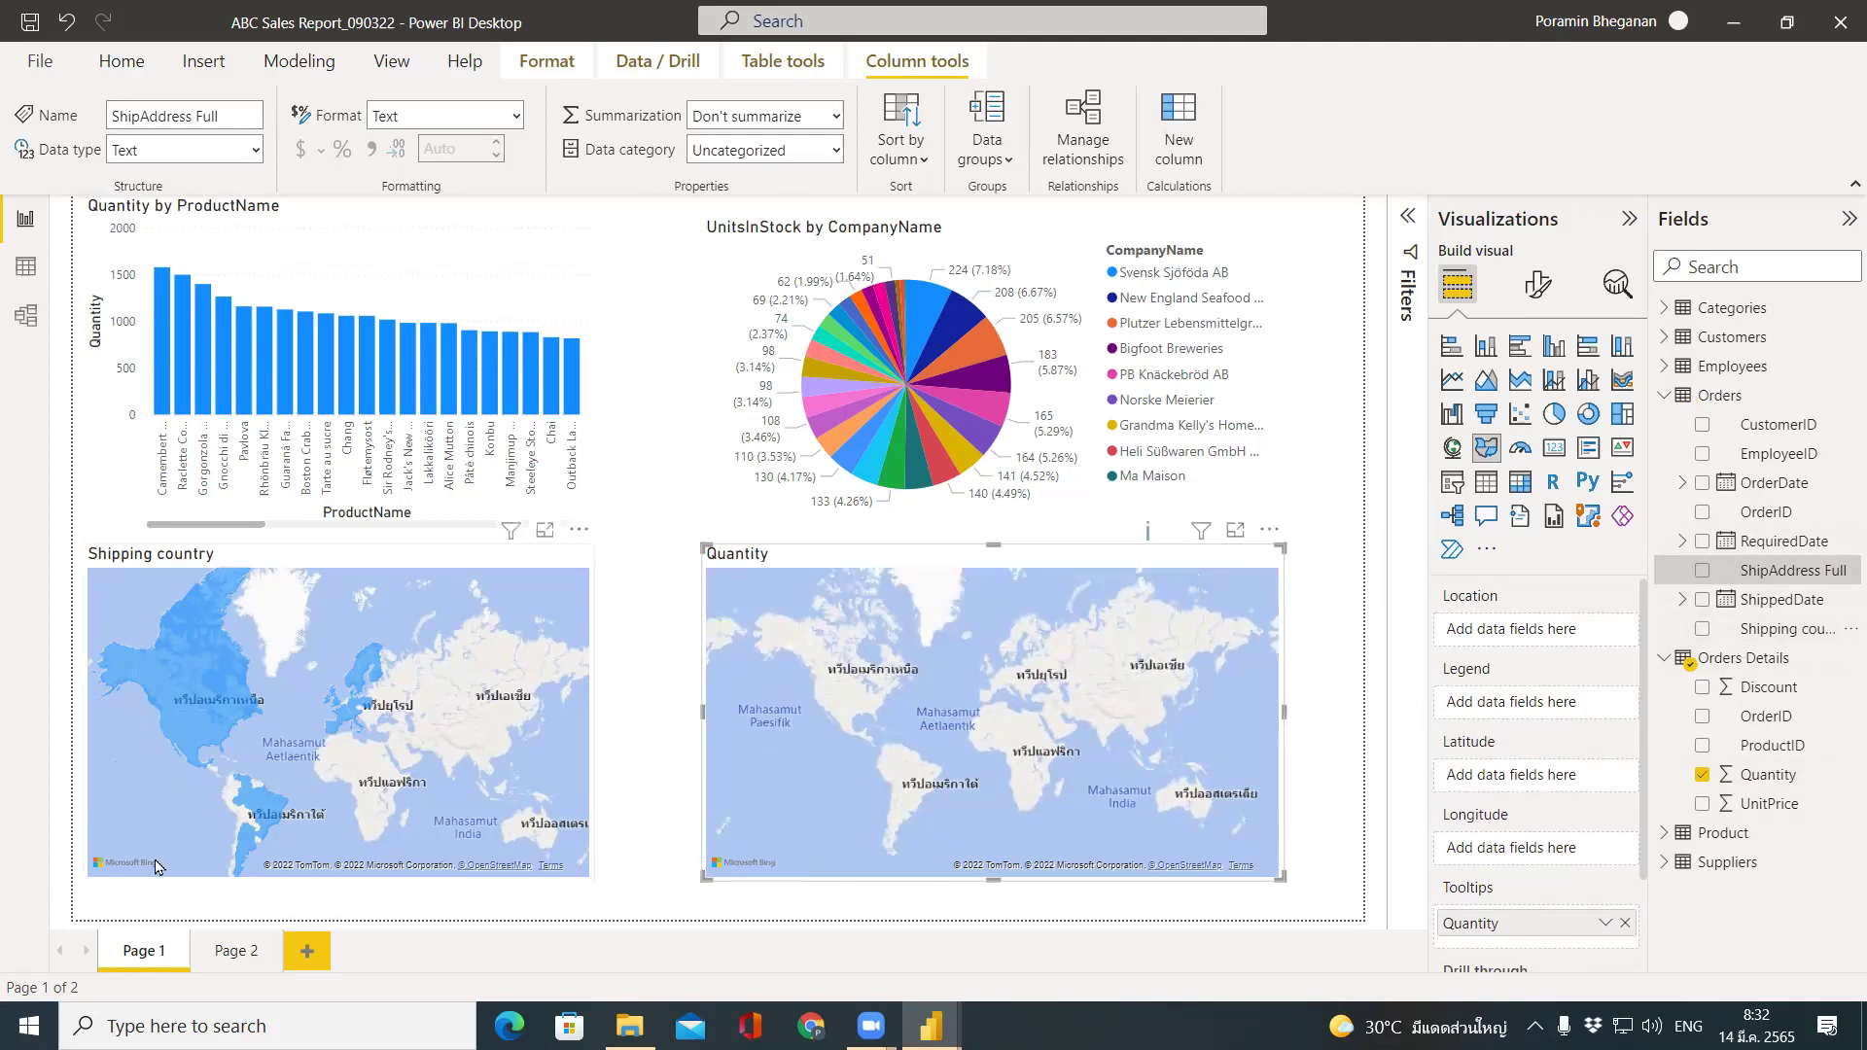
pyautogui.click(1702, 630)
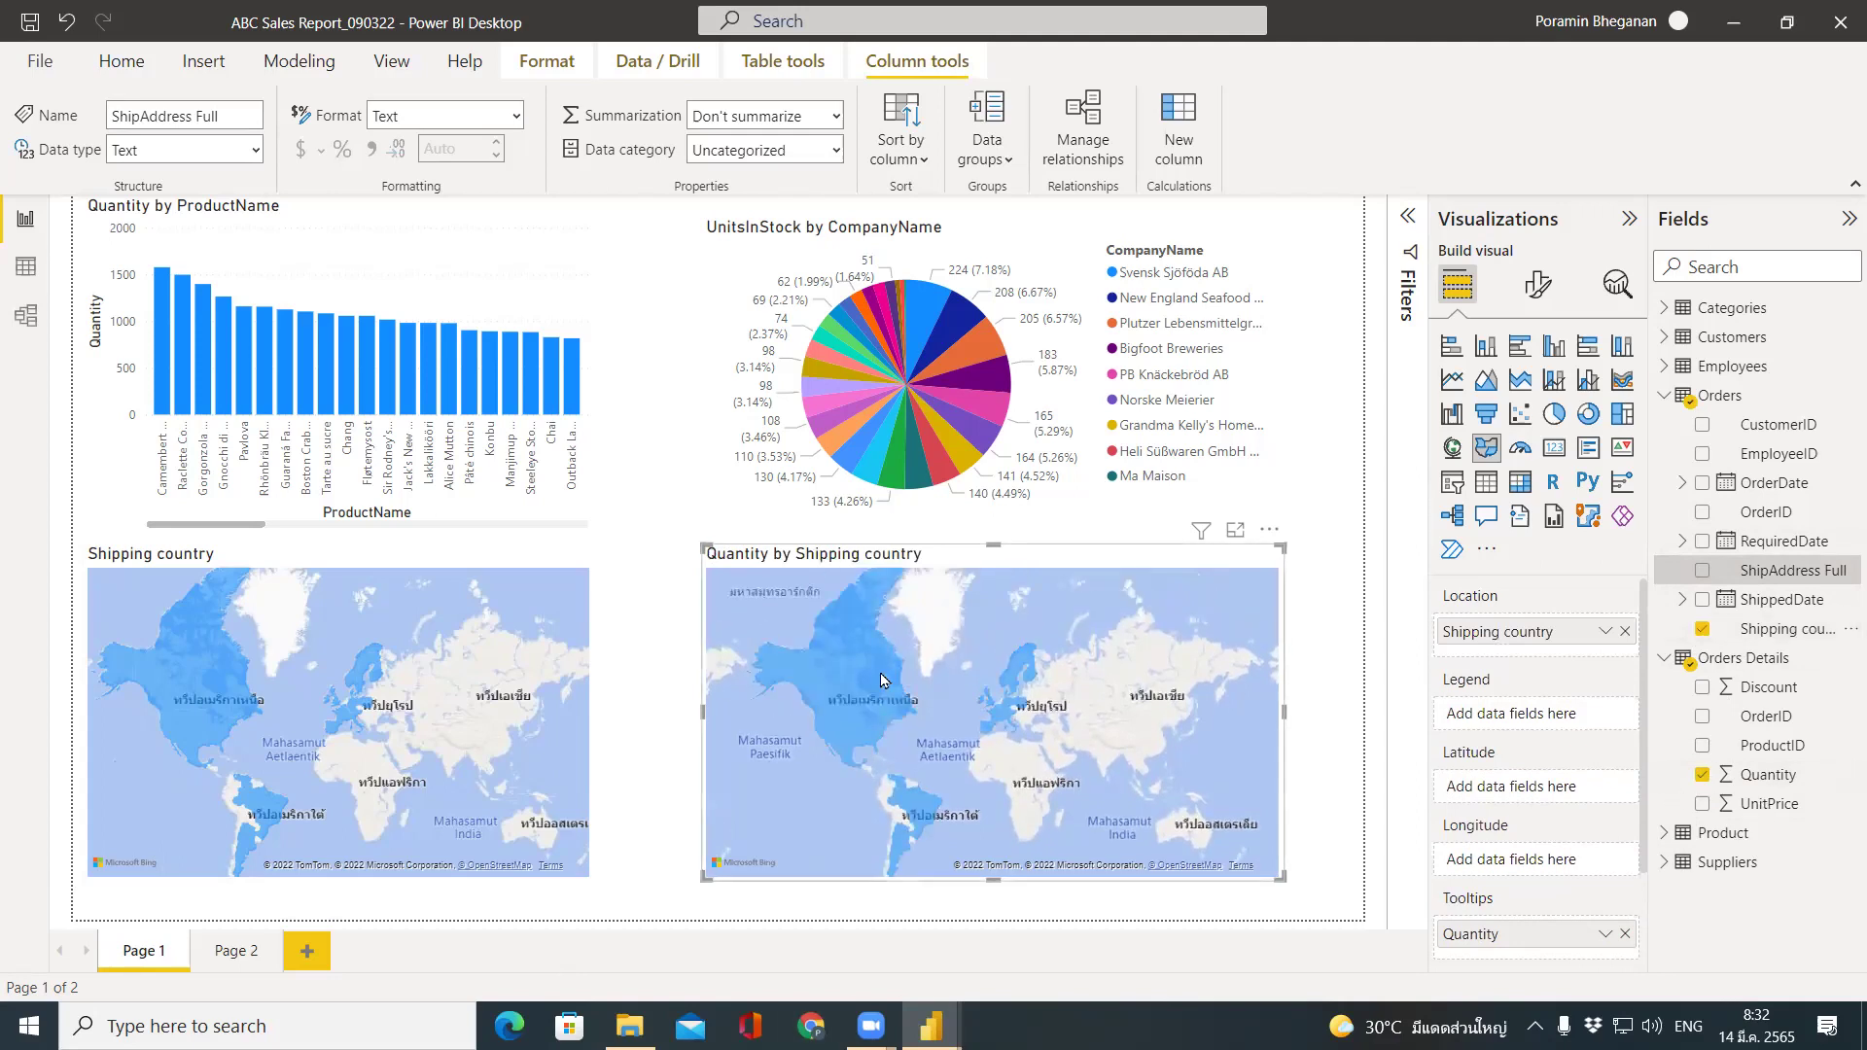
pyautogui.moveTo(881, 680)
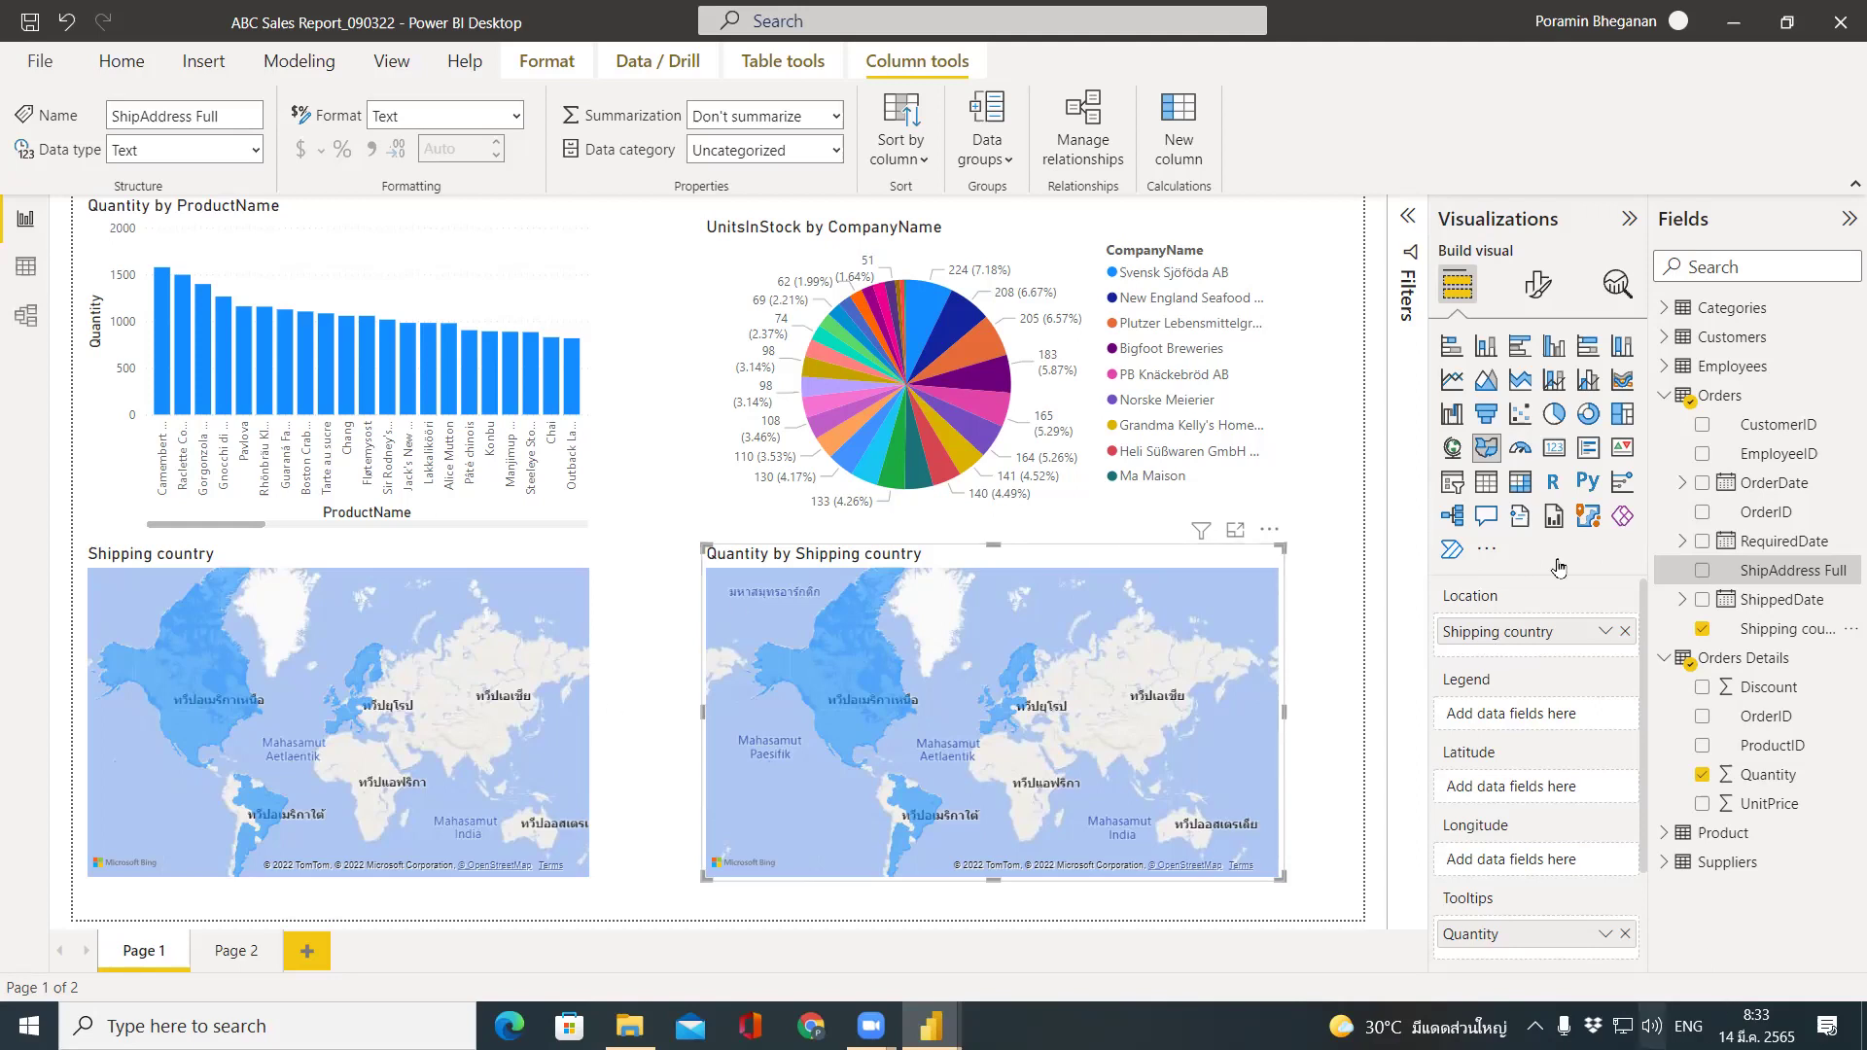
# Open the gallery of additional Power BI visuals, look over the available visuals, and close it.
pyautogui.click(1487, 554)
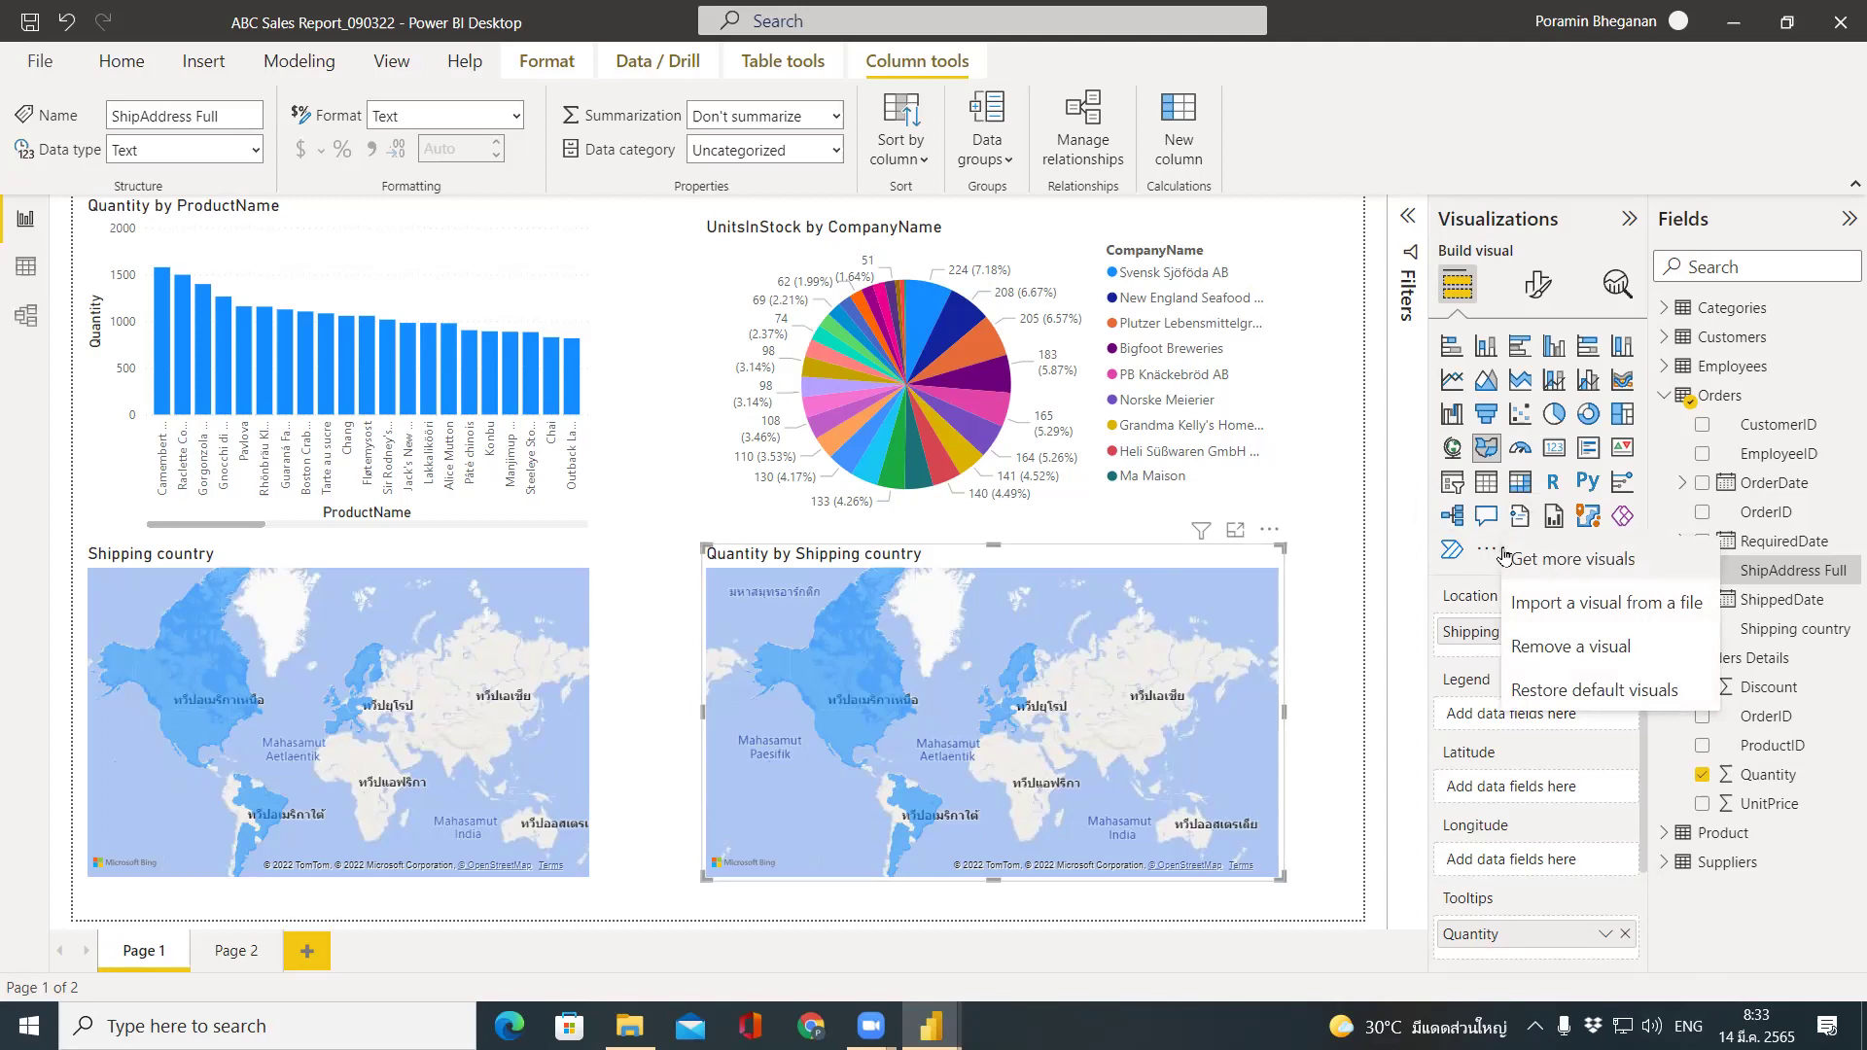
pyautogui.click(1487, 551)
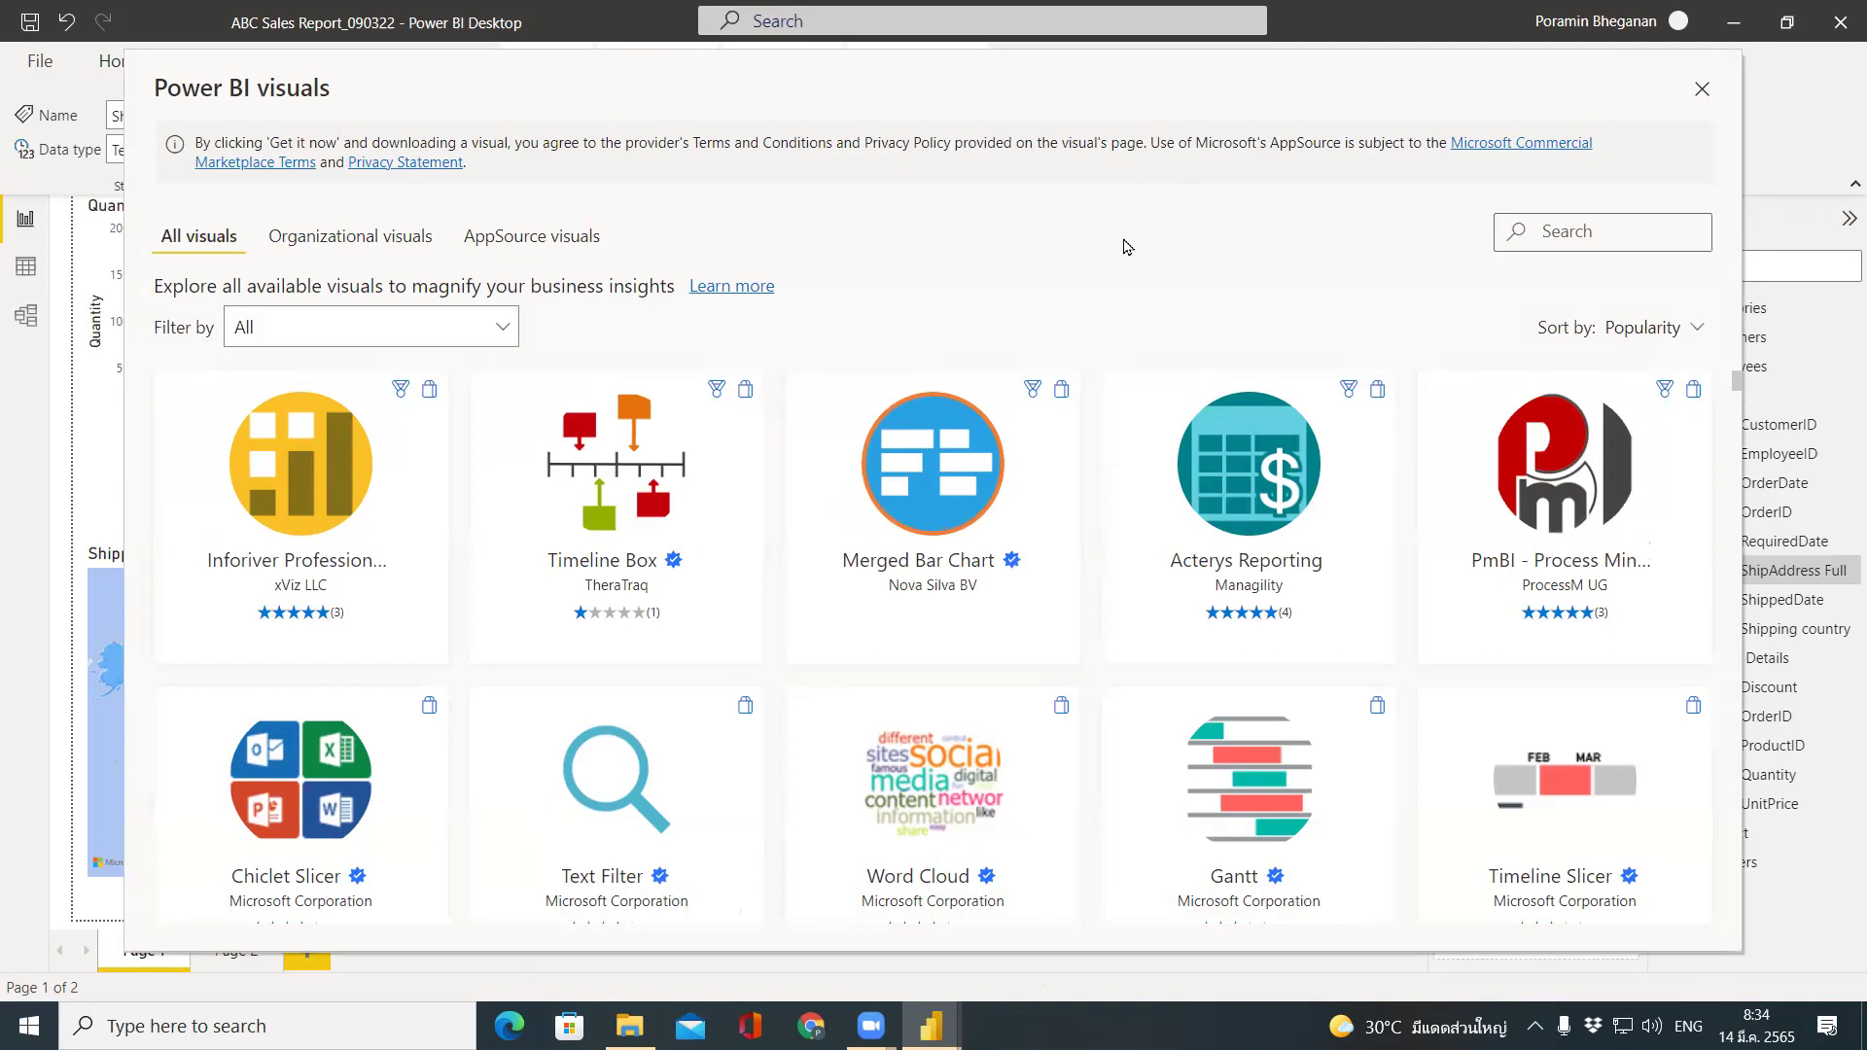
pyautogui.click(1703, 92)
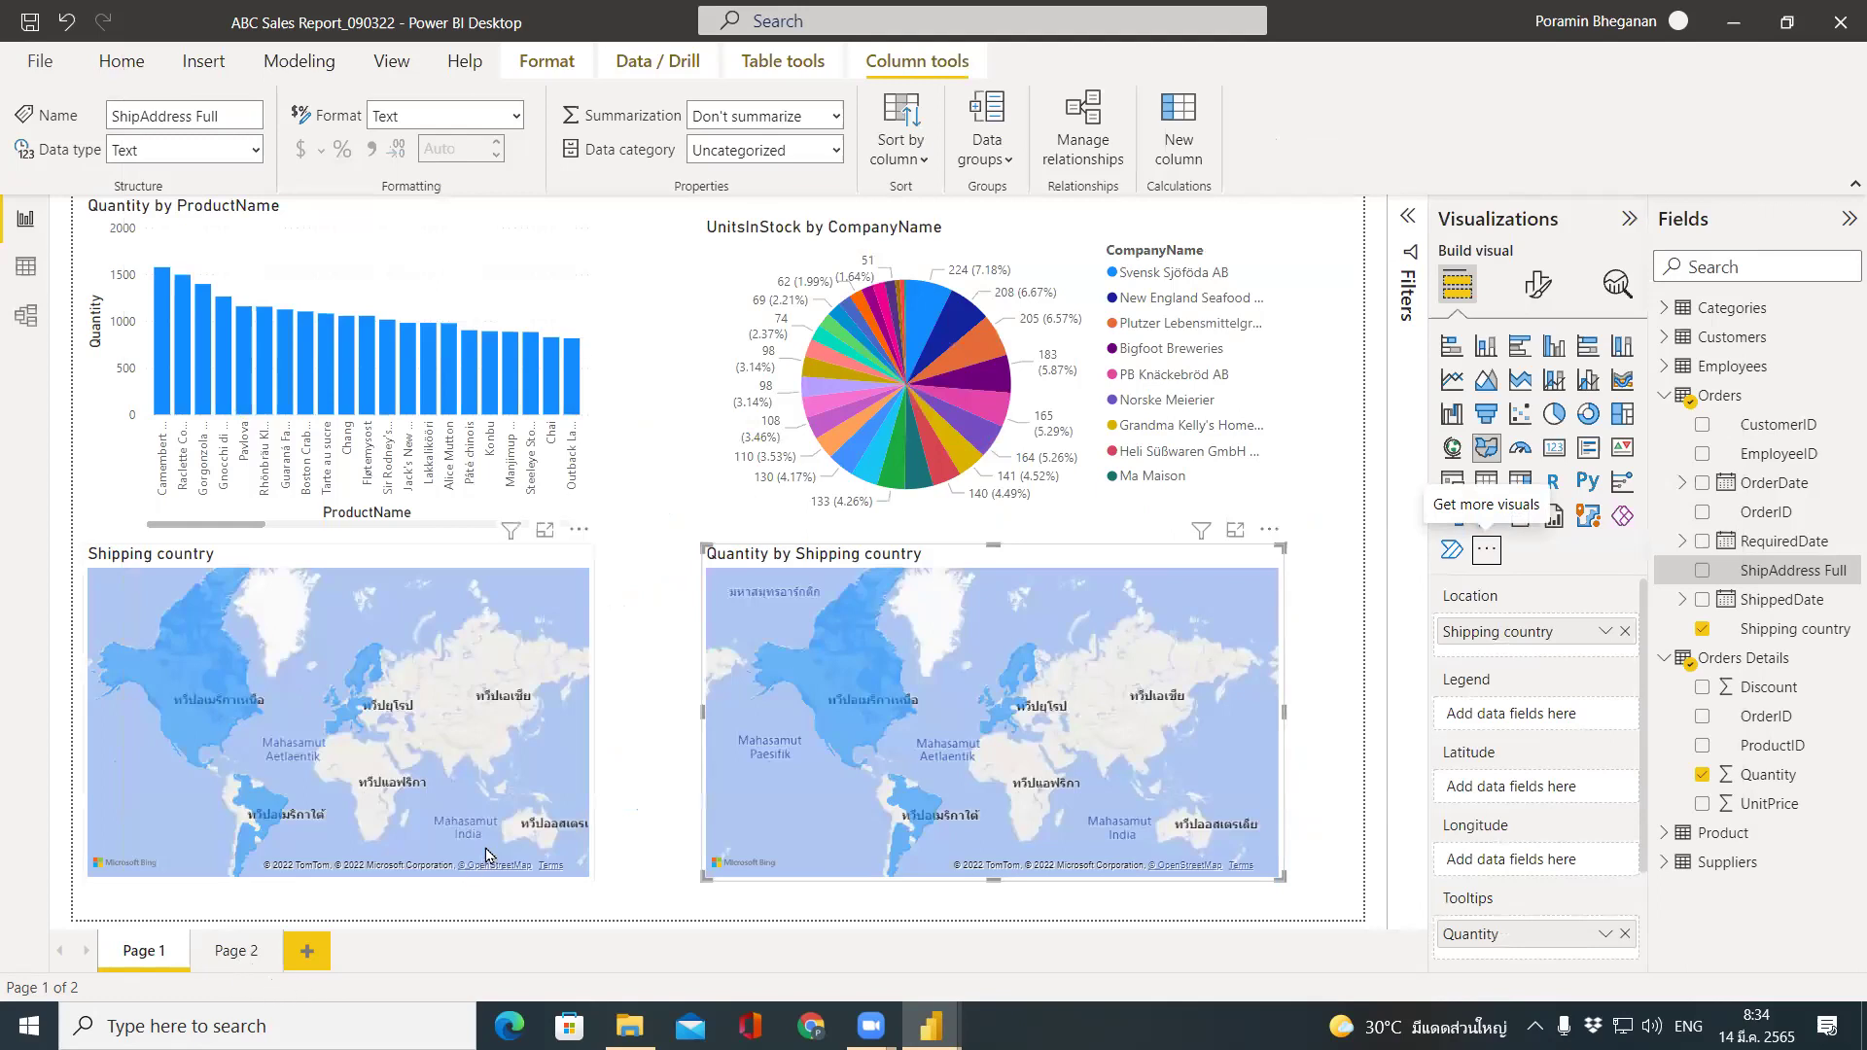
pyautogui.click(648, 827)
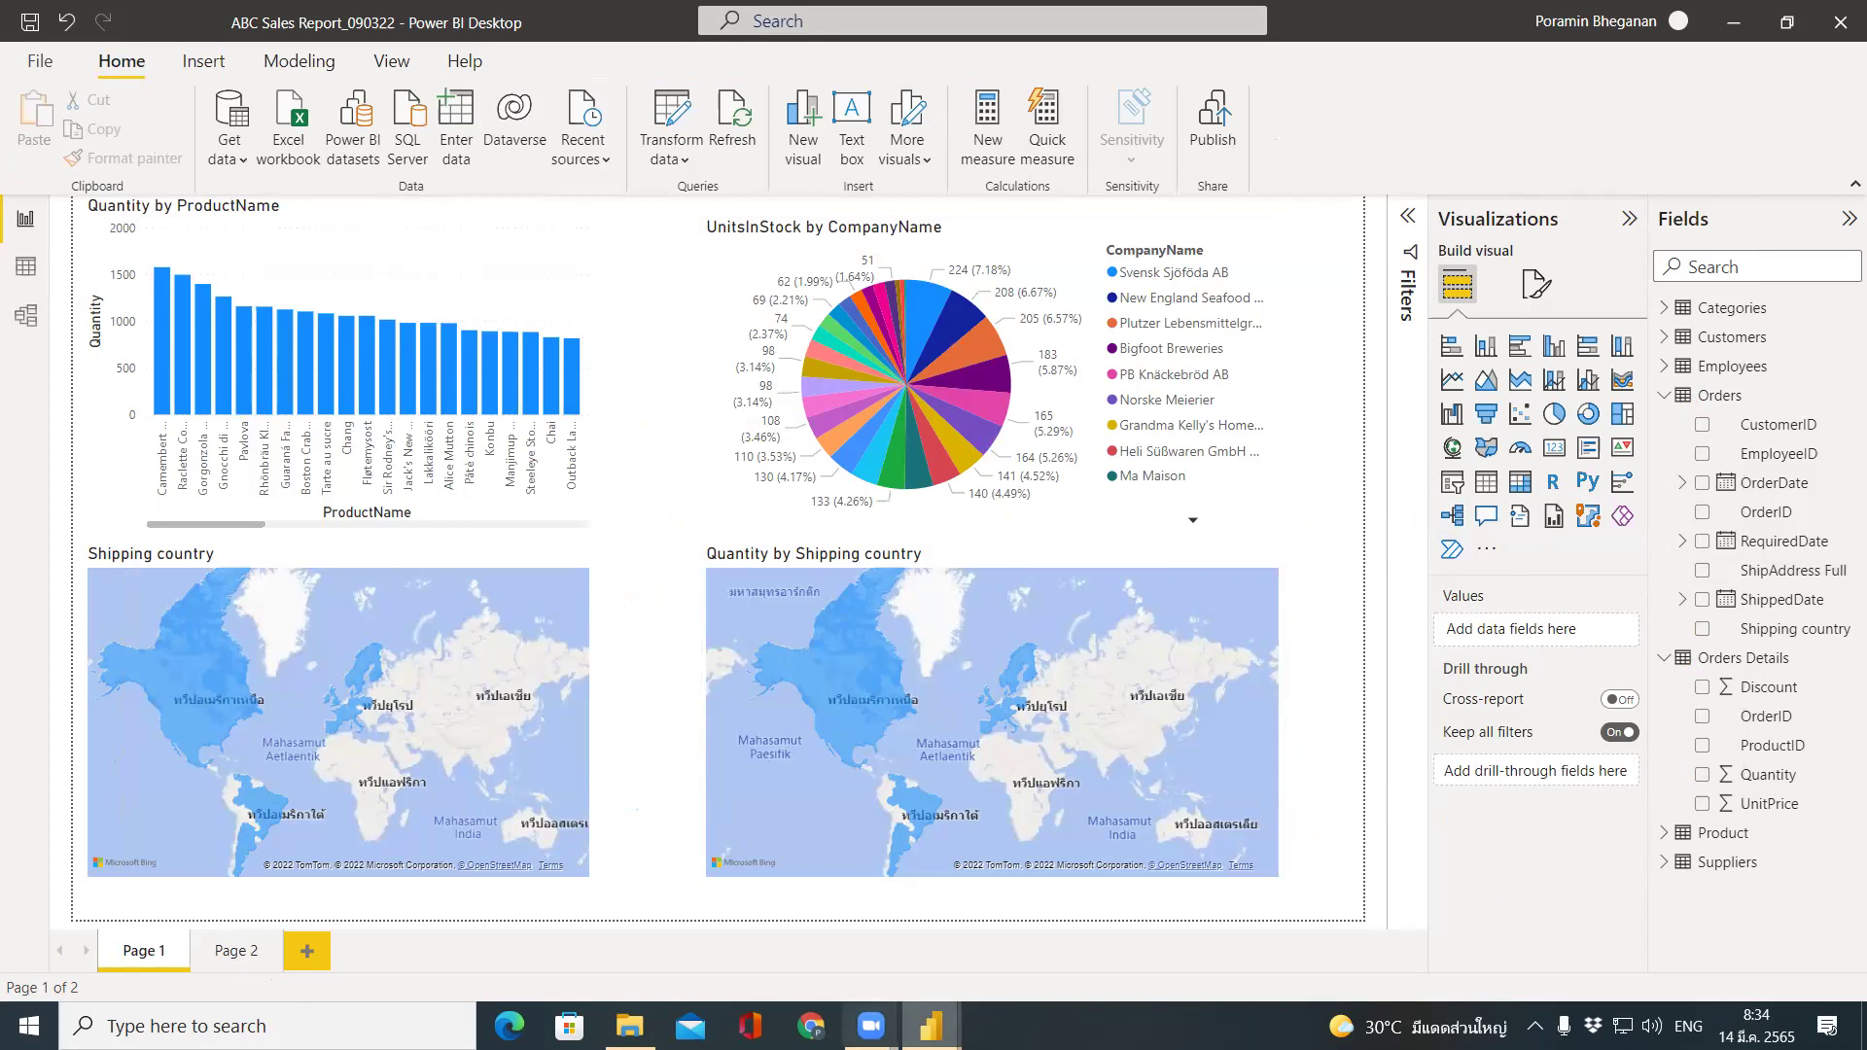
# Switch to the report's empty Page 2 and annotate the screen near its upper edge with the text "column and measure".
pyautogui.moveTo(871, 1026)
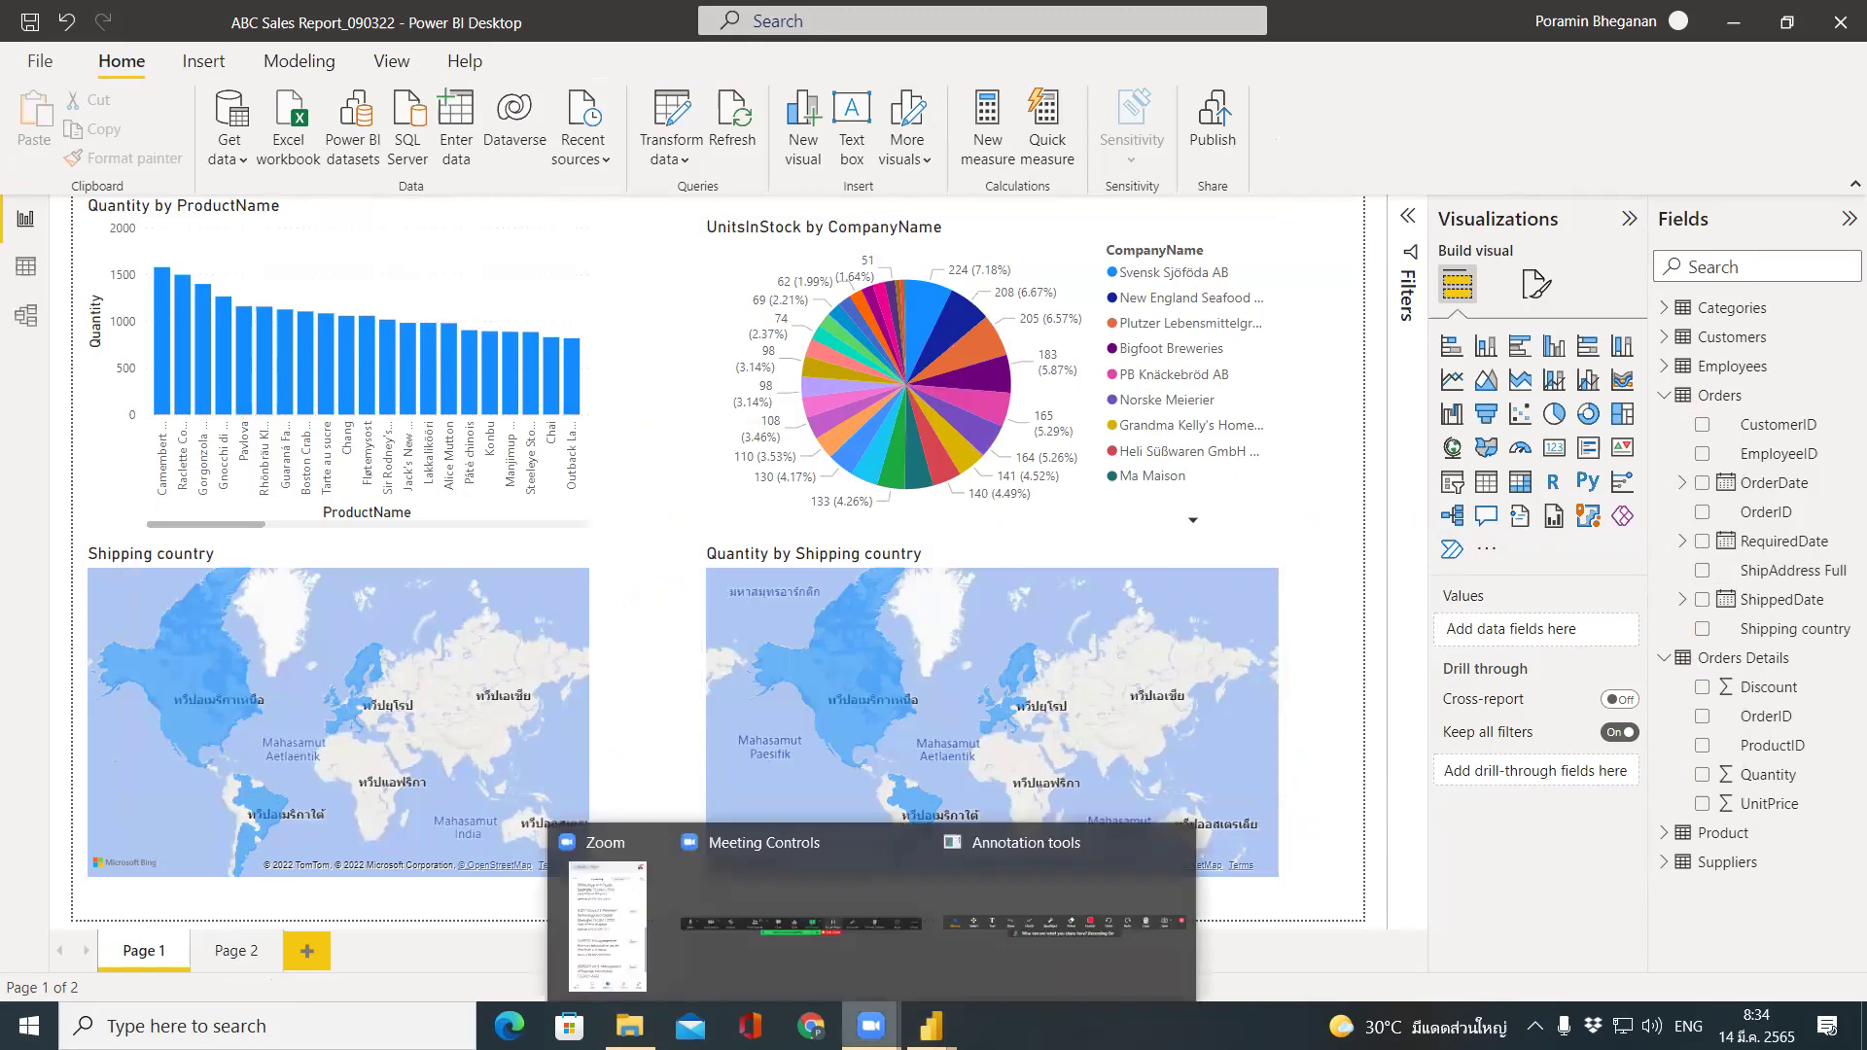
pyautogui.click(837, 955)
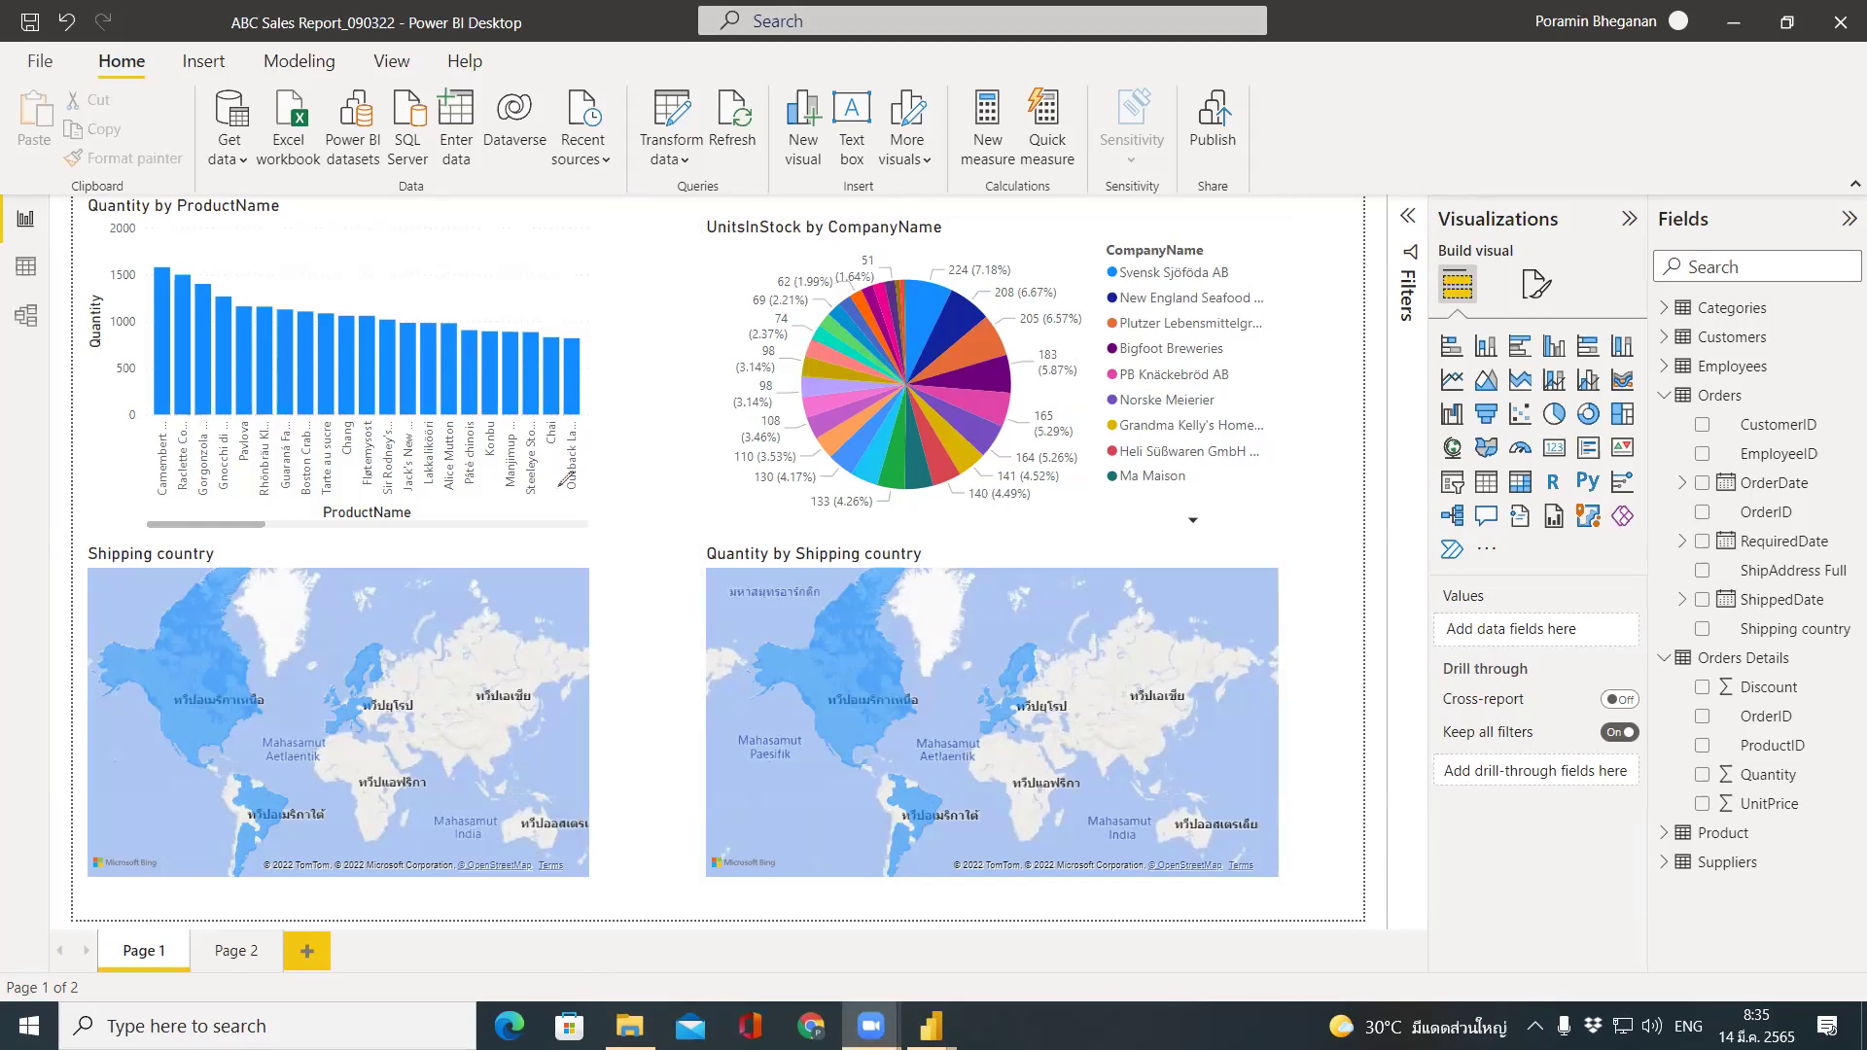
pyautogui.click(220, 958)
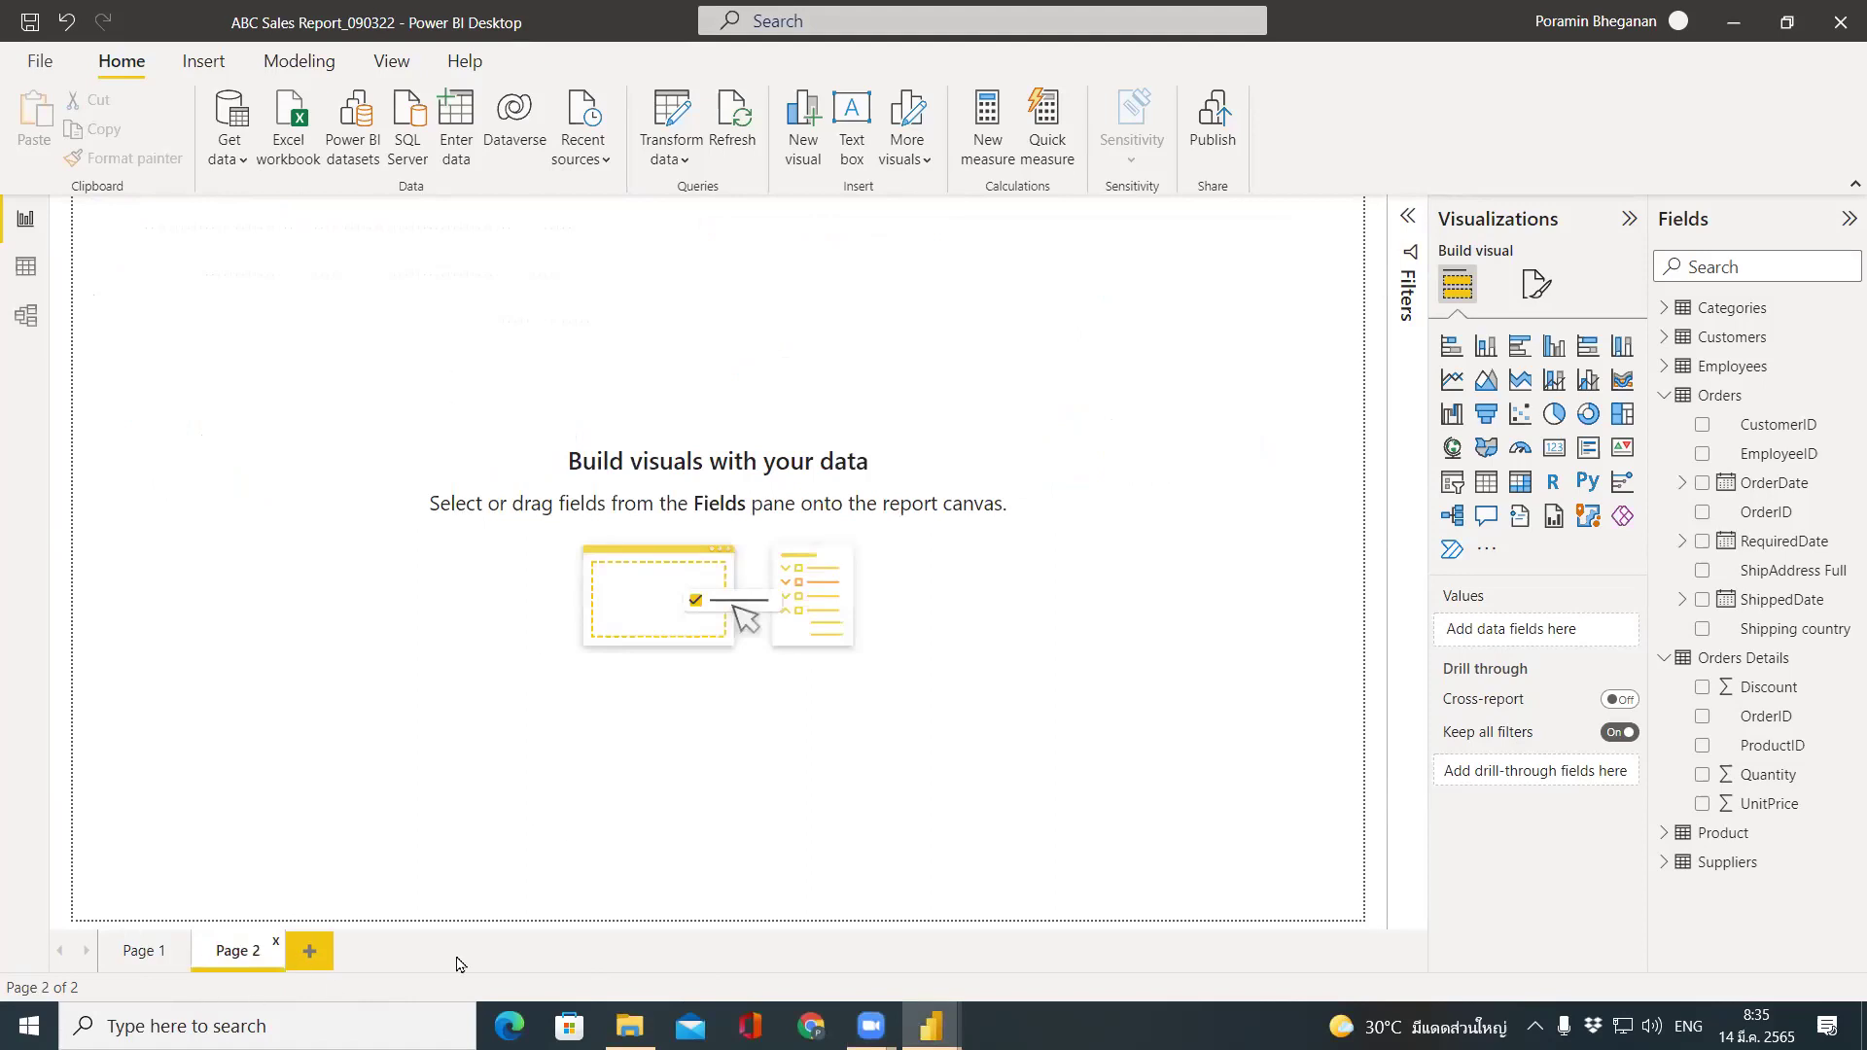
pyautogui.click(852, 126)
pyautogui.write('Column and measure')
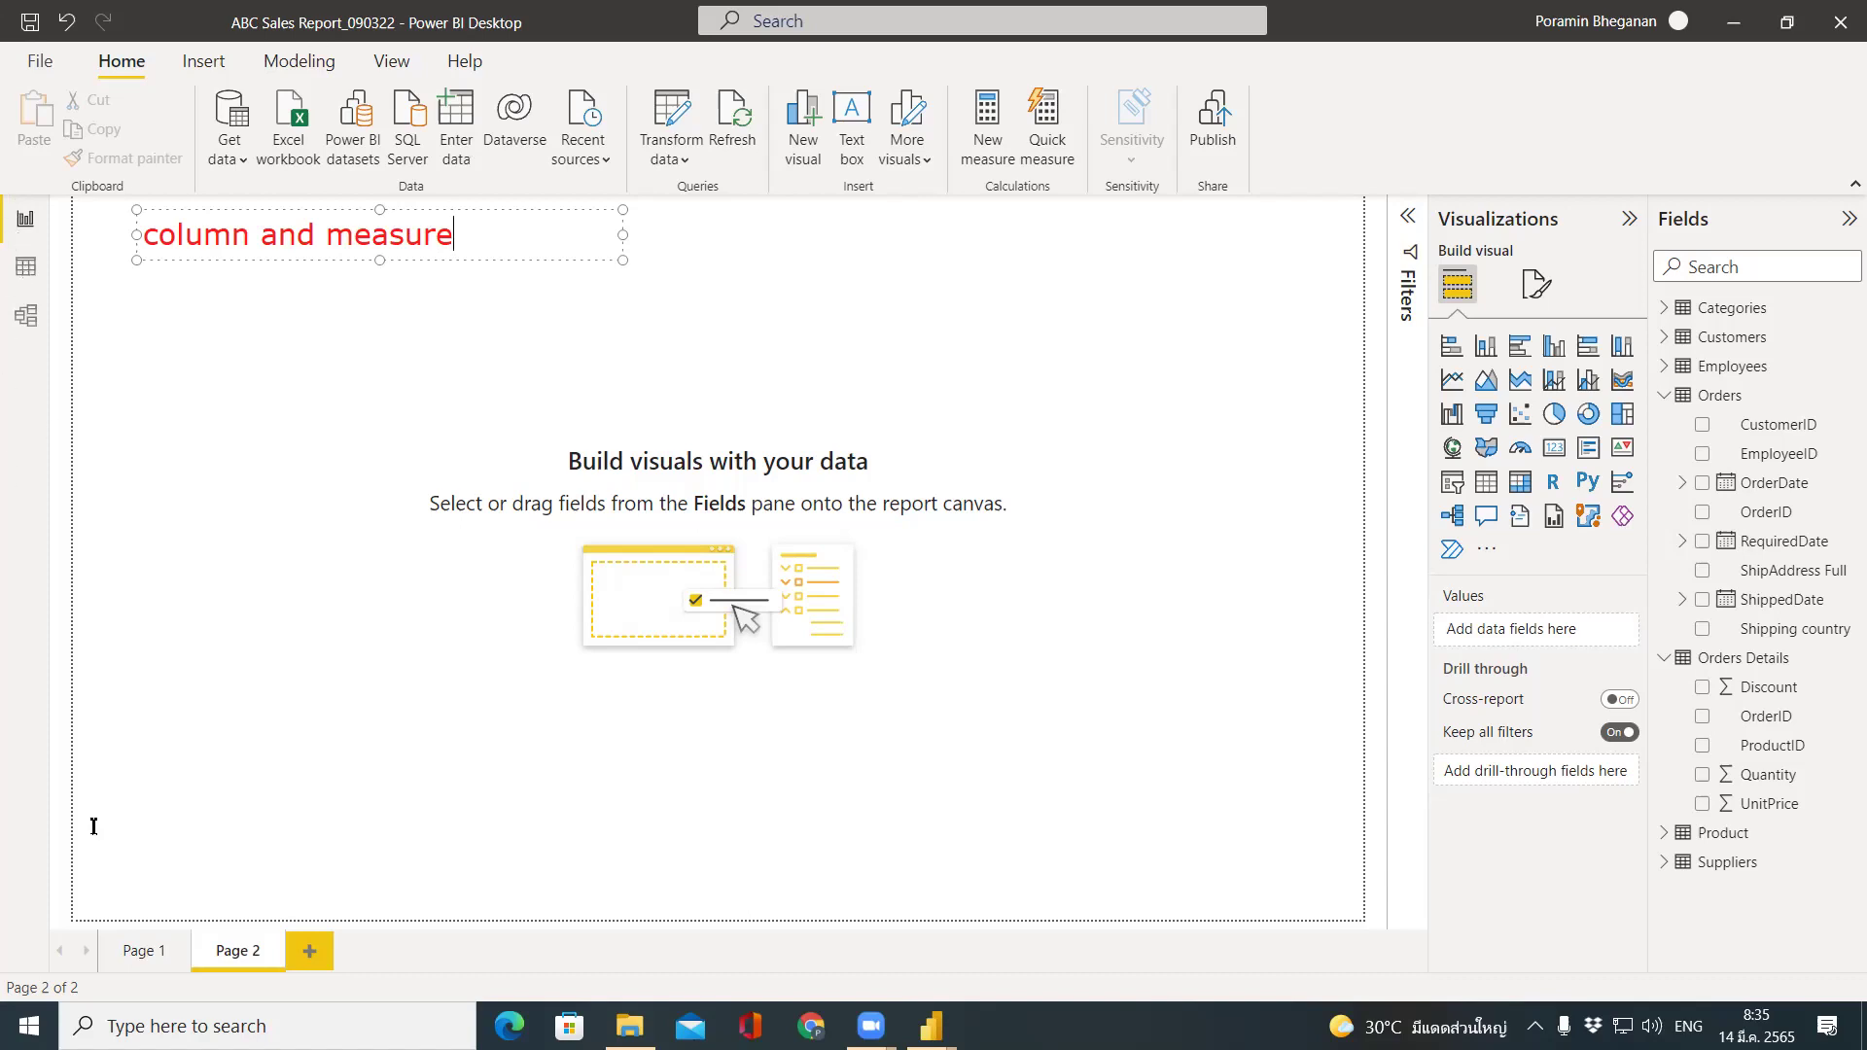
# Show the Orders Details table in the data view and select its OrderID column.
pyautogui.click(26, 266)
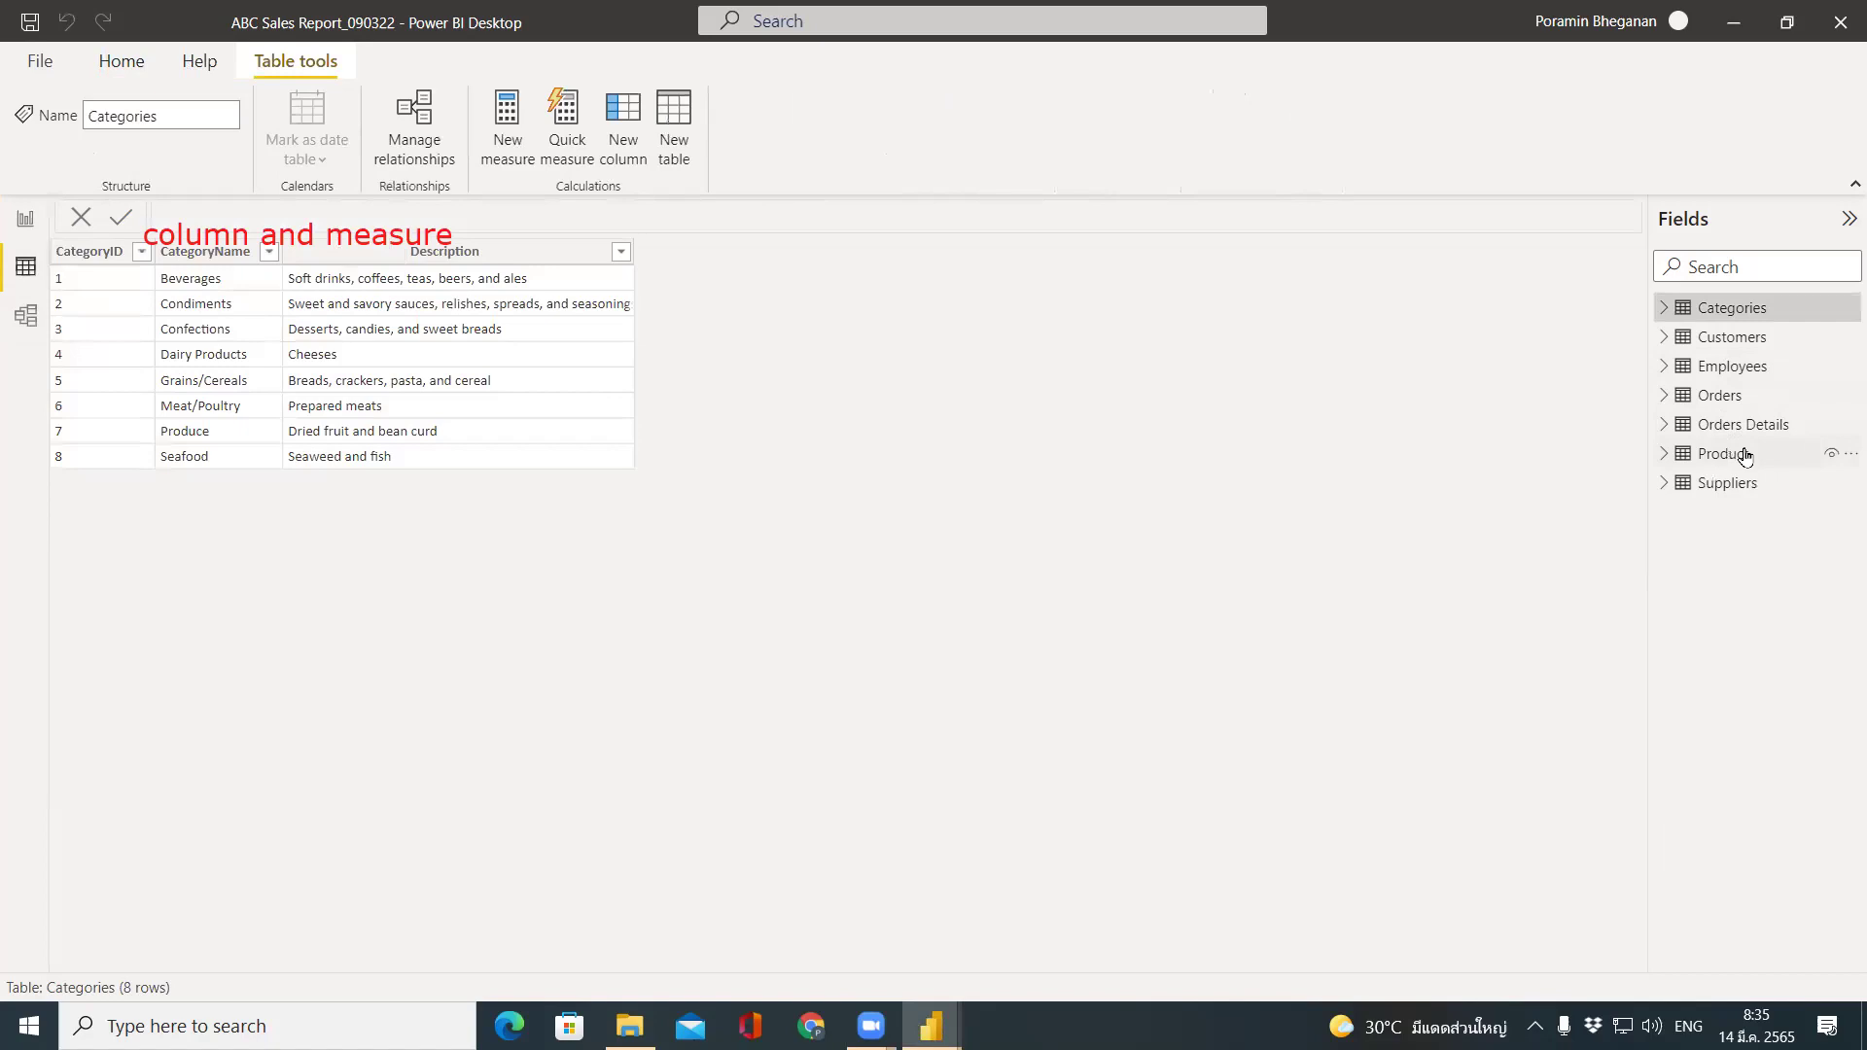
pyautogui.click(1738, 409)
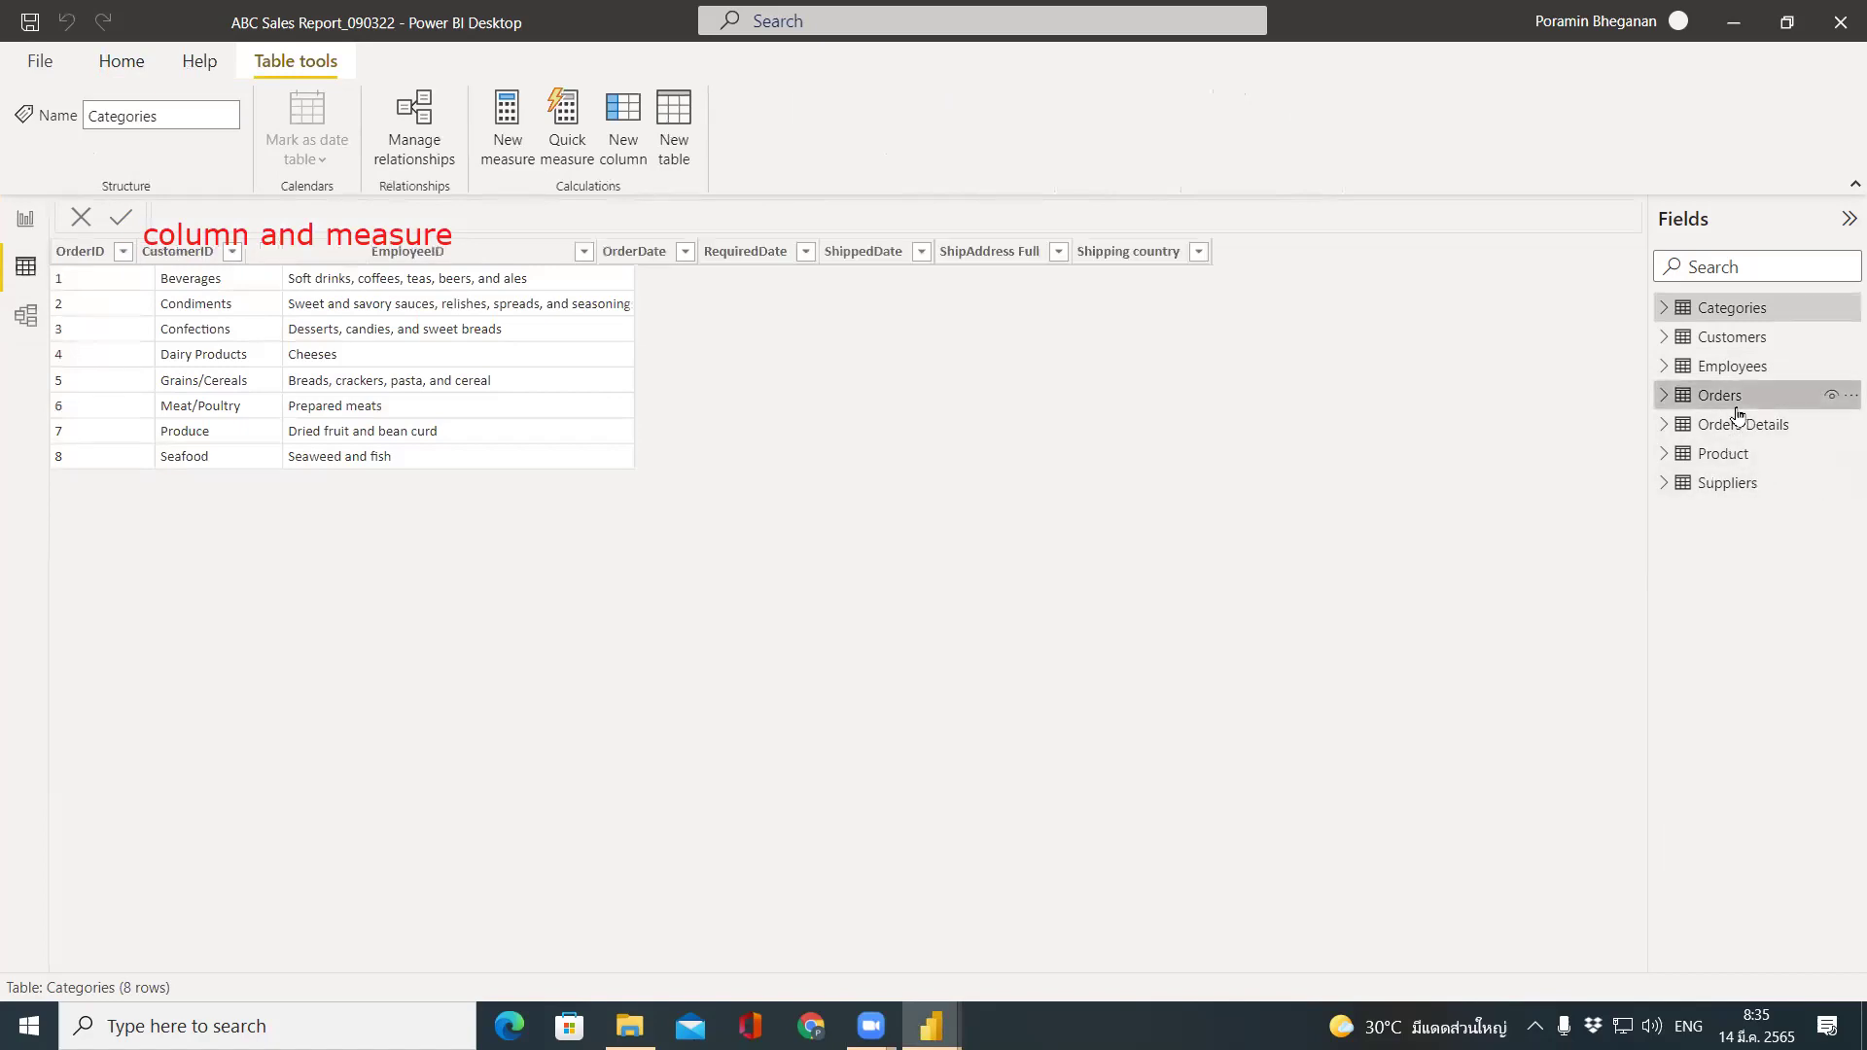
pyautogui.click(1742, 428)
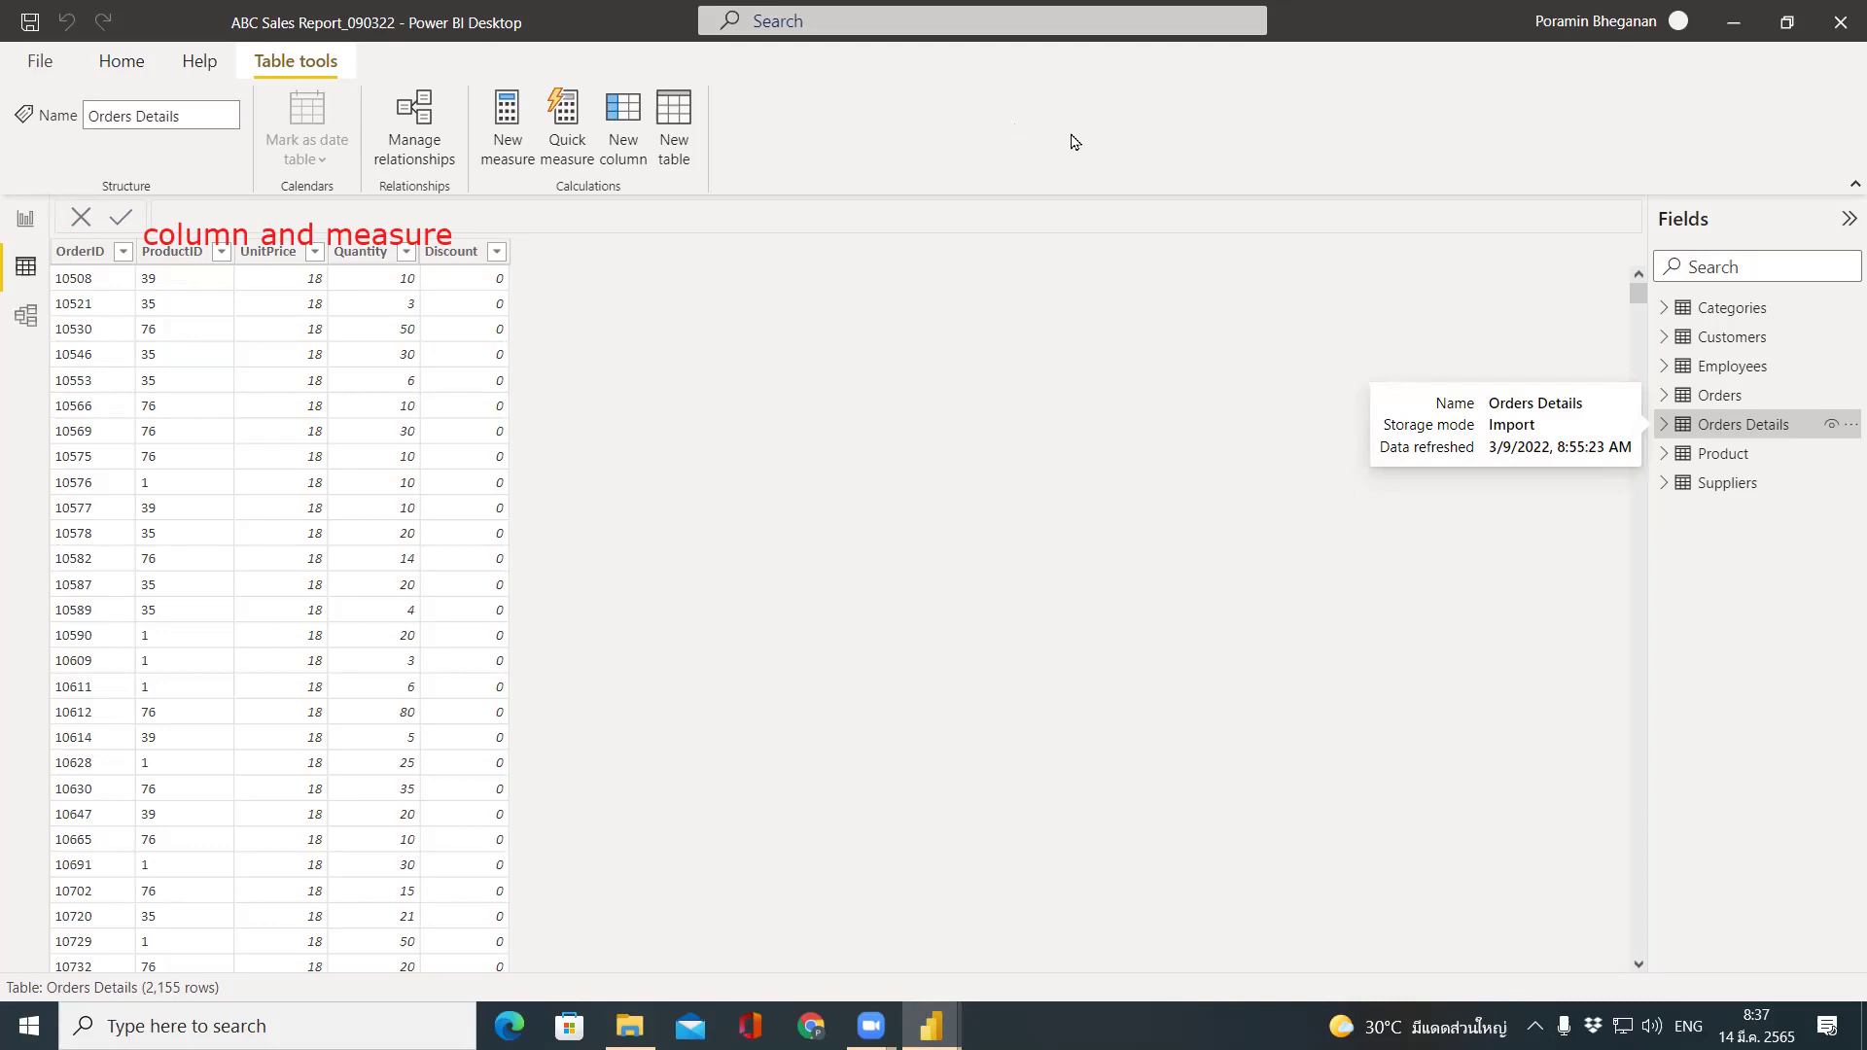
pyautogui.click(73, 282)
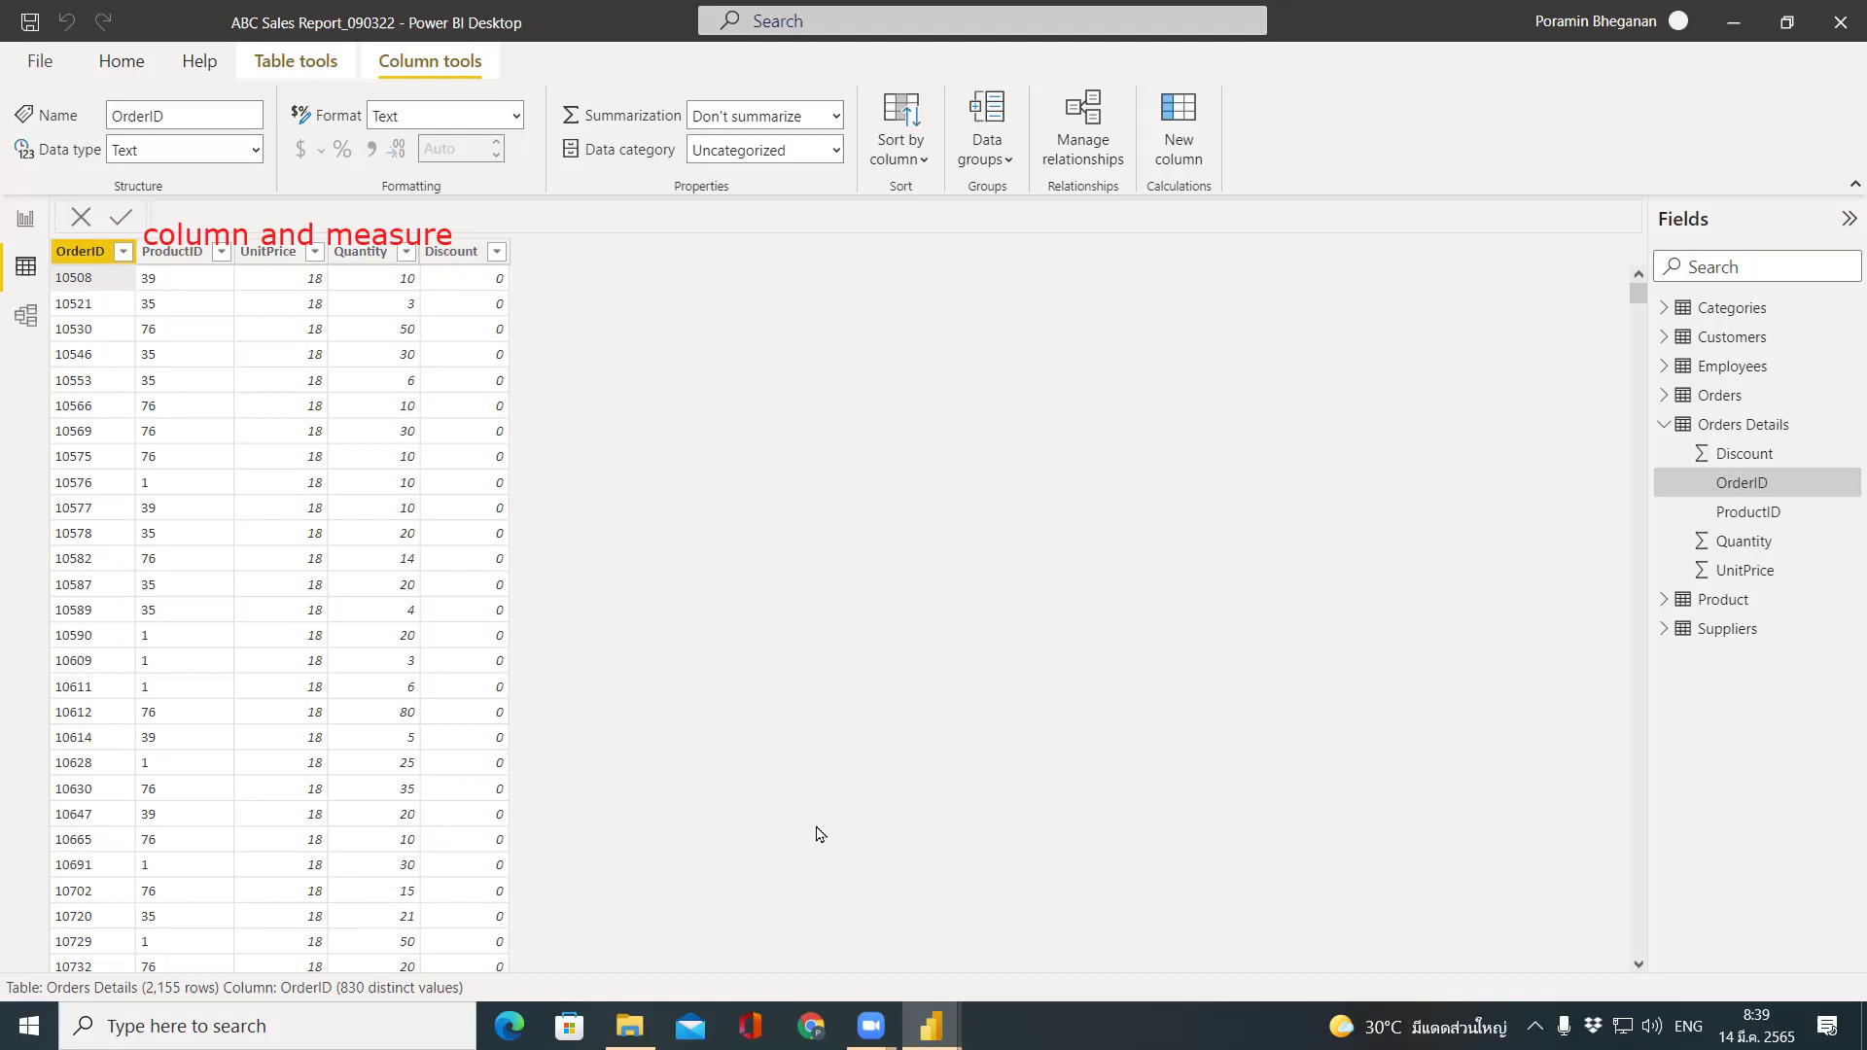
# Draw three tall rectangles side by side as annotations on the empty area beside the Discount column.
pyautogui.moveTo(511, 236)
pyautogui.mouseDown()
pyautogui.moveTo(637, 622)
pyautogui.moveTo(647, 970)
pyautogui.mouseUp()
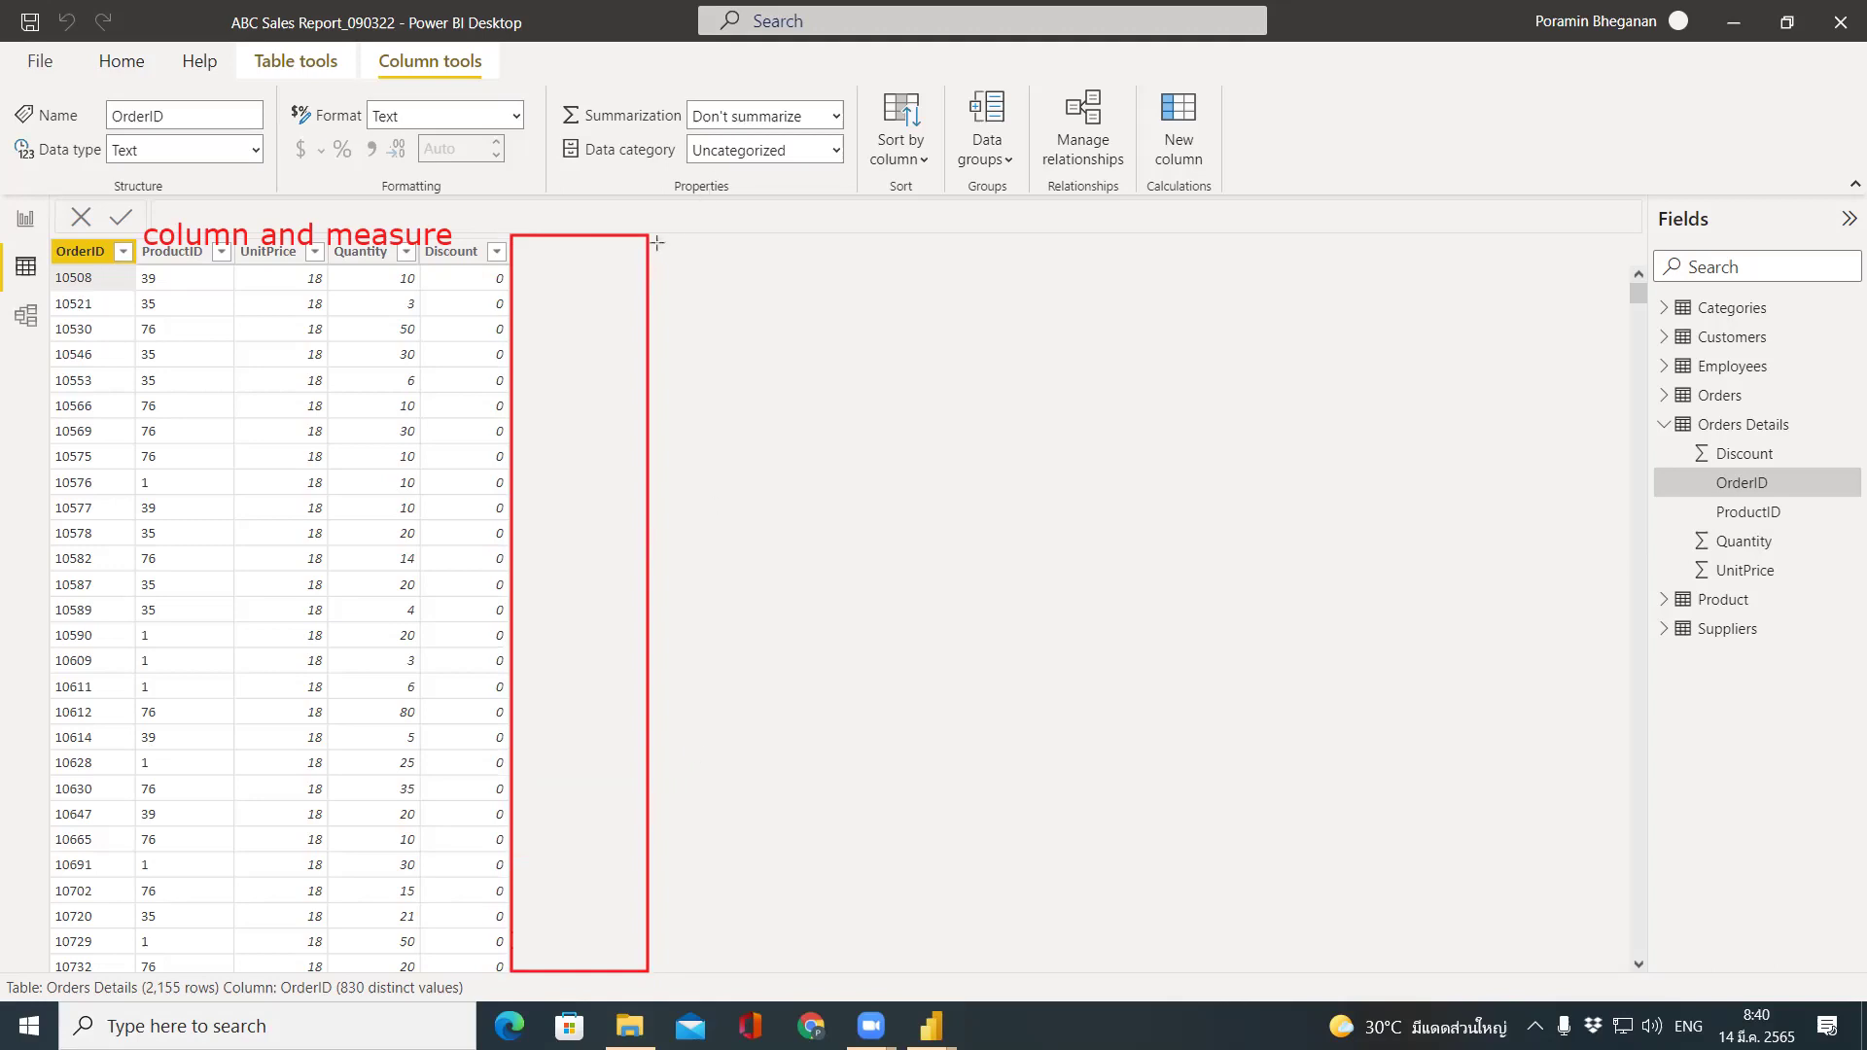
pyautogui.moveTo(651, 235)
pyautogui.mouseDown()
pyautogui.moveTo(731, 317)
pyautogui.moveTo(825, 965)
pyautogui.moveTo(799, 973)
pyautogui.mouseUp()
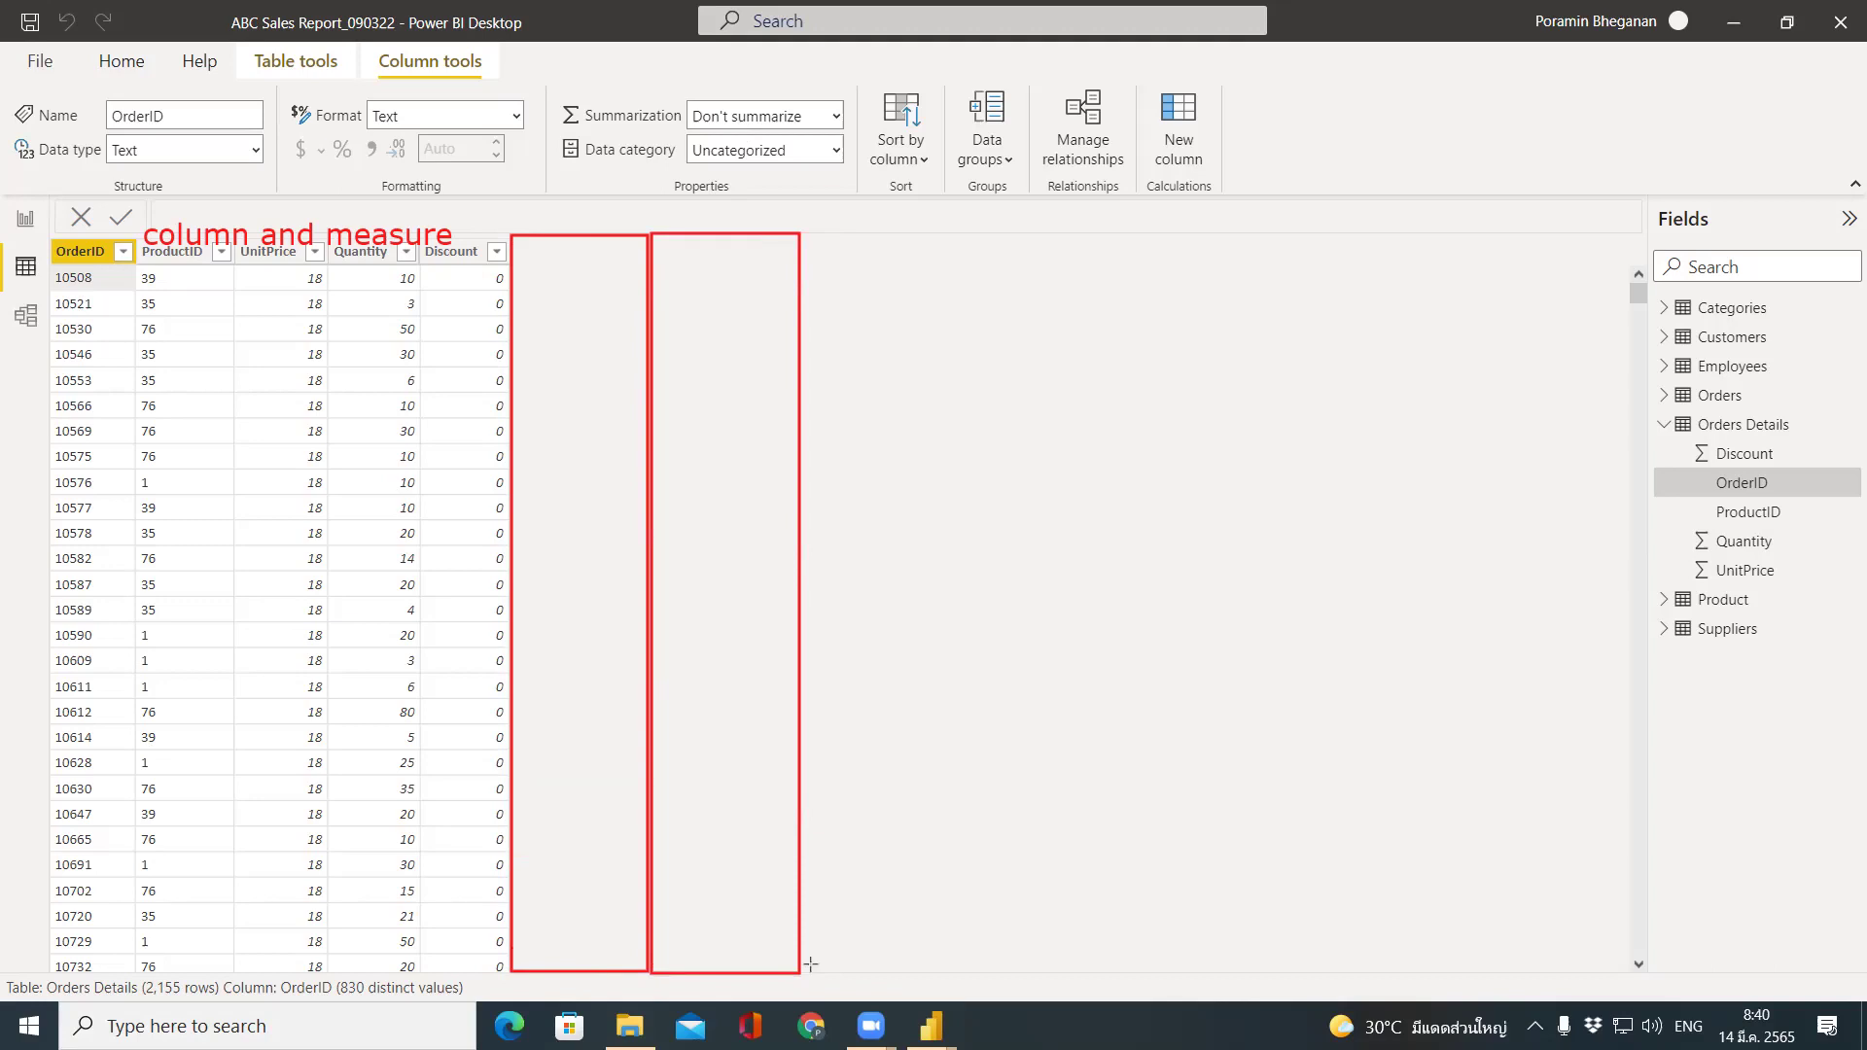
pyautogui.moveTo(800, 230)
pyautogui.mouseDown()
pyautogui.moveTo(960, 822)
pyautogui.moveTo(978, 970)
pyautogui.mouseUp()
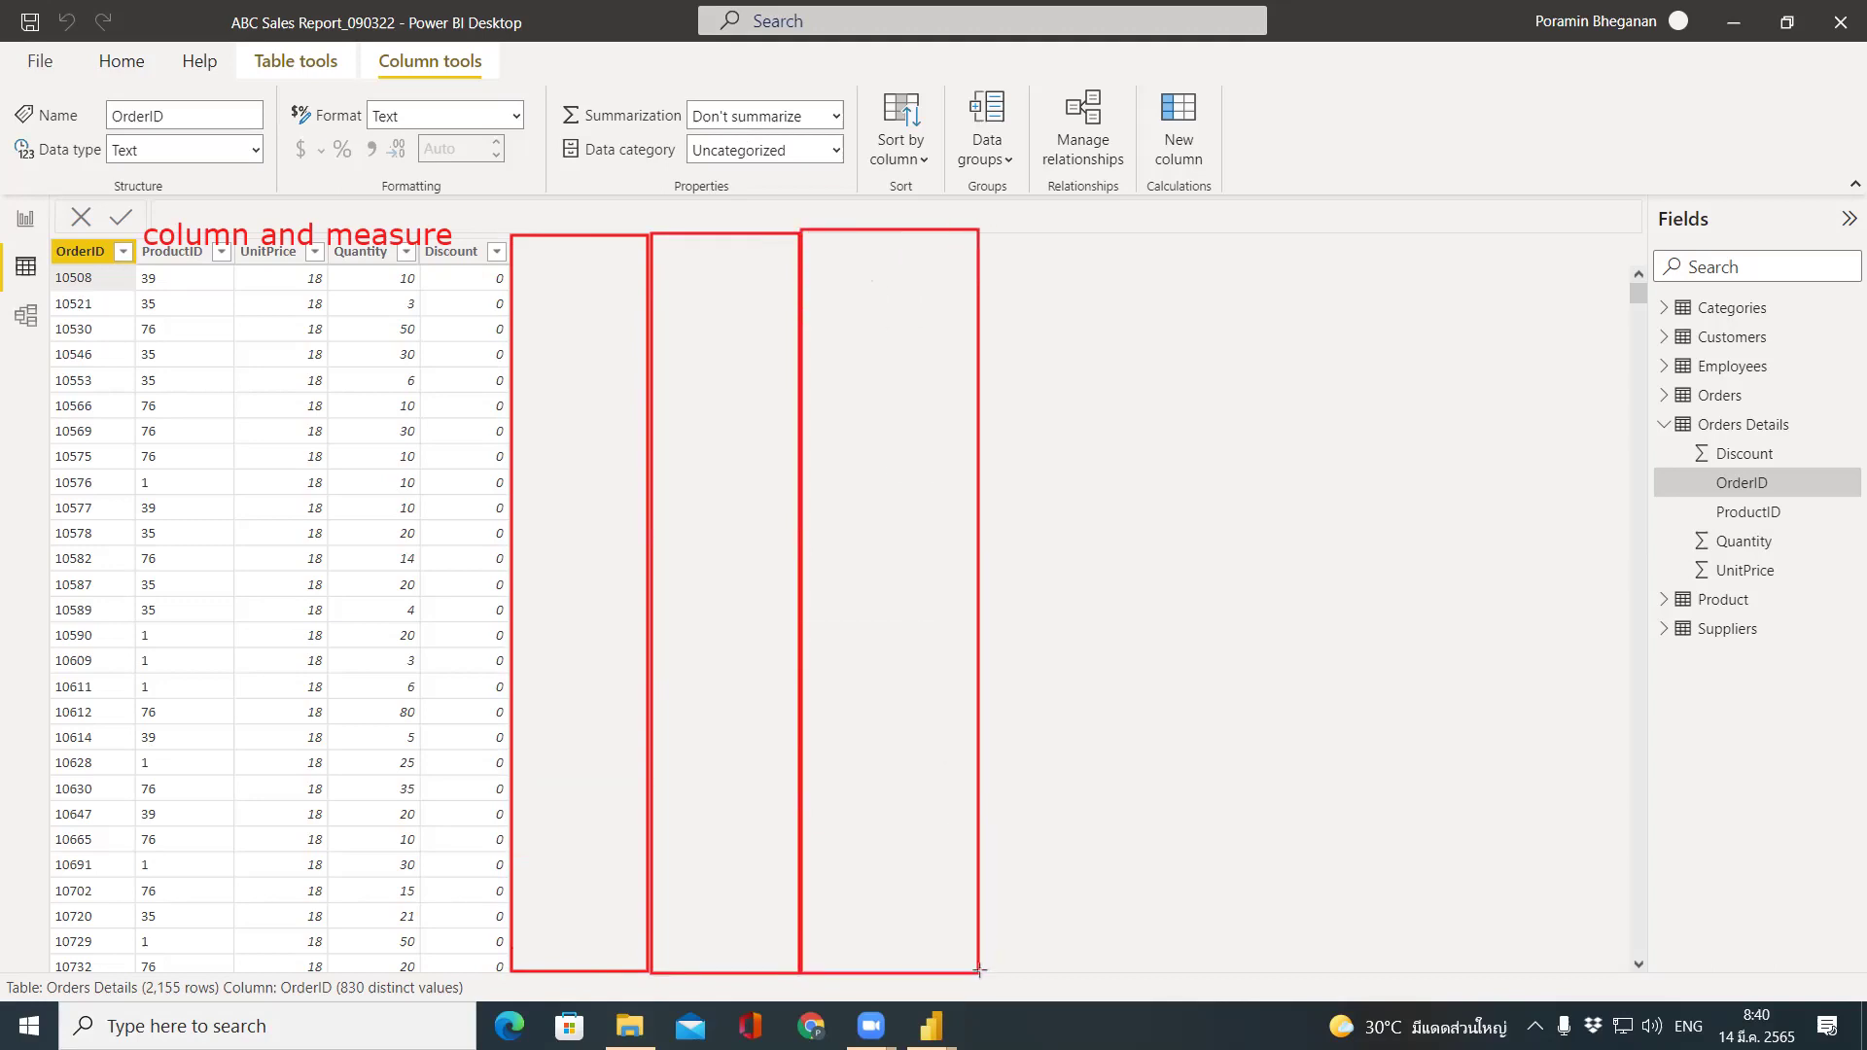
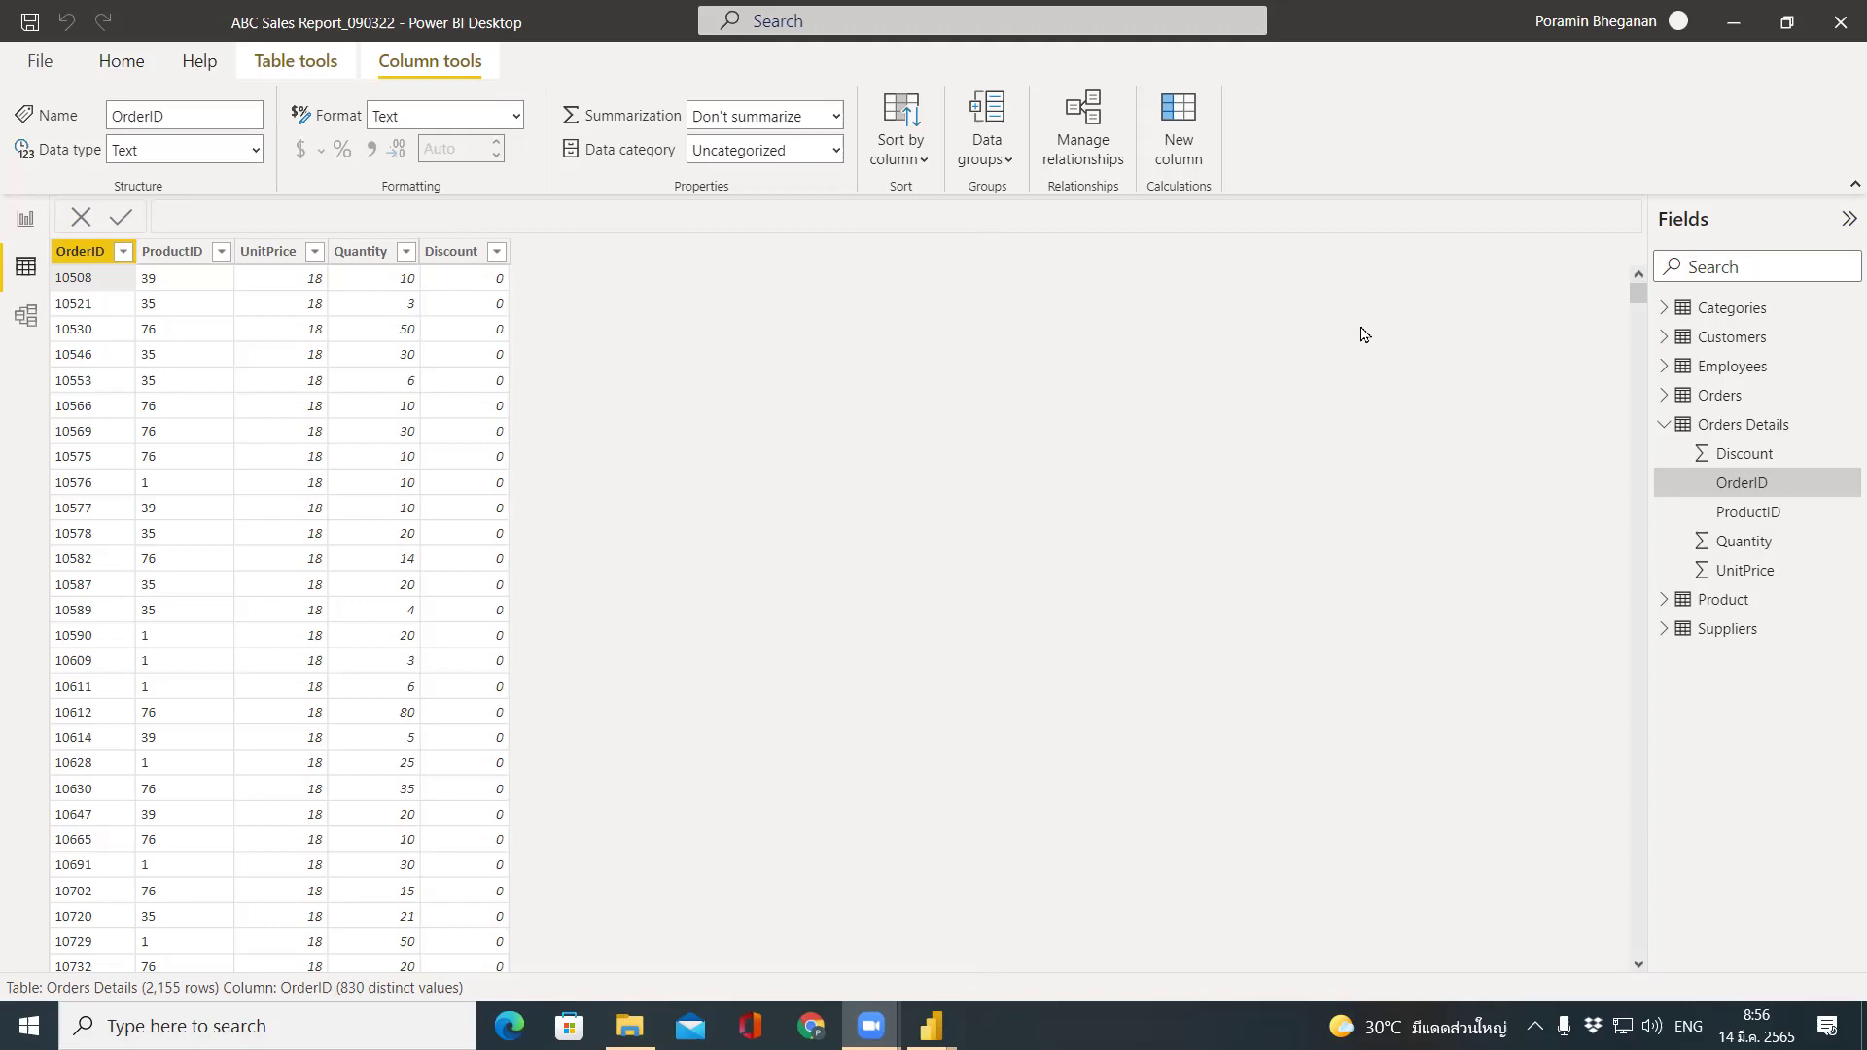
pyautogui.click(897, 418)
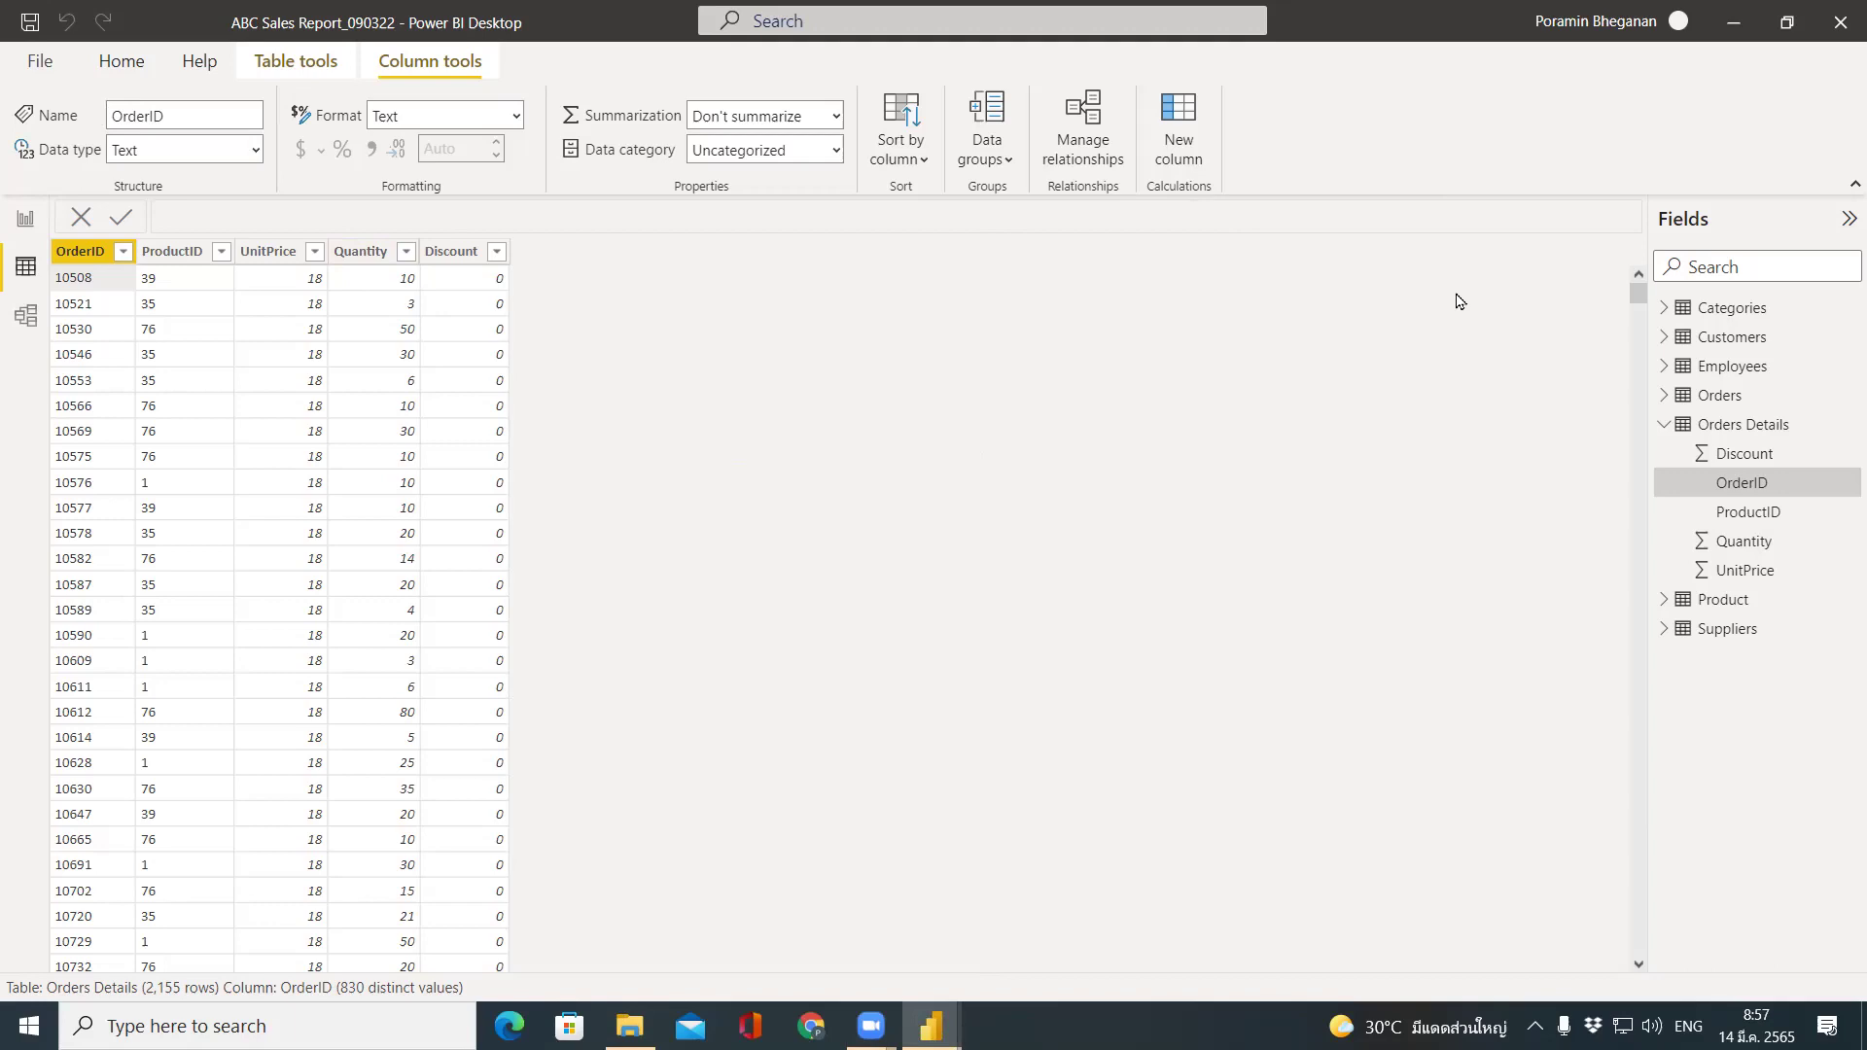
# Add a calculated column to the Orders Details table, naming it Gross sales Column in its formula.
pyautogui.click(1704, 427)
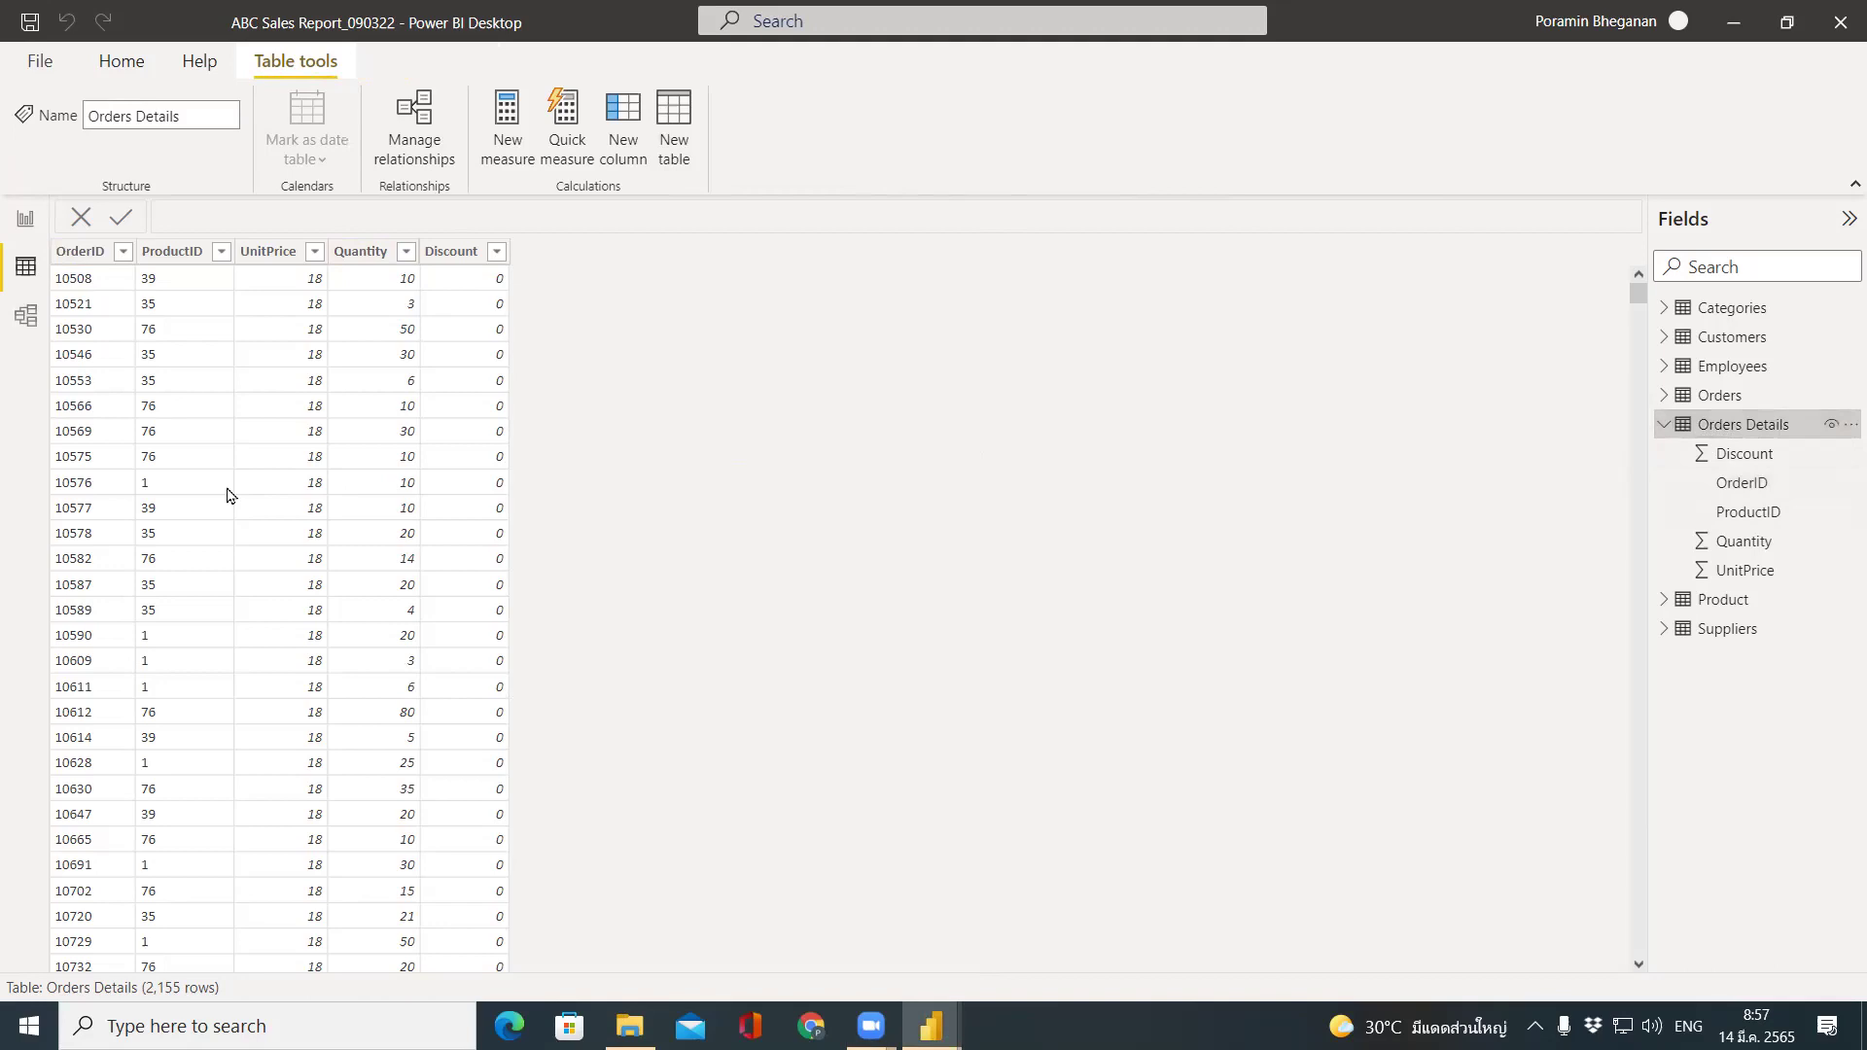
pyautogui.click(118, 78)
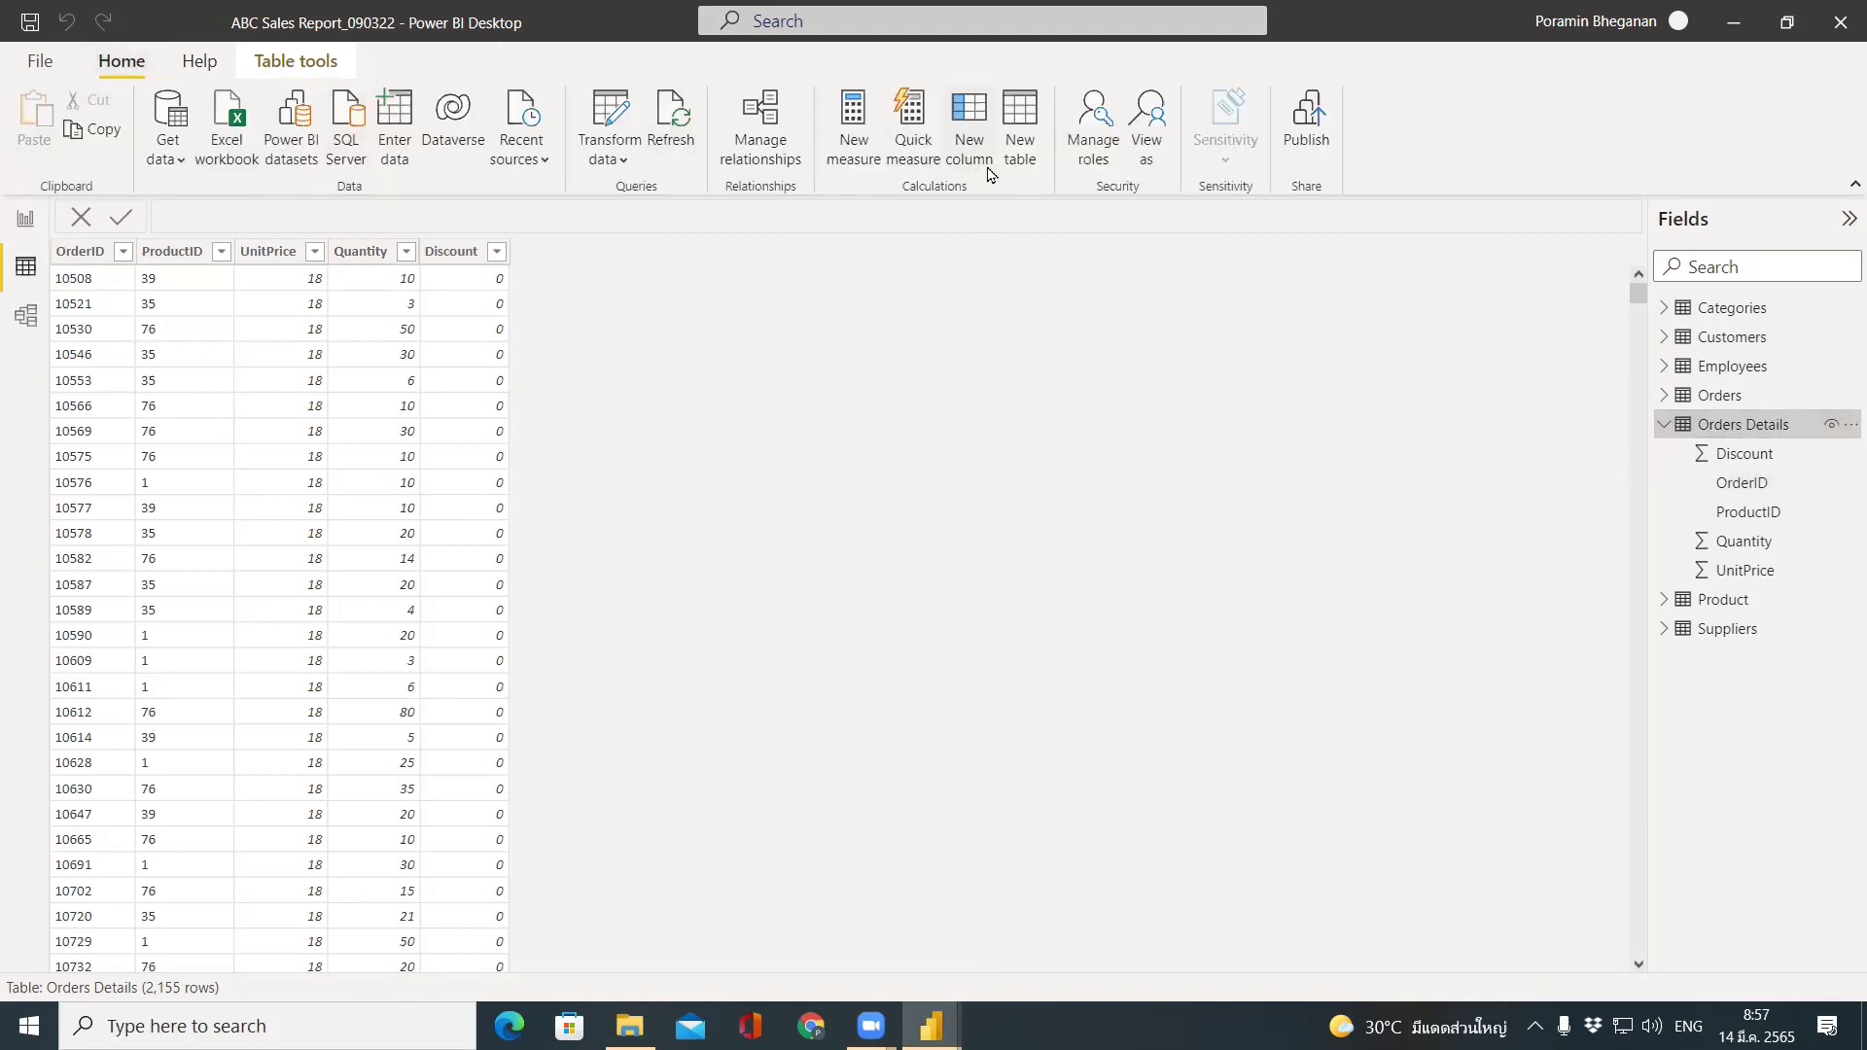
pyautogui.click(296, 60)
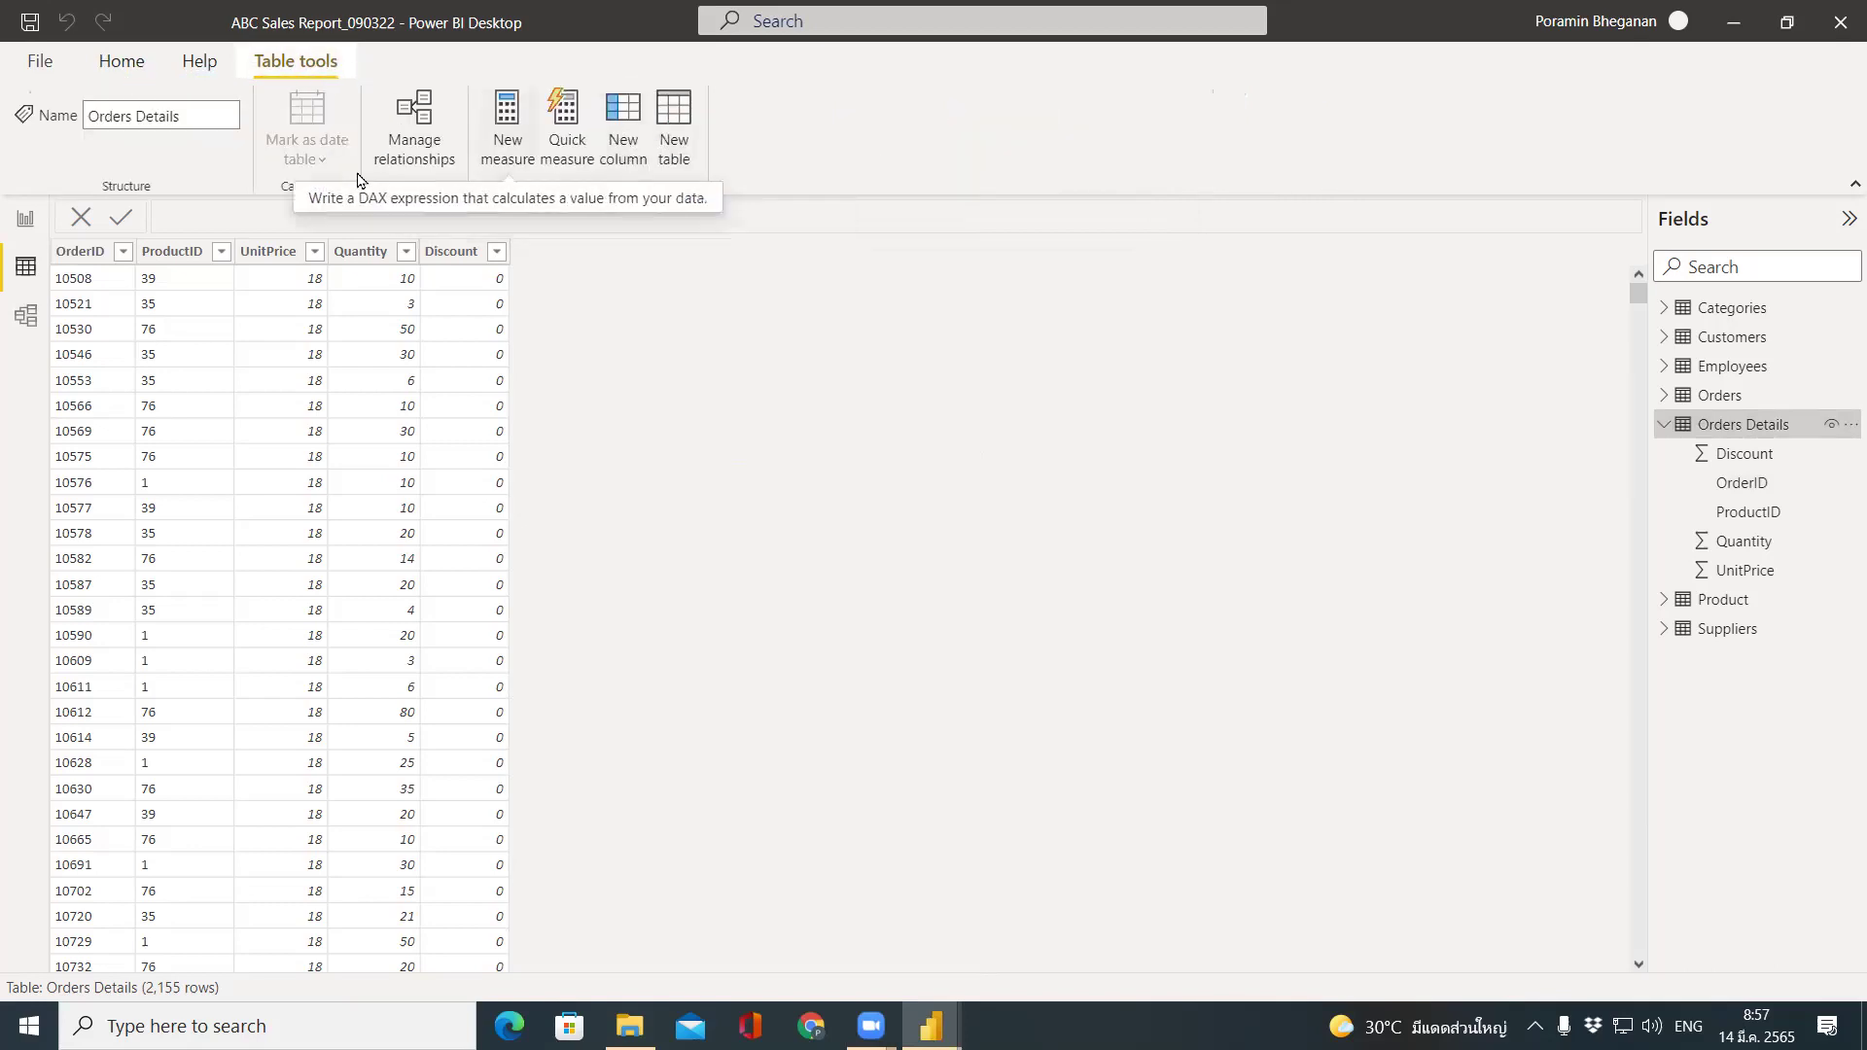
pyautogui.click(121, 61)
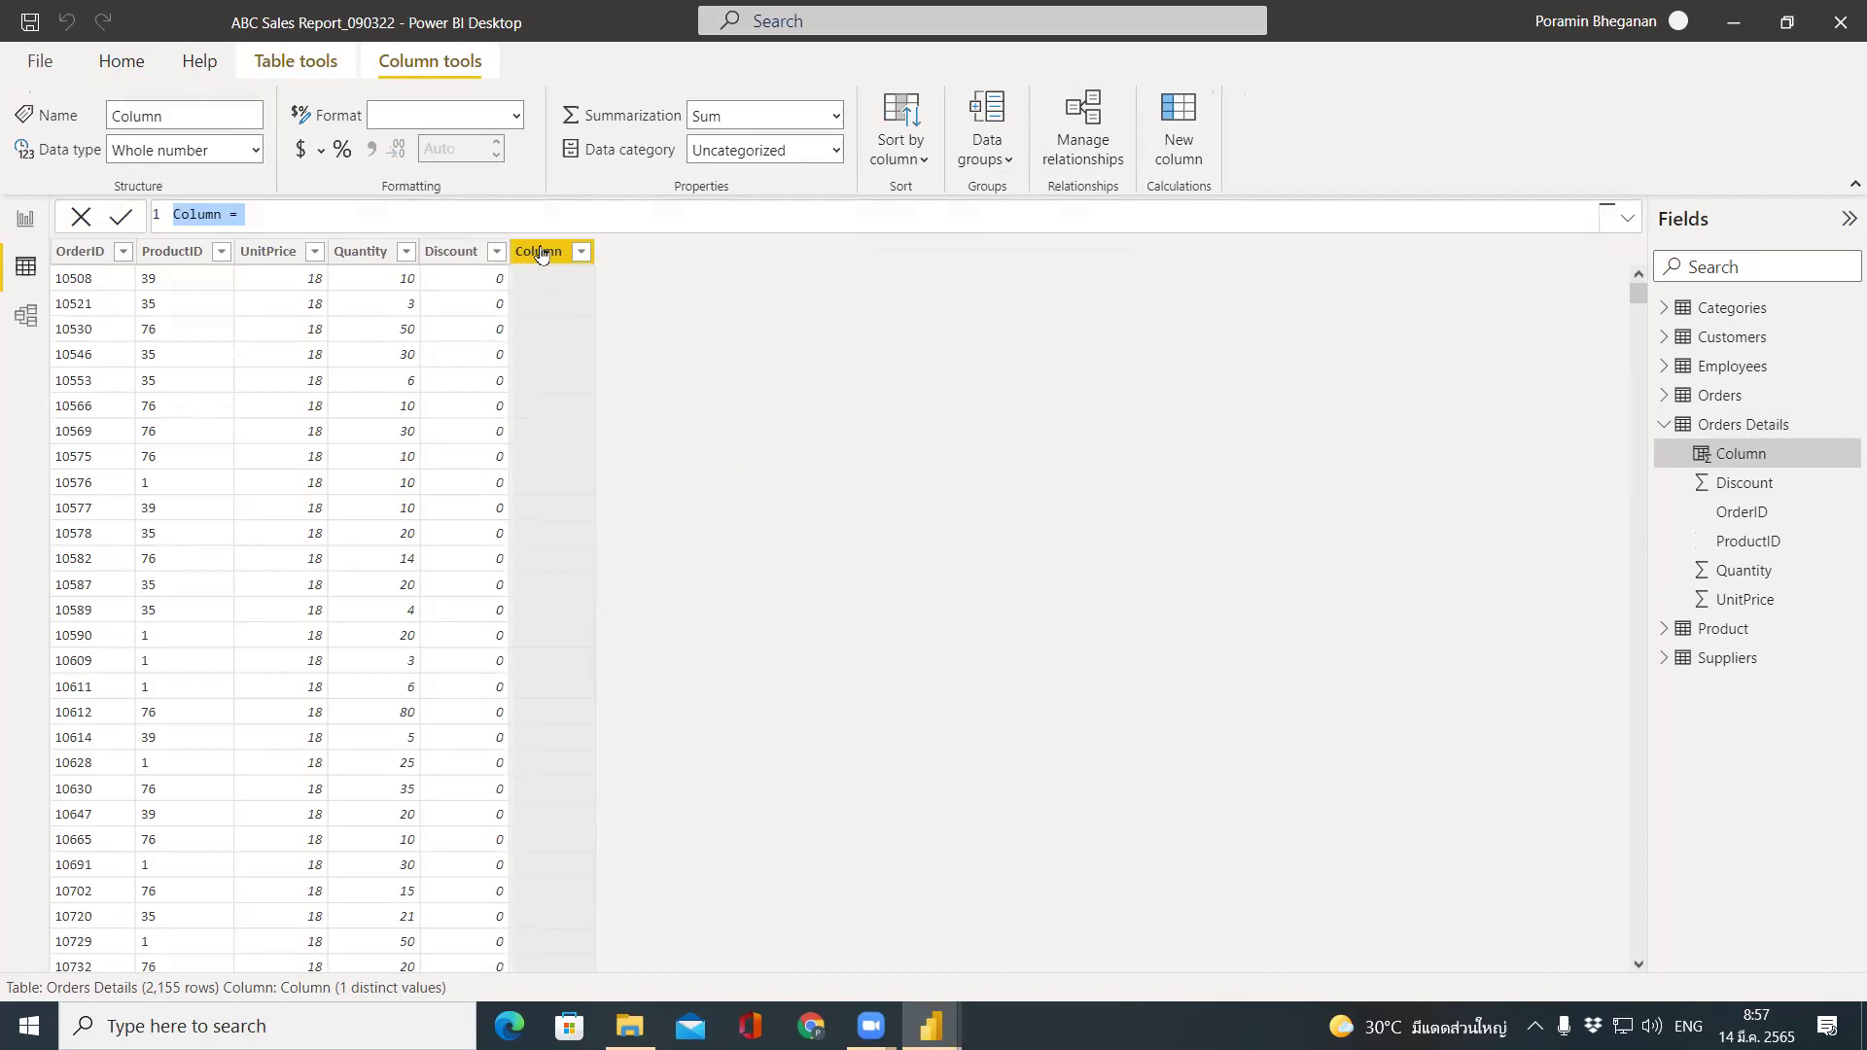
pyautogui.click(186, 215)
pyautogui.press('Right')
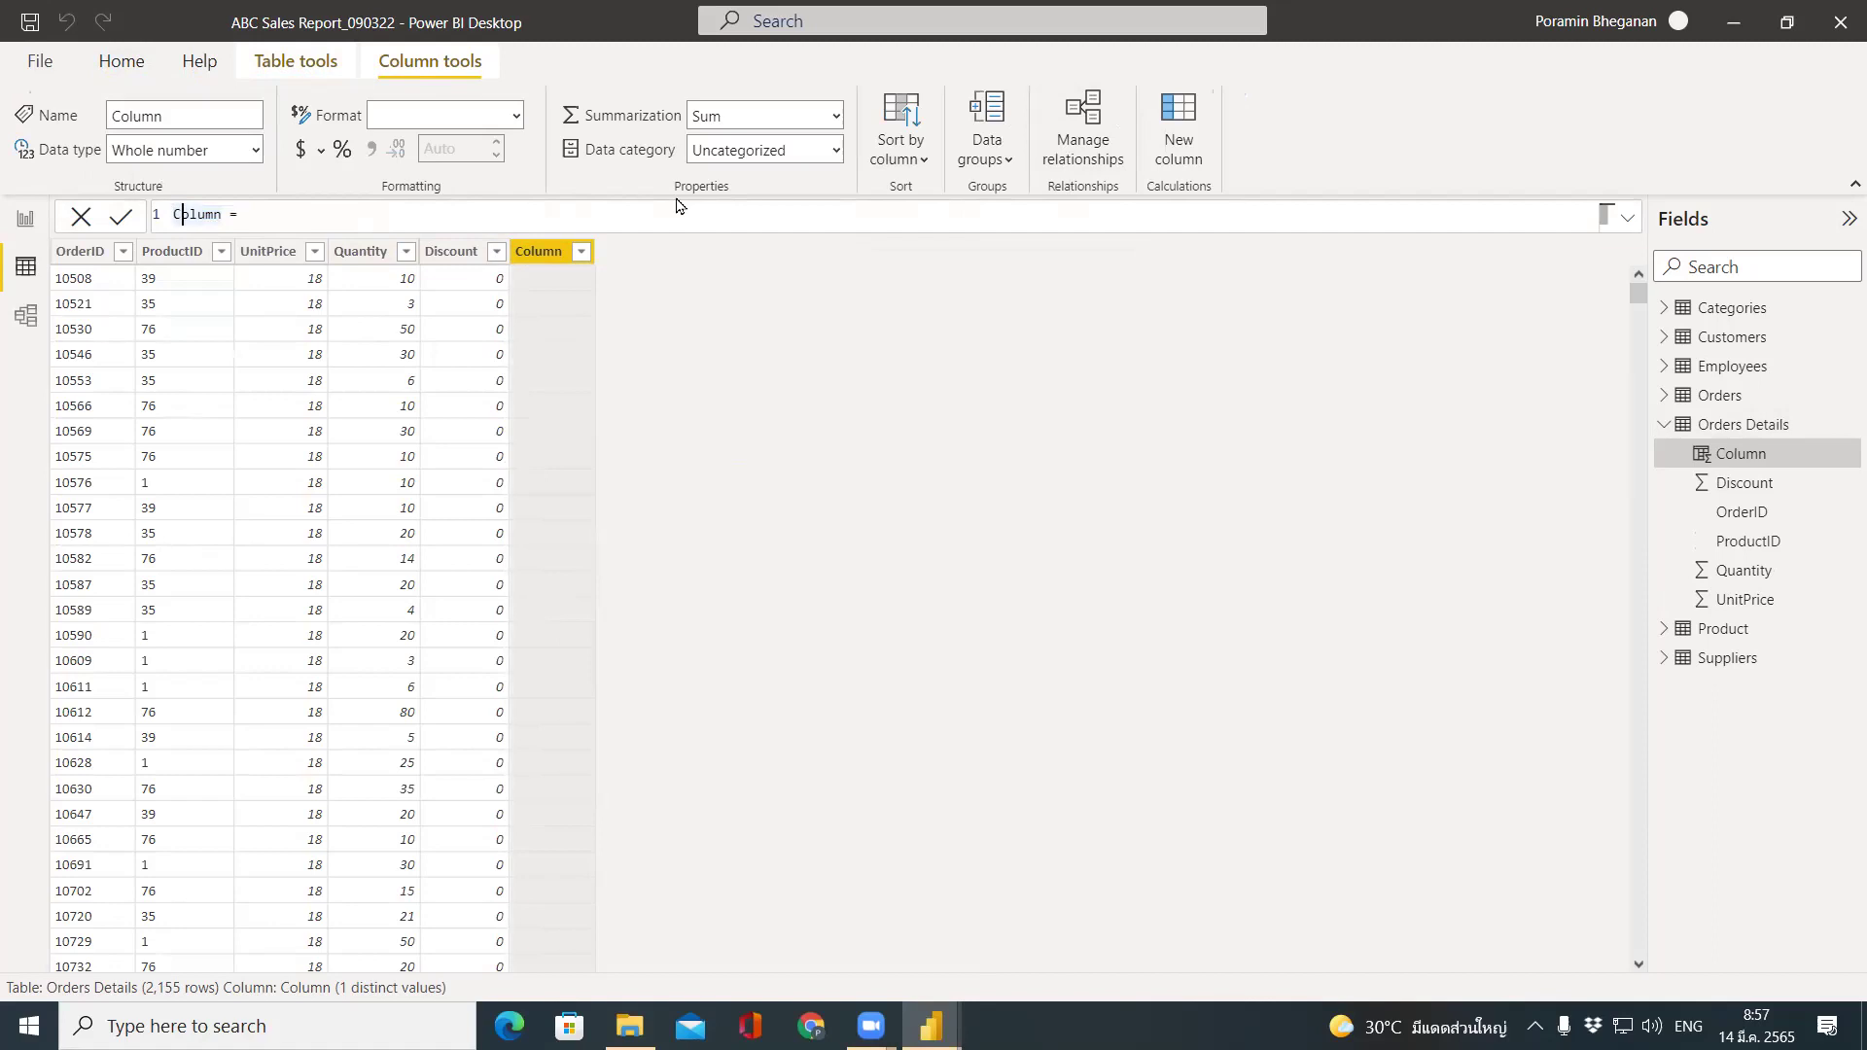
pyautogui.write('Gross sales')
# Define Gross sales Column as 'Orders Details'[UnitPrice] * 'Orders Details'[Quantity] and apply the formula.
pyautogui.write('unit')
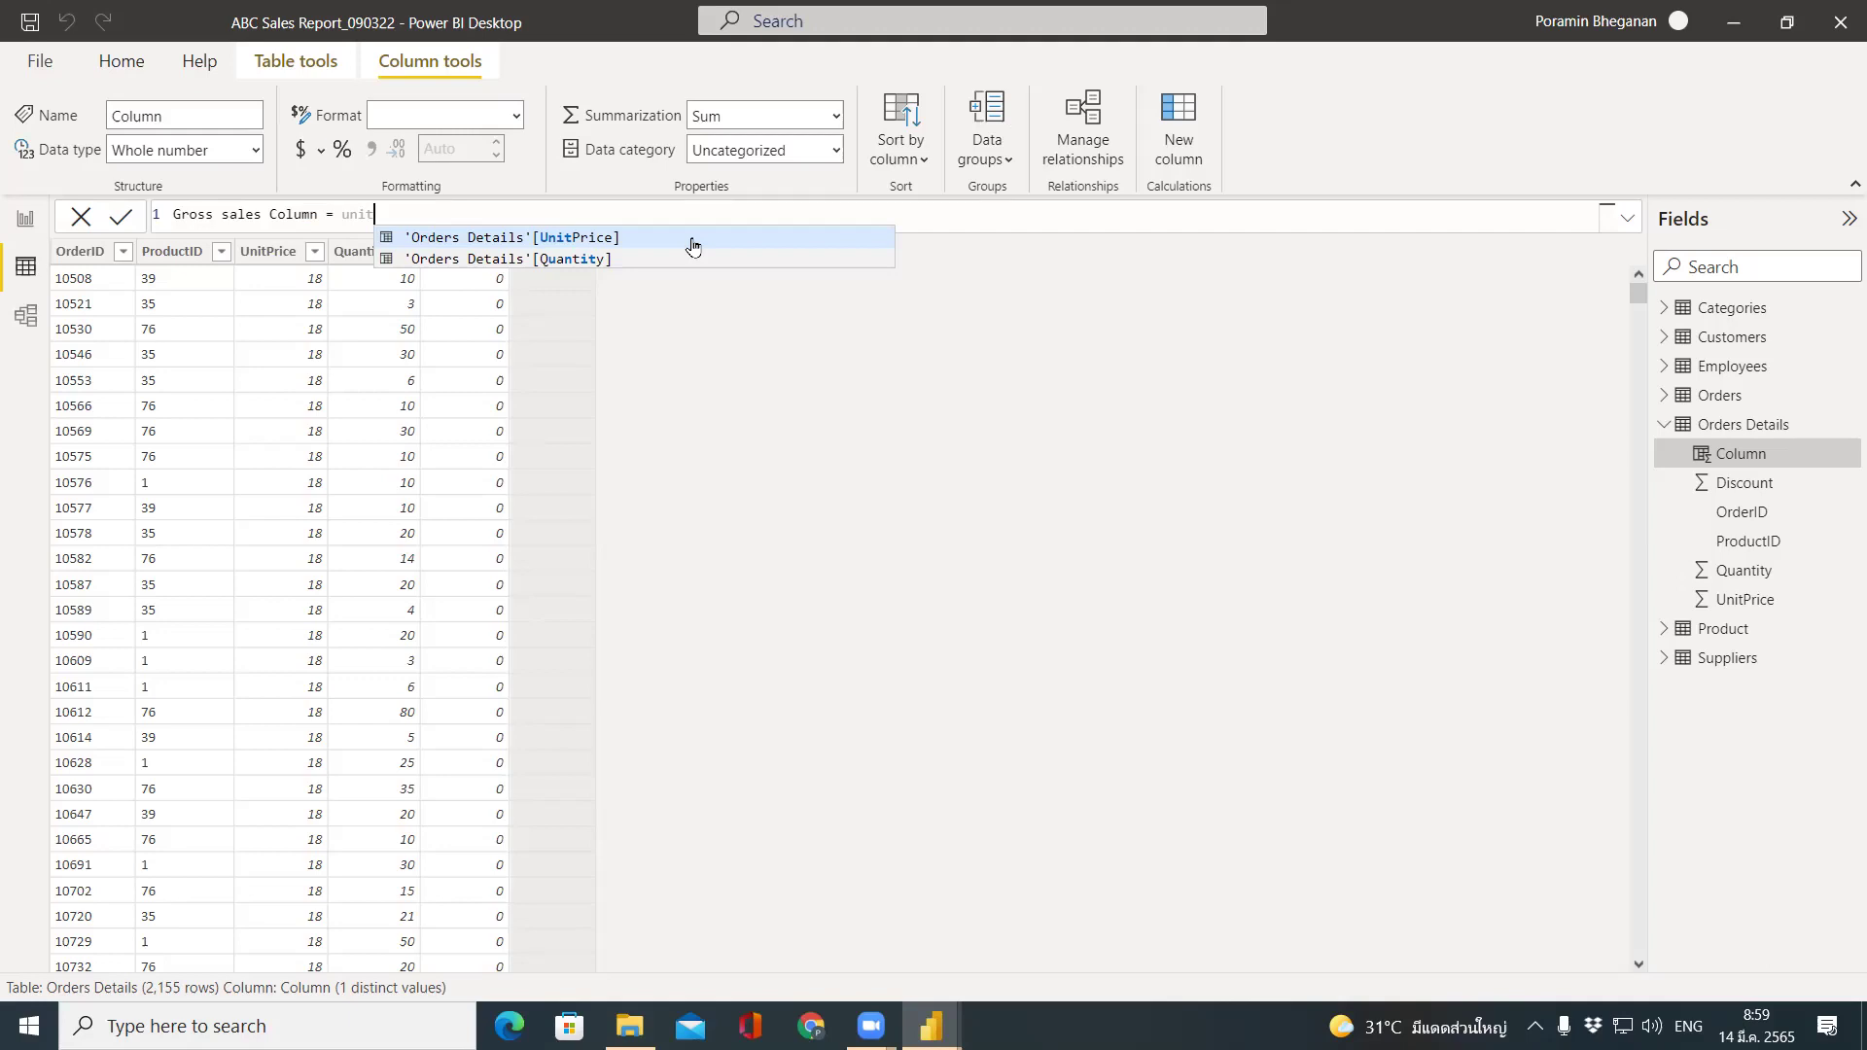
pyautogui.click(692, 245)
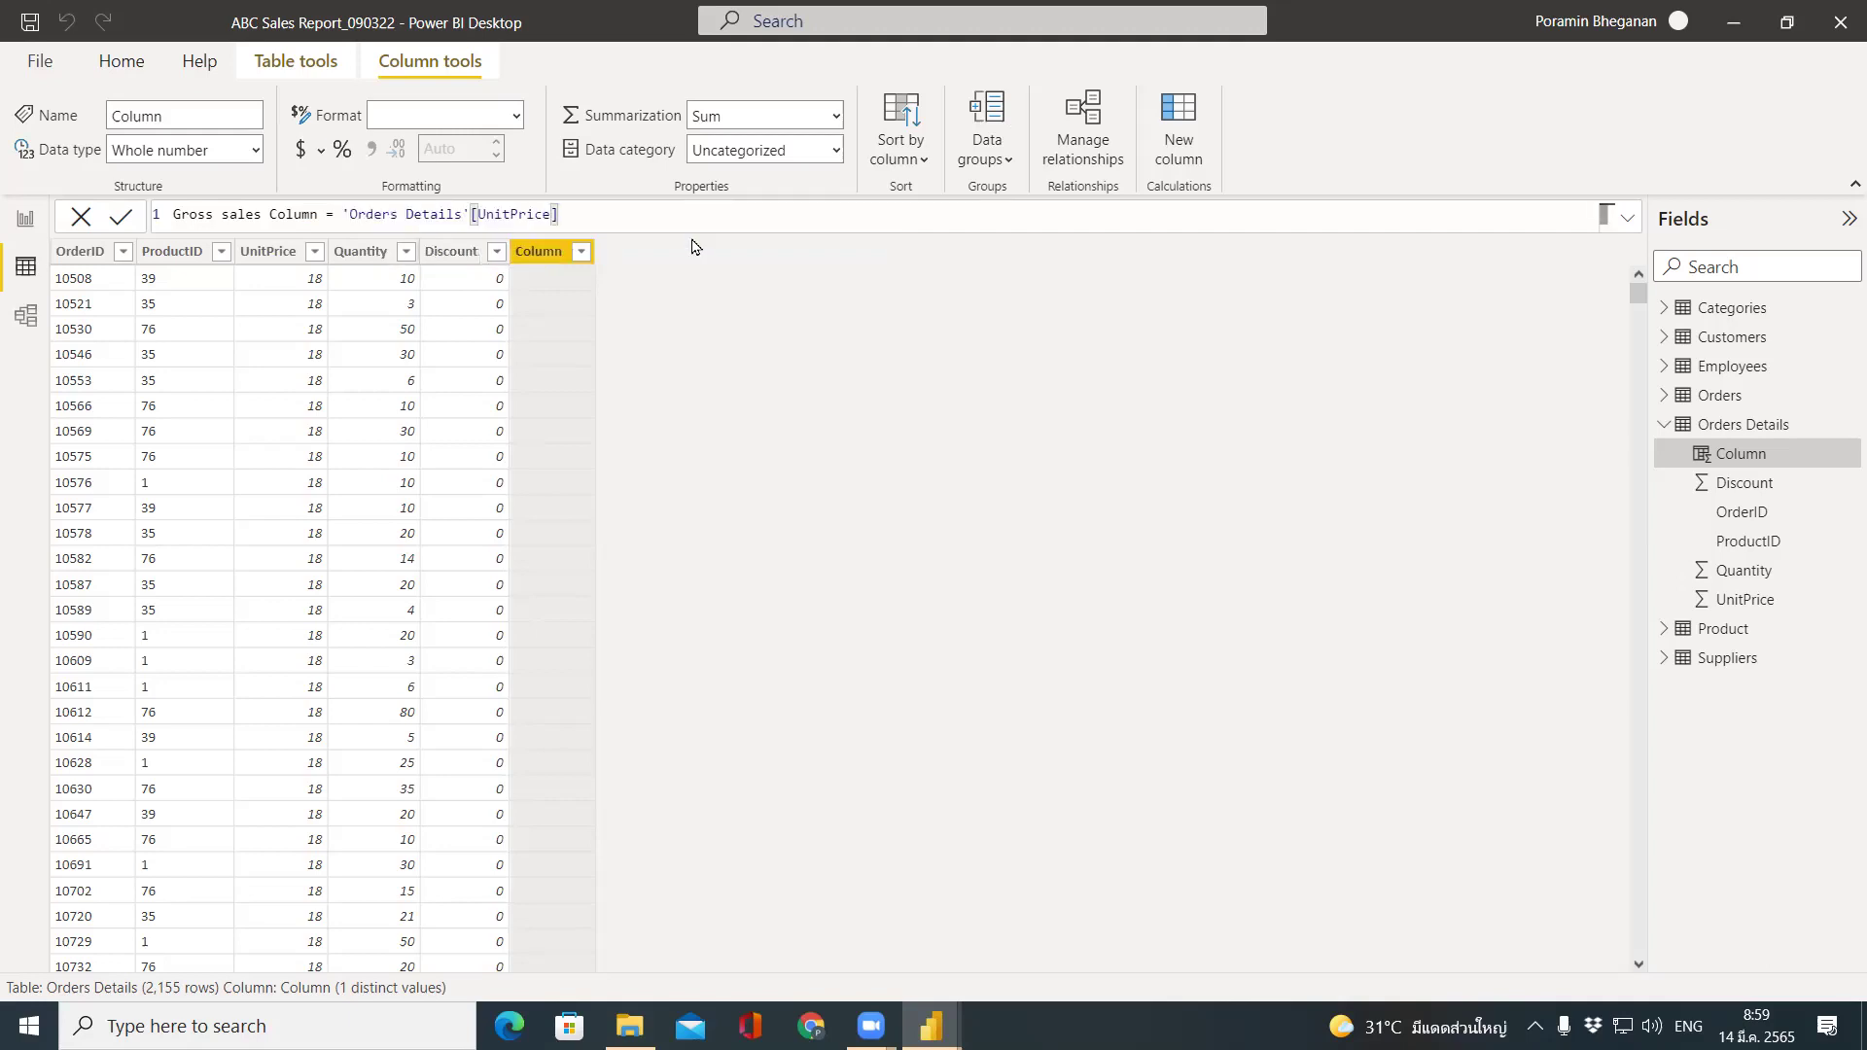
pyautogui.write('*')
pyautogui.press('Left')
pyautogui.write('qua')
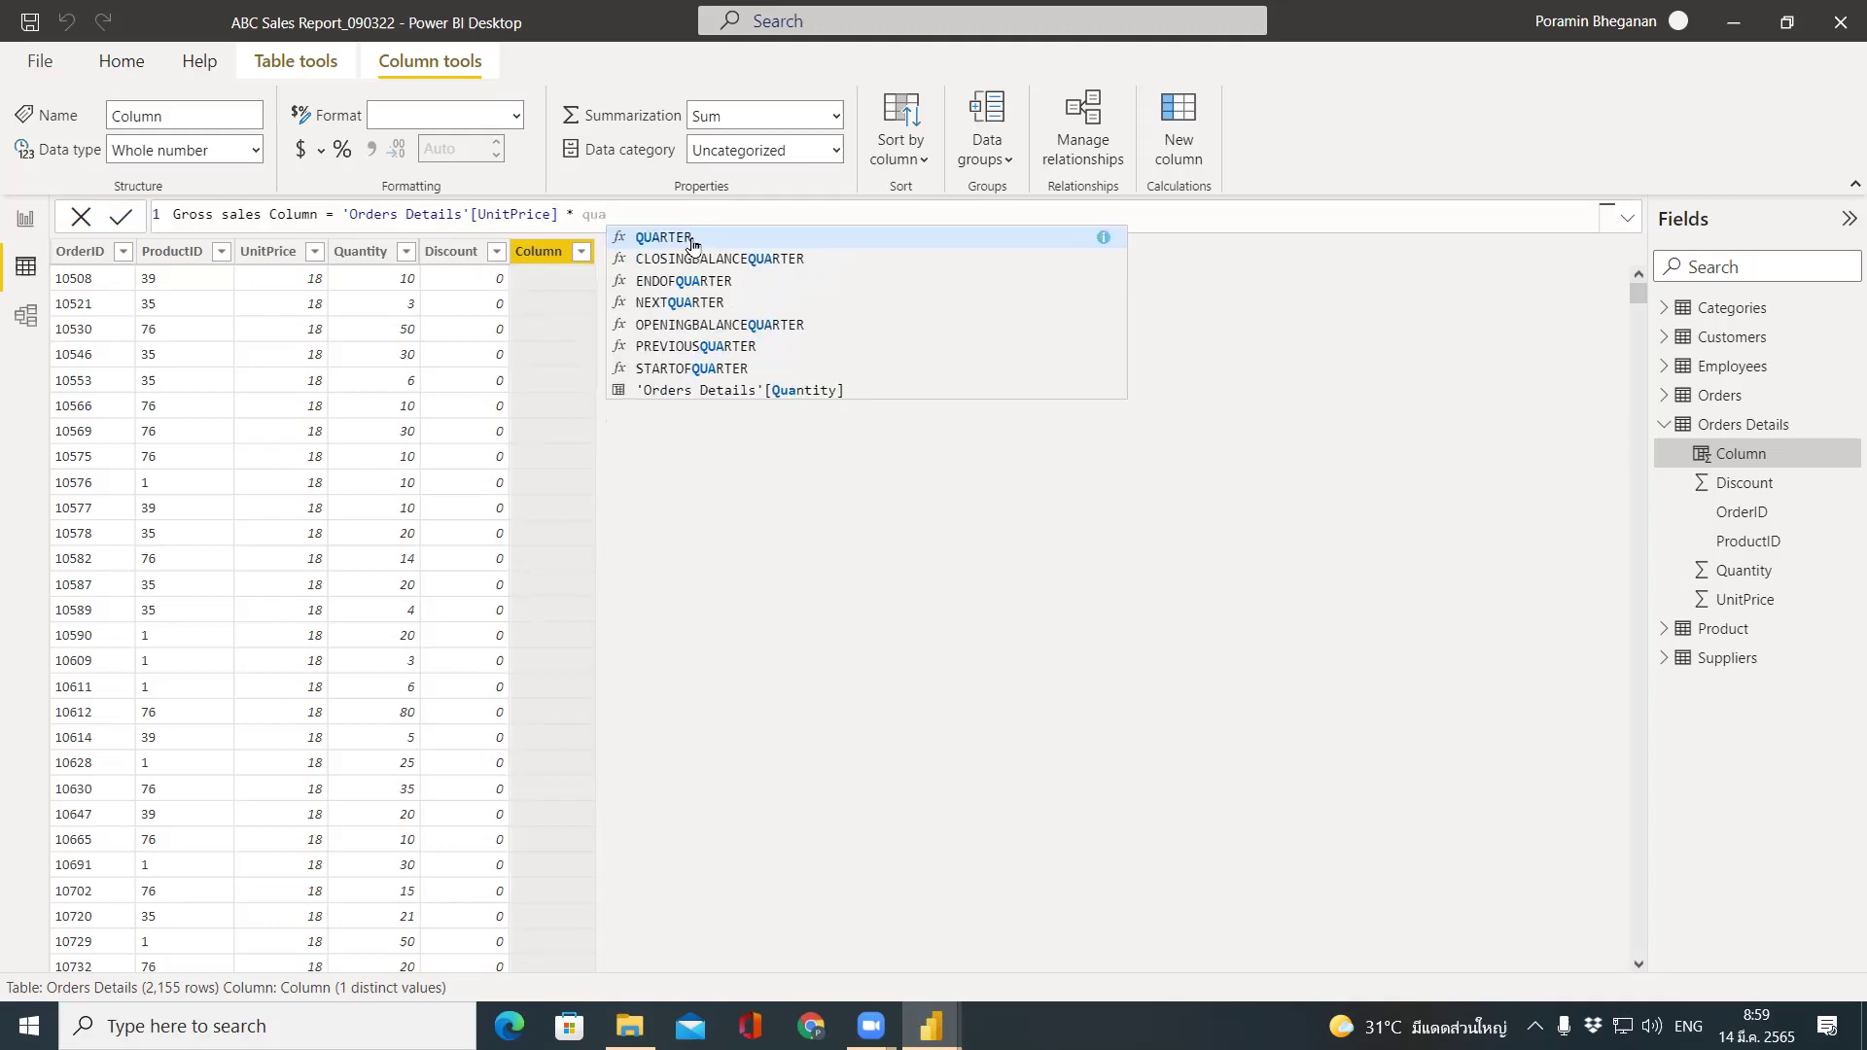
pyautogui.write('n')
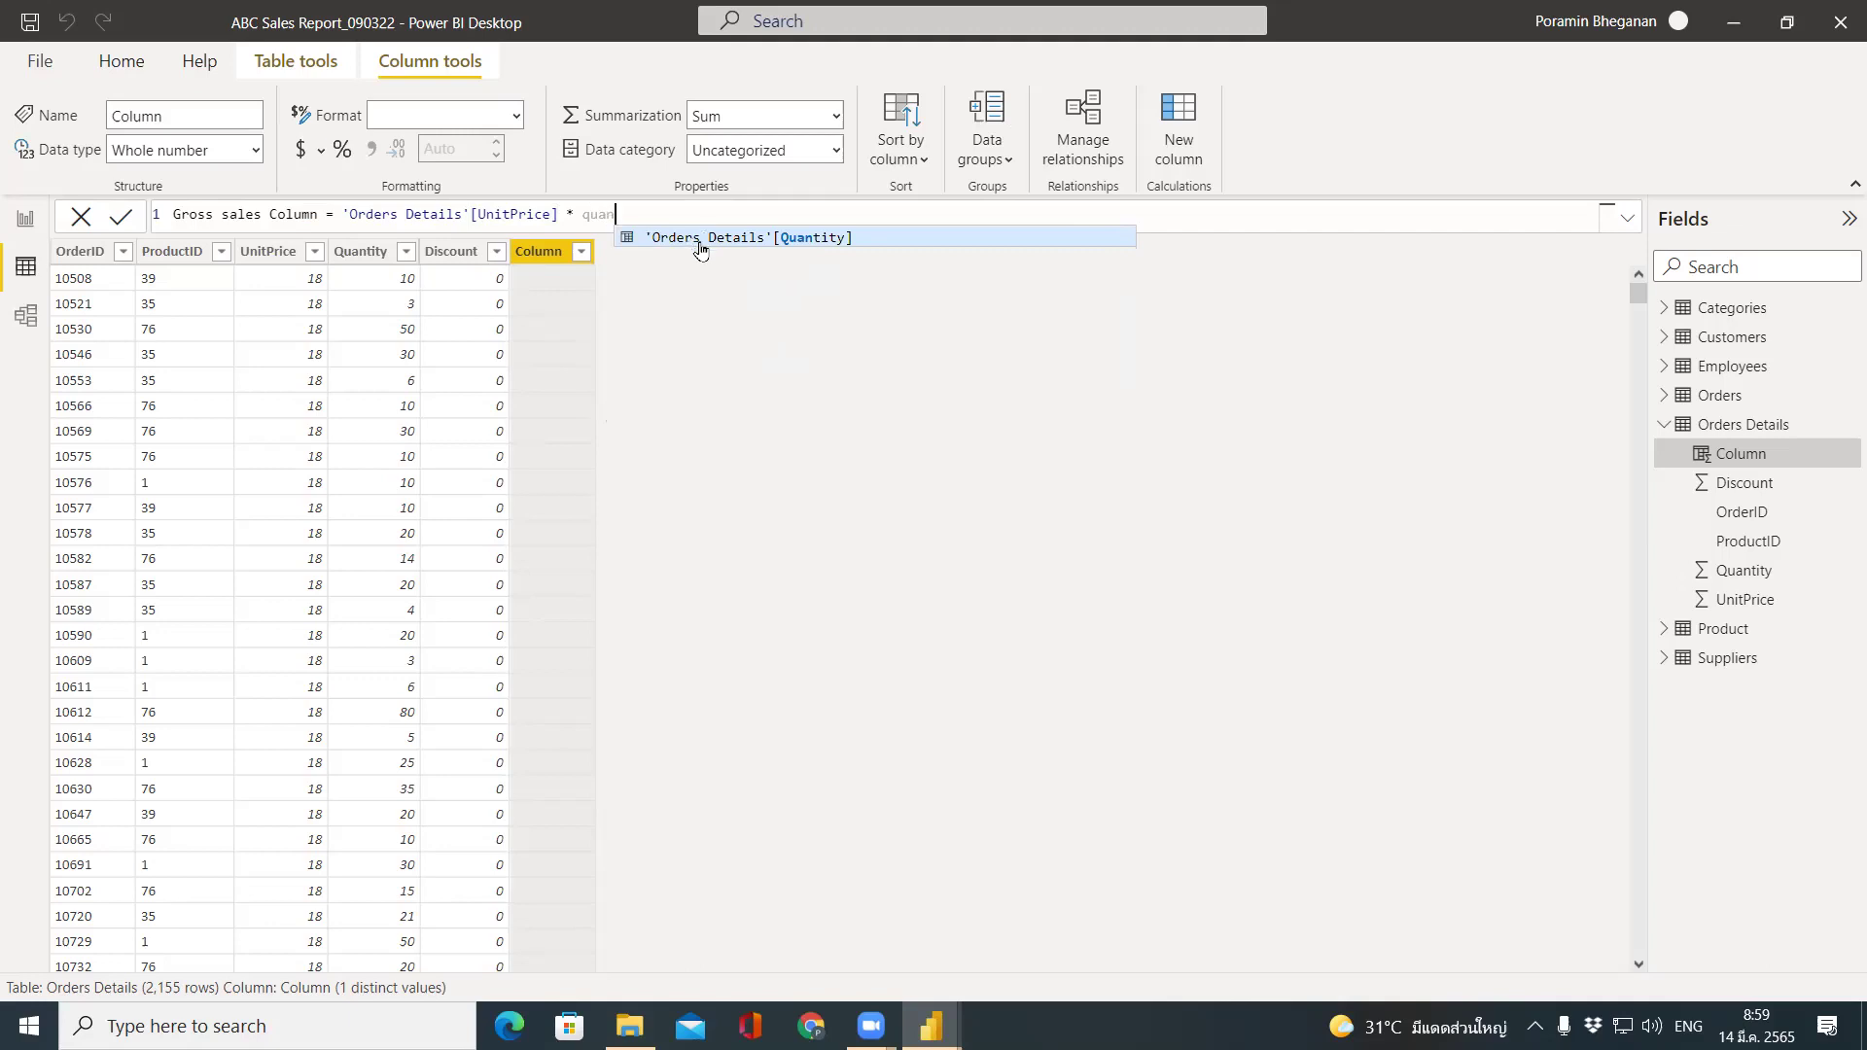
pyautogui.click(700, 238)
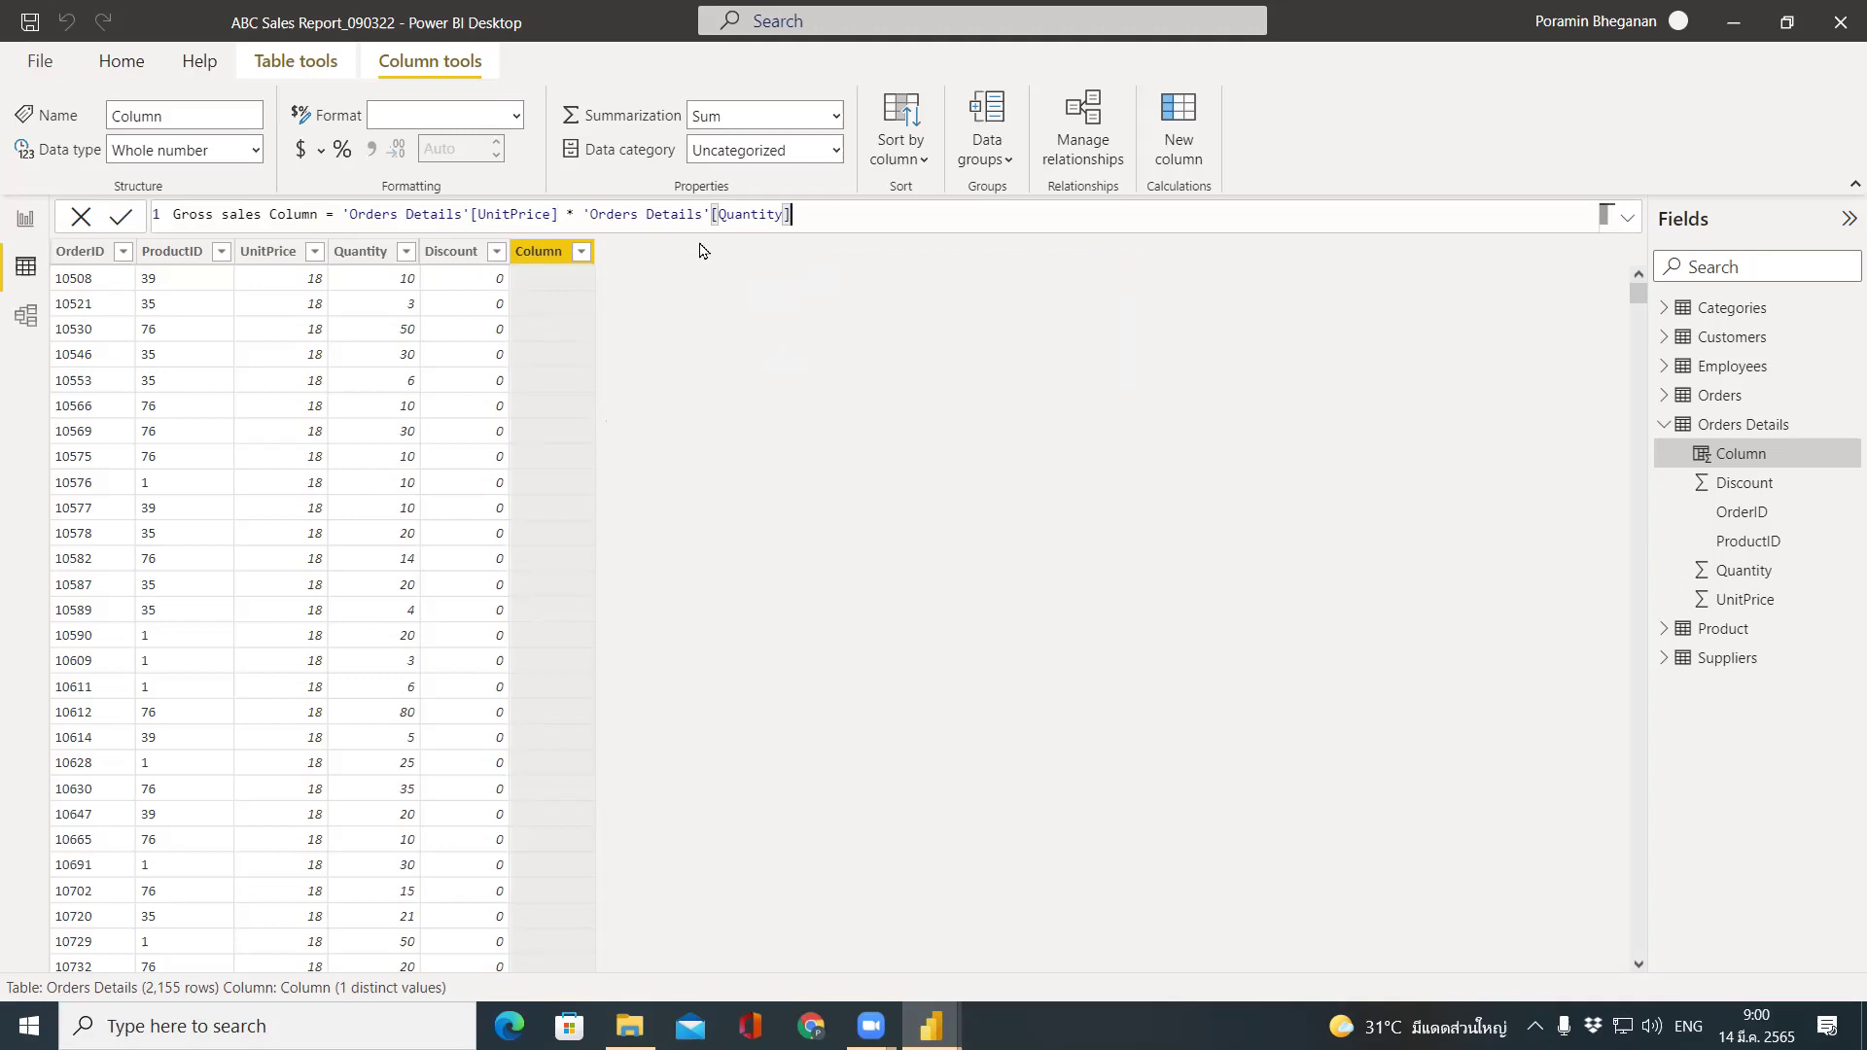
pyautogui.press('Return')
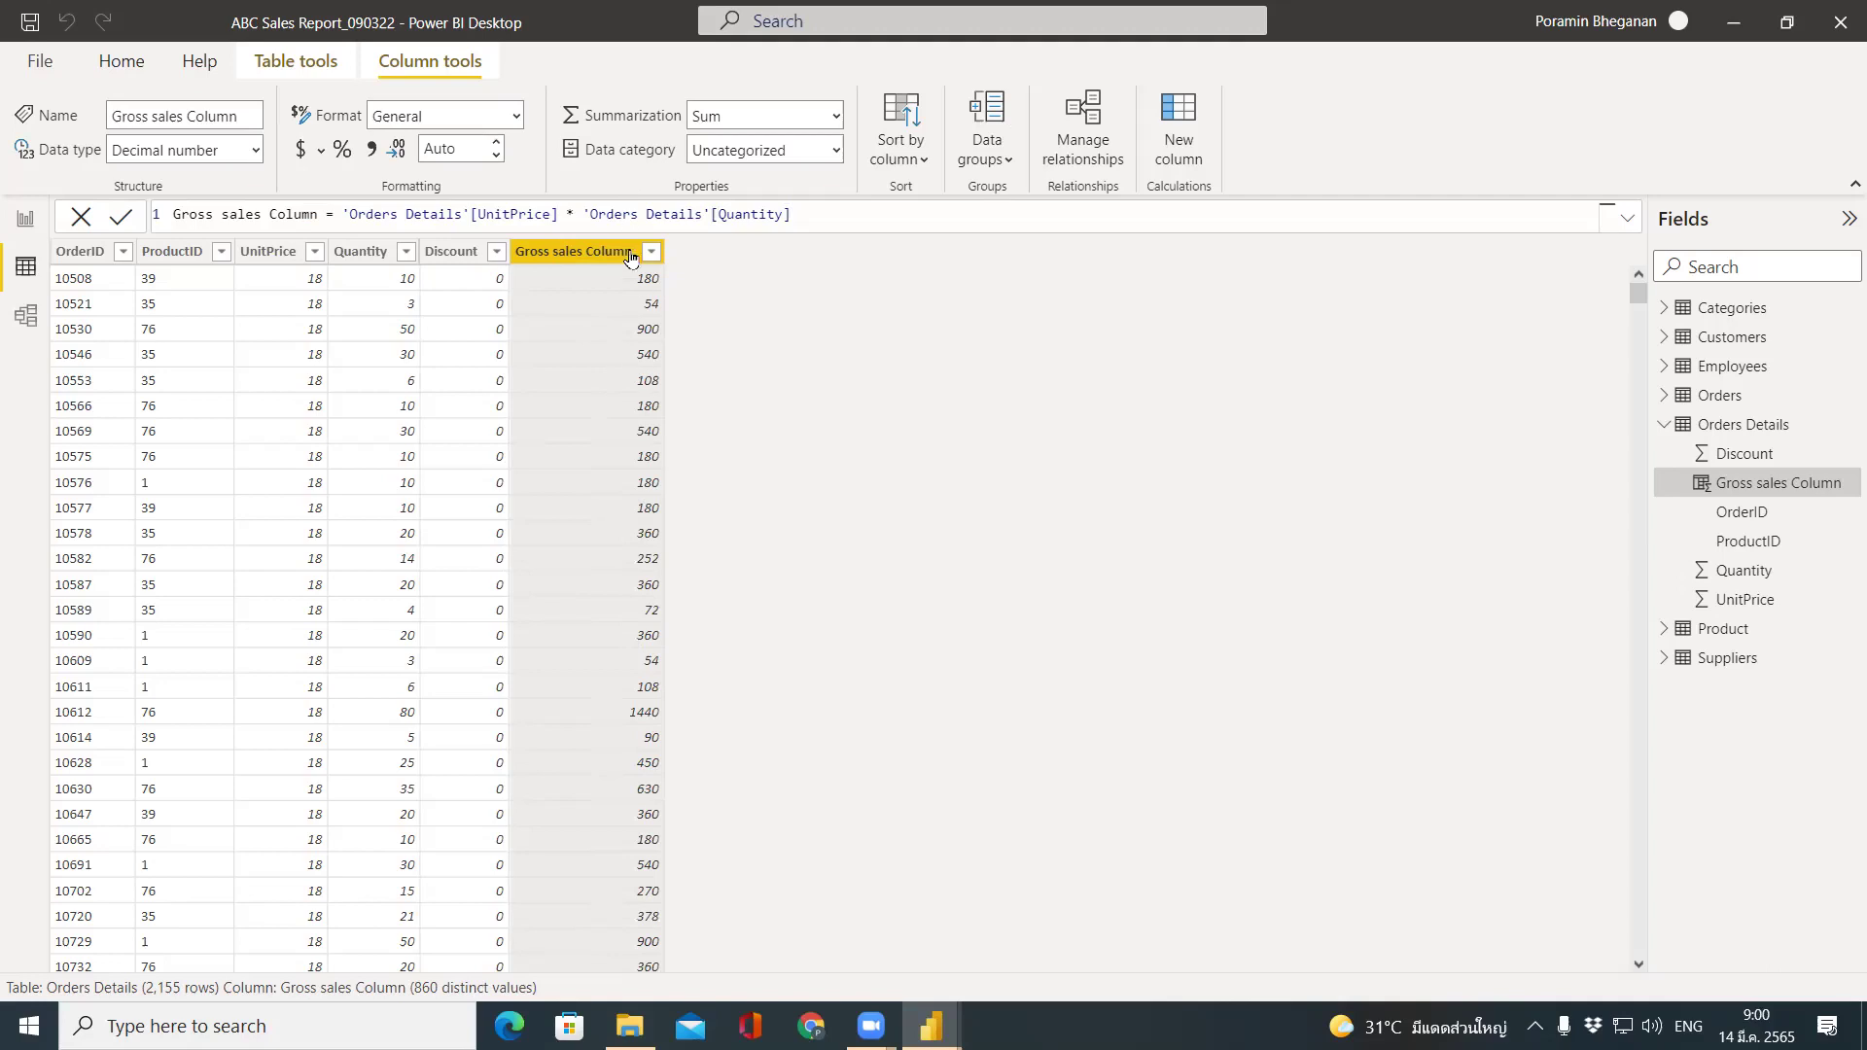
# Format Gross sales Column to show two decimal places.
pyautogui.click(498, 154)
pyautogui.click(498, 146)
pyautogui.click(498, 146)
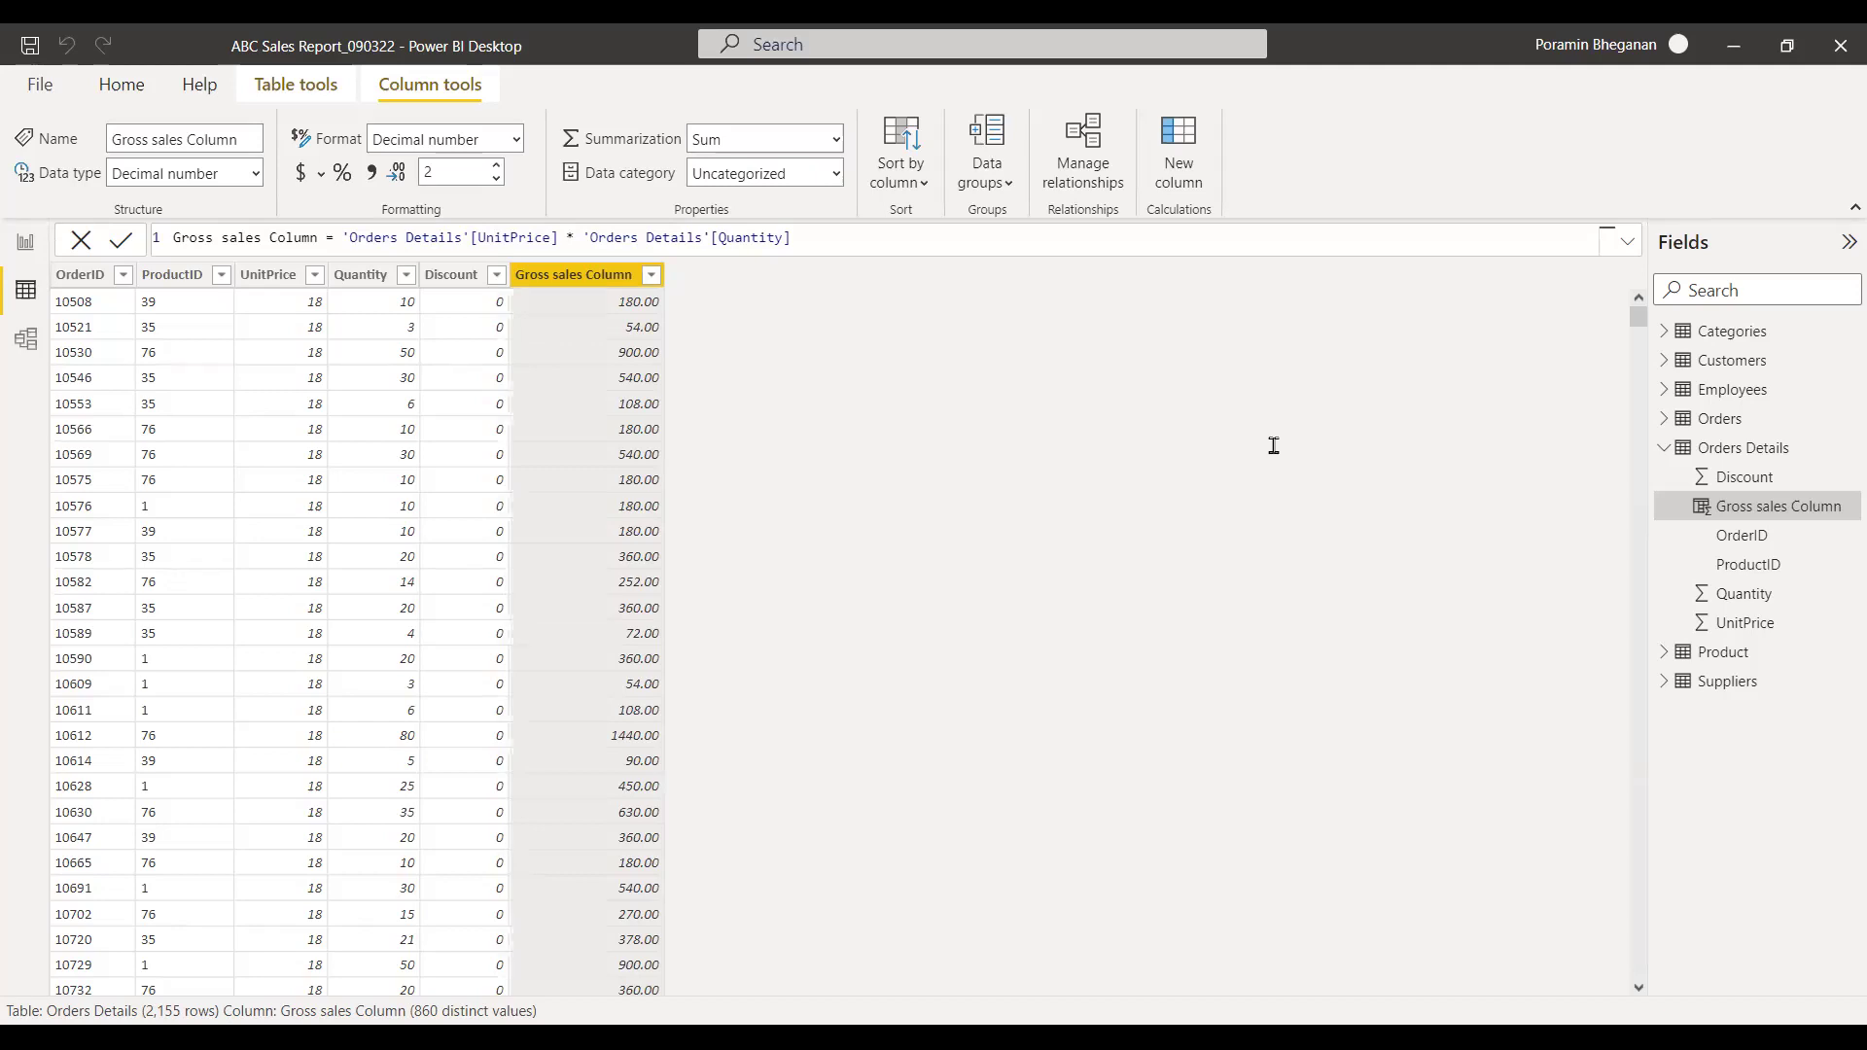
# Switch to the PowerPoint slide "Create these columns" to read the column definitions, and return to the ABC Sales Report in Power BI Desktop.
pyautogui.hotkey('alt', 'Tab')
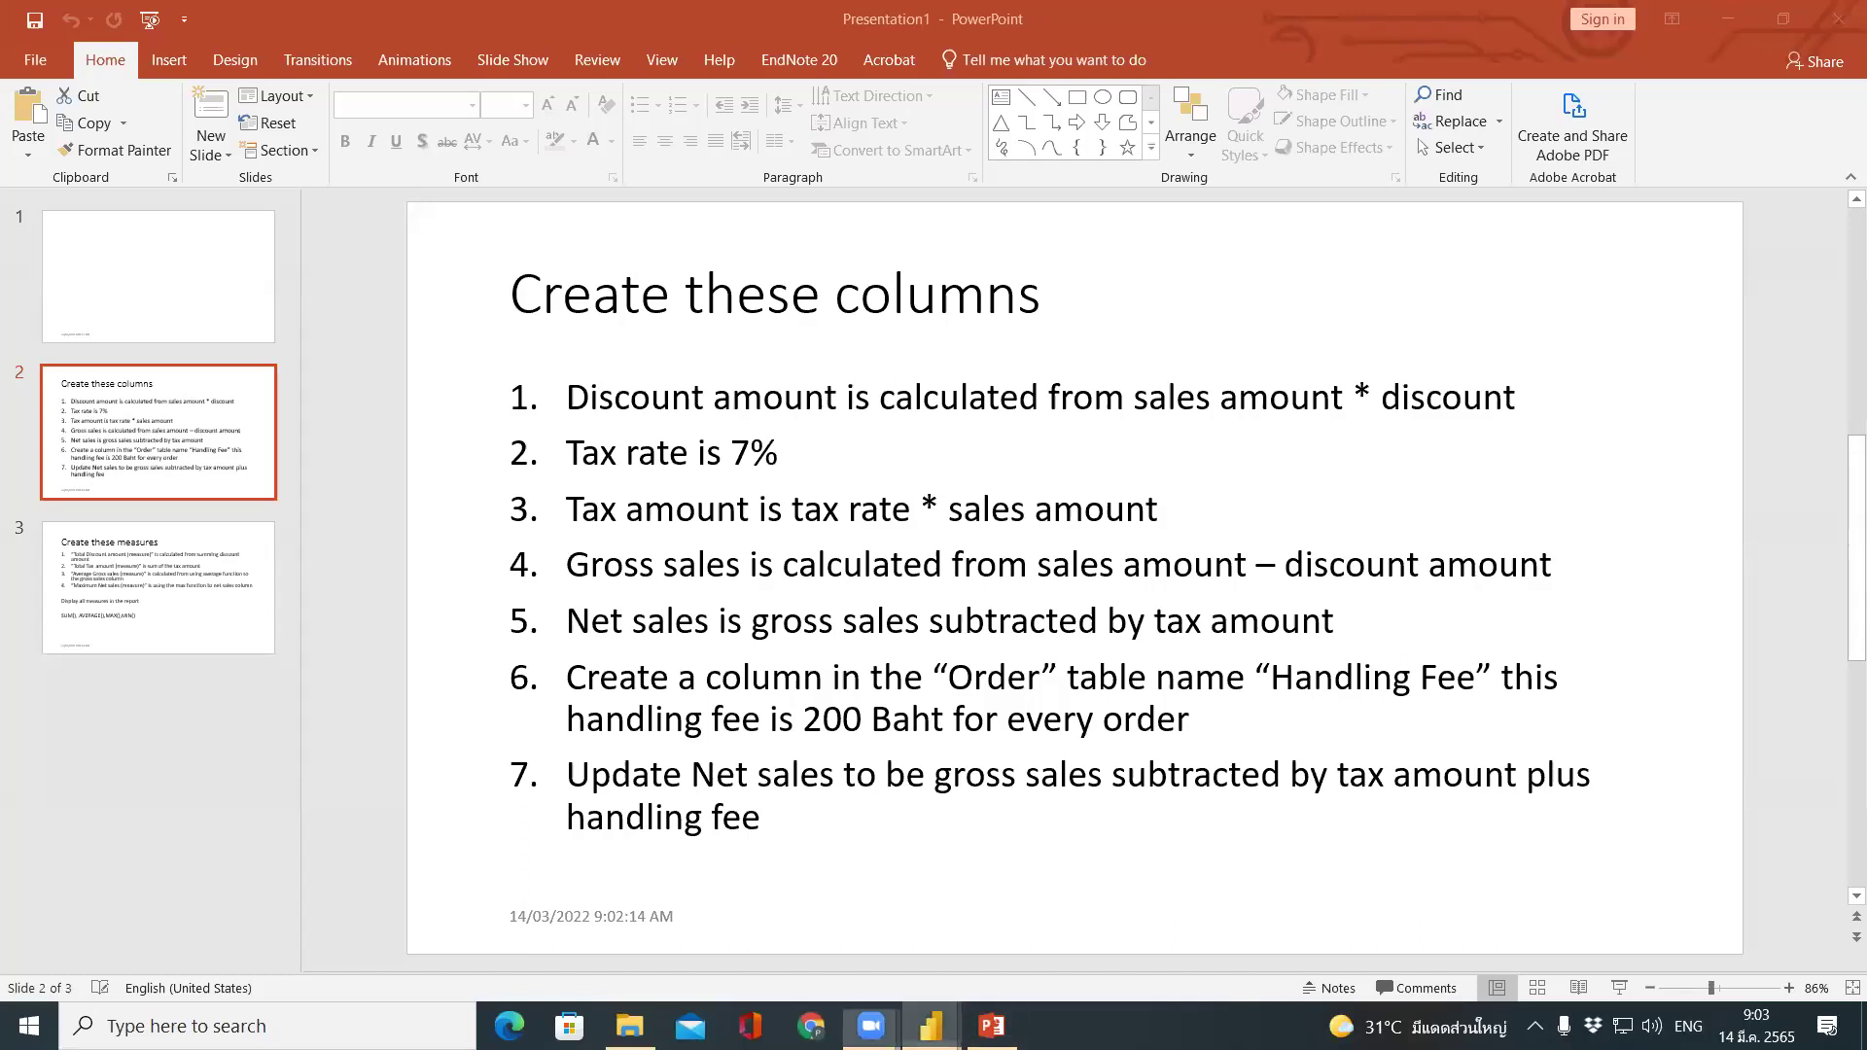
pyautogui.moveTo(931, 1026)
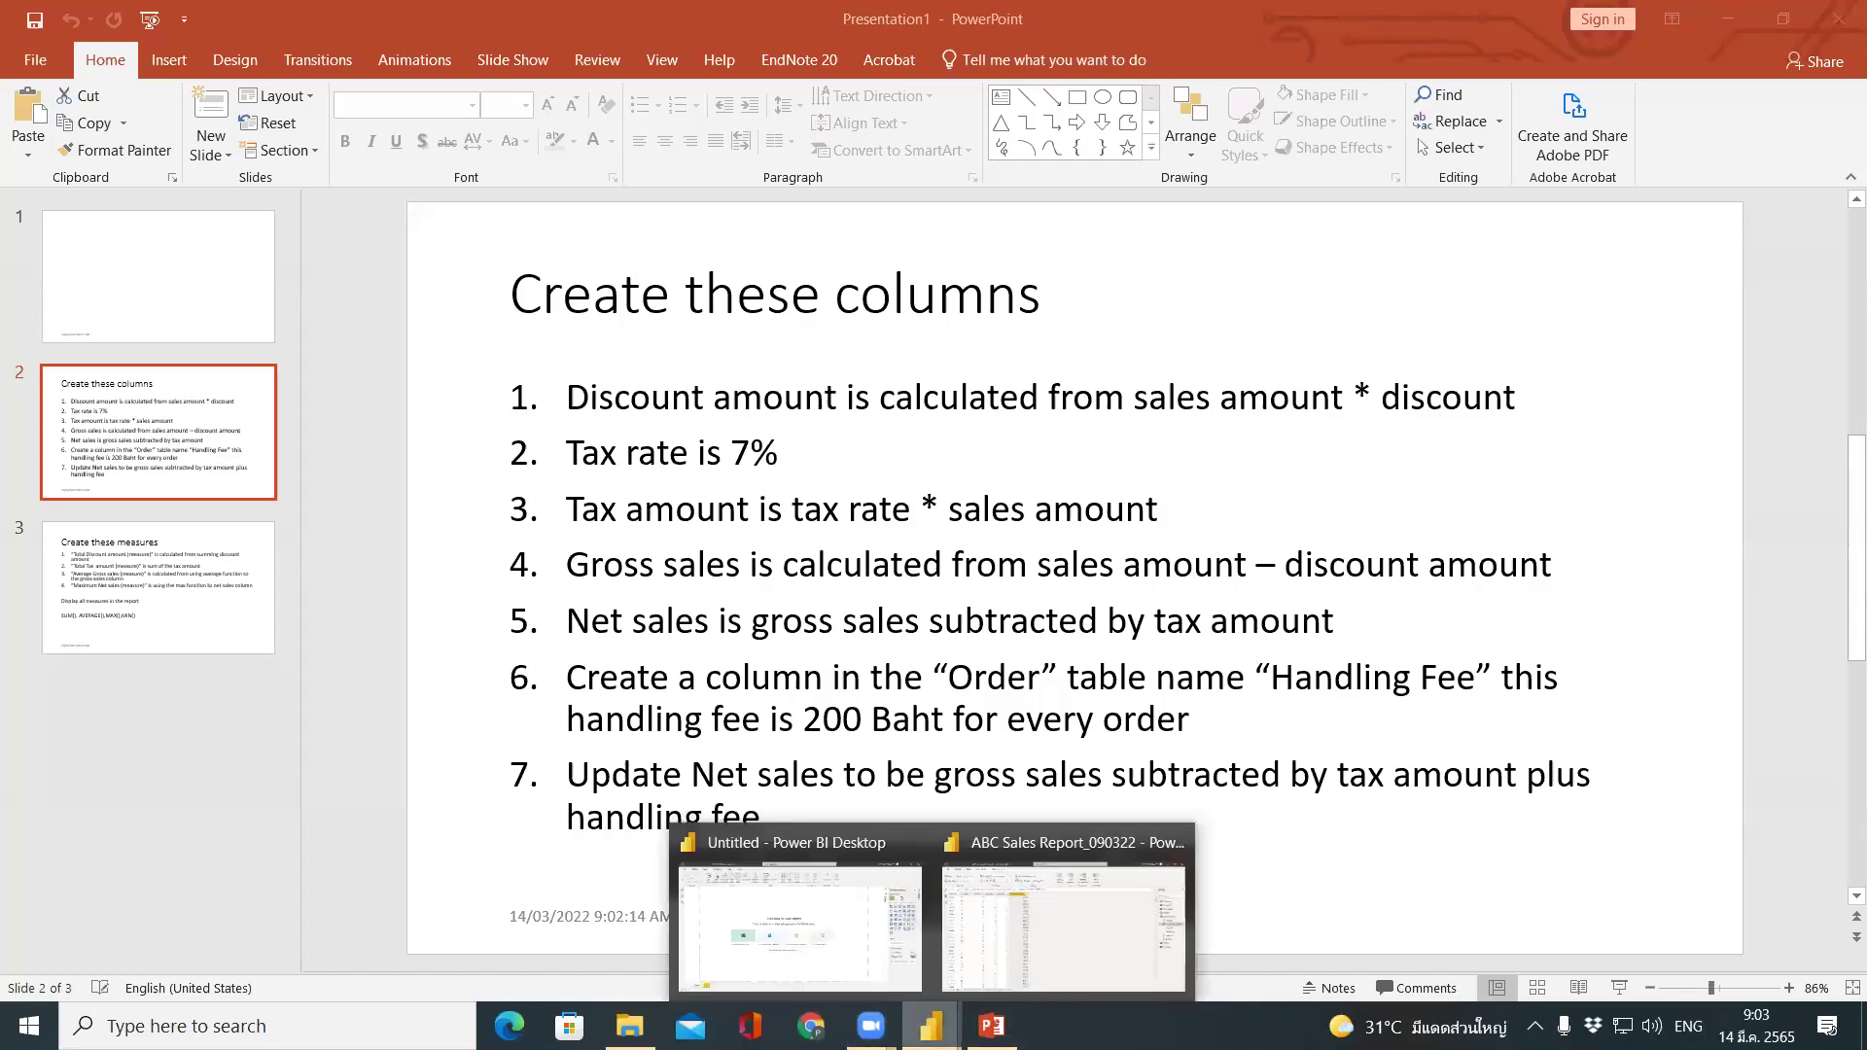
pyautogui.click(1025, 957)
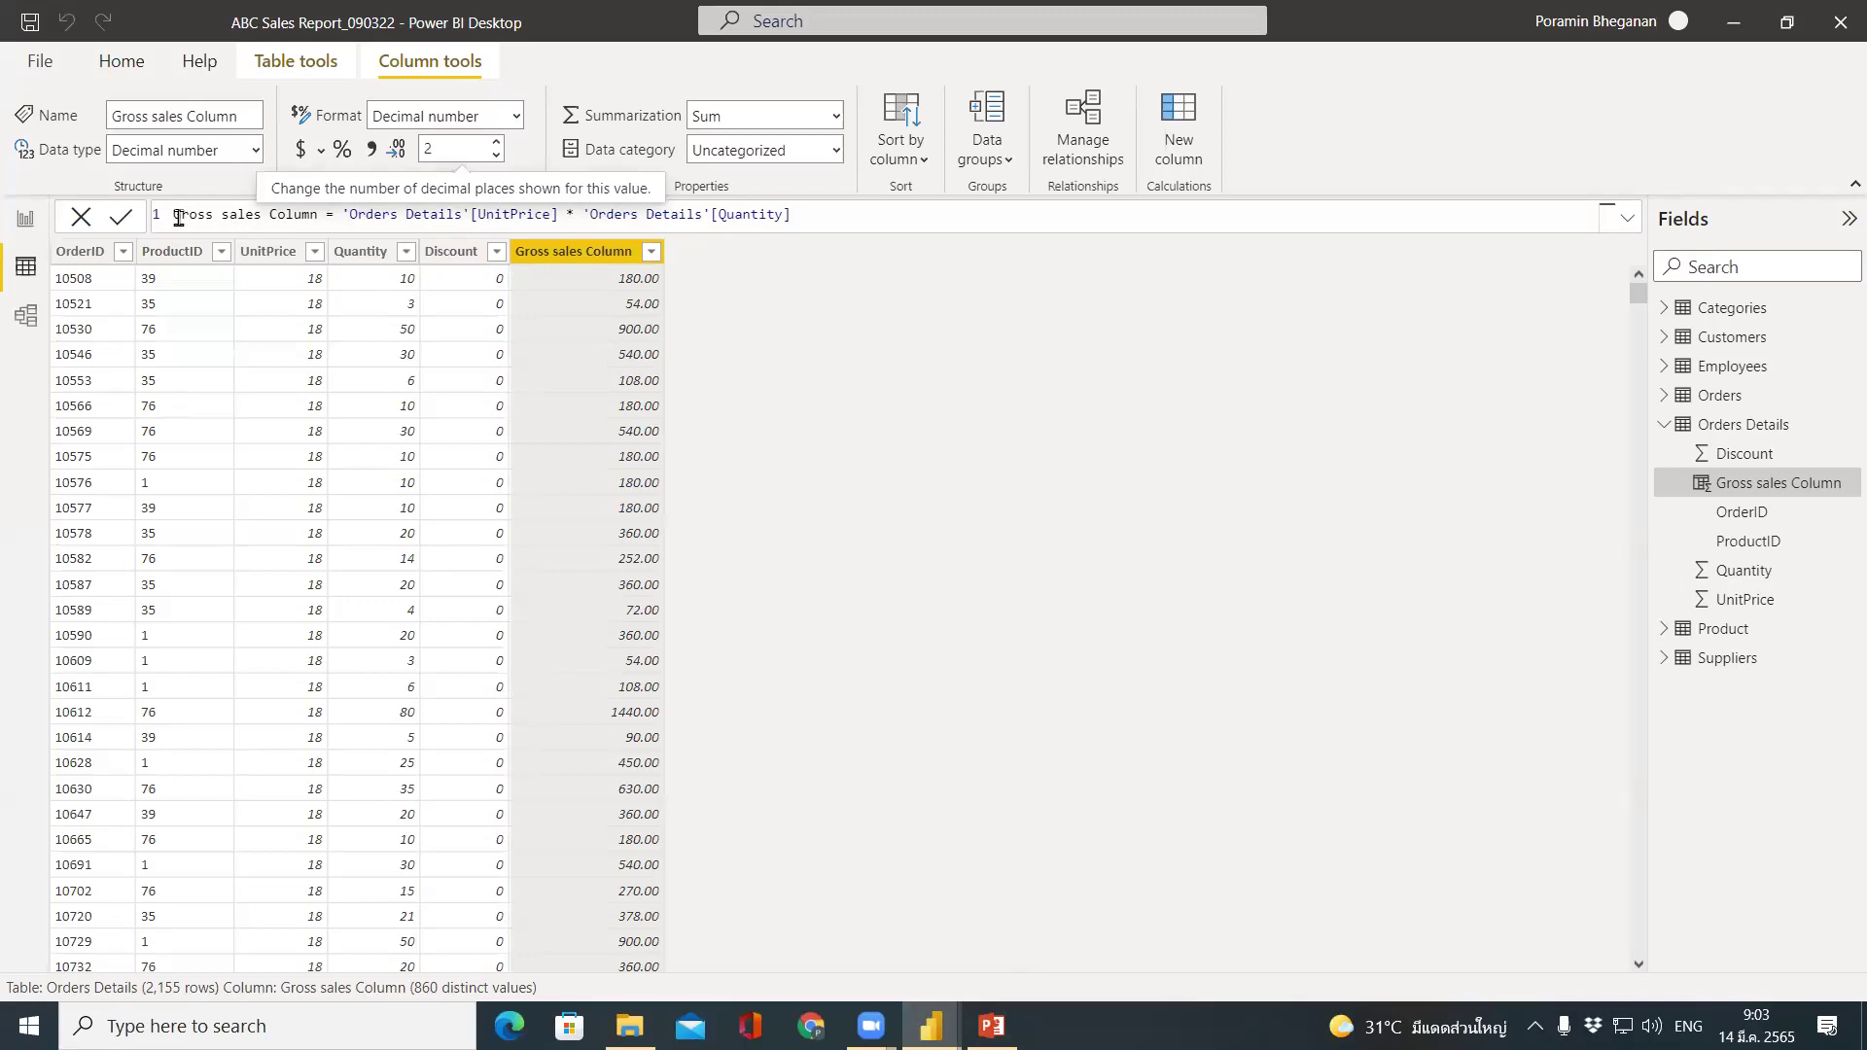
pyautogui.hotkey('alt', 'Tab')
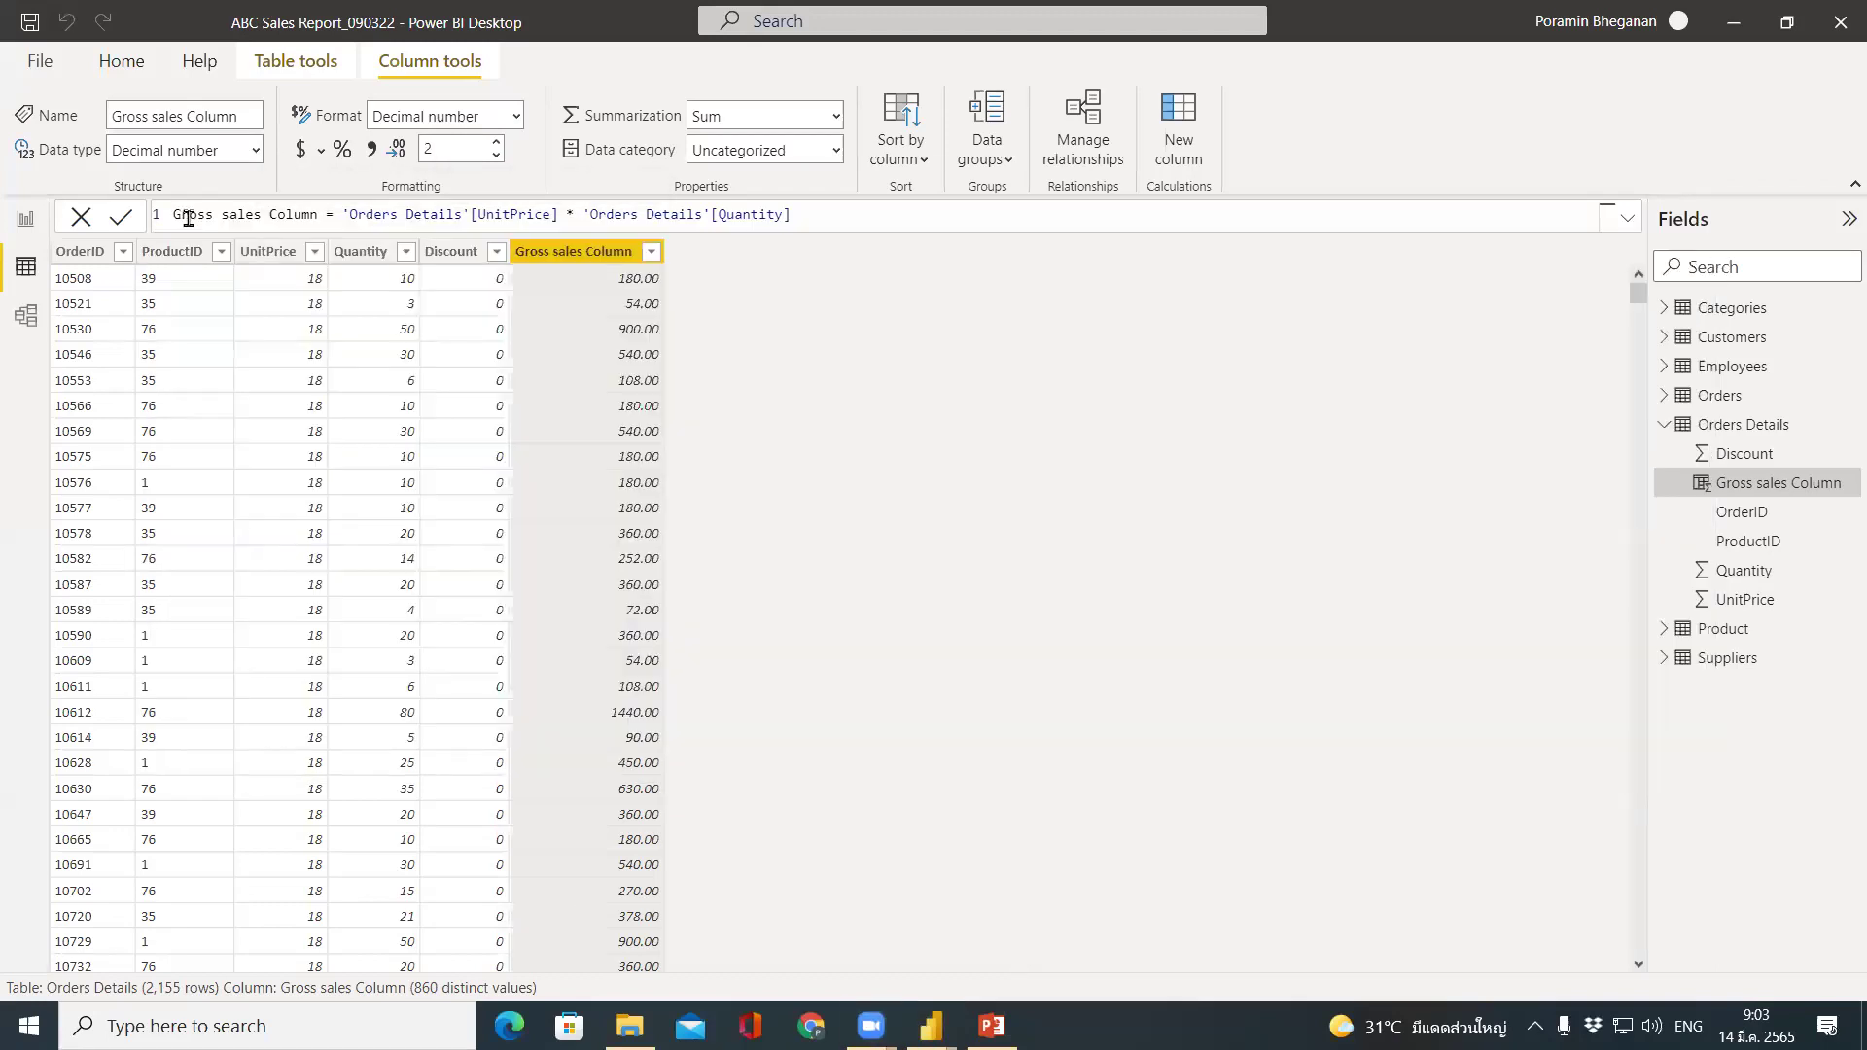
# Rename Gross sales Column to sales amount Column in its formula, and switch to the PowerPoint slide listing the columns to create.
pyautogui.doubleClick(189, 215)
pyautogui.write('sales amount')
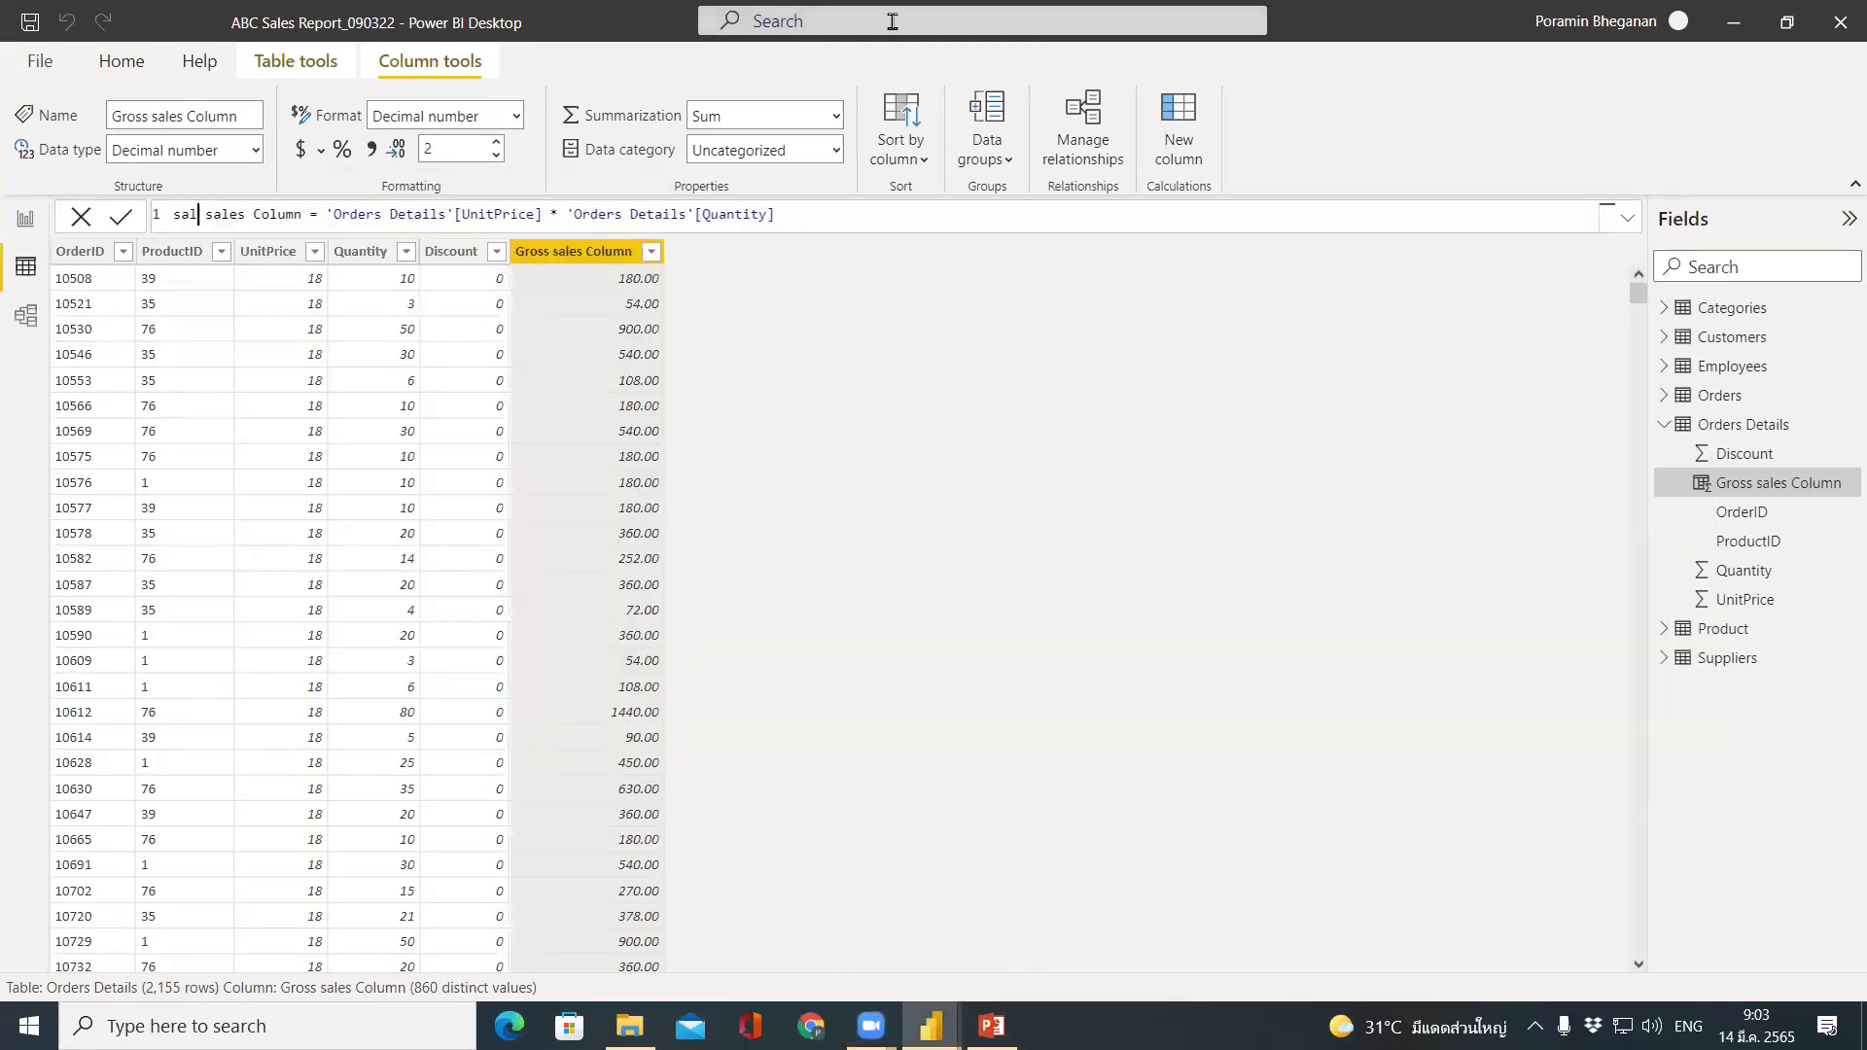
pyautogui.press('Delete')
pyautogui.press('Delete')
pyautogui.press('Delete')
pyautogui.press('Delete')
pyautogui.press('Delete')
pyautogui.press('Delete')
pyautogui.press('End')
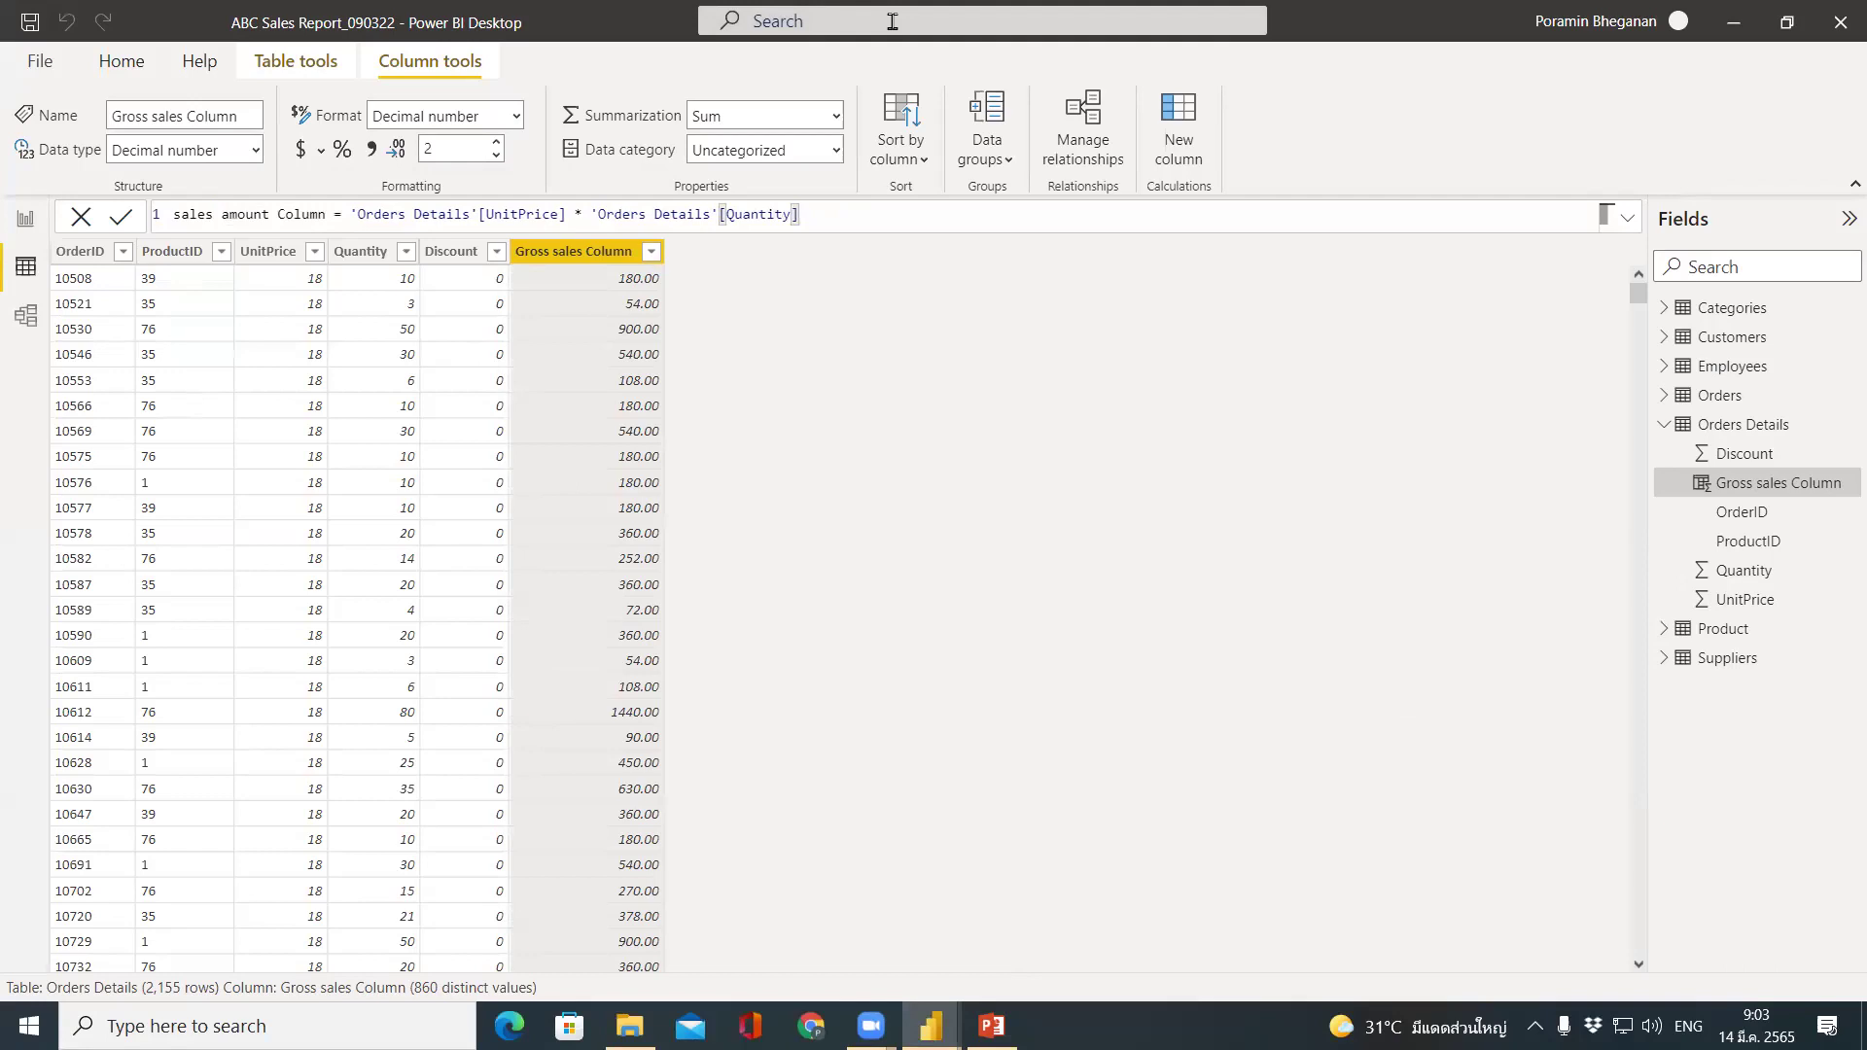
pyautogui.press('Return')
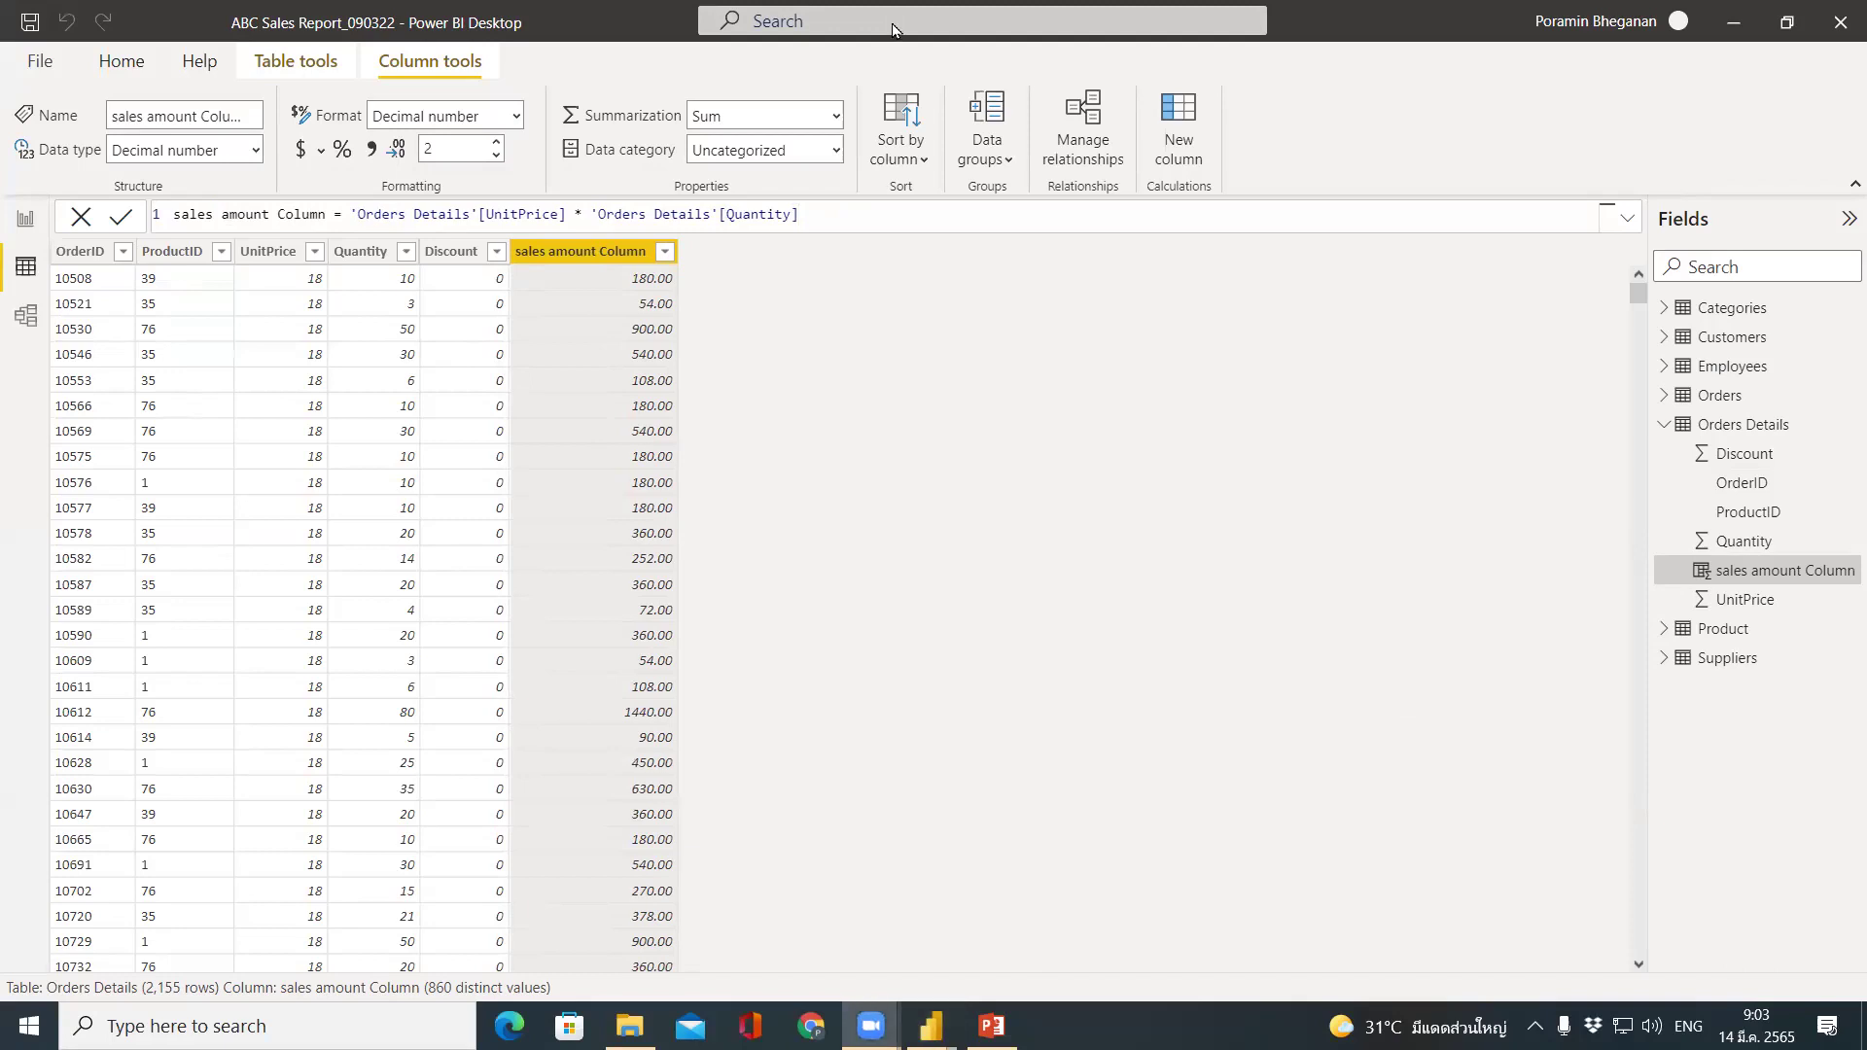
pyautogui.hotkey('alt', 'Tab')
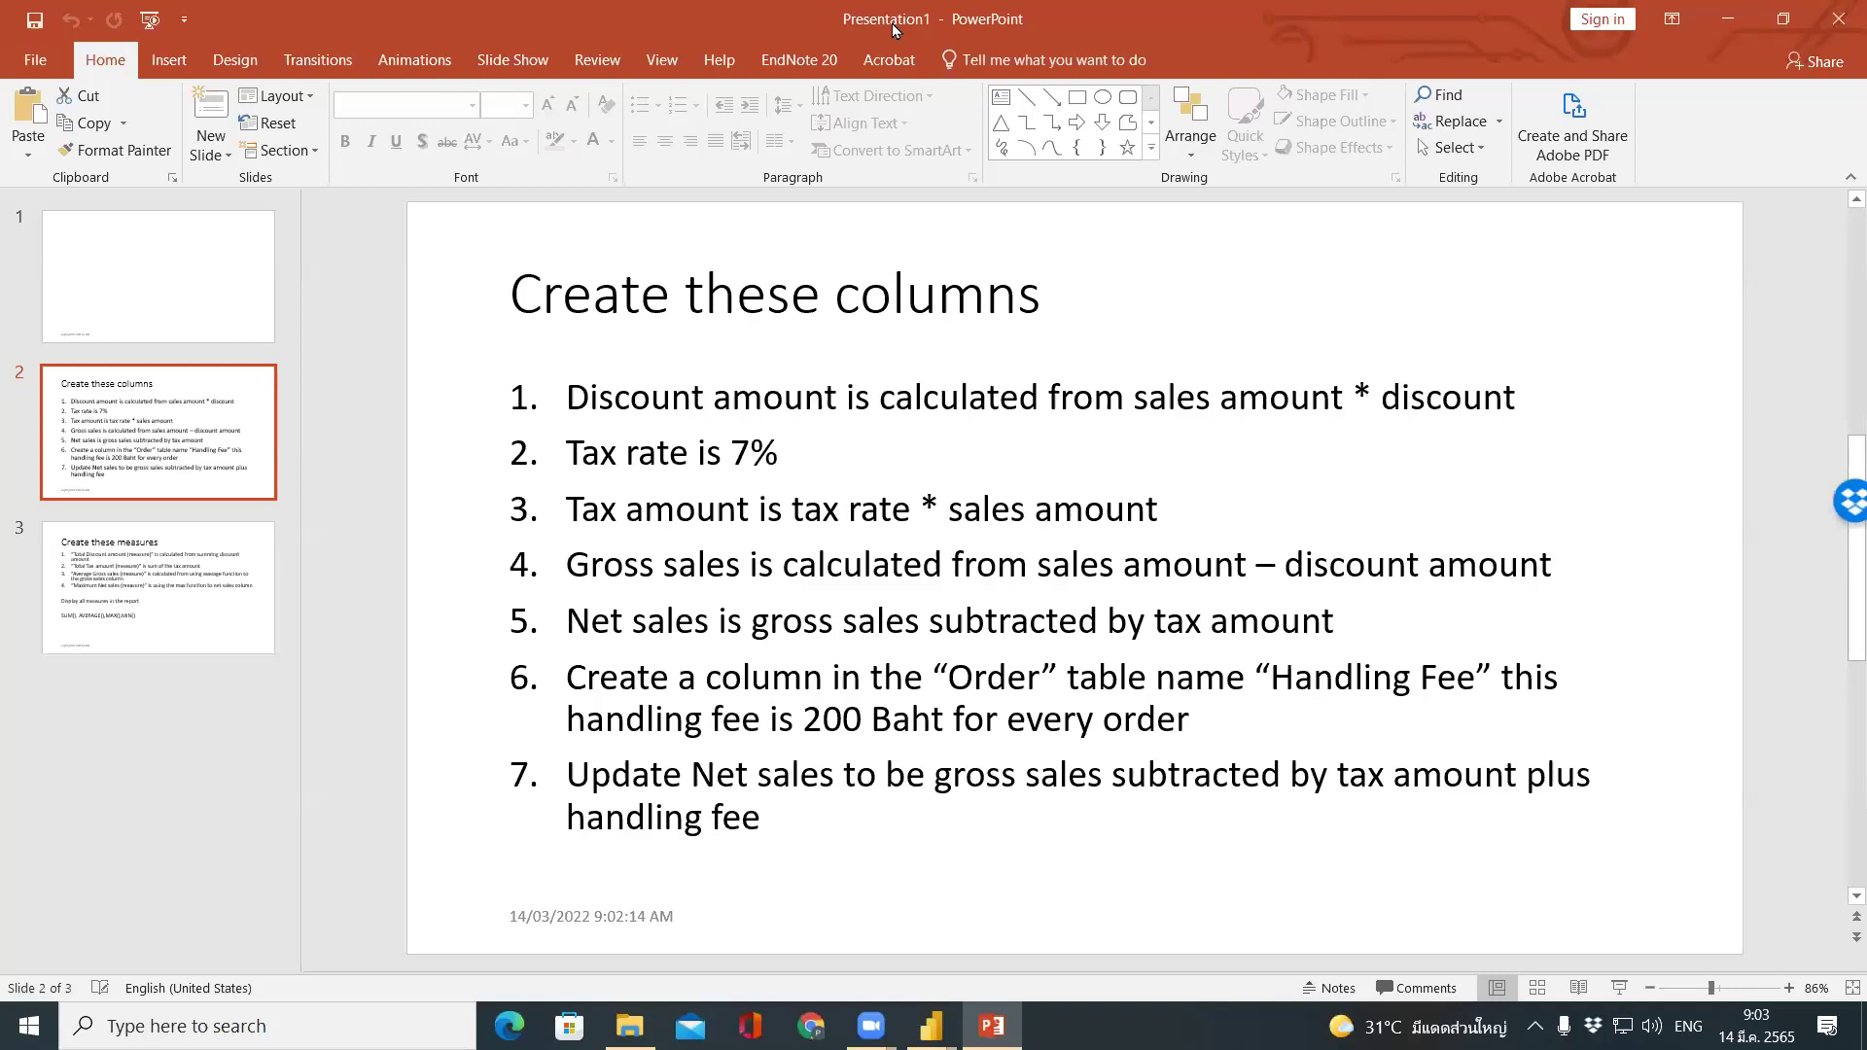
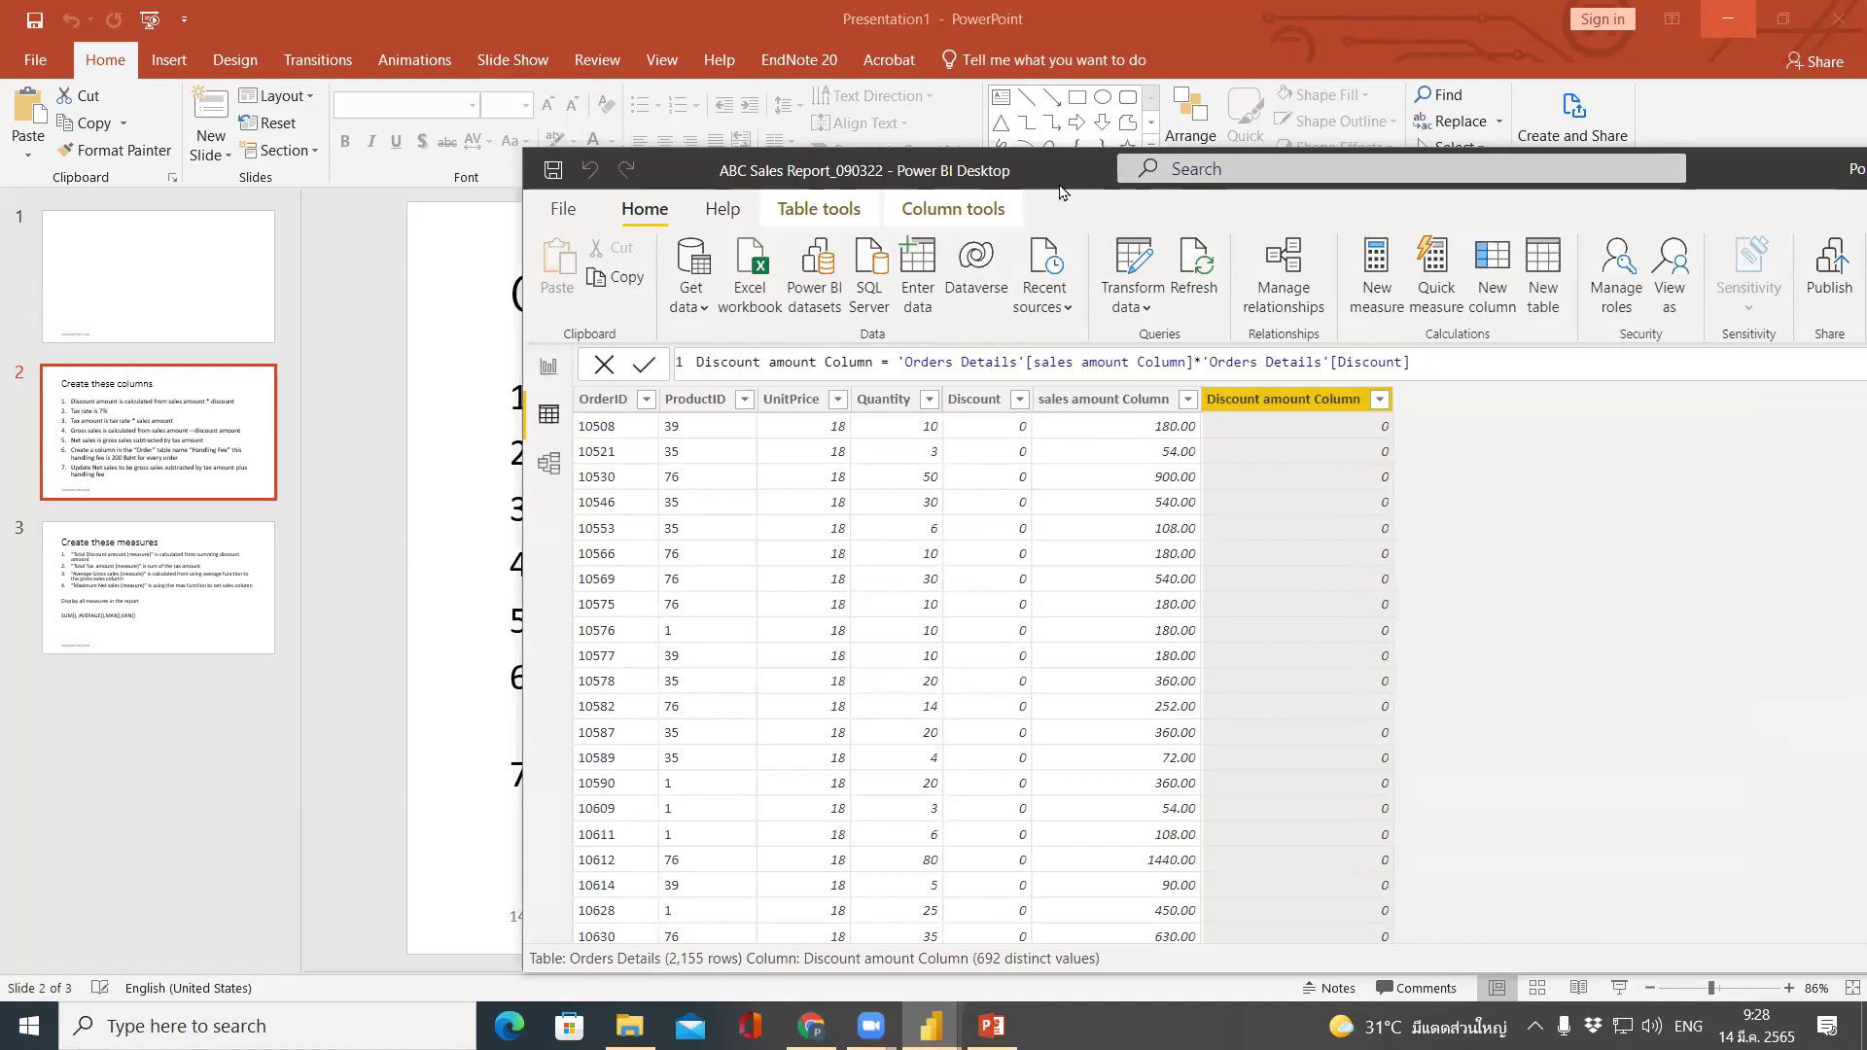
# Move the Power BI Desktop window aside and add a calculated column to Orders Details, naming it Tax Rate Column in its formula.
pyautogui.moveTo(1061, 189); pyautogui.dragTo(1336, 118)
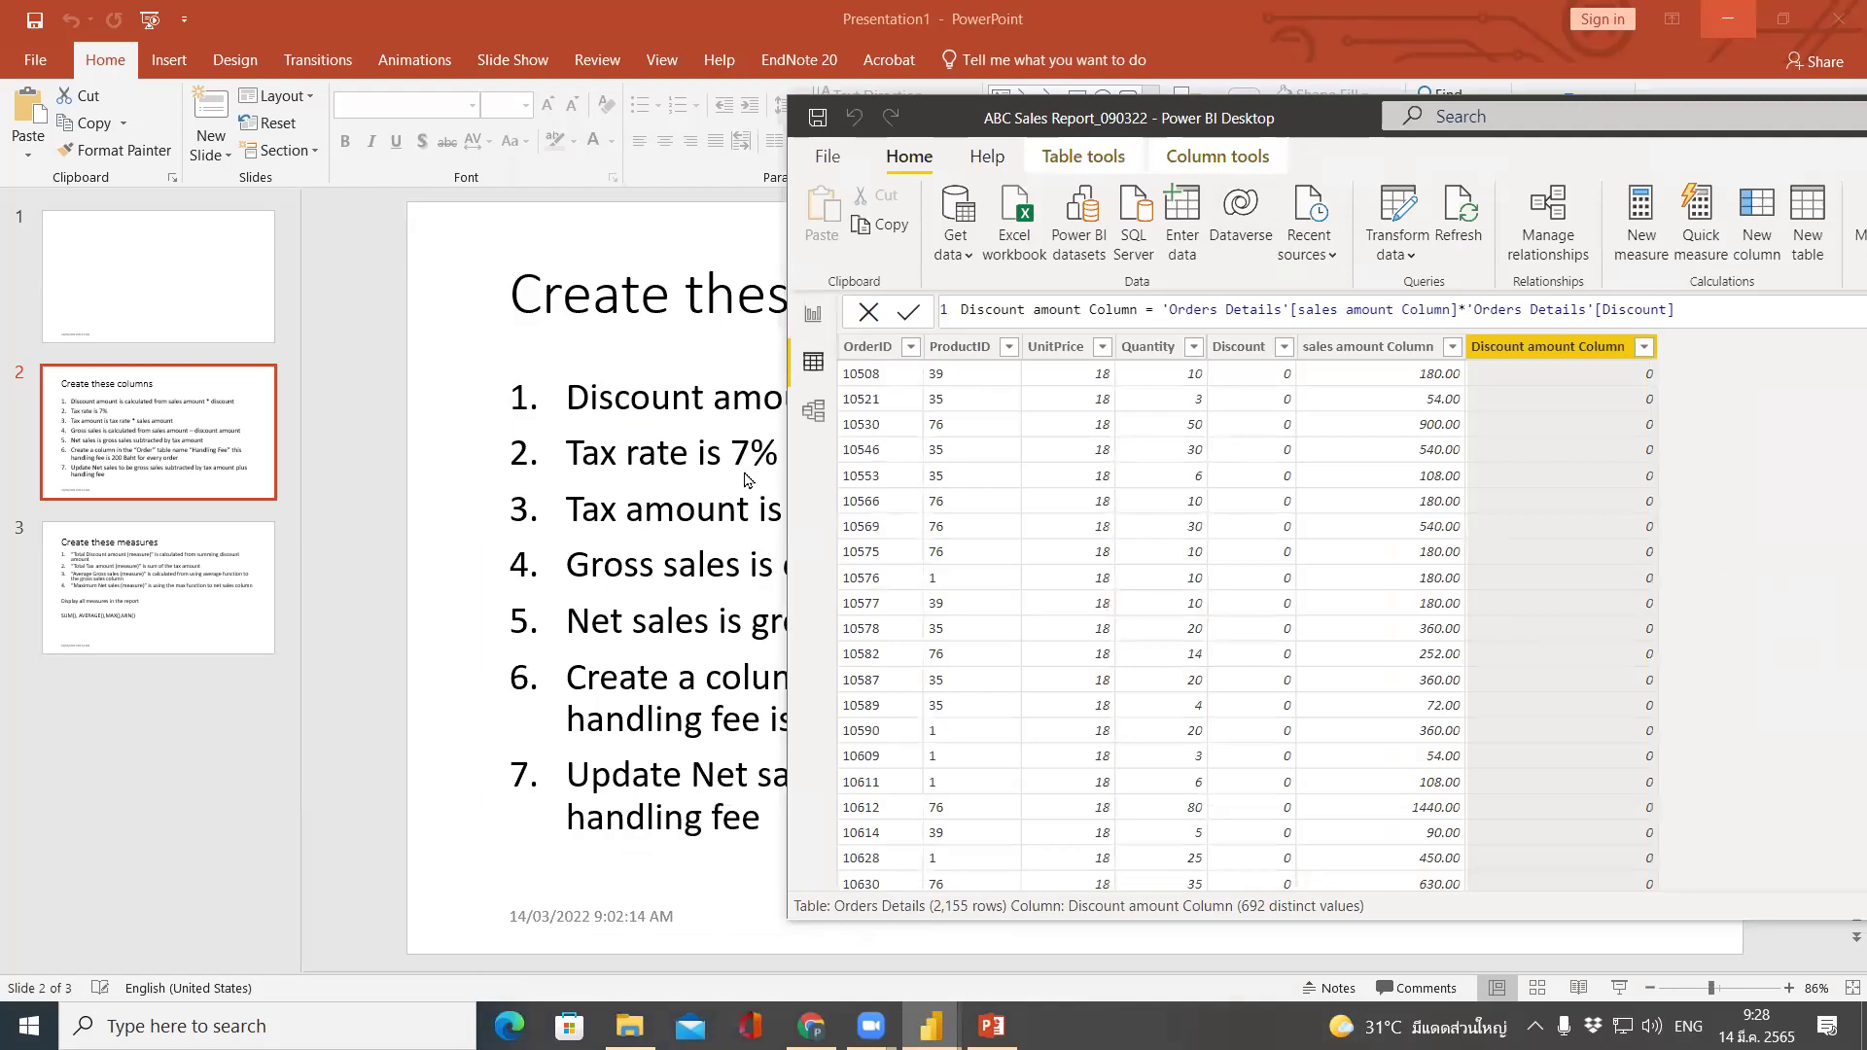
pyautogui.click(1758, 223)
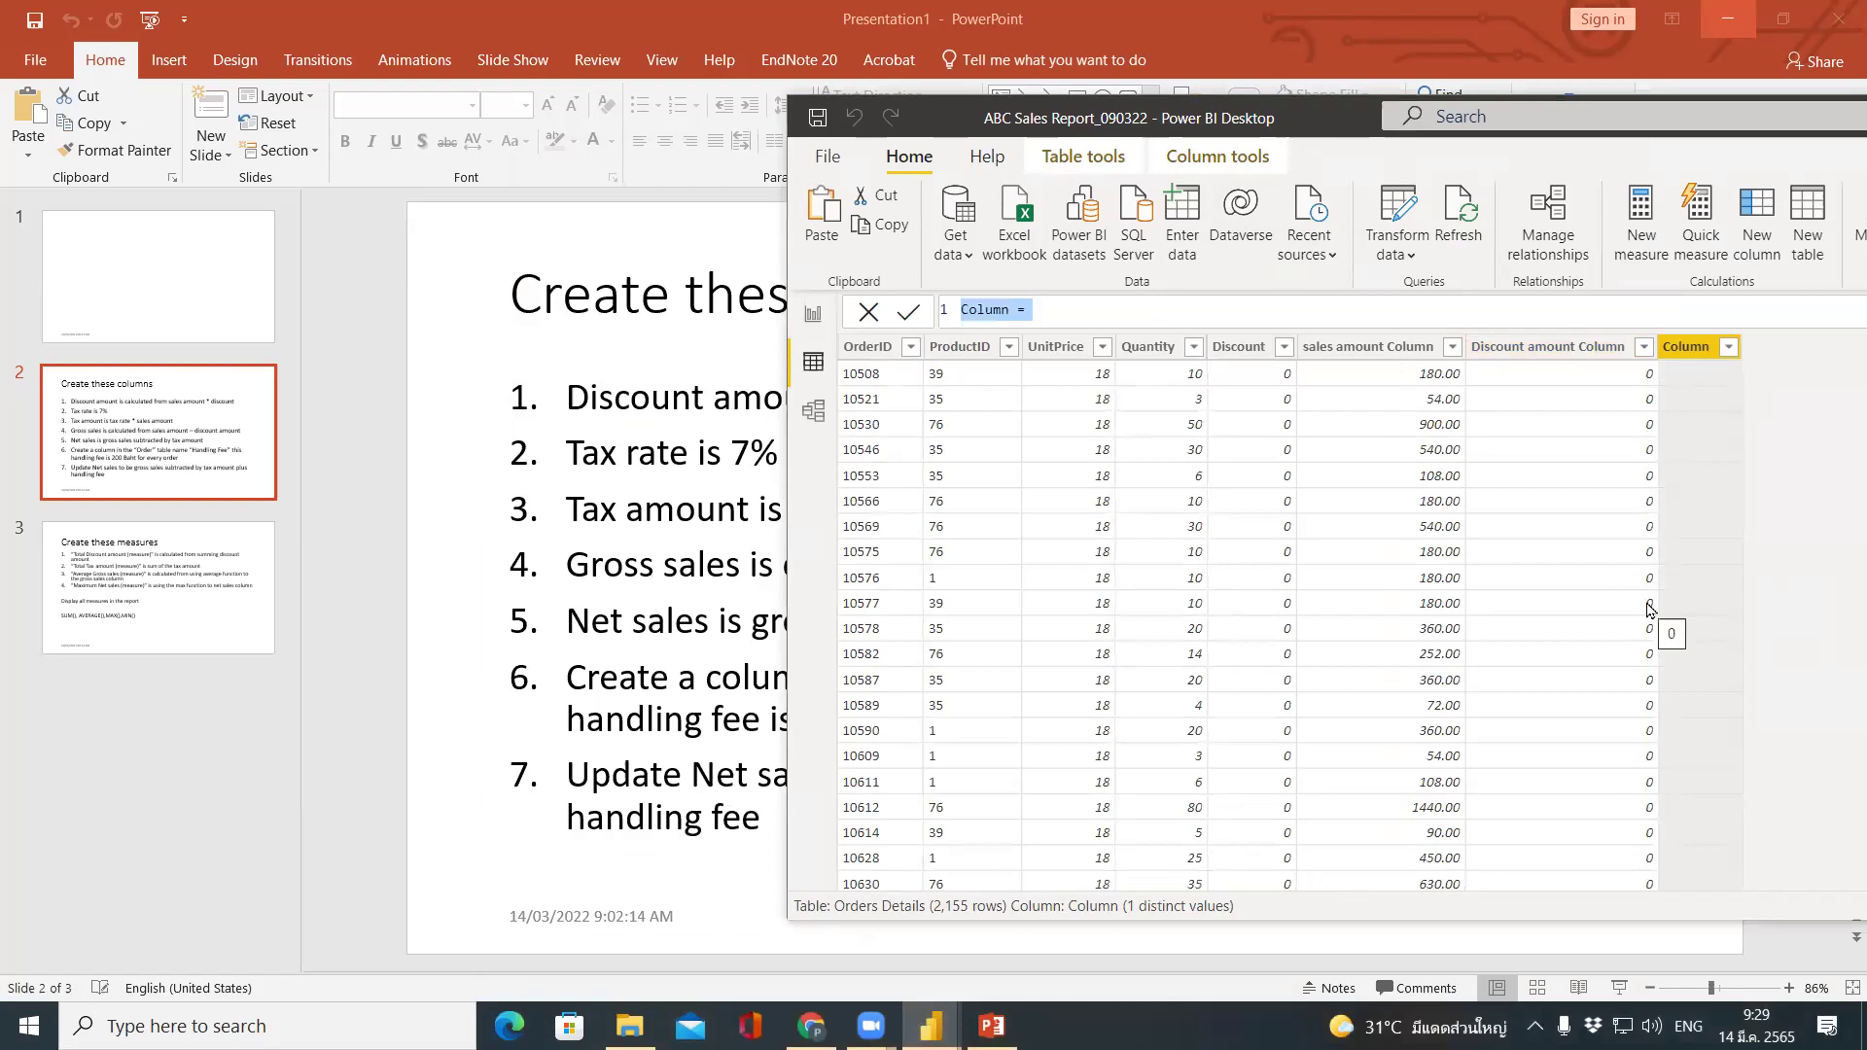
pyautogui.press('End')
pyautogui.write('Tax ')
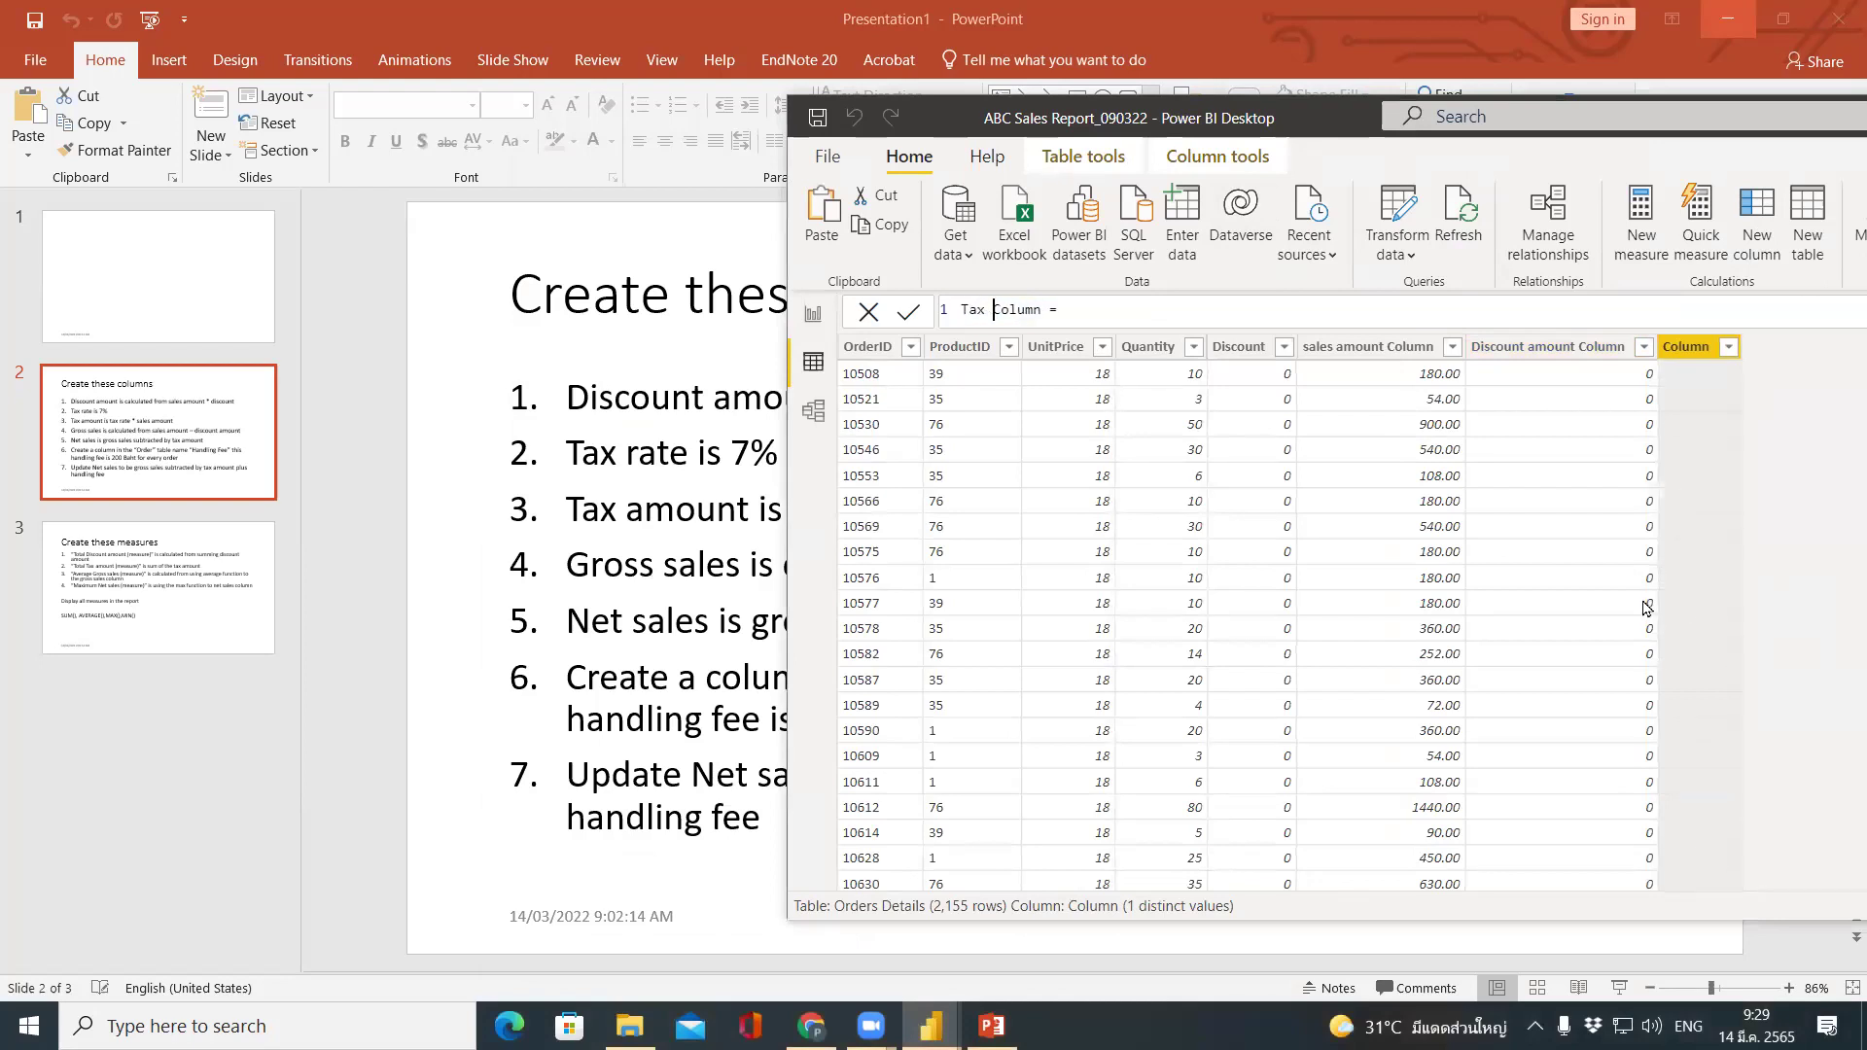
pyautogui.write('Rate Column = 7')
pyautogui.press('BackSpace')
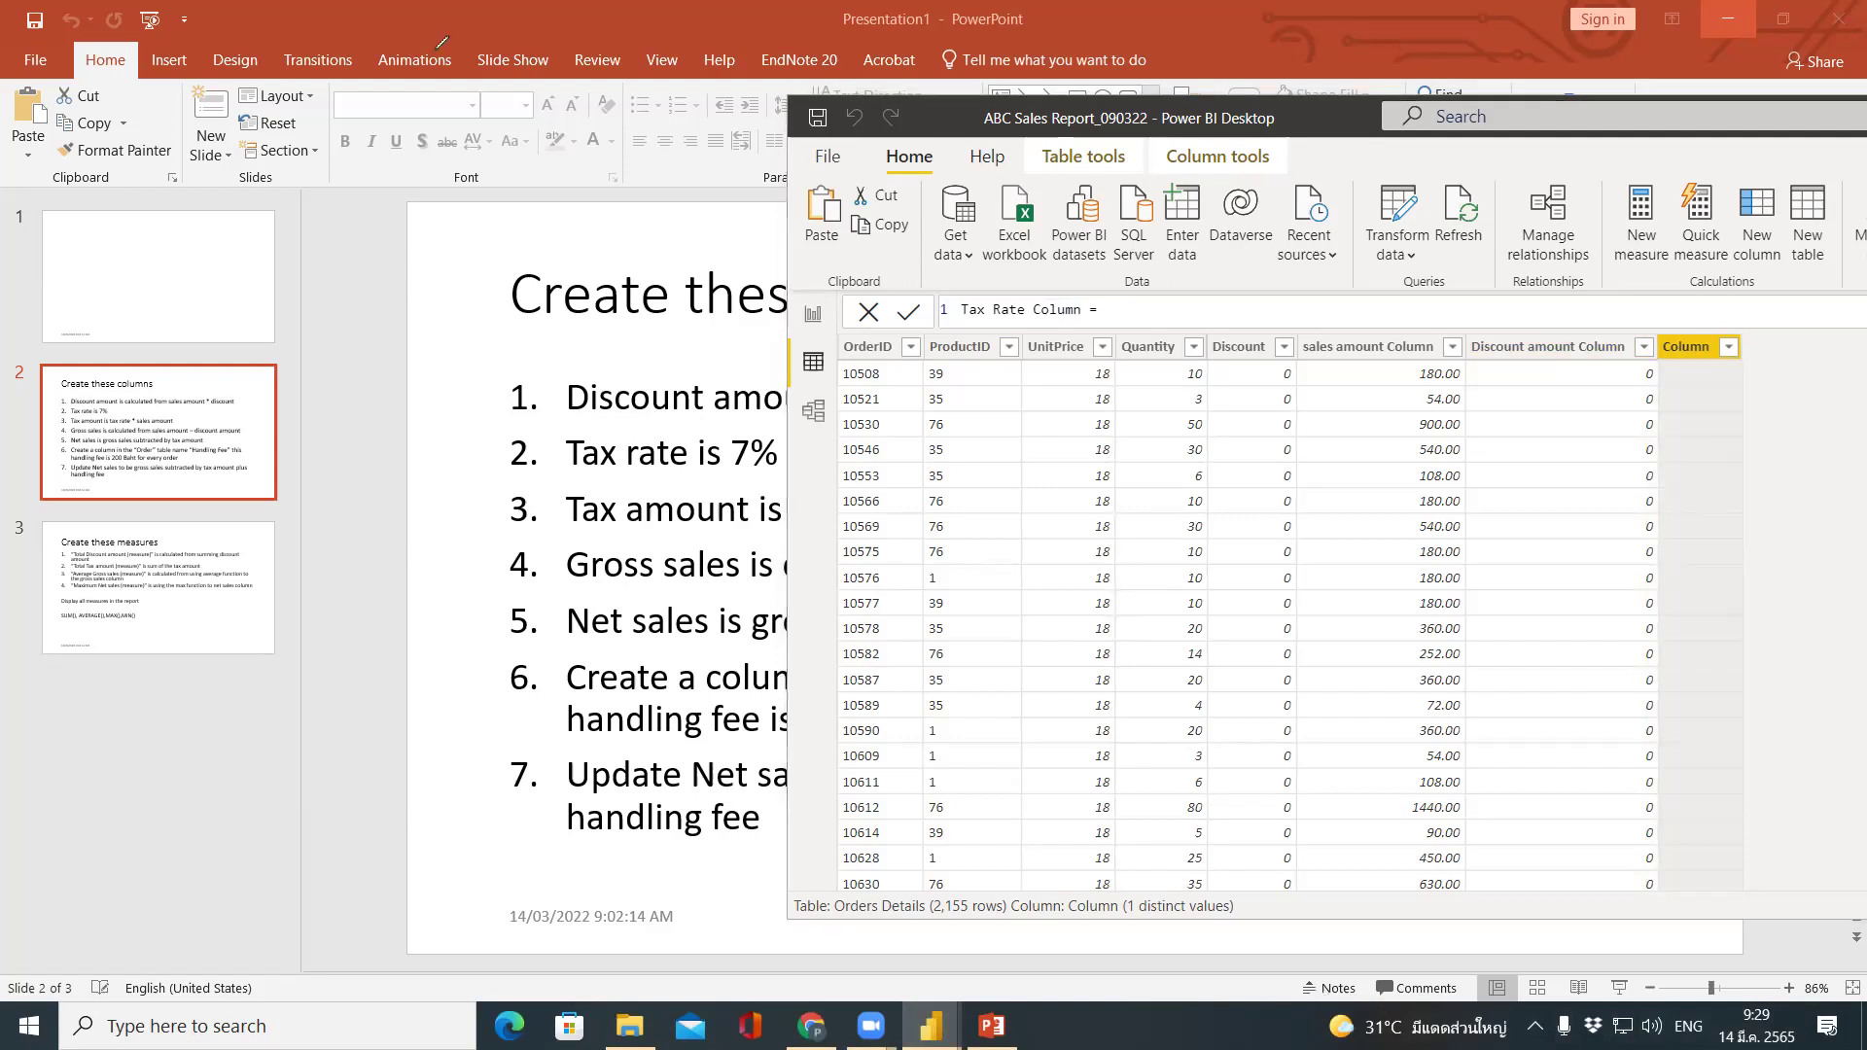
pyautogui.moveTo(1204, 648); pyautogui.dragTo(1478, 393)
pyautogui.moveTo(1410, 610)
pyautogui.mouseDown()
pyautogui.moveTo(1368, 602)
pyautogui.moveTo(1397, 666)
pyautogui.mouseUp()
pyautogui.moveTo(1264, 443); pyautogui.dragTo(1295, 449)
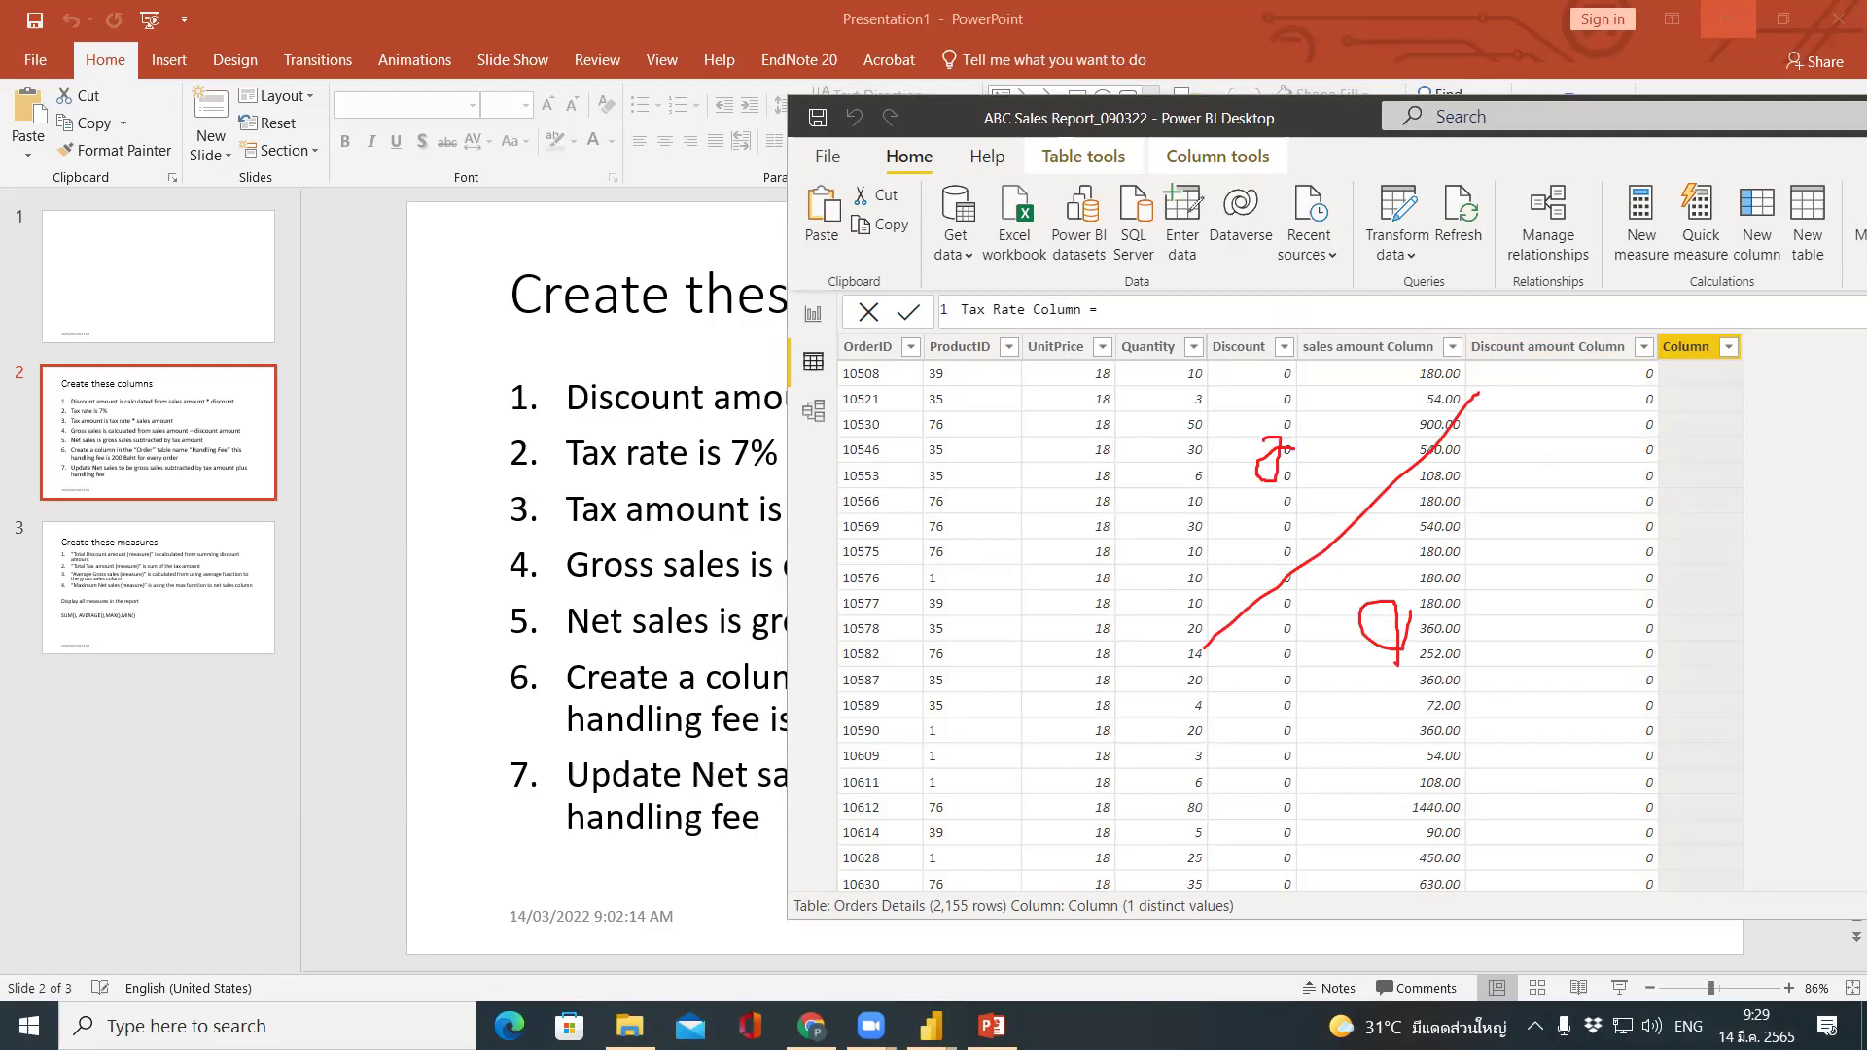
# Try to define Tax Rate Column as 7%.
pyautogui.click(1160, 312)
pyautogui.write('7')
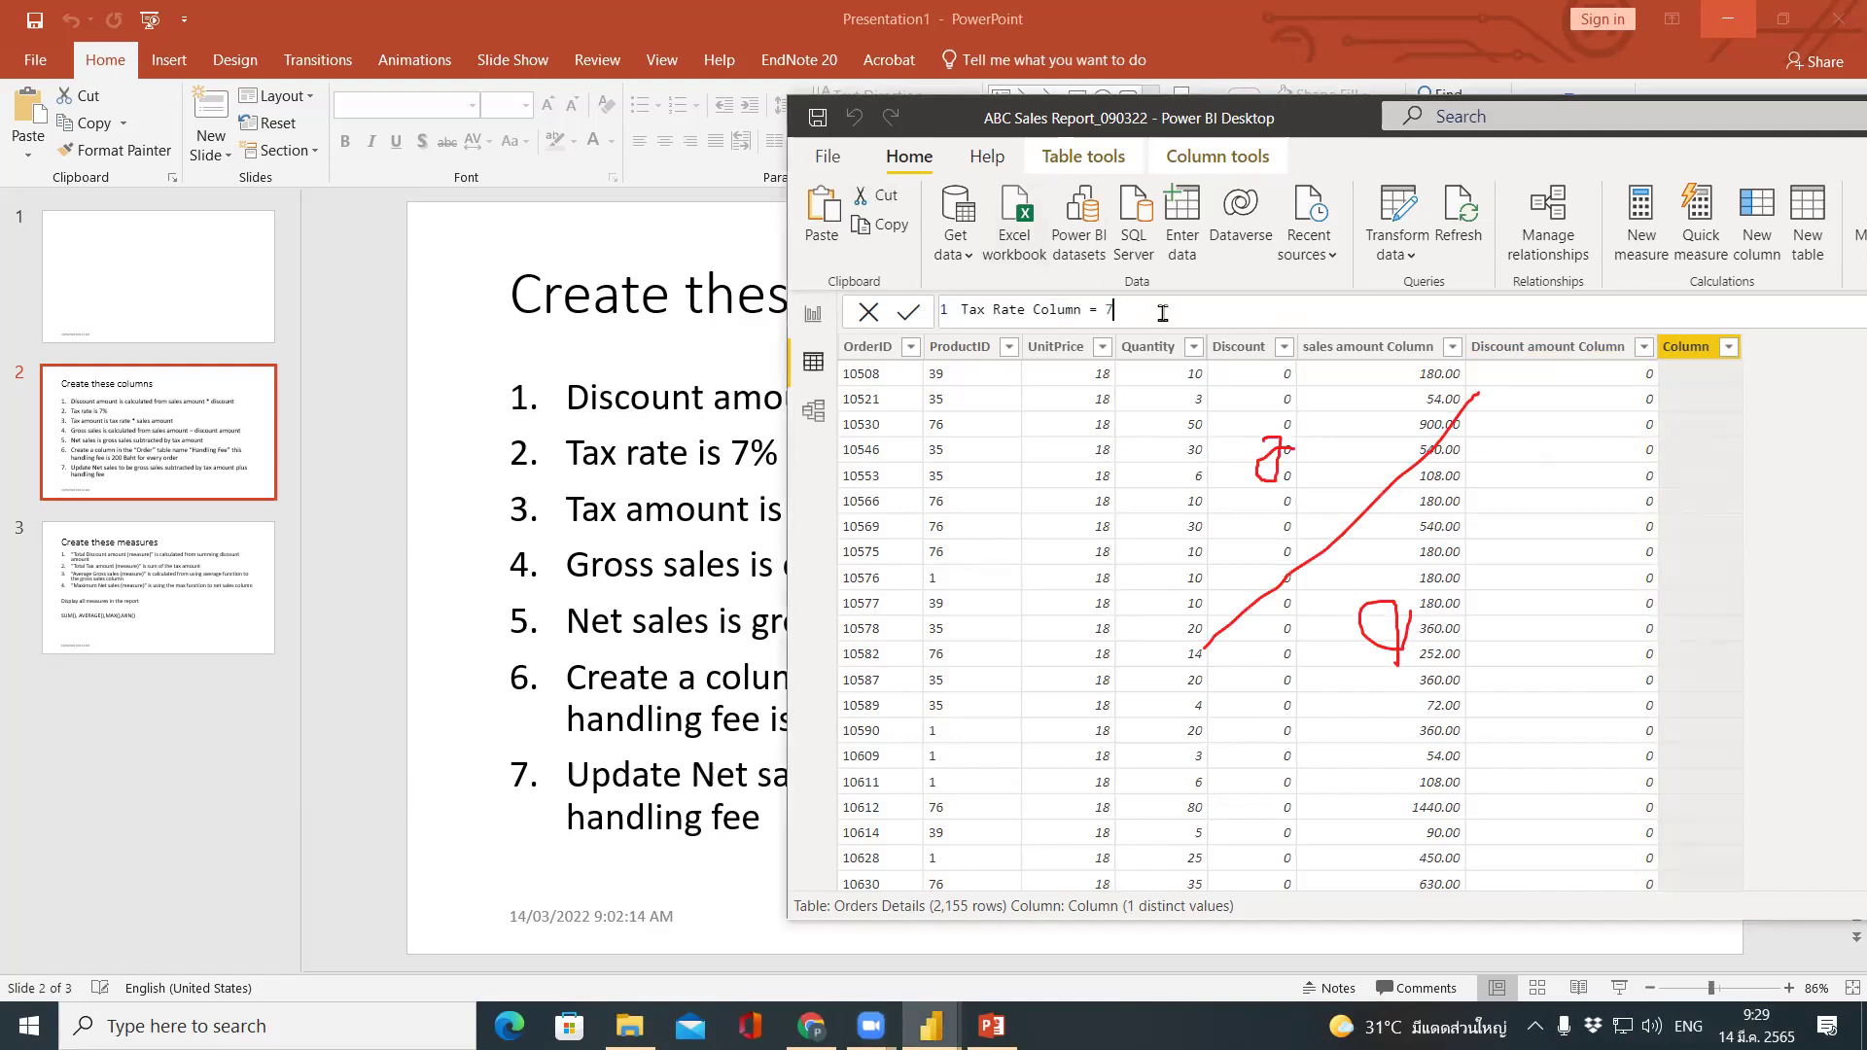
pyautogui.write('%')
pyautogui.press('Return')
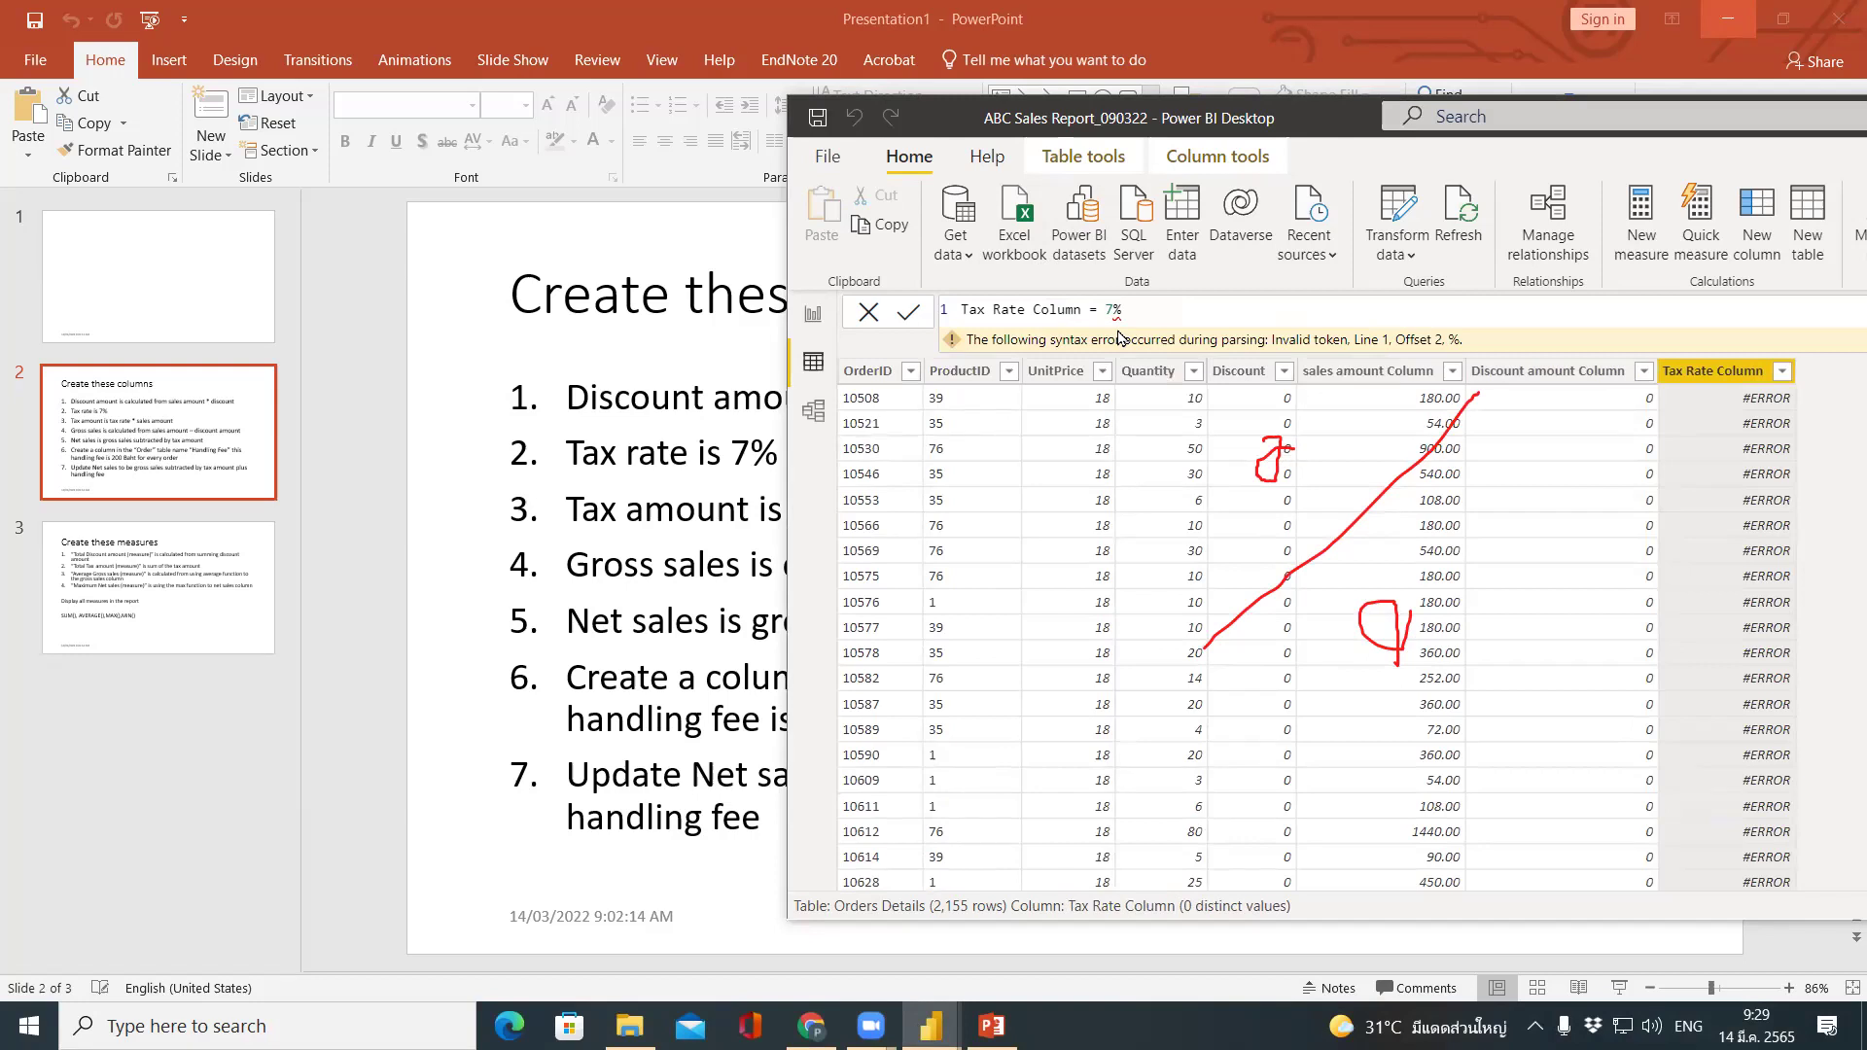
# Correct the Tax Rate Column formula to 0.07 and apply it.
pyautogui.click(1149, 313)
pyautogui.press('BackSpace')
pyautogui.click(1103, 327)
pyautogui.write('0.0')
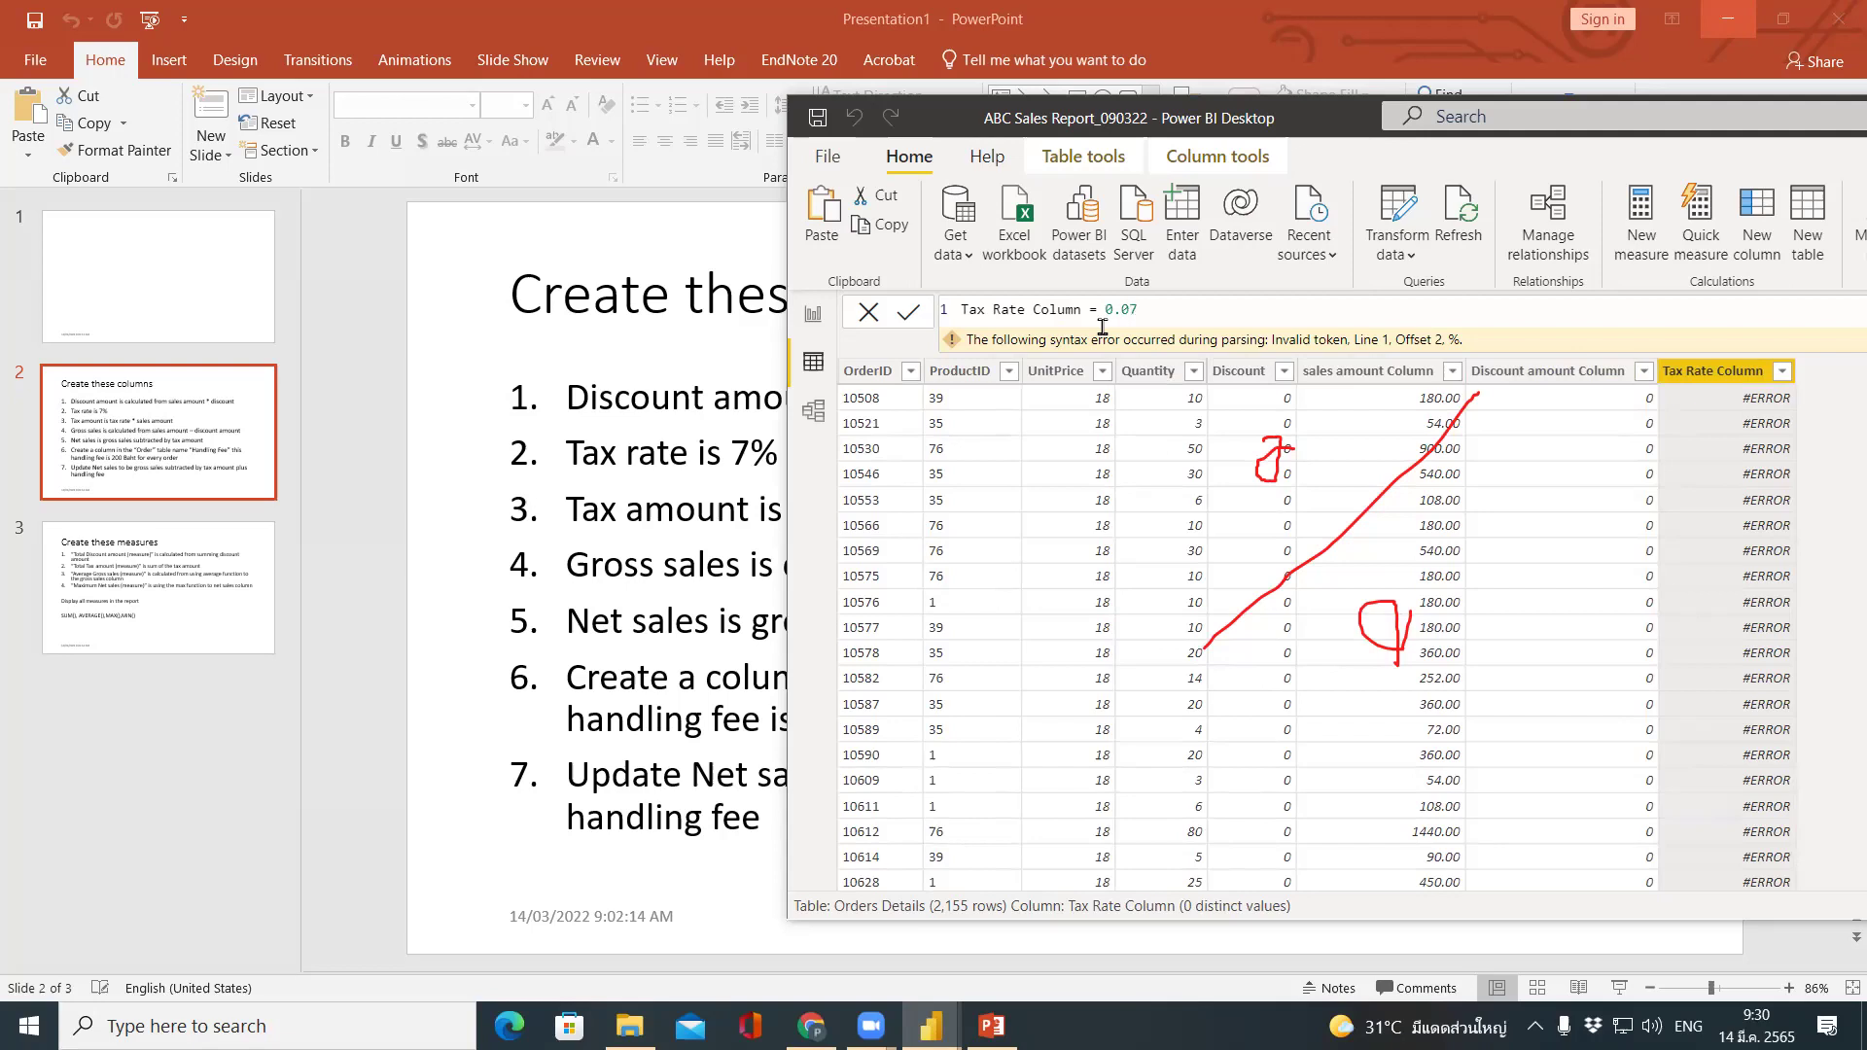
pyautogui.press('Return')
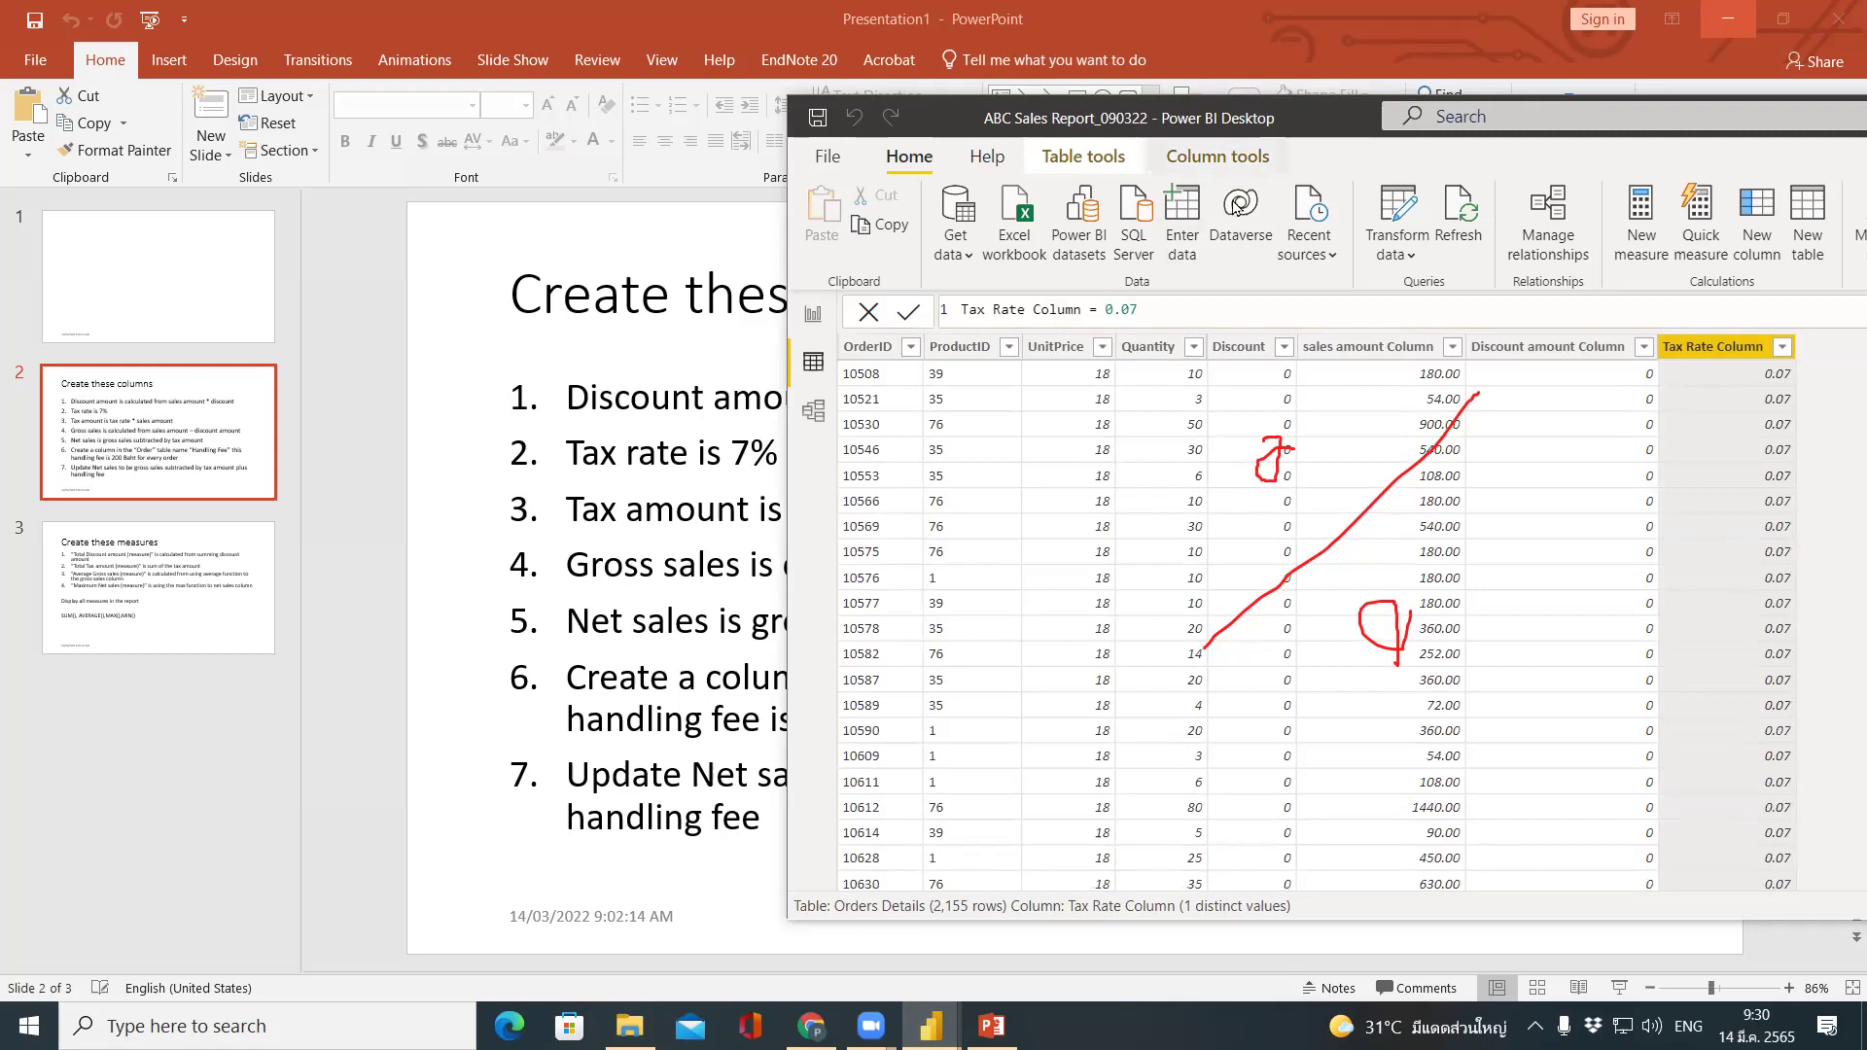
pyautogui.press('Escape')
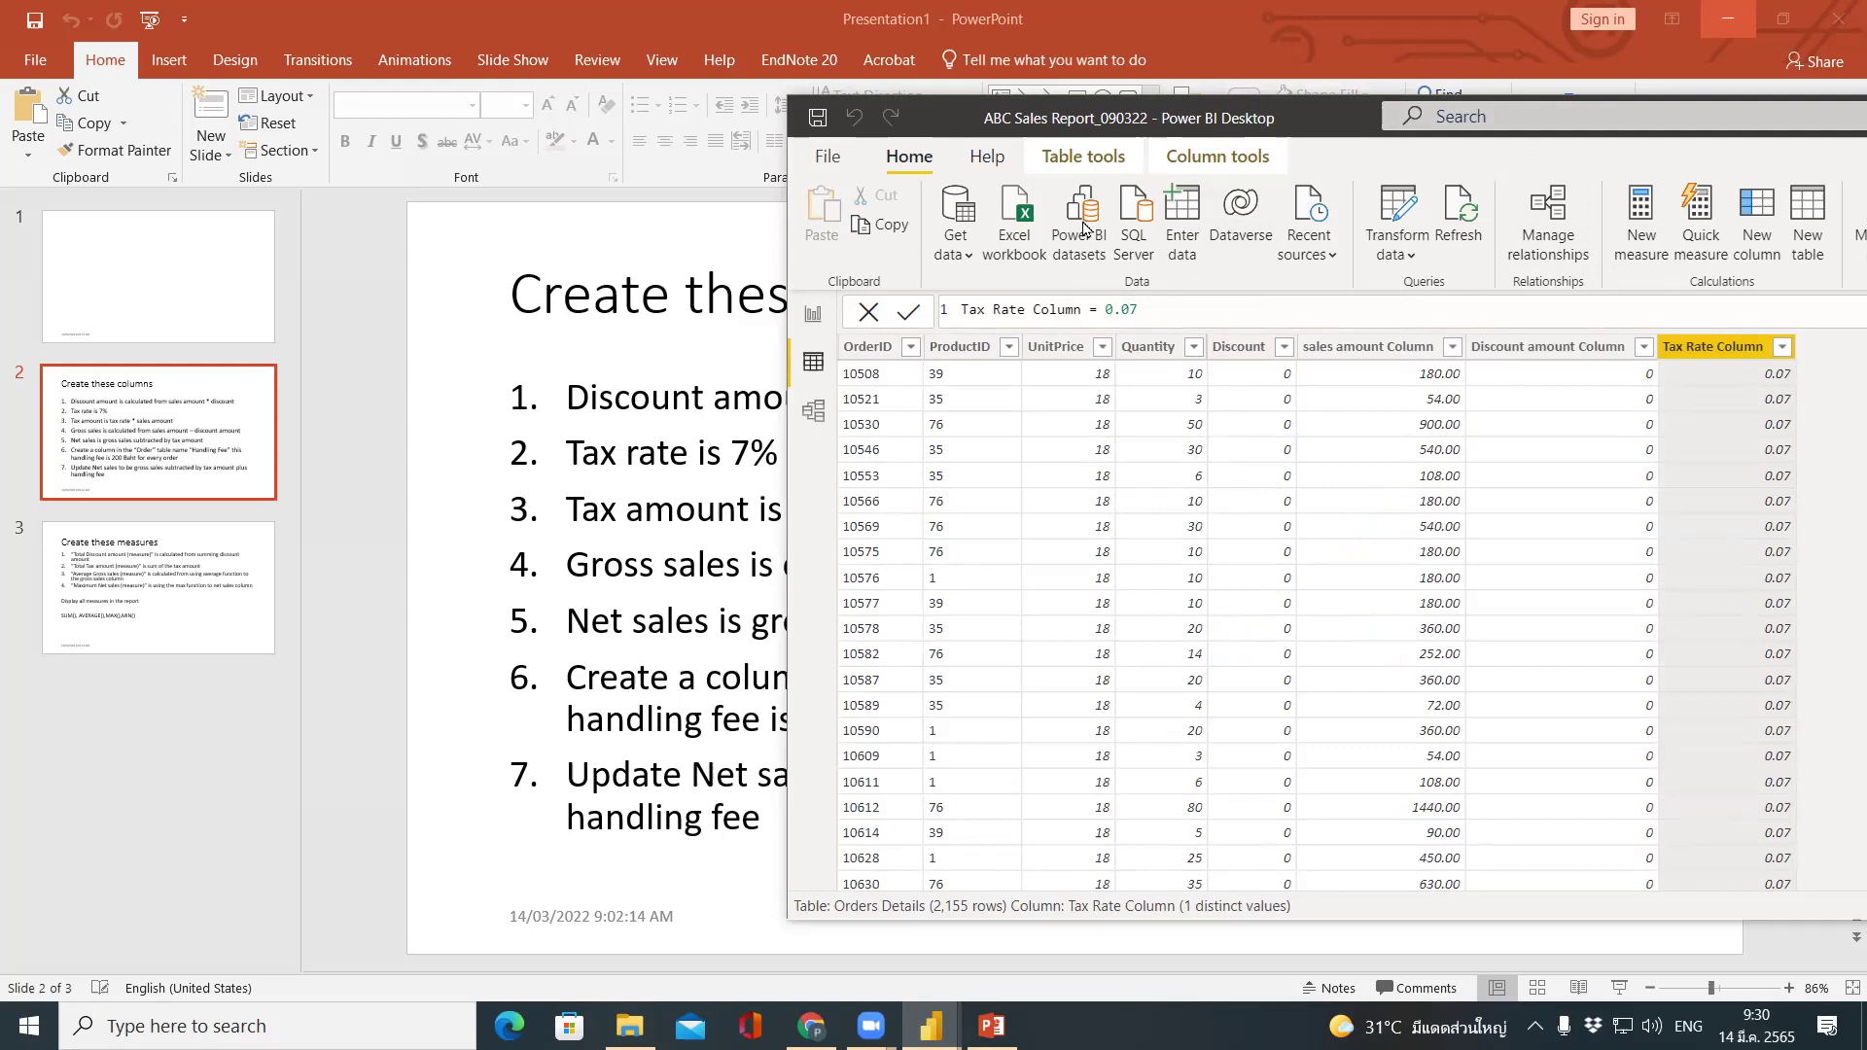
pyautogui.moveTo(1087, 118); pyautogui.dragTo(792, 122)
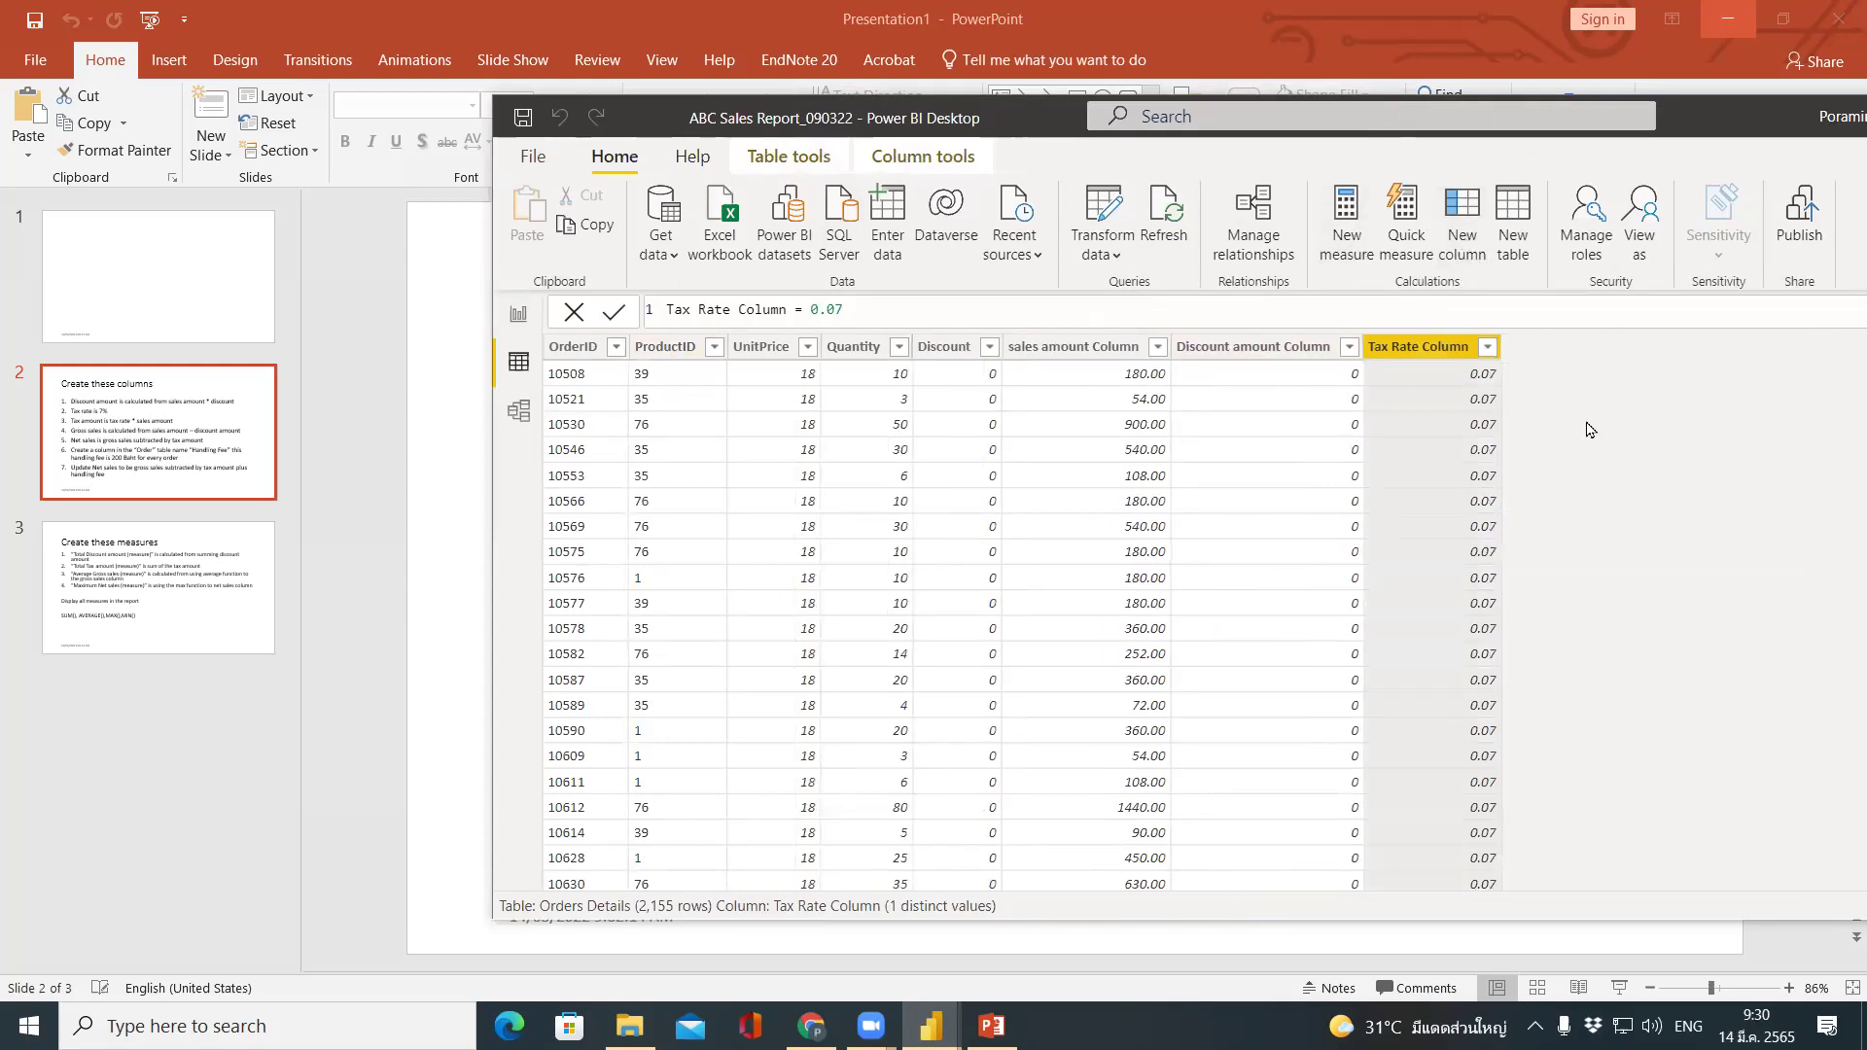
pyautogui.click(1461, 224)
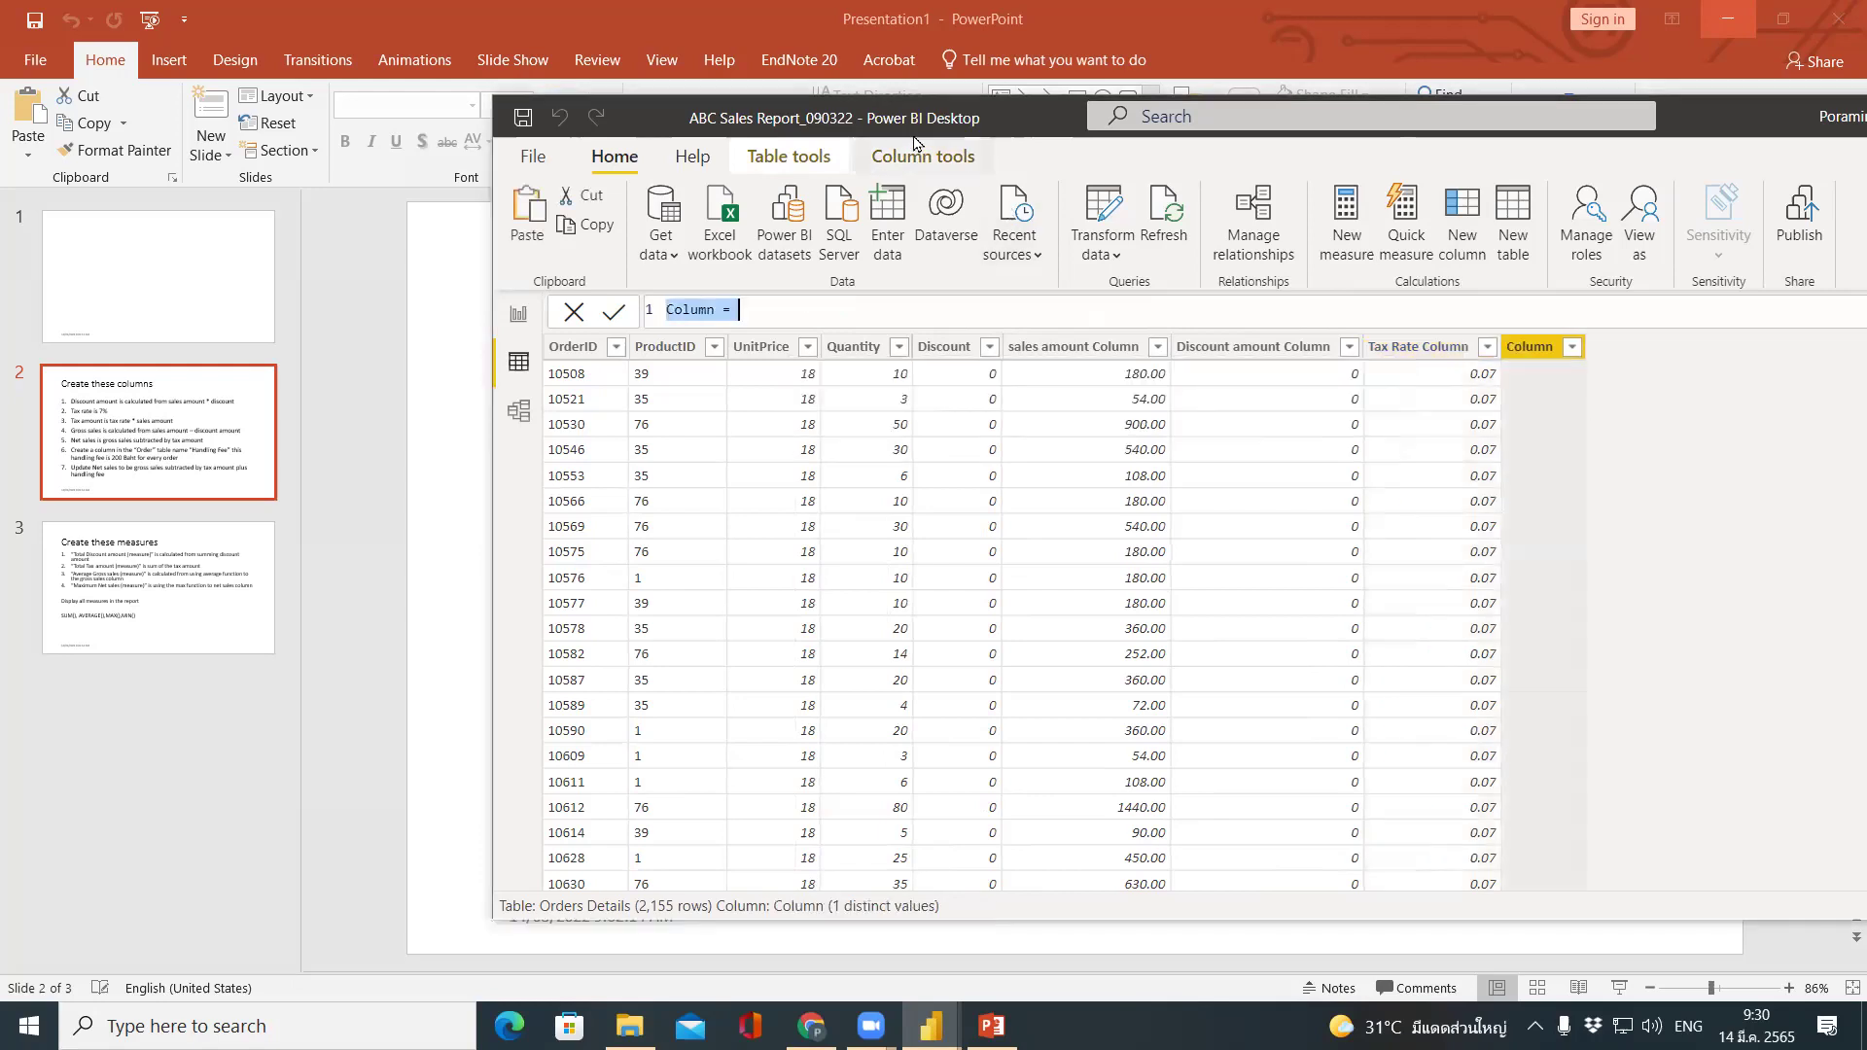
pyautogui.press('Escape')
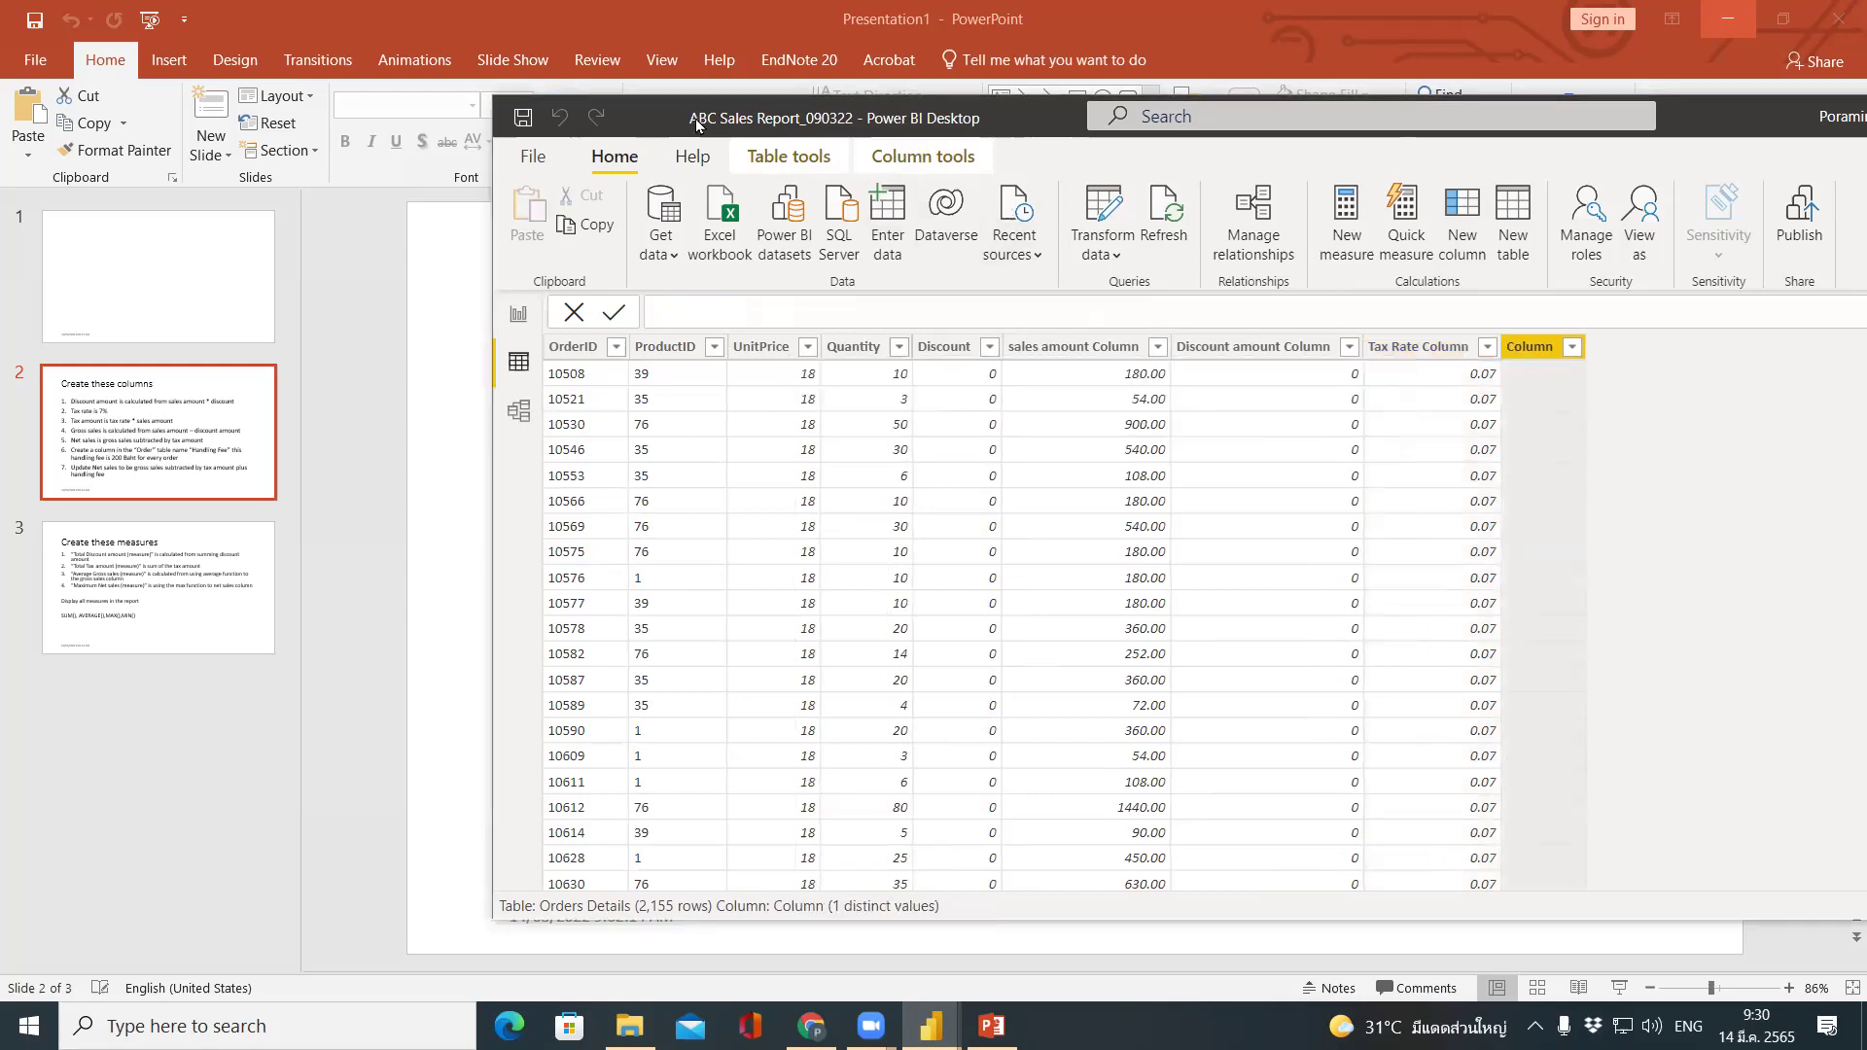
pyautogui.click(871, 471)
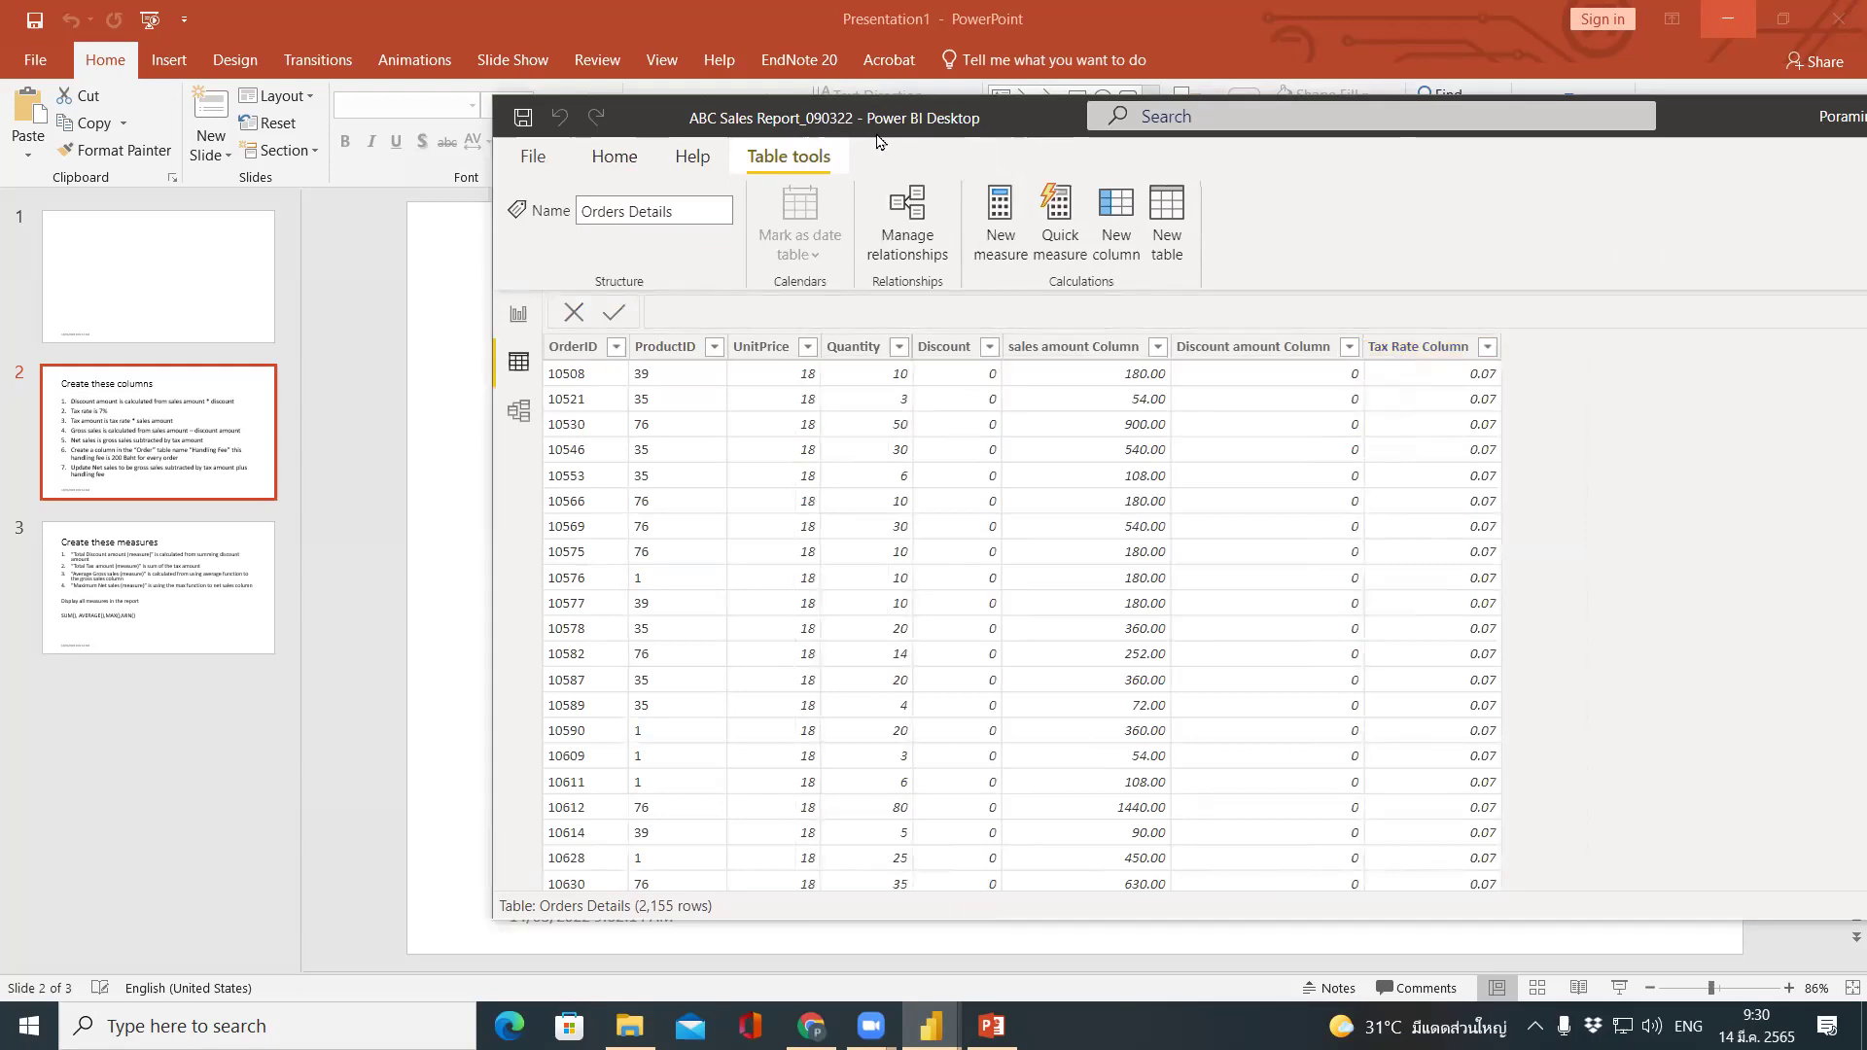
# Add a calculated column defined as Tax amount Column = 'Orders Details'[Tax Rate Column]*'Orders Details'[sales amount Column].
pyautogui.moveTo(876, 139); pyautogui.dragTo(673, 198)
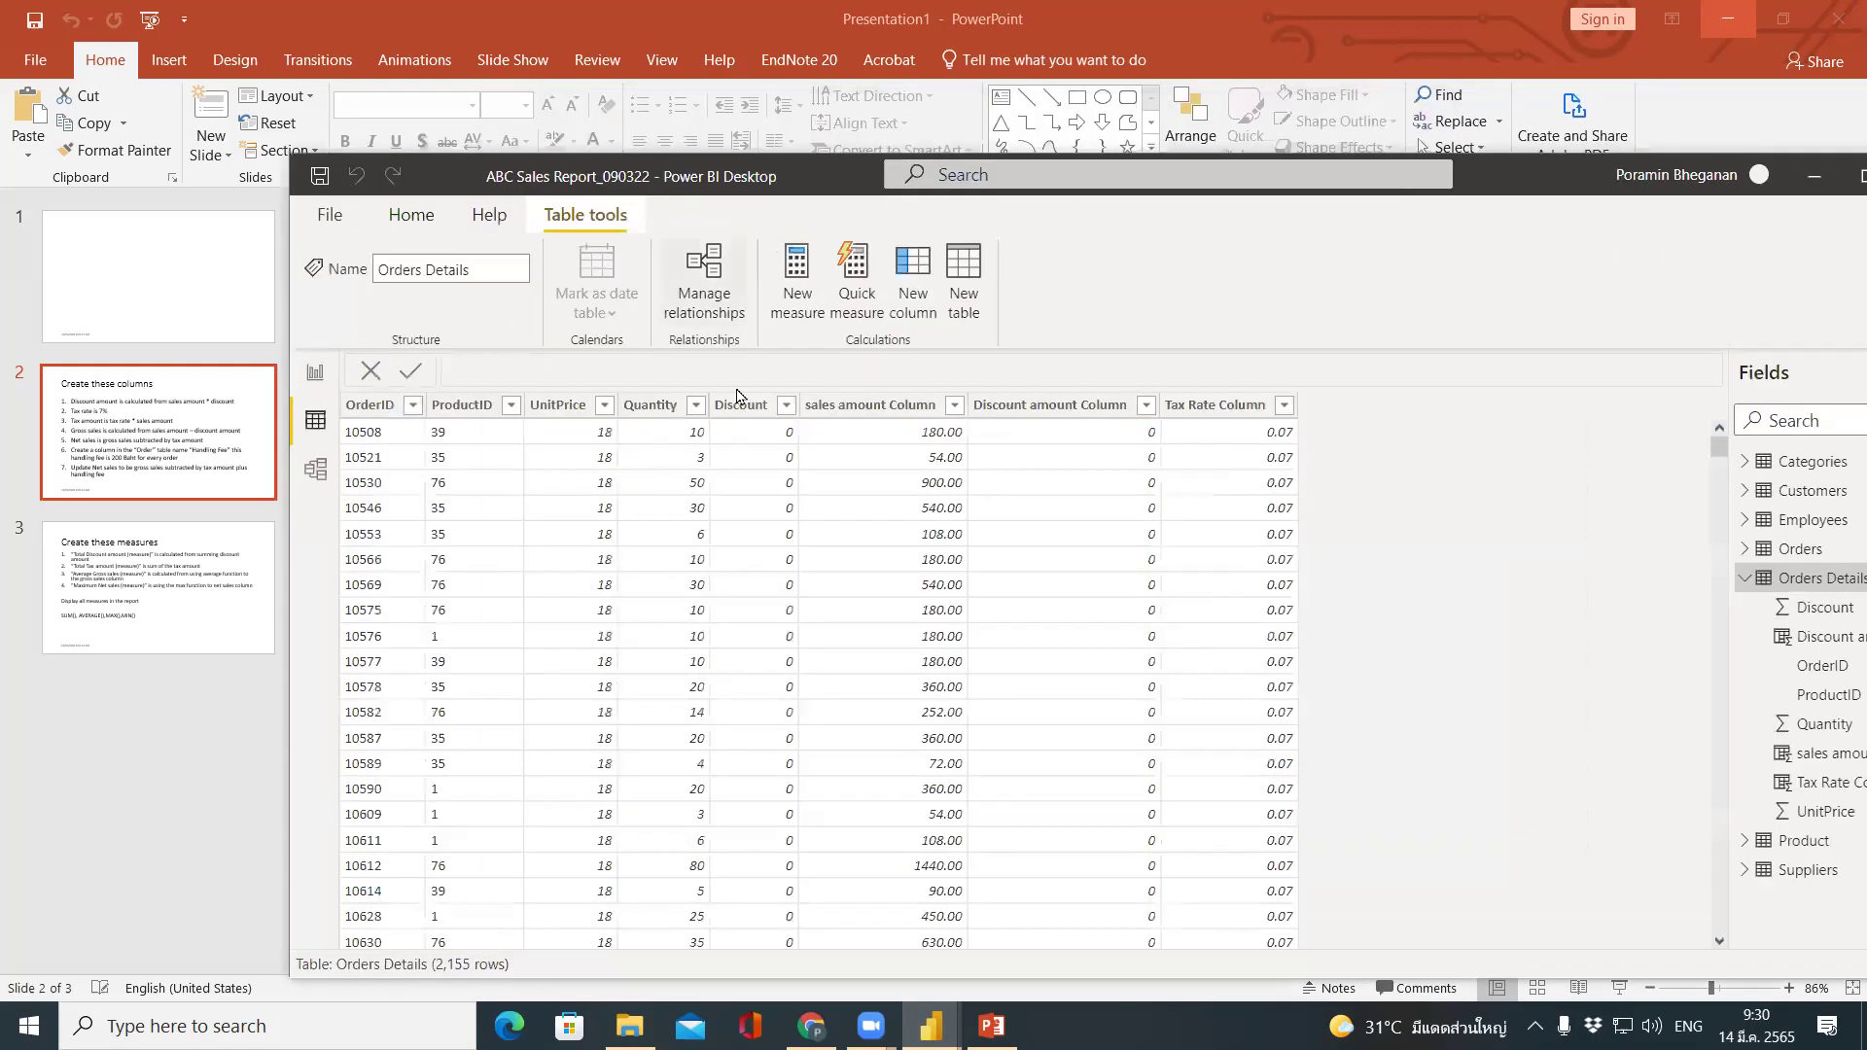
pyautogui.click(912, 282)
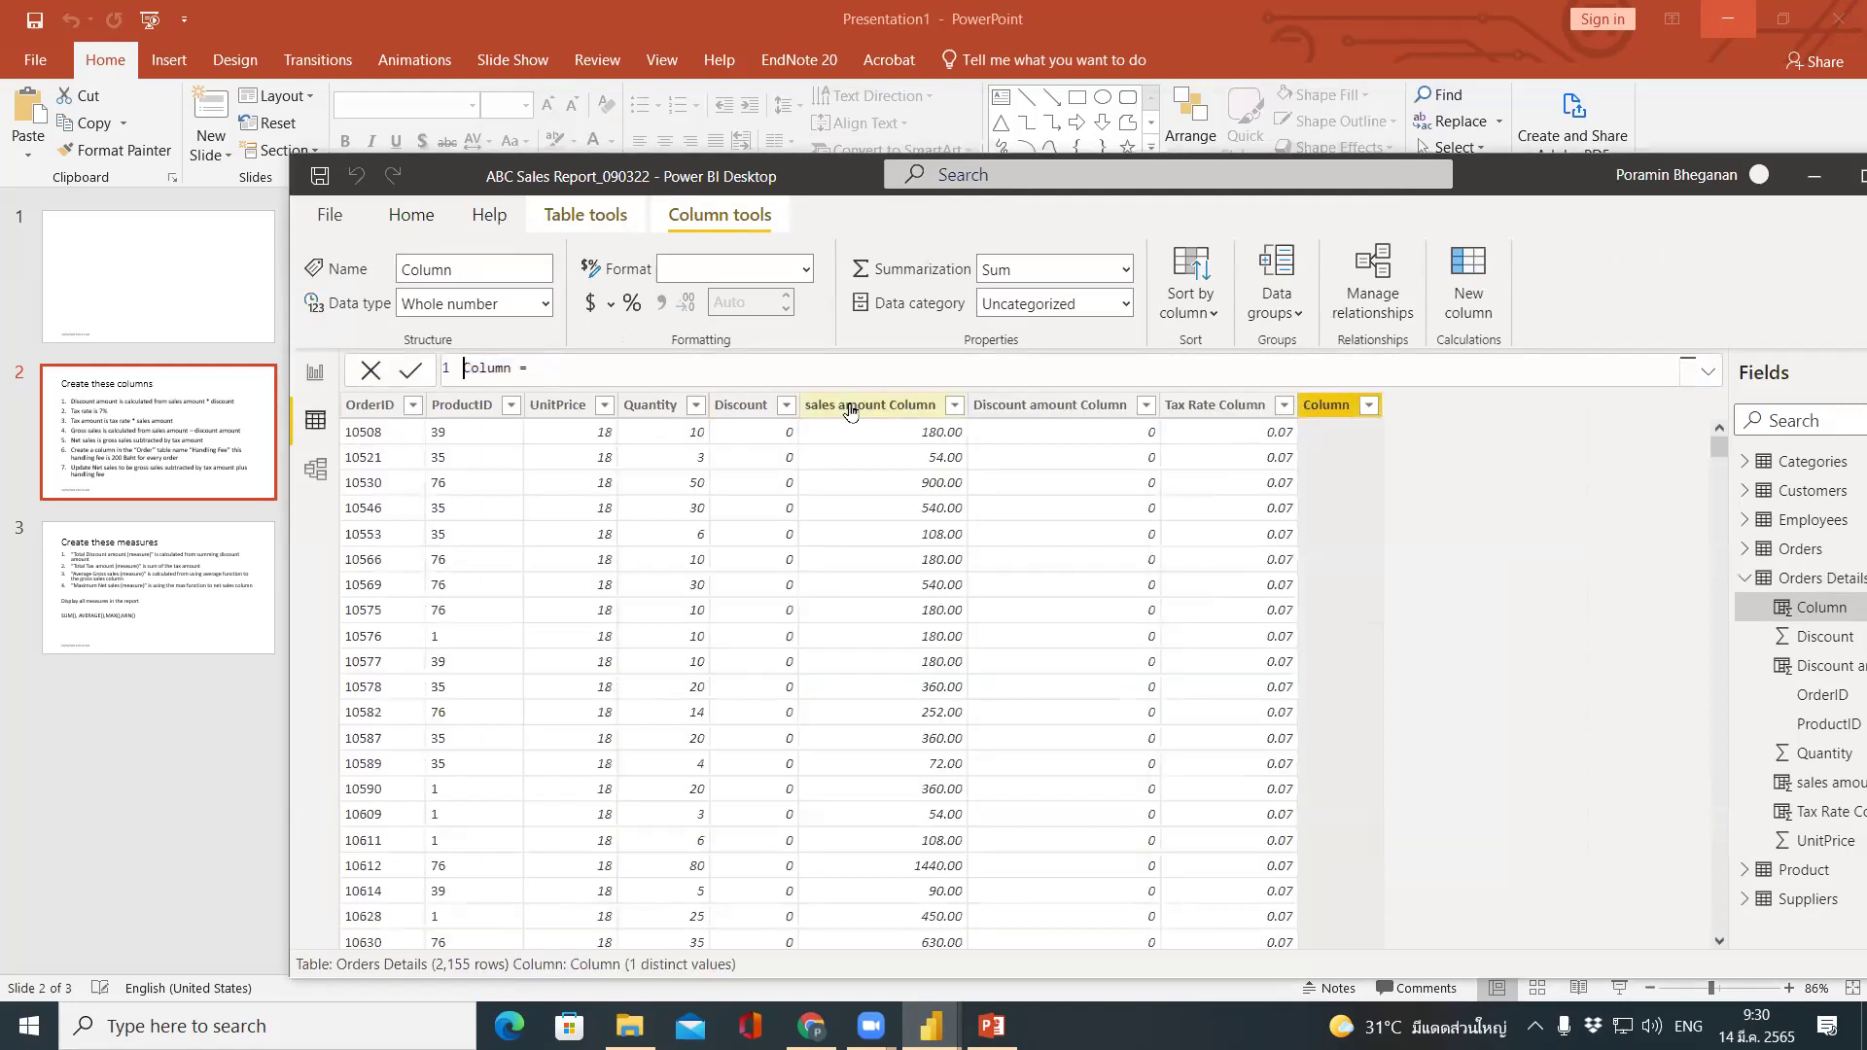
pyautogui.write('Tax amount Column = tax')
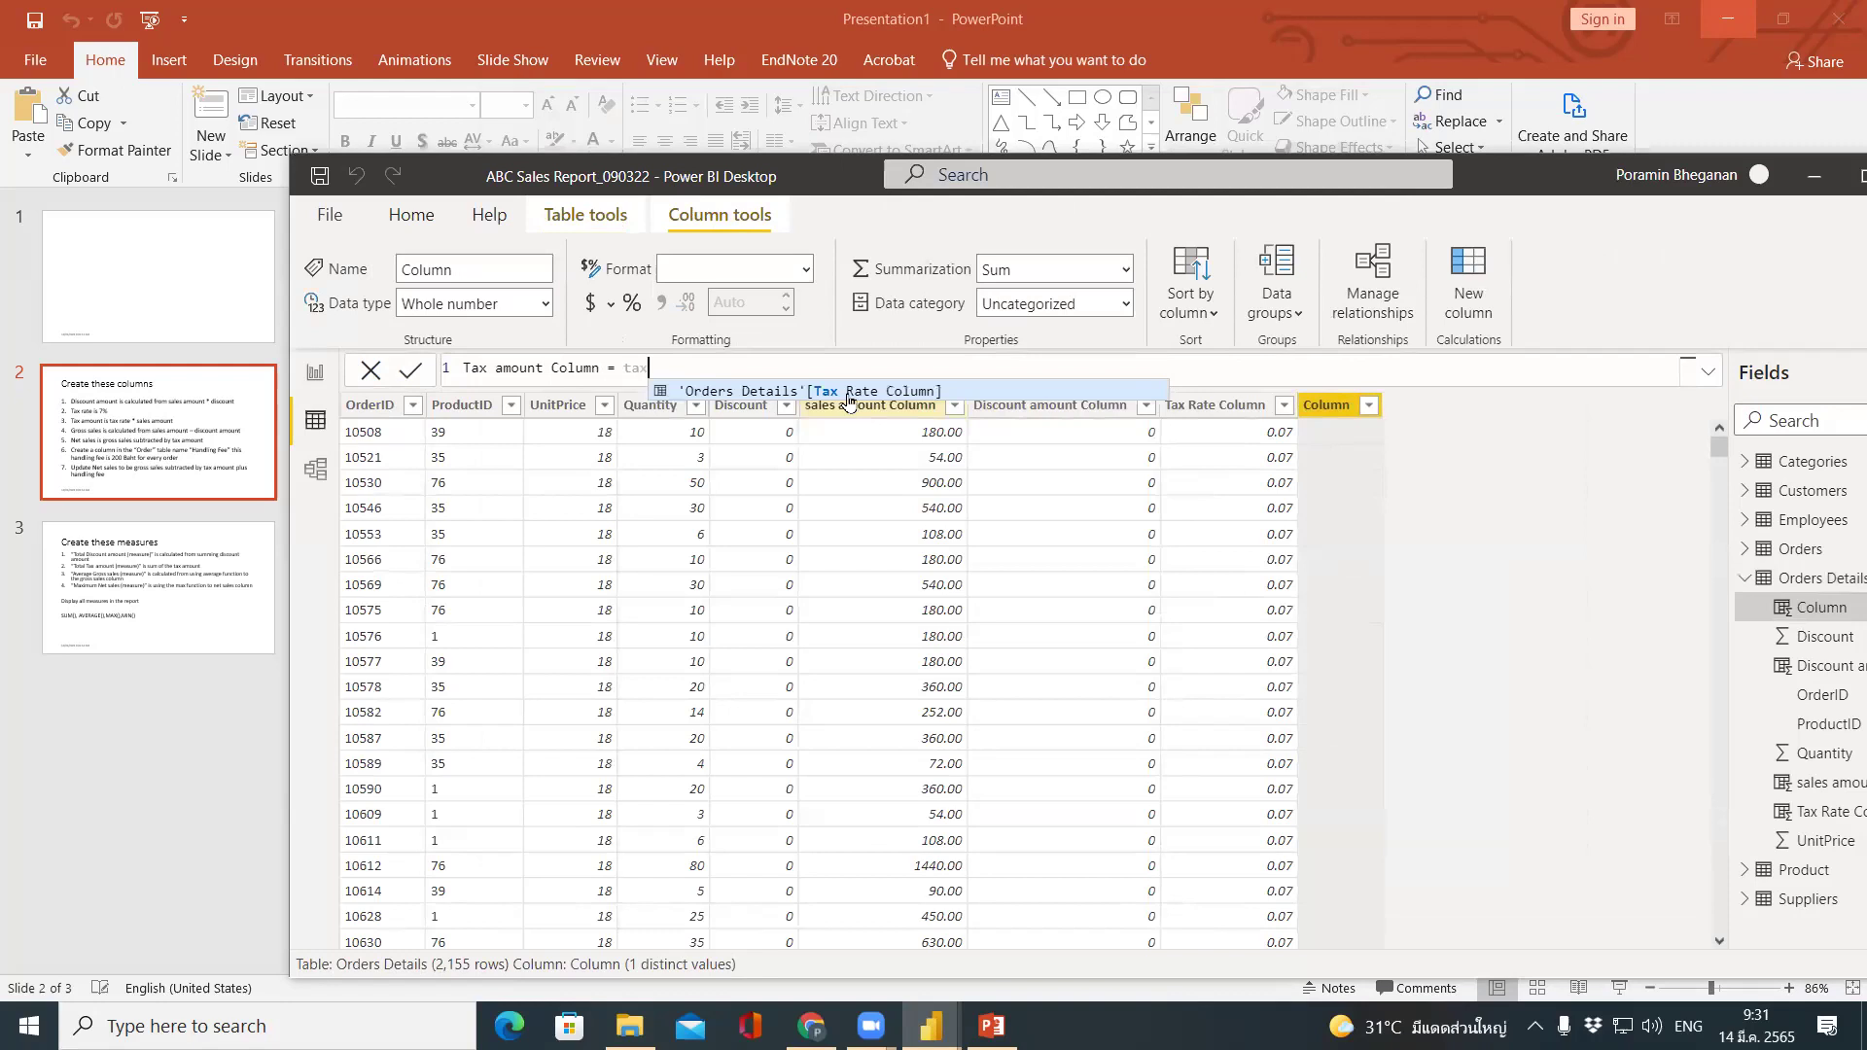
pyautogui.click(872, 398)
pyautogui.write('*sales a')
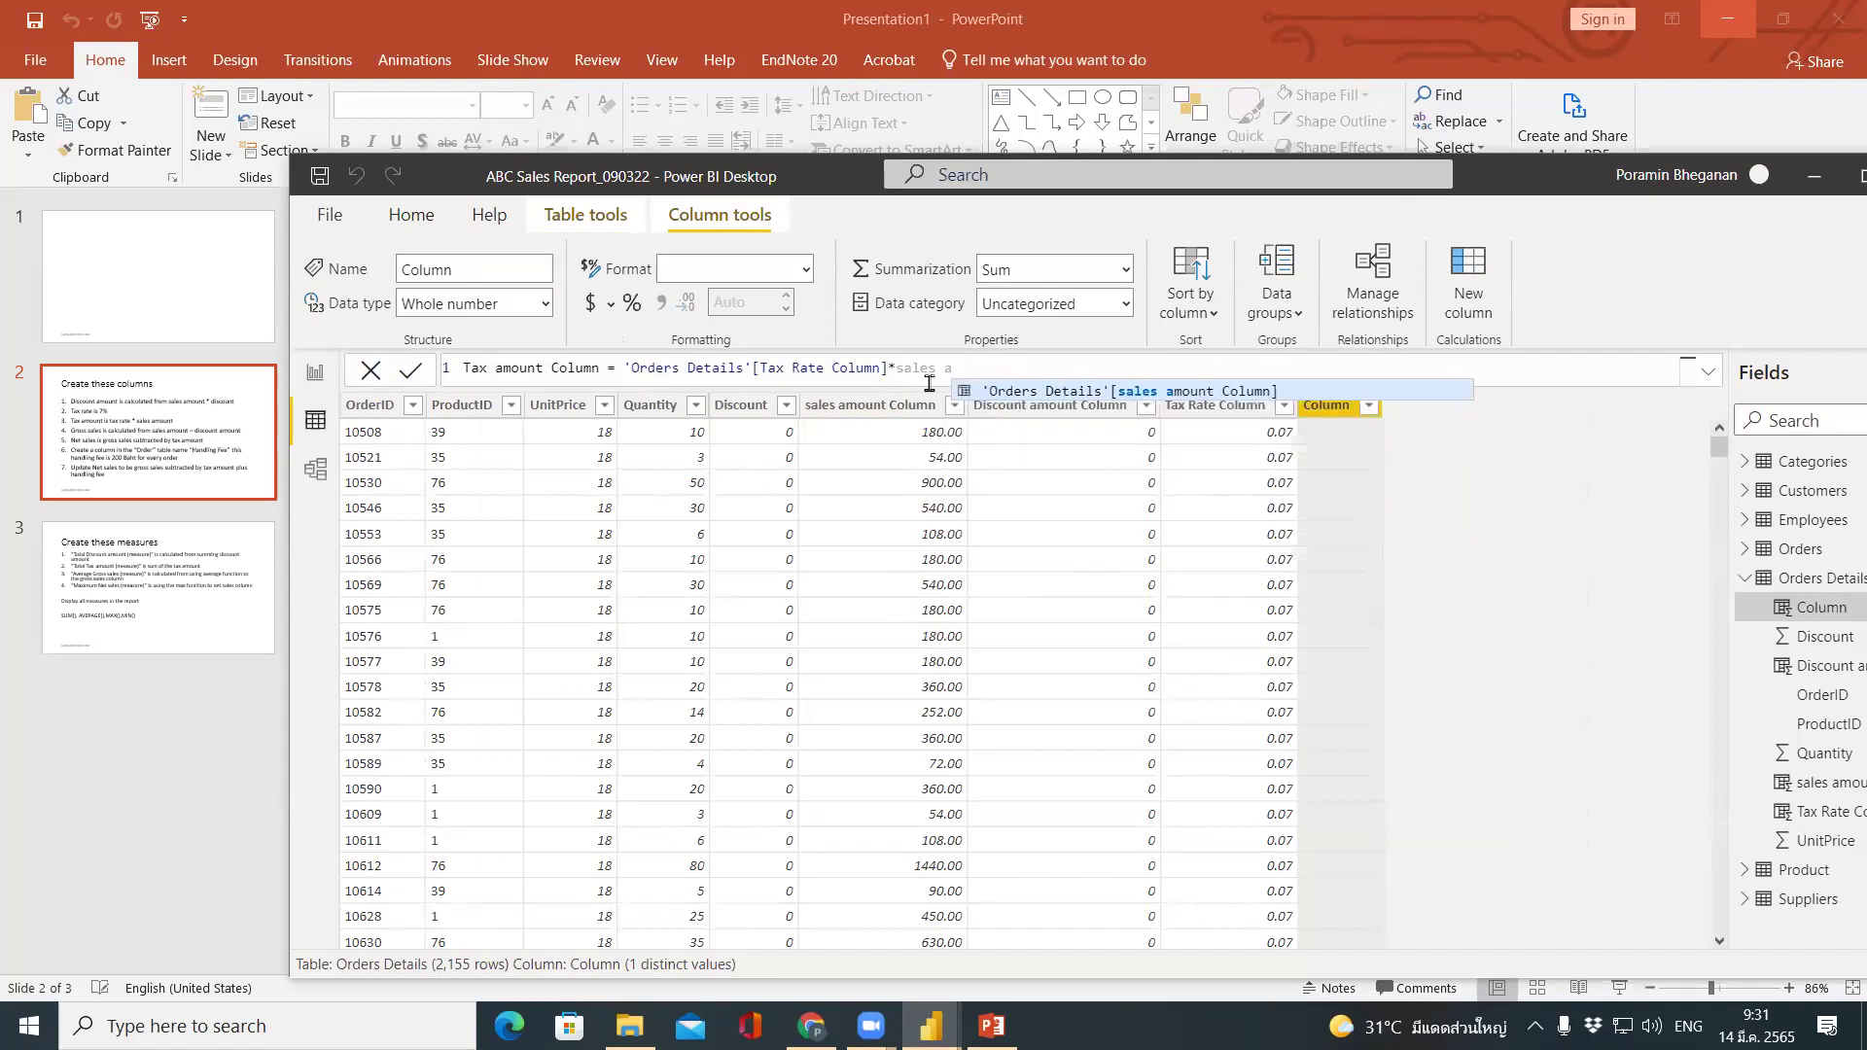
pyautogui.click(1005, 392)
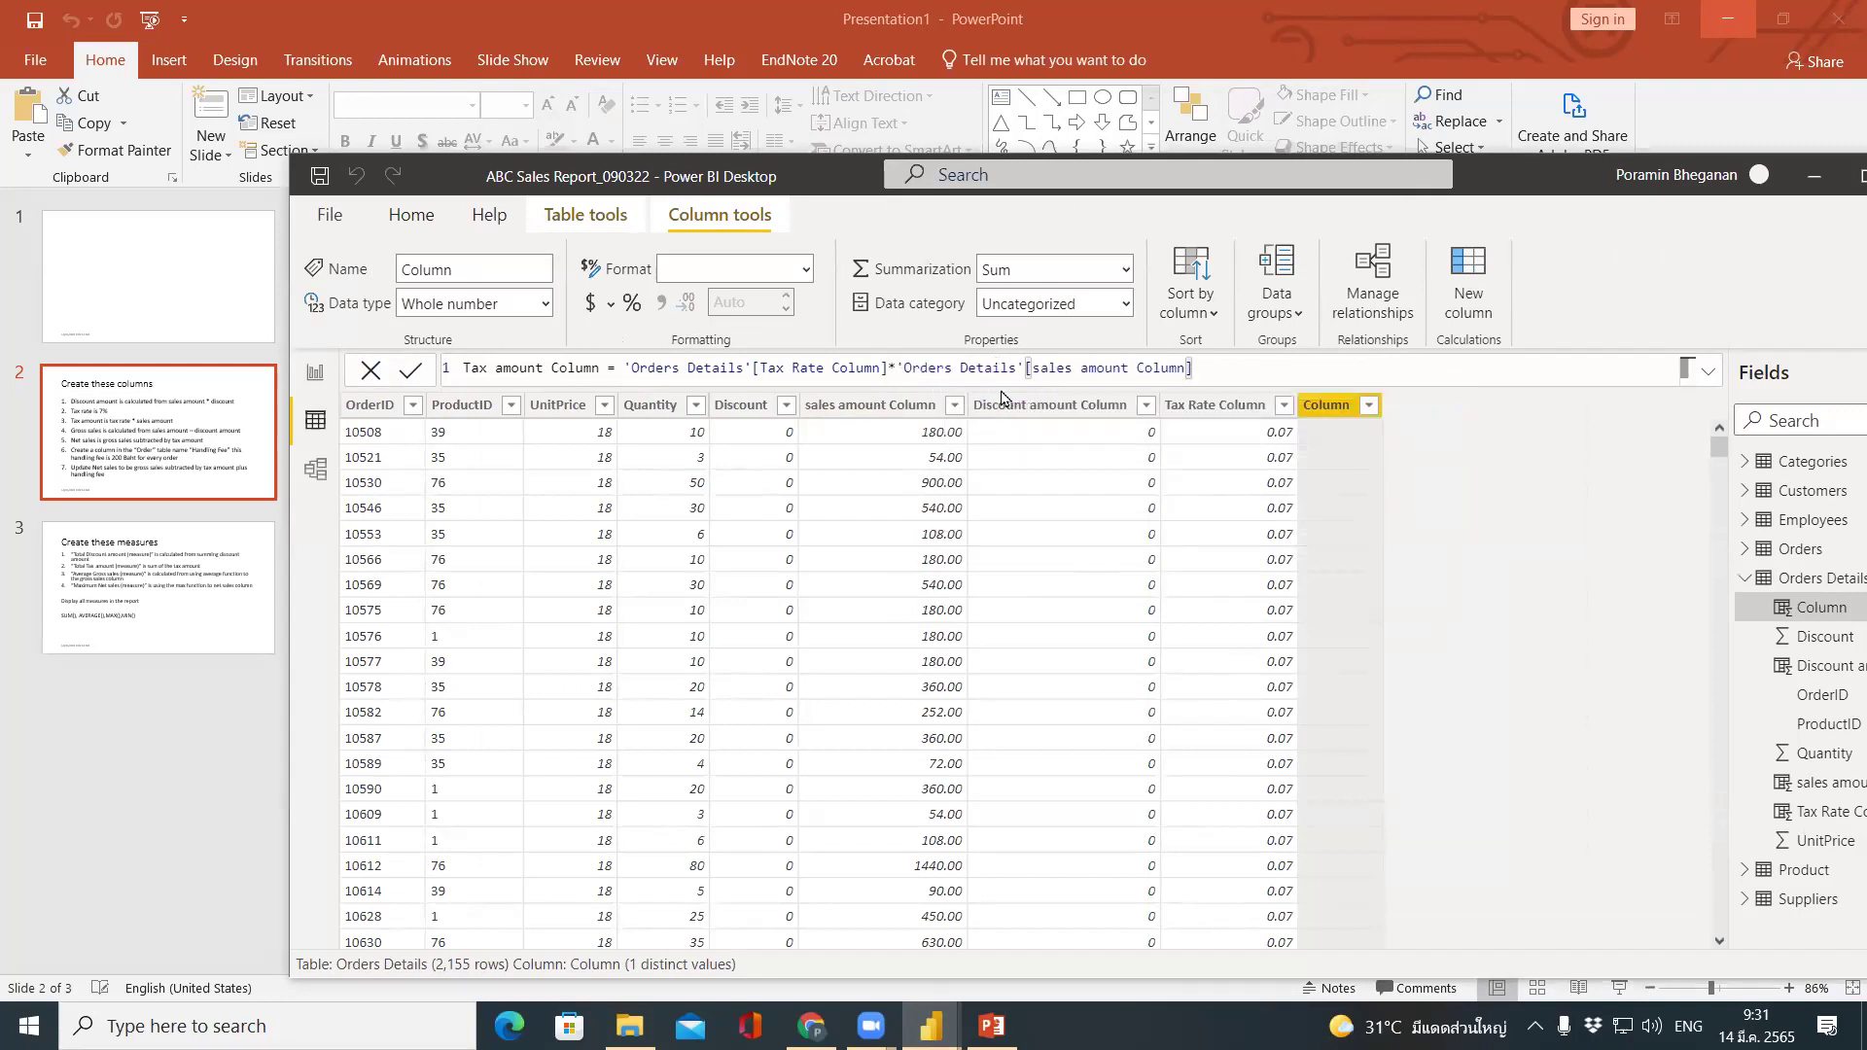
pyautogui.press('Return')
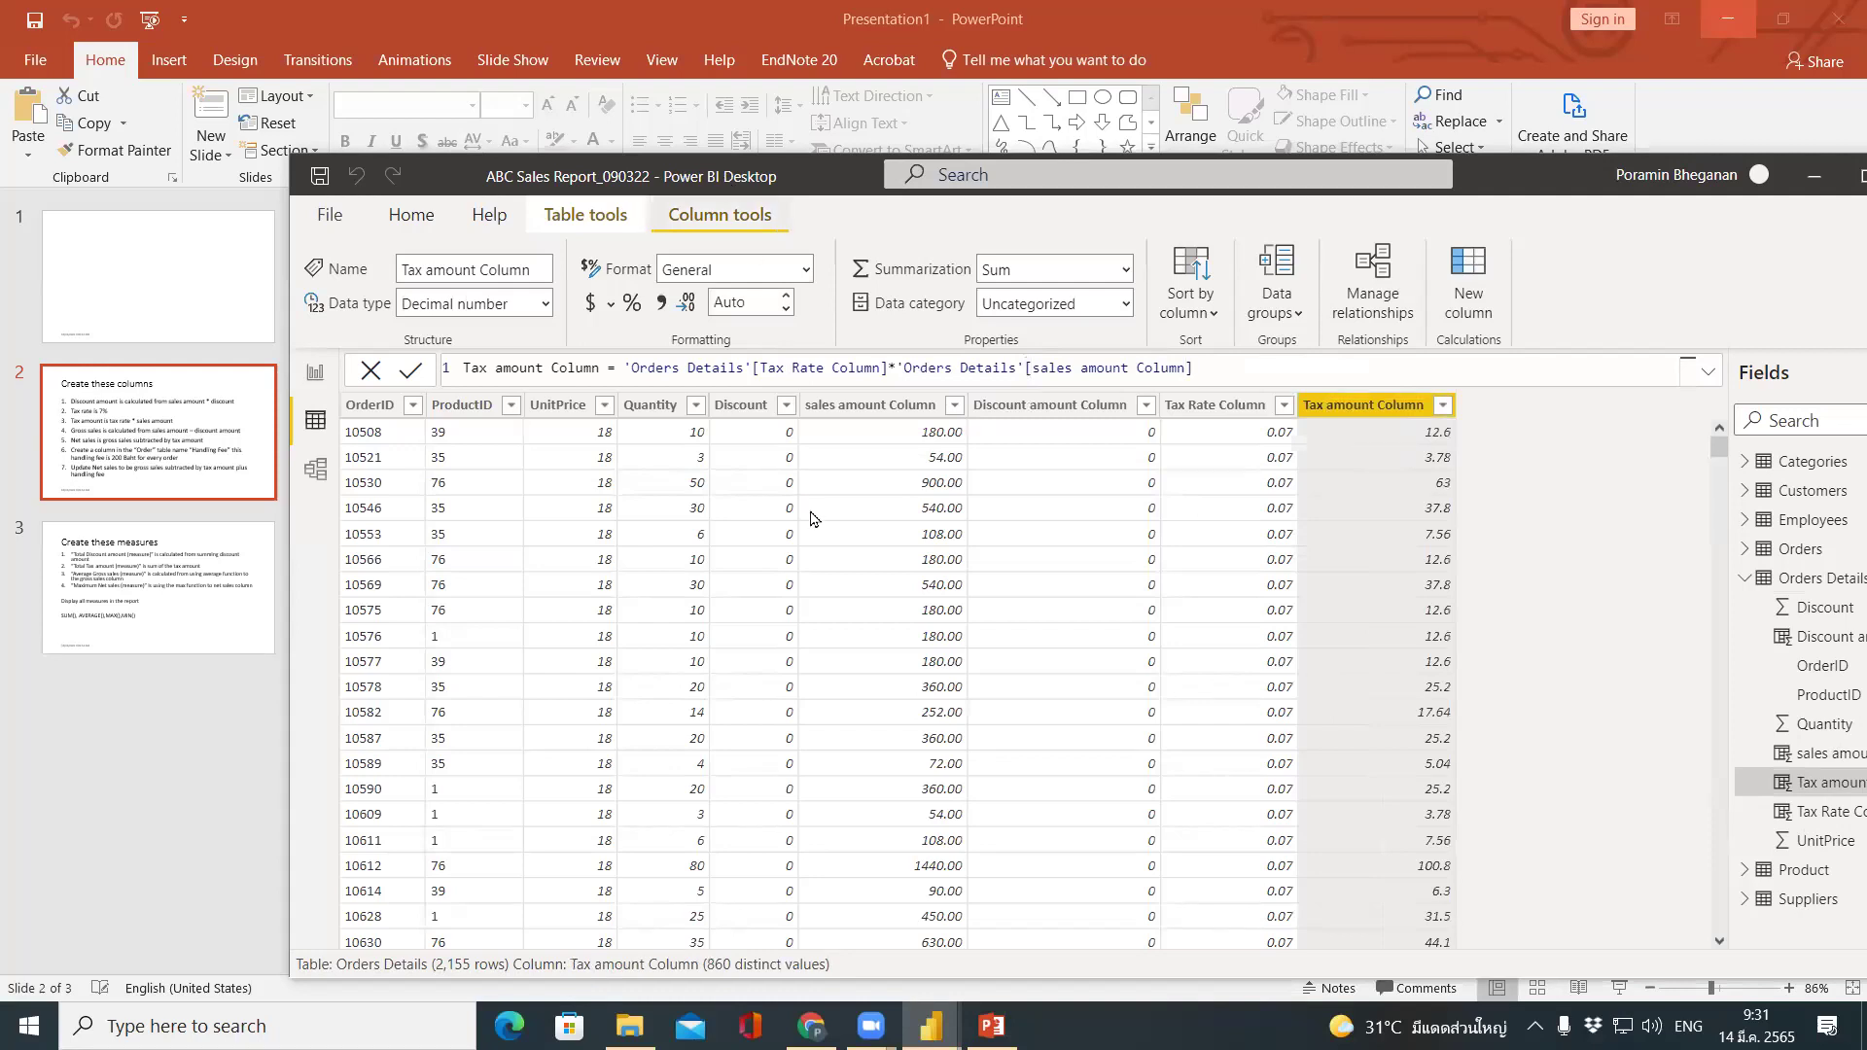
# Check the slide behind the report window, and add a calculated column to Orders Details named Gross sales column.
pyautogui.moveTo(765, 178); pyautogui.dragTo(840, 480)
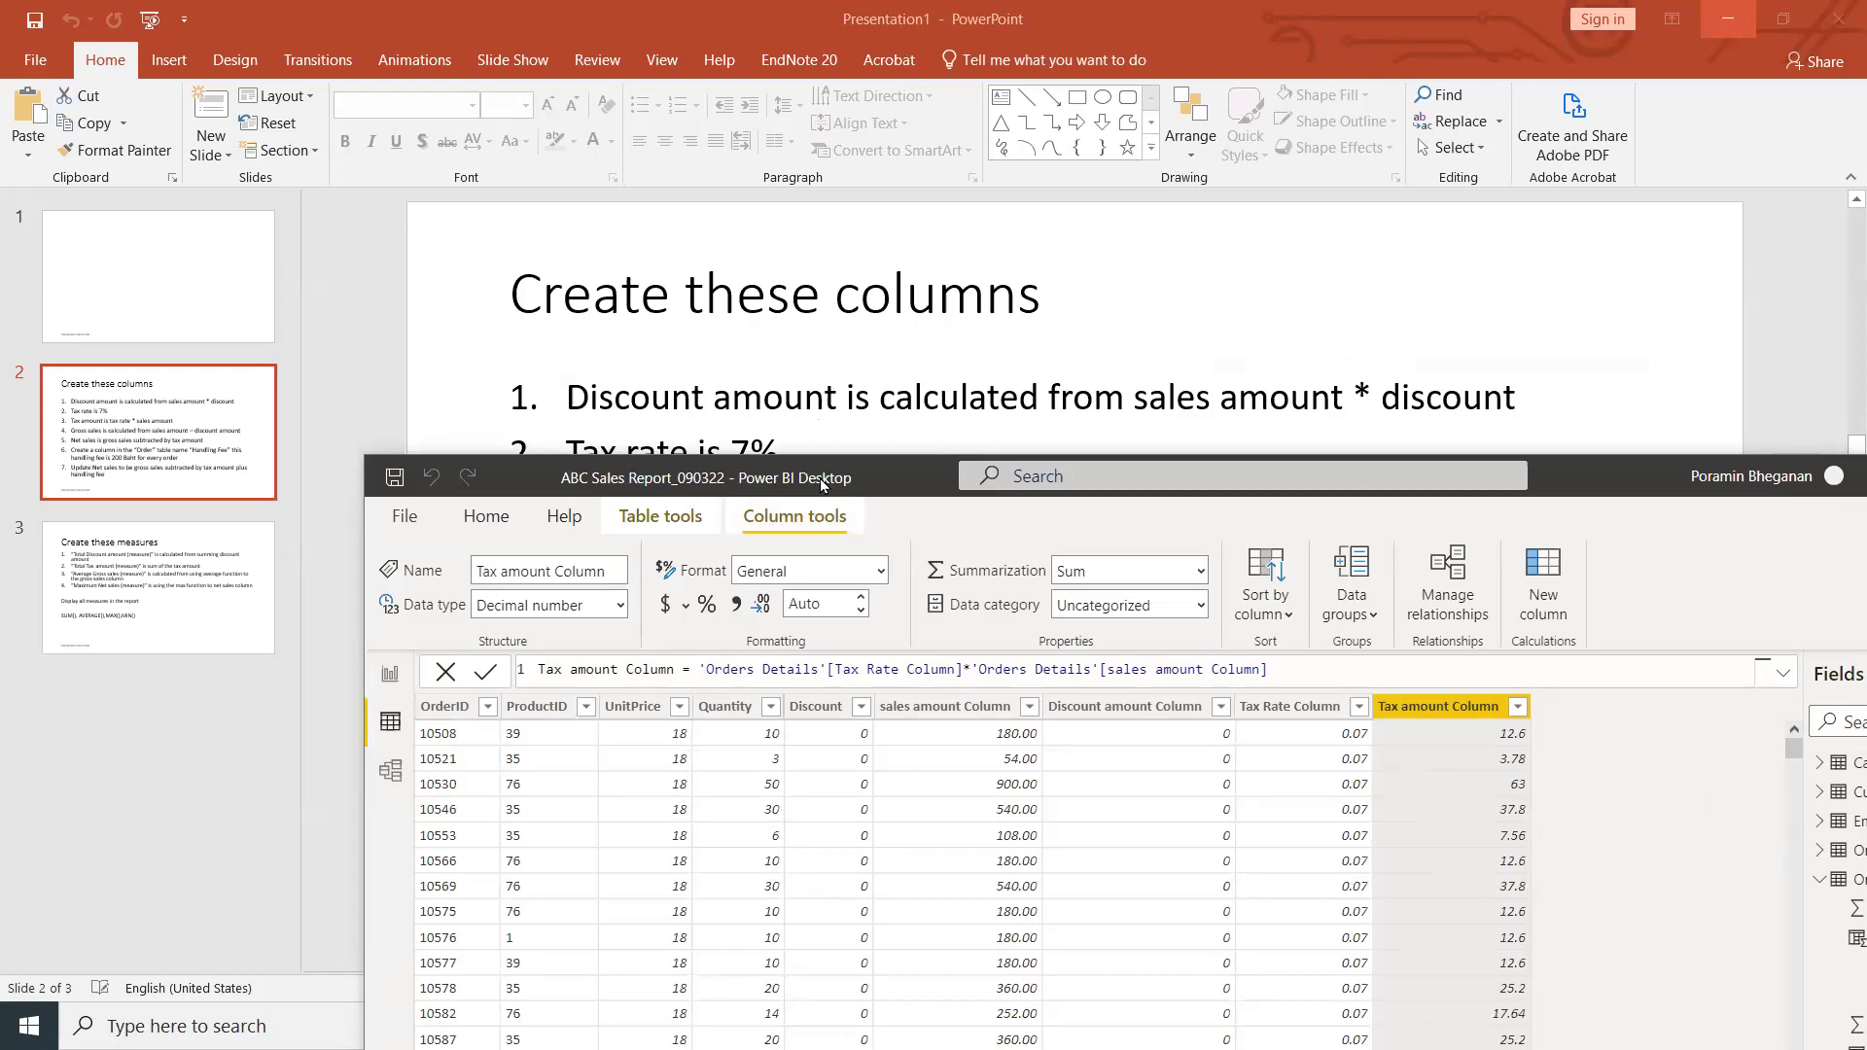
pyautogui.moveTo(822, 483); pyautogui.dragTo(817, 114)
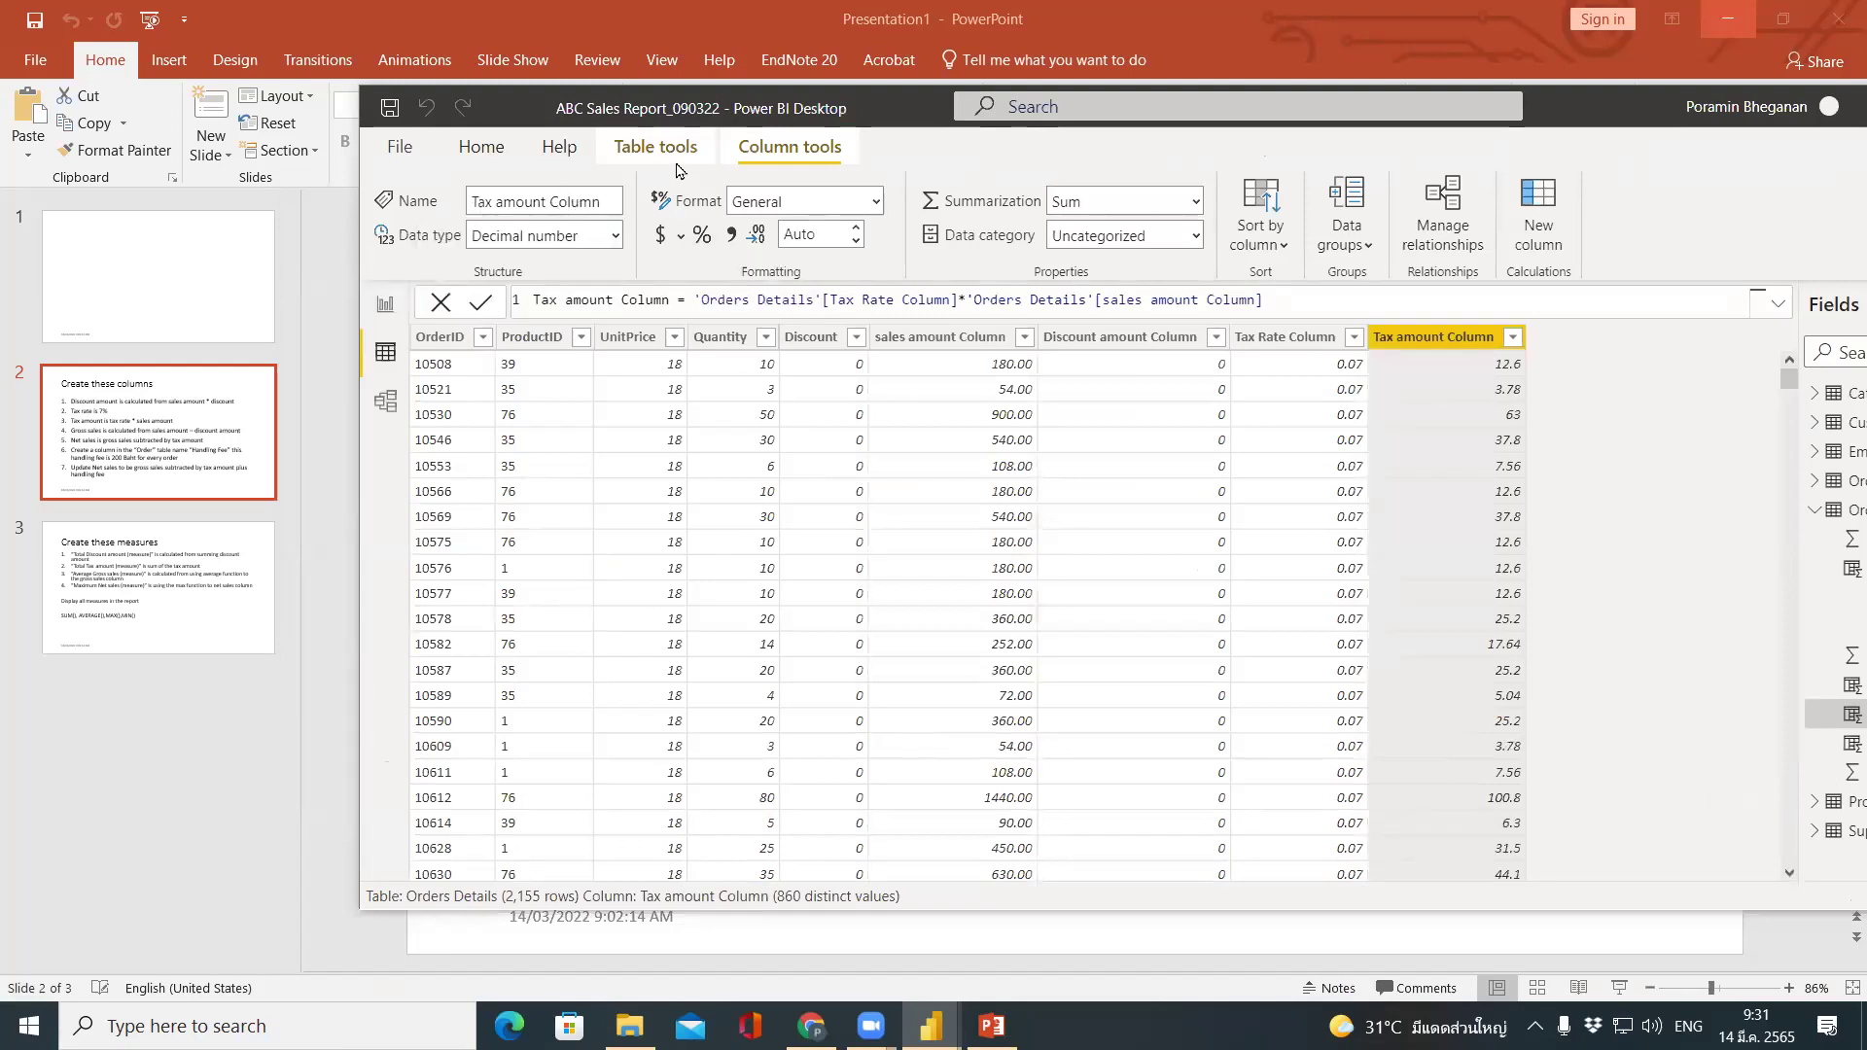
pyautogui.click(481, 146)
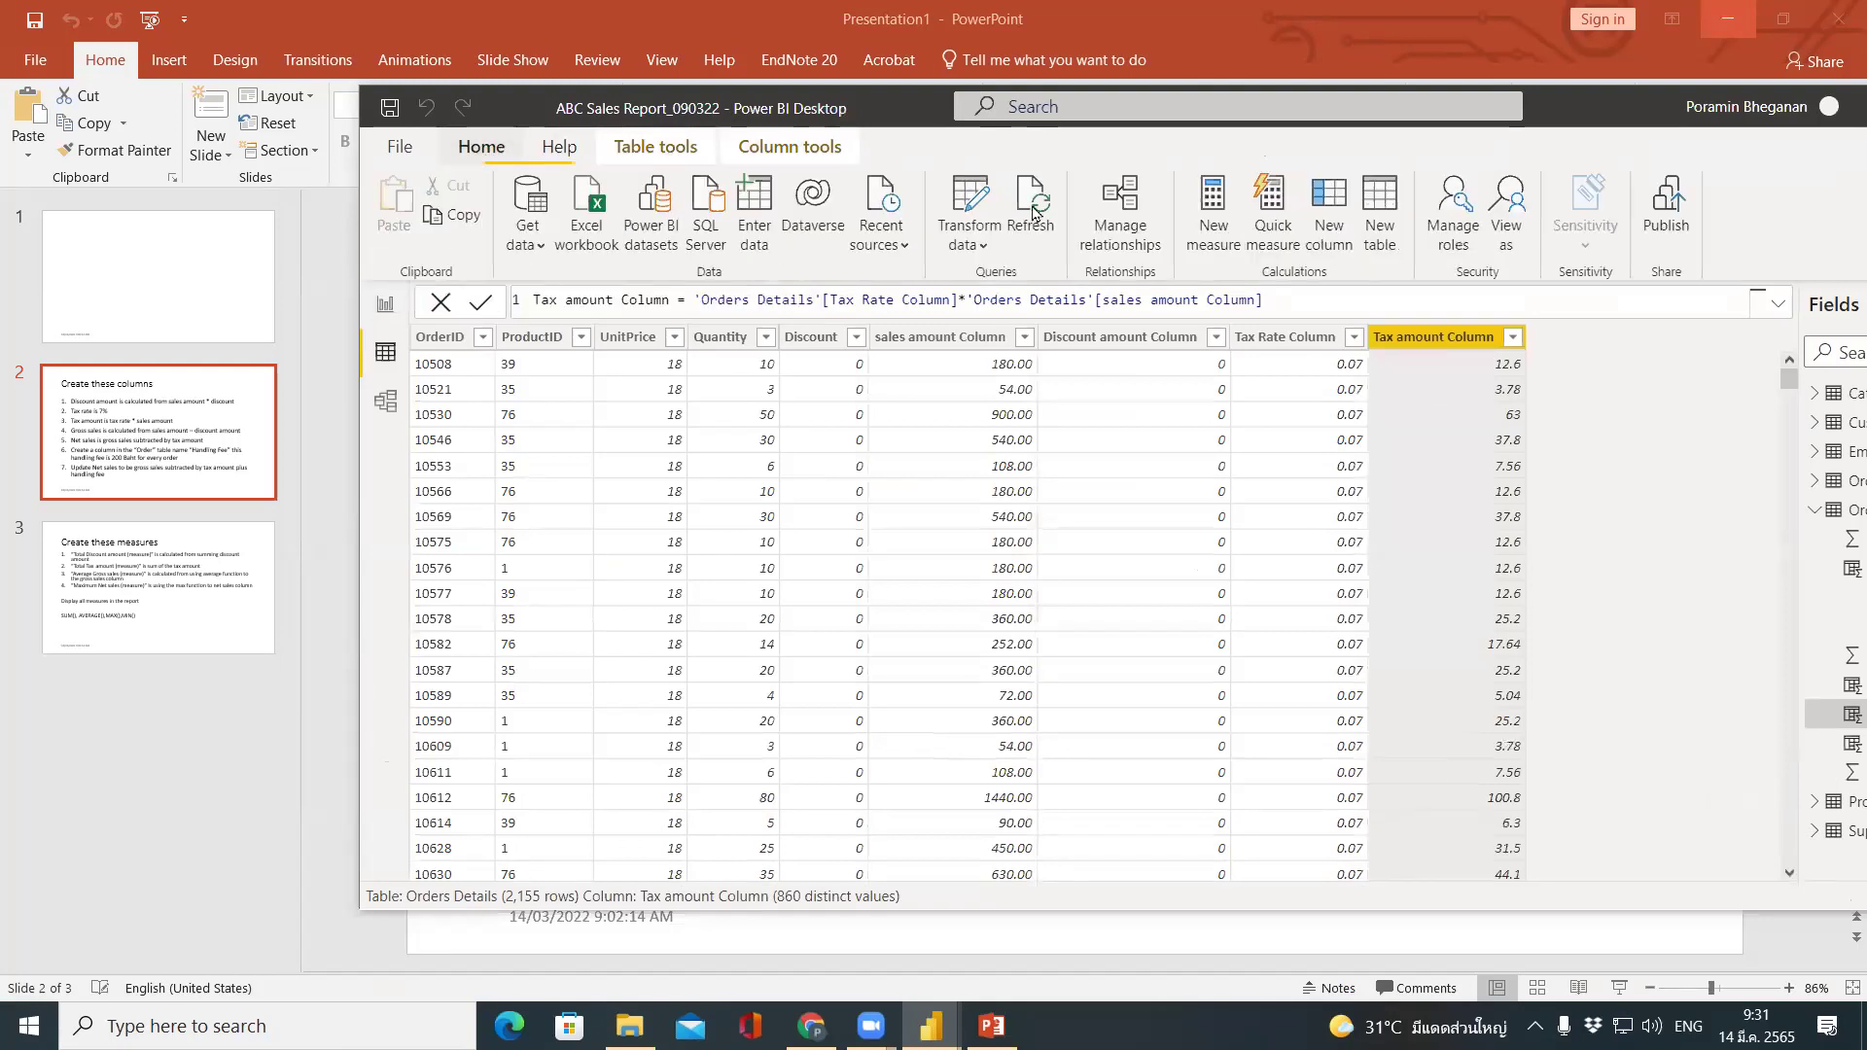
pyautogui.click(1329, 214)
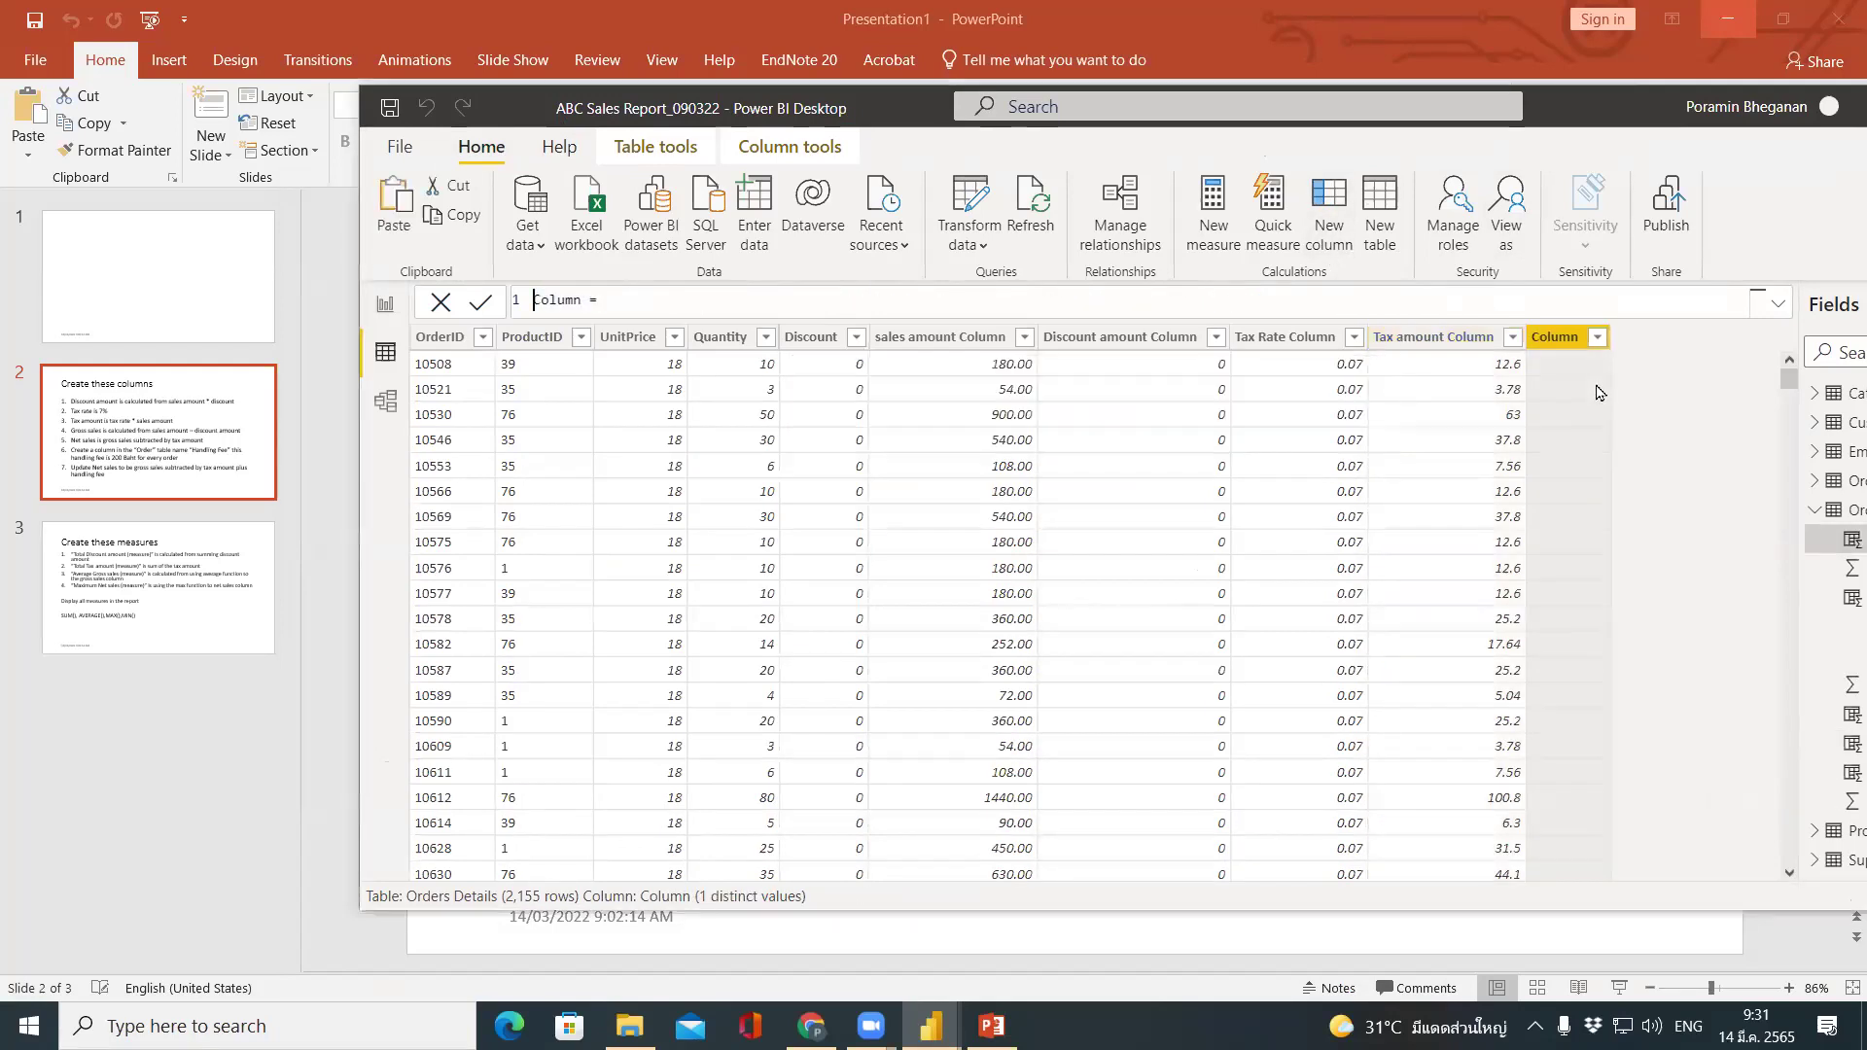
pyautogui.write('Gross sales column =')
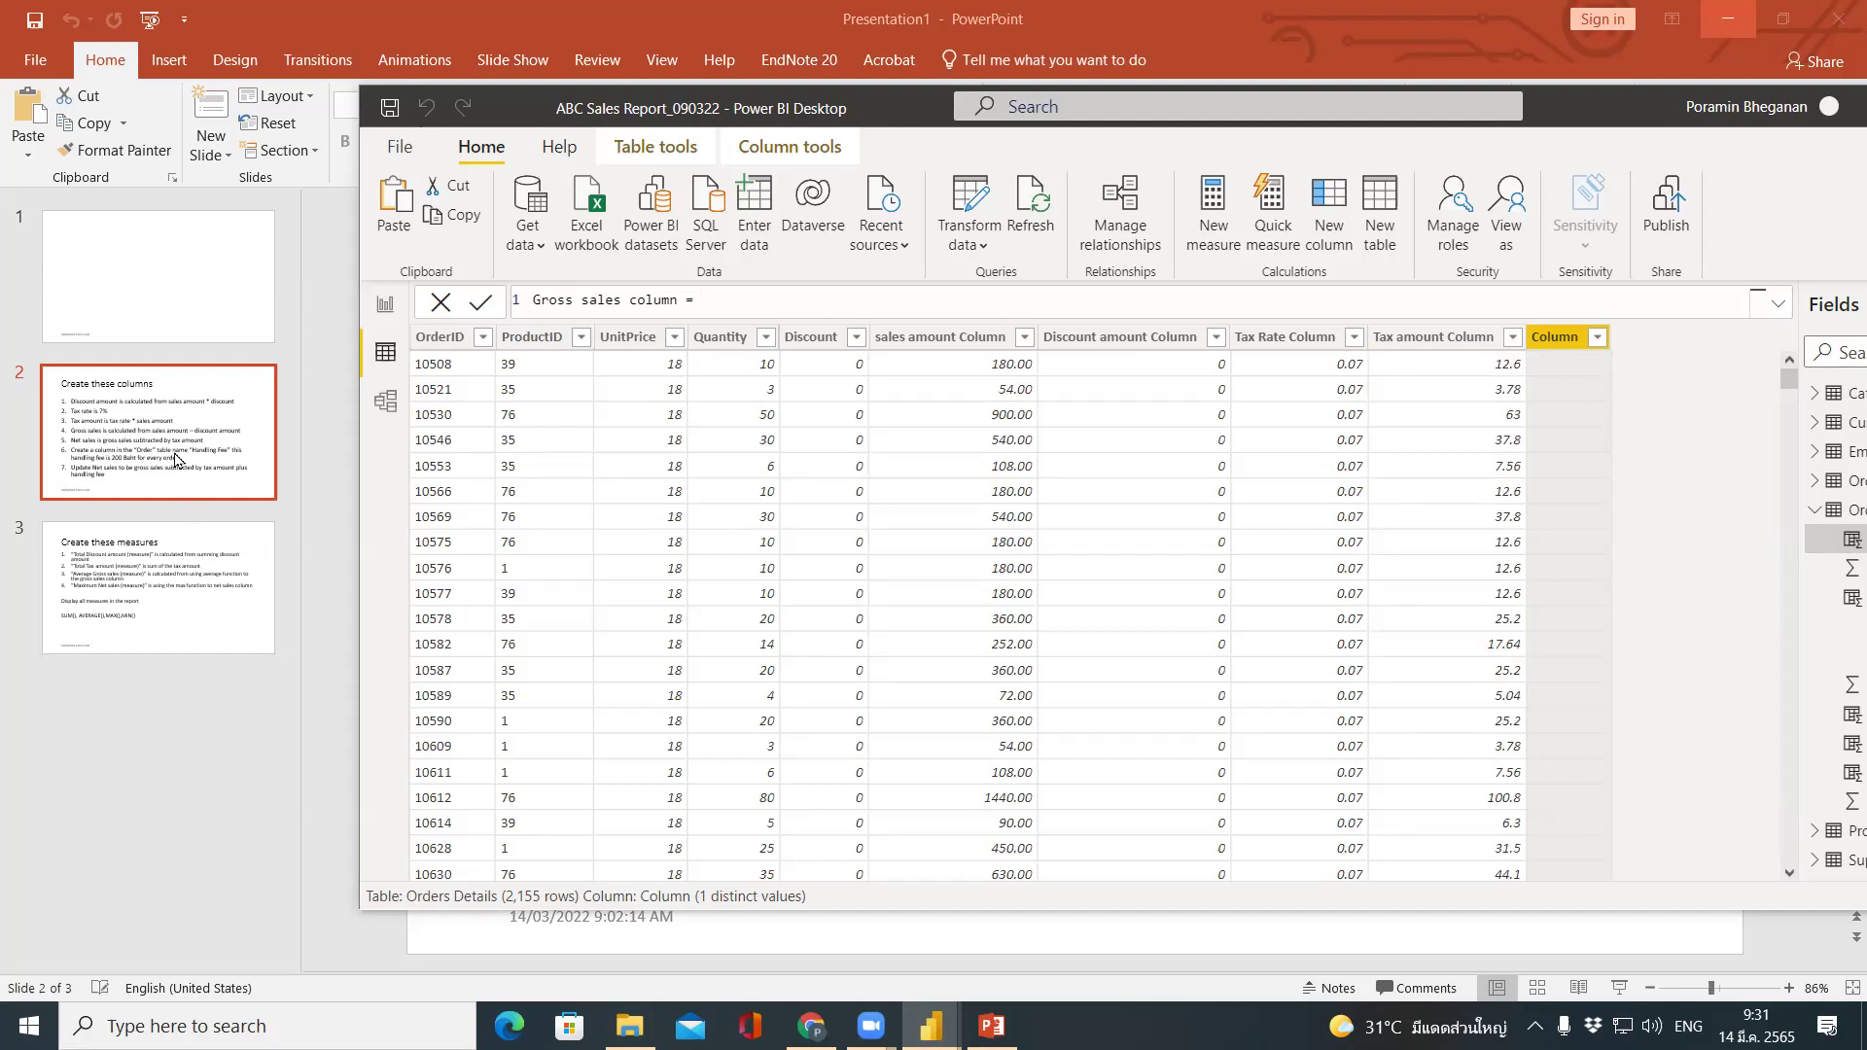
# Define Gross sales column as 'Orders Details'[sales amount Column] - 'Orders Details'[Discount amount Column] and apply the formula.
pyautogui.write('sale')
pyautogui.write('s')
pyautogui.write(' am')
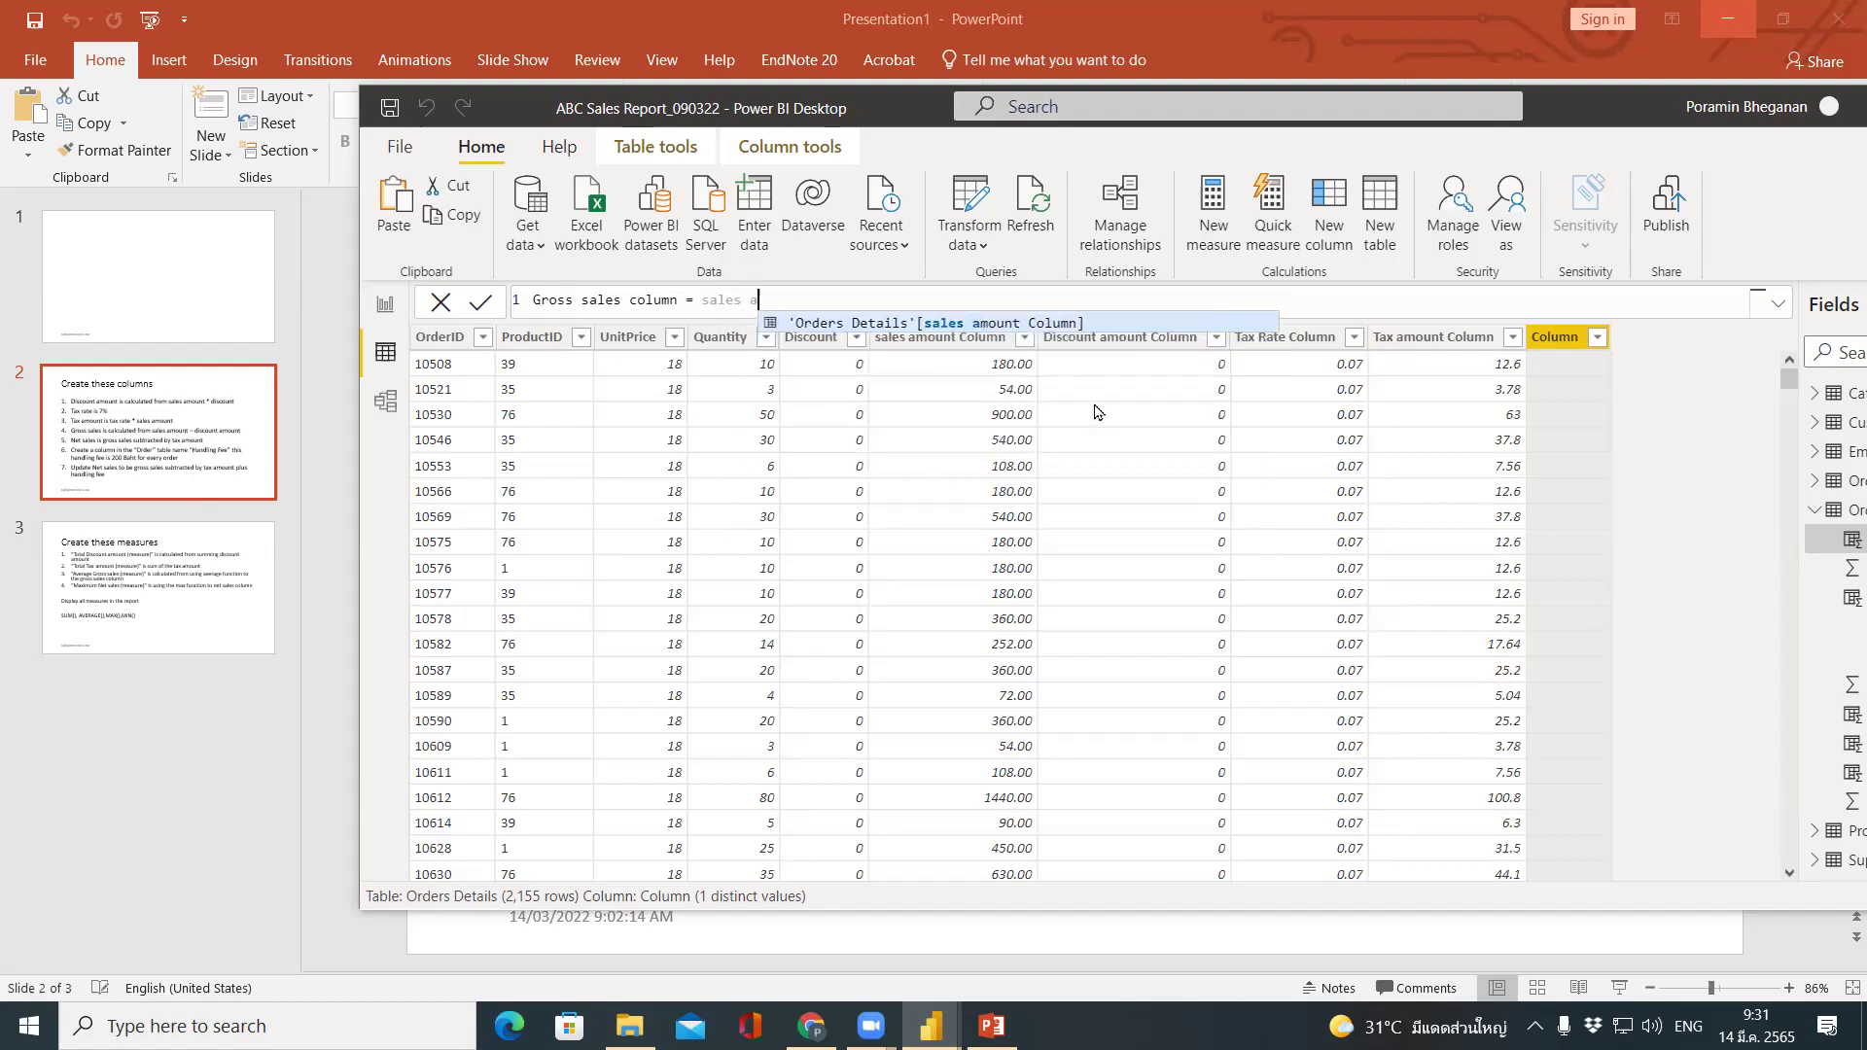
pyautogui.click(1078, 326)
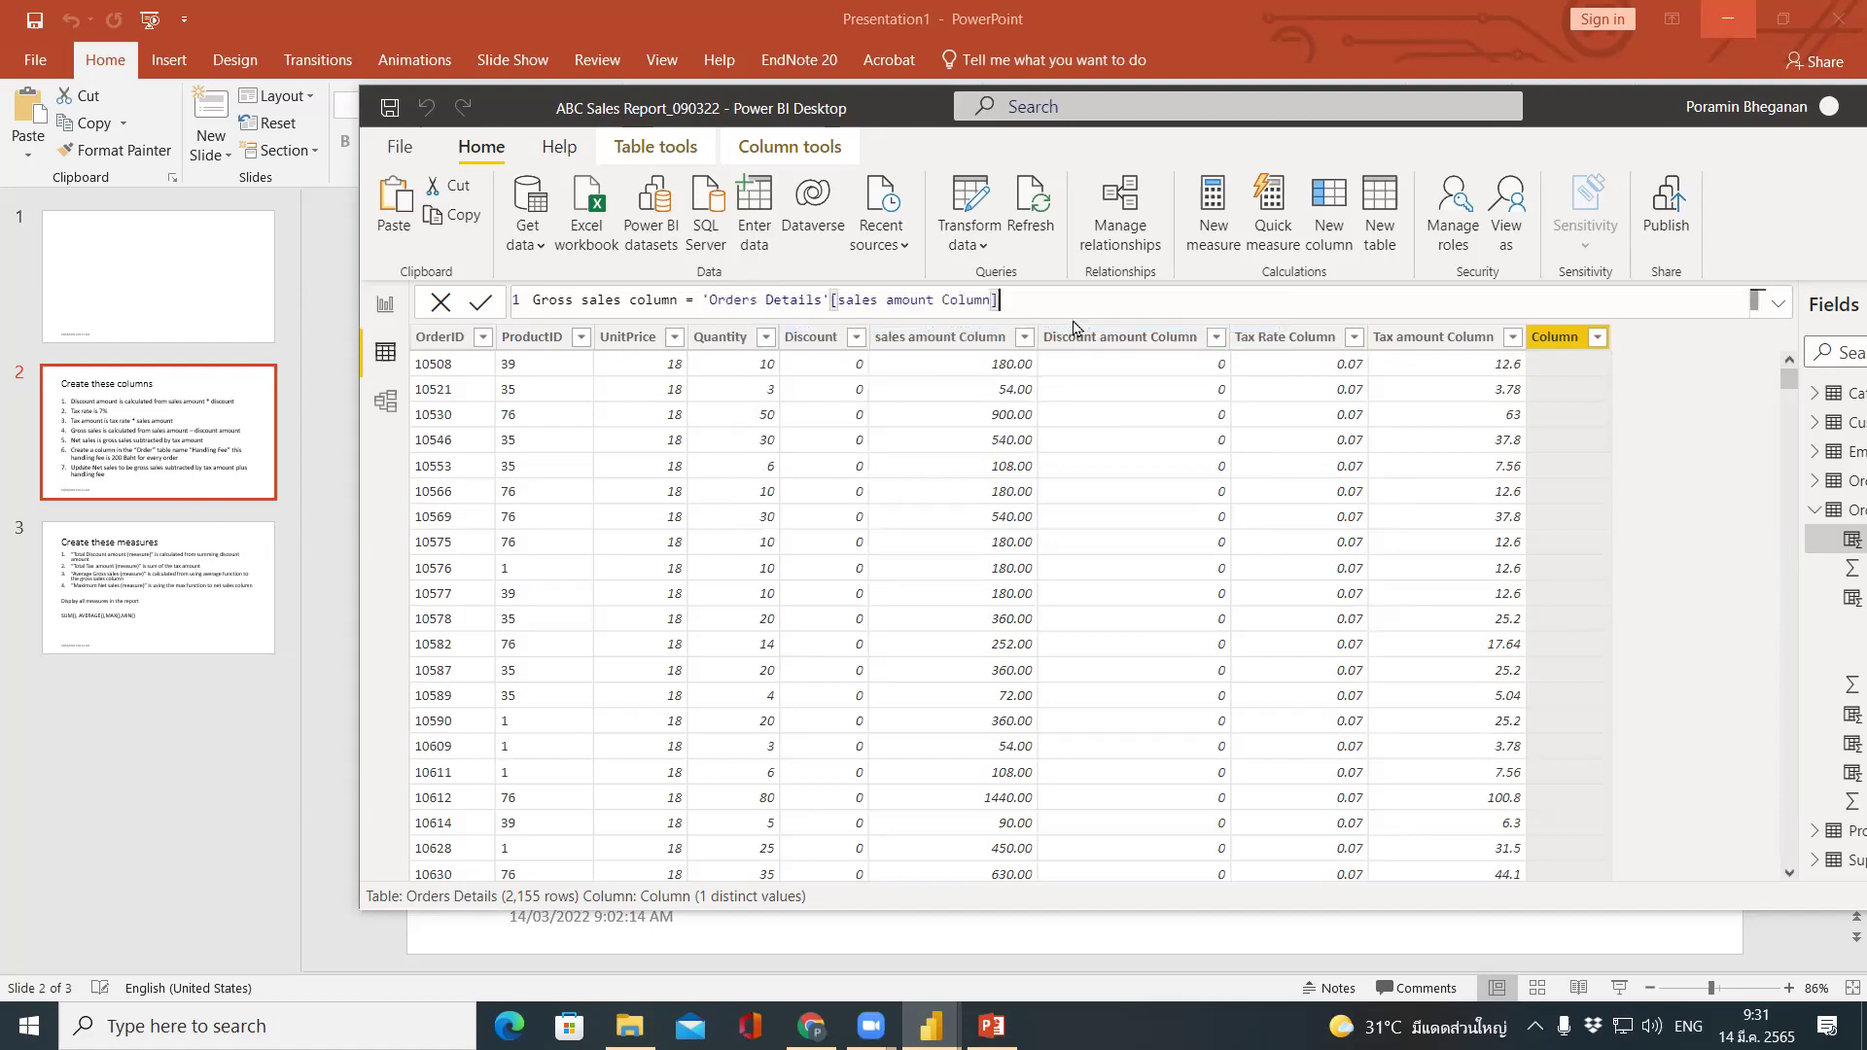
pyautogui.write('-')
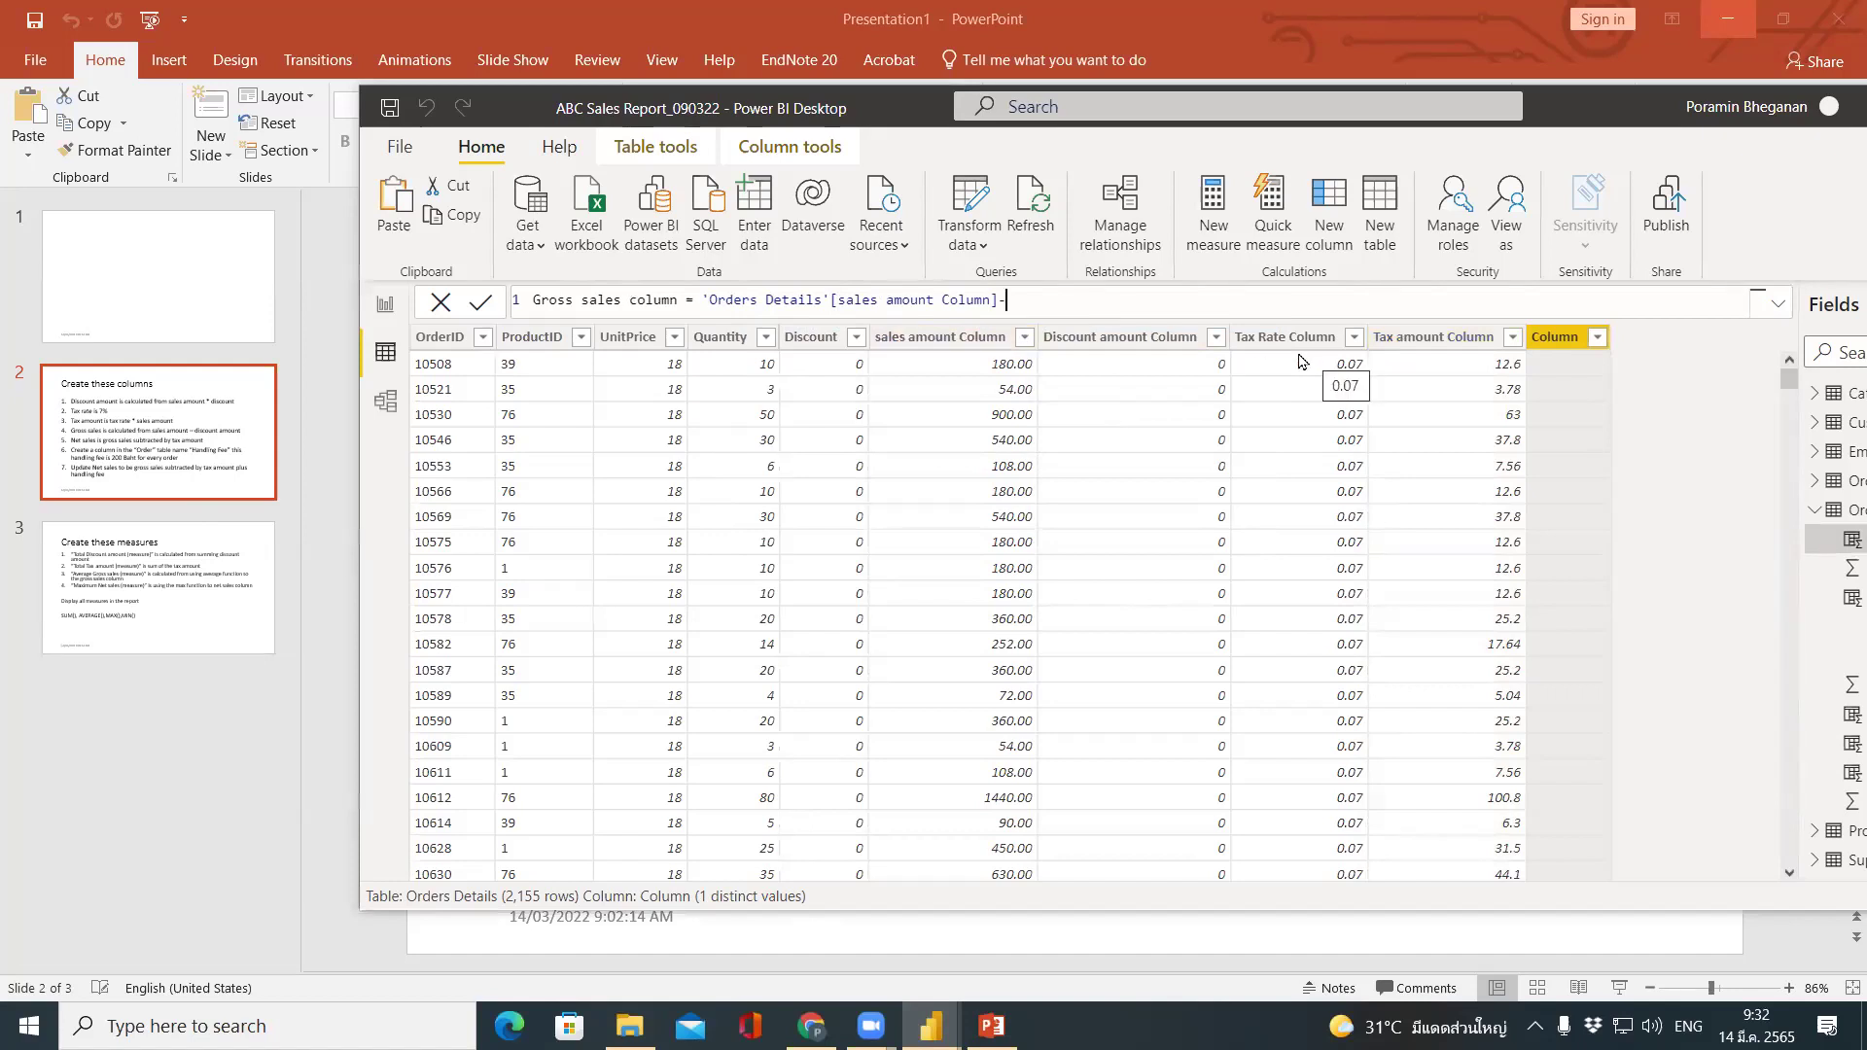
pyautogui.write('discount')
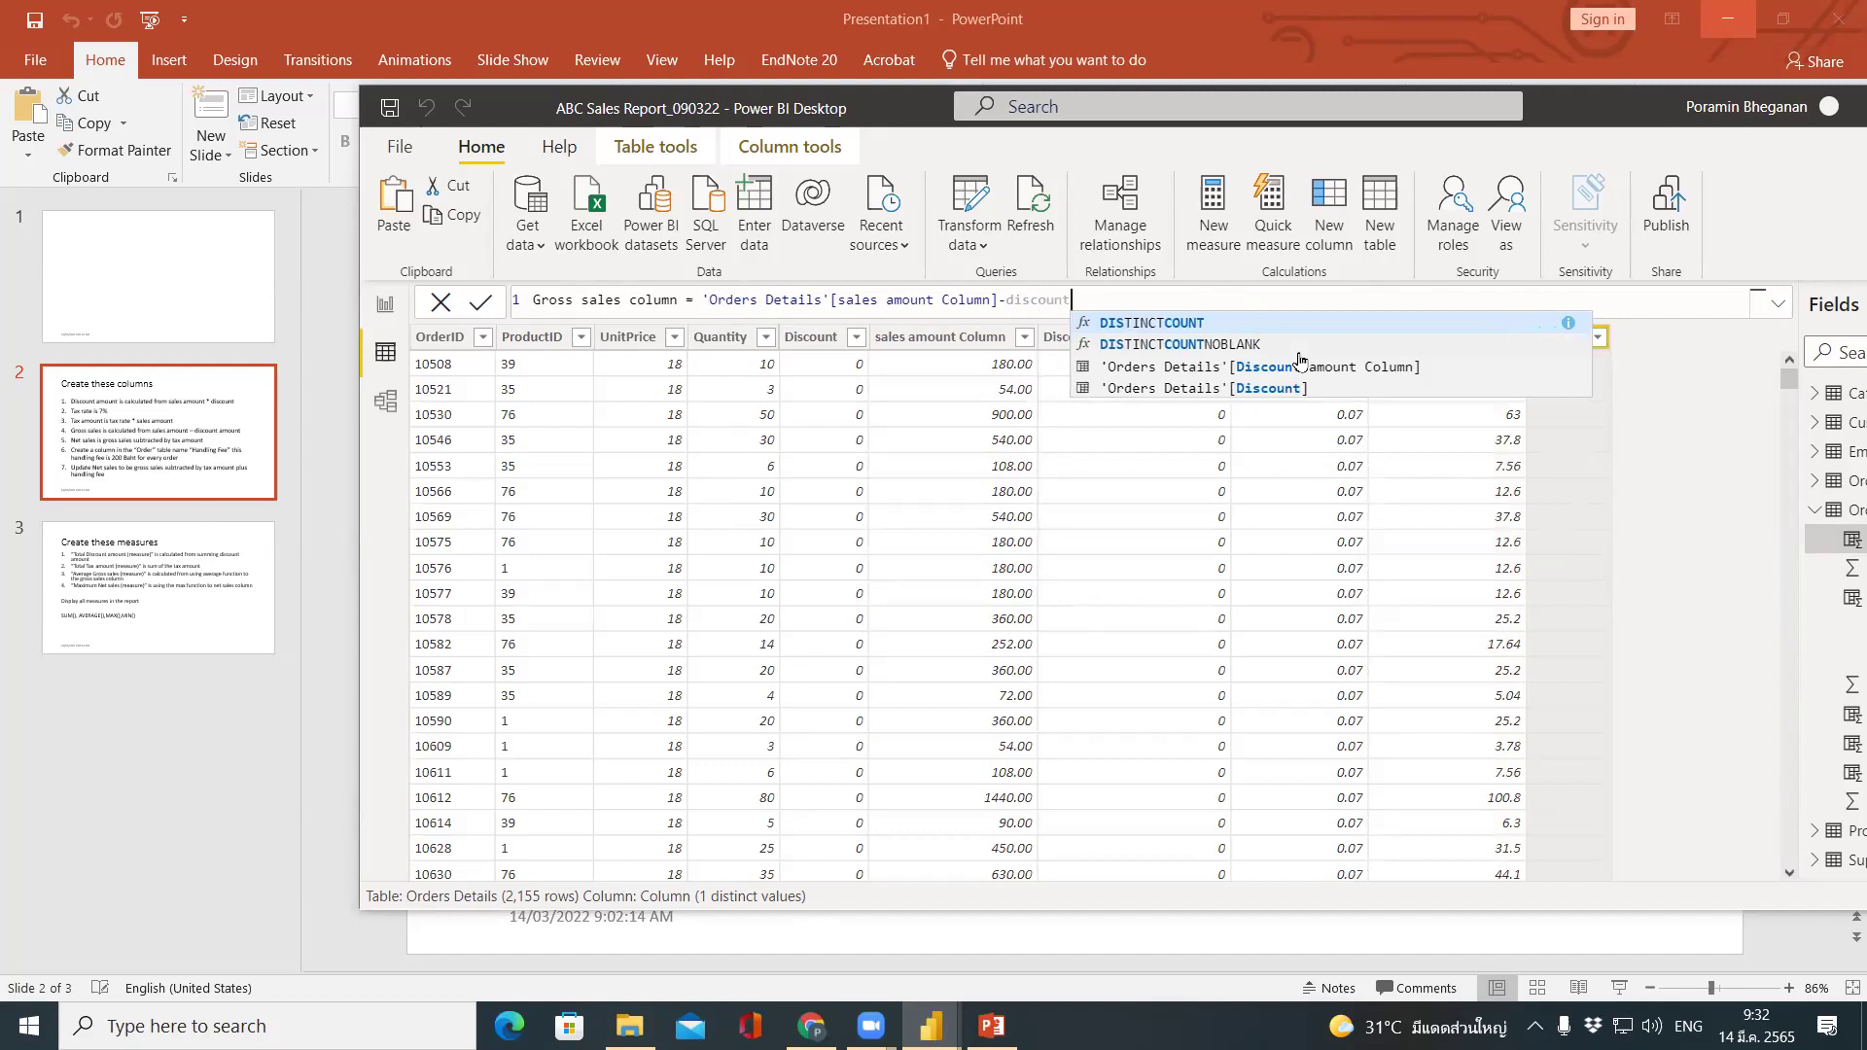
pyautogui.click(1303, 367)
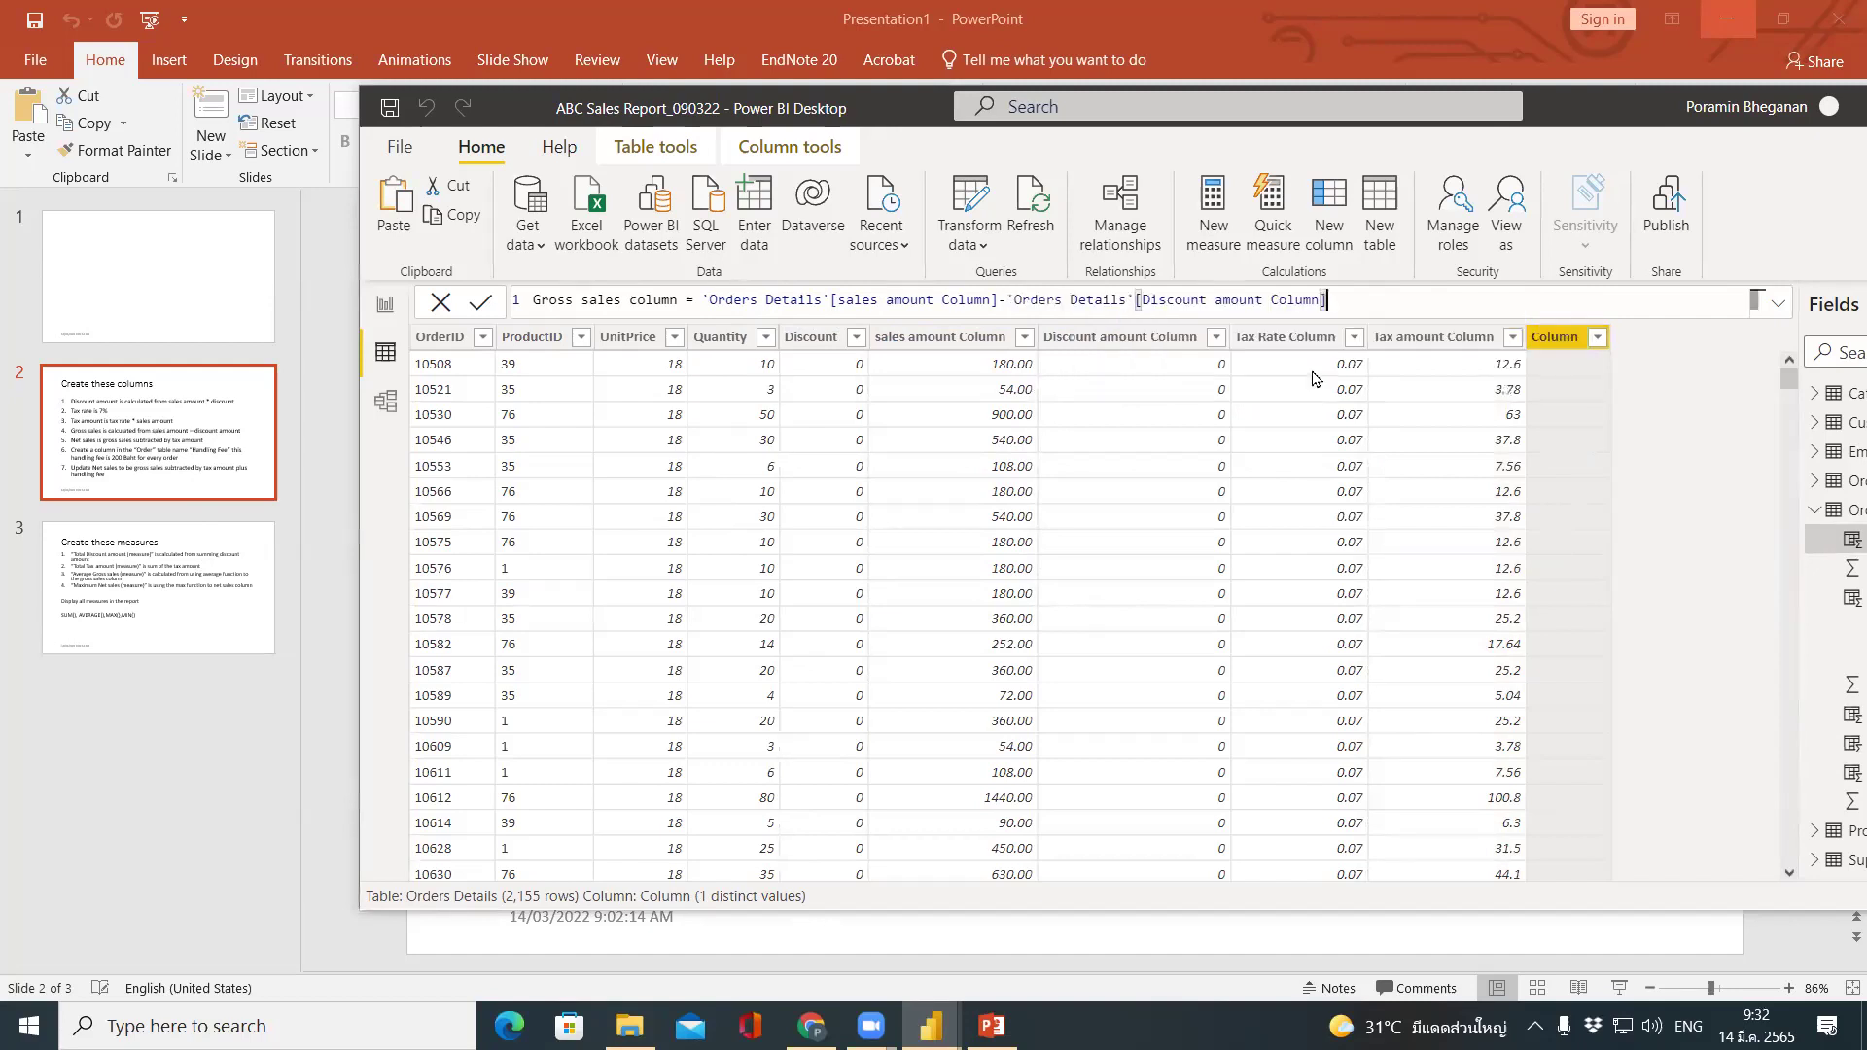
pyautogui.click(1003, 303)
pyautogui.click(1016, 302)
pyautogui.click(1357, 301)
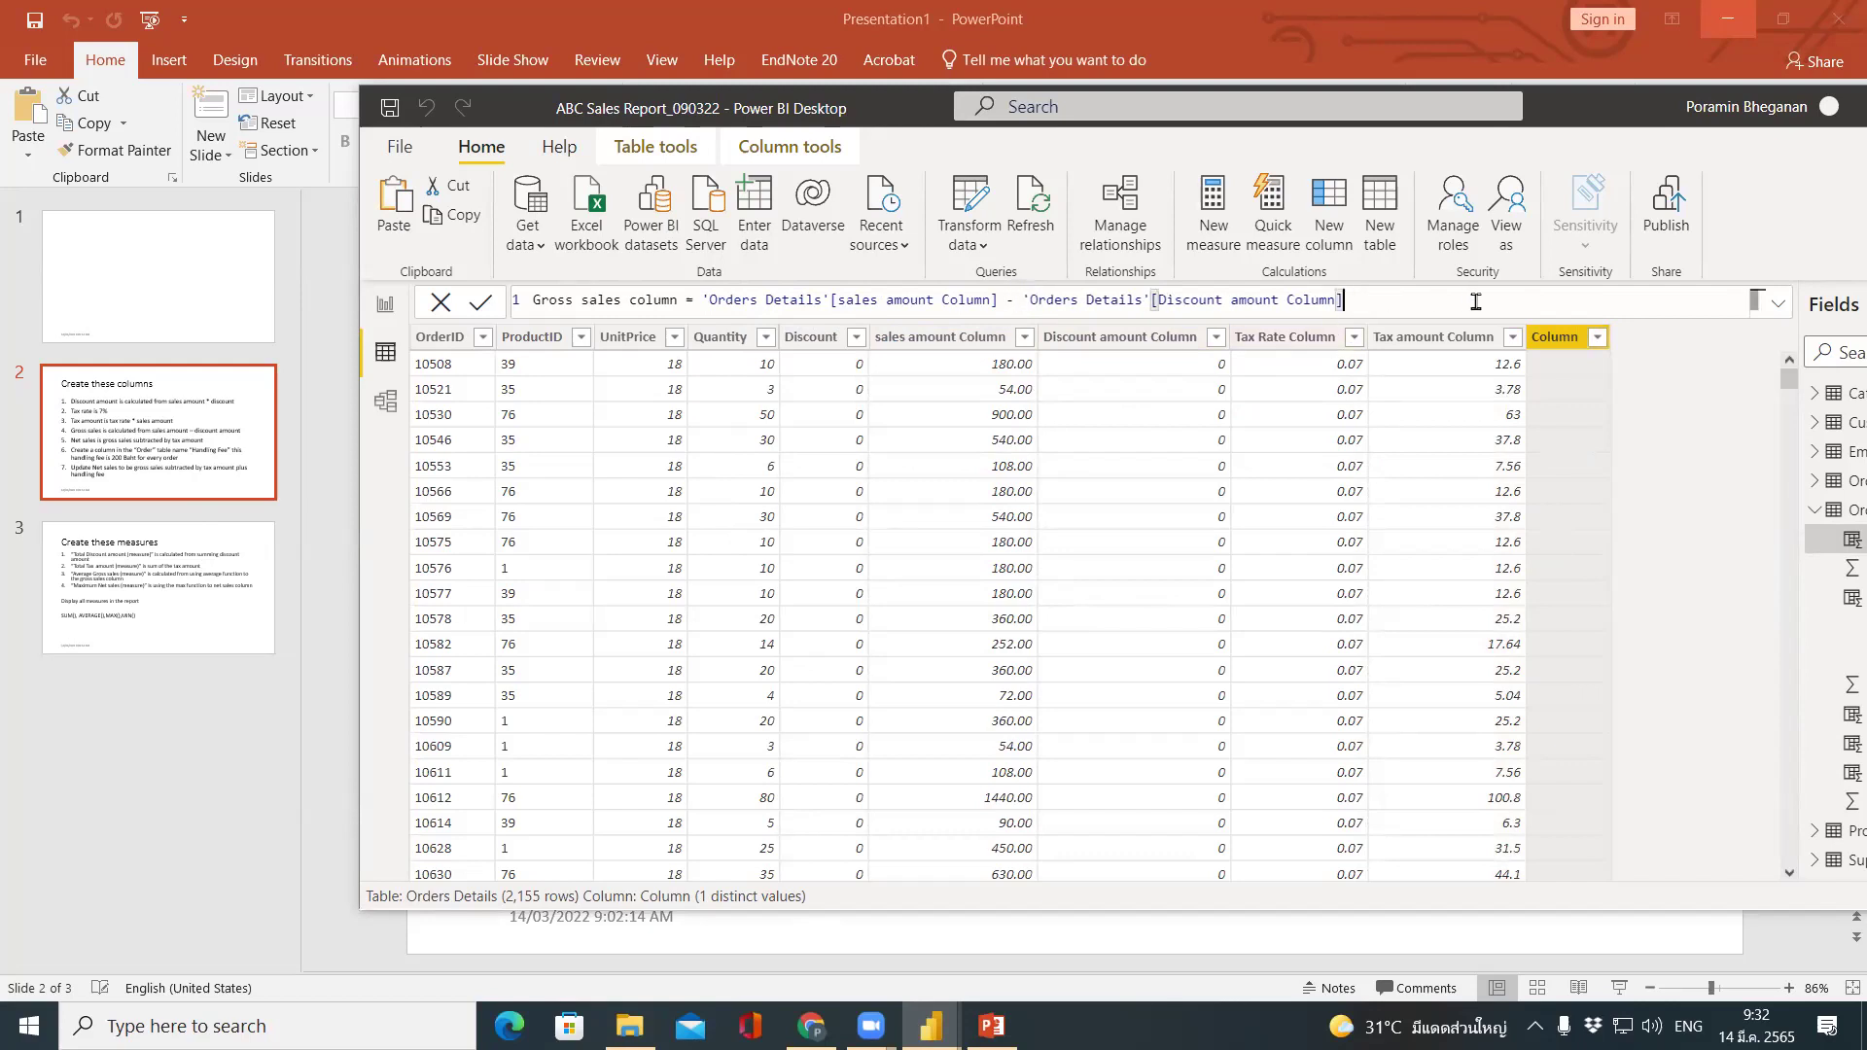
pyautogui.click(1451, 212)
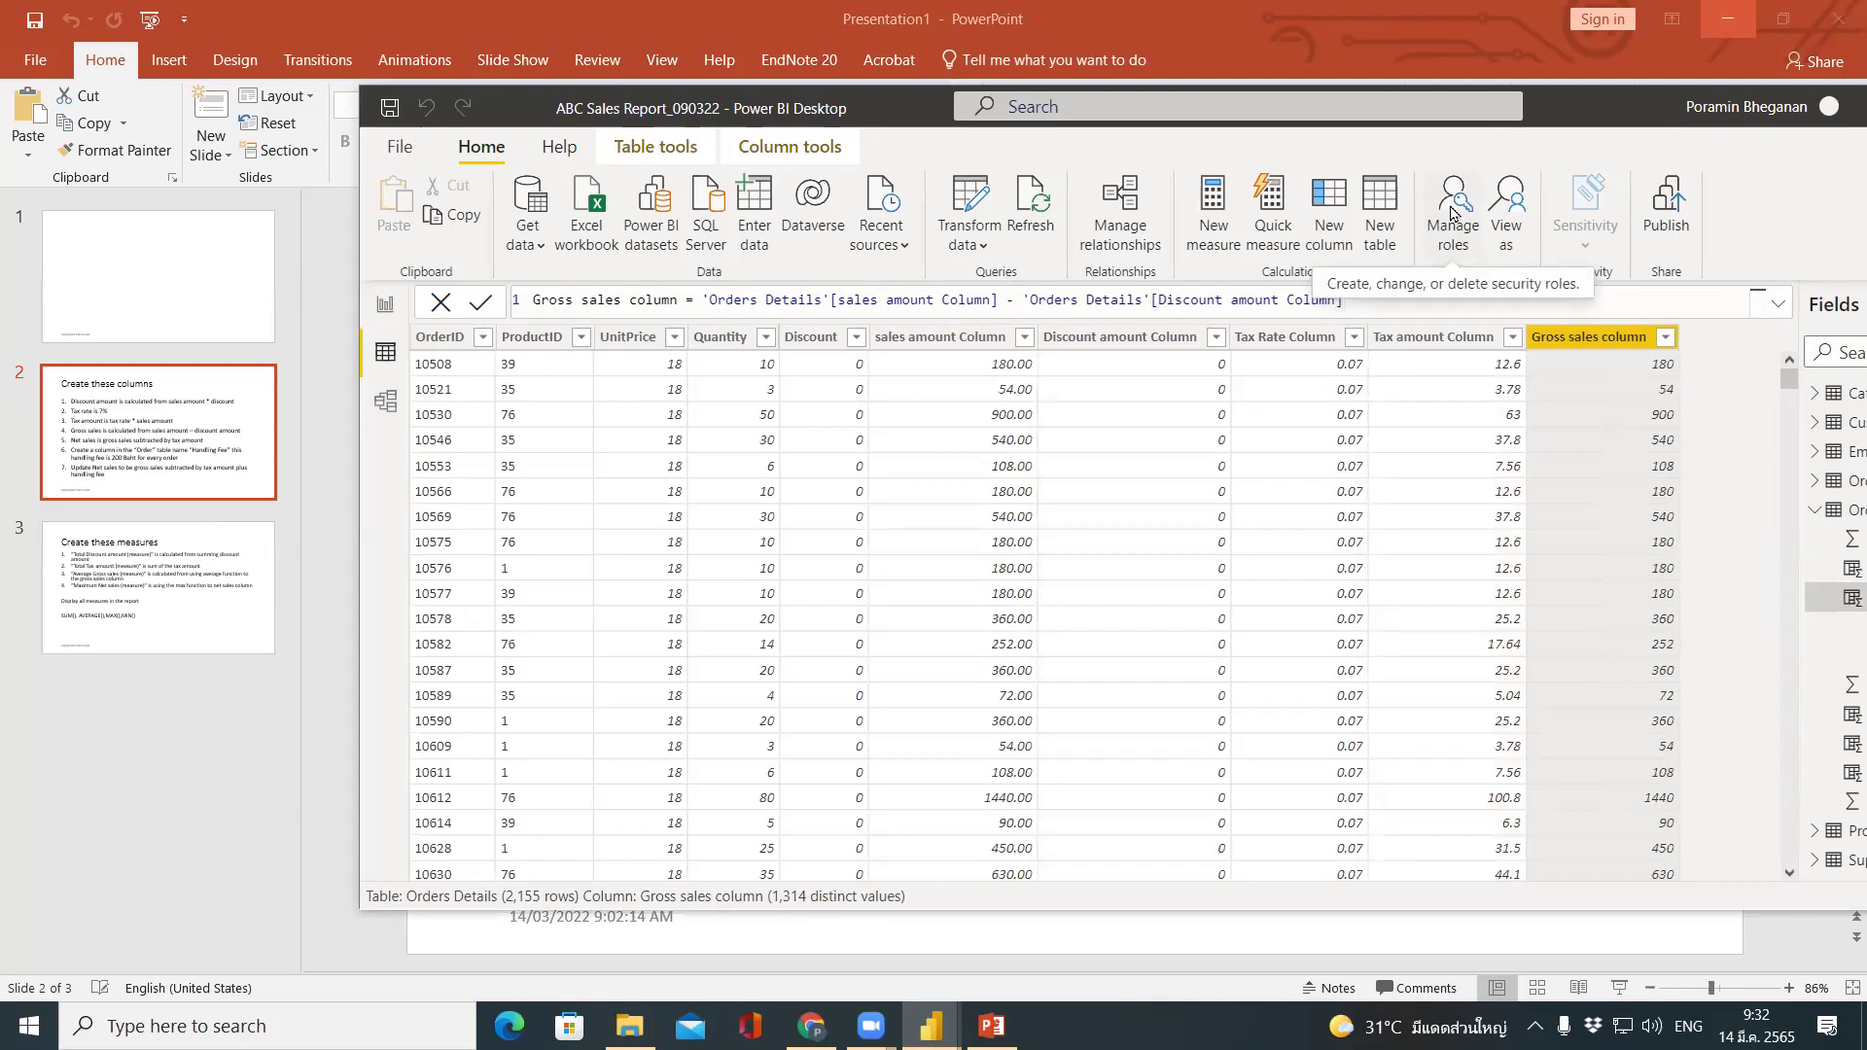
# Check the slide and add a calculated column Net sales Column = 'Orders Details'[Gross sales column] - 'Orders Details'[Tax amount Column].
pyautogui.click(289, 798)
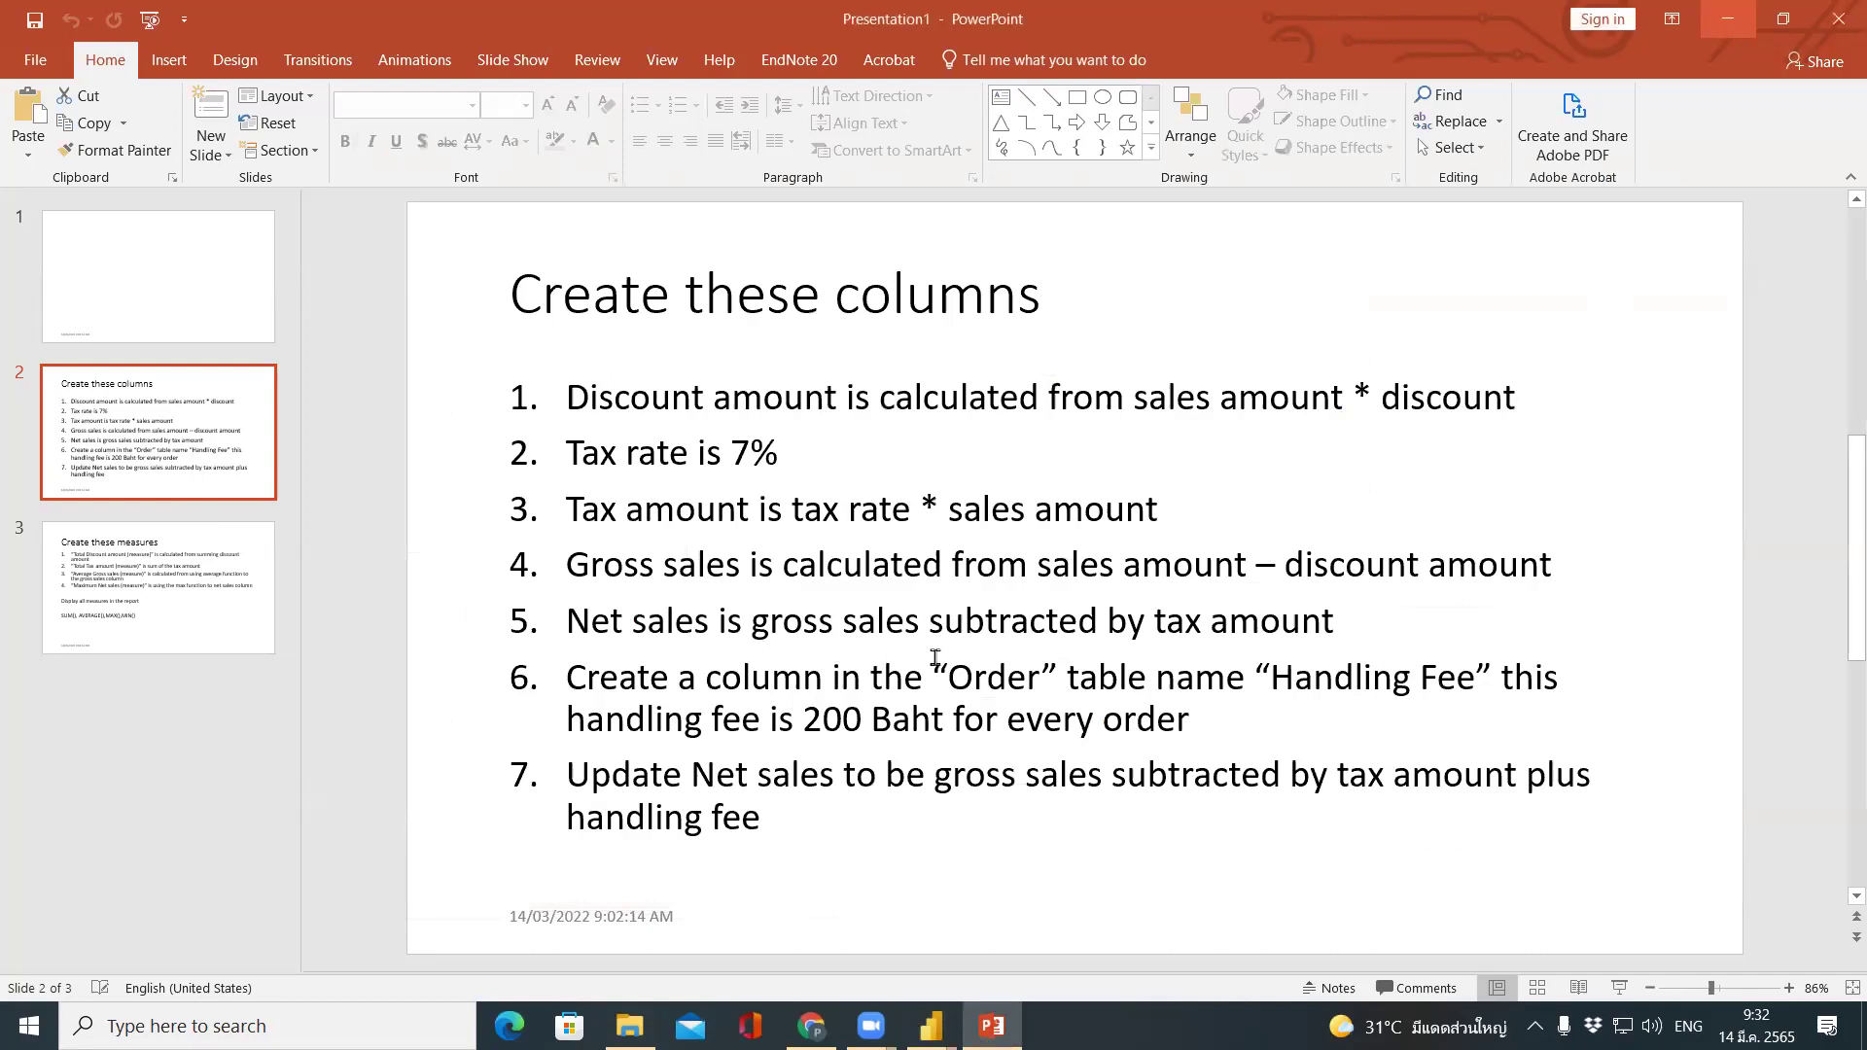
pyautogui.hotkey('alt', 'Tab')
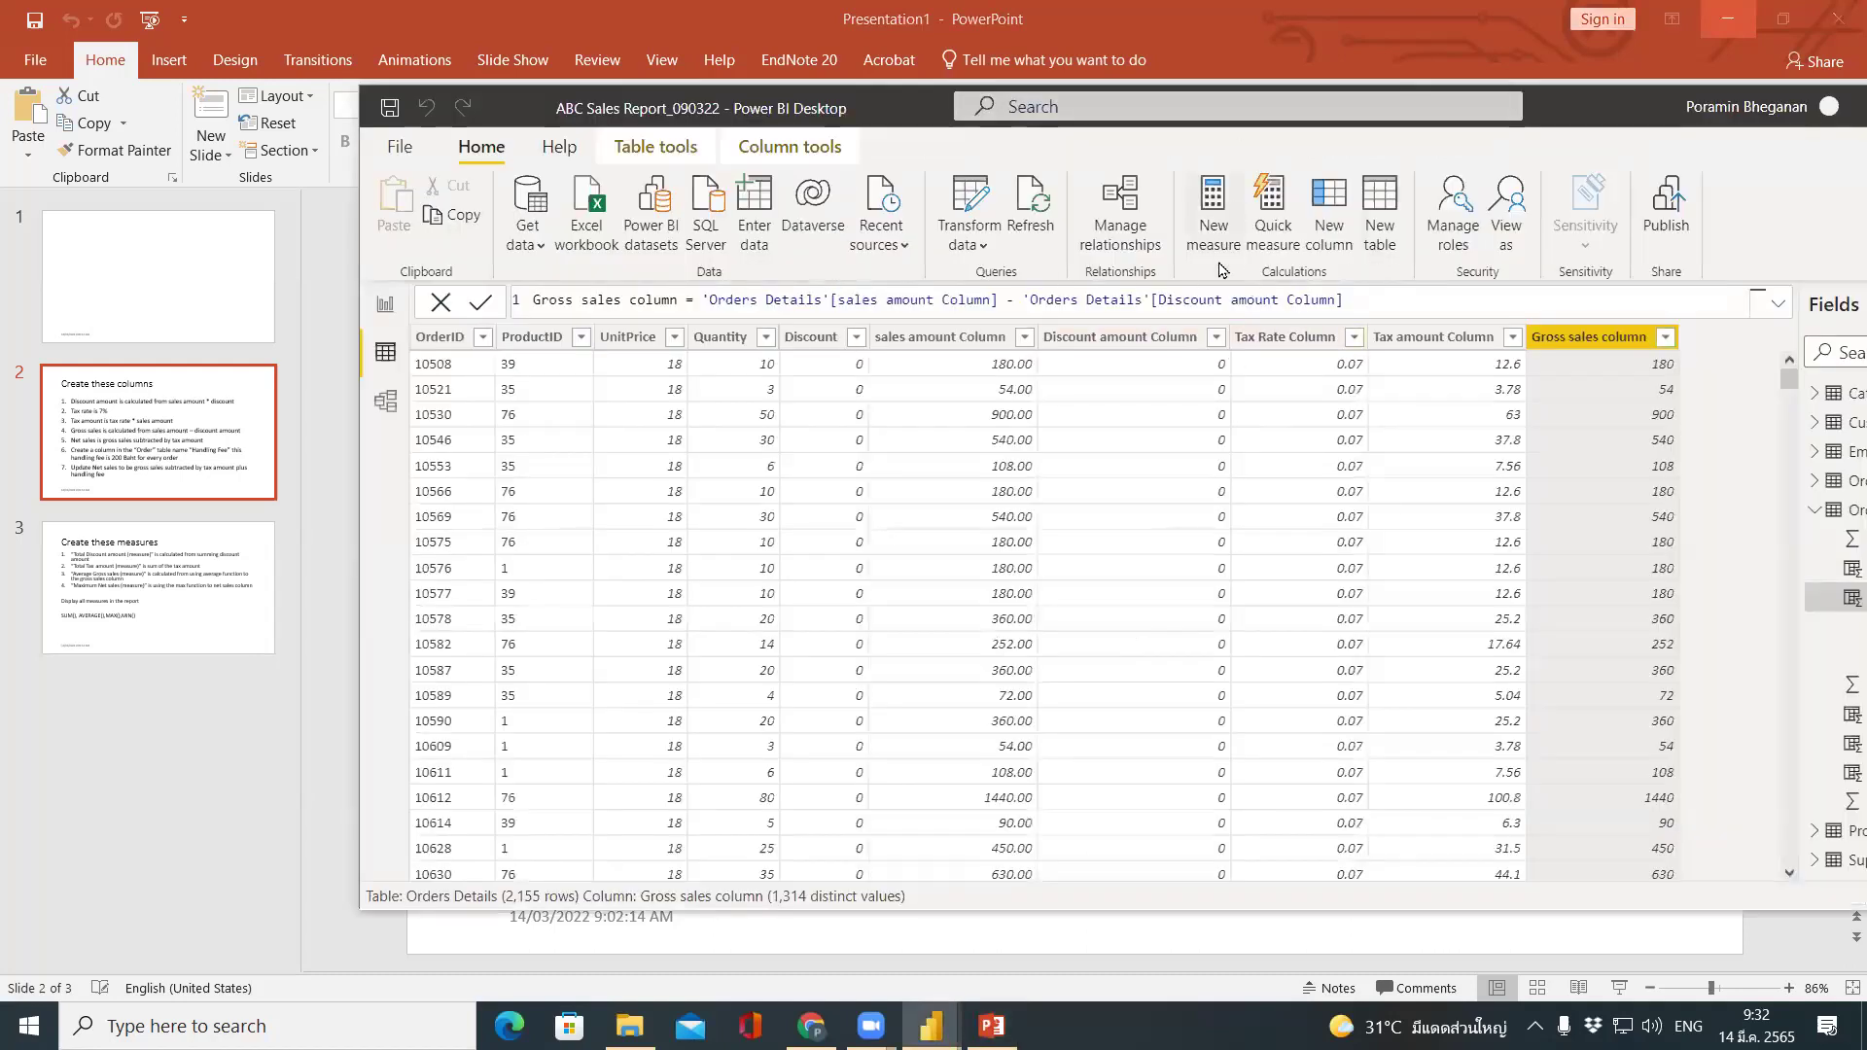
pyautogui.click(1322, 204)
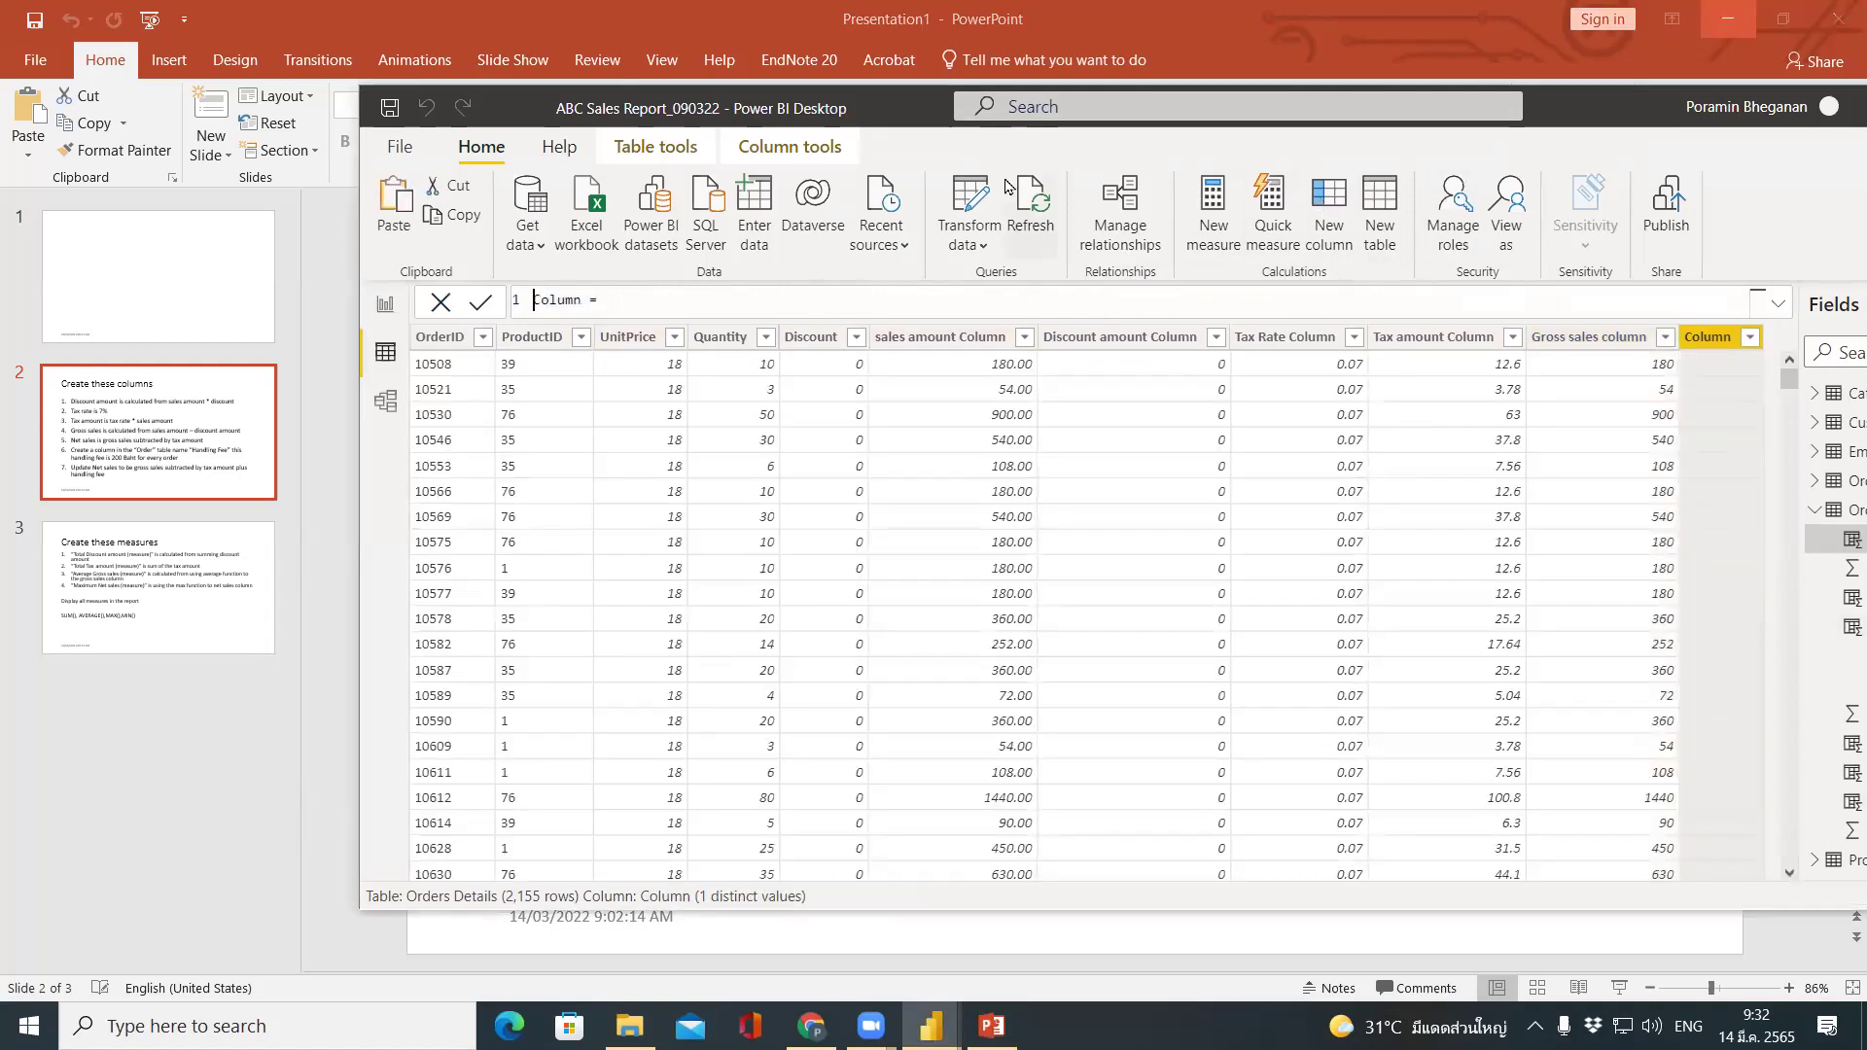
pyautogui.write('Net sales')
pyautogui.press('End')
pyautogui.write('gross')
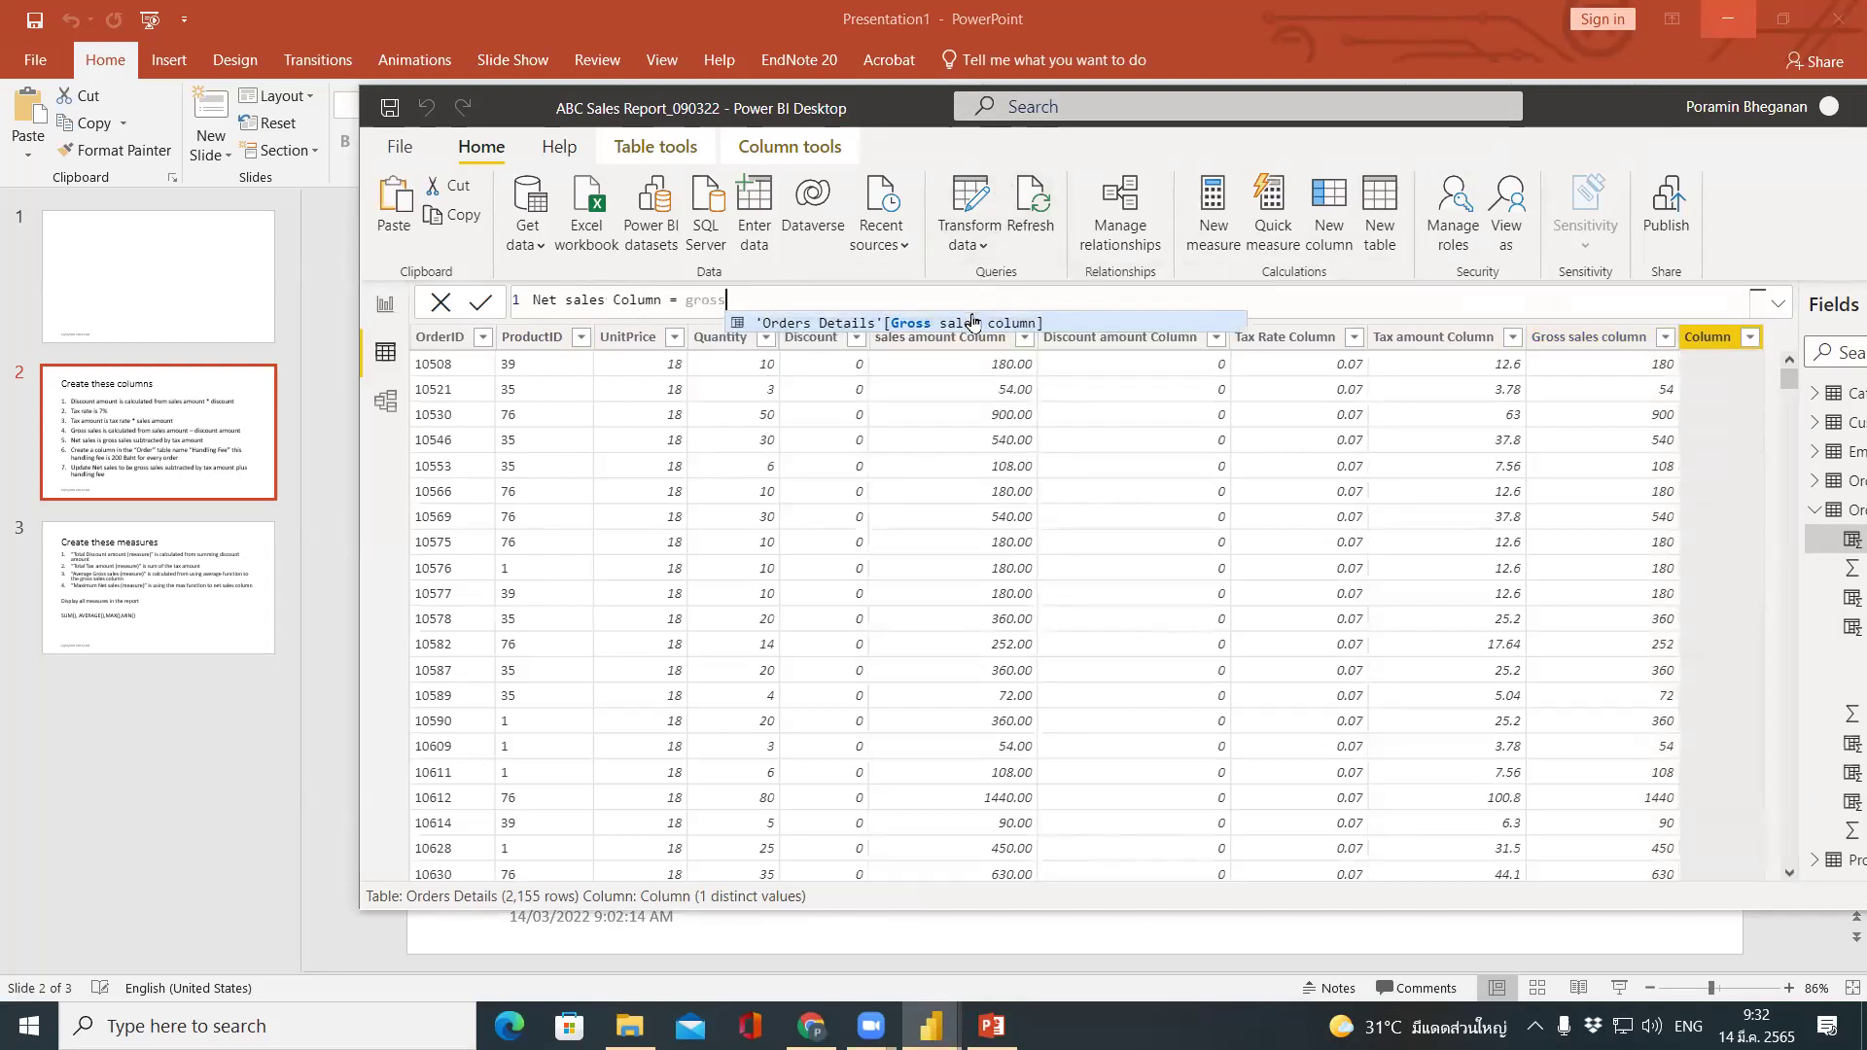
pyautogui.click(973, 321)
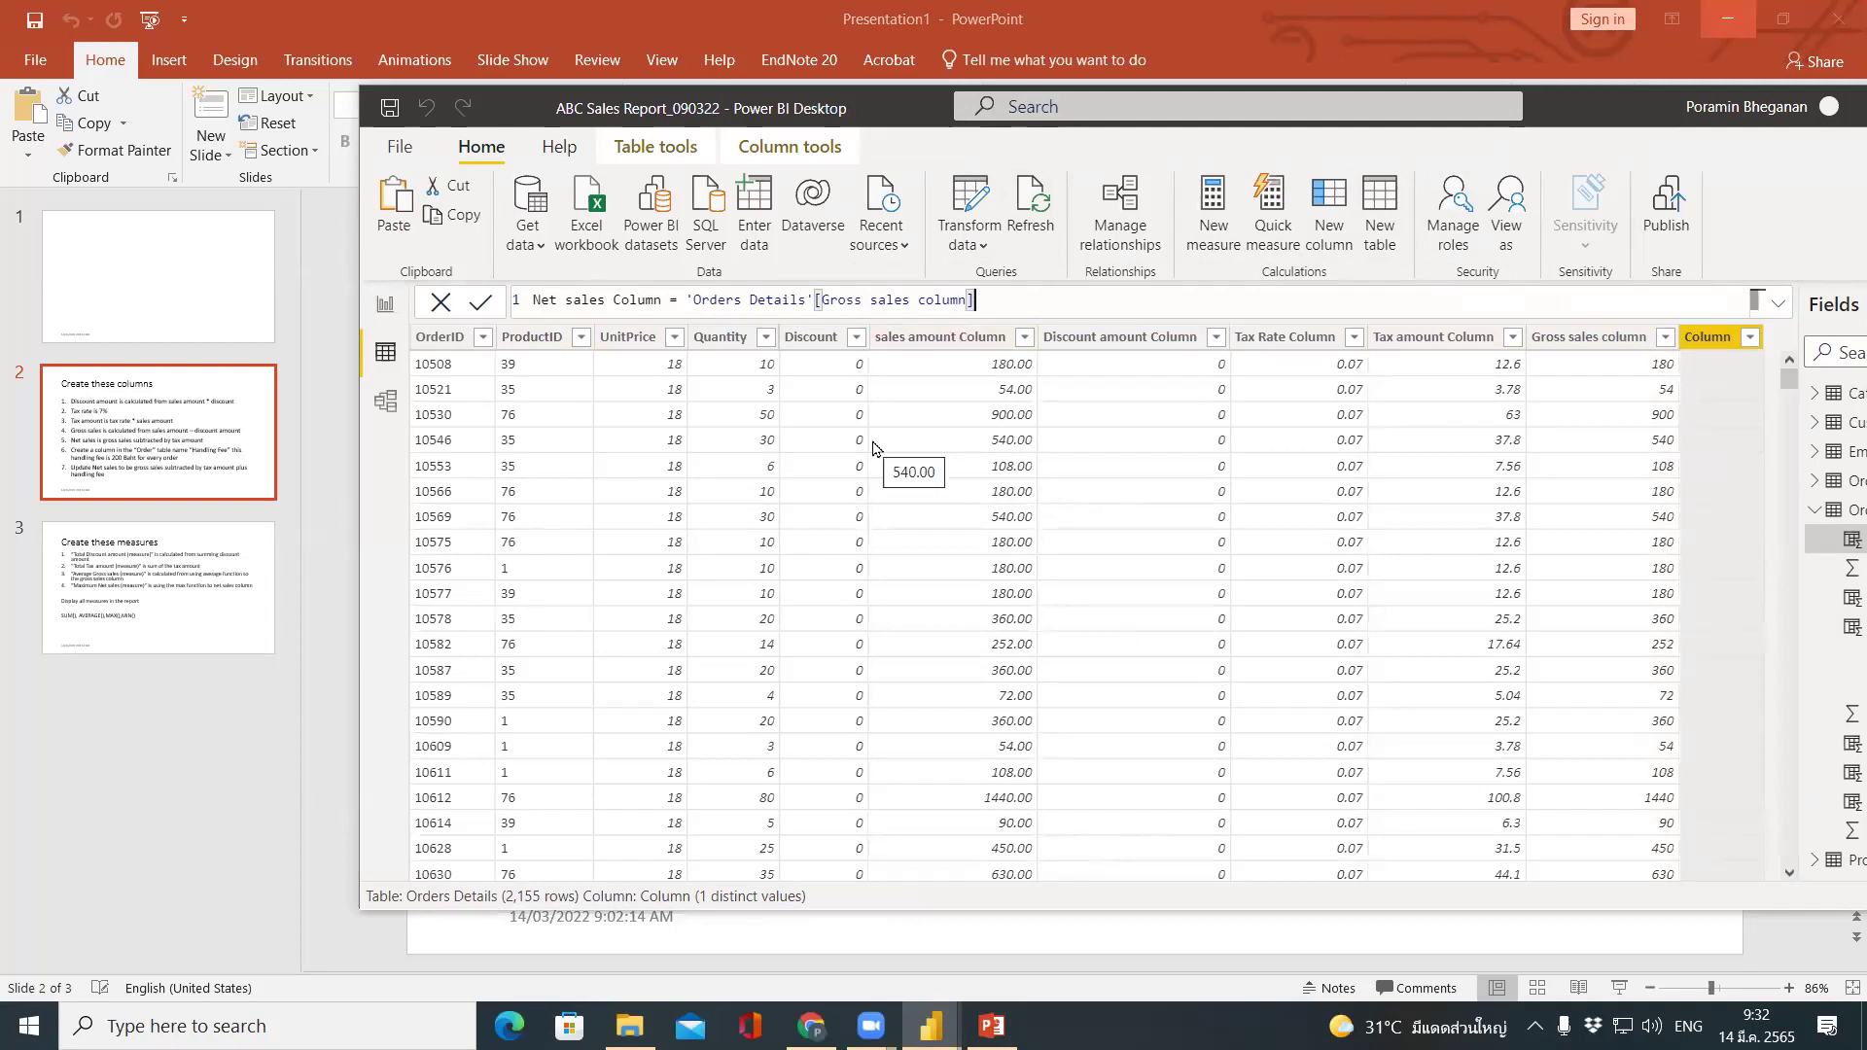
pyautogui.write('-')
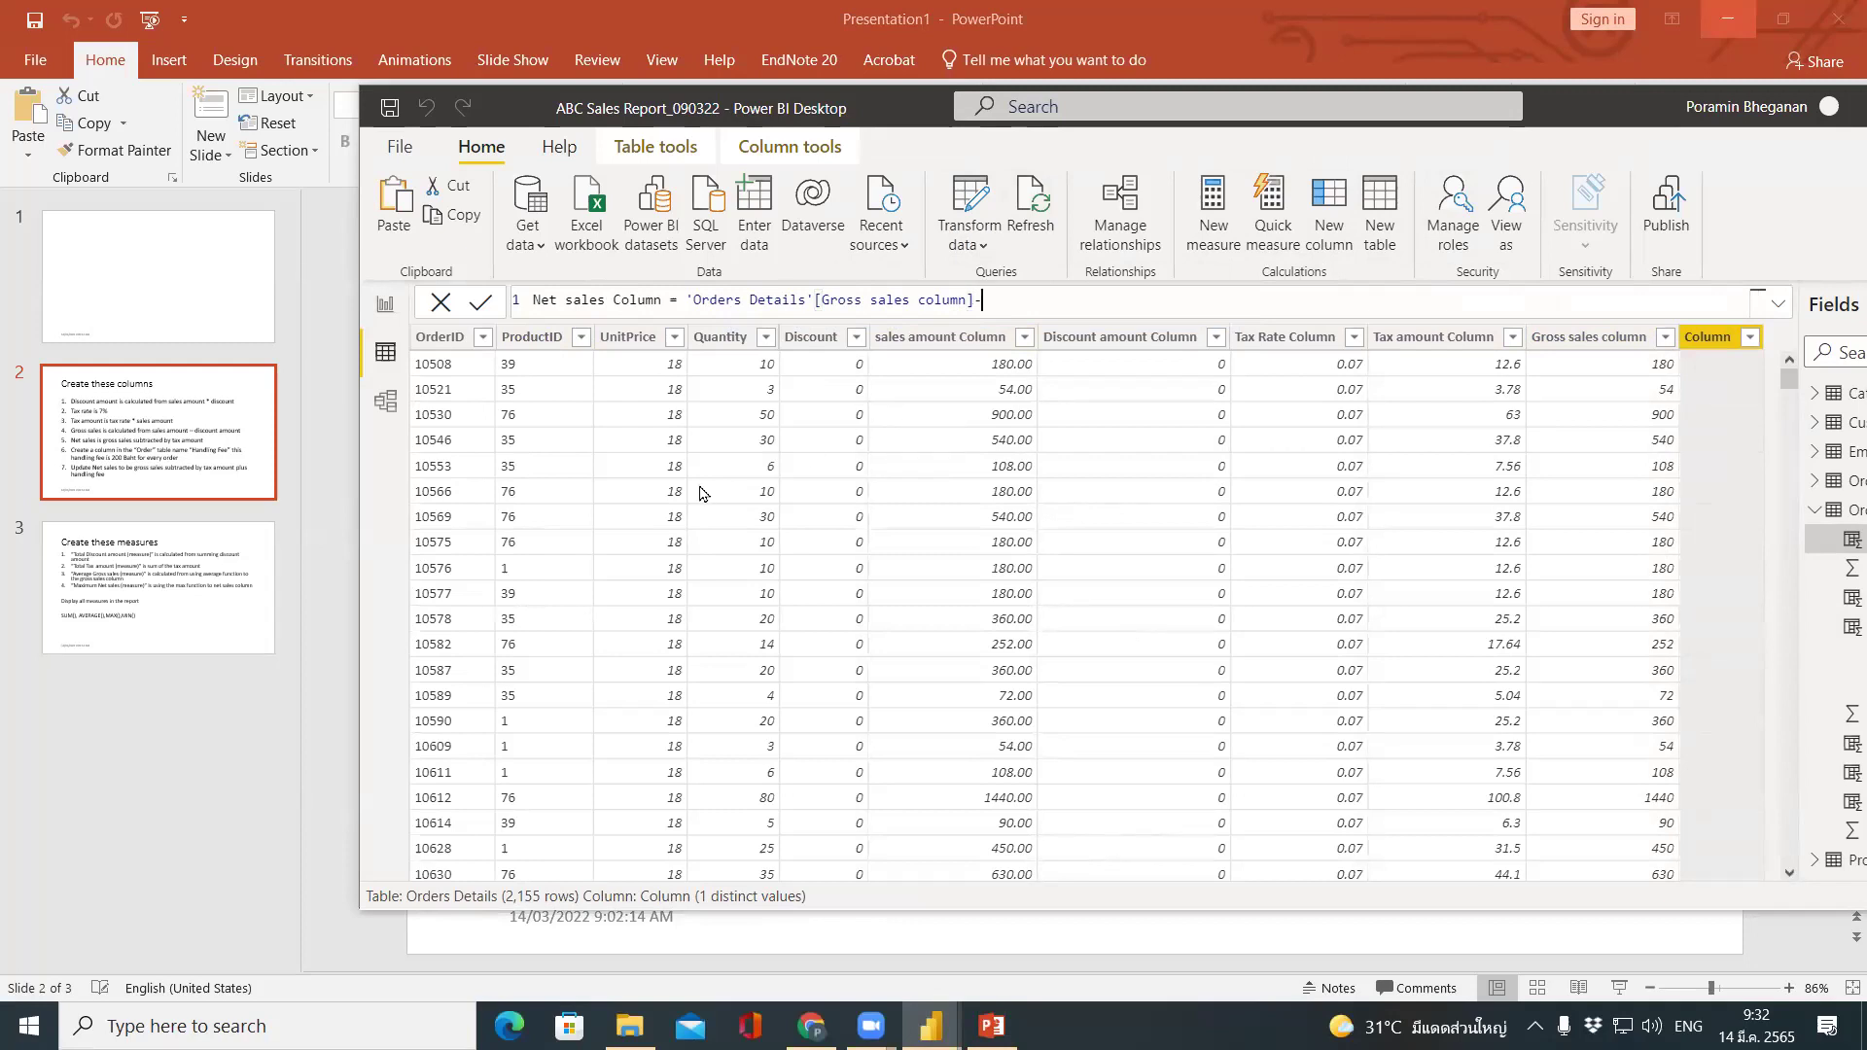
pyautogui.press('BackSpace')
pyautogui.write('- tax')
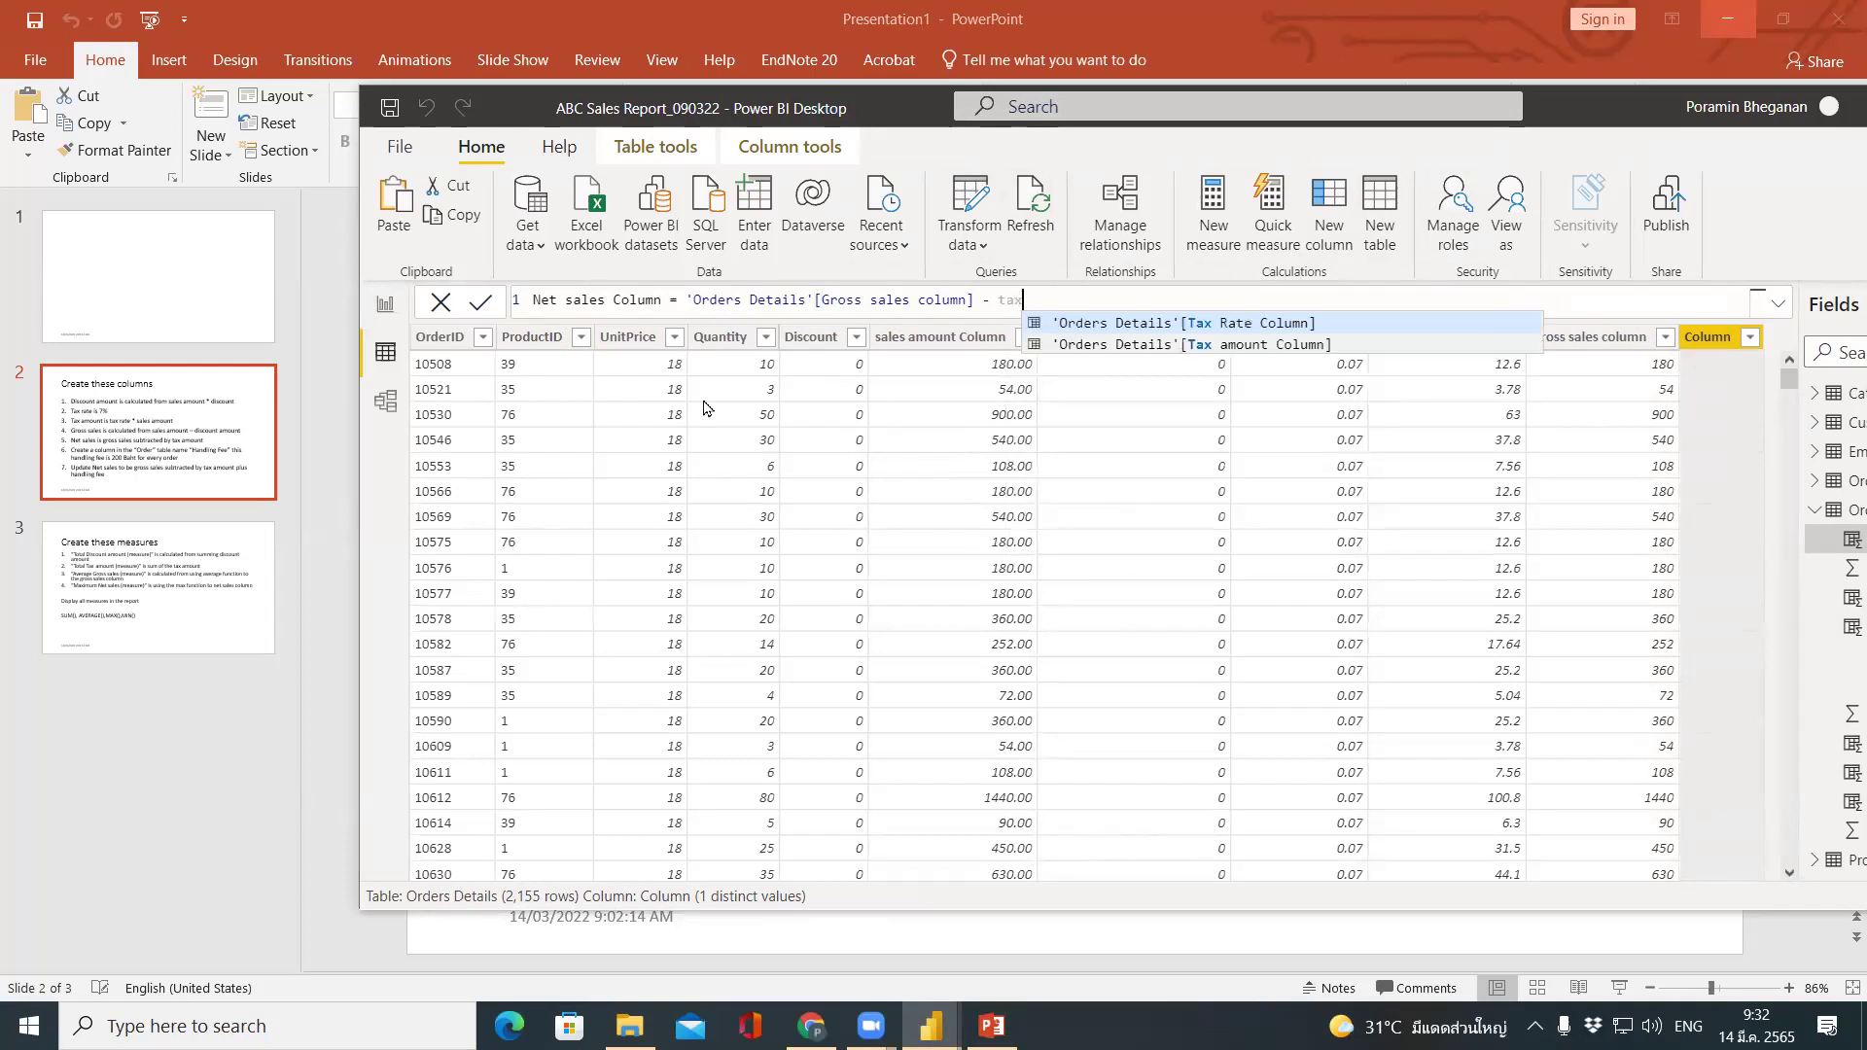
pyautogui.click(1141, 346)
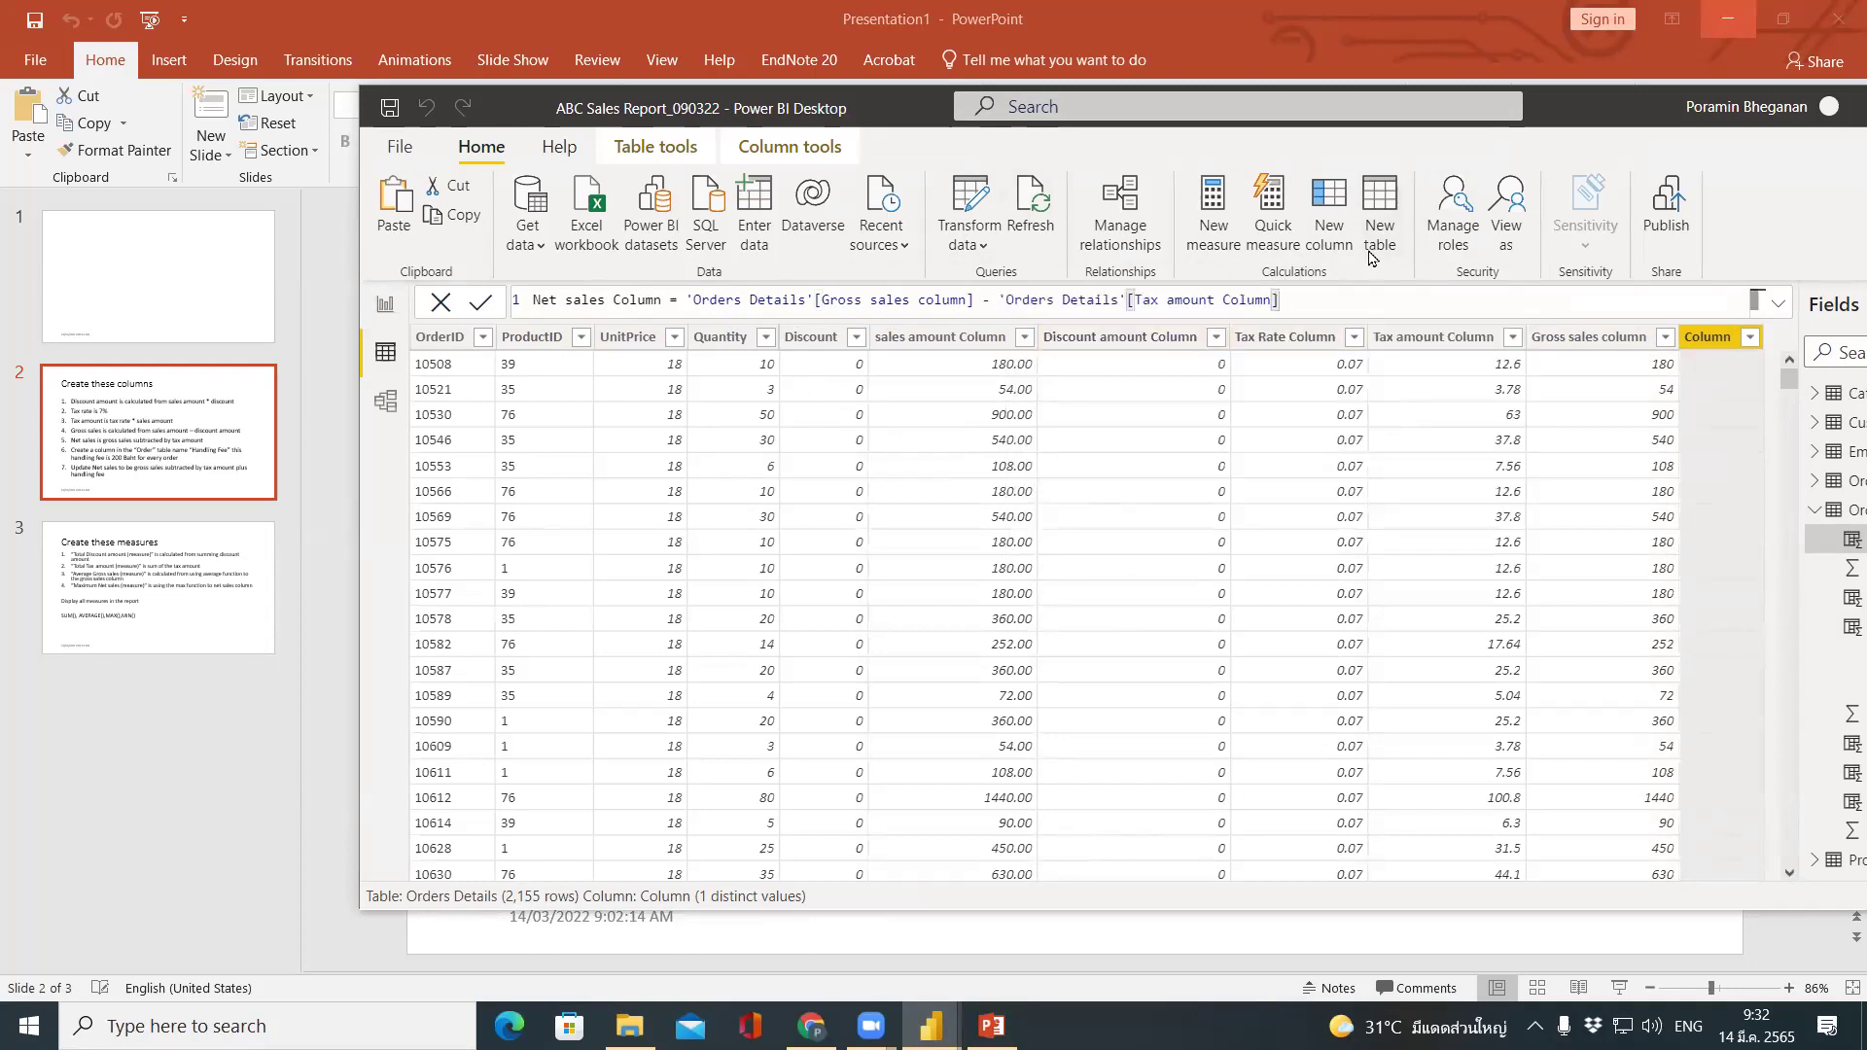
pyautogui.press('Return')
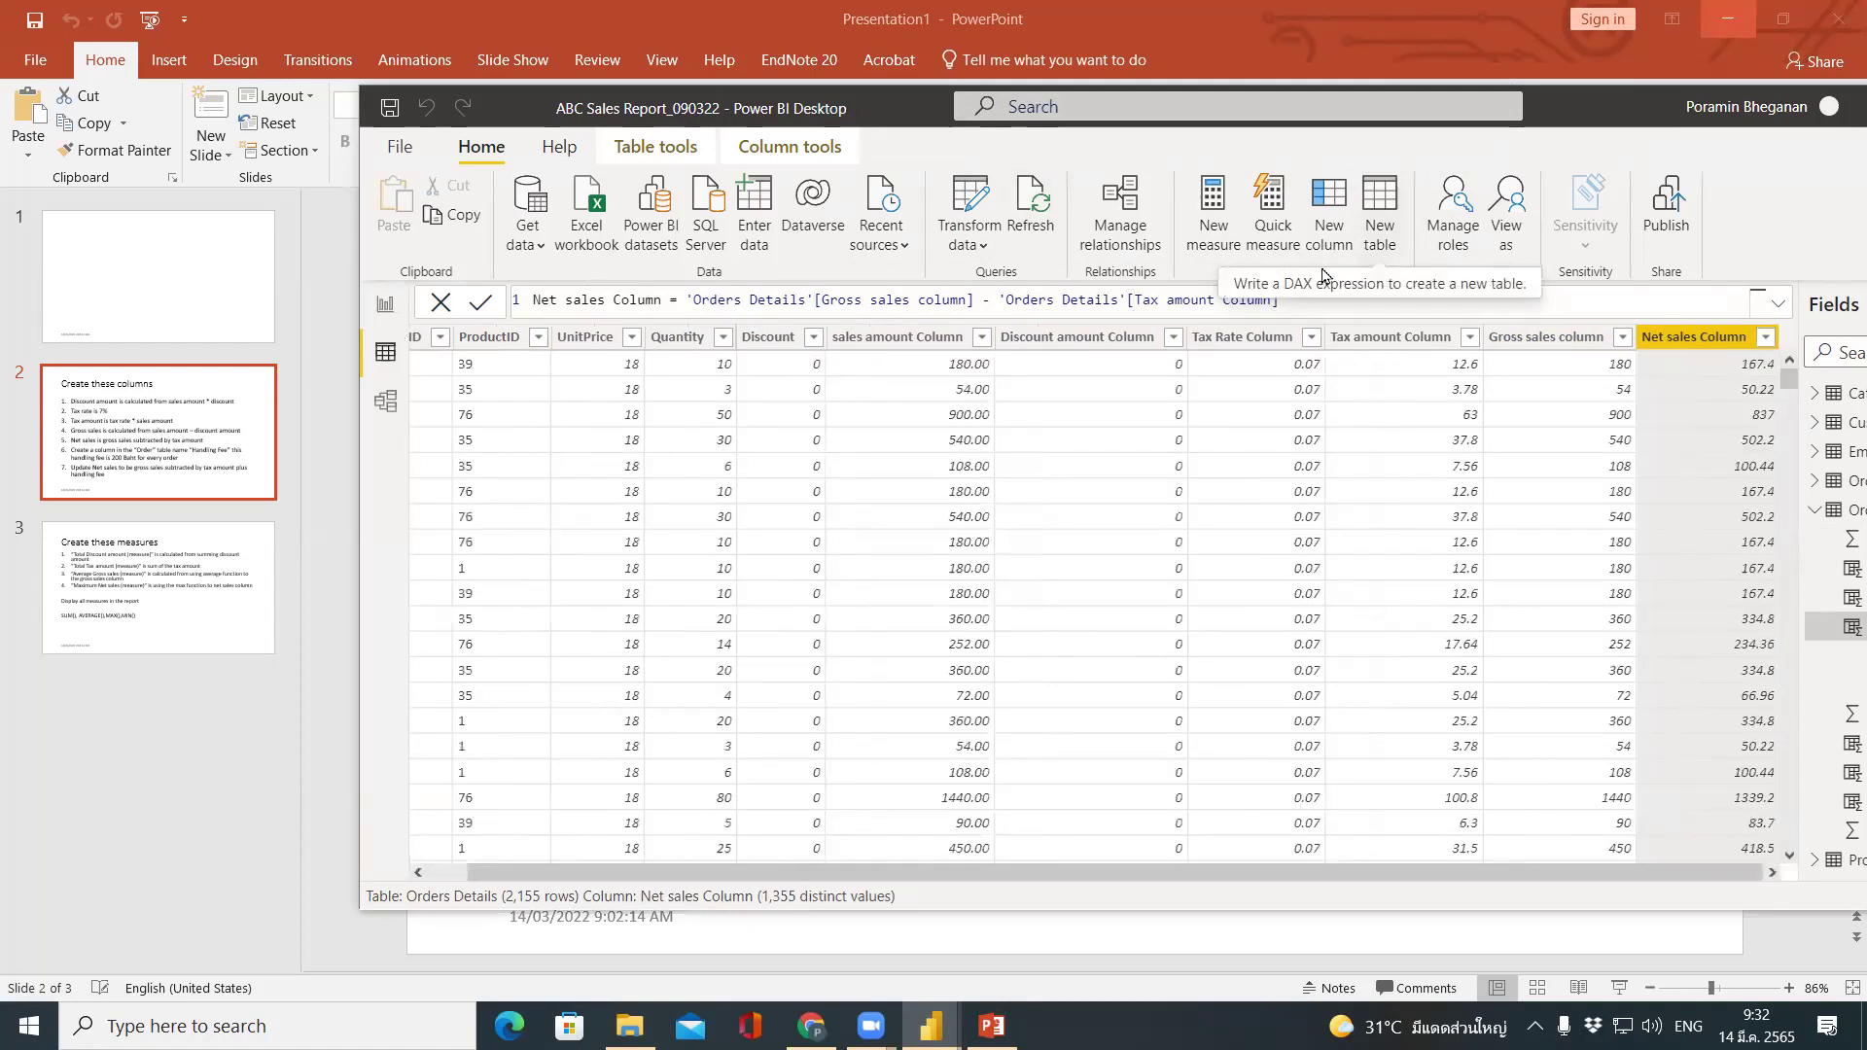
# Check the slide's handling fee instruction and add a calculated column to the Orders table defined as Handling Fee Column = 200.
pyautogui.hotkey('alt', 'Tab')
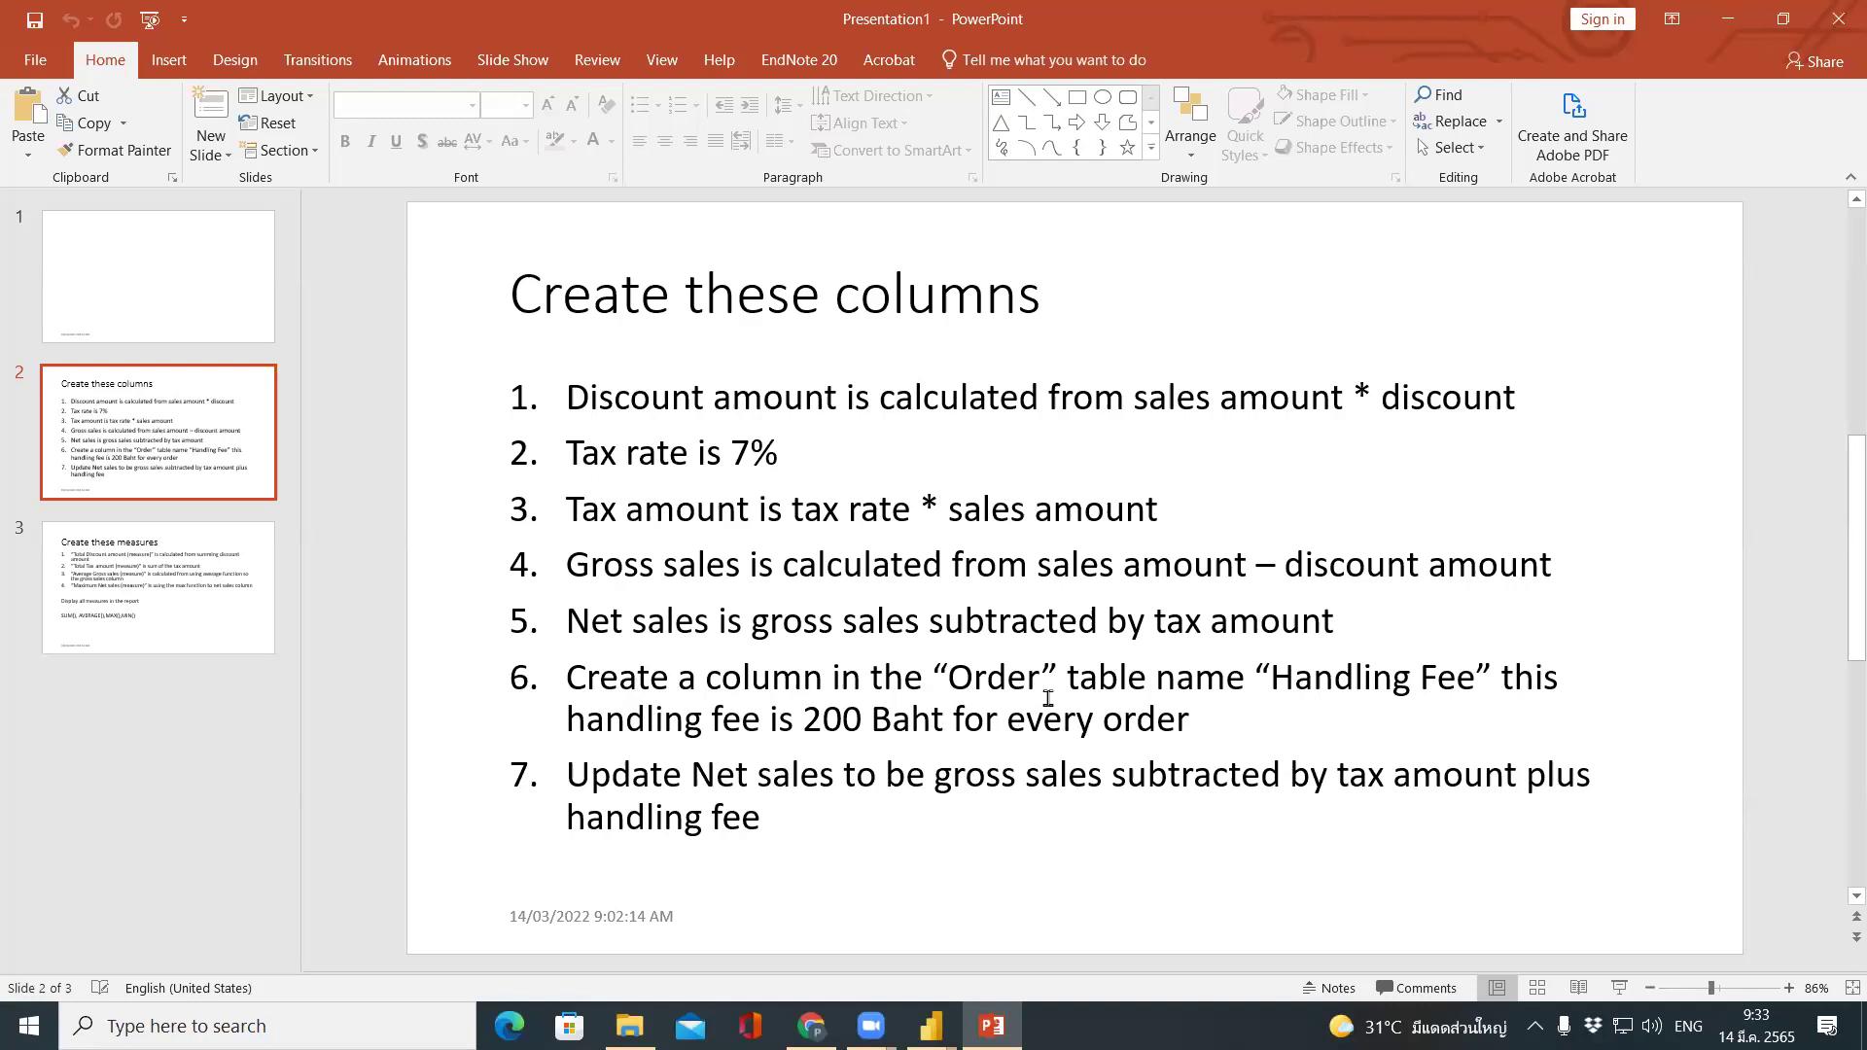
pyautogui.hotkey('alt', 'Tab')
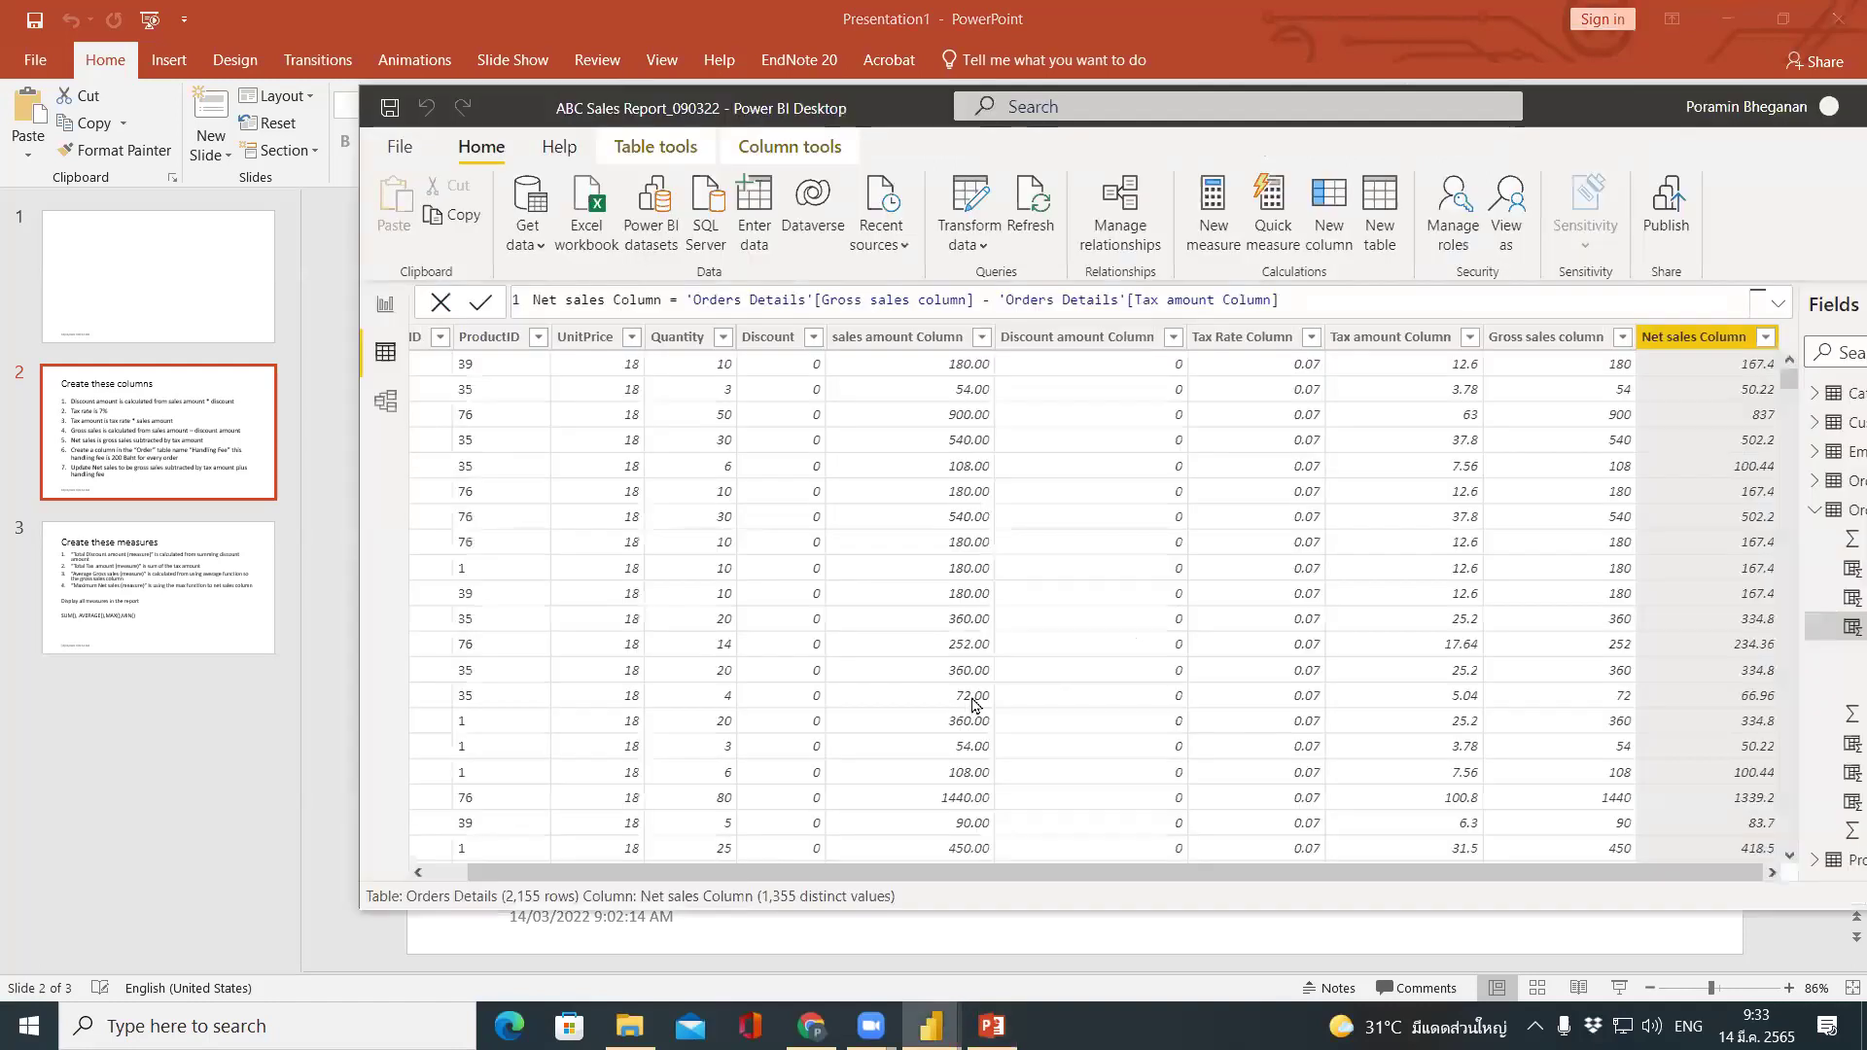
pyautogui.moveTo(1438, 129); pyautogui.dragTo(1225, 115)
pyautogui.click(1621, 468)
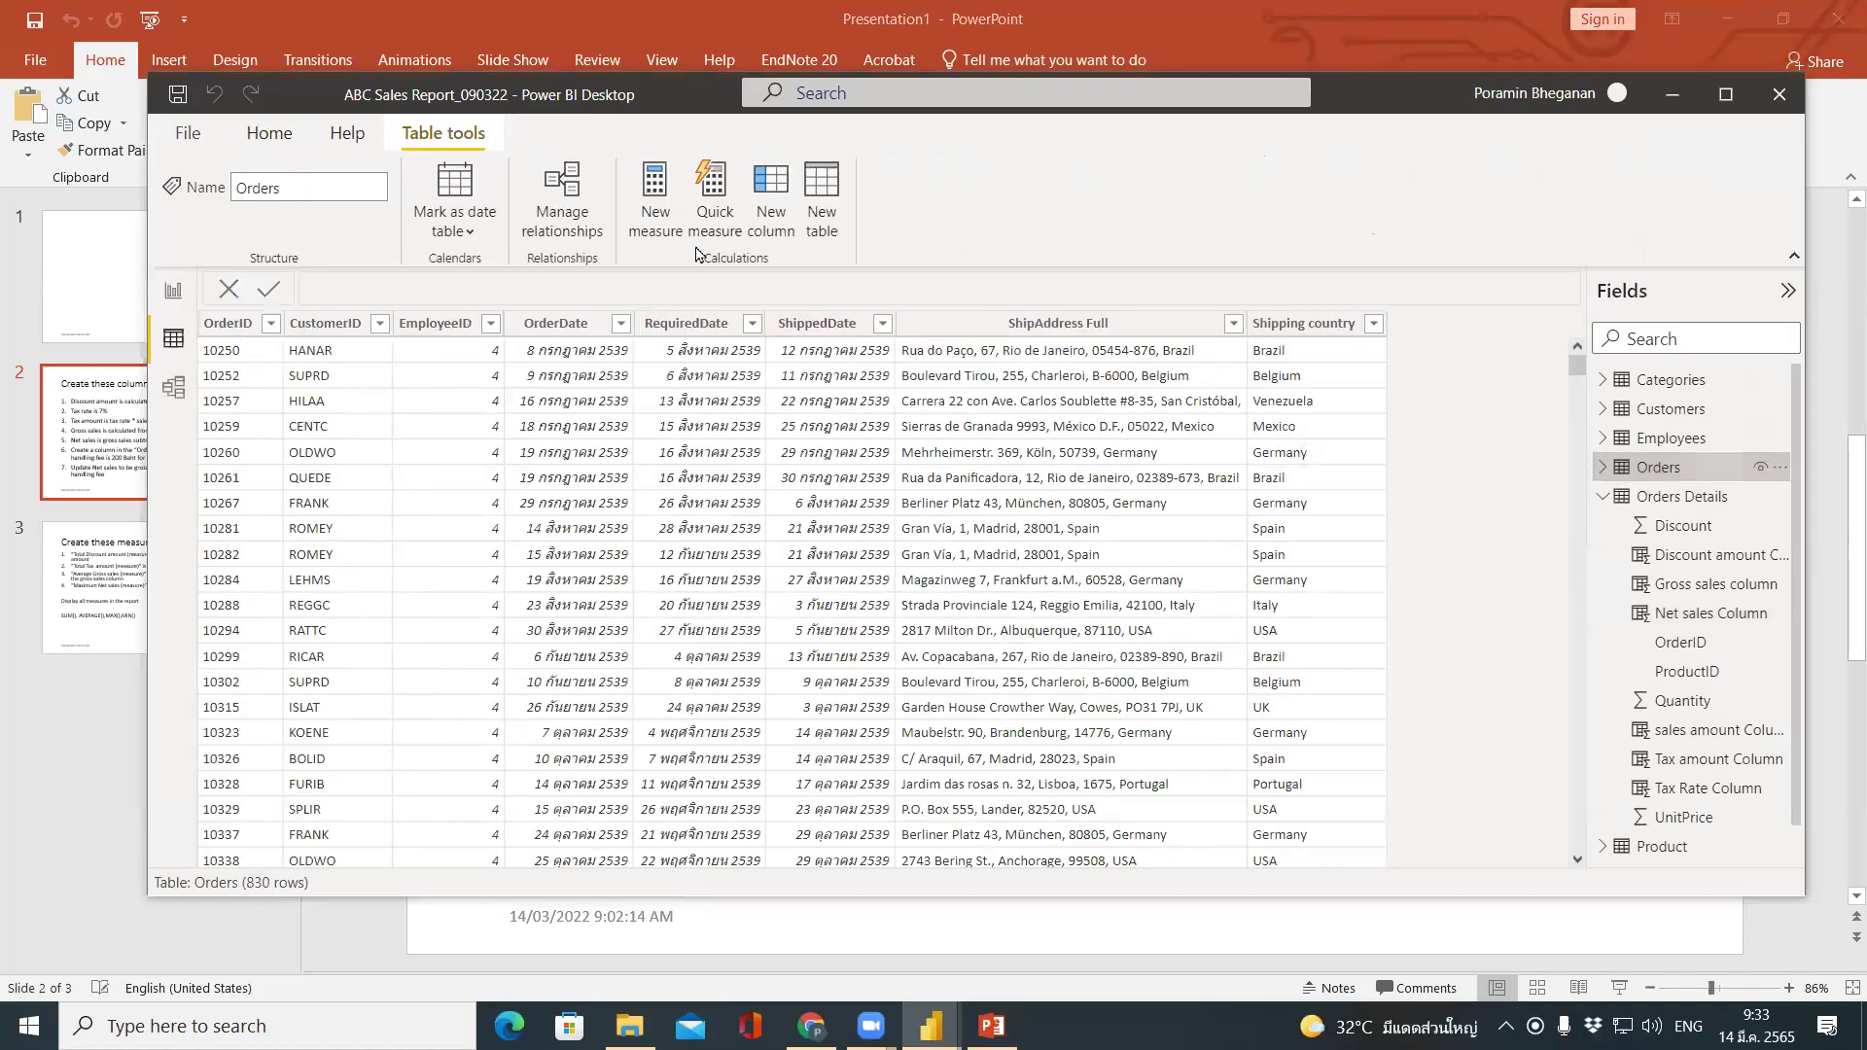
pyautogui.click(770, 188)
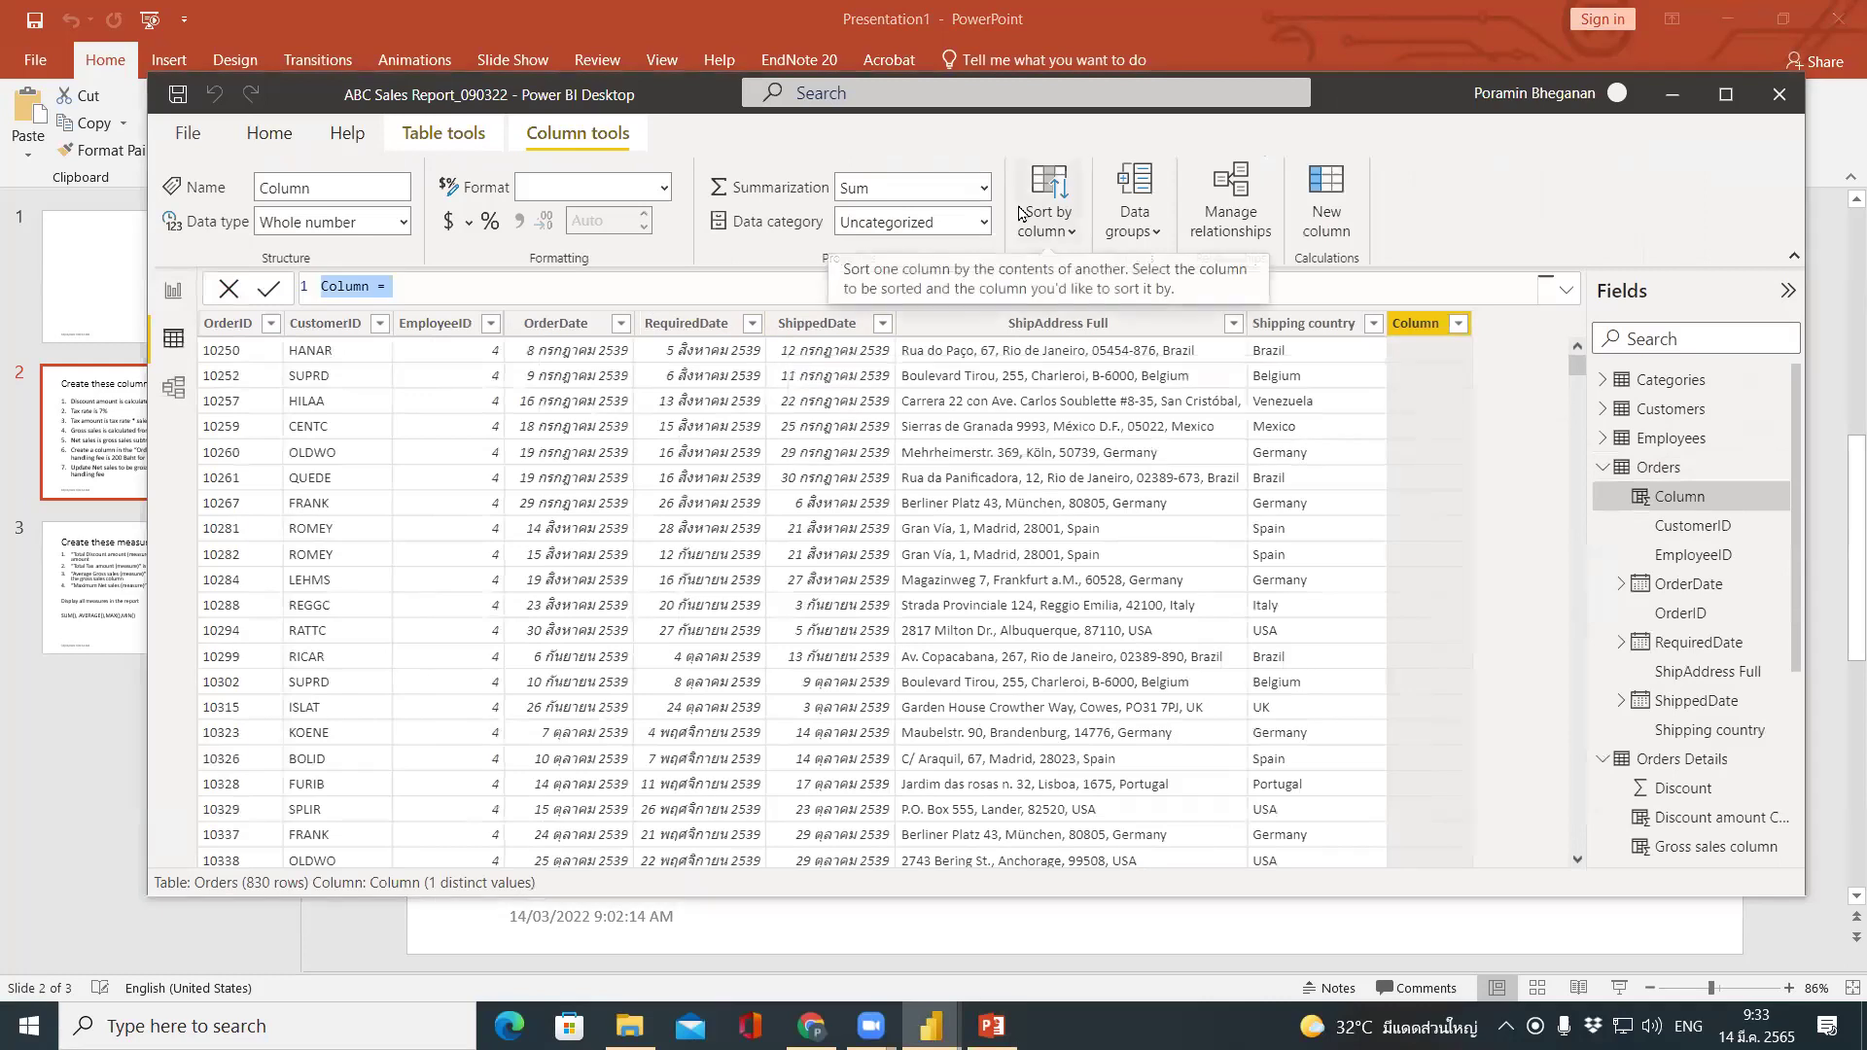
pyautogui.write('Handling ')
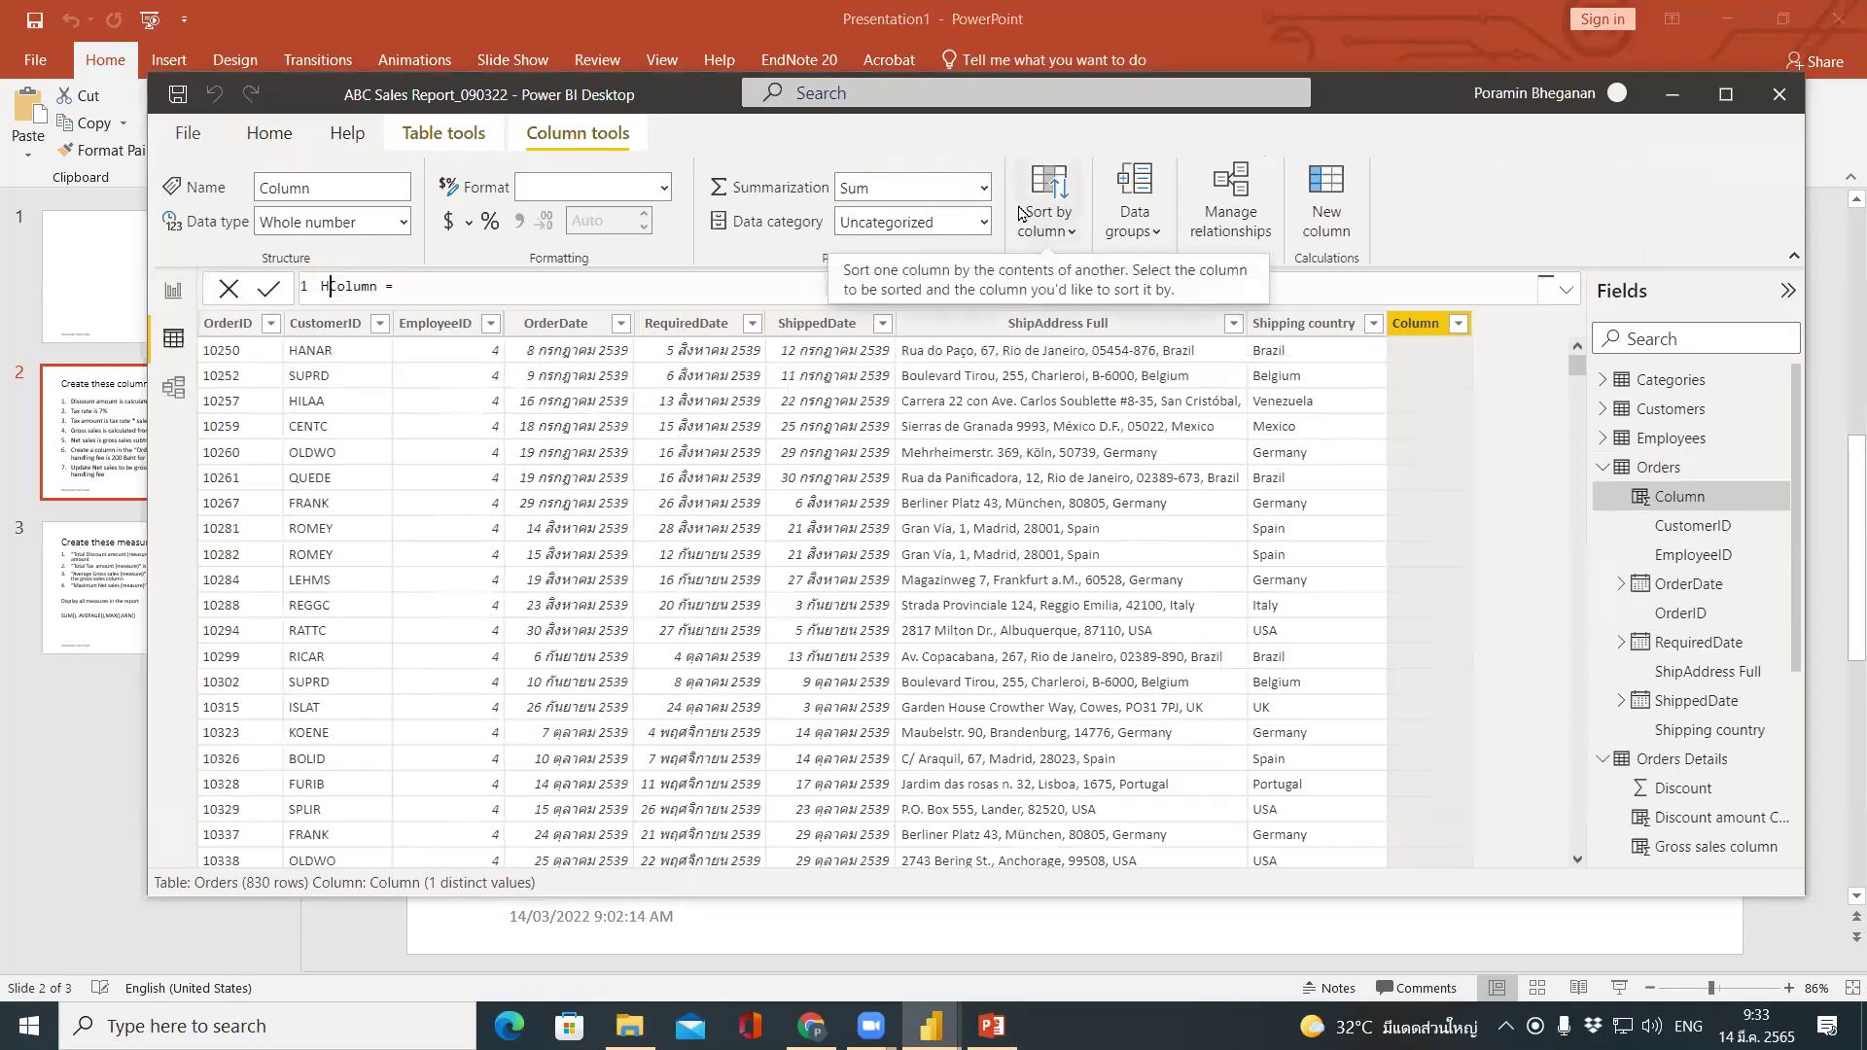
pyautogui.write('Fee')
pyautogui.press('End')
pyautogui.write('200')
pyautogui.press('Return')
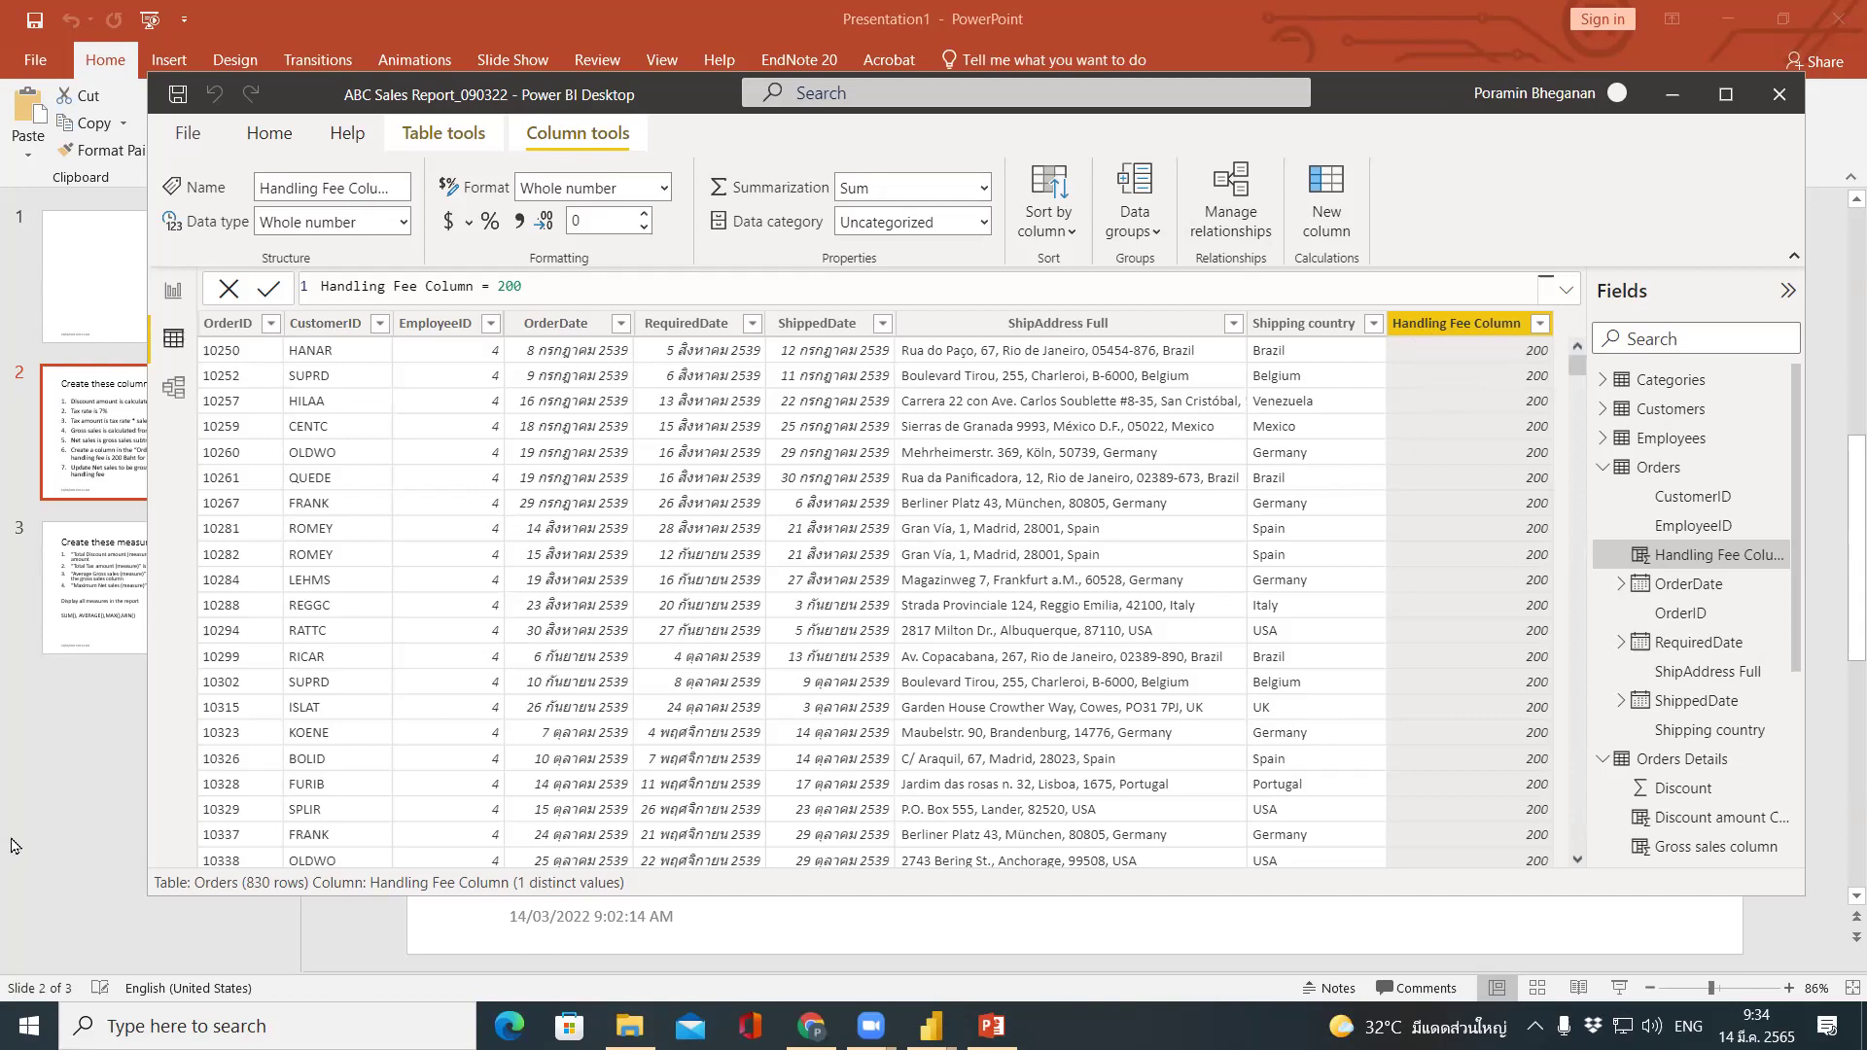
# Check the slide's updated net sales definition and select Net sales Column in the Orders Details table.
pyautogui.hotkey('alt', 'Tab')
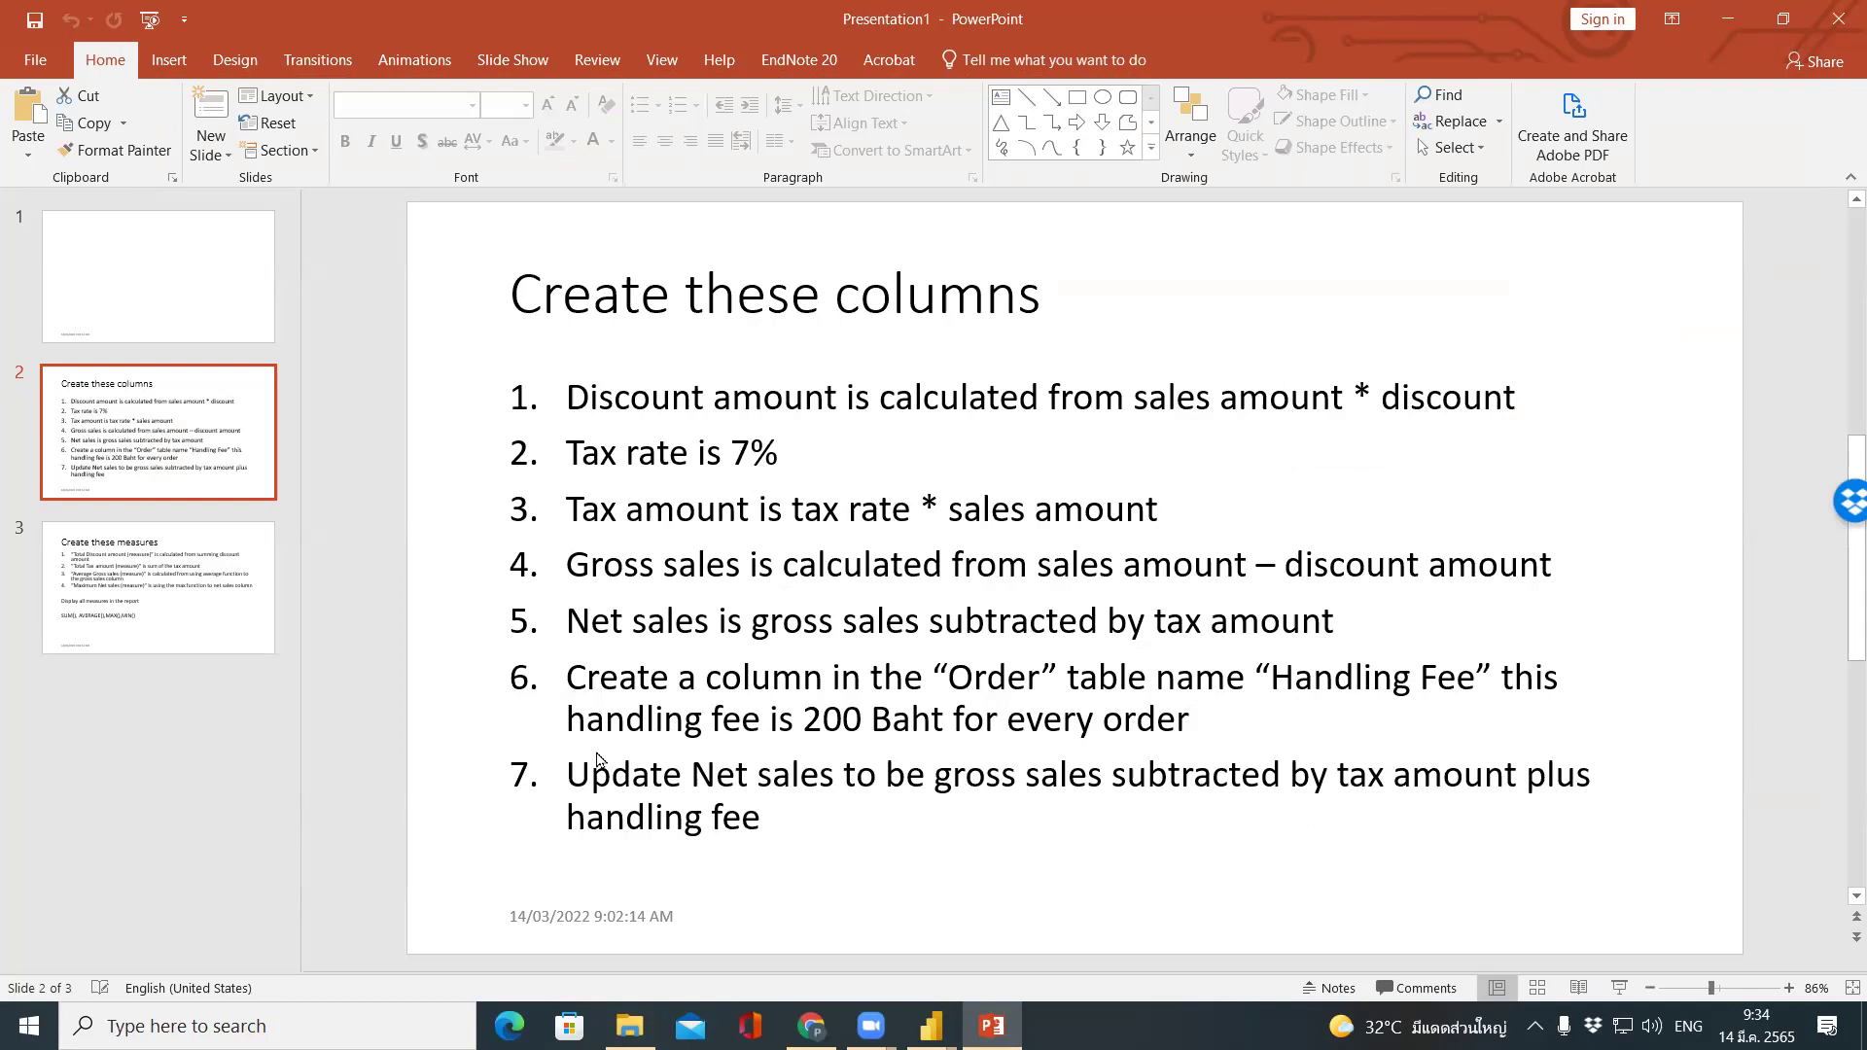
pyautogui.hotkey('alt', 'Tab')
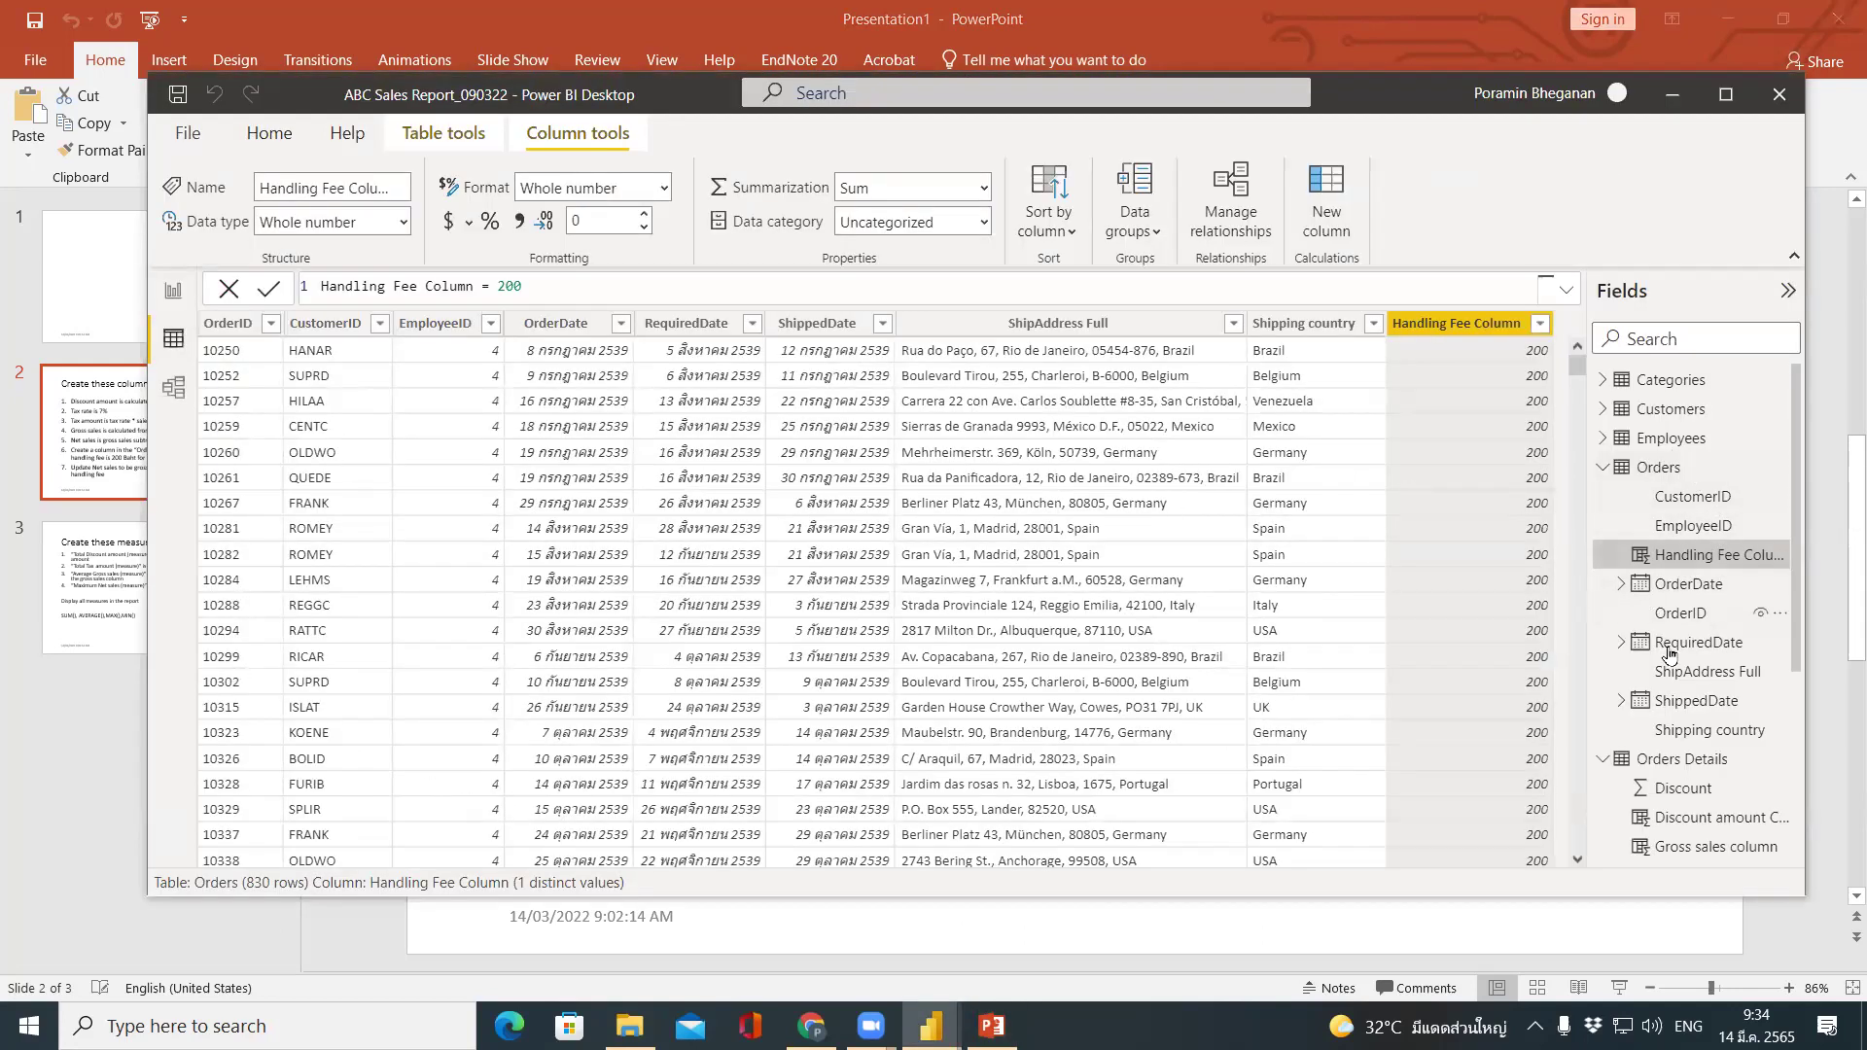
pyautogui.click(1604, 468)
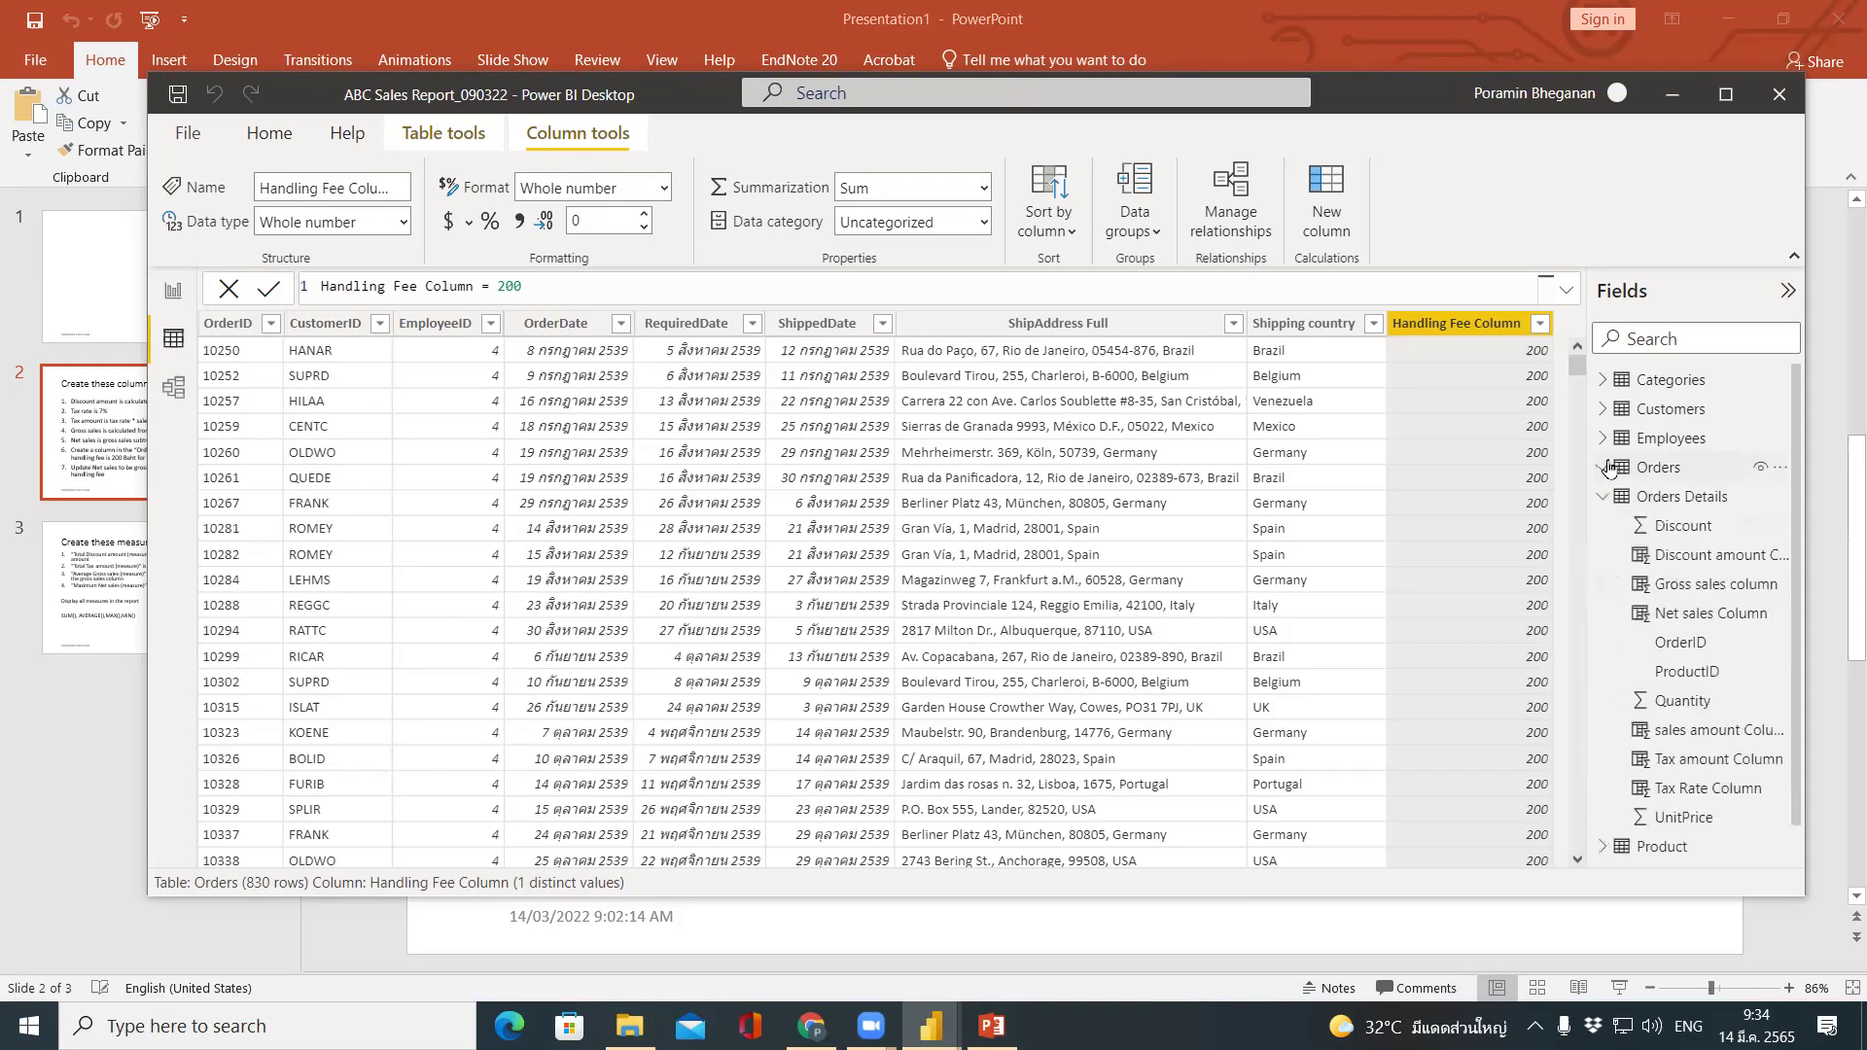
pyautogui.click(1677, 497)
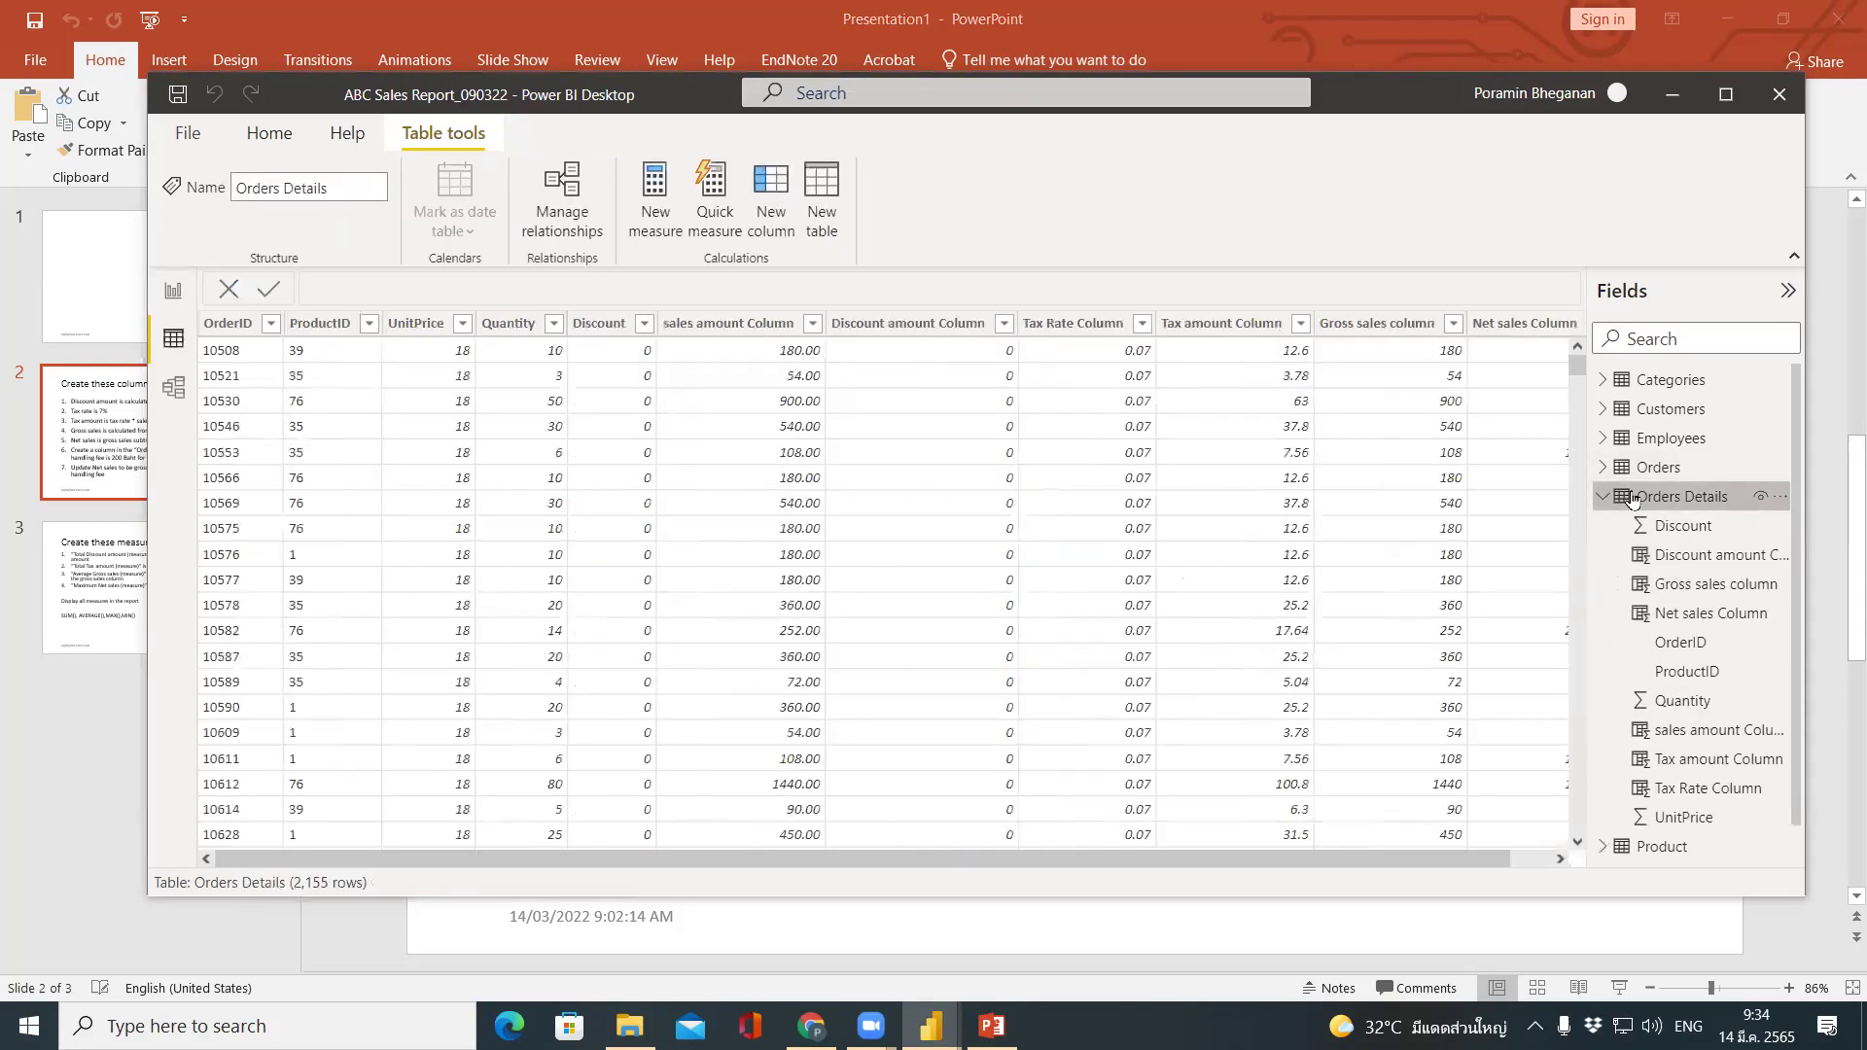
pyautogui.click(1544, 859)
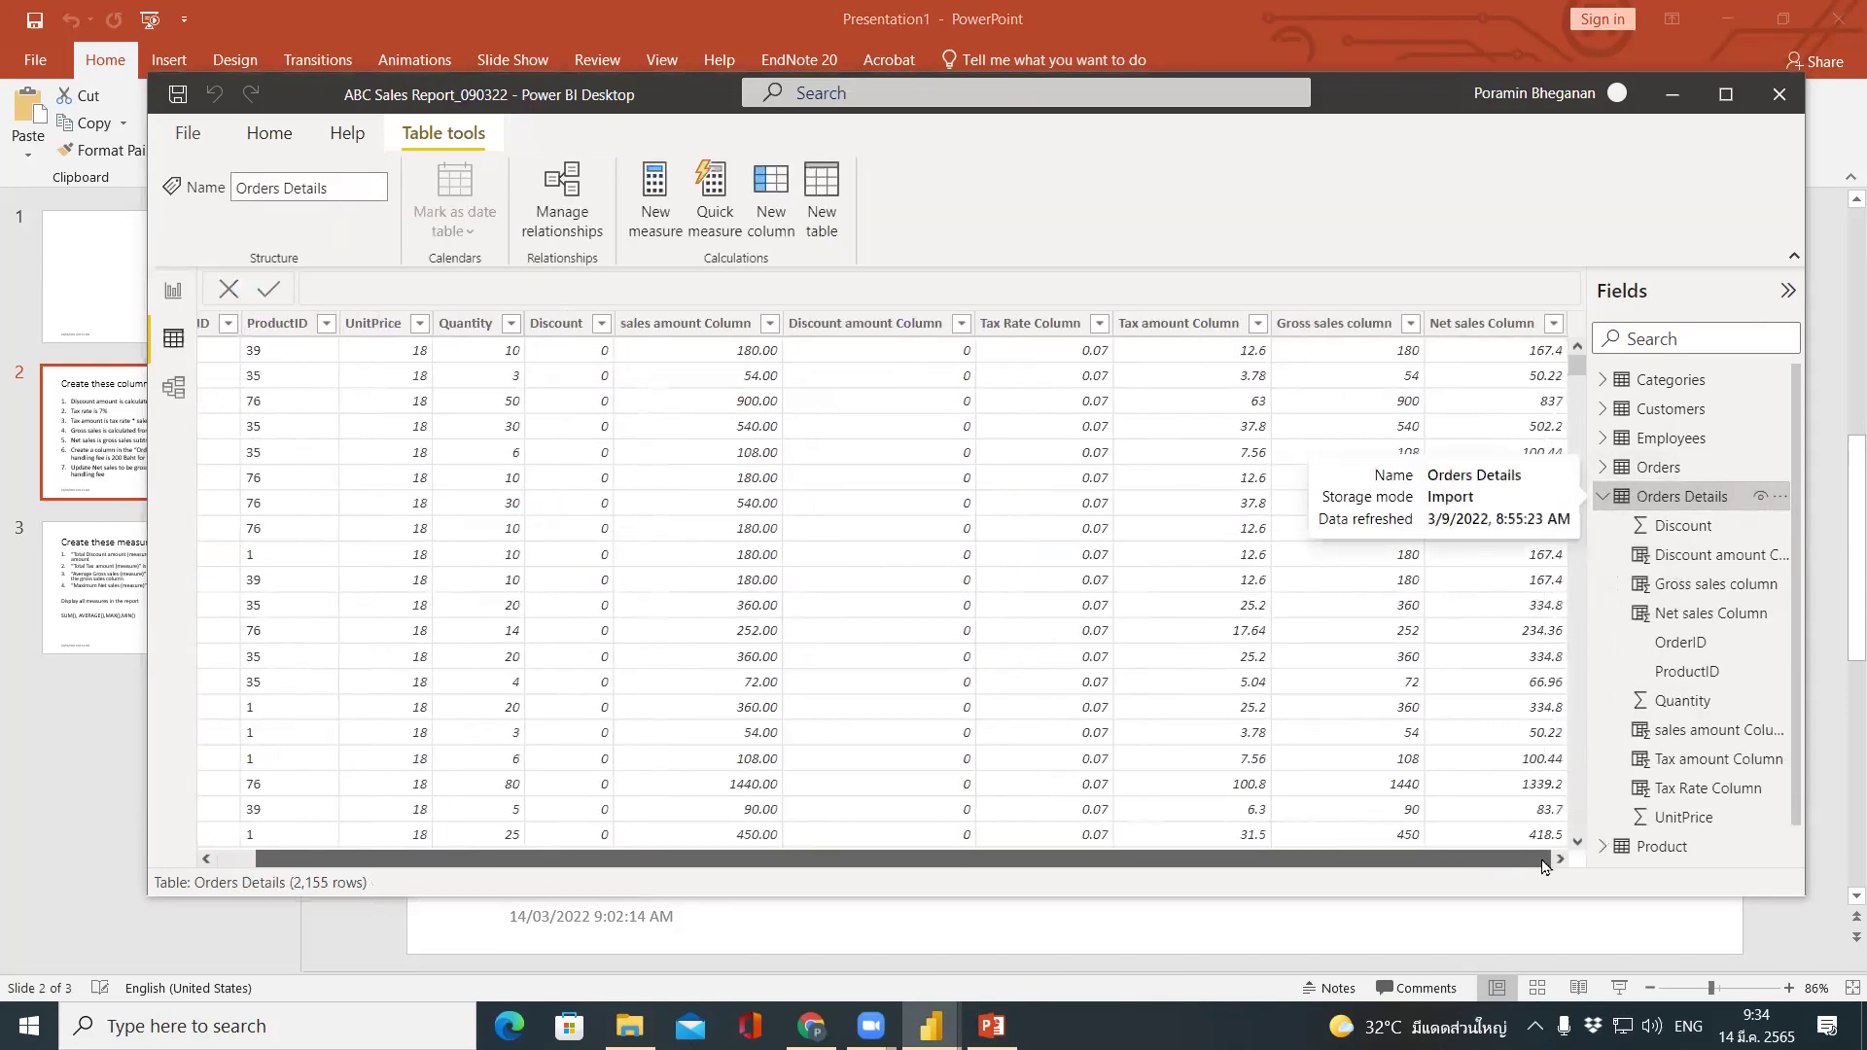
pyautogui.hotkey('alt', 'Tab')
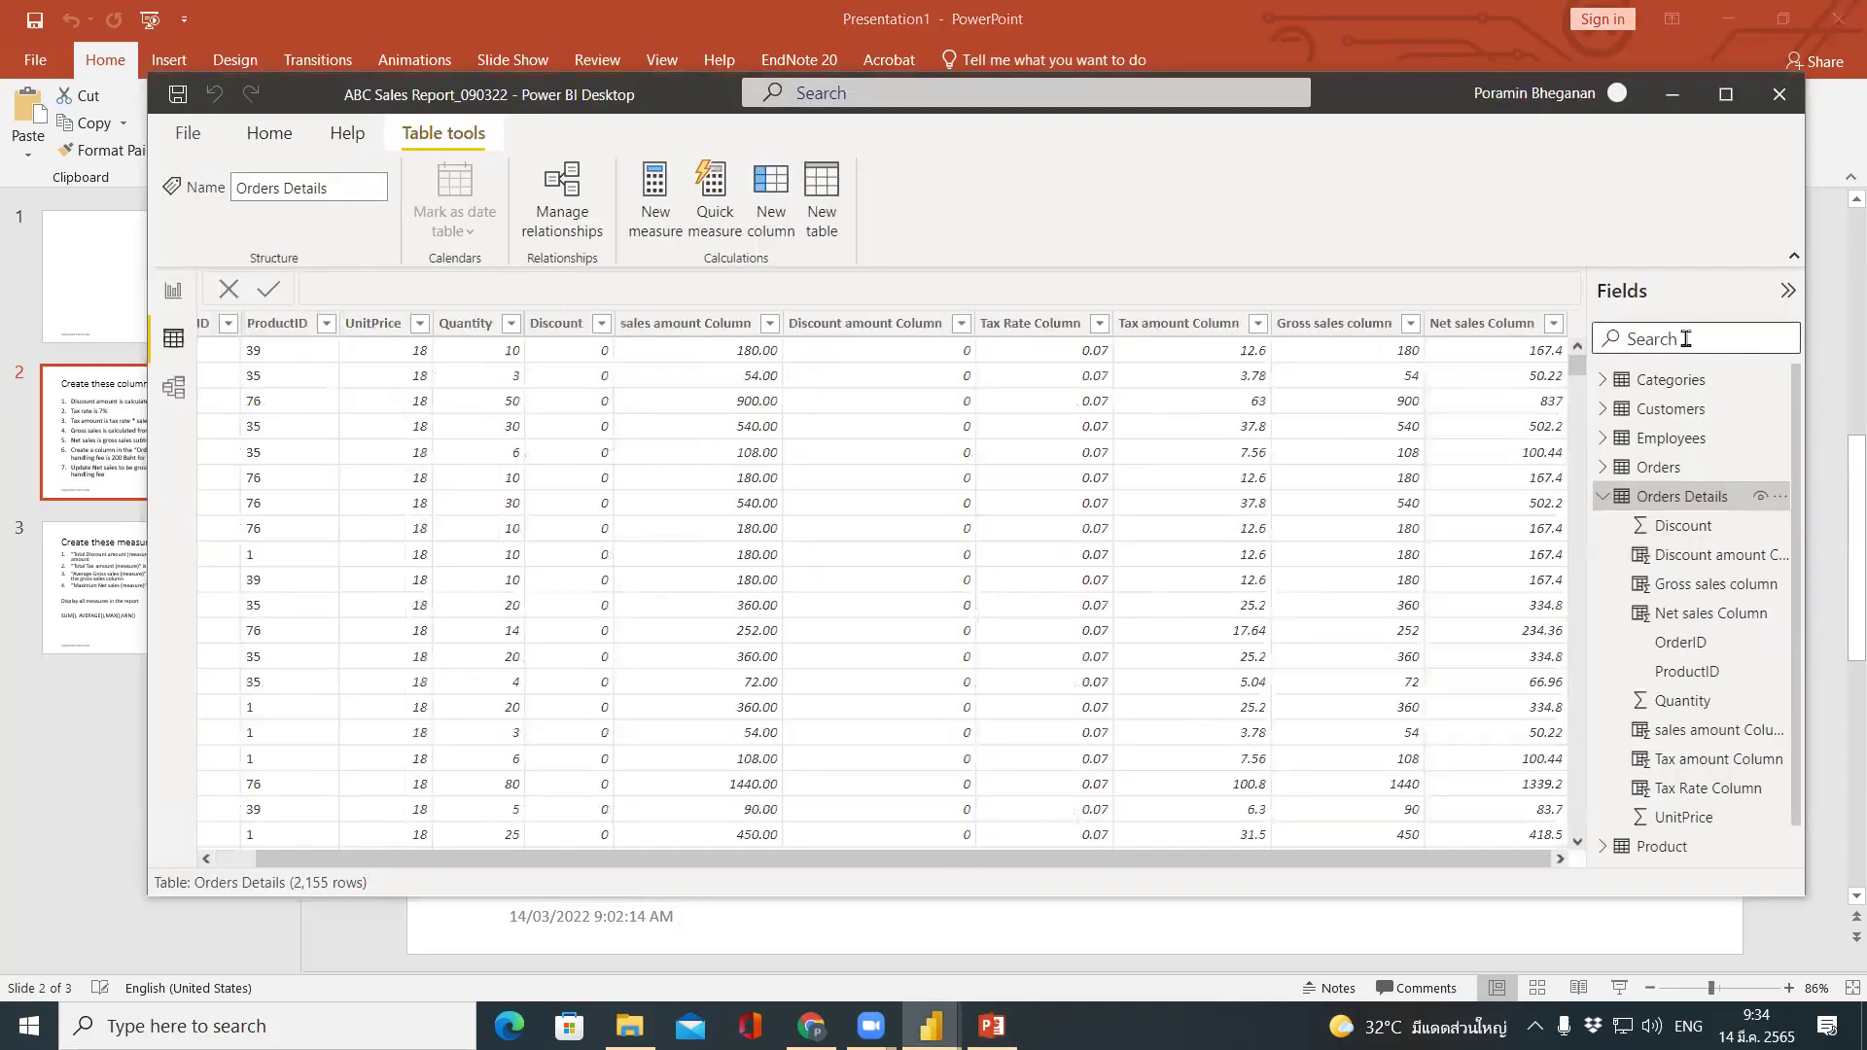
pyautogui.hotkey('alt', 'Tab')
pyautogui.click(1487, 328)
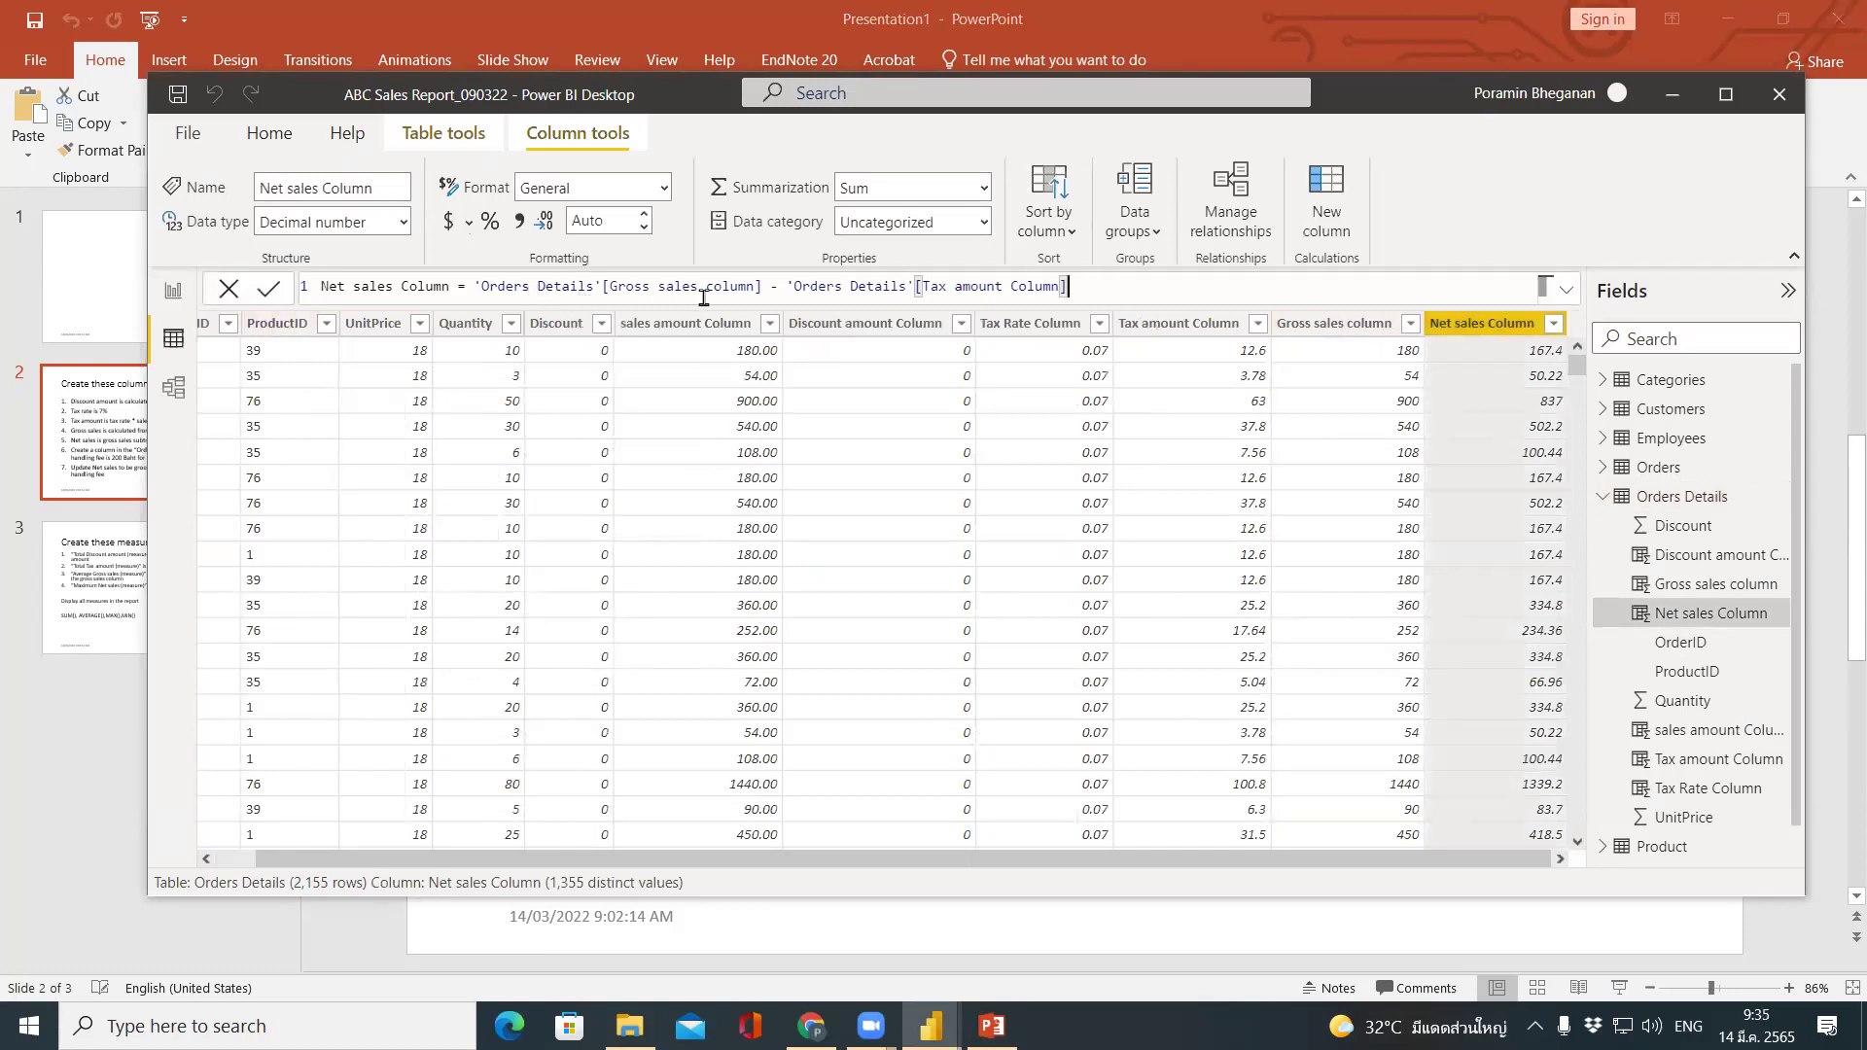
# Insert an opening parenthesis before the tax amount reference in the Net sales Column formula and append + hand to look up the handling fee.
pyautogui.click(789, 286)
pyautogui.write('(')
pyautogui.press('End')
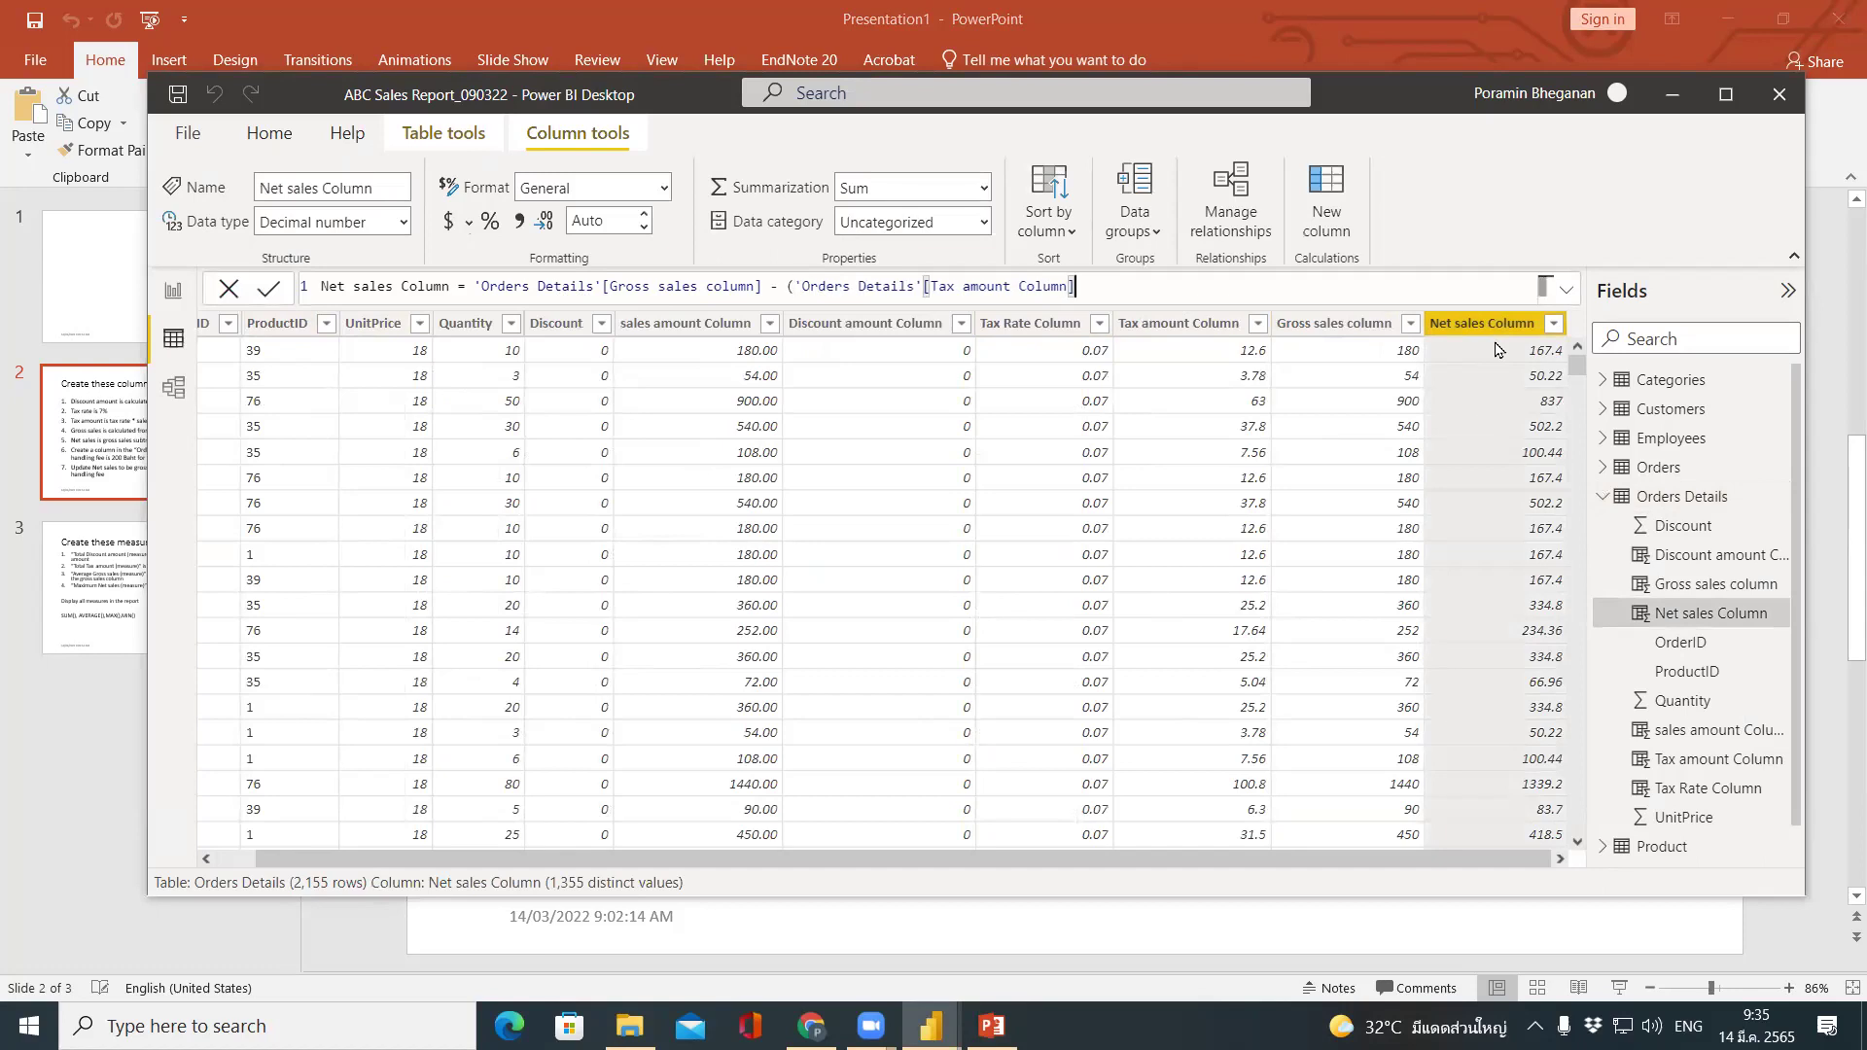
pyautogui.write('+ han')
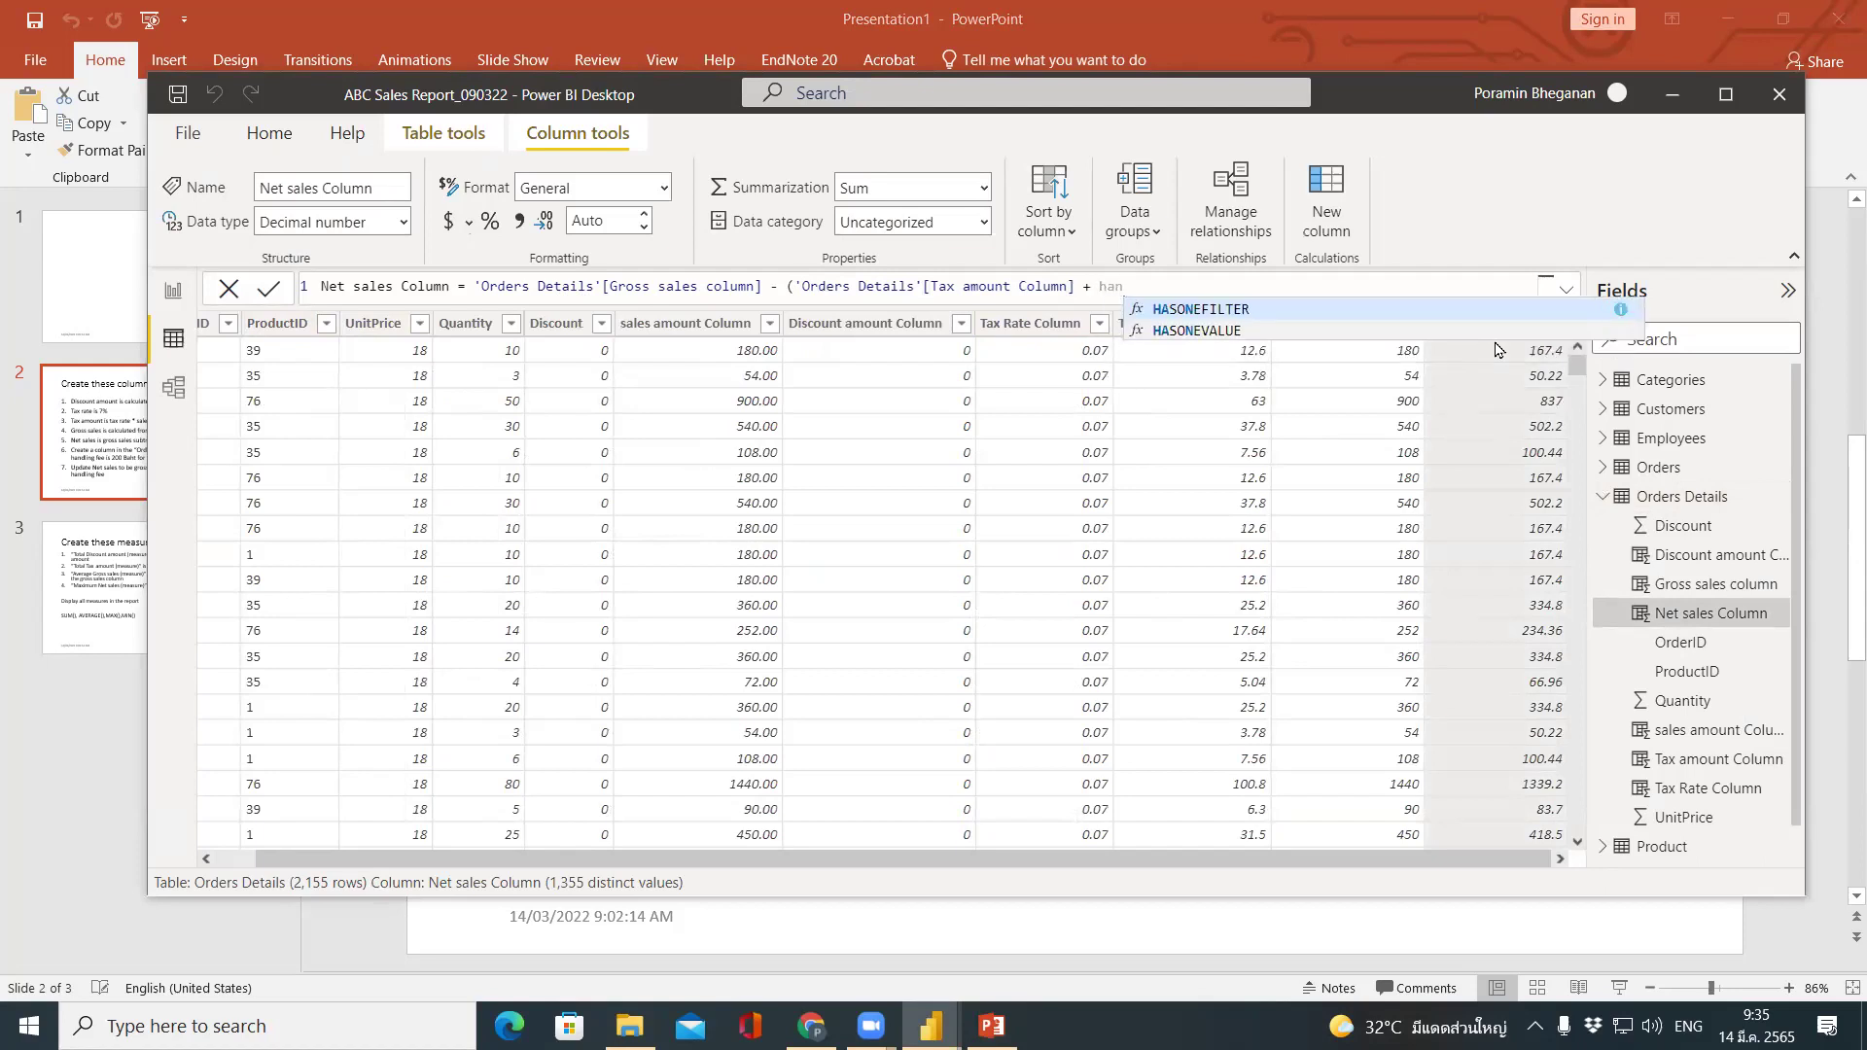
pyautogui.write('d')
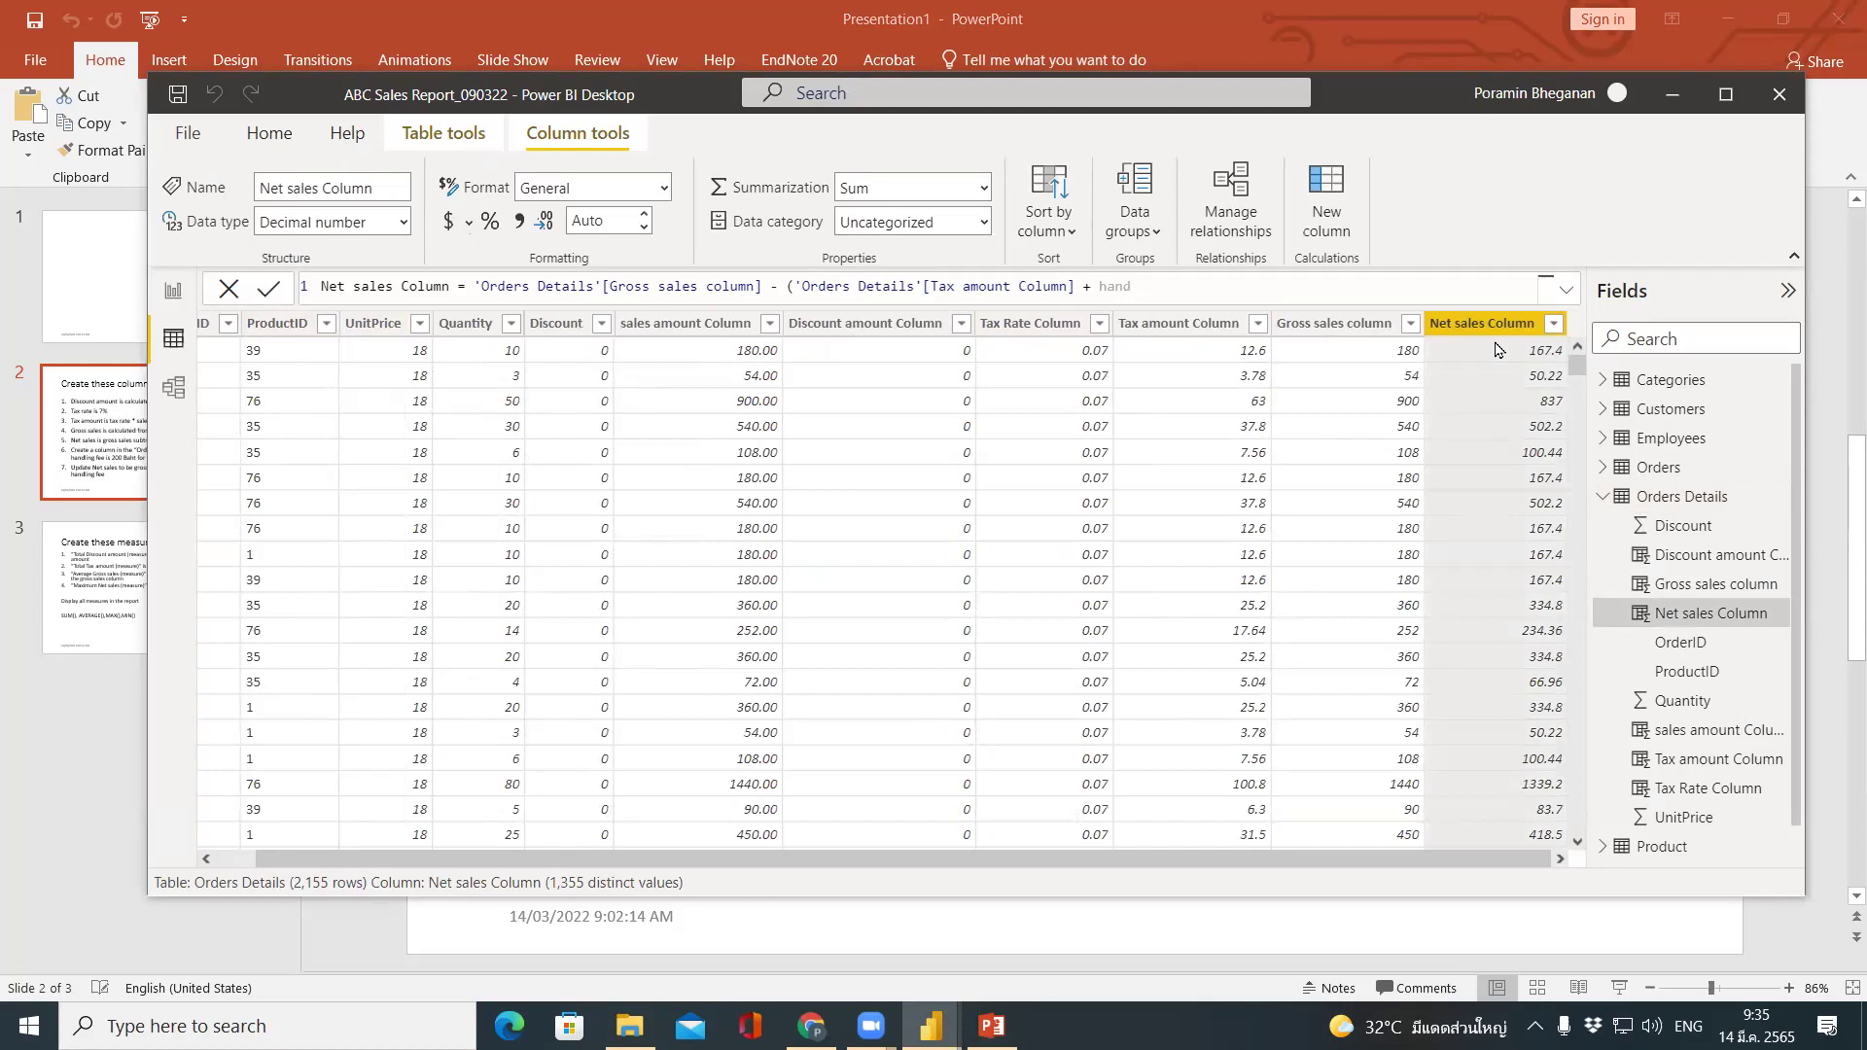
pyautogui.press('BackSpace')
pyautogui.write('hand')
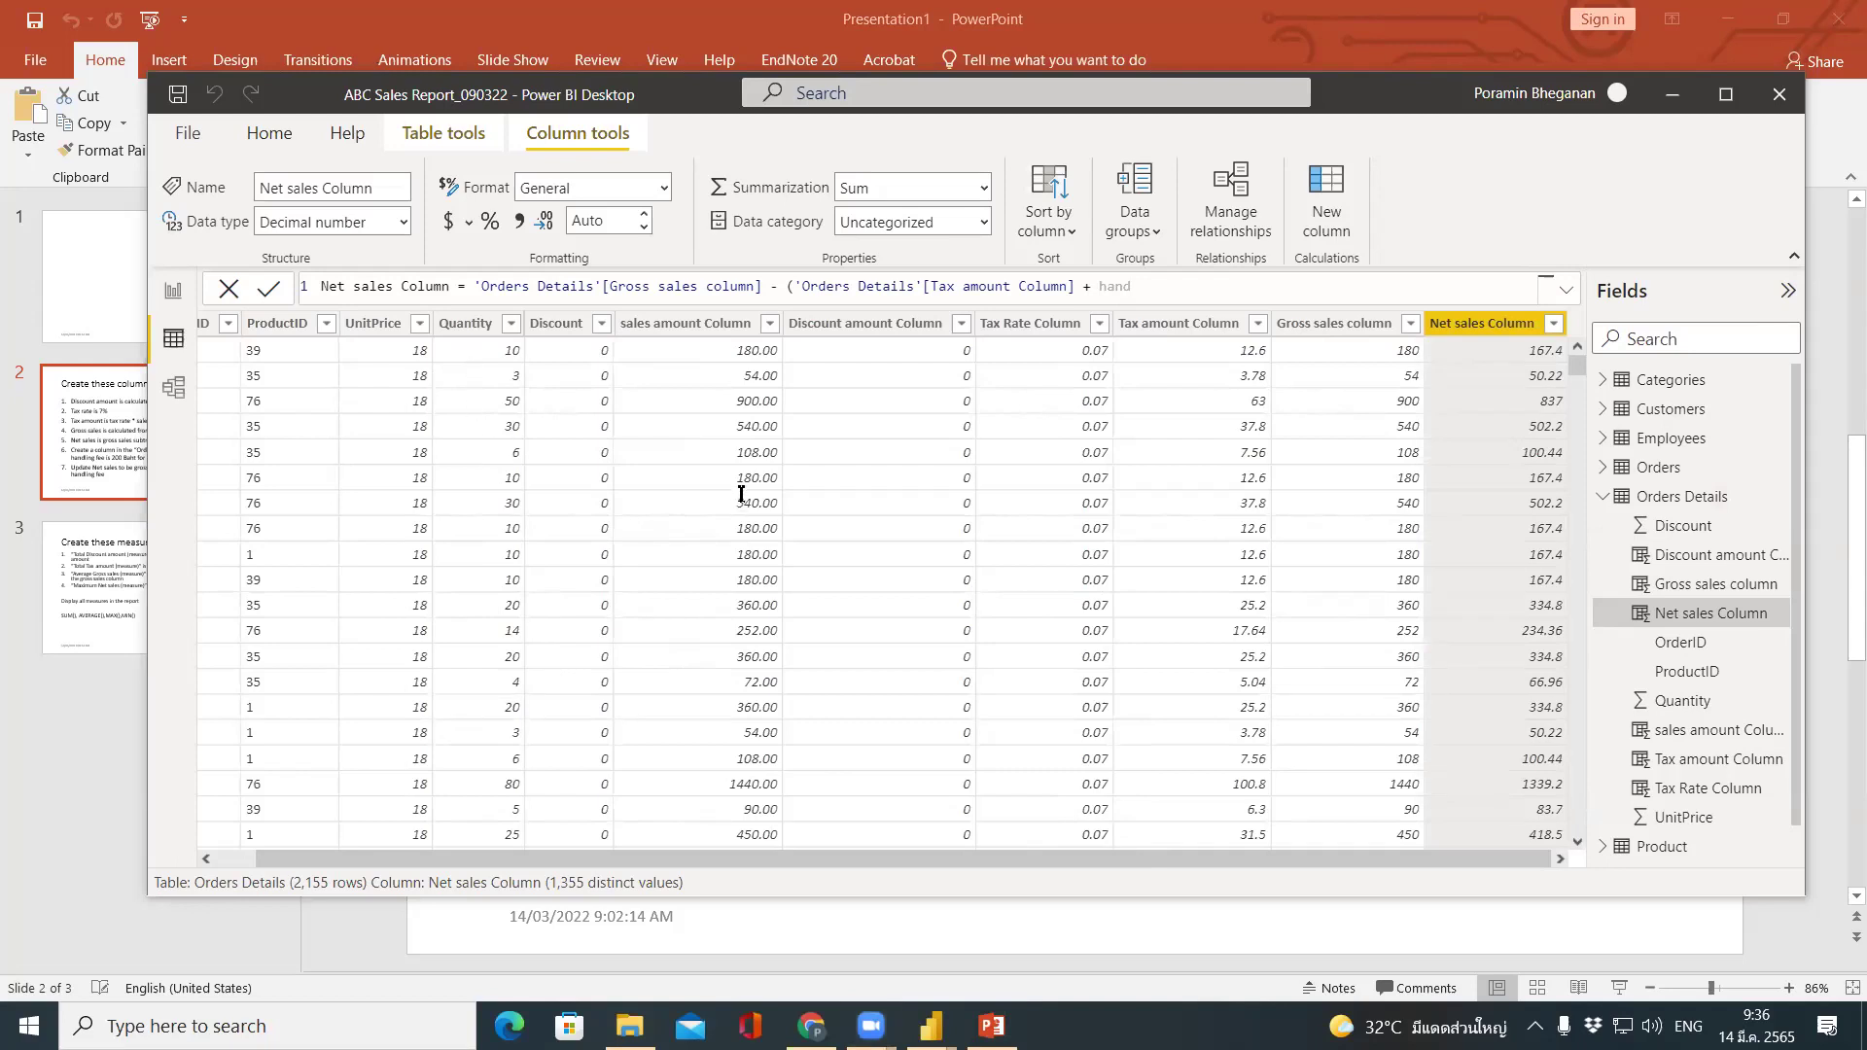
pyautogui.write('RELATE')
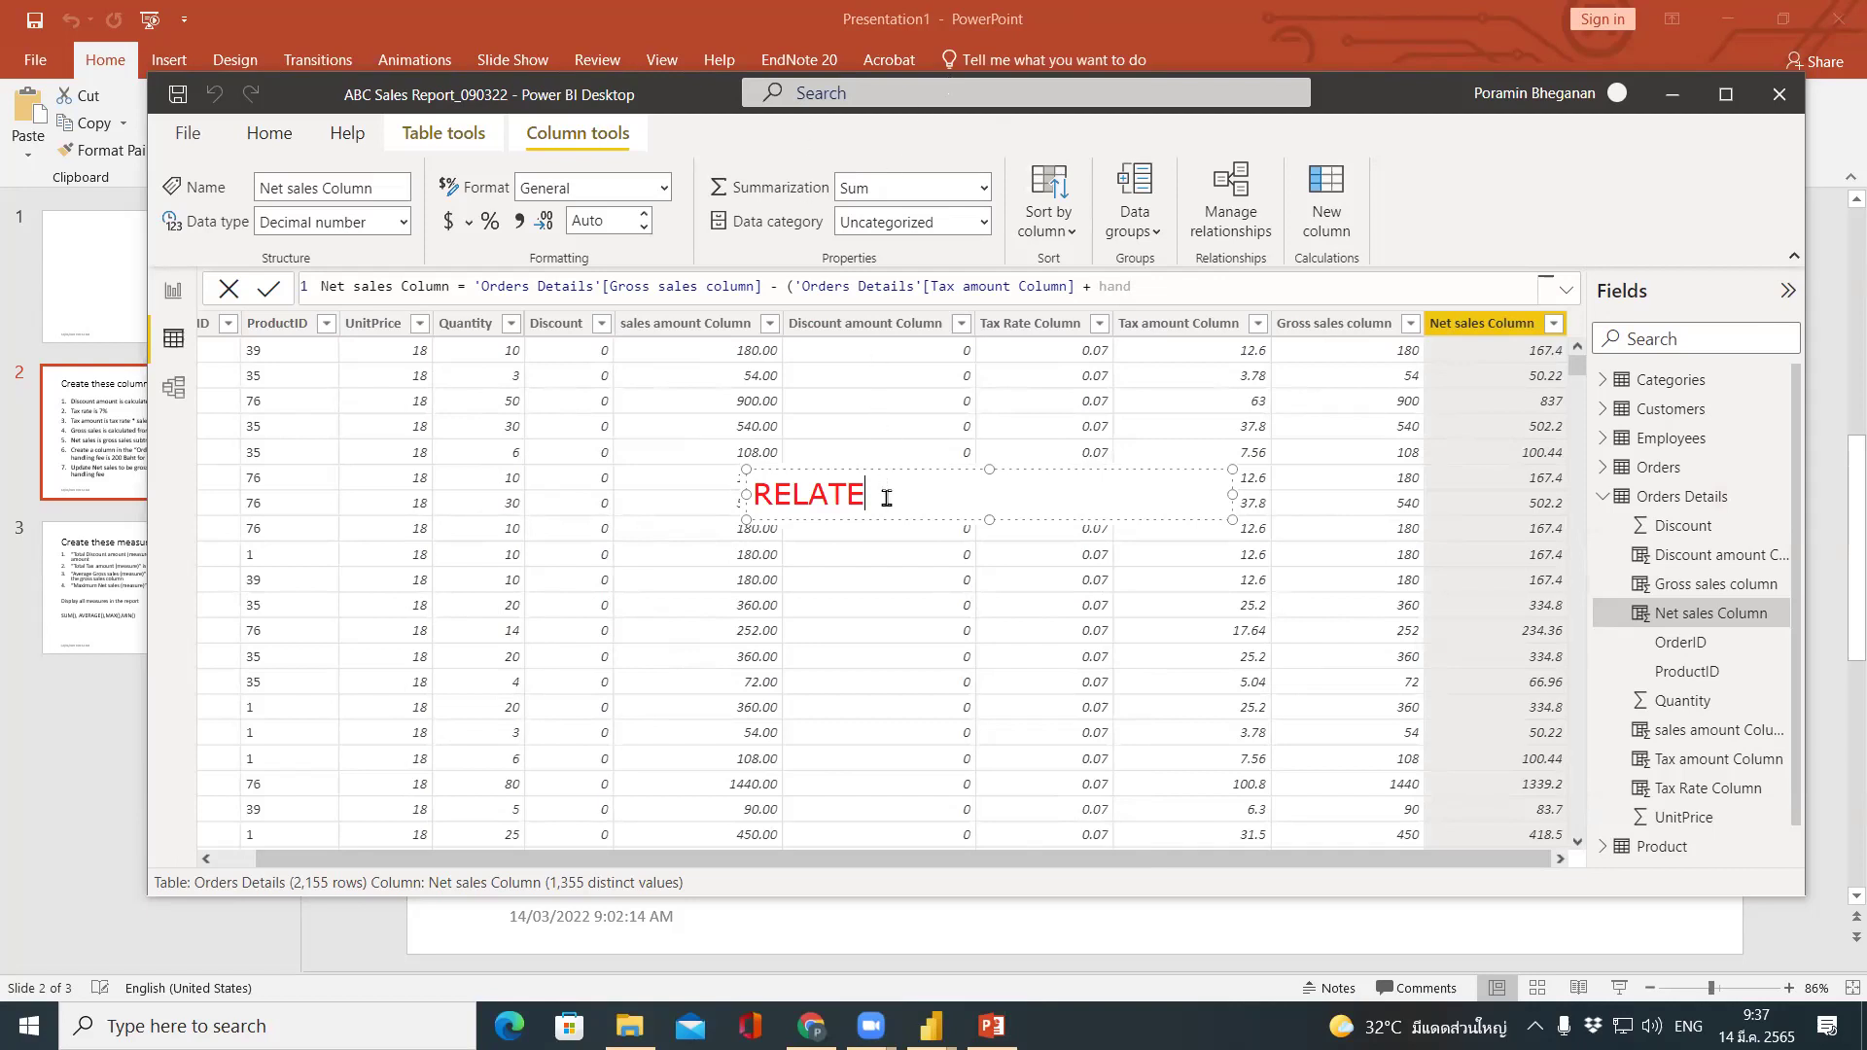
pyautogui.click(1099, 282)
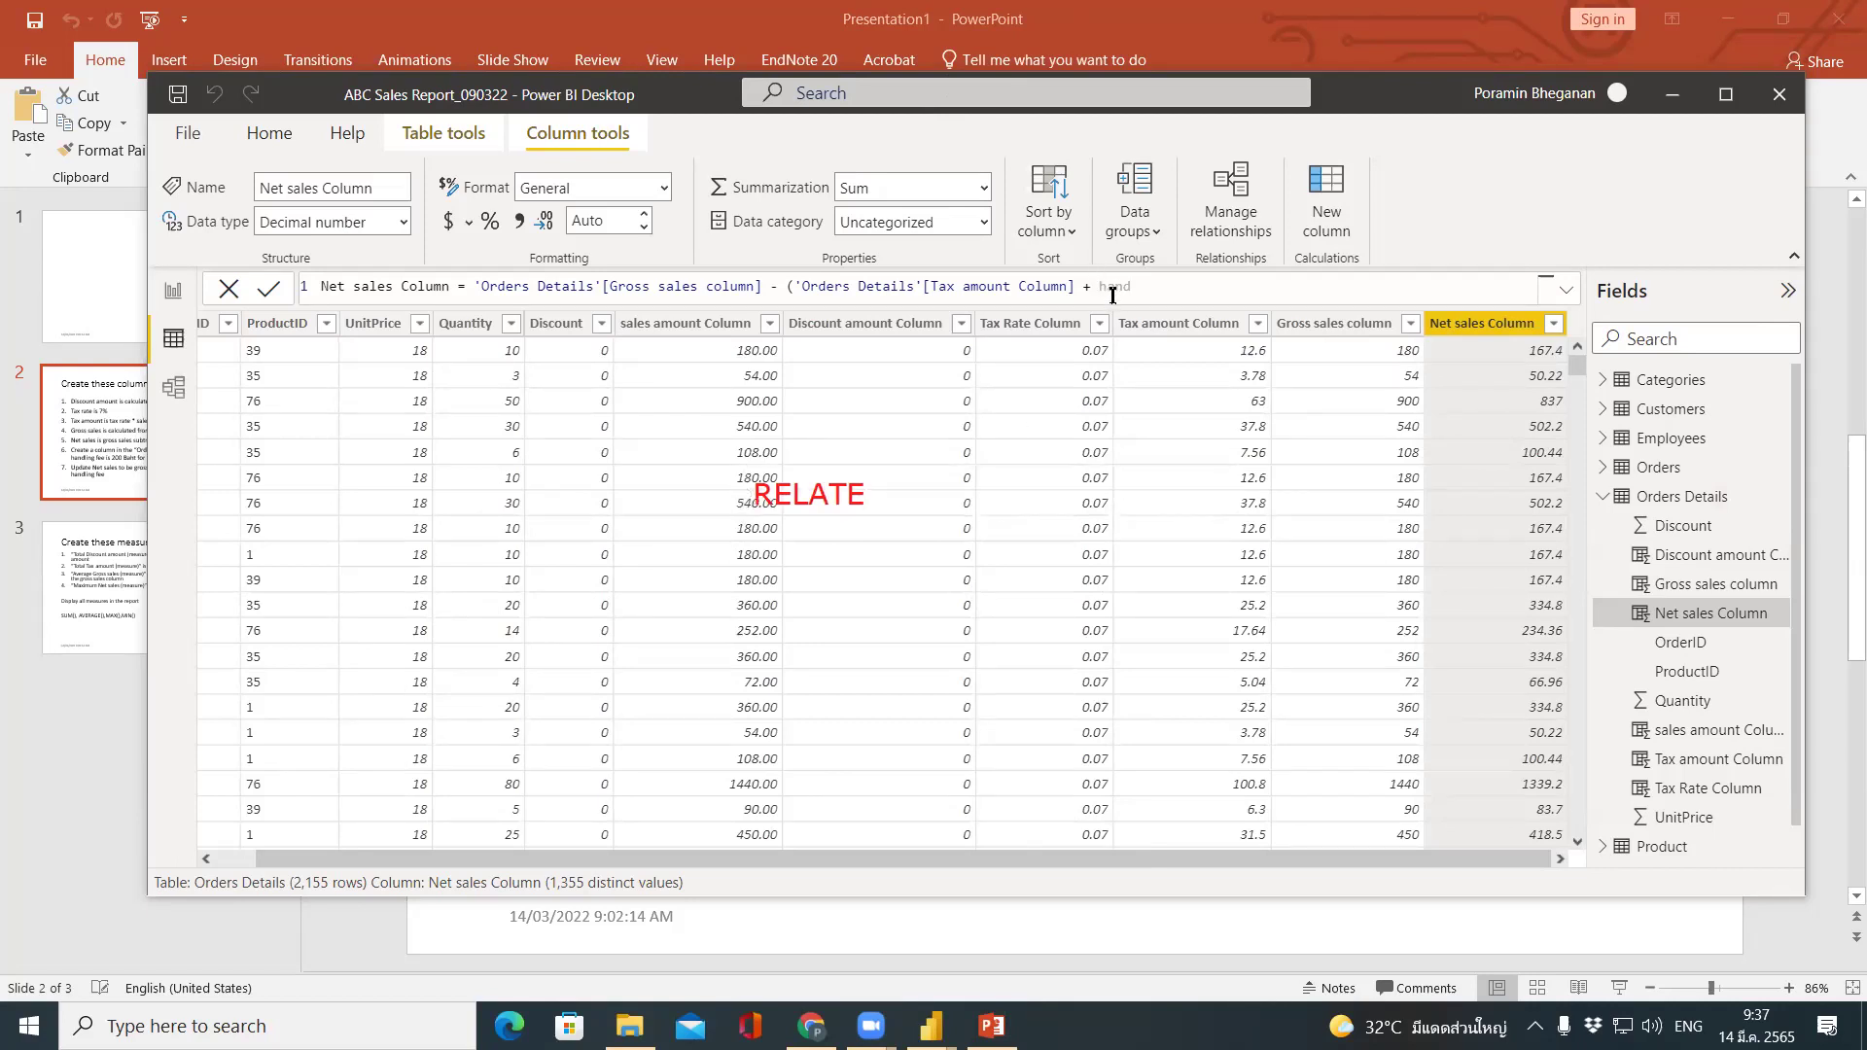
pyautogui.click(1113, 295)
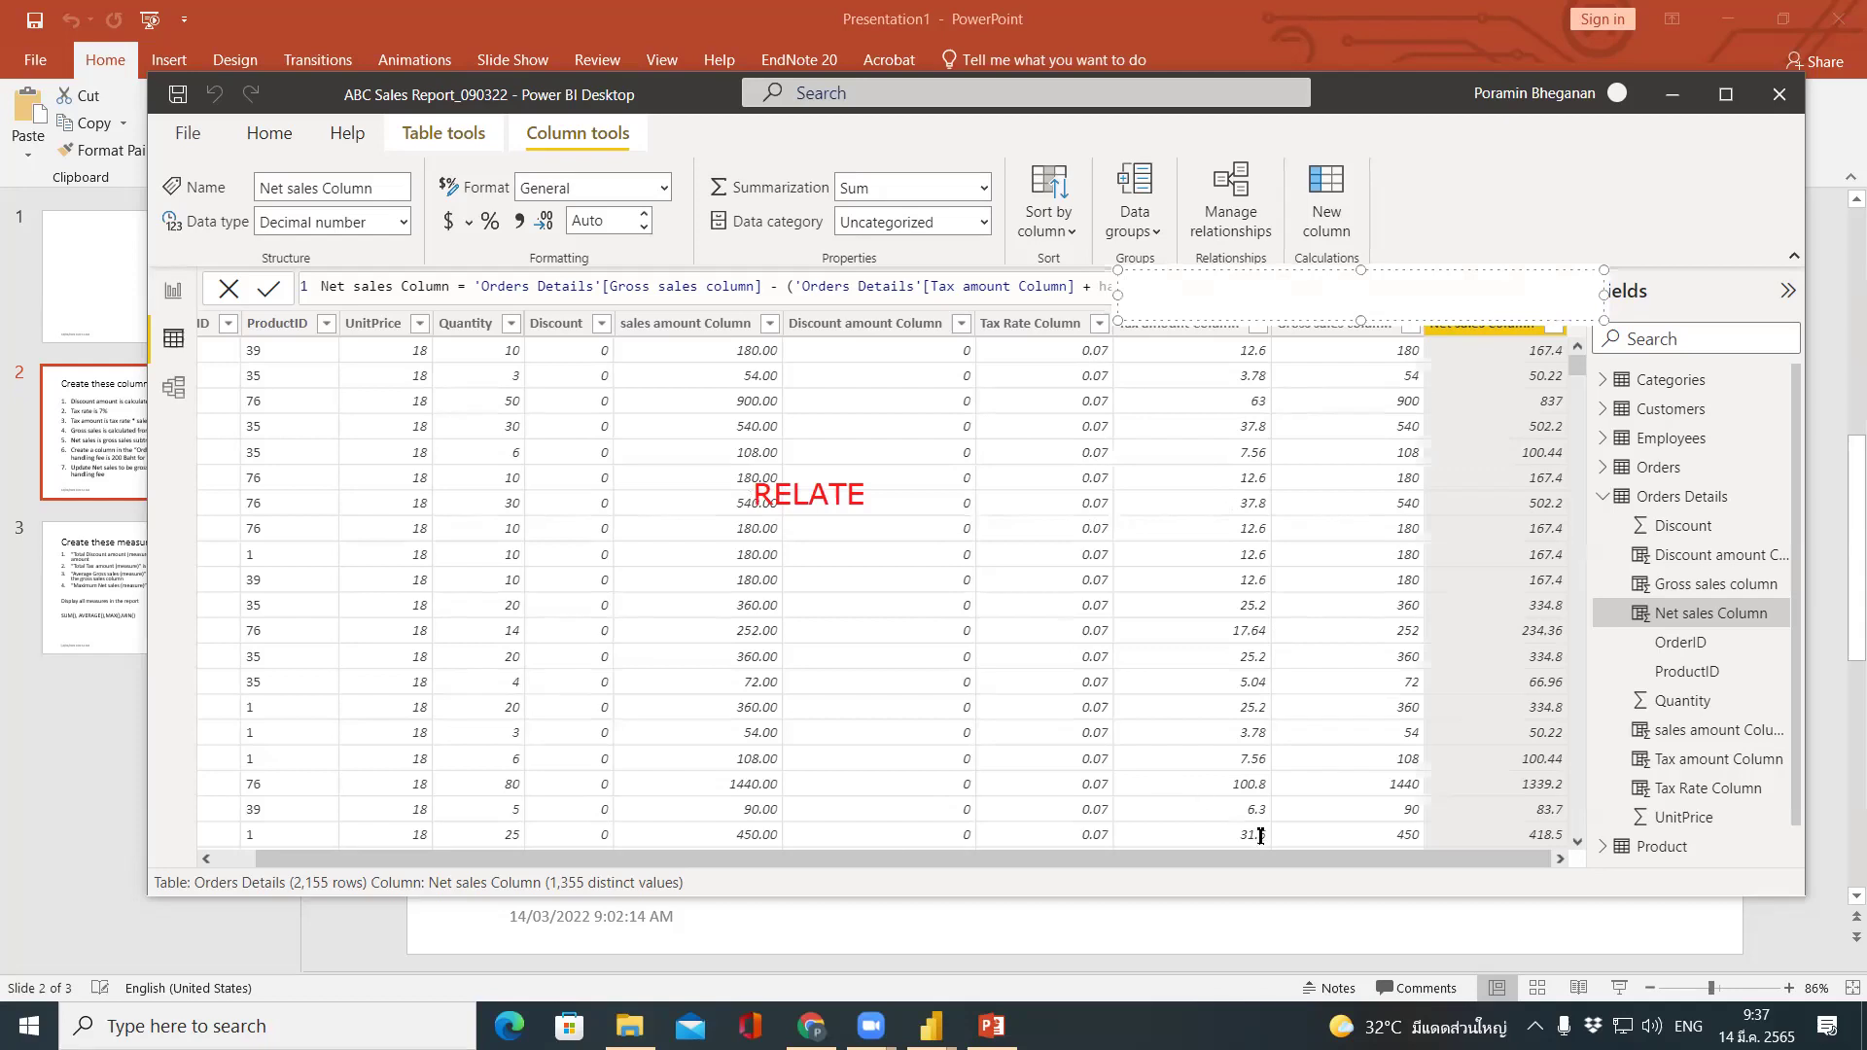
pyautogui.press('Escape')
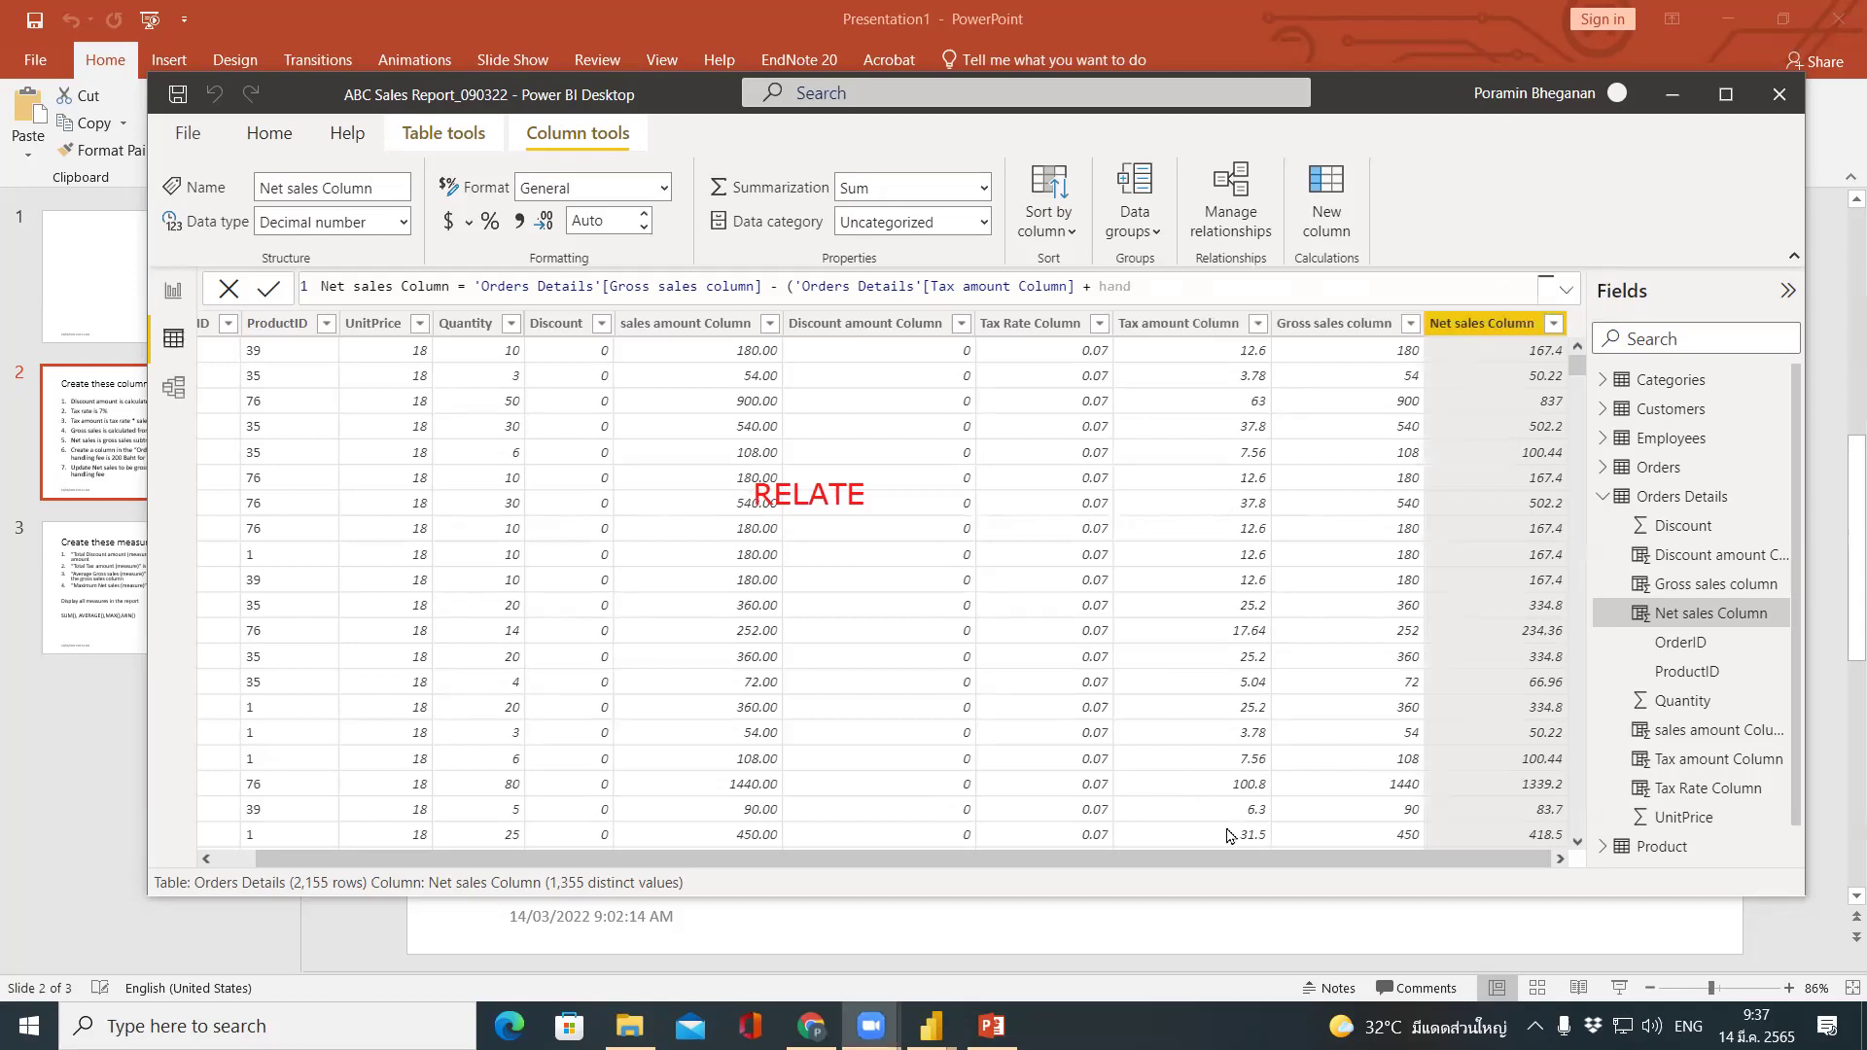
# Replace hand with RELATE at the end of the Net sales Column formula.
pyautogui.click(1106, 276)
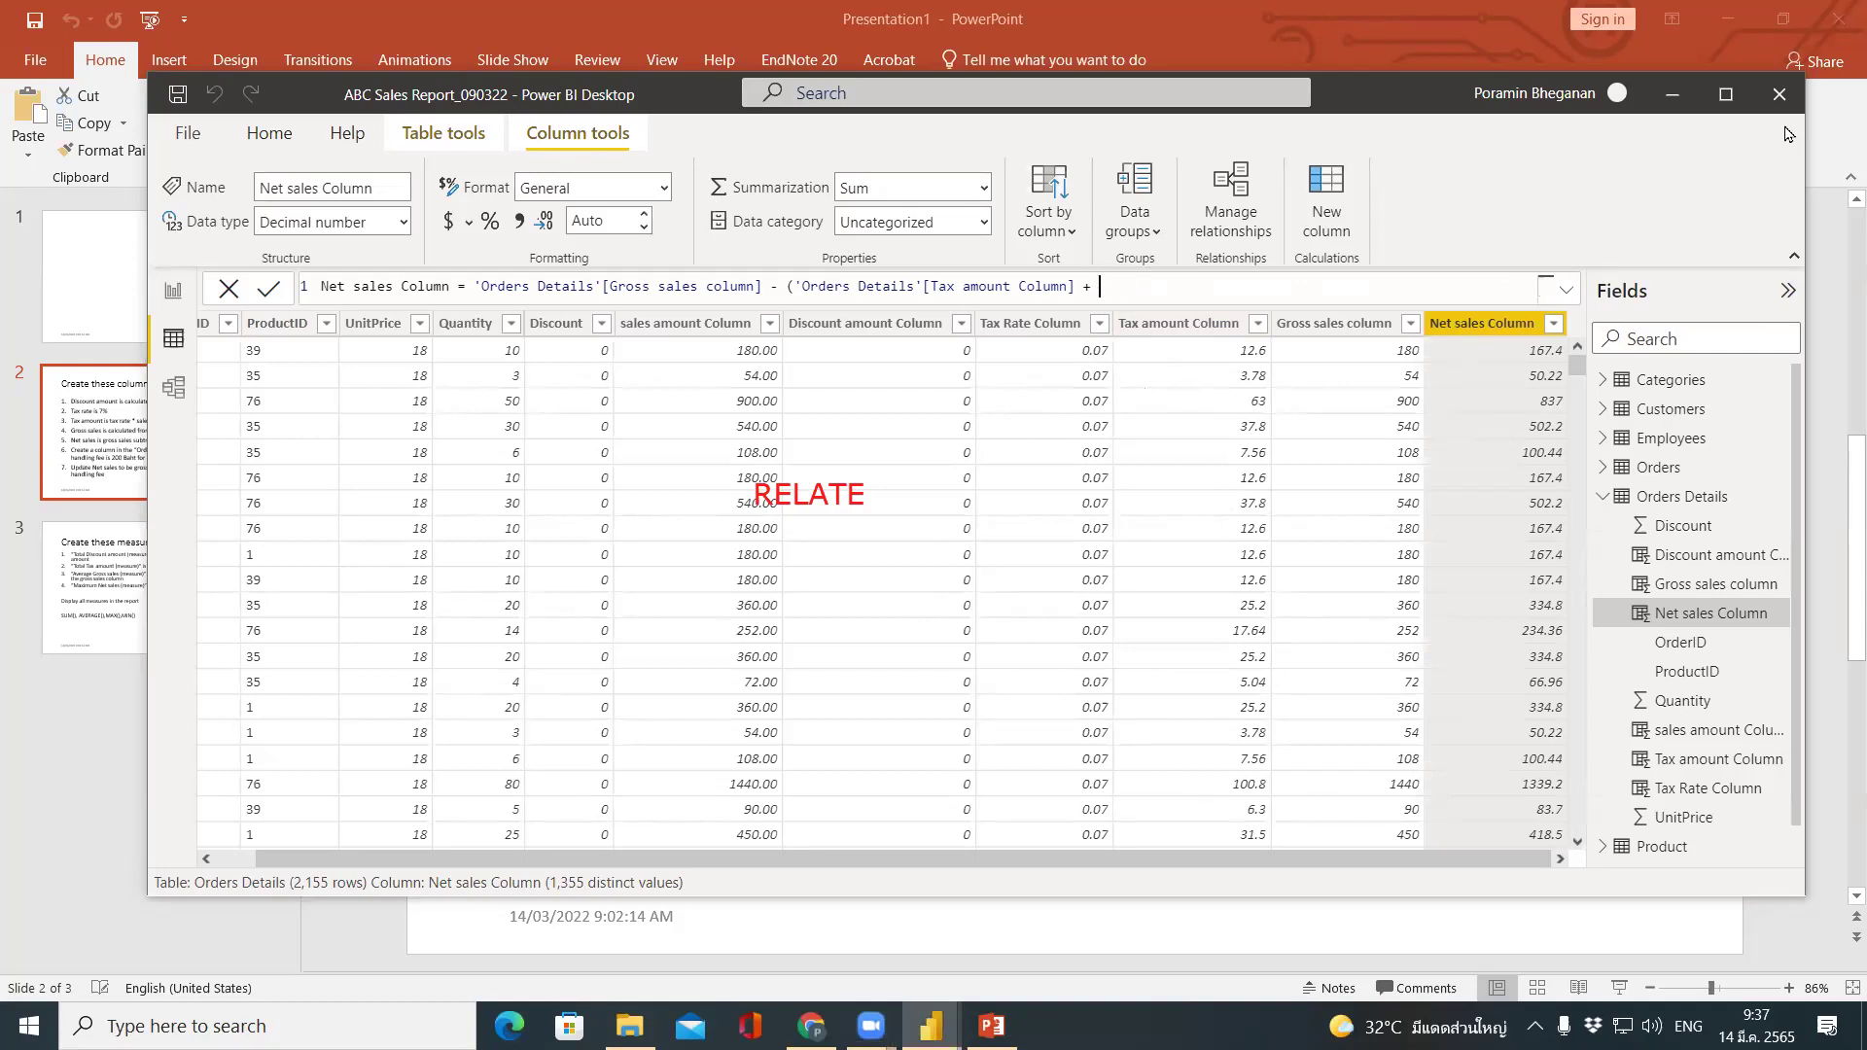
pyautogui.write('REL')
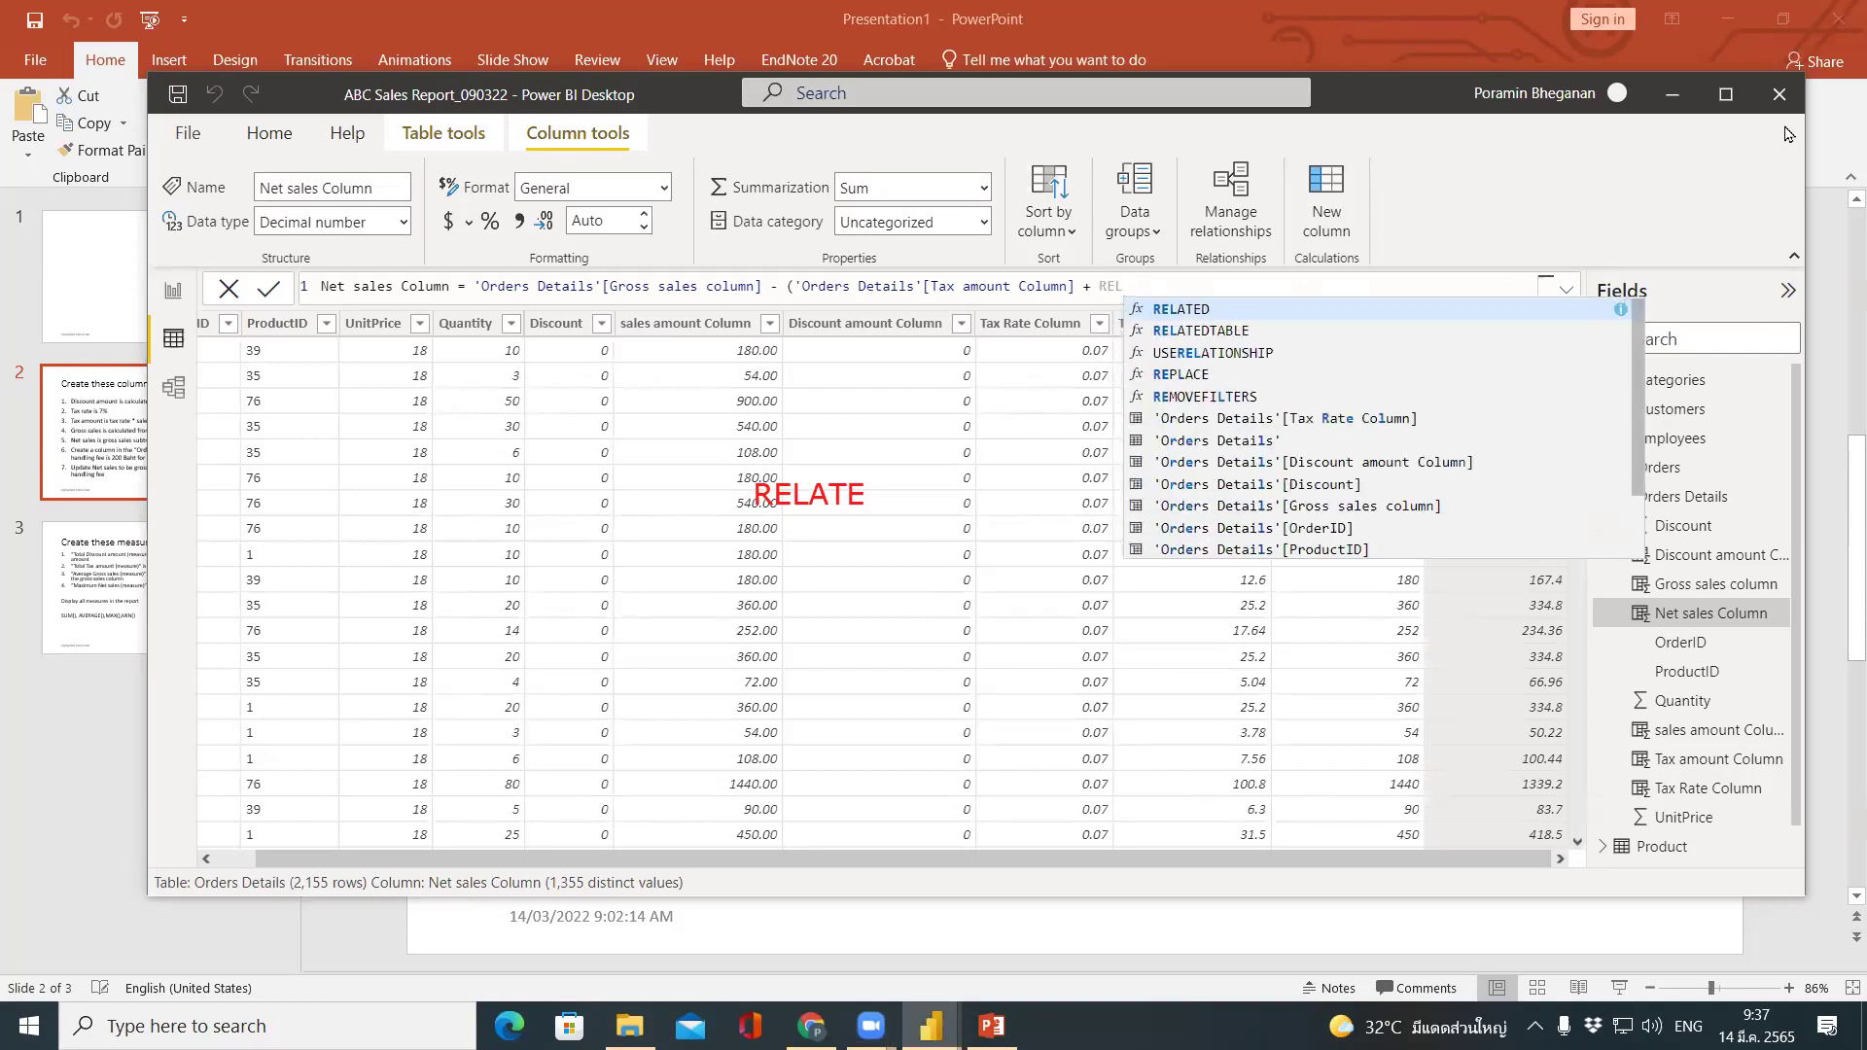
pyautogui.write('ATE')
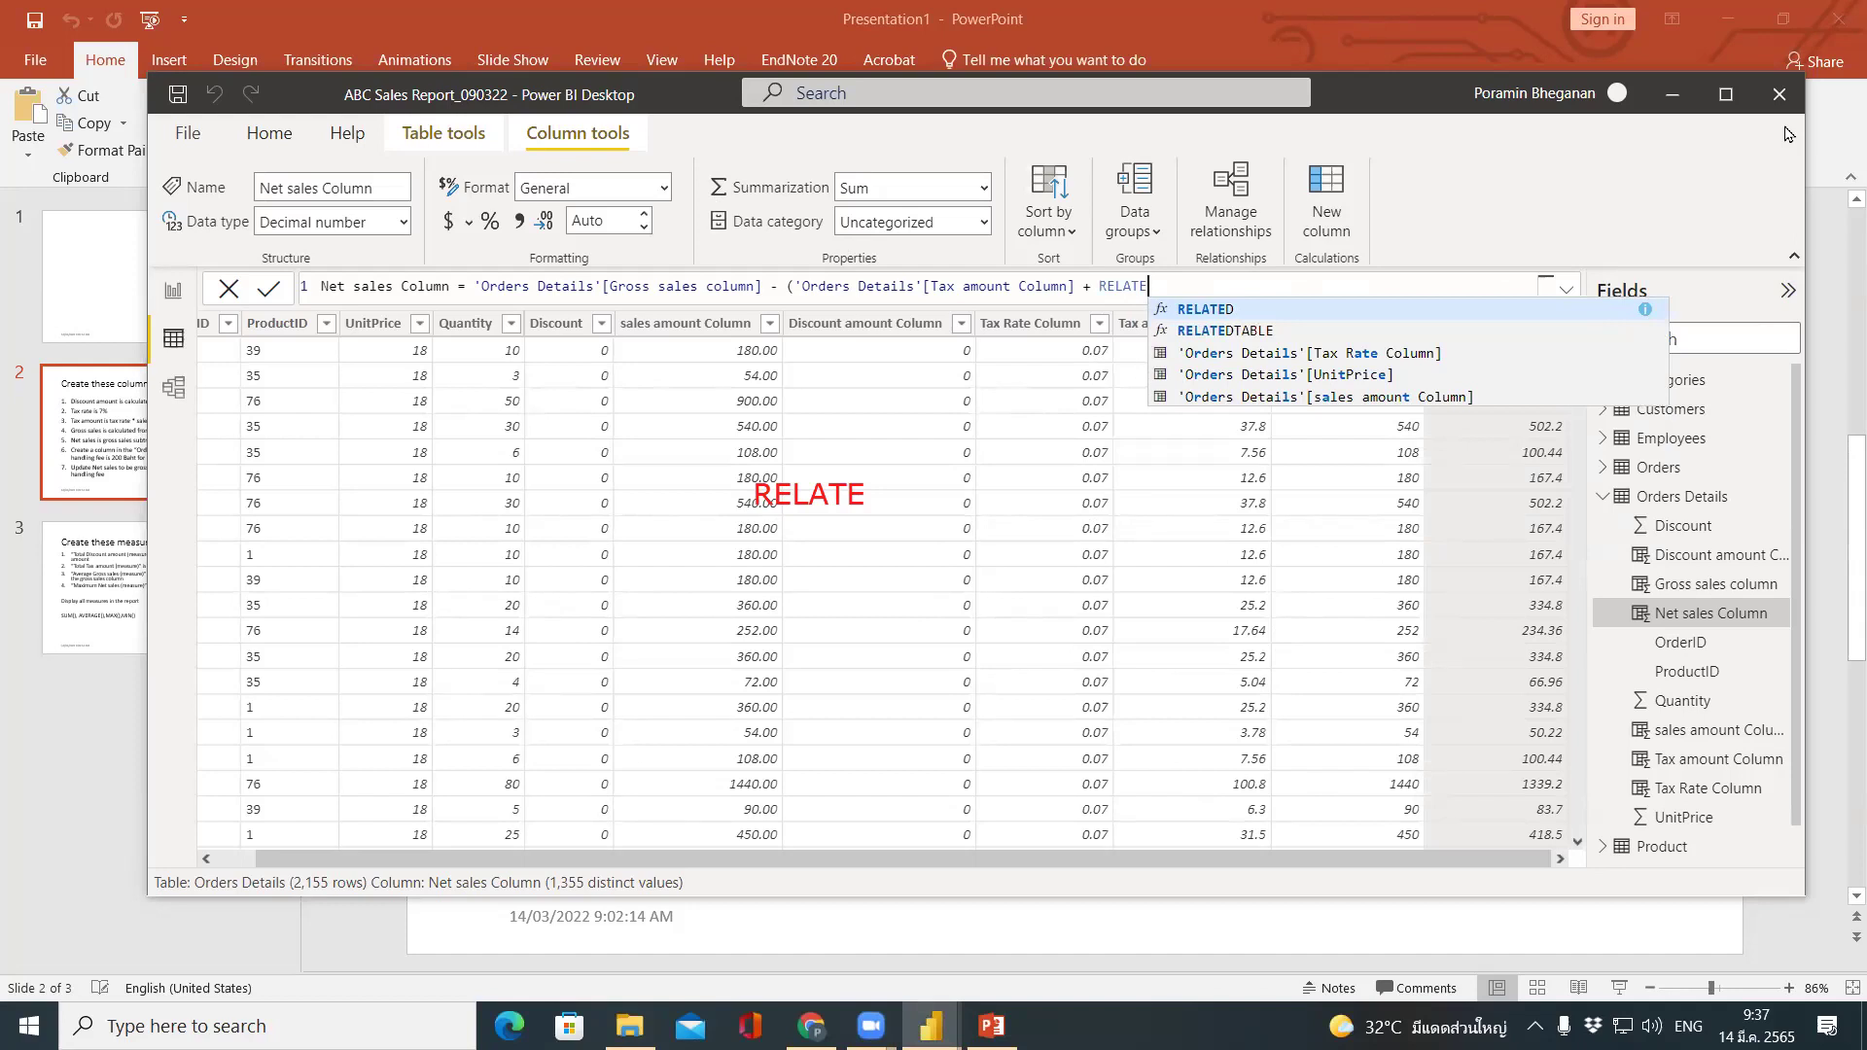
pyautogui.click(822, 748)
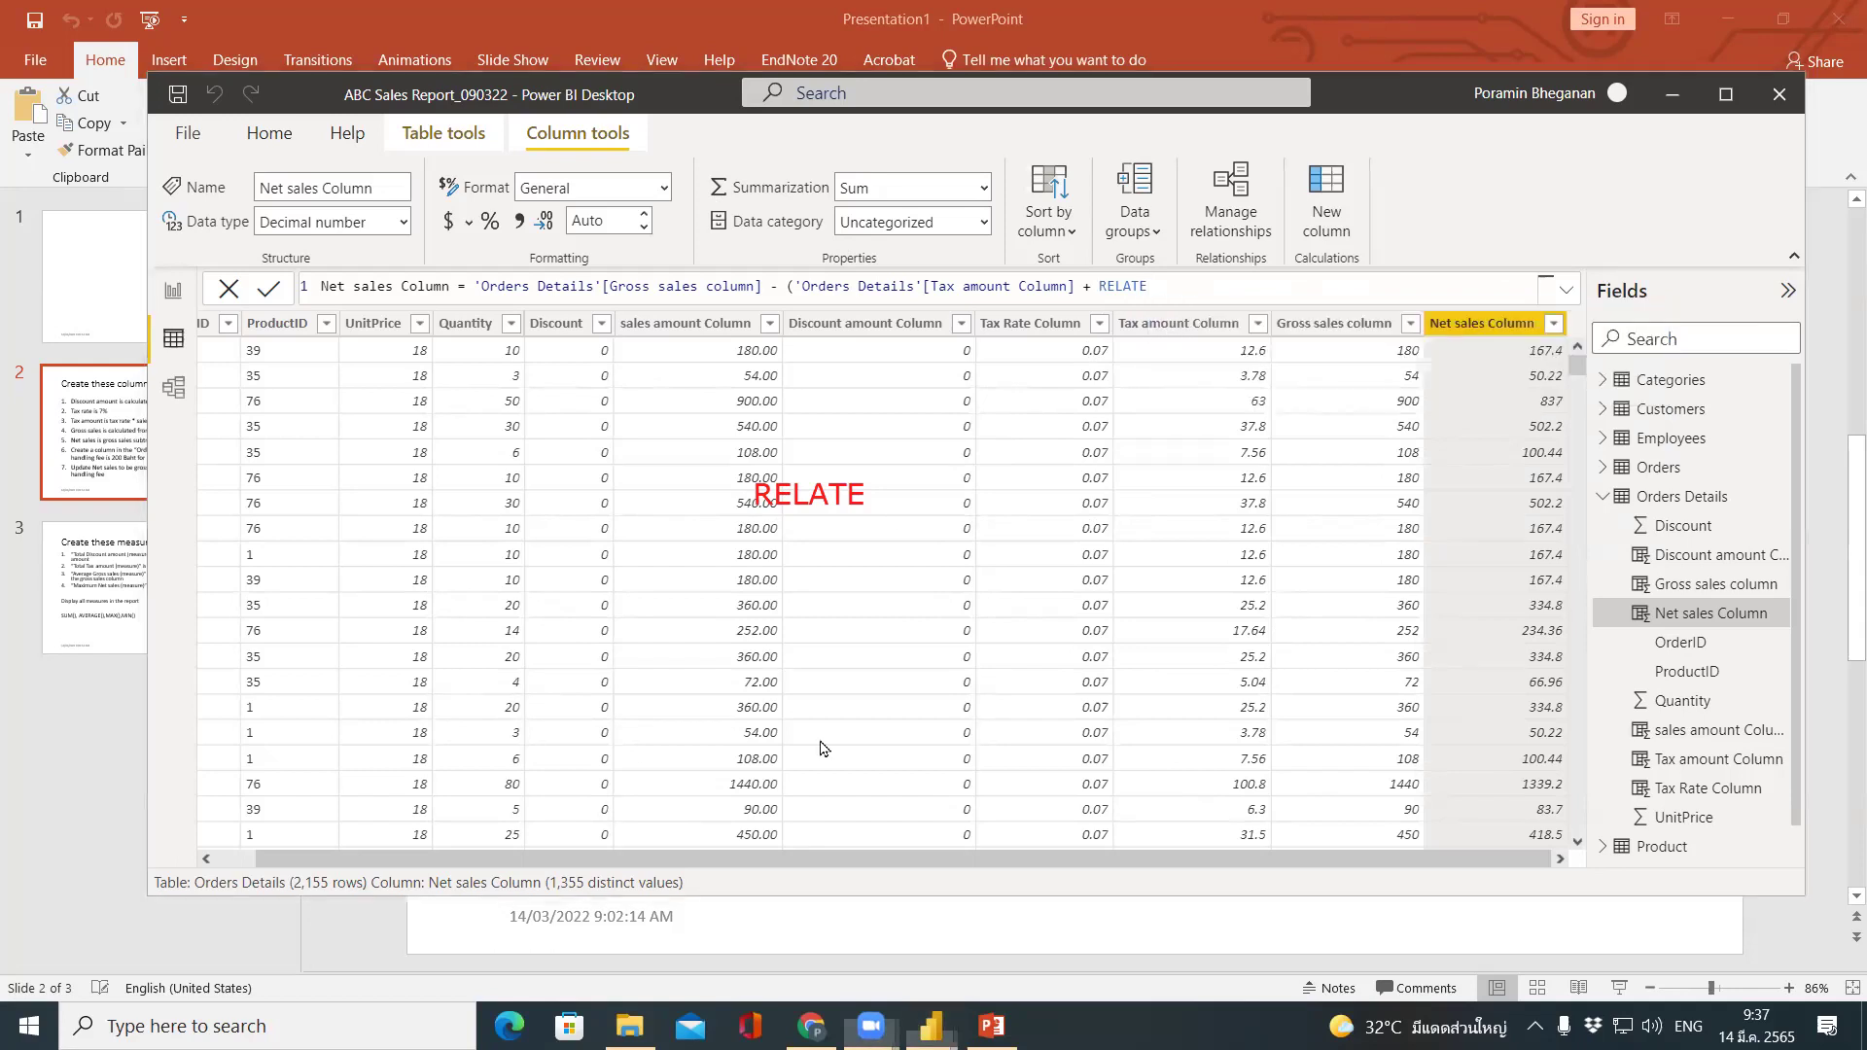
pyautogui.click(858, 477)
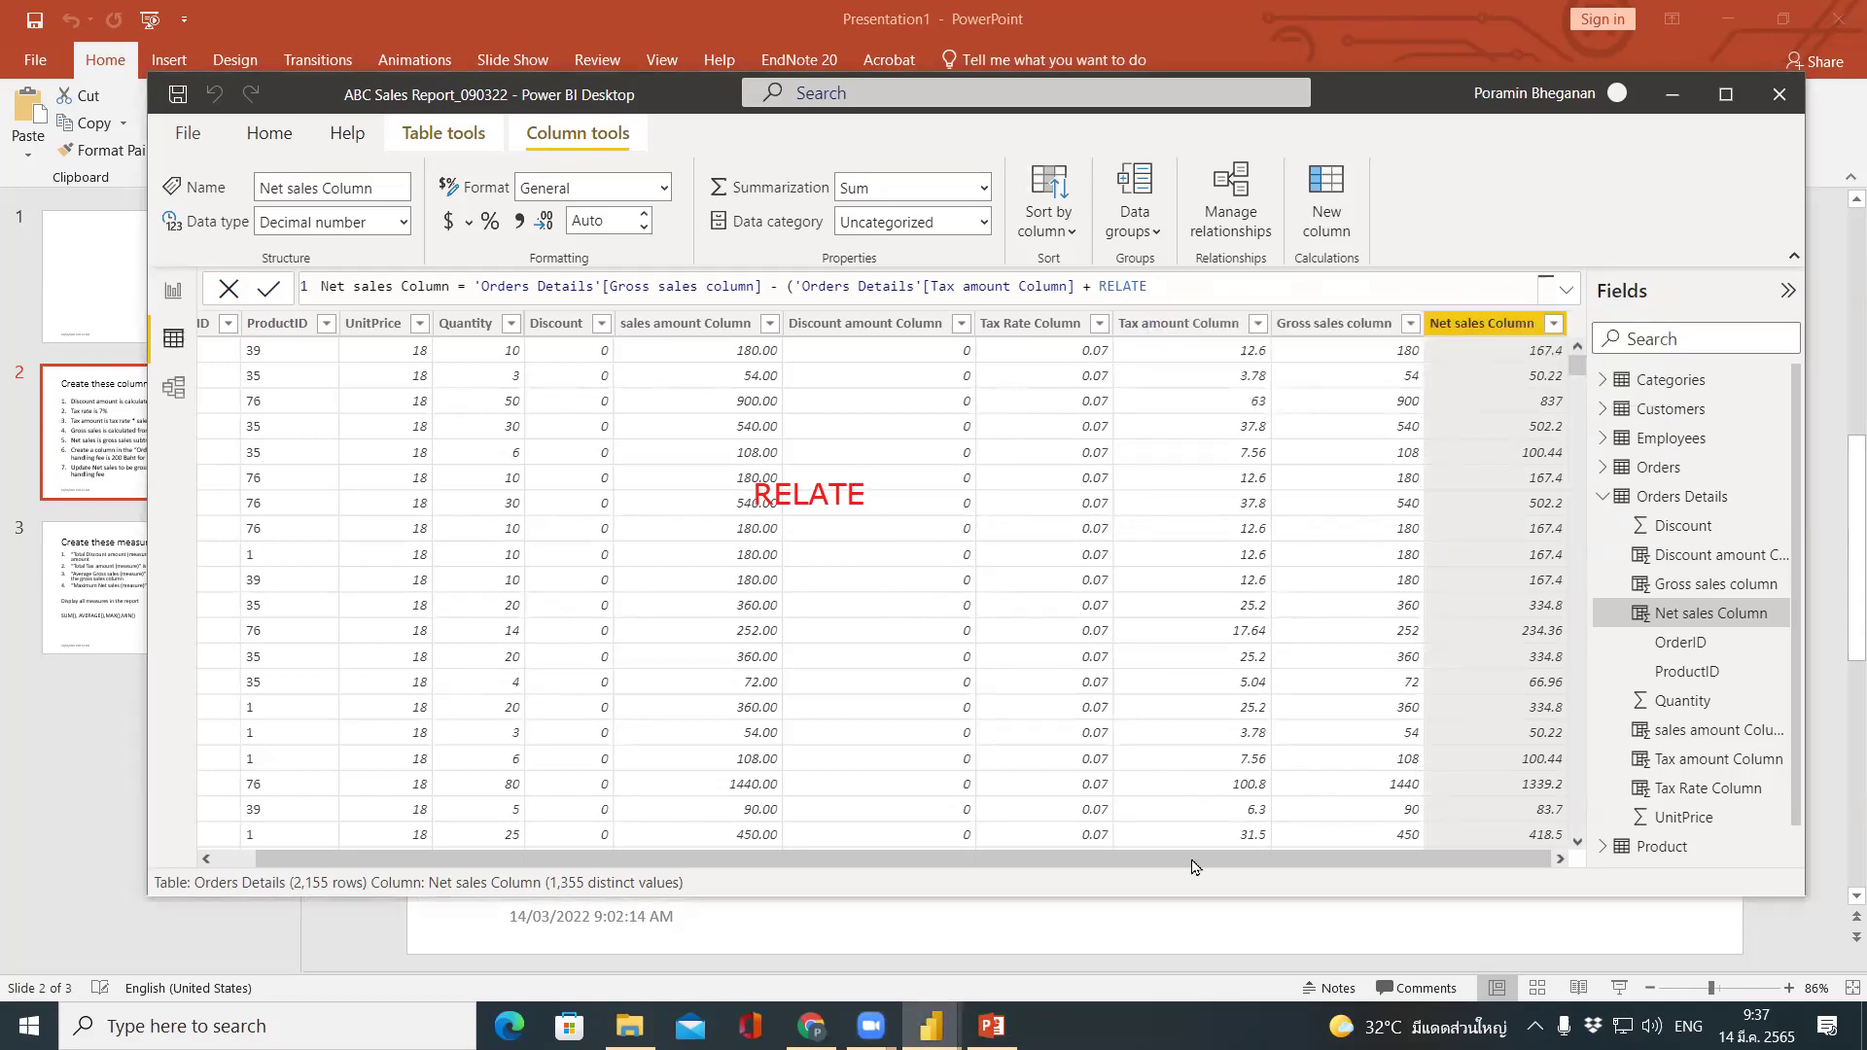
pyautogui.click(856, 481)
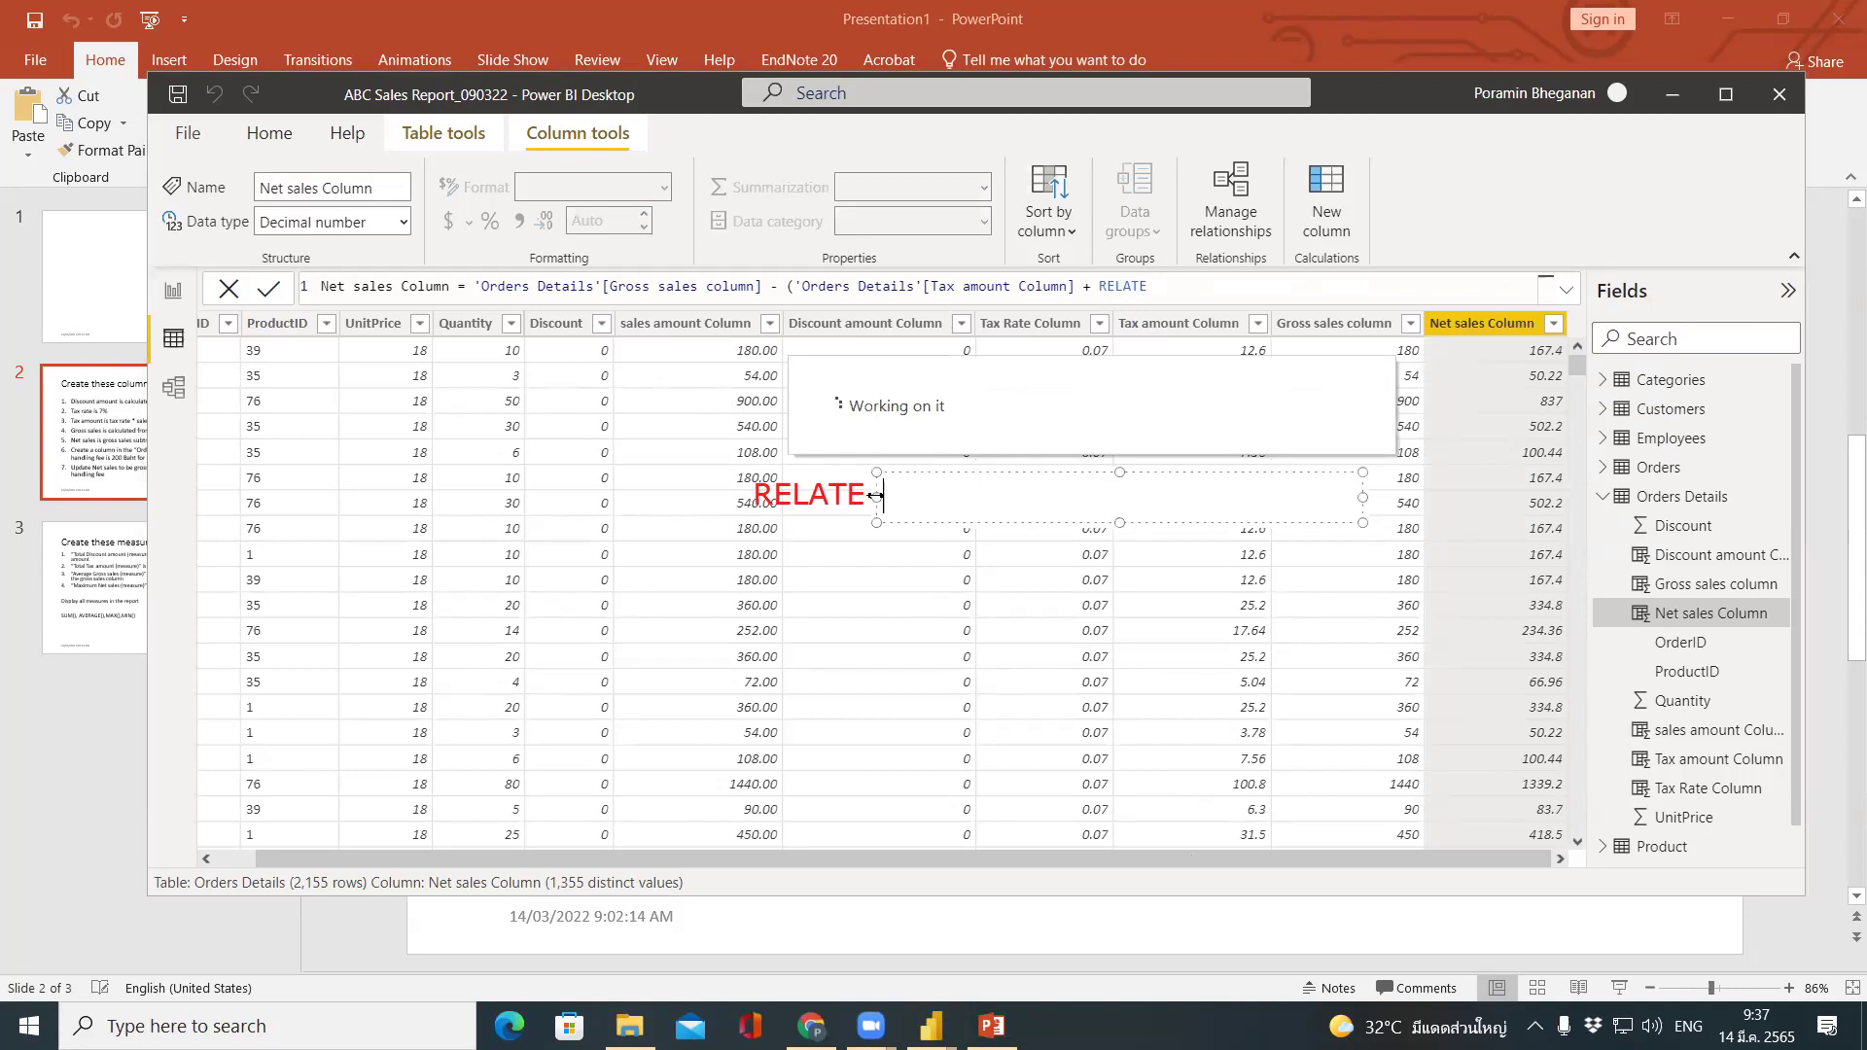
pyautogui.click(865, 490)
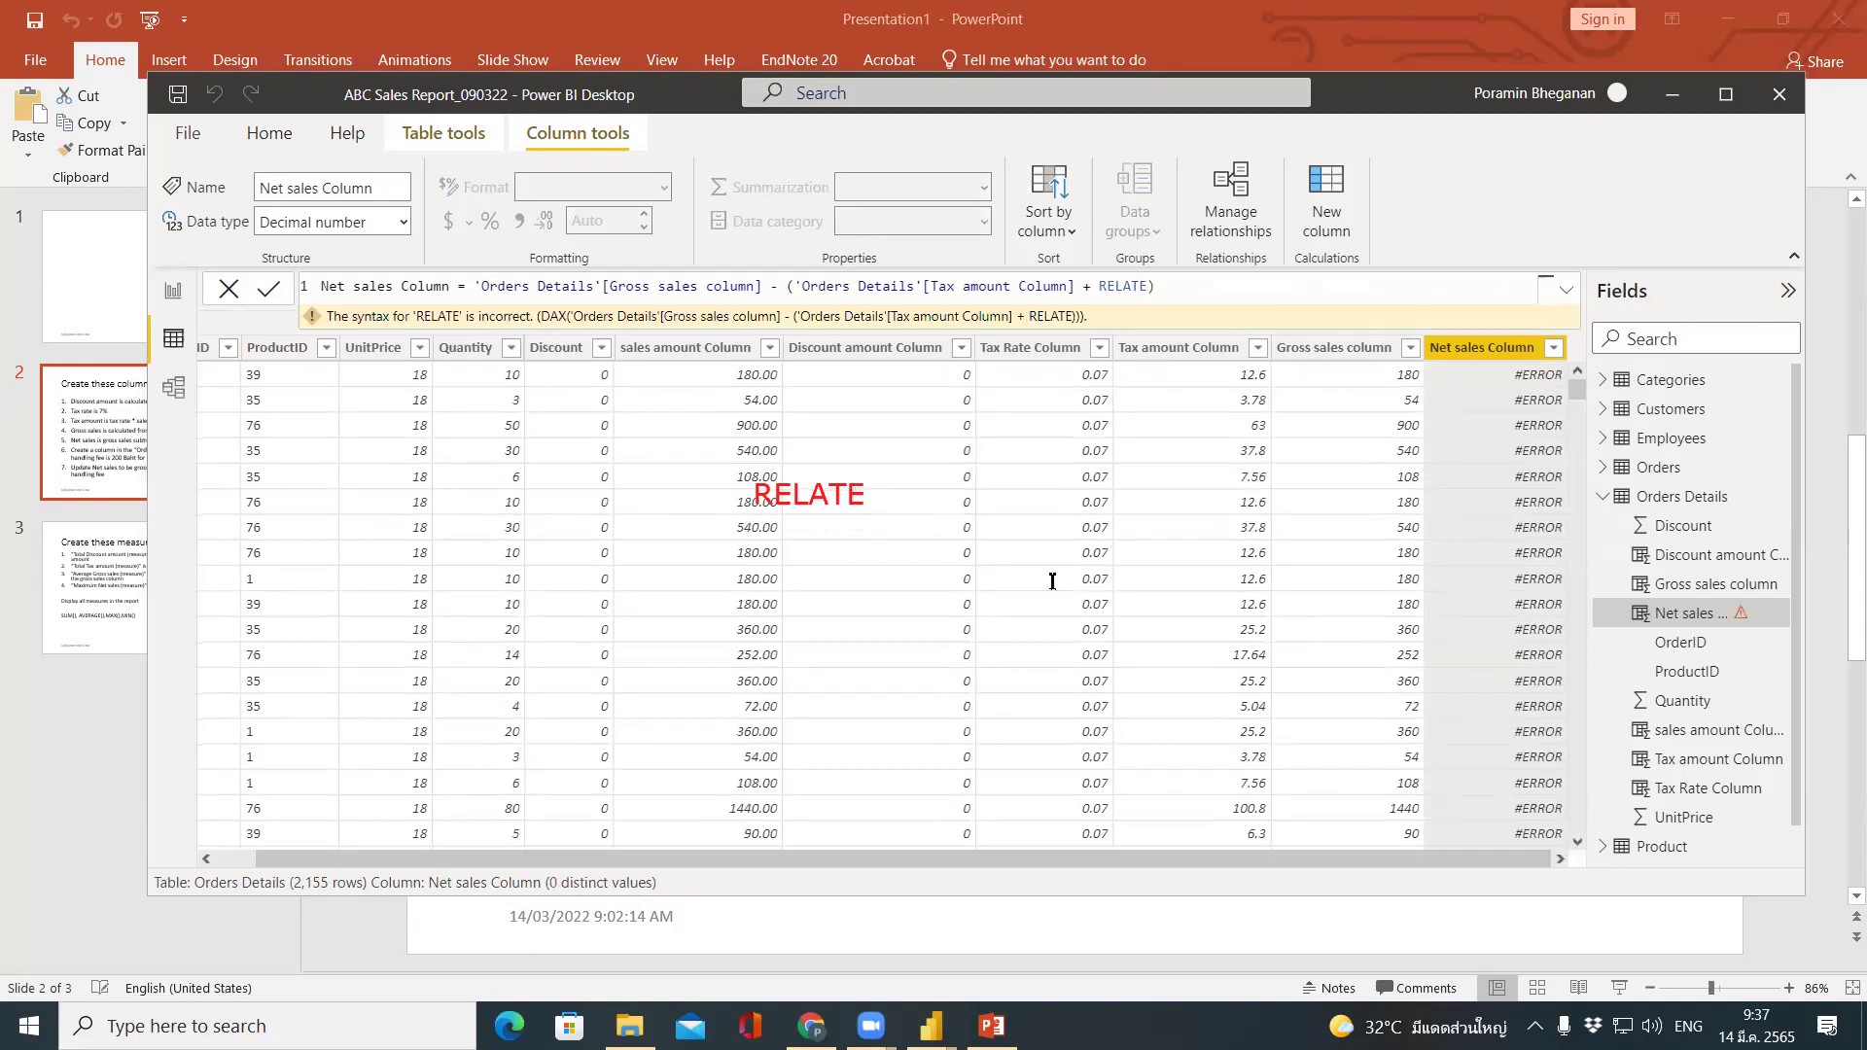
pyautogui.write('D')
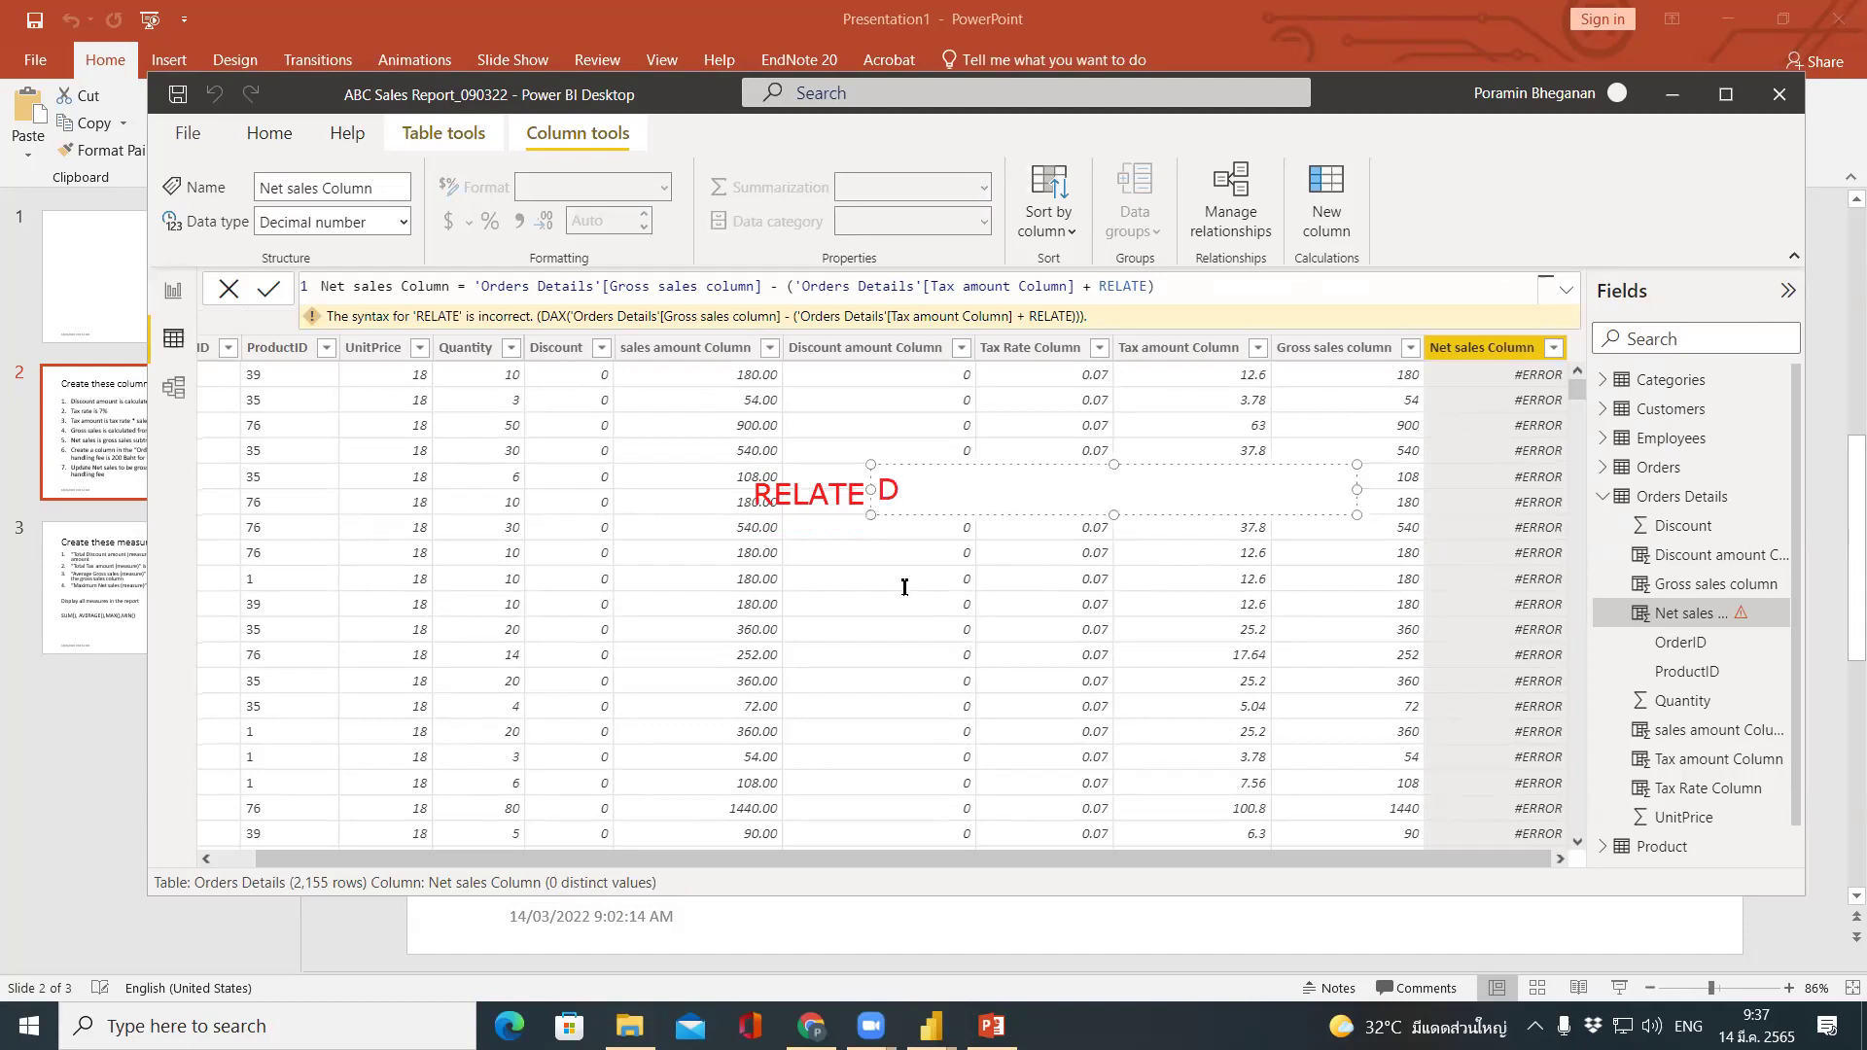
pyautogui.press('Escape')
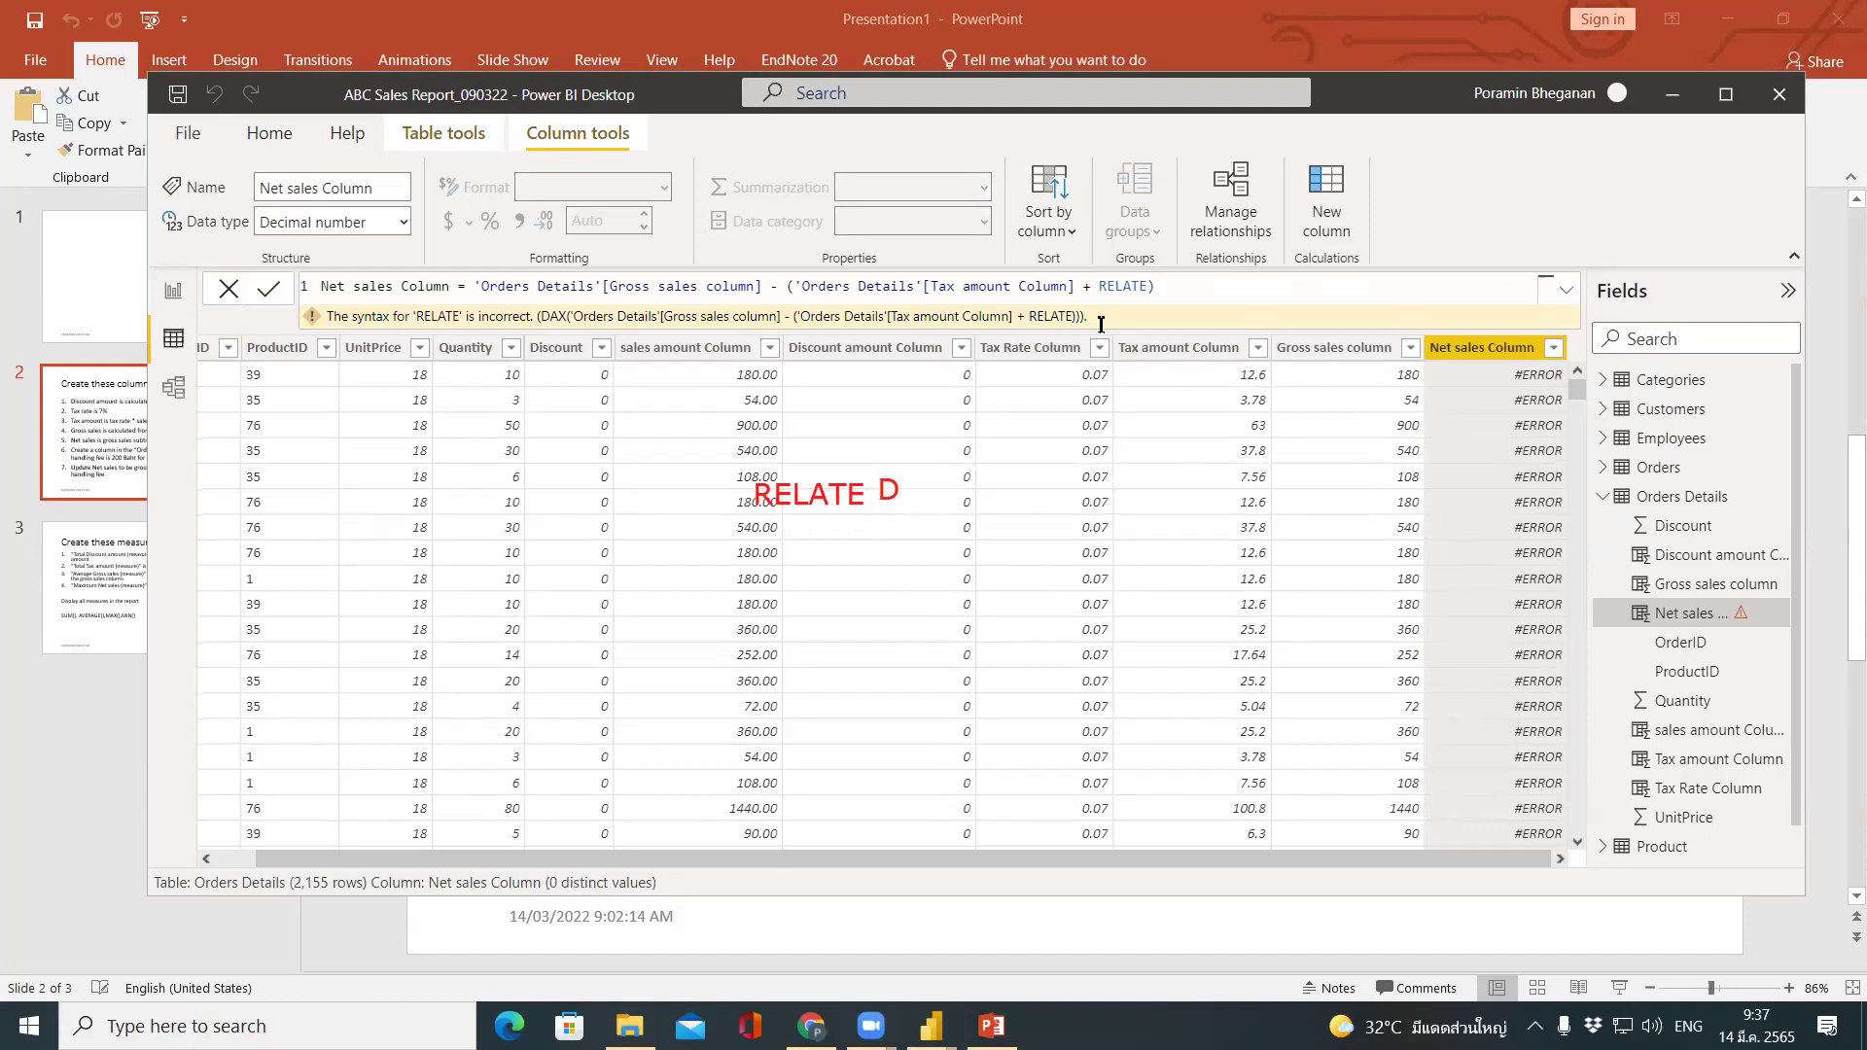
pyautogui.click(1185, 289)
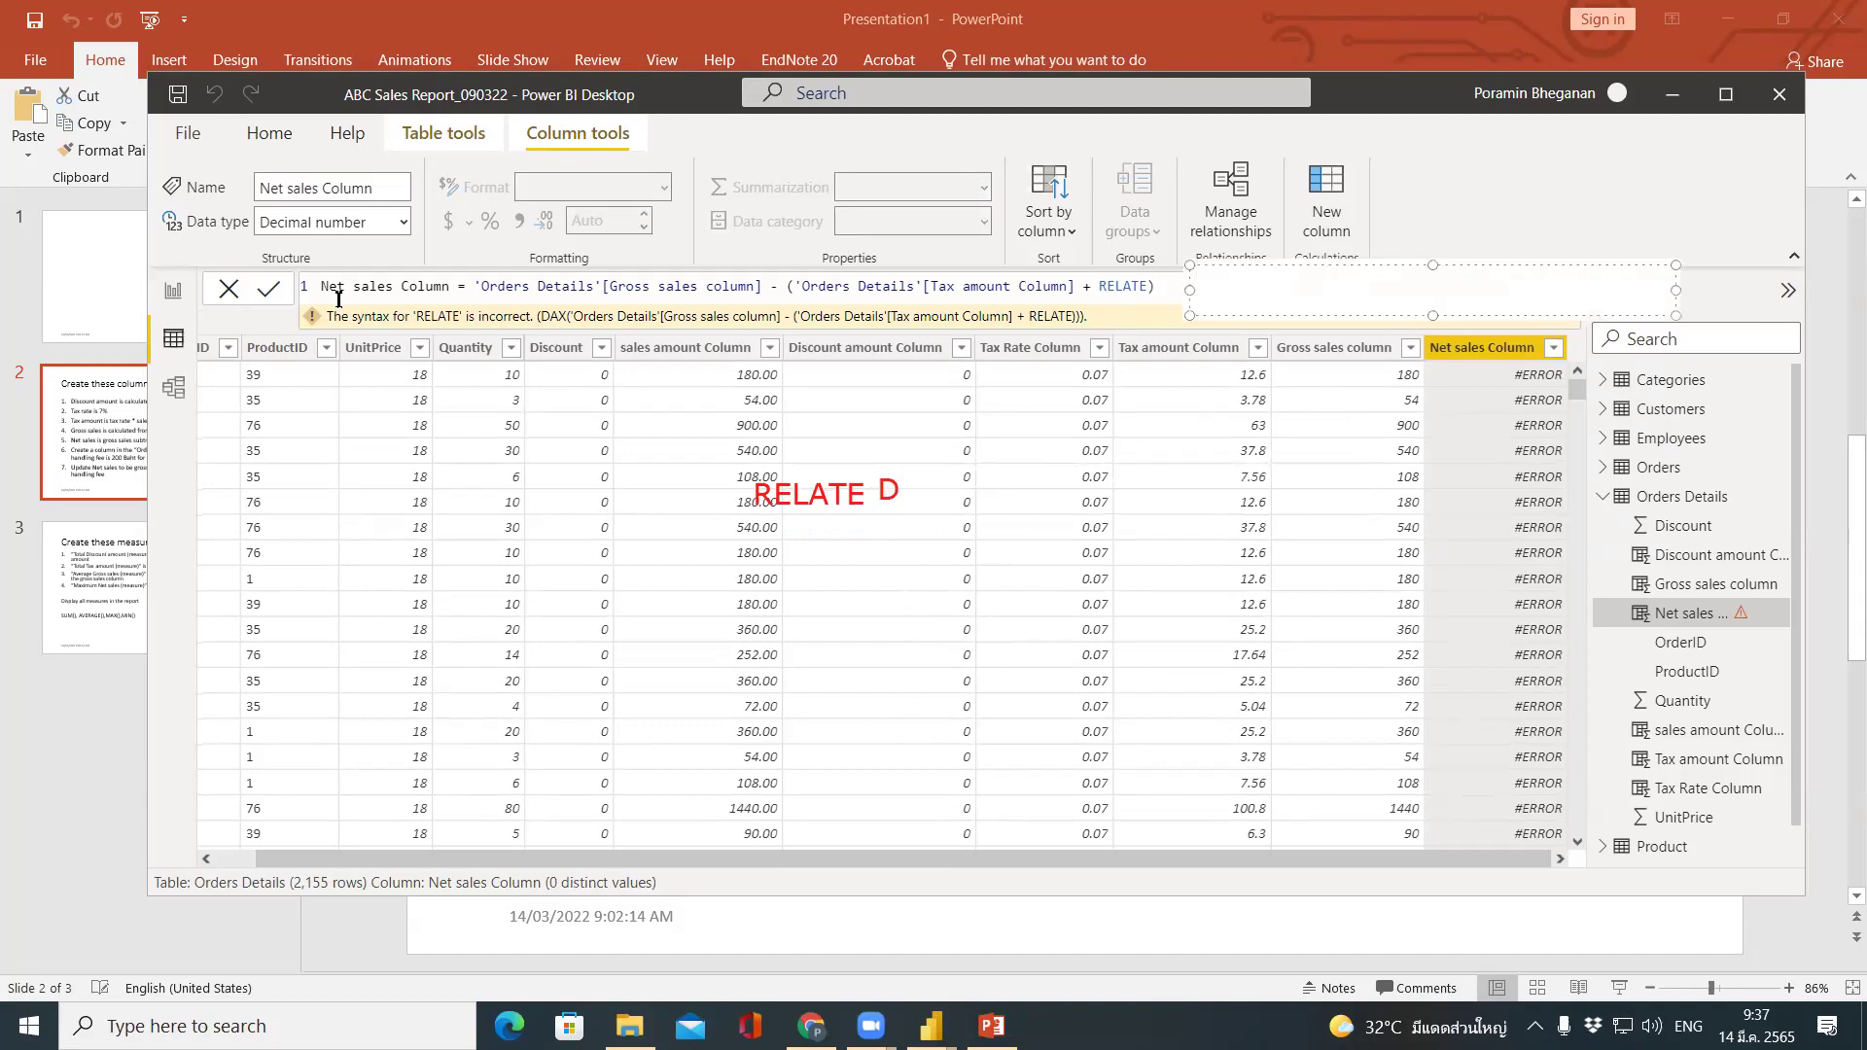
pyautogui.press('Escape')
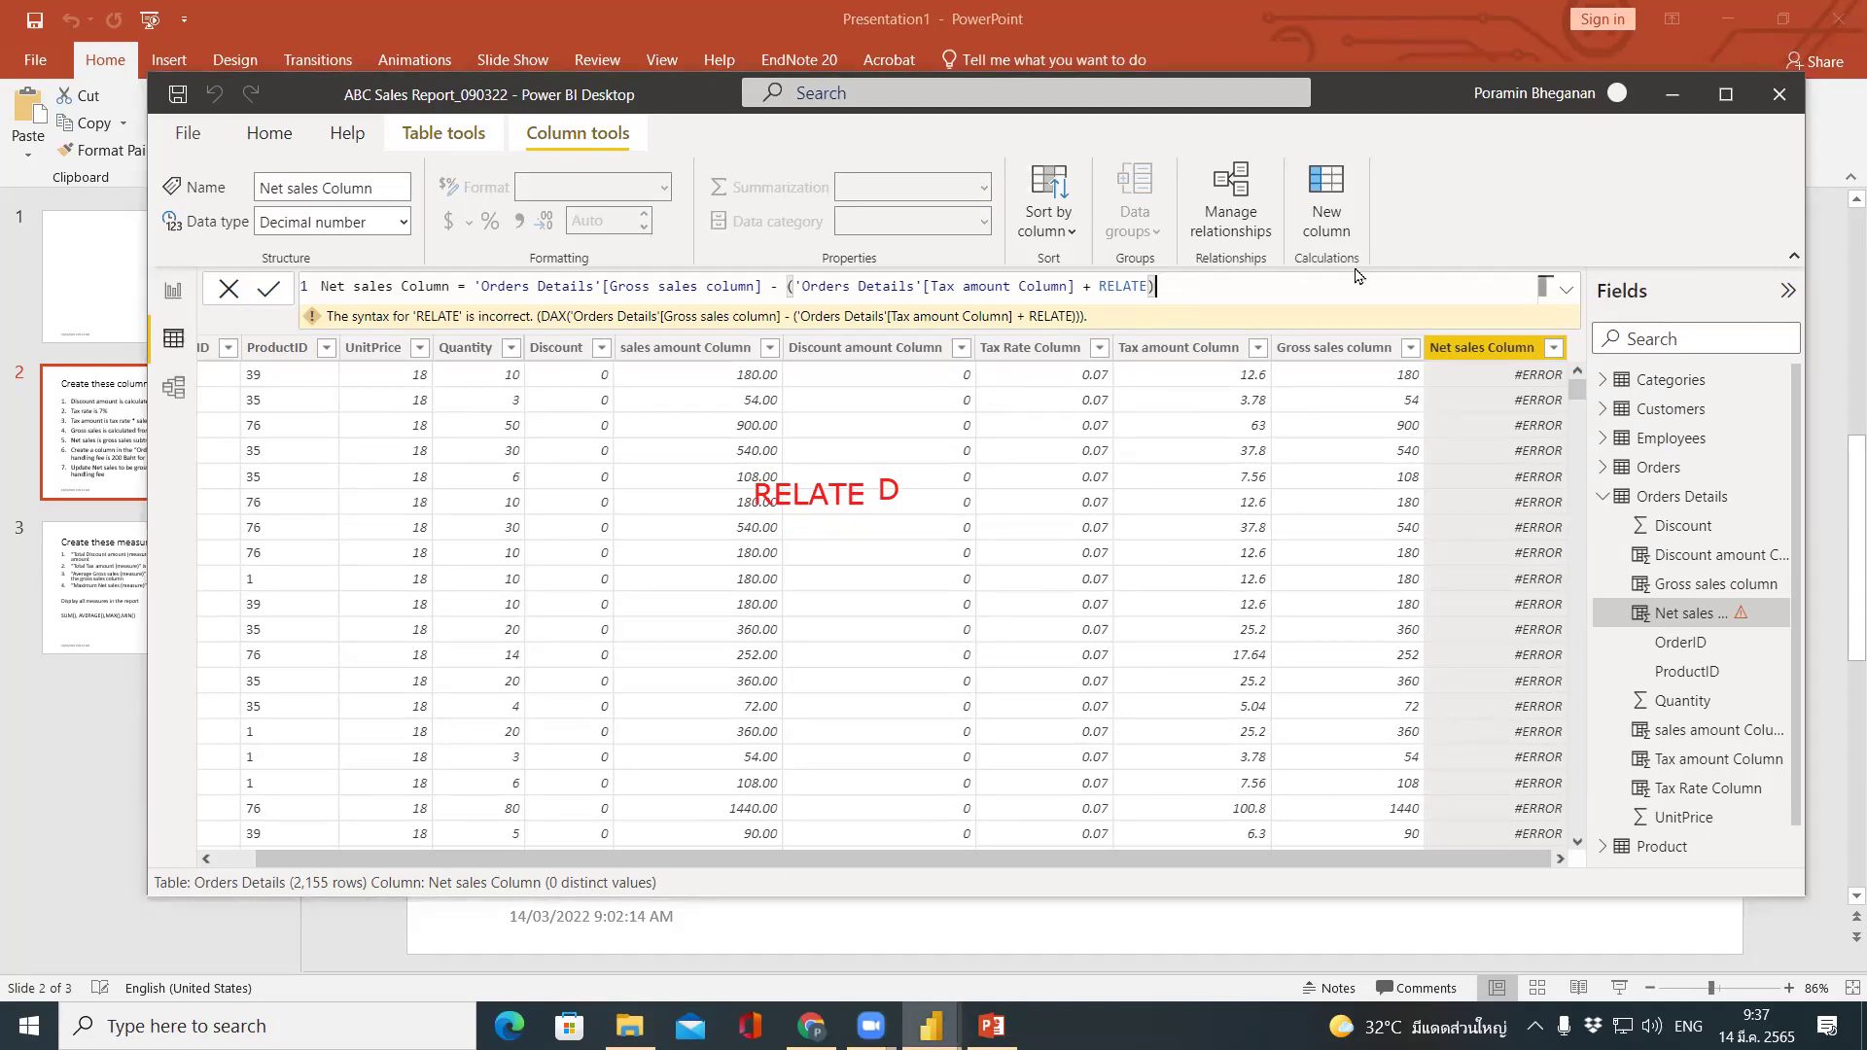
# Complete the end of the Net sales Column formula as RELATED(Orders[Handling Fee Column])), closing both open parentheses.
pyautogui.press('BackSpace')
pyautogui.press('BackSpace')
pyautogui.write('ED')
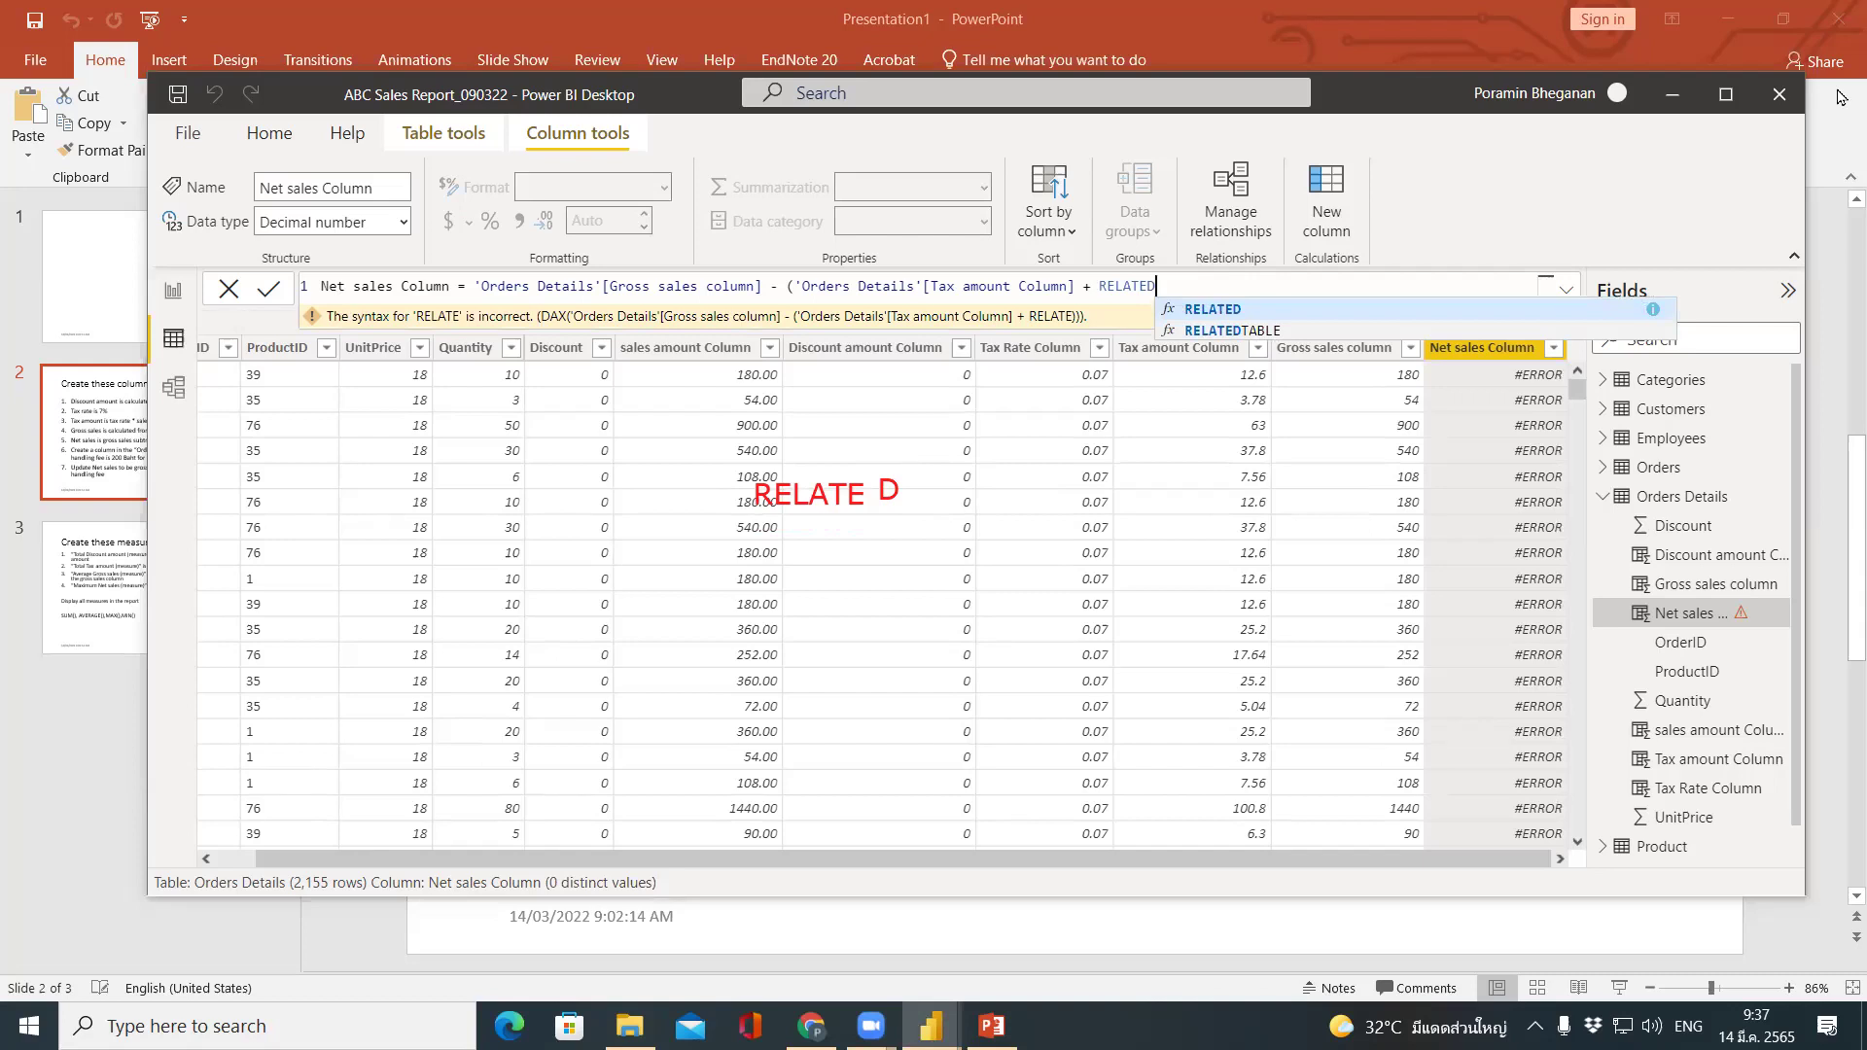
pyautogui.write('(')
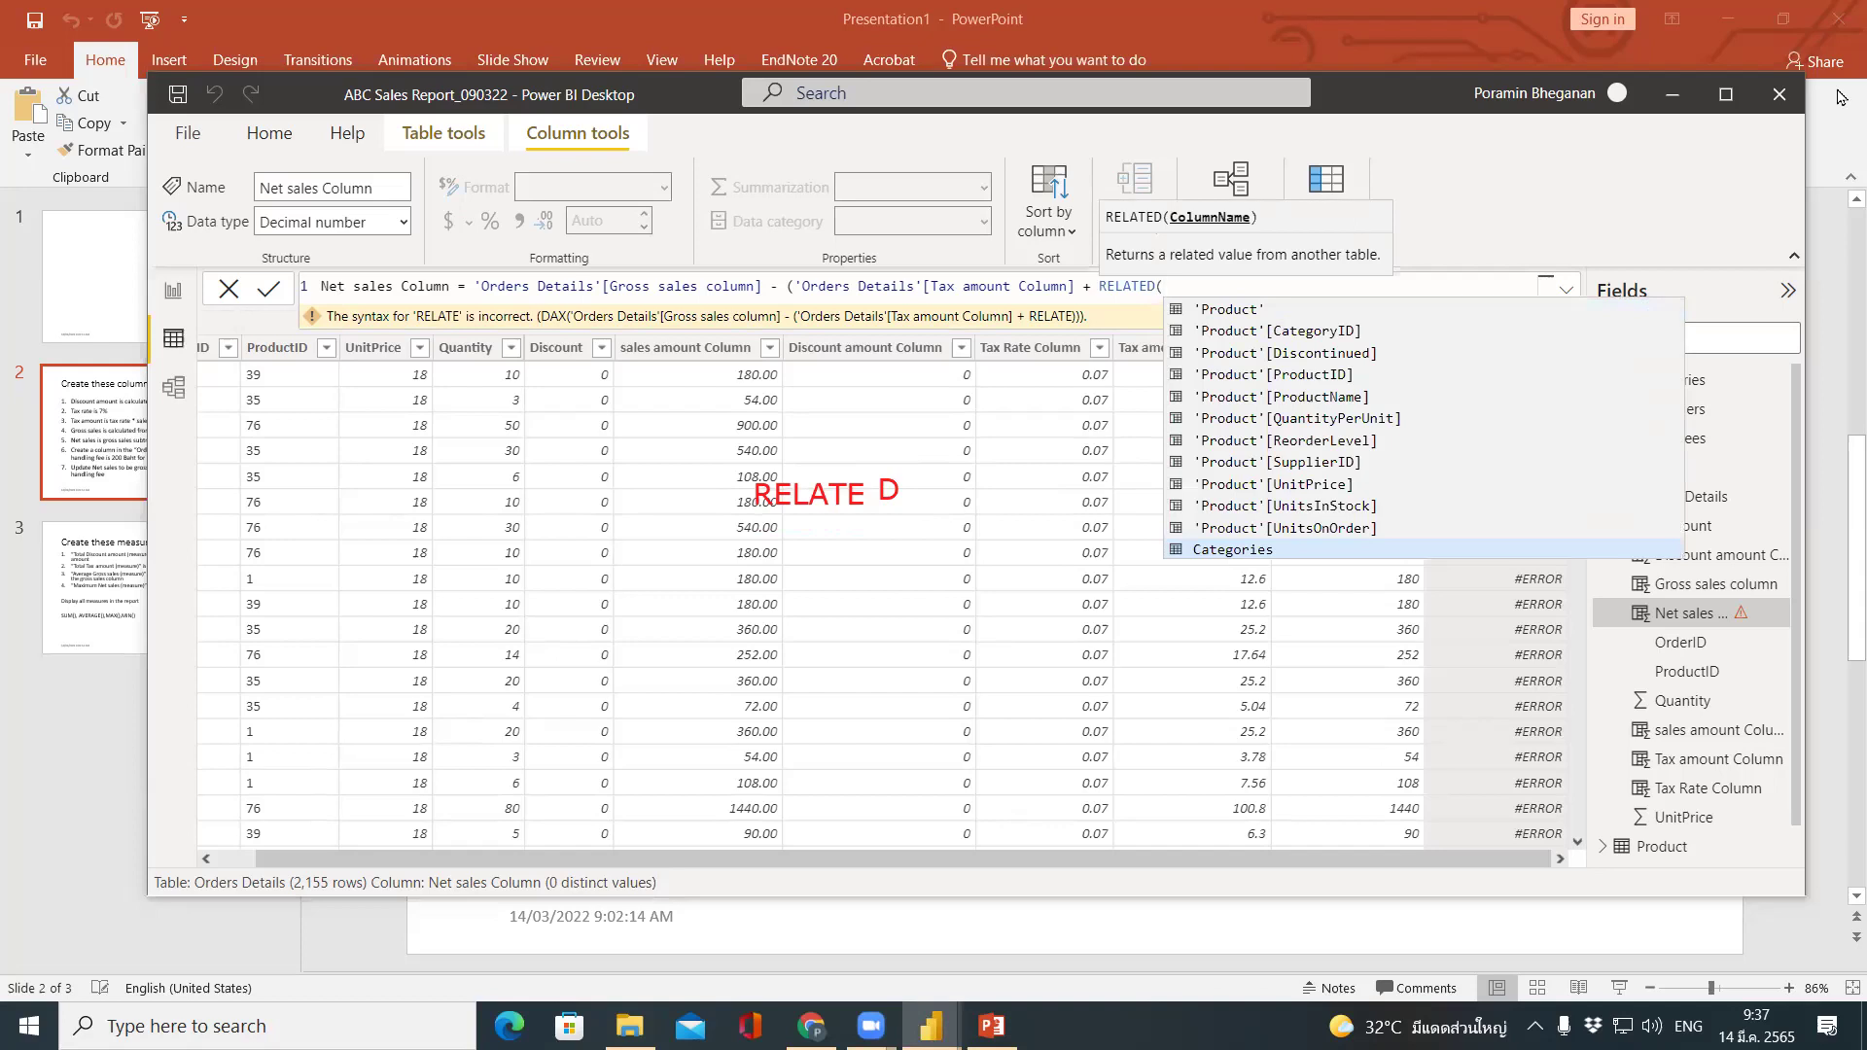
pyautogui.press('Escape')
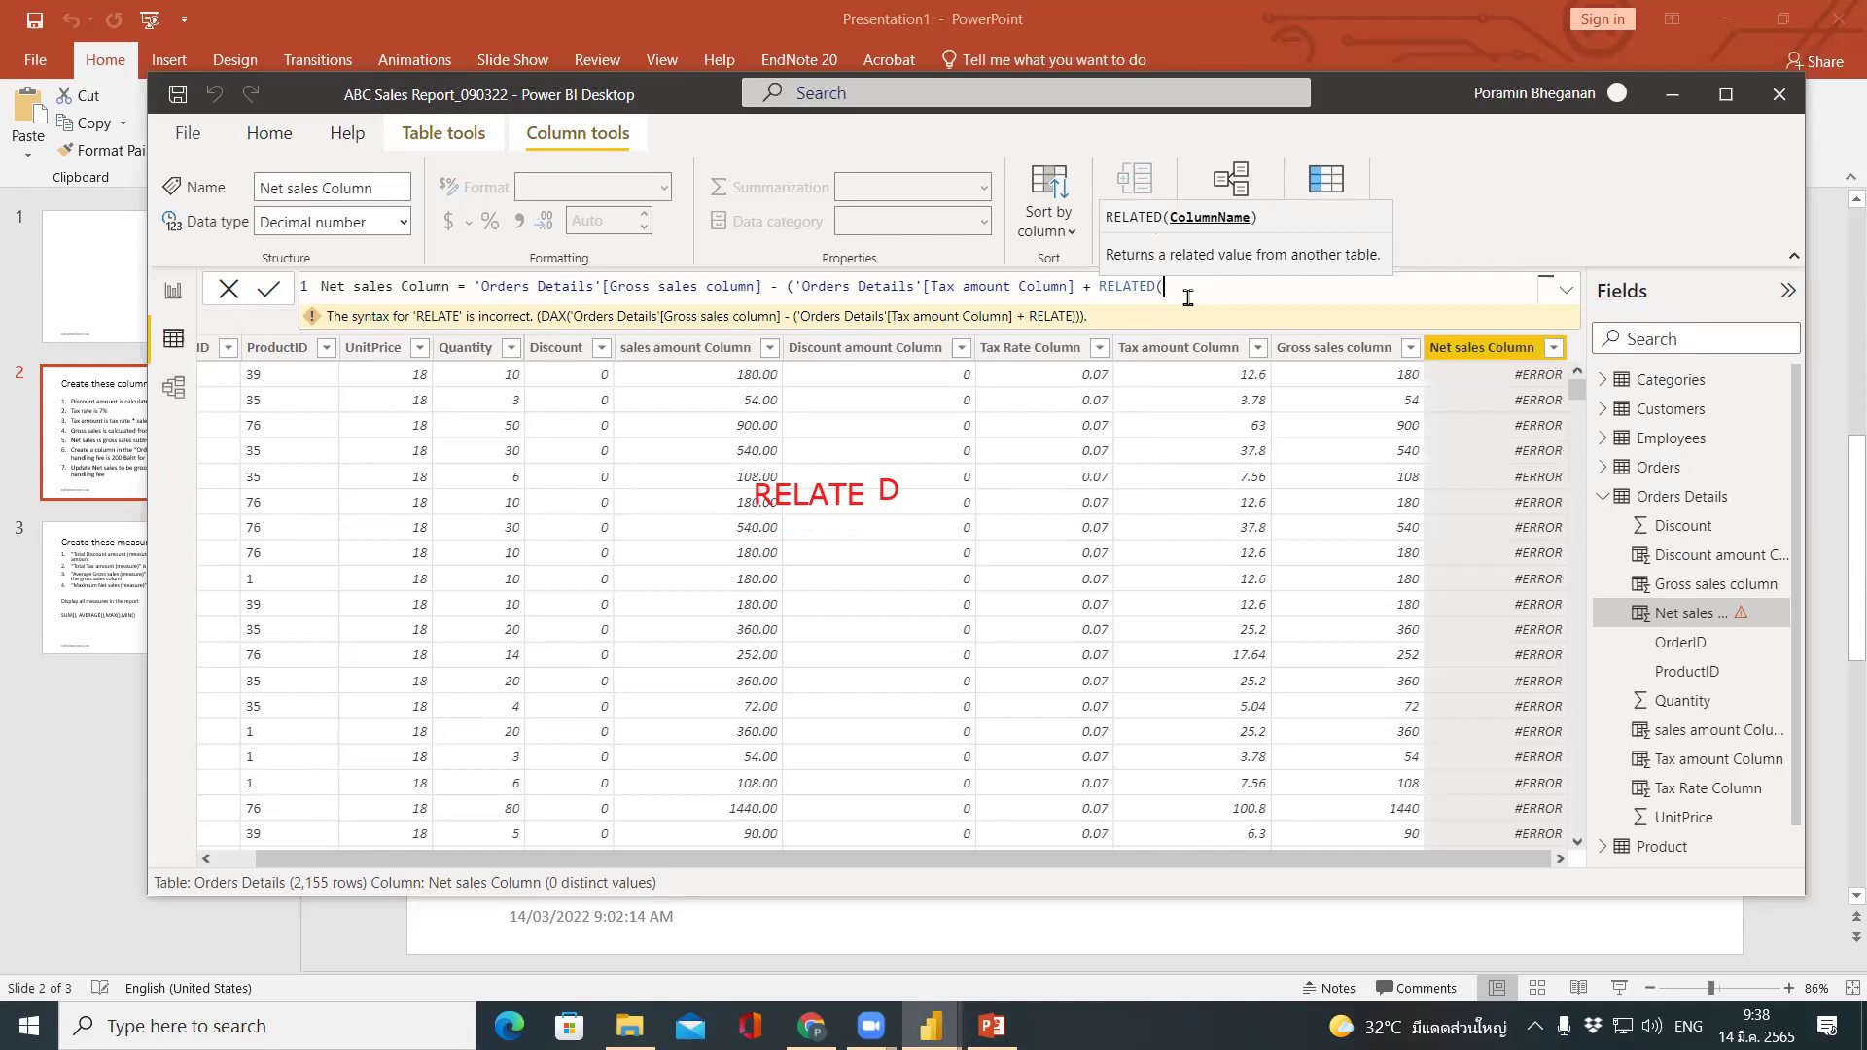
pyautogui.write('har')
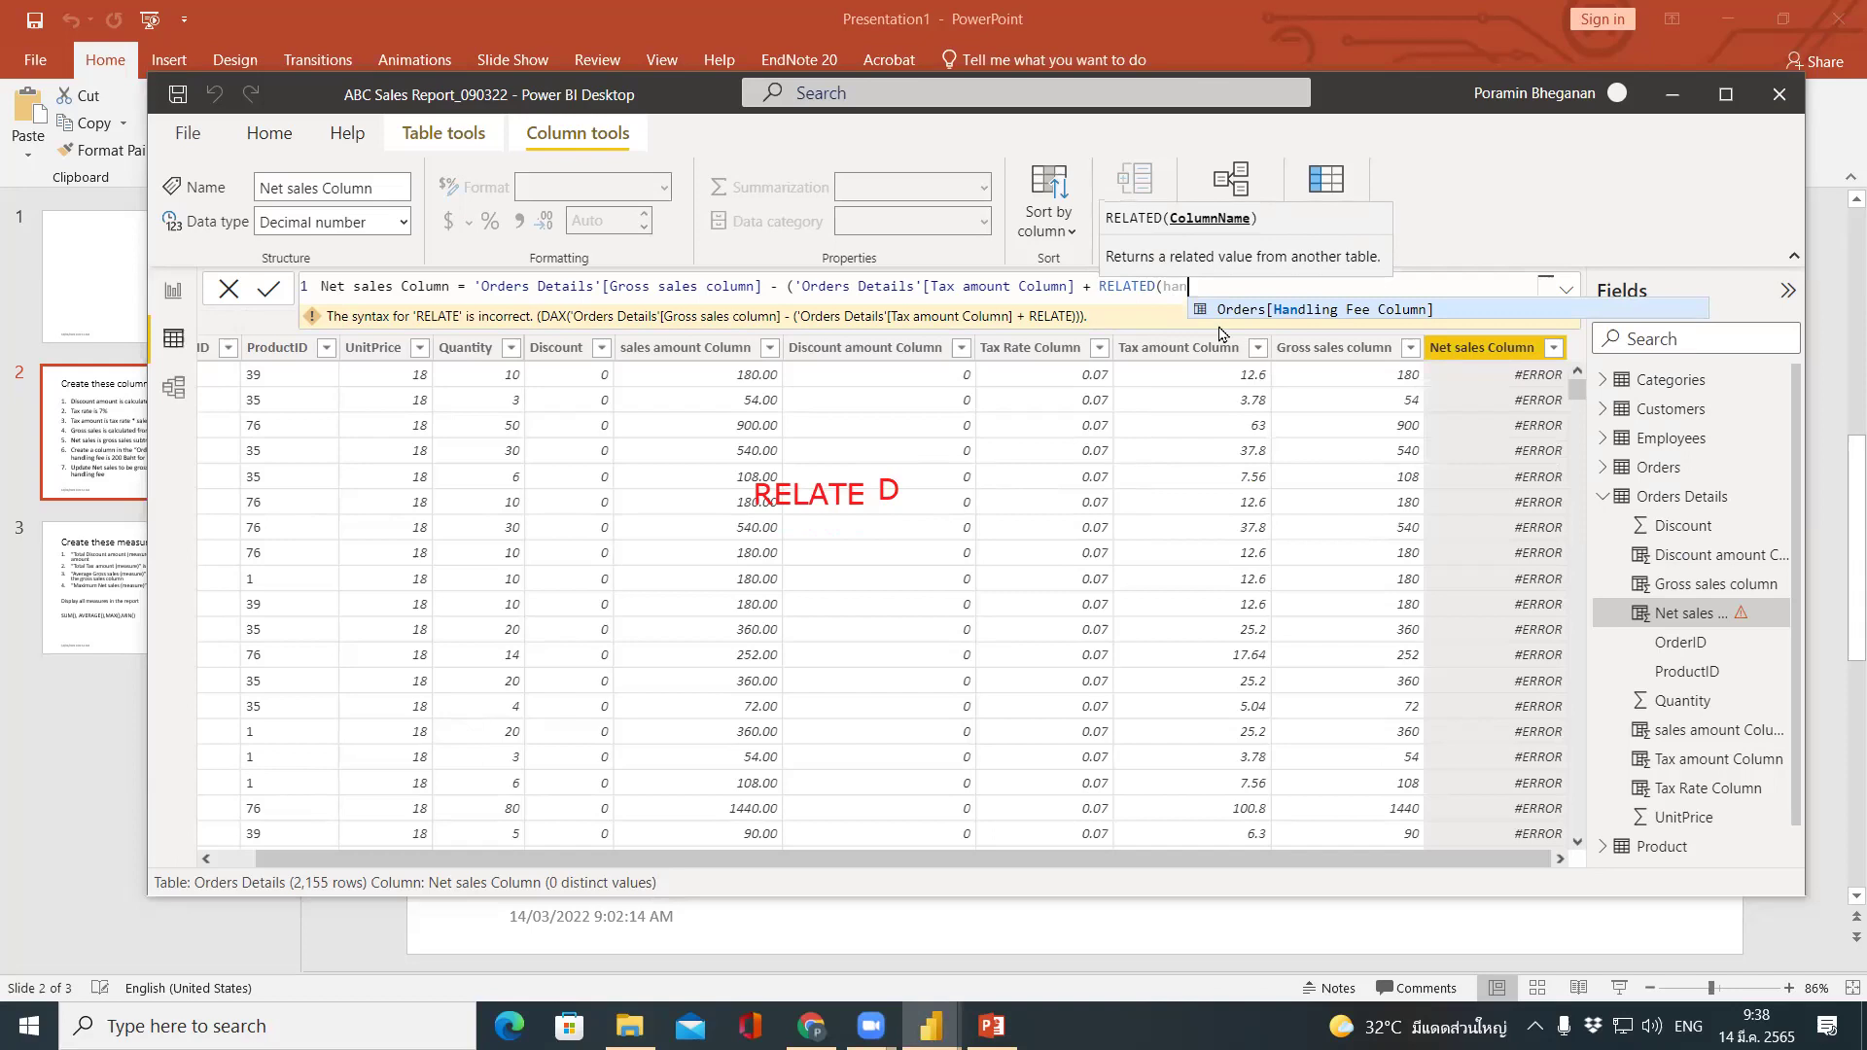
pyautogui.click(1313, 310)
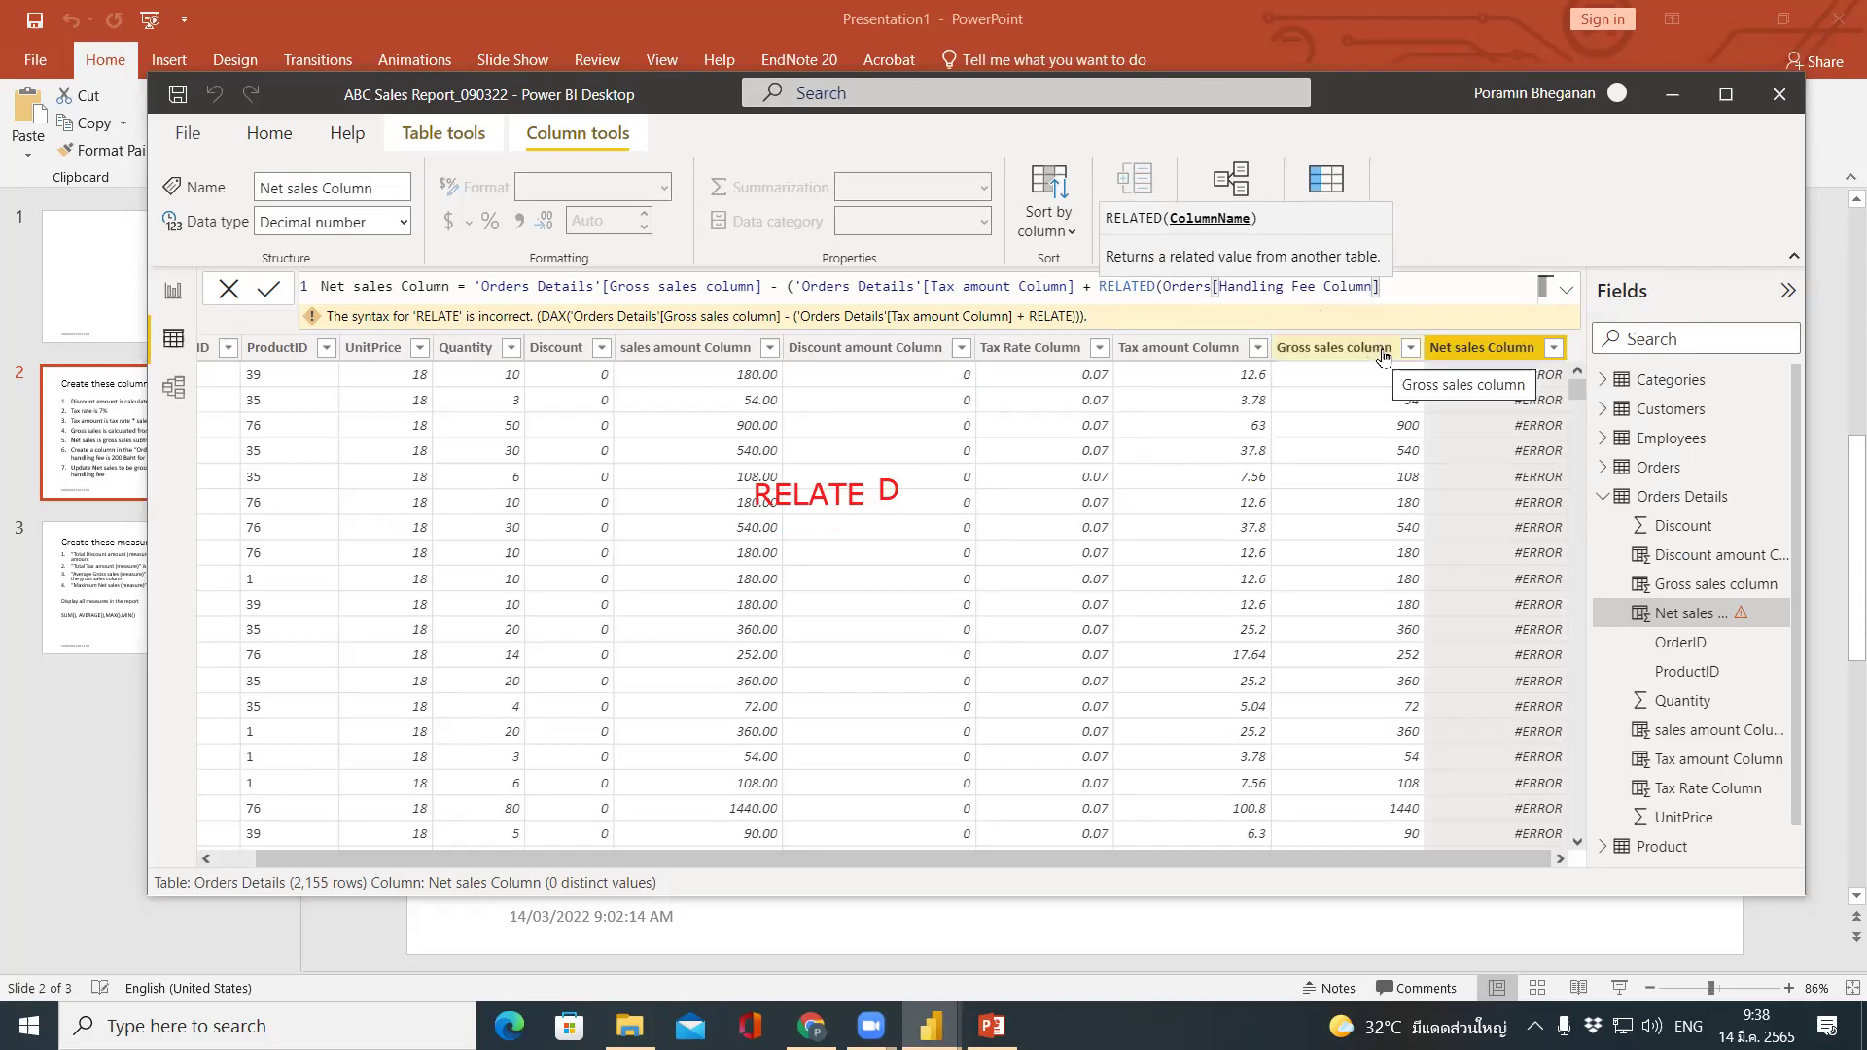
pyautogui.write(')')
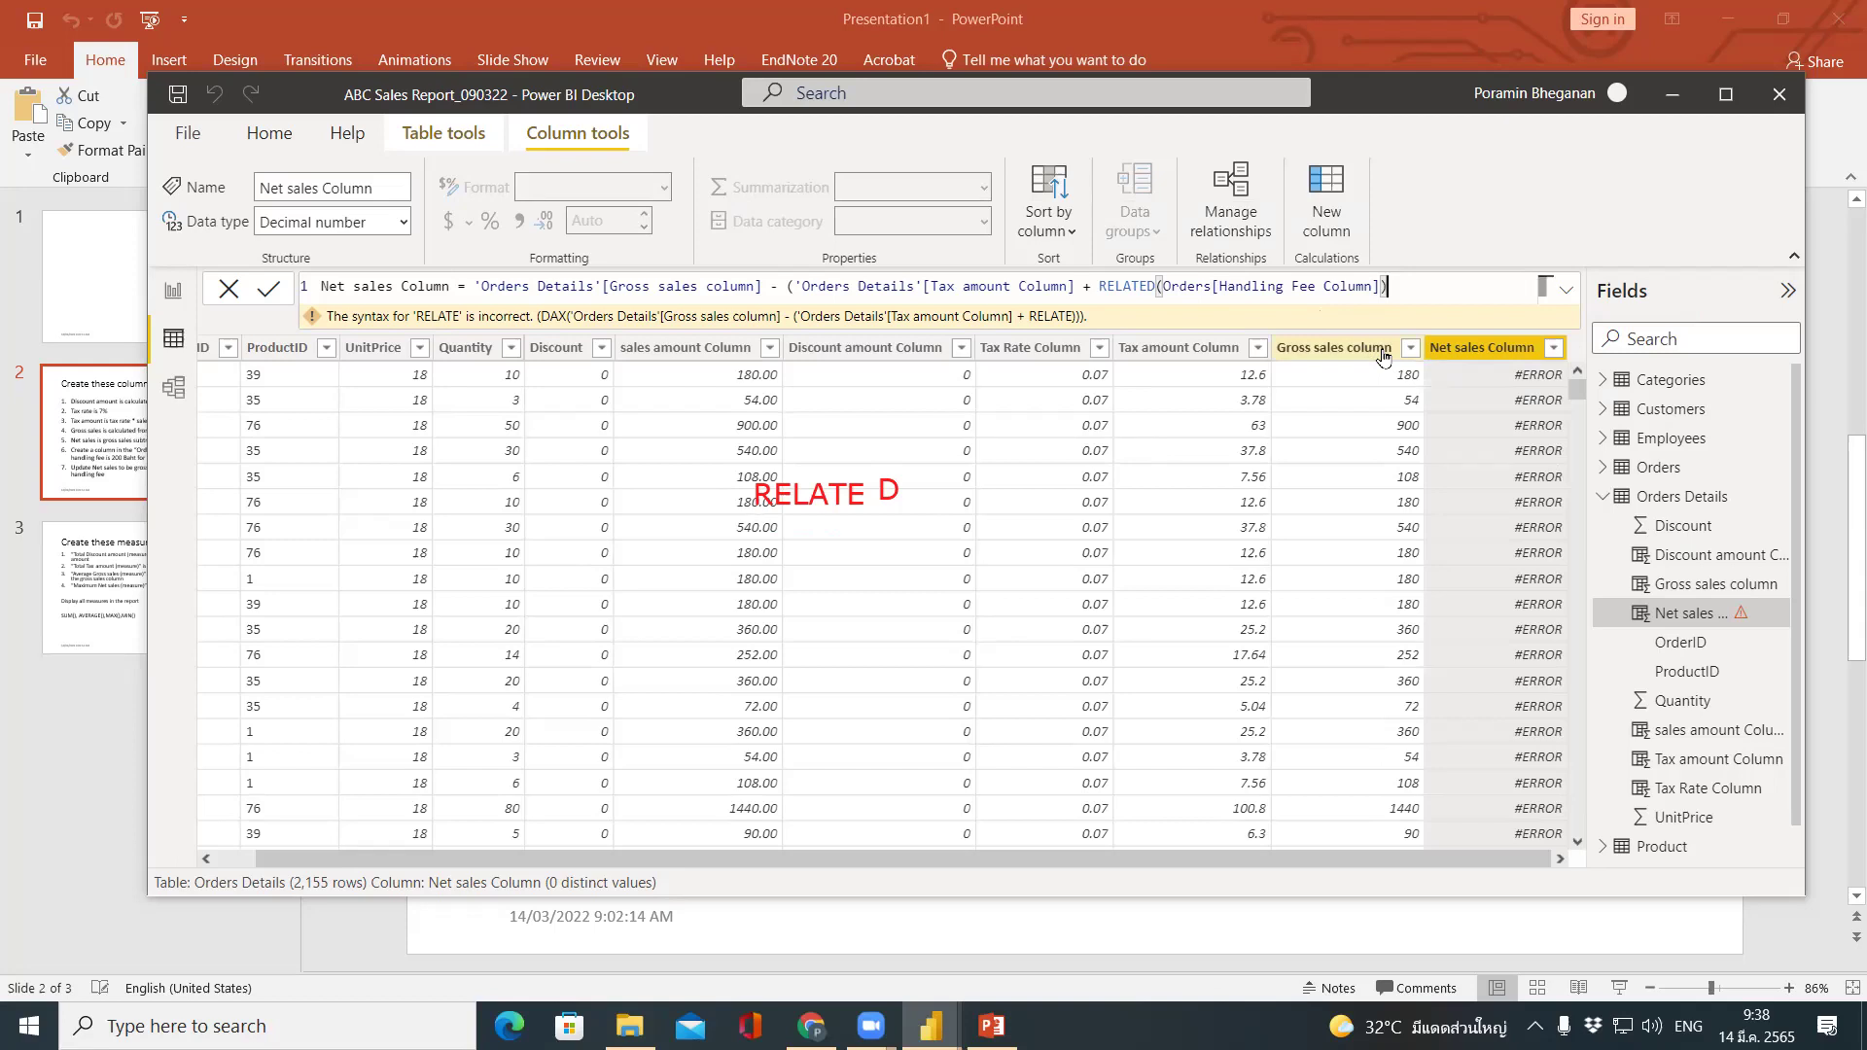
pyautogui.write(')')
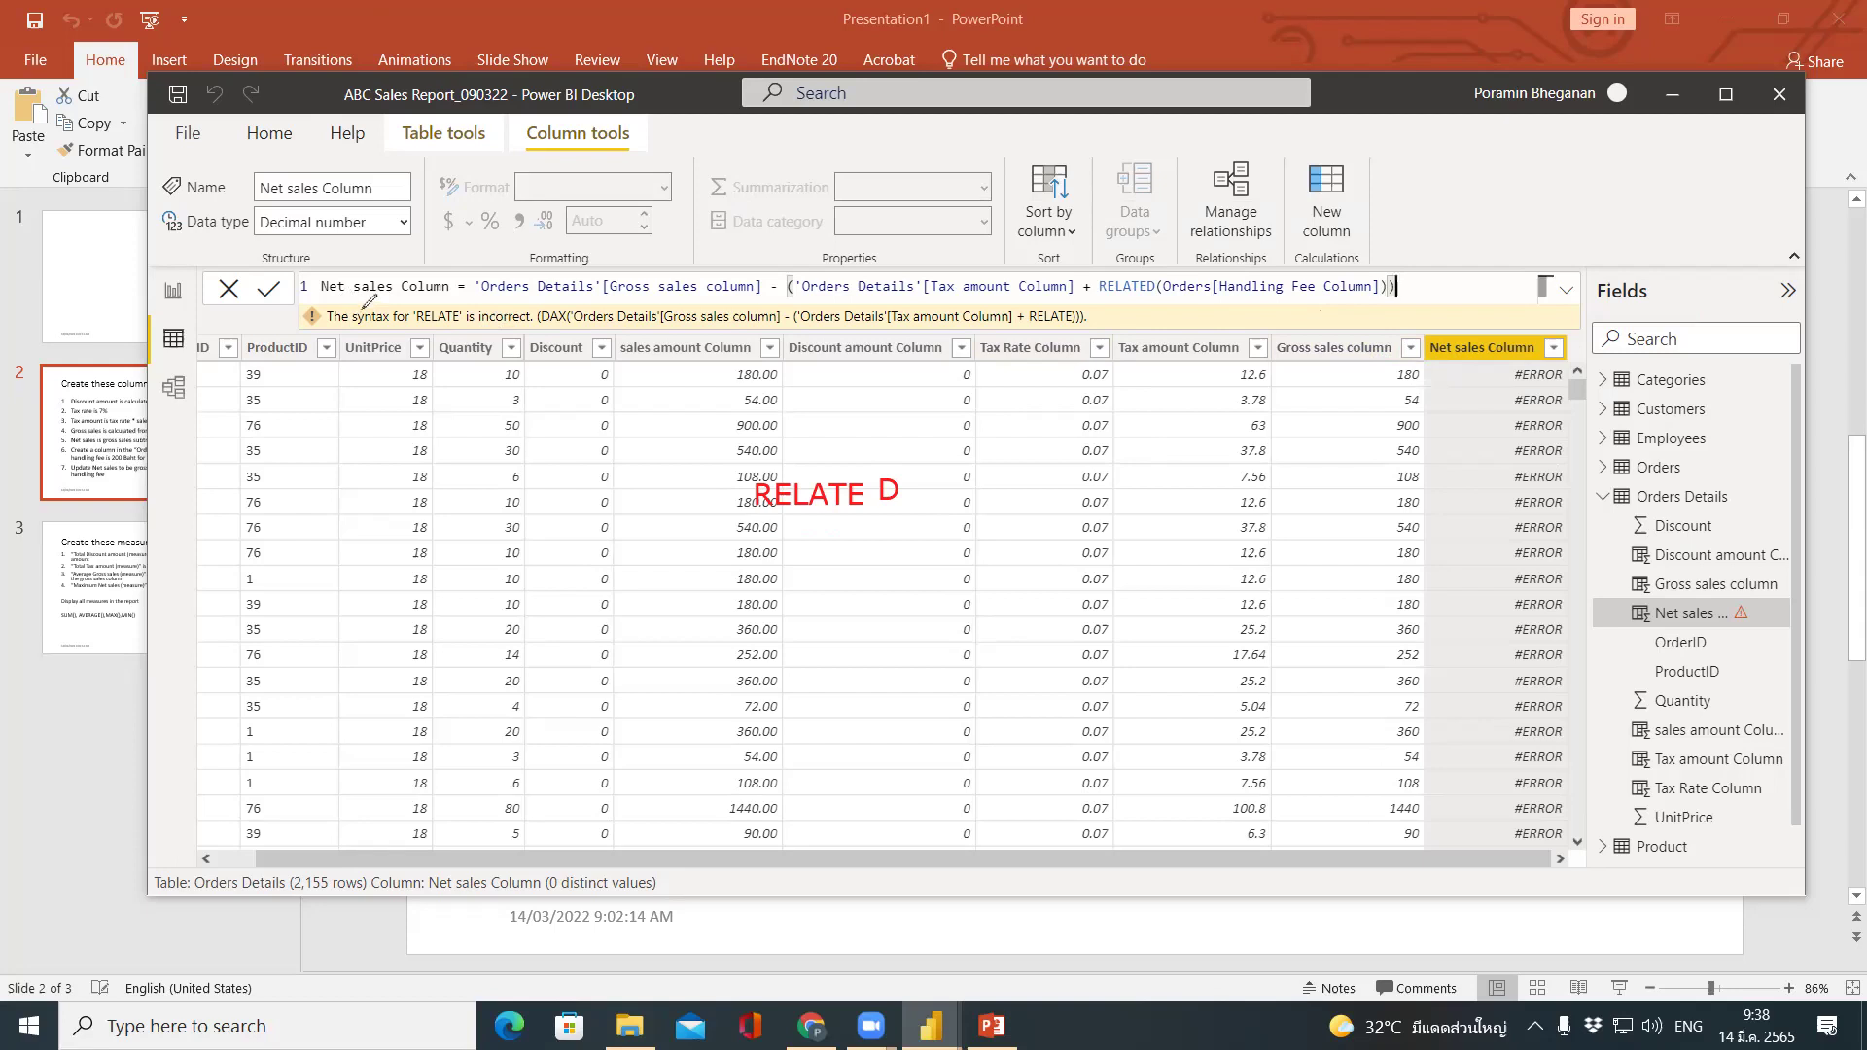
pyautogui.moveTo(455, 311)
pyautogui.mouseDown()
pyautogui.moveTo(666, 336)
pyautogui.moveTo(770, 307)
pyautogui.moveTo(768, 275)
pyautogui.moveTo(715, 251)
pyautogui.moveTo(567, 237)
pyautogui.moveTo(504, 285)
pyautogui.mouseUp()
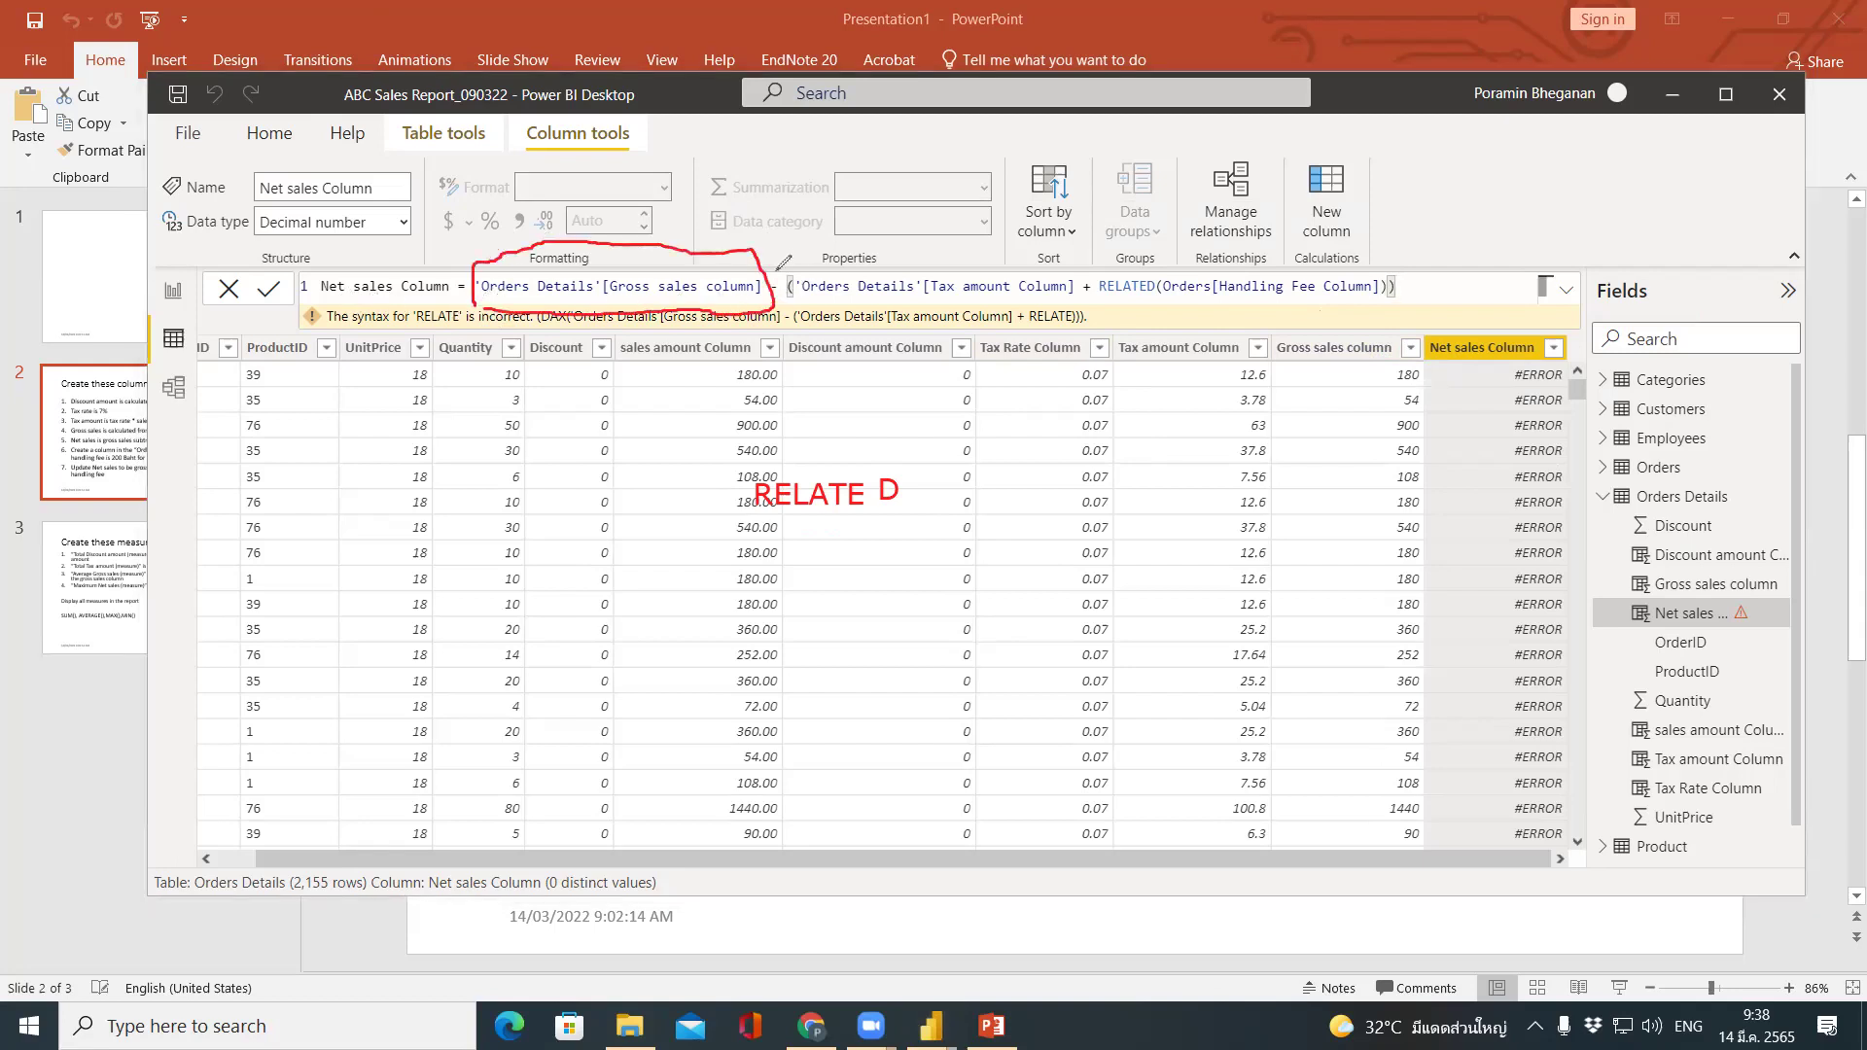
pyautogui.moveTo(778, 255)
pyautogui.mouseDown()
pyautogui.moveTo(784, 300)
pyautogui.moveTo(821, 321)
pyautogui.moveTo(1253, 334)
pyautogui.moveTo(1432, 299)
pyautogui.moveTo(1426, 211)
pyautogui.moveTo(789, 236)
pyautogui.moveTo(785, 271)
pyautogui.moveTo(1001, 279)
pyautogui.moveTo(967, 316)
pyautogui.moveTo(1080, 308)
pyautogui.moveTo(1087, 268)
pyautogui.moveTo(809, 247)
pyautogui.moveTo(803, 313)
pyautogui.mouseUp()
pyautogui.moveTo(1102, 255)
pyautogui.mouseDown()
pyautogui.moveTo(1113, 331)
pyautogui.moveTo(1284, 336)
pyautogui.moveTo(1393, 232)
pyautogui.moveTo(1096, 256)
pyautogui.mouseUp()
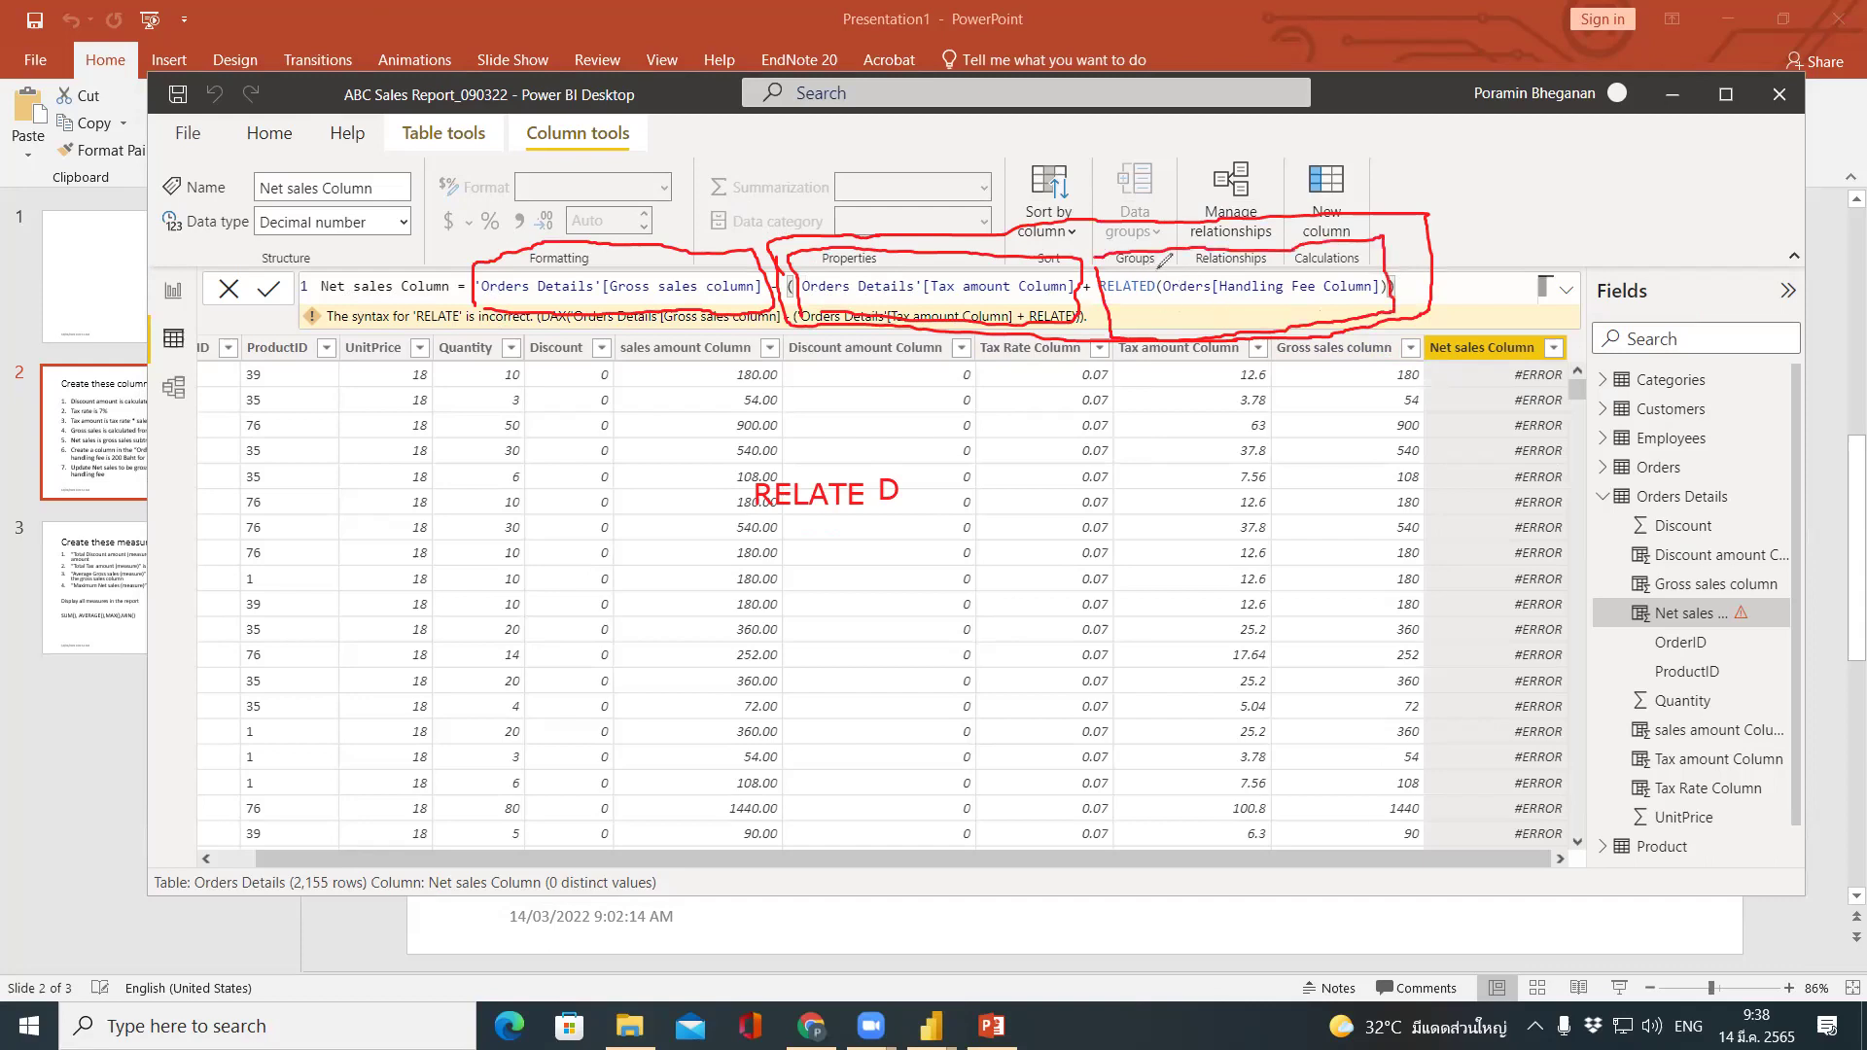
pyautogui.moveTo(1164, 262)
pyautogui.mouseDown()
pyautogui.moveTo(1167, 311)
pyautogui.moveTo(1347, 316)
pyautogui.moveTo(1392, 282)
pyautogui.moveTo(1292, 265)
pyautogui.mouseUp()
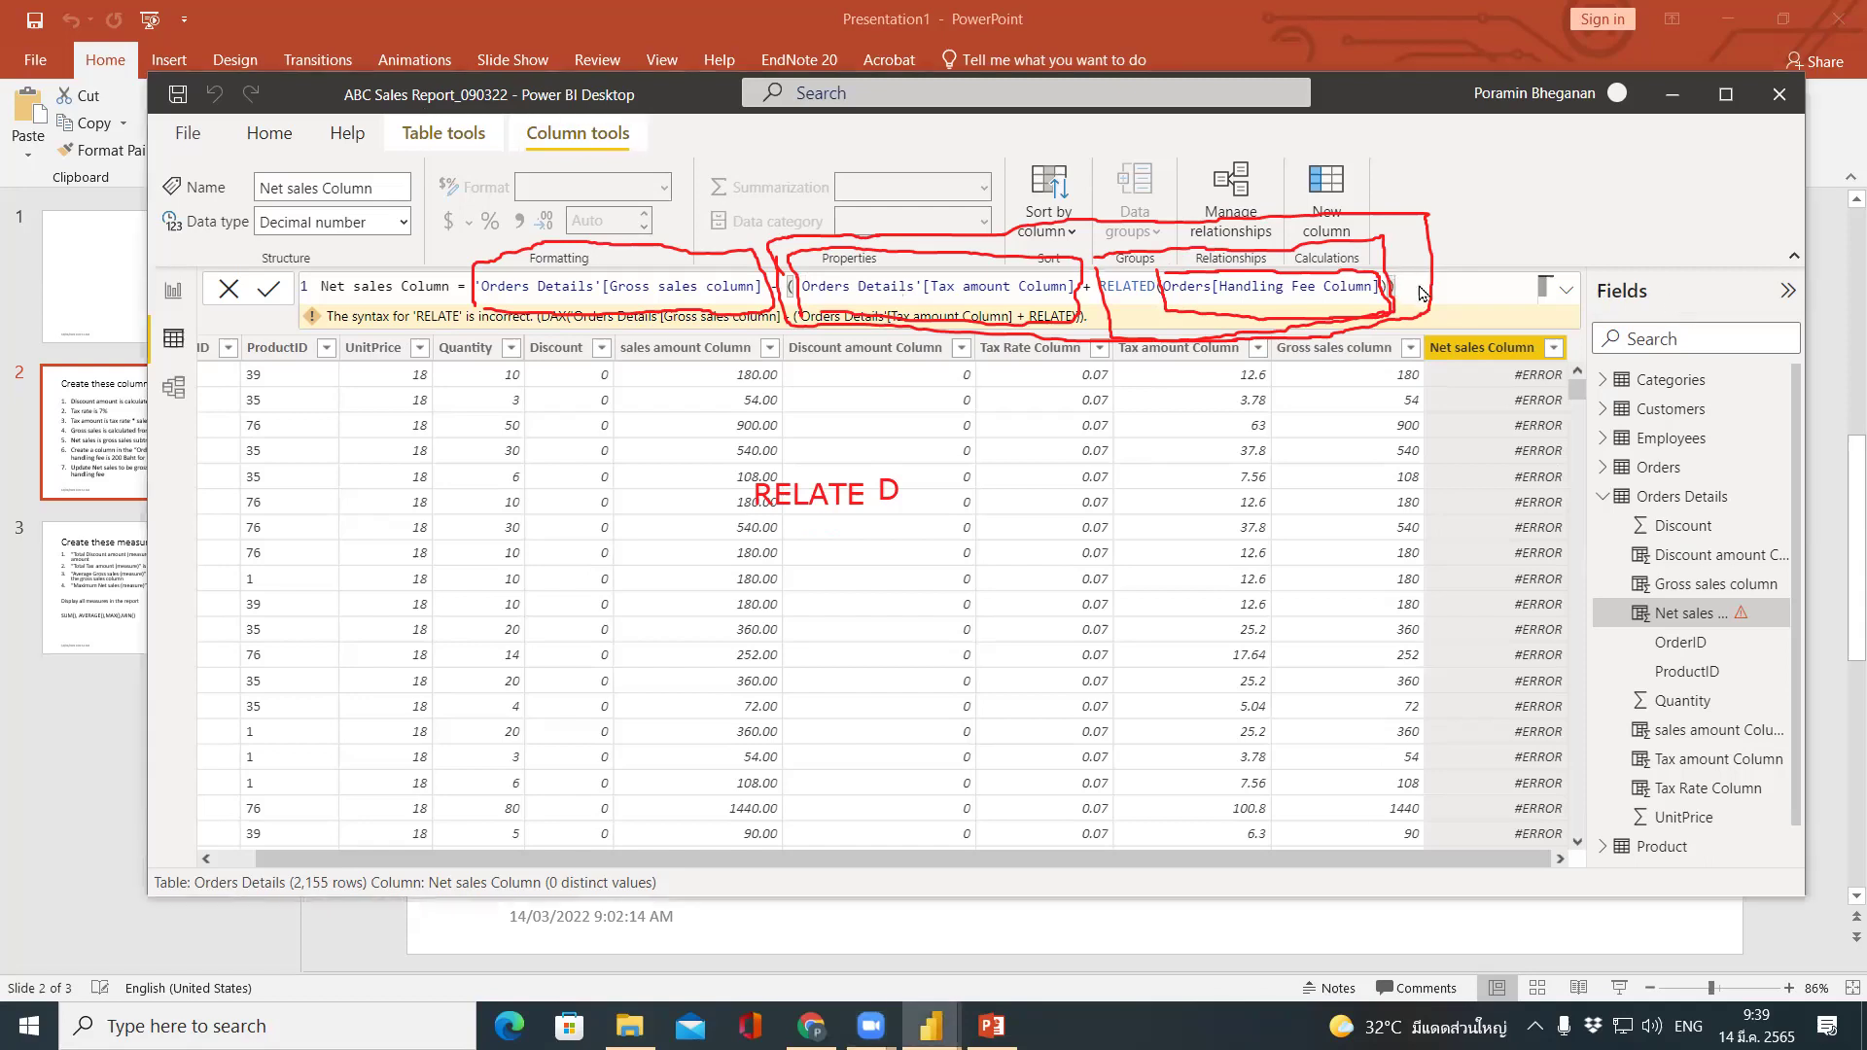
# Commit the Net sales Column formula and move its final closing parenthesis directly after 'Orders Details'[Tax amount Column], before + RELATED(Orders[Handling Fee Column]).
pyautogui.press('Return')
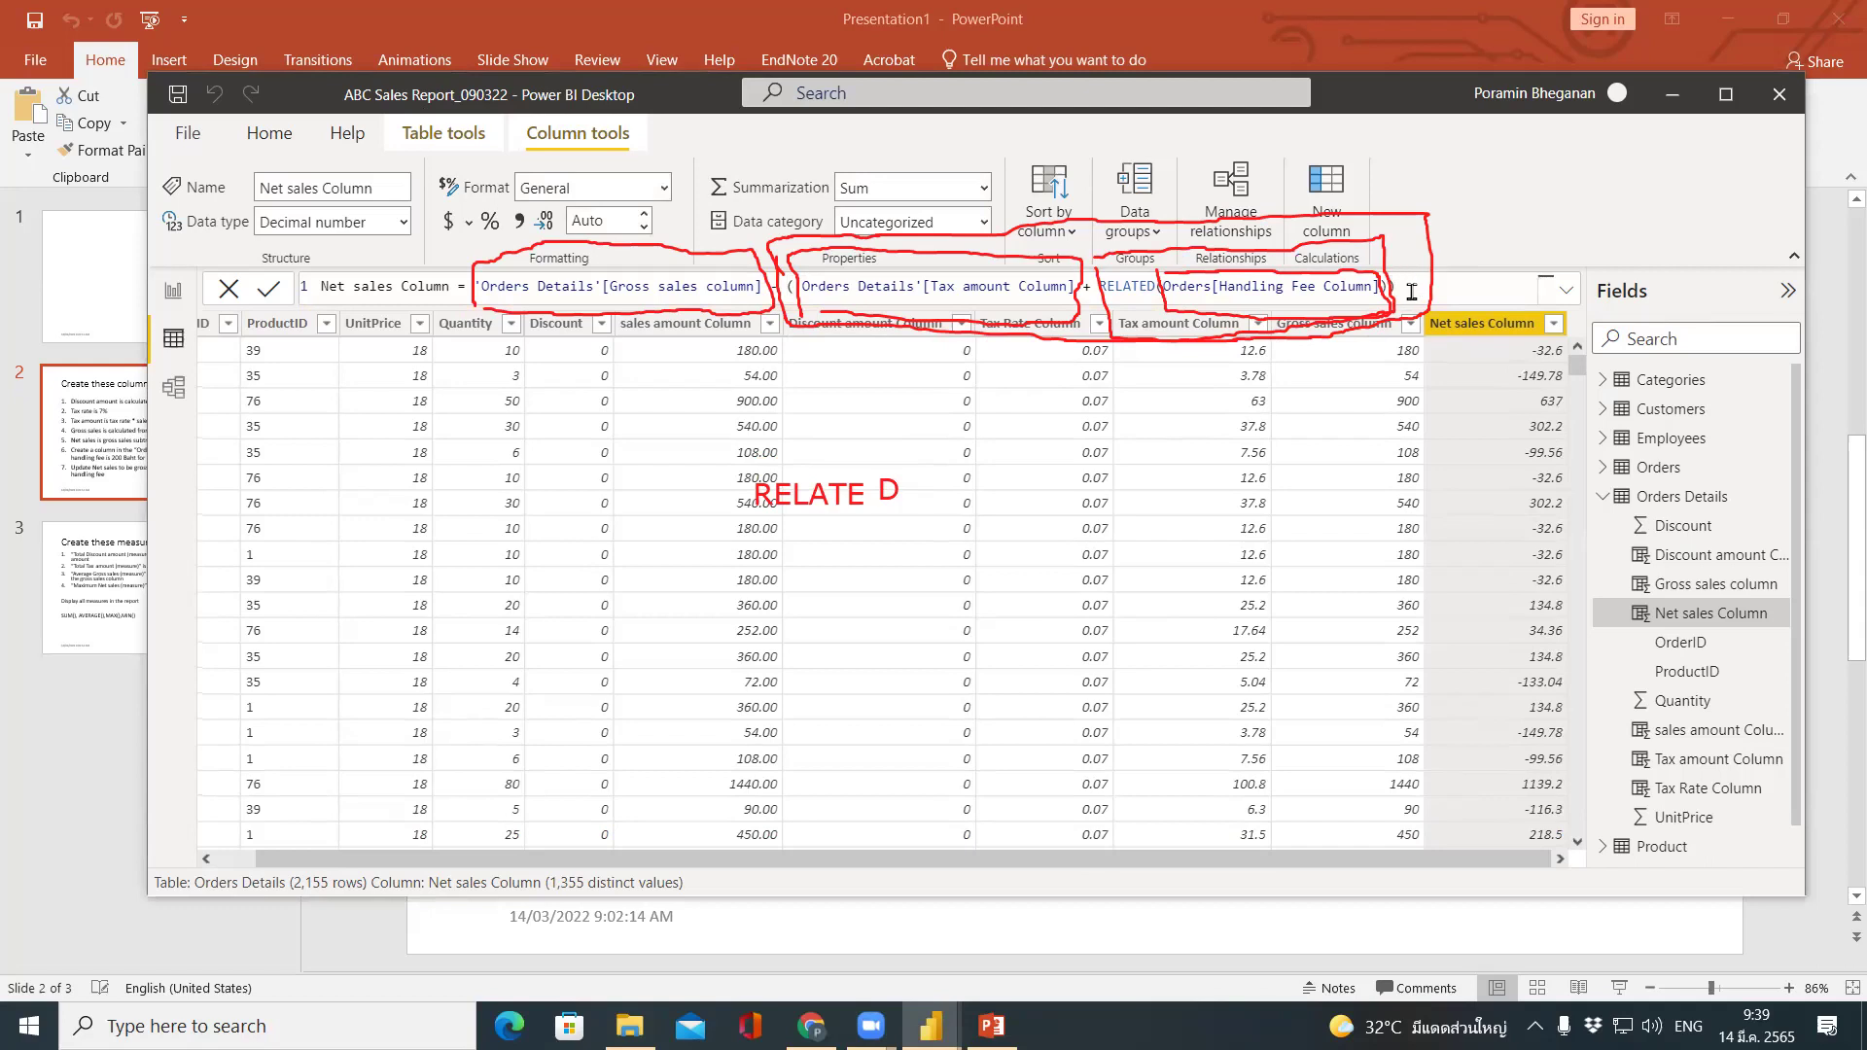
pyautogui.click(1084, 290)
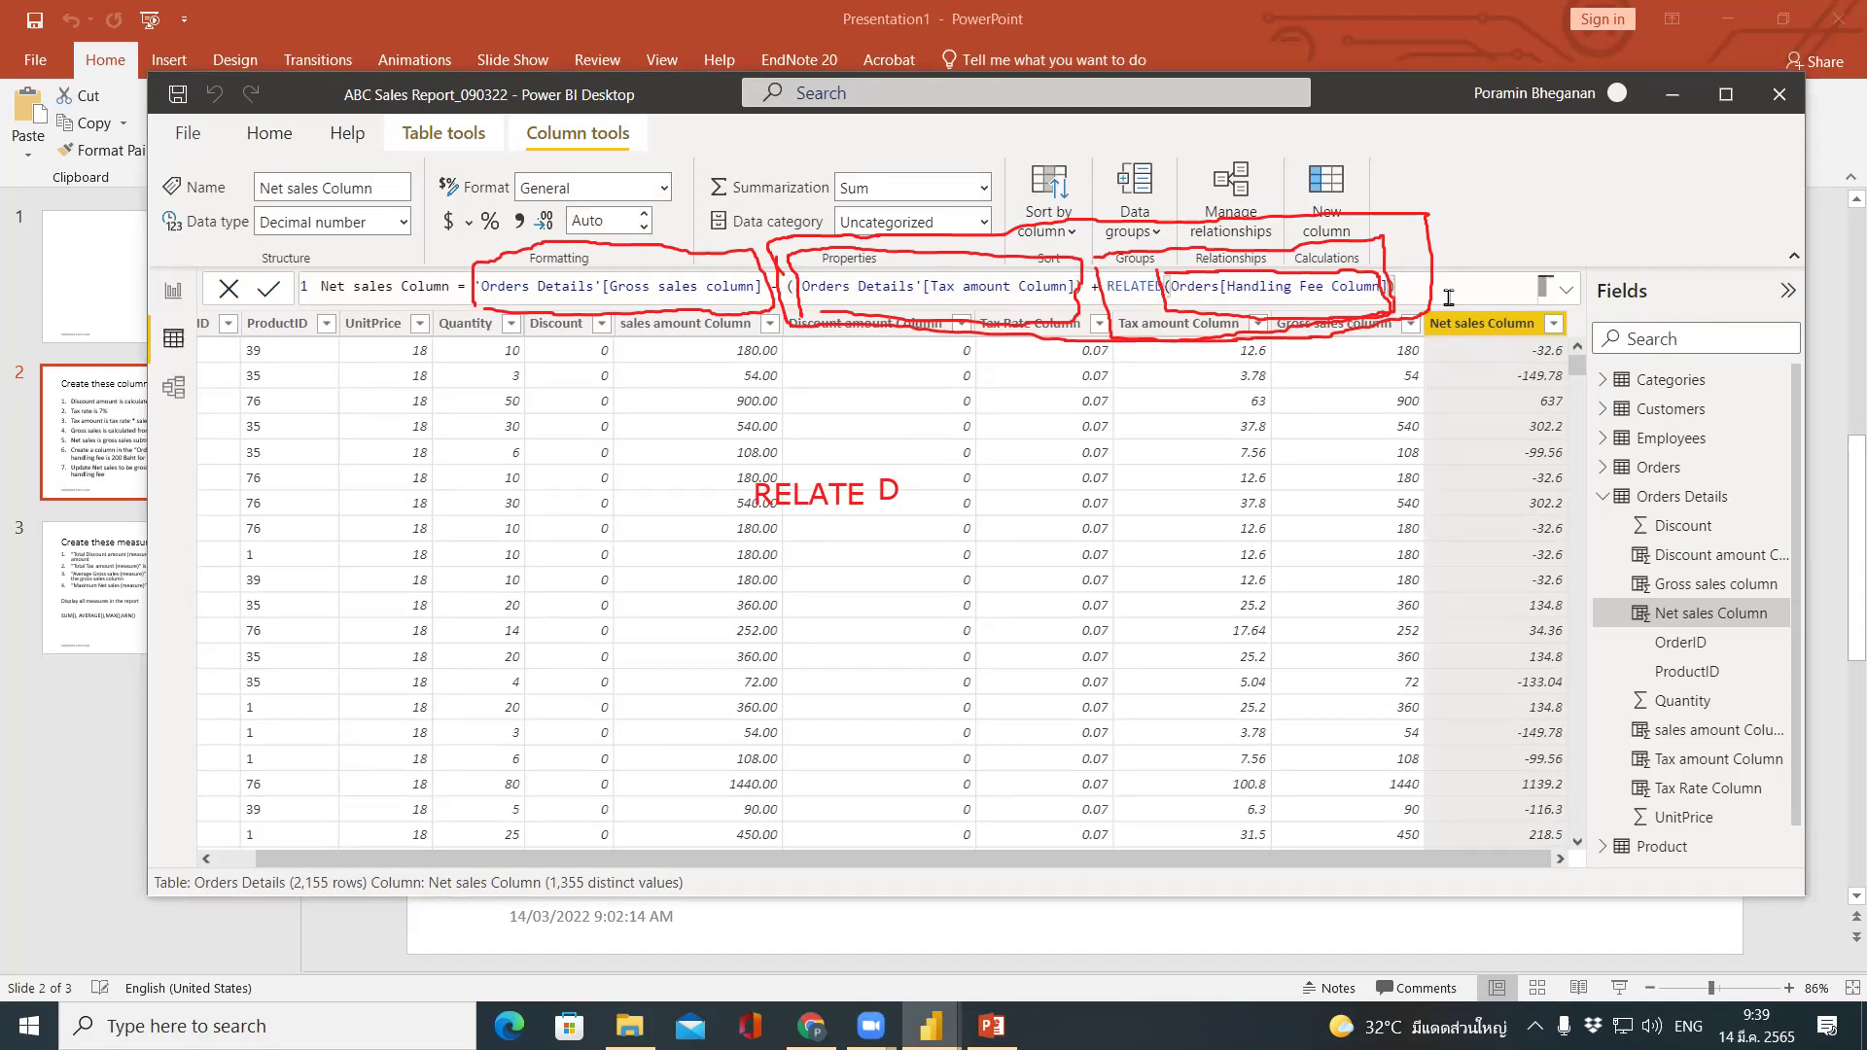
pyautogui.press('Return')
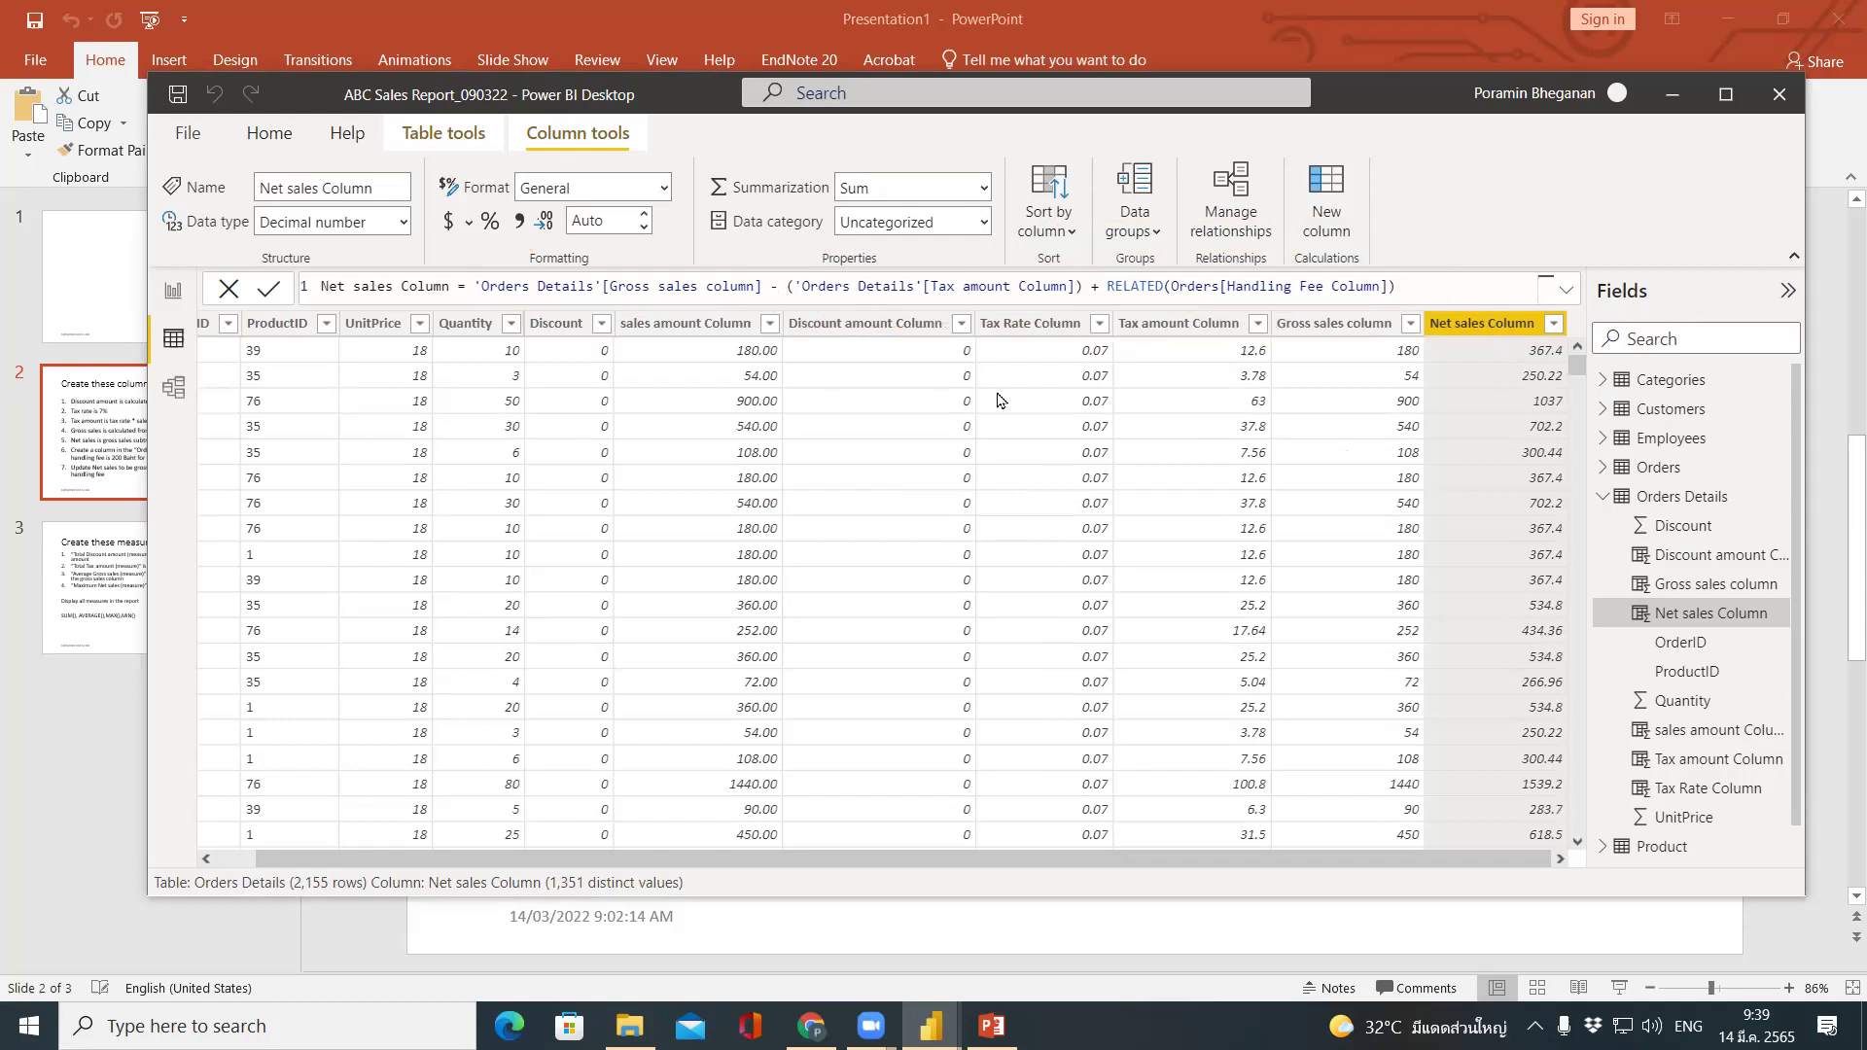
# Select the whole Net sales Column formula and maximize the report window to review it.
pyautogui.moveTo(1461, 280); pyautogui.dragTo(320, 286)
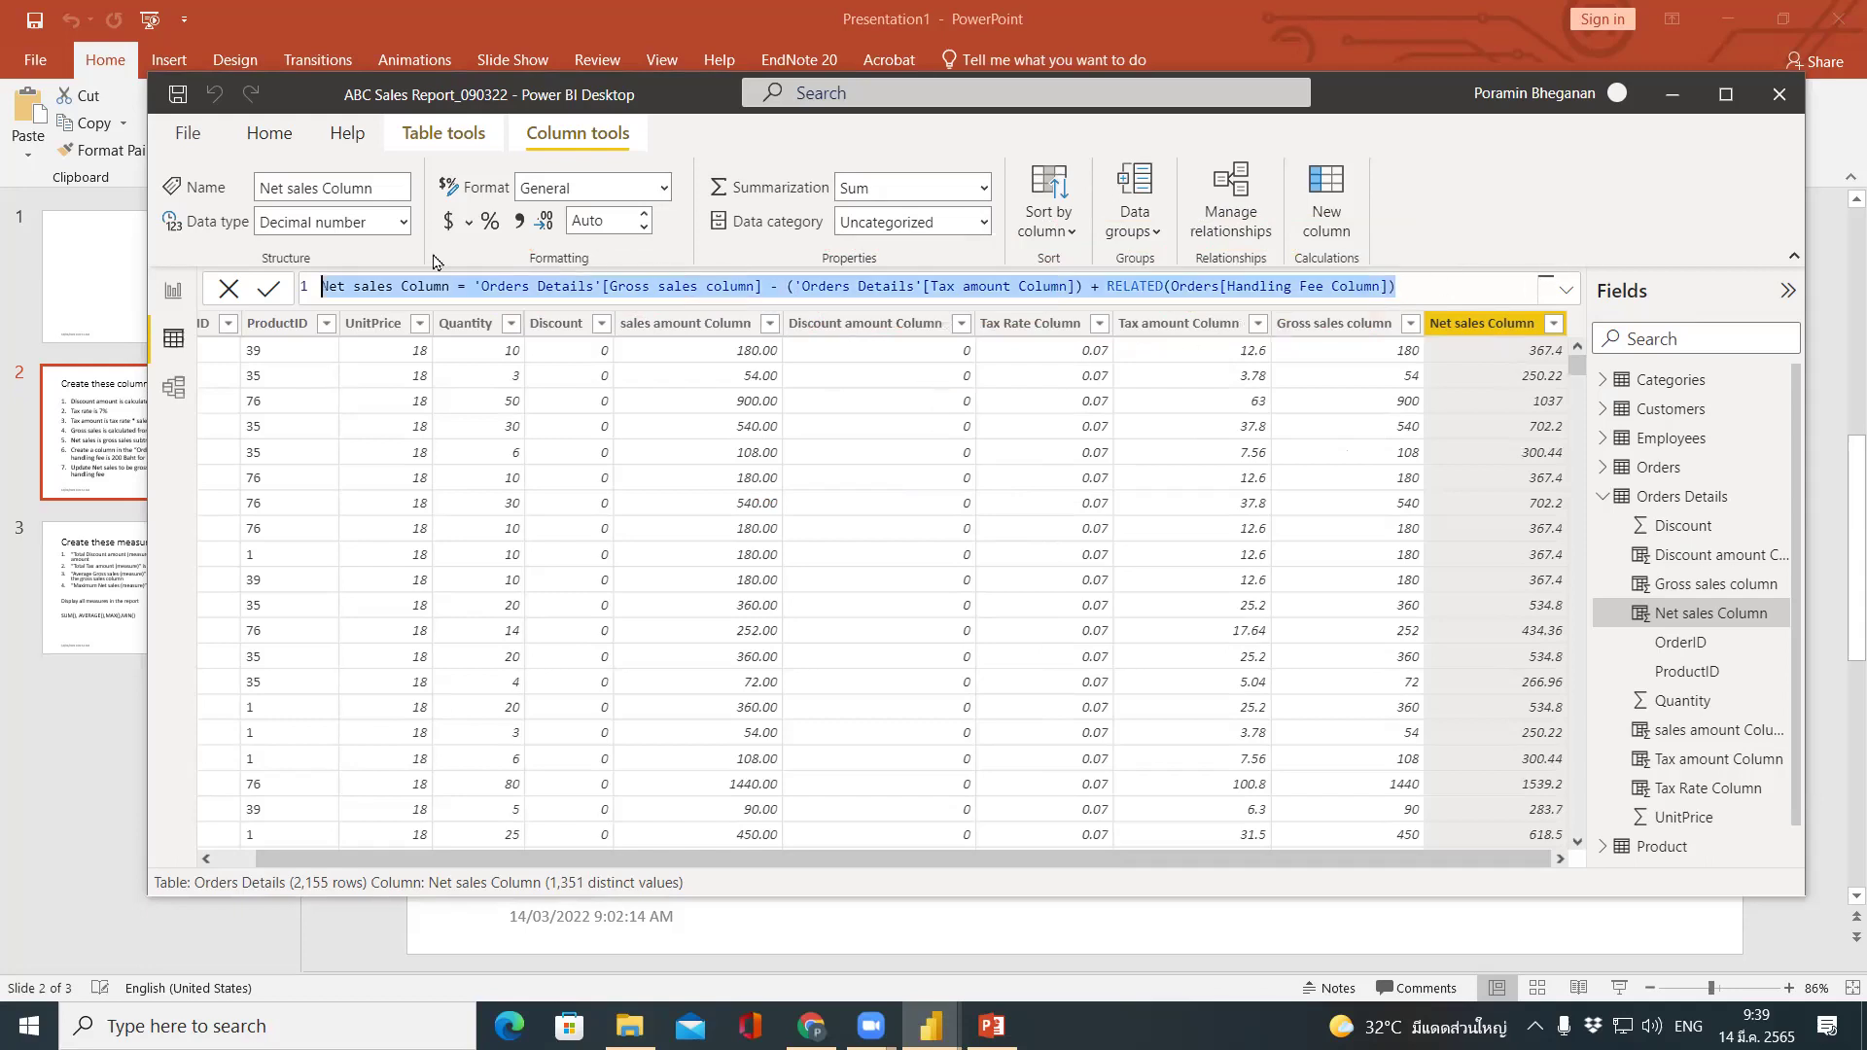
pyautogui.click(957, 864)
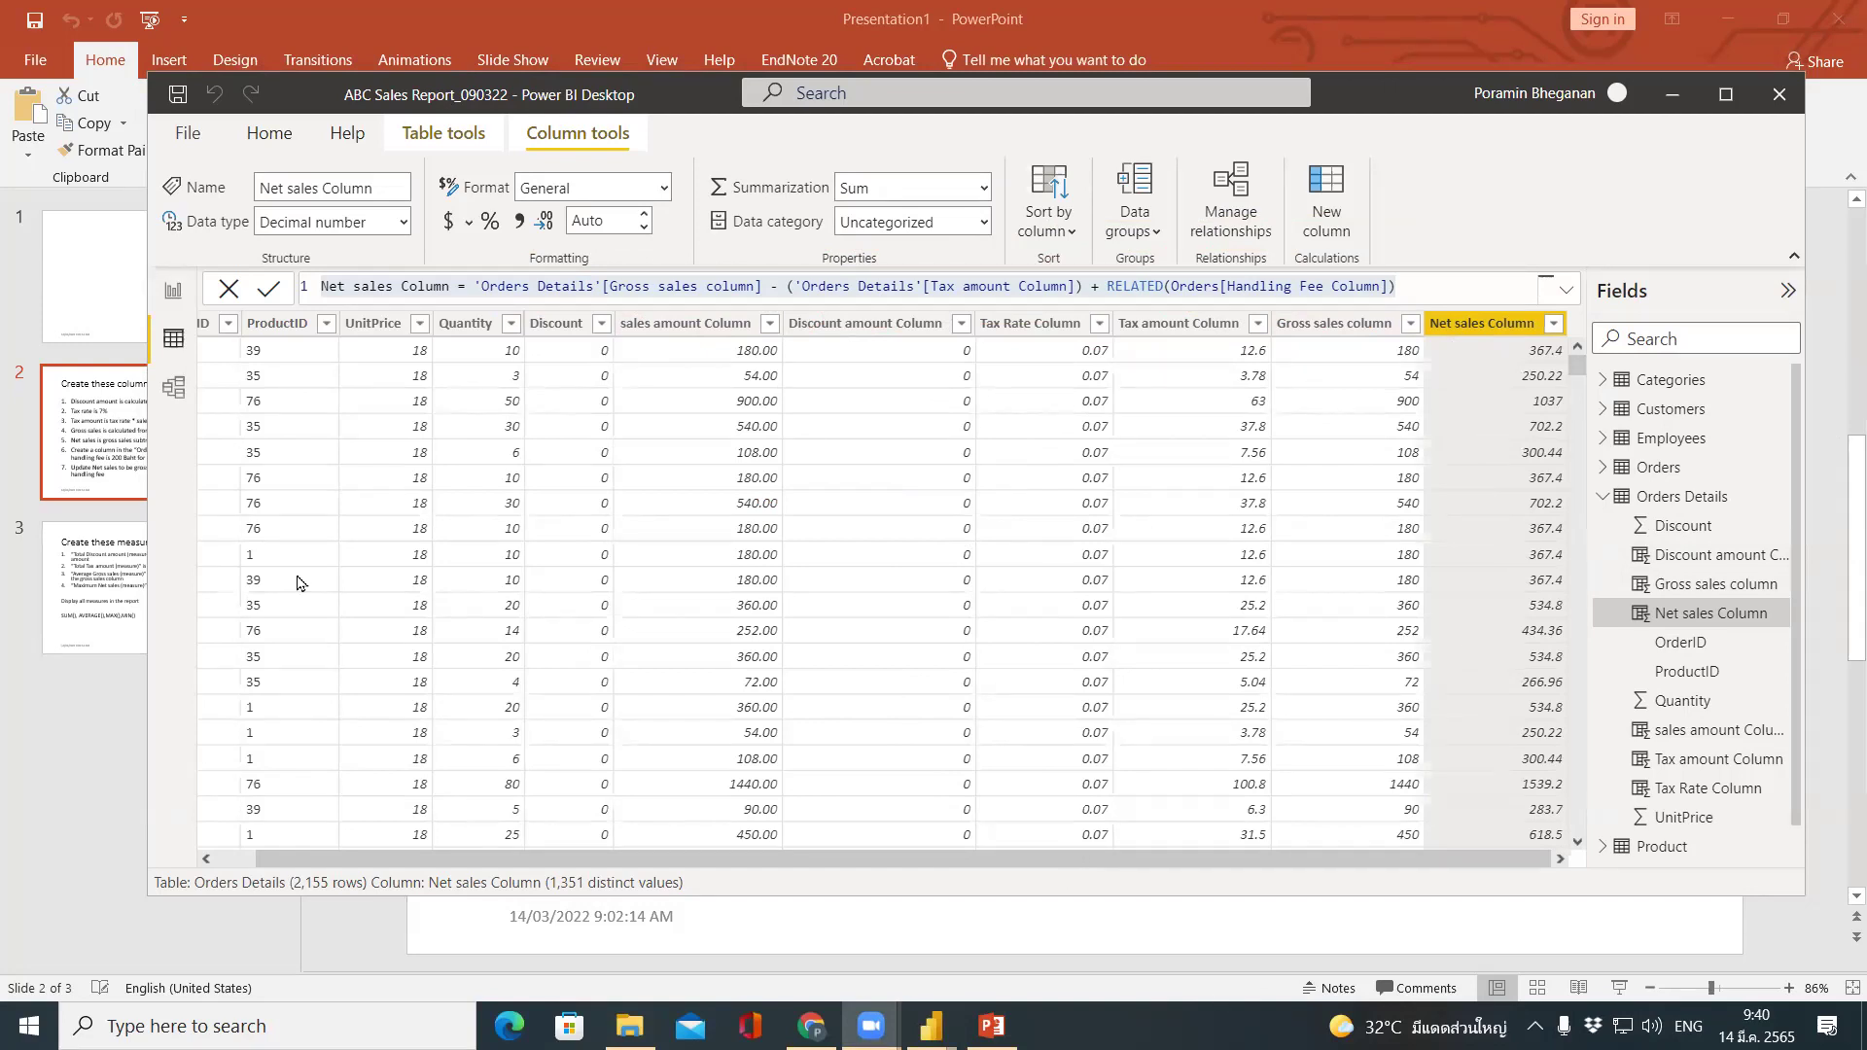
pyautogui.hotkey('ctrl', 'a')
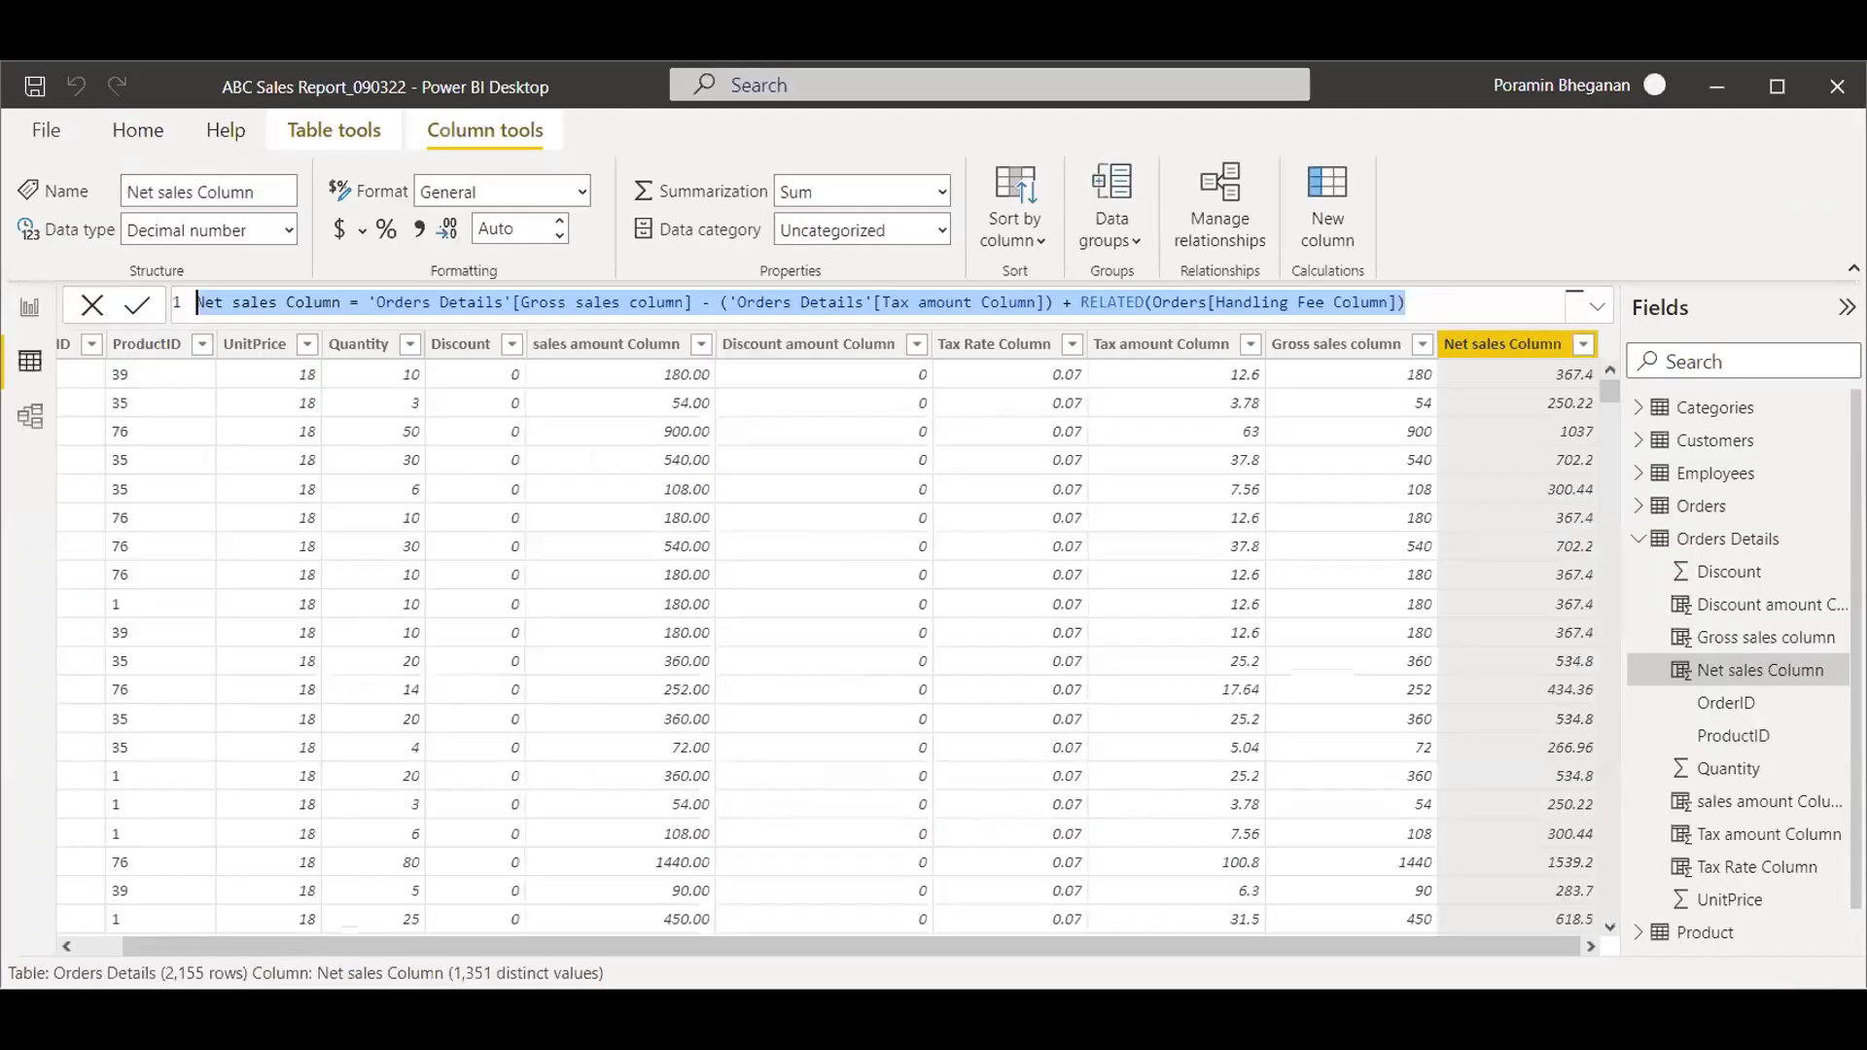
pyautogui.press('Escape')
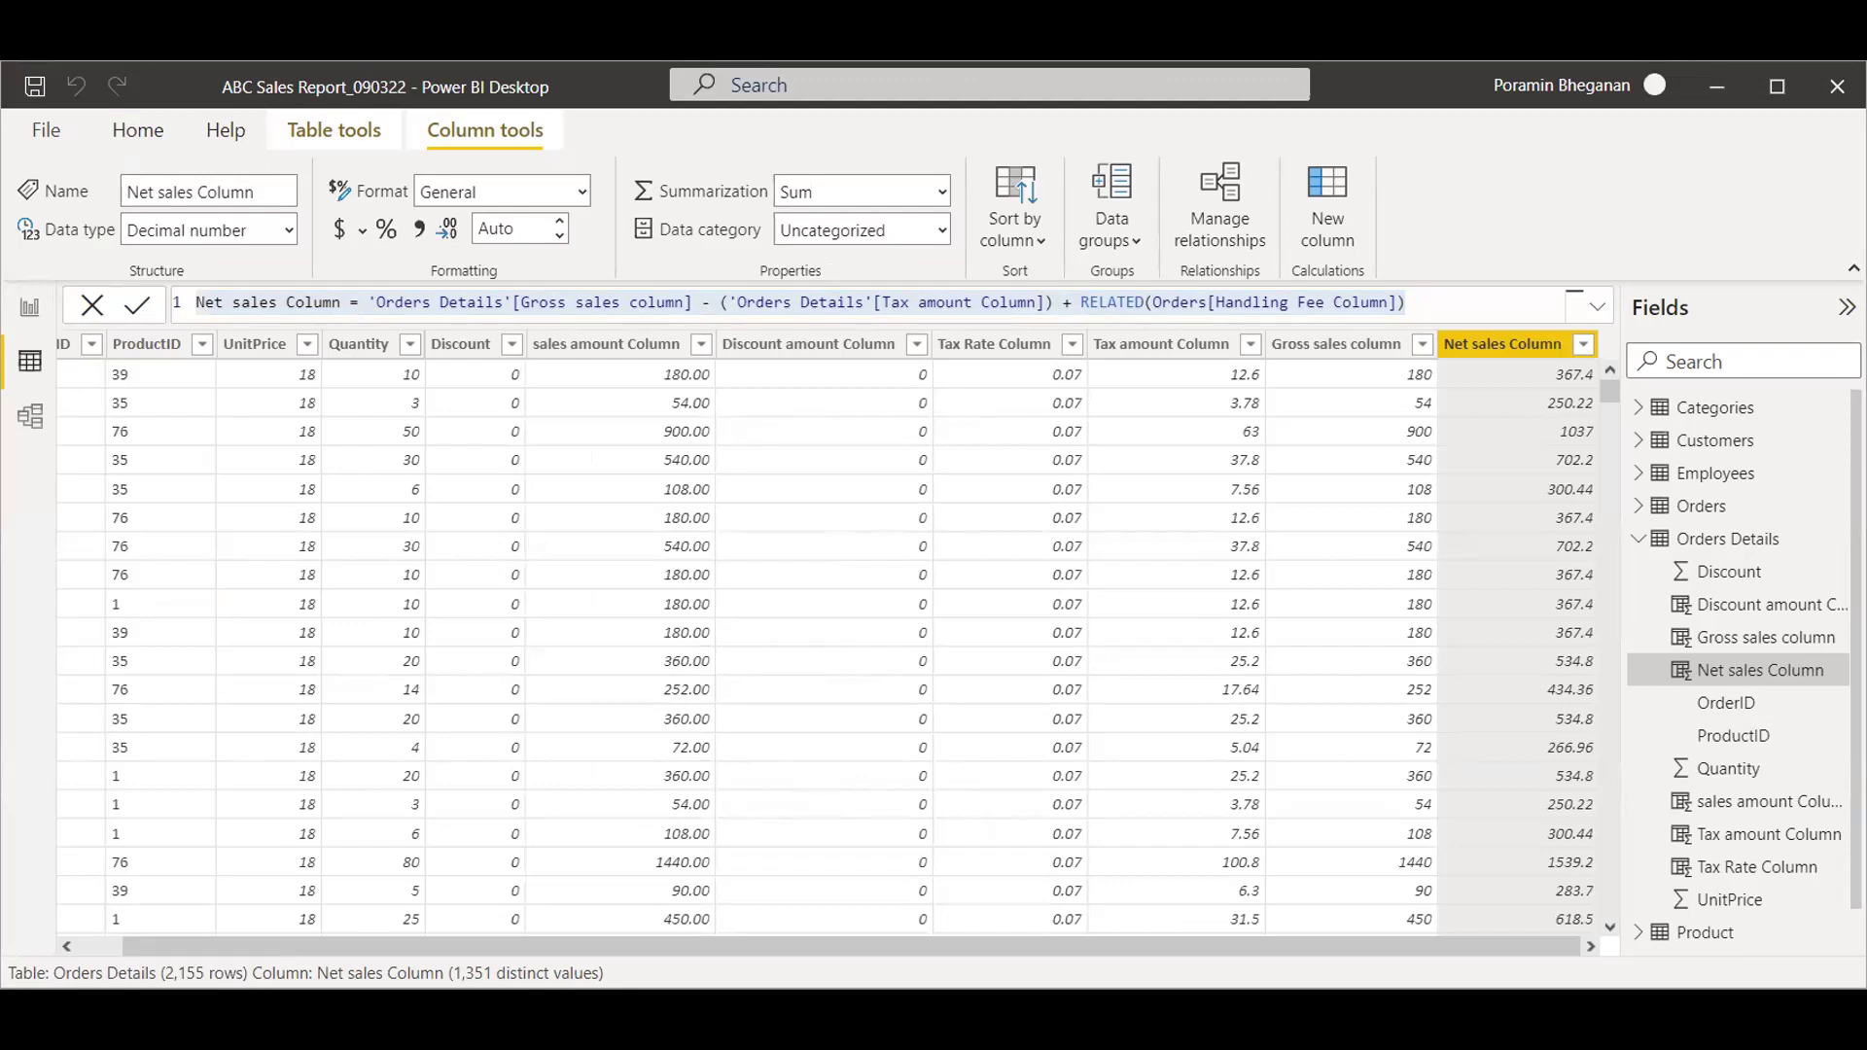
pyautogui.hotkey('ctrl', 'a')
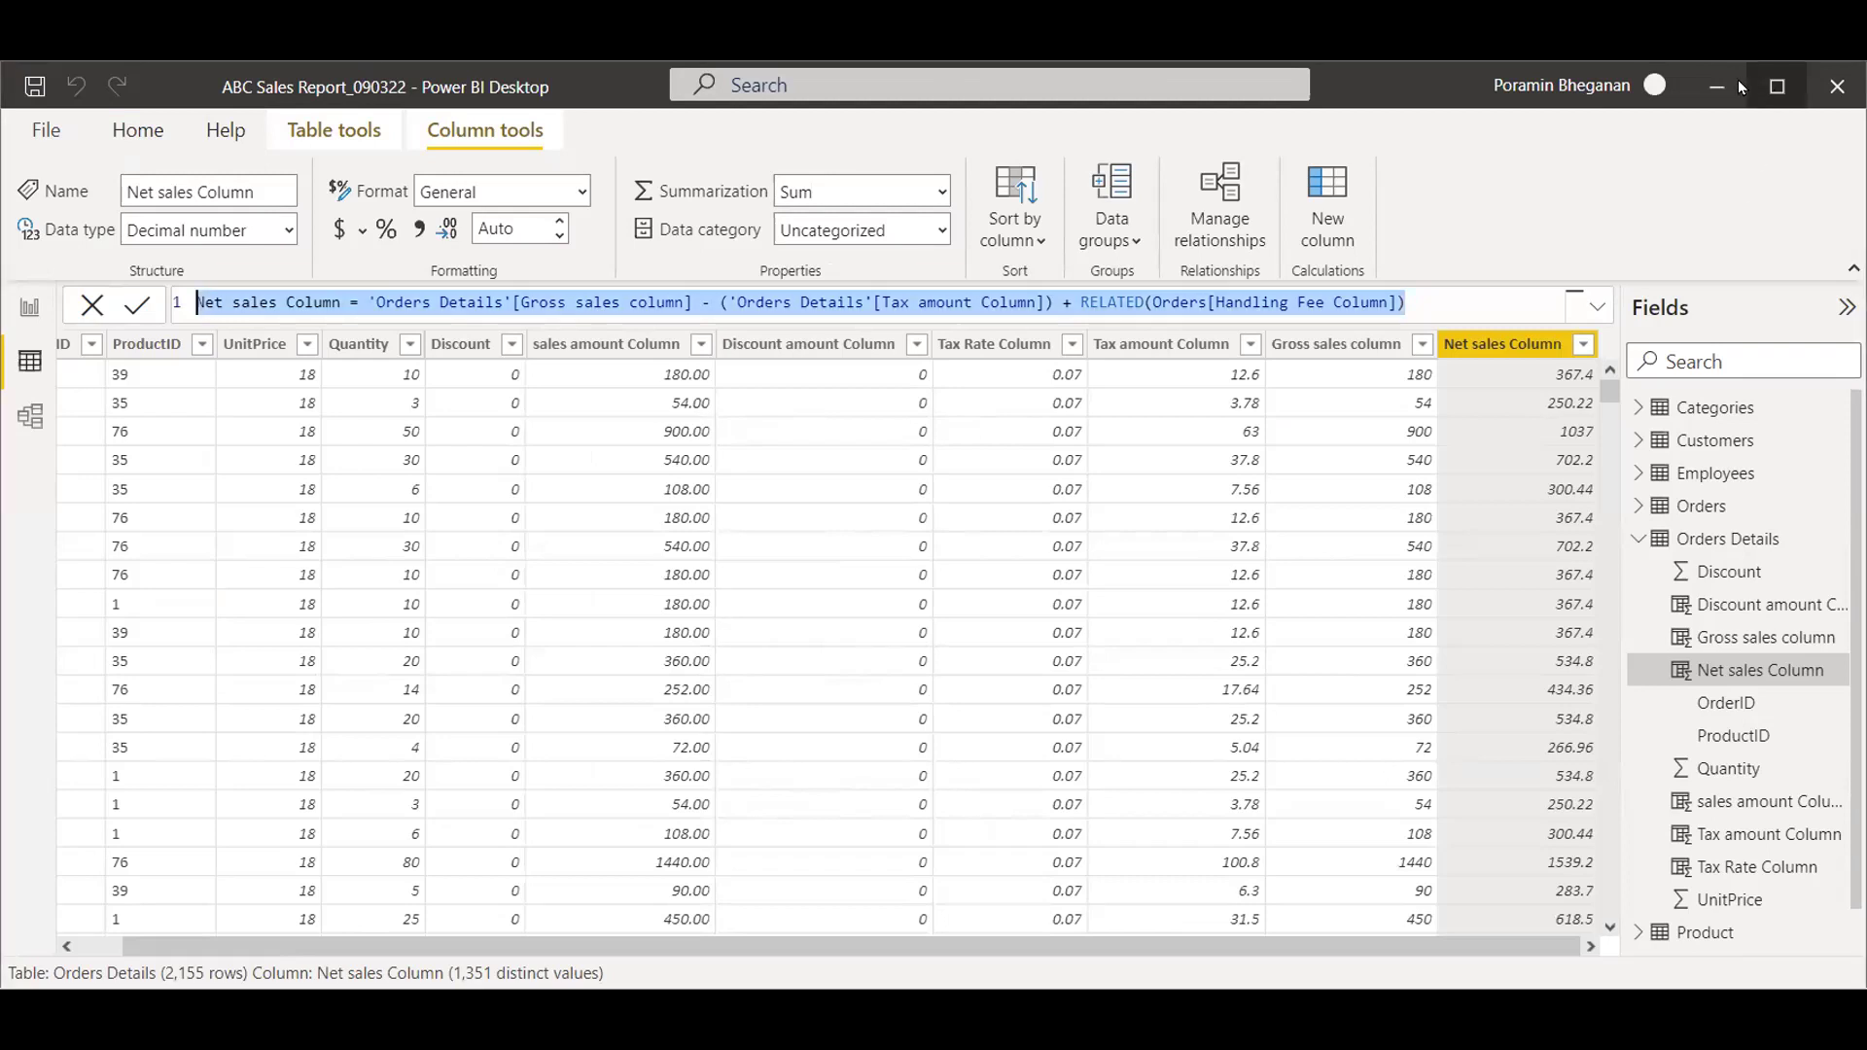
pyautogui.click(1763, 87)
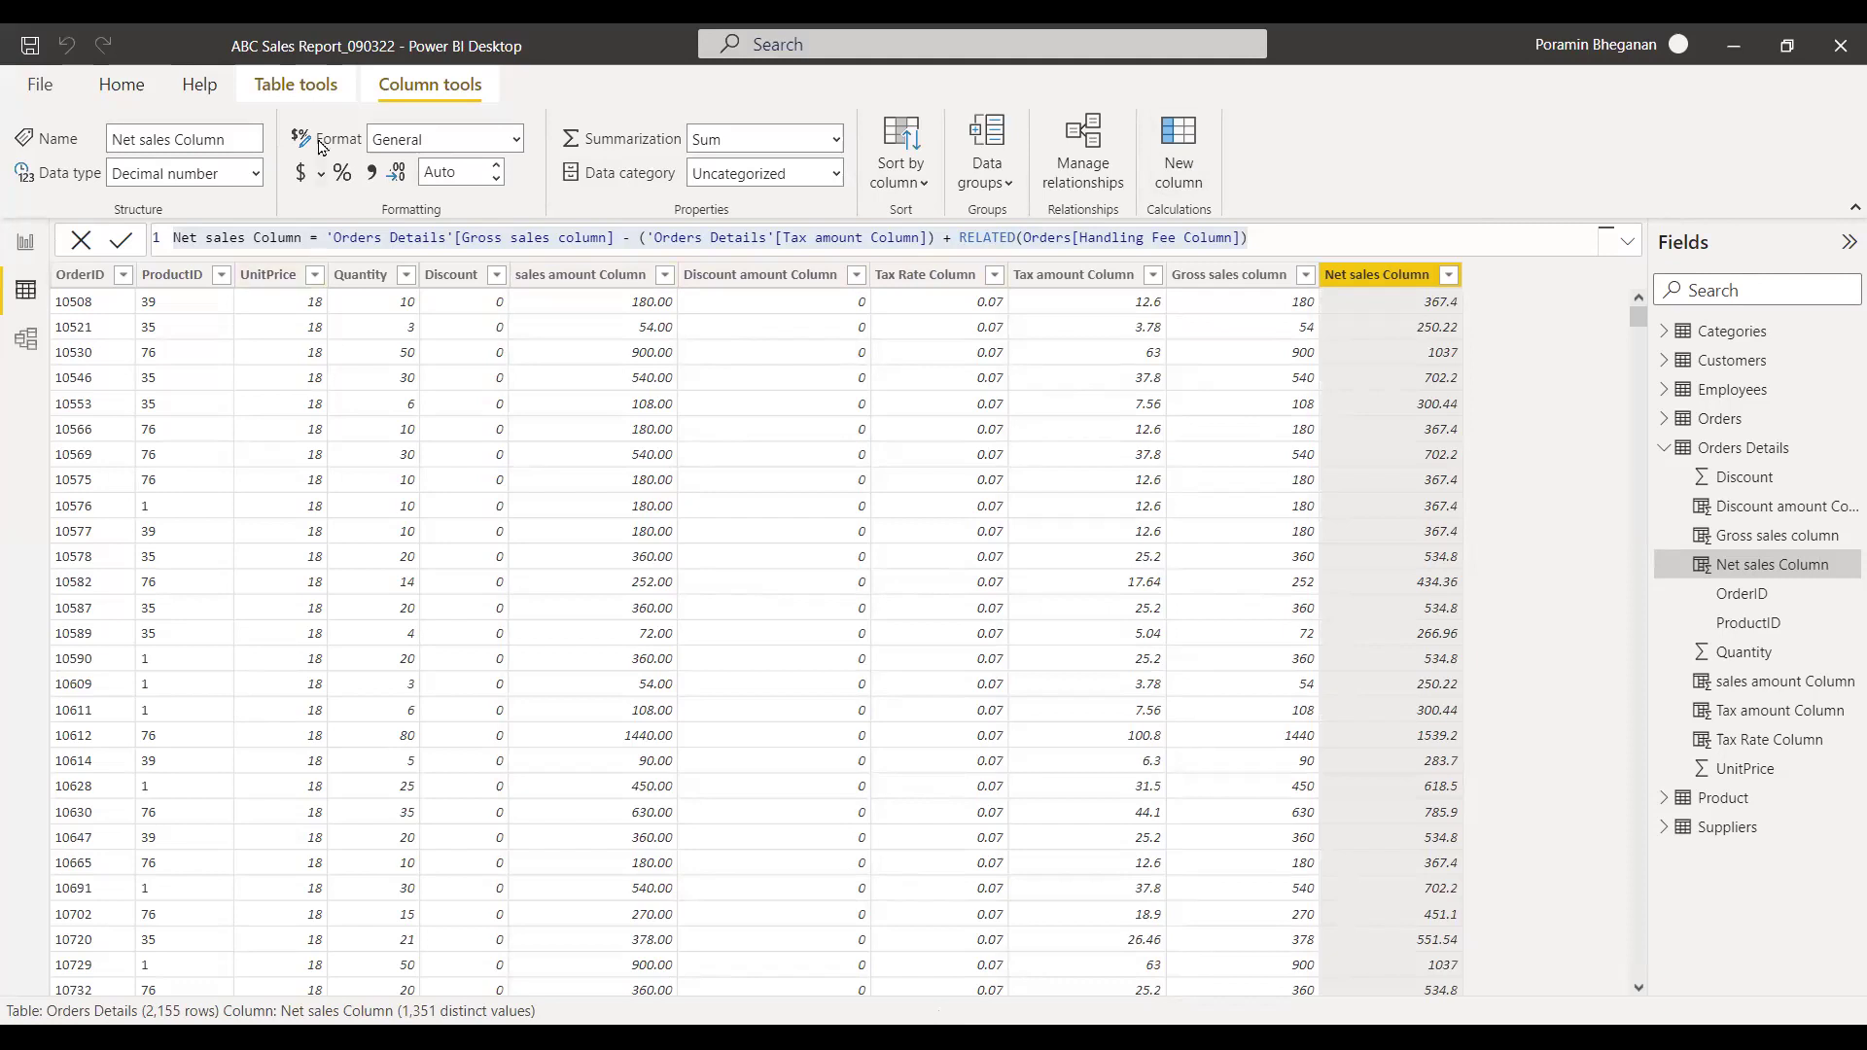
pyautogui.moveTo(166, 212)
pyautogui.mouseDown()
pyautogui.moveTo(177, 255)
pyautogui.moveTo(350, 283)
pyautogui.moveTo(644, 281)
pyautogui.mouseUp()
pyautogui.moveTo(844, 273)
pyautogui.mouseDown()
pyautogui.moveTo(1239, 248)
pyautogui.moveTo(1291, 226)
pyautogui.moveTo(1257, 200)
pyautogui.moveTo(554, 178)
pyautogui.moveTo(171, 208)
pyautogui.mouseUp()
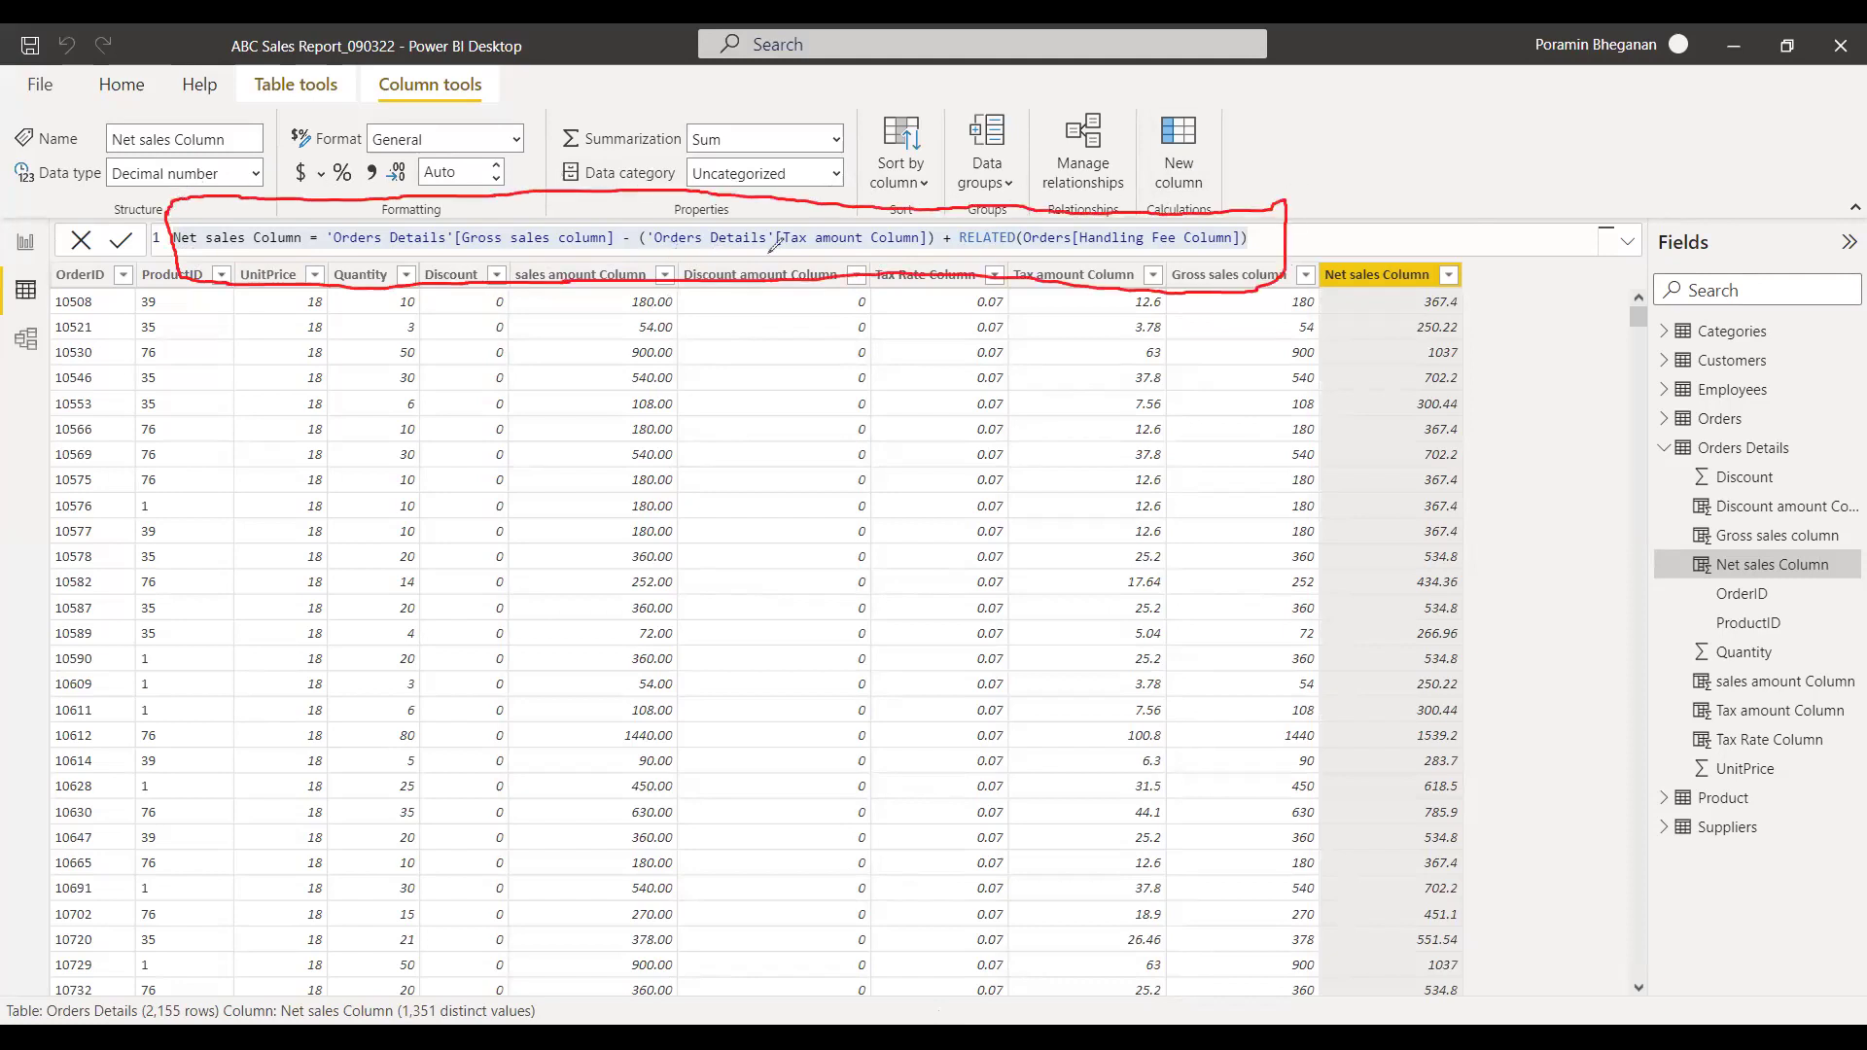
pyautogui.moveTo(1030, 430)
pyautogui.mouseDown()
pyautogui.moveTo(1013, 271)
pyautogui.moveTo(1001, 309)
pyautogui.moveTo(1005, 273)
pyautogui.moveTo(1044, 289)
pyautogui.moveTo(1083, 543)
pyautogui.moveTo(1127, 461)
pyautogui.moveTo(1096, 549)
pyautogui.moveTo(1060, 547)
pyautogui.moveTo(1240, 524)
pyautogui.moveTo(1221, 483)
pyautogui.moveTo(1334, 500)
pyautogui.mouseUp()
pyautogui.click(1150, 551)
pyautogui.click(1238, 425)
pyautogui.moveTo(1315, 413); pyautogui.dragTo(1288, 513)
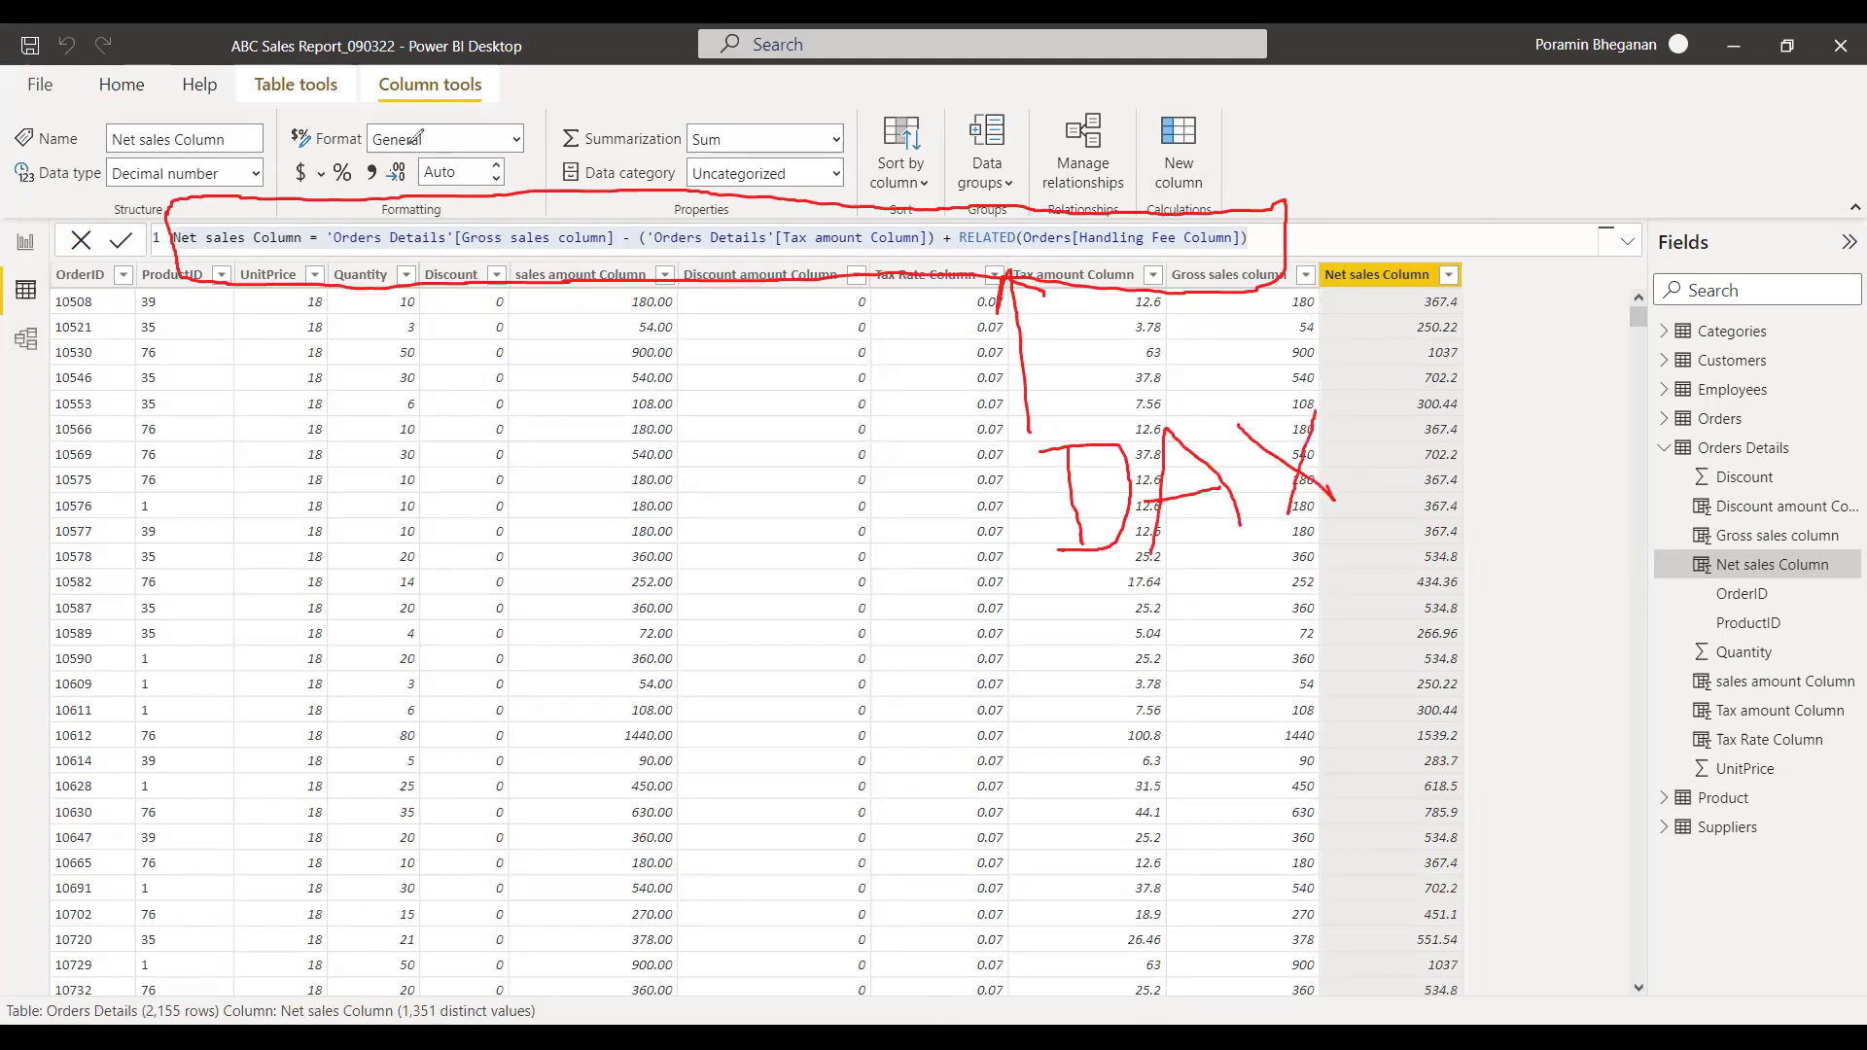
pyautogui.click(1008, 596)
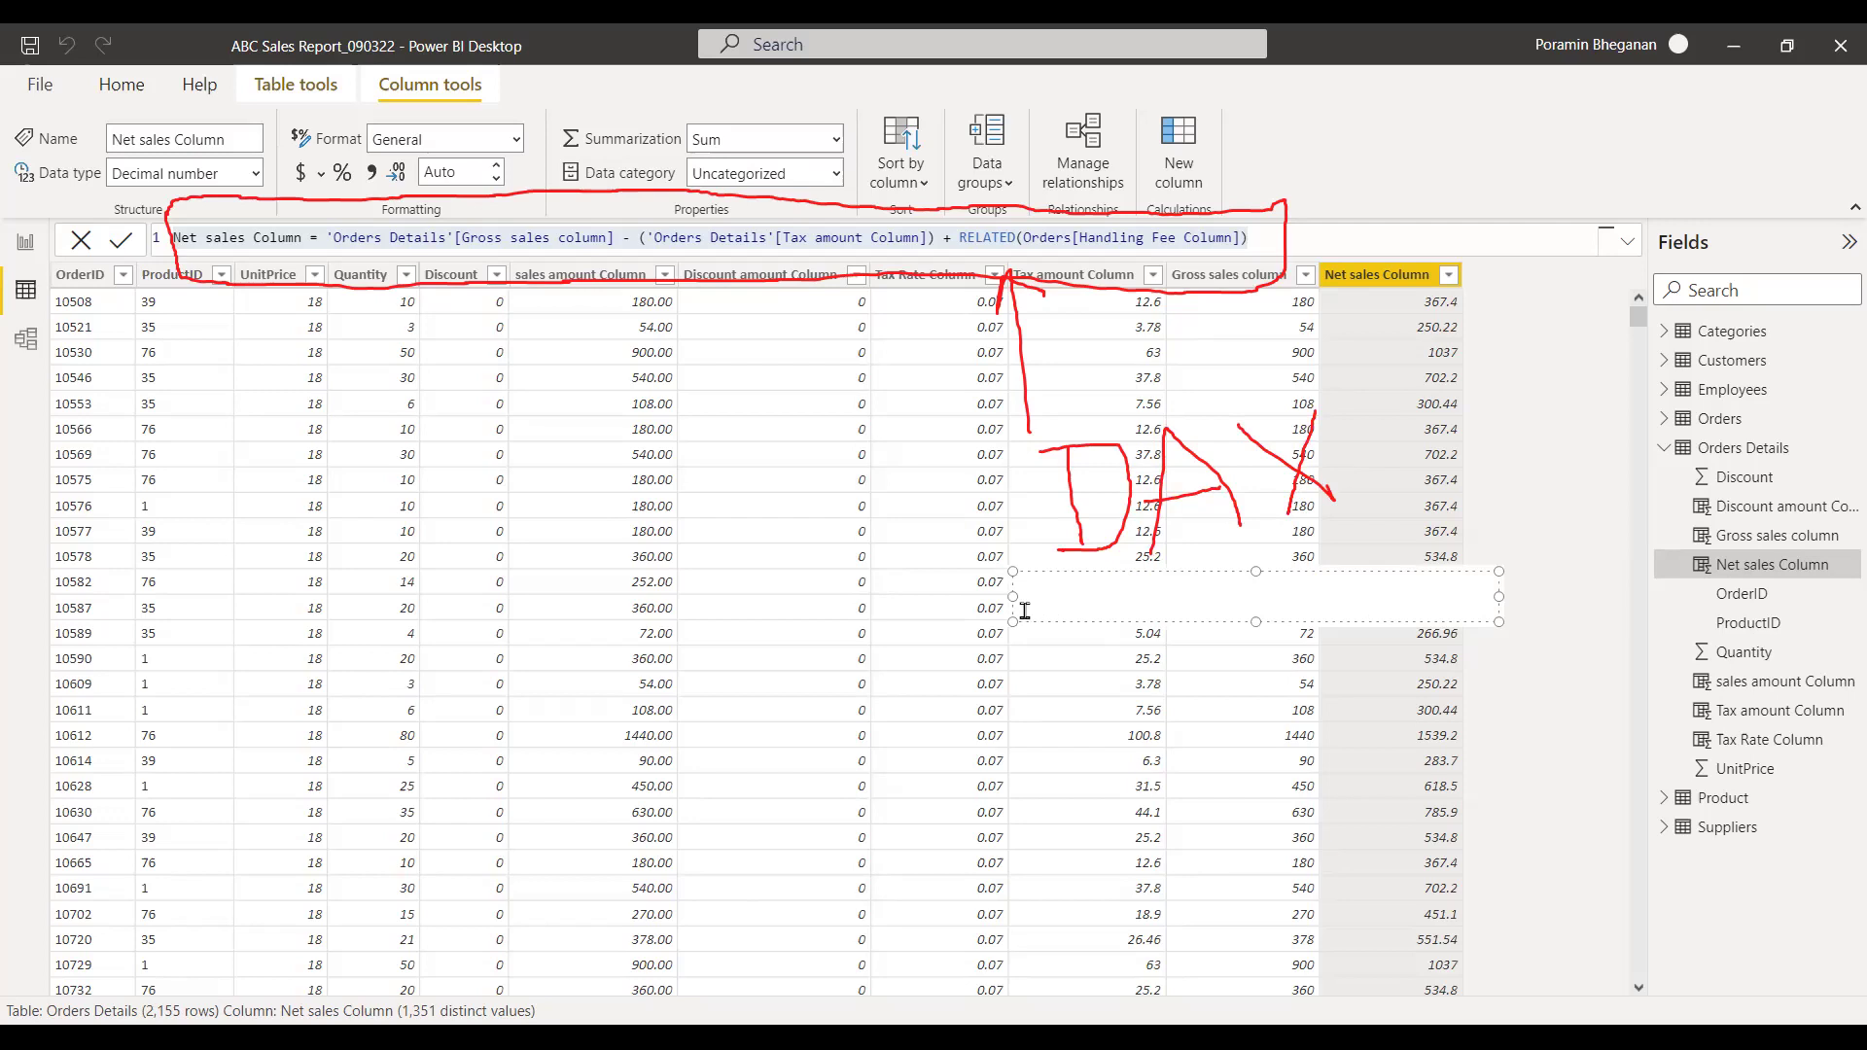
pyautogui.write('Data Ana')
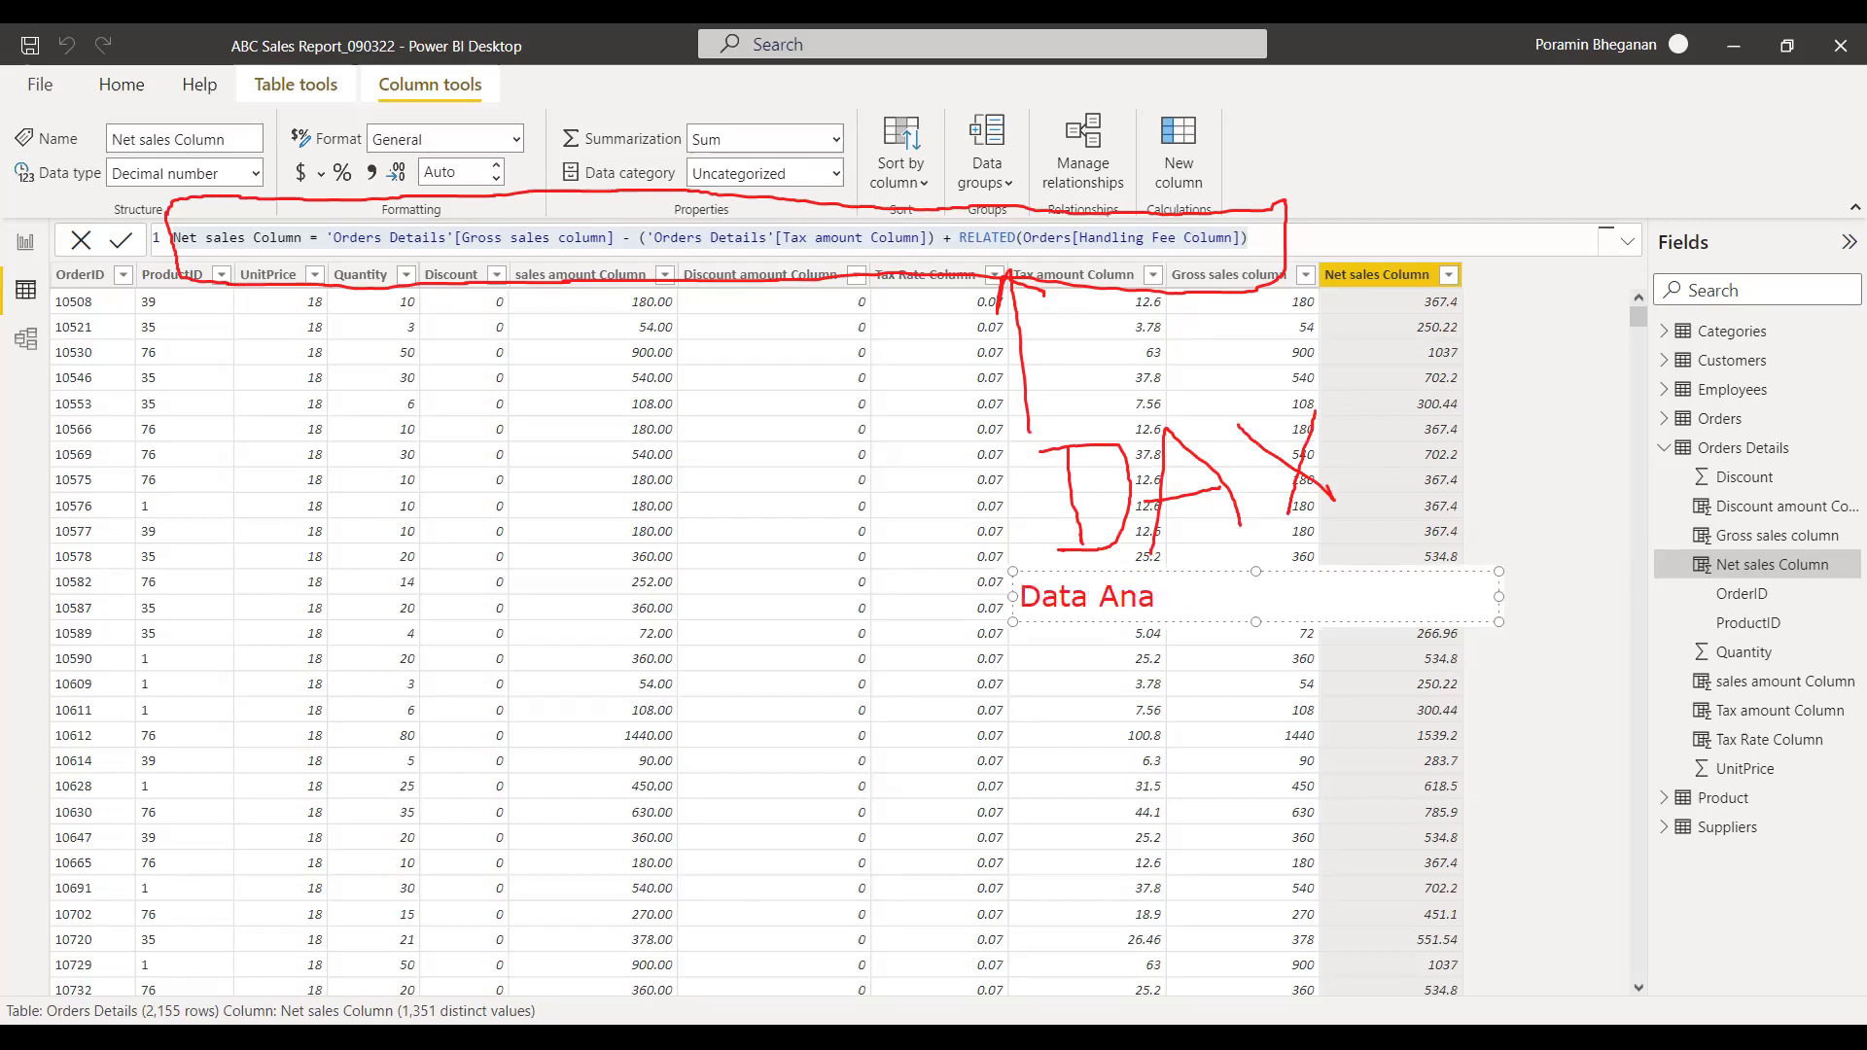
pyautogui.write('lysis eXpression')
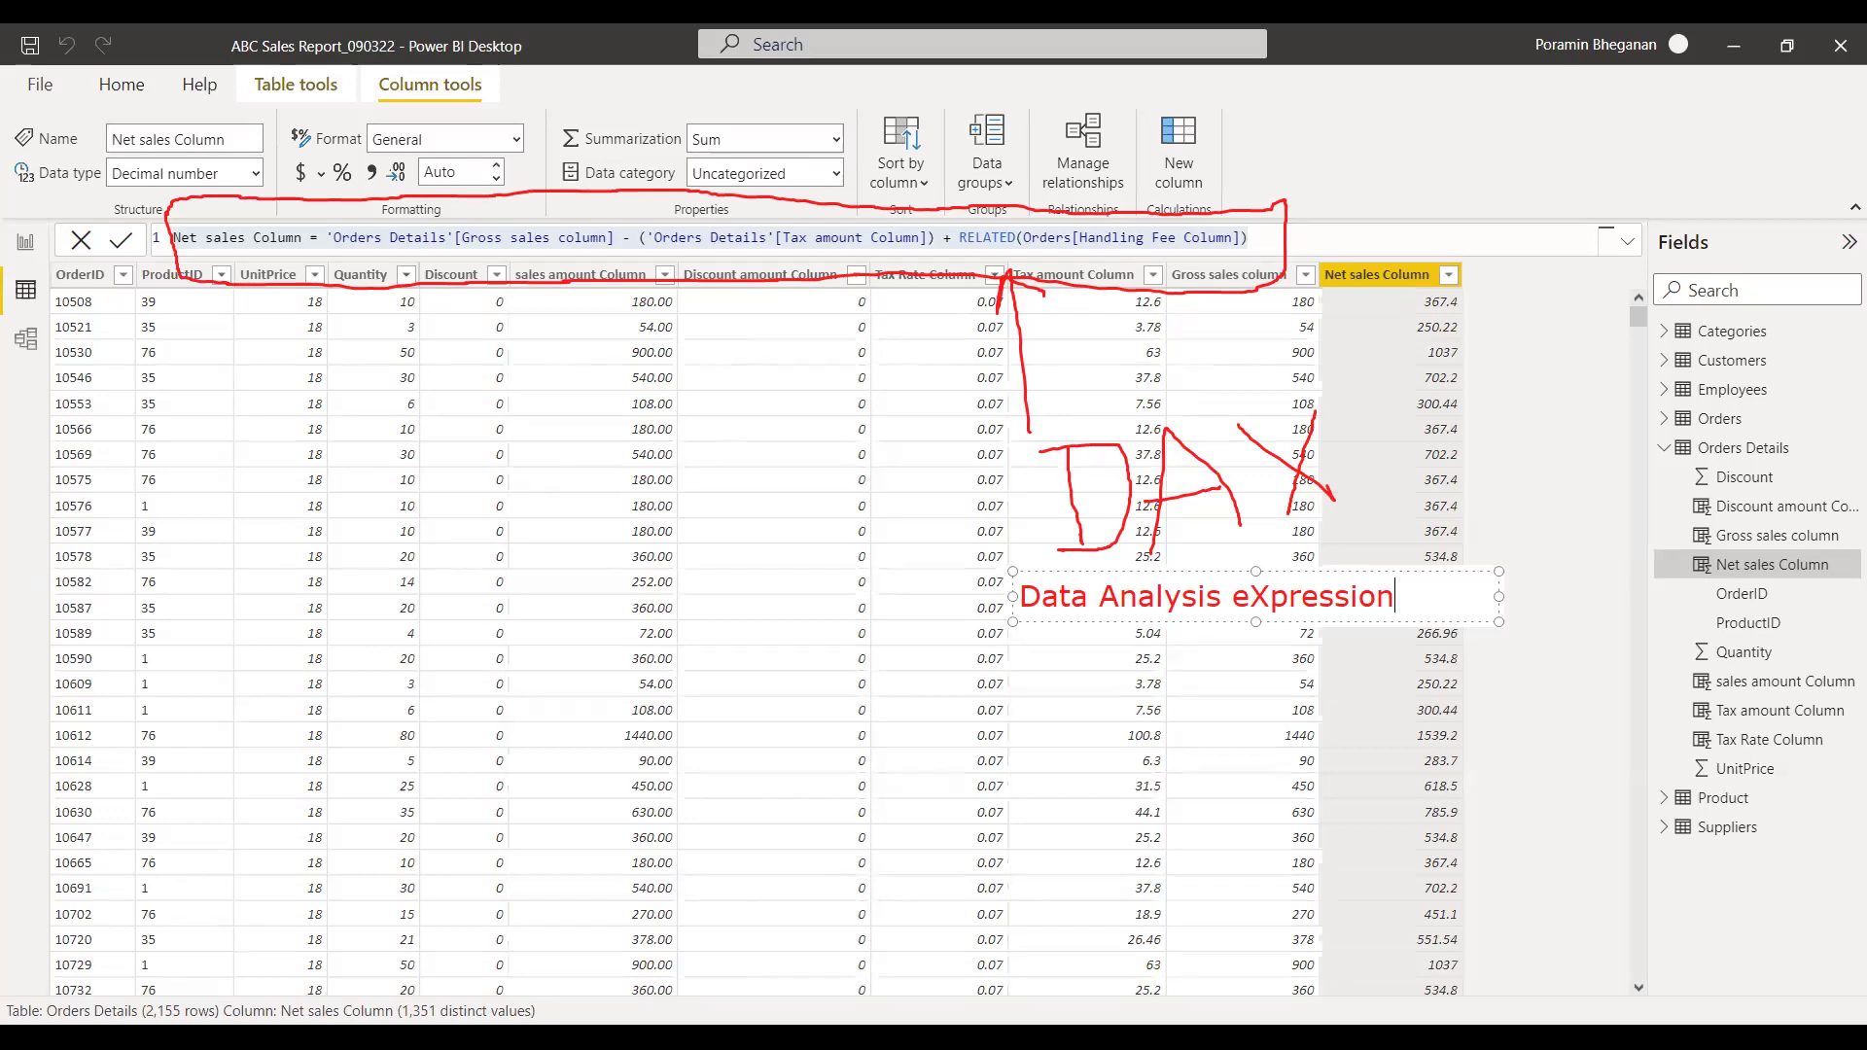
pyautogui.press('Escape')
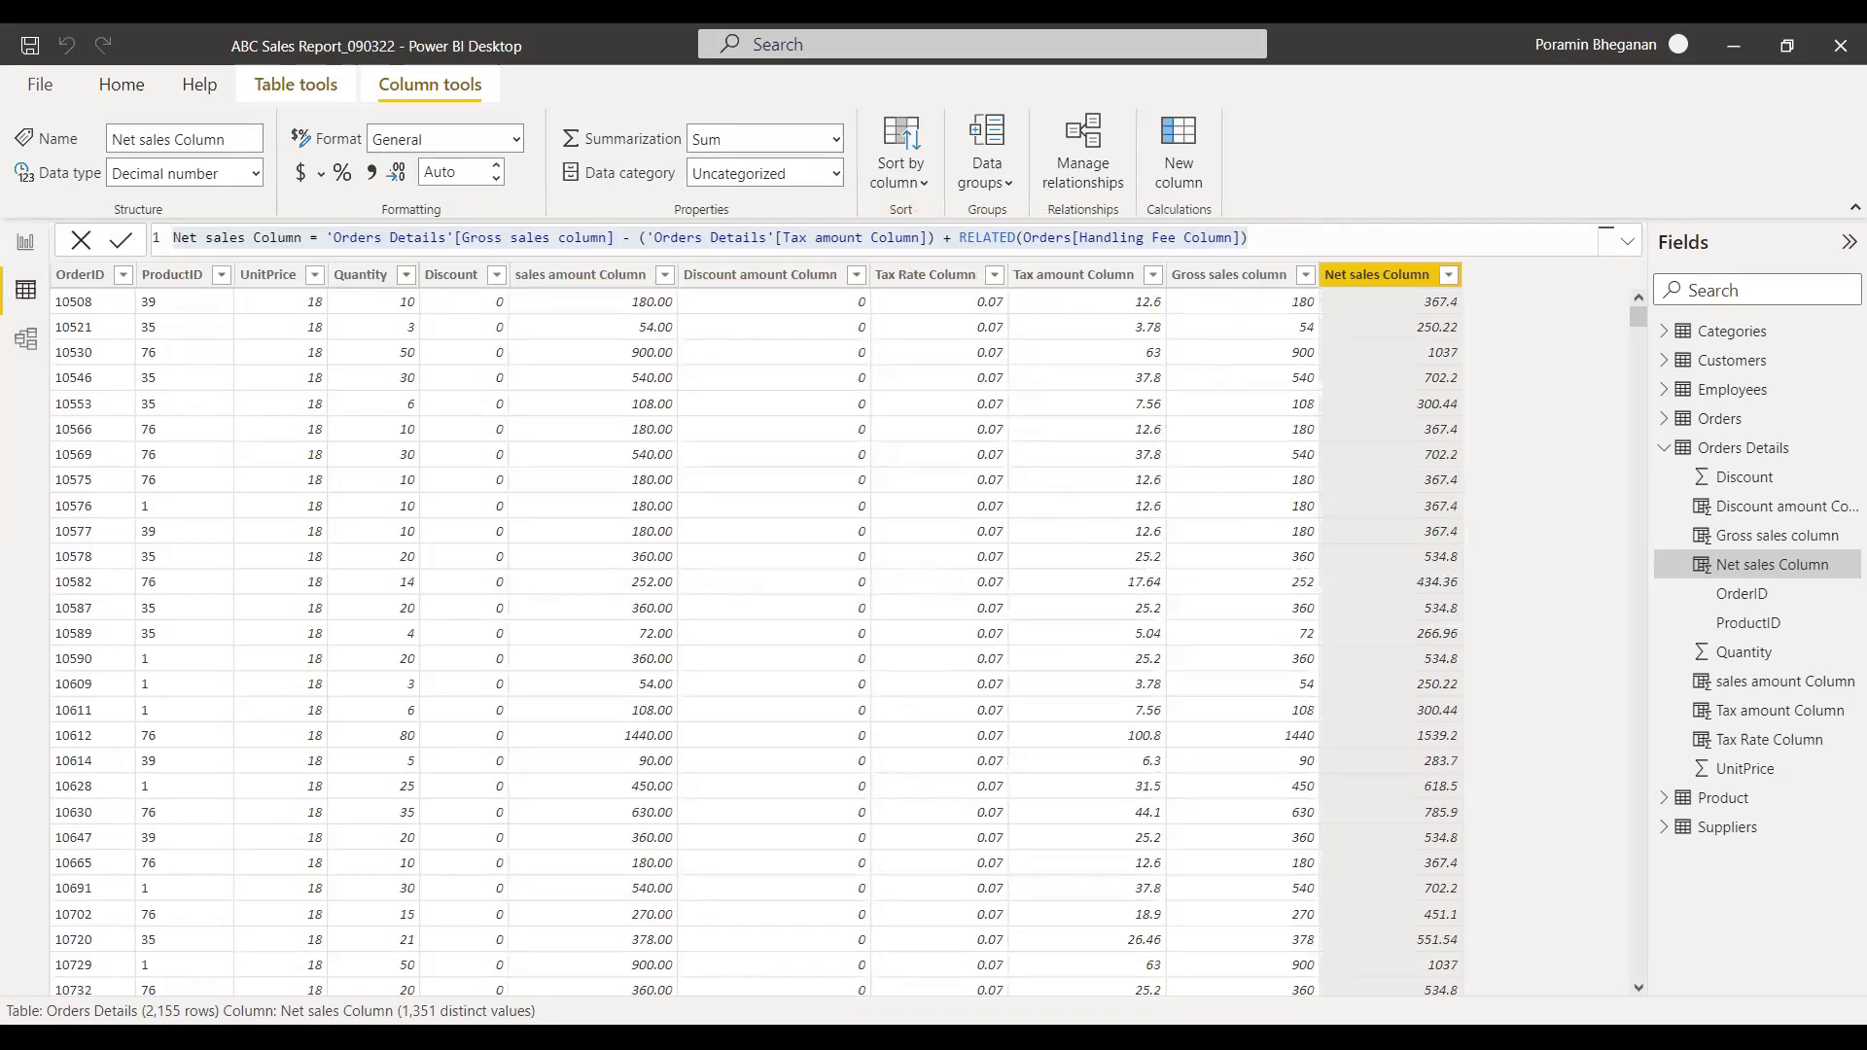
# Add a map visual to the blank Page 2 of the report and give it Net sales Column from Orders Details.
pyautogui.click(13, 237)
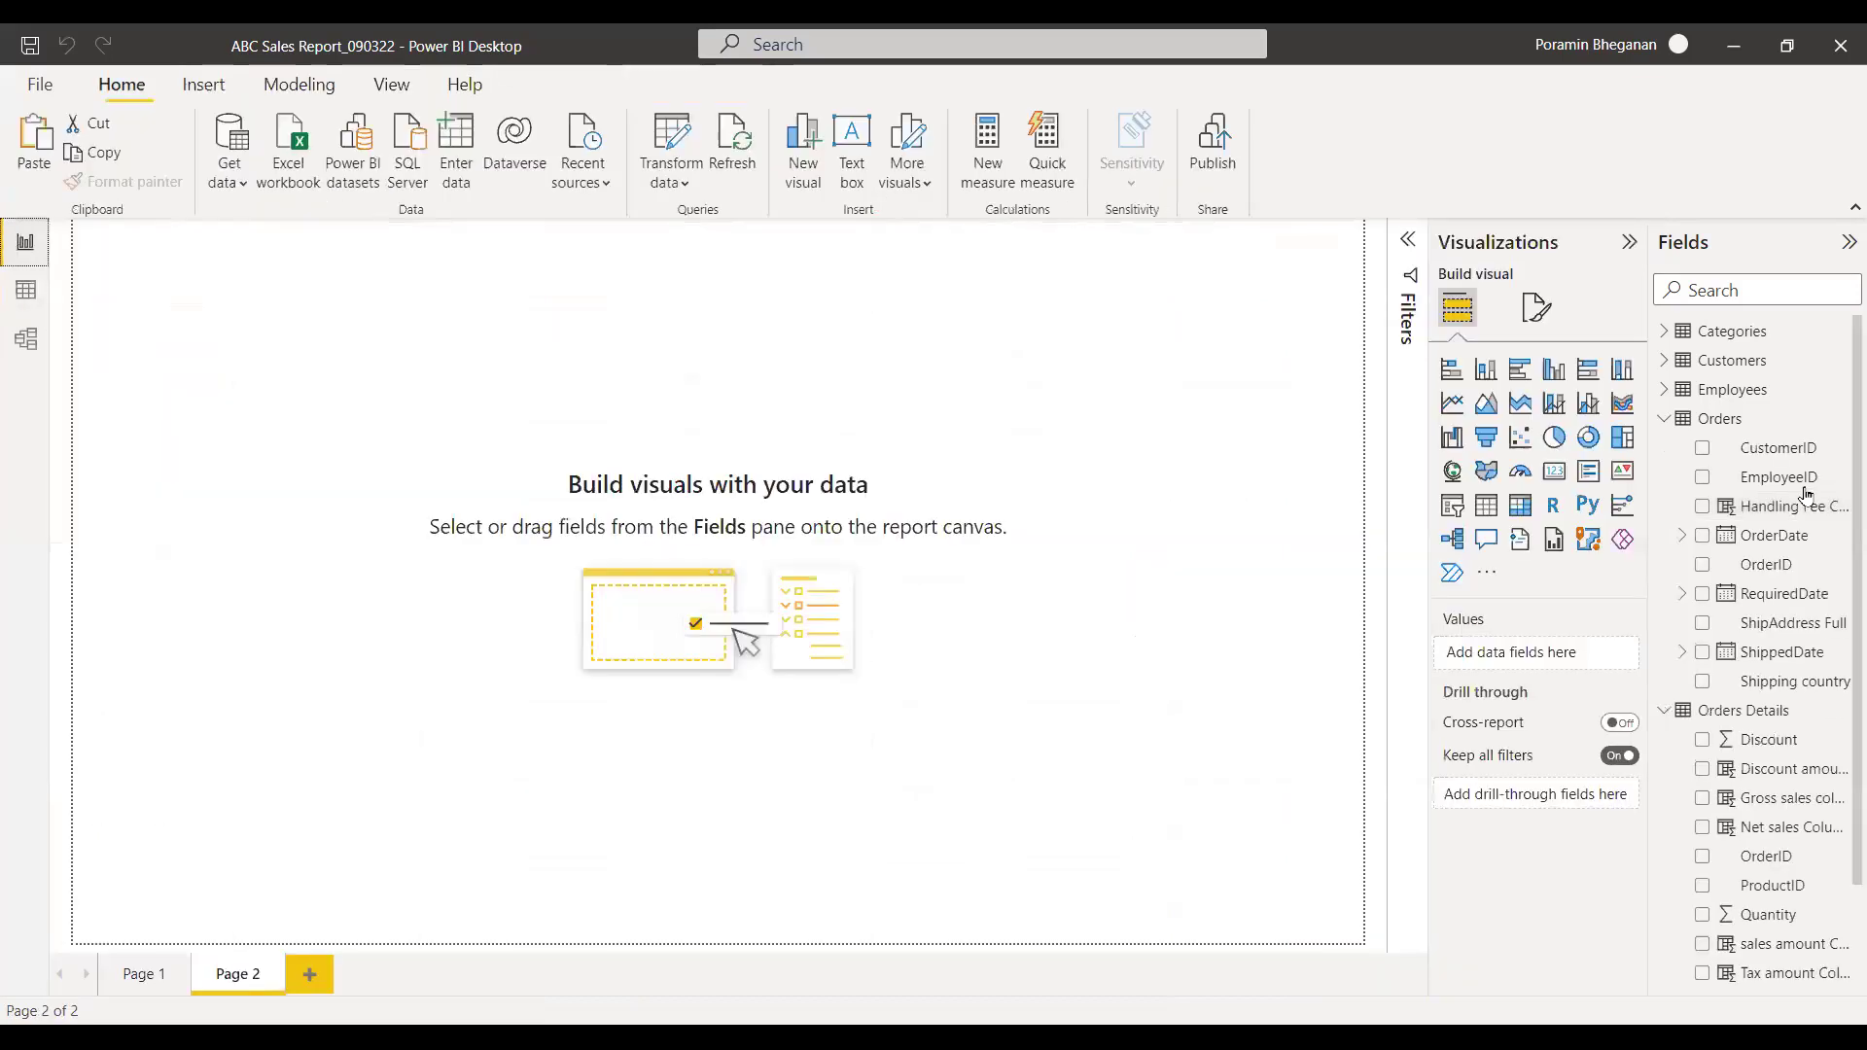
pyautogui.click(1664, 418)
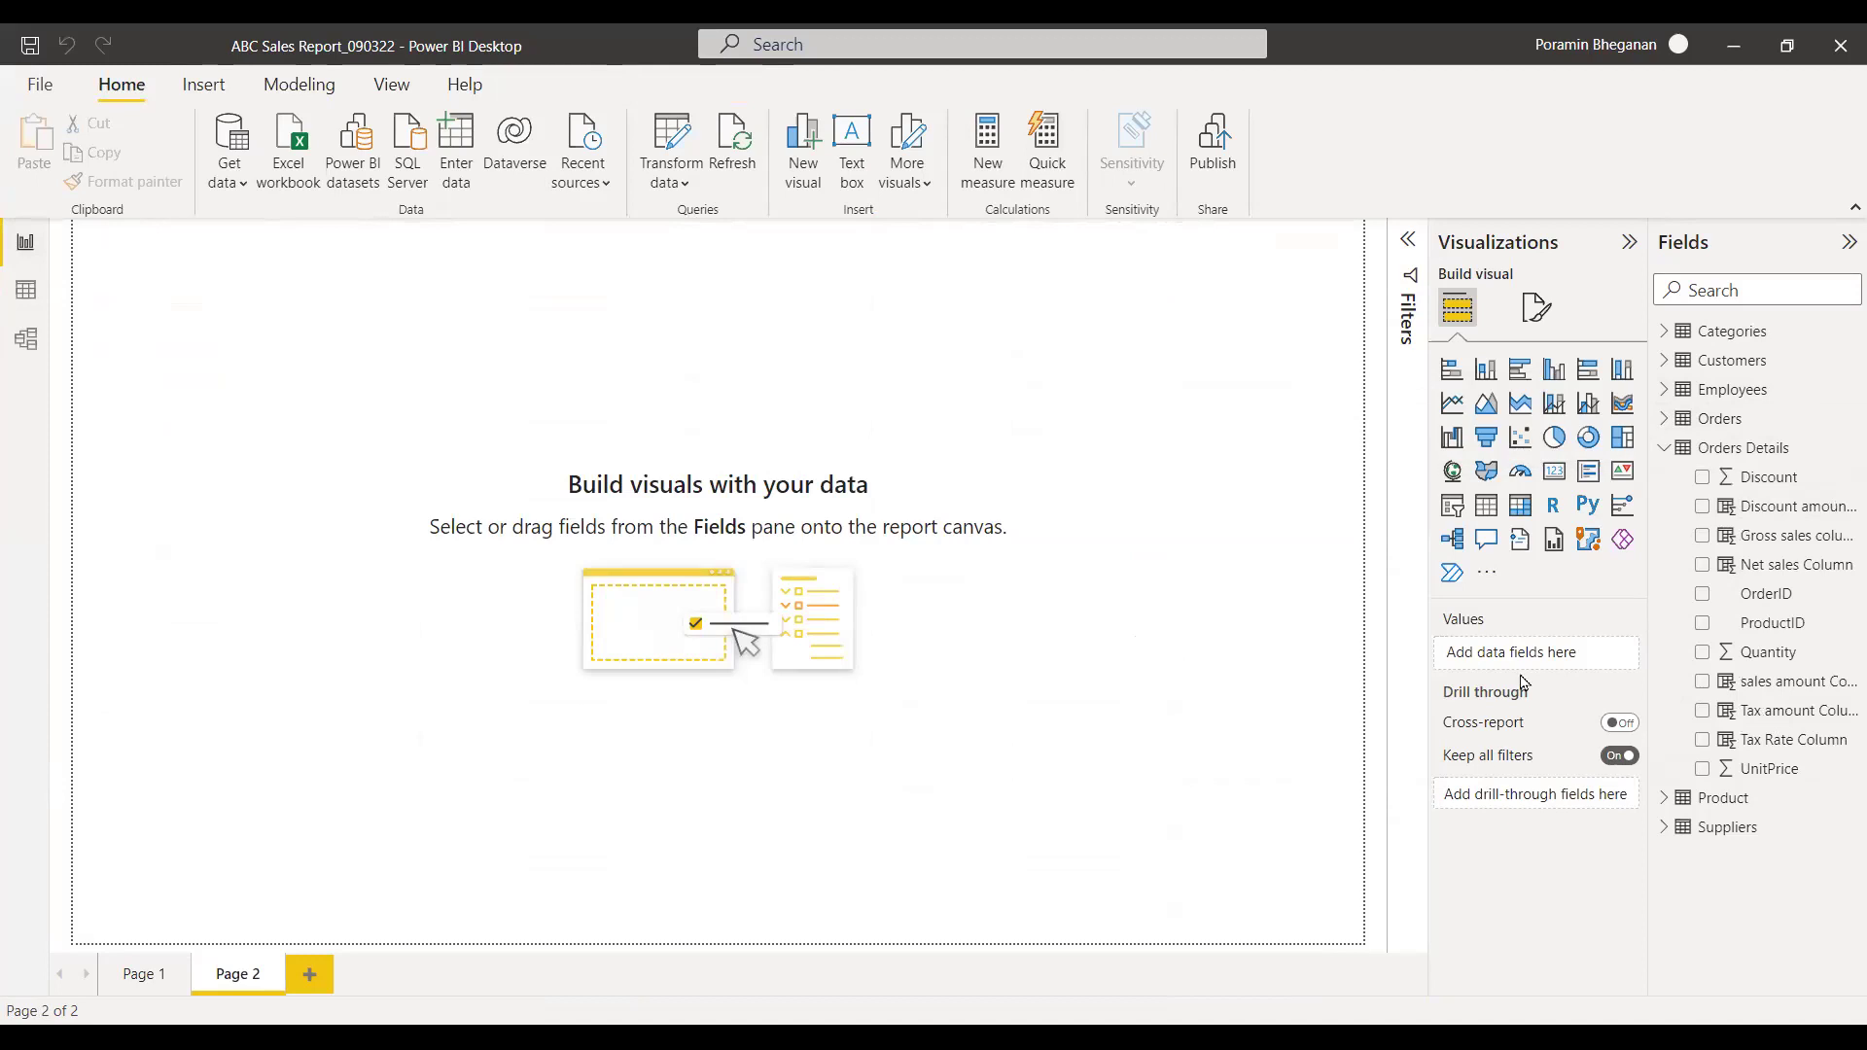
pyautogui.click(1454, 473)
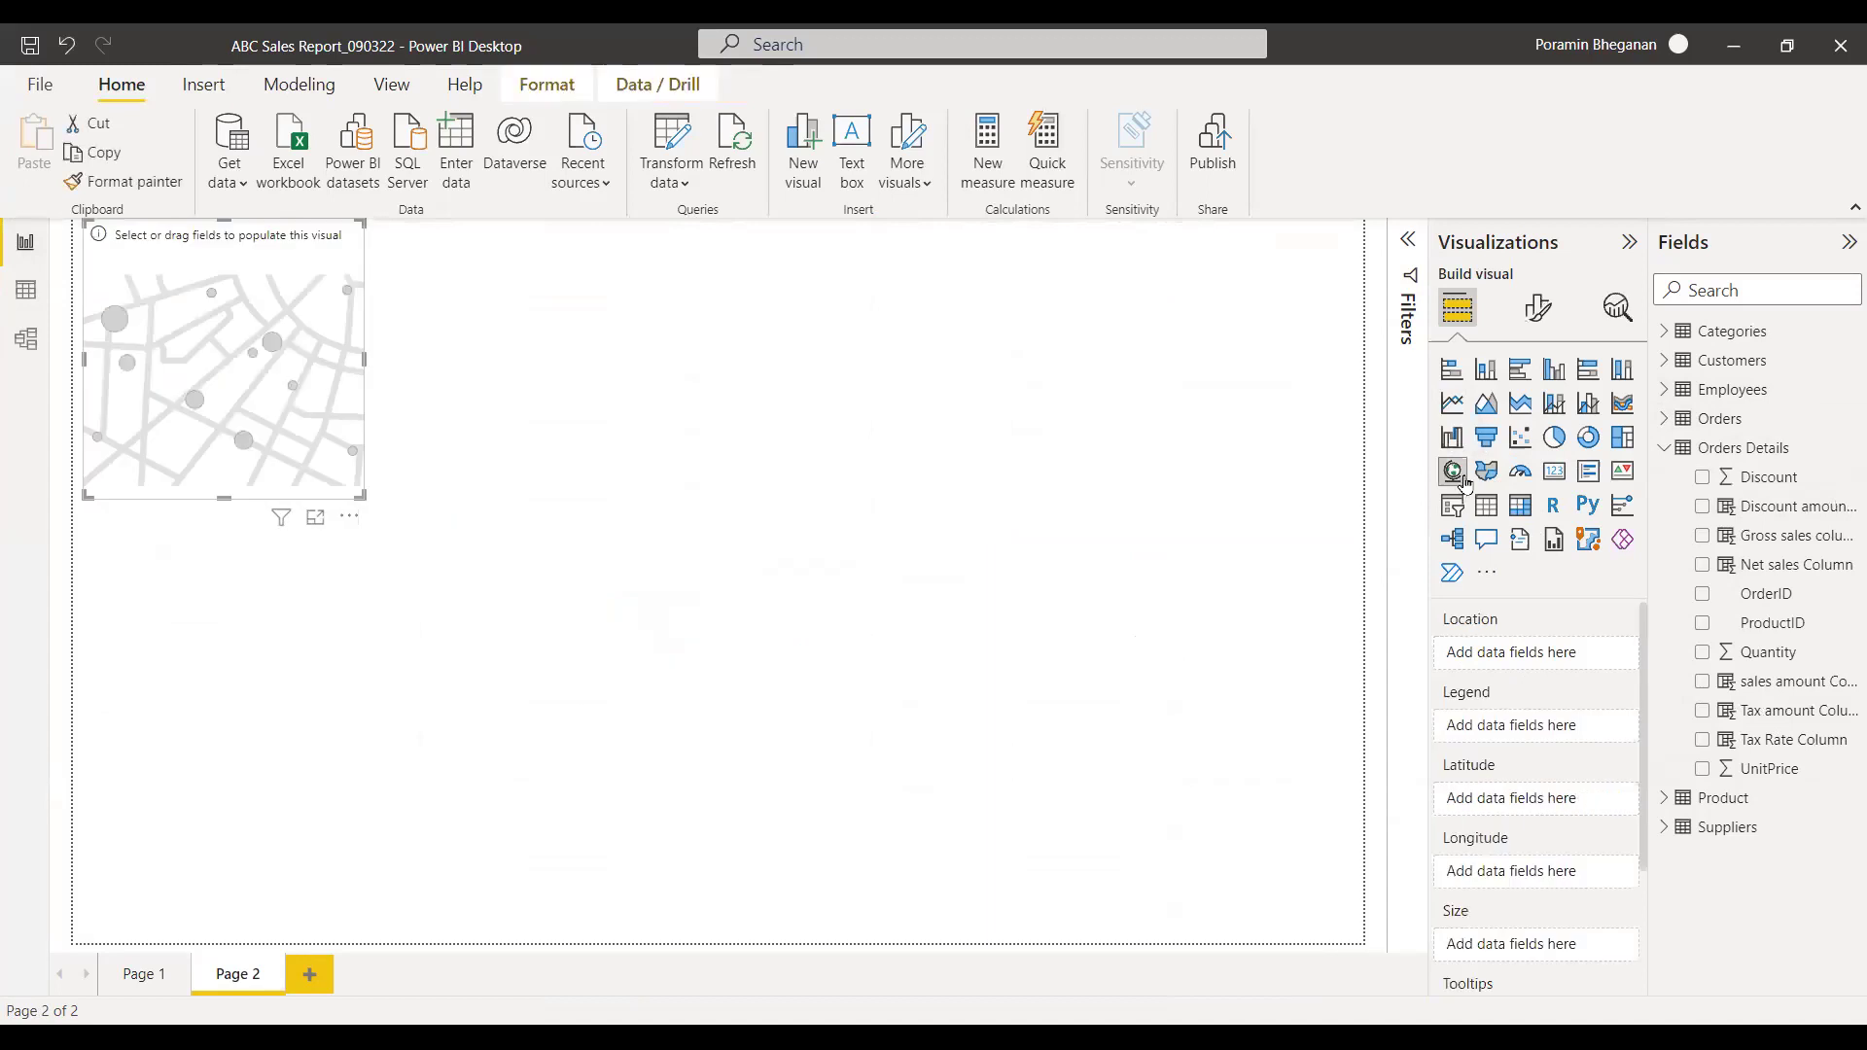
pyautogui.click(1701, 564)
# Enlarge the map visual to fill most of Page 2 and plot it by Shipping country from Orders.
pyautogui.click(1662, 420)
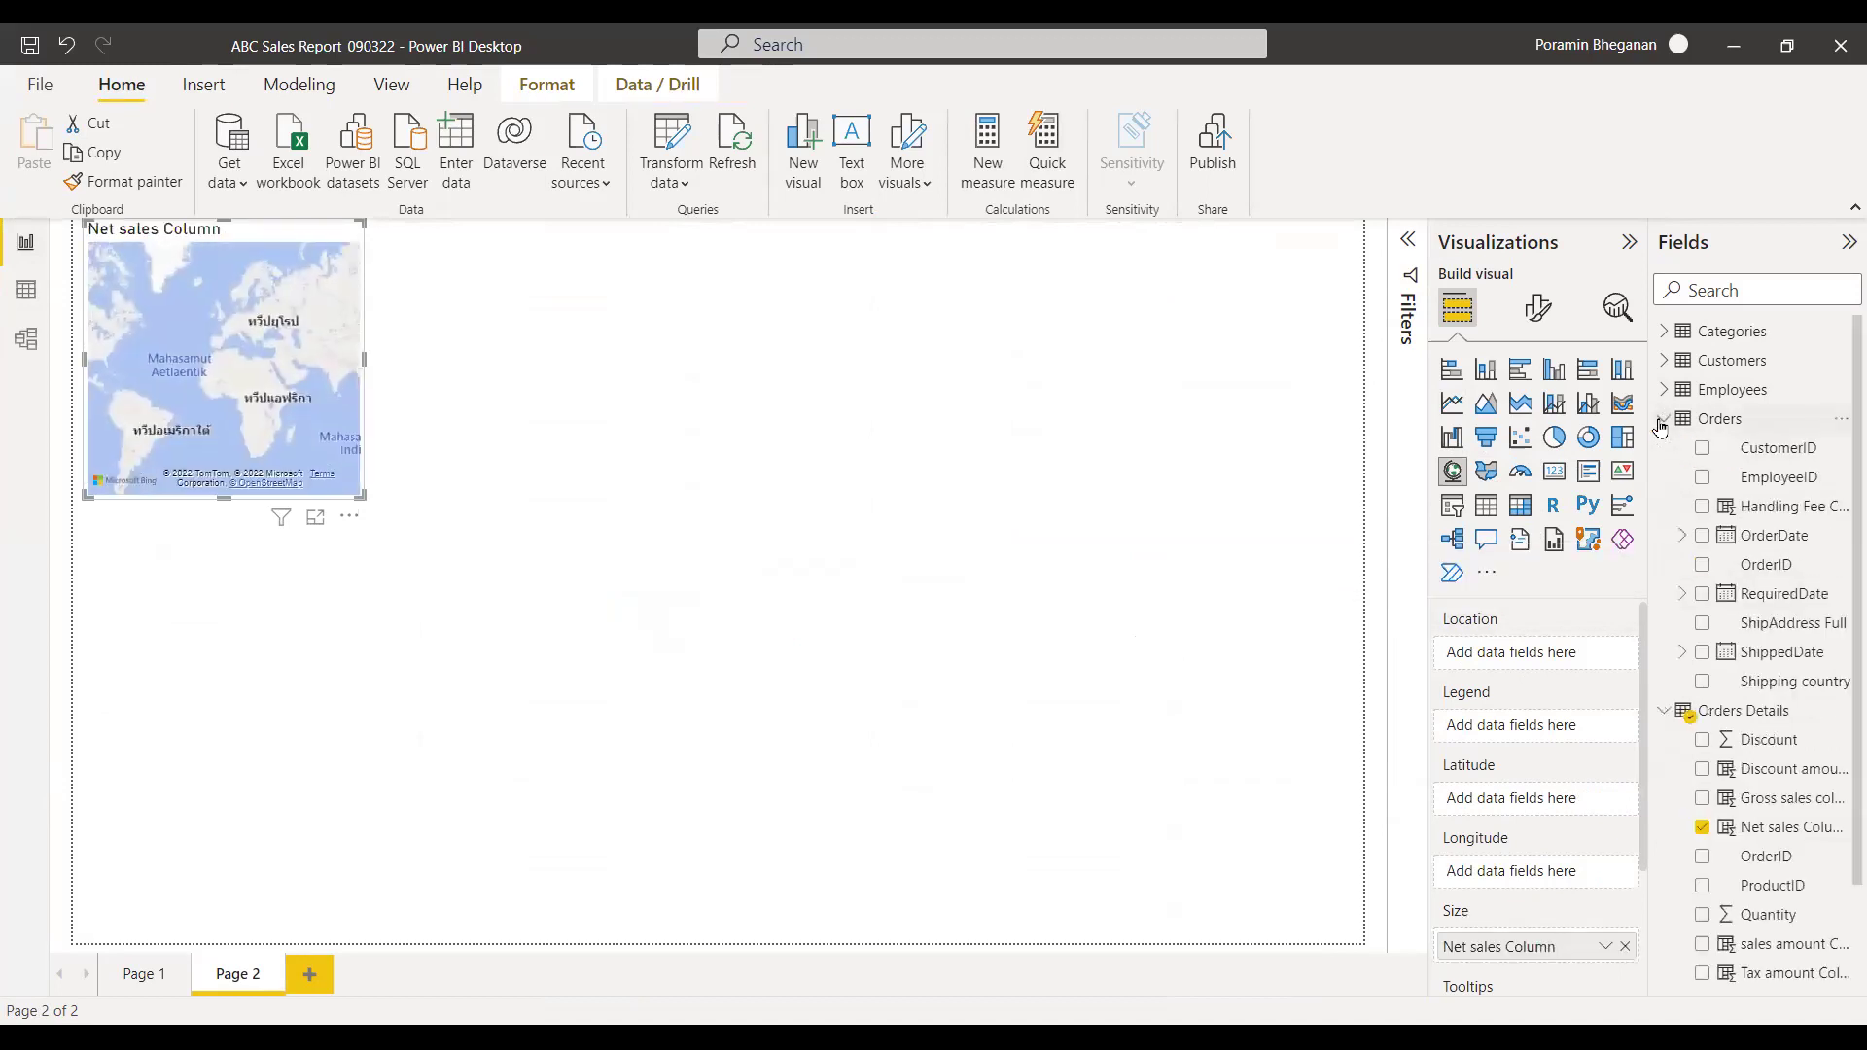
pyautogui.click(1700, 681)
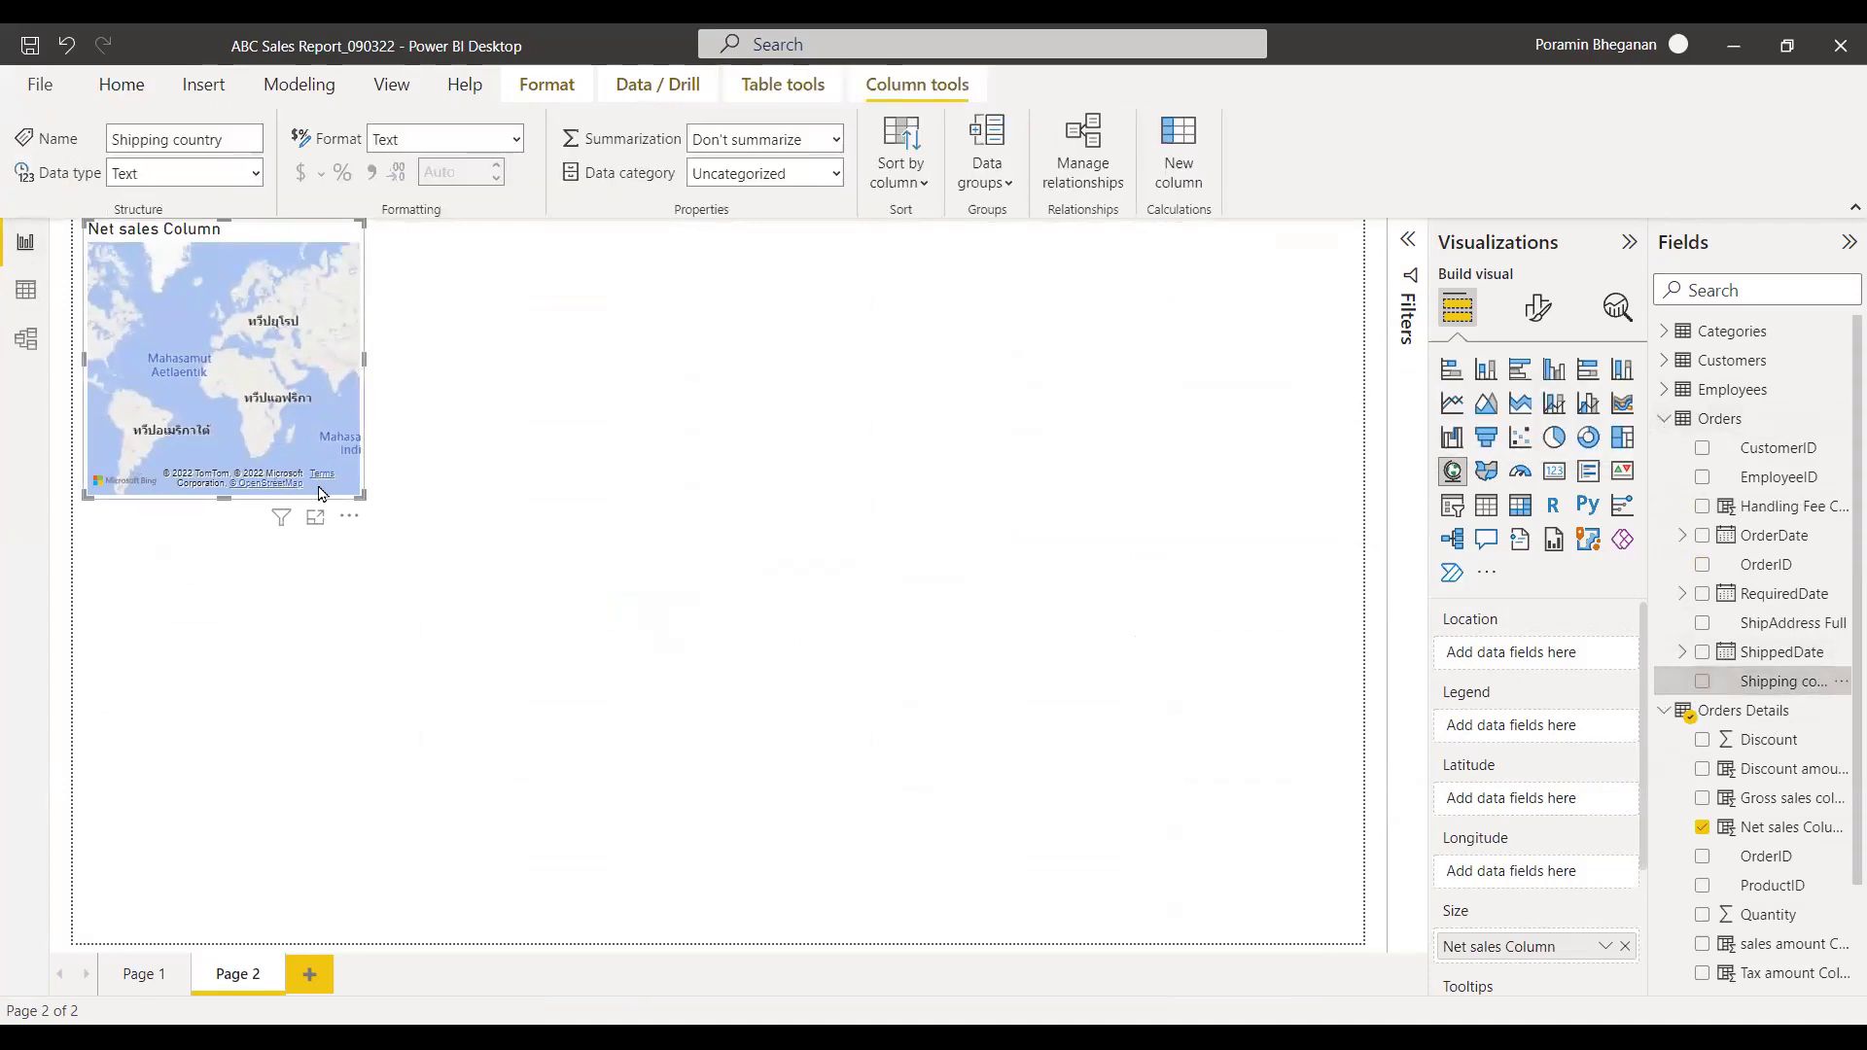
pyautogui.moveTo(362, 496); pyautogui.dragTo(1075, 795)
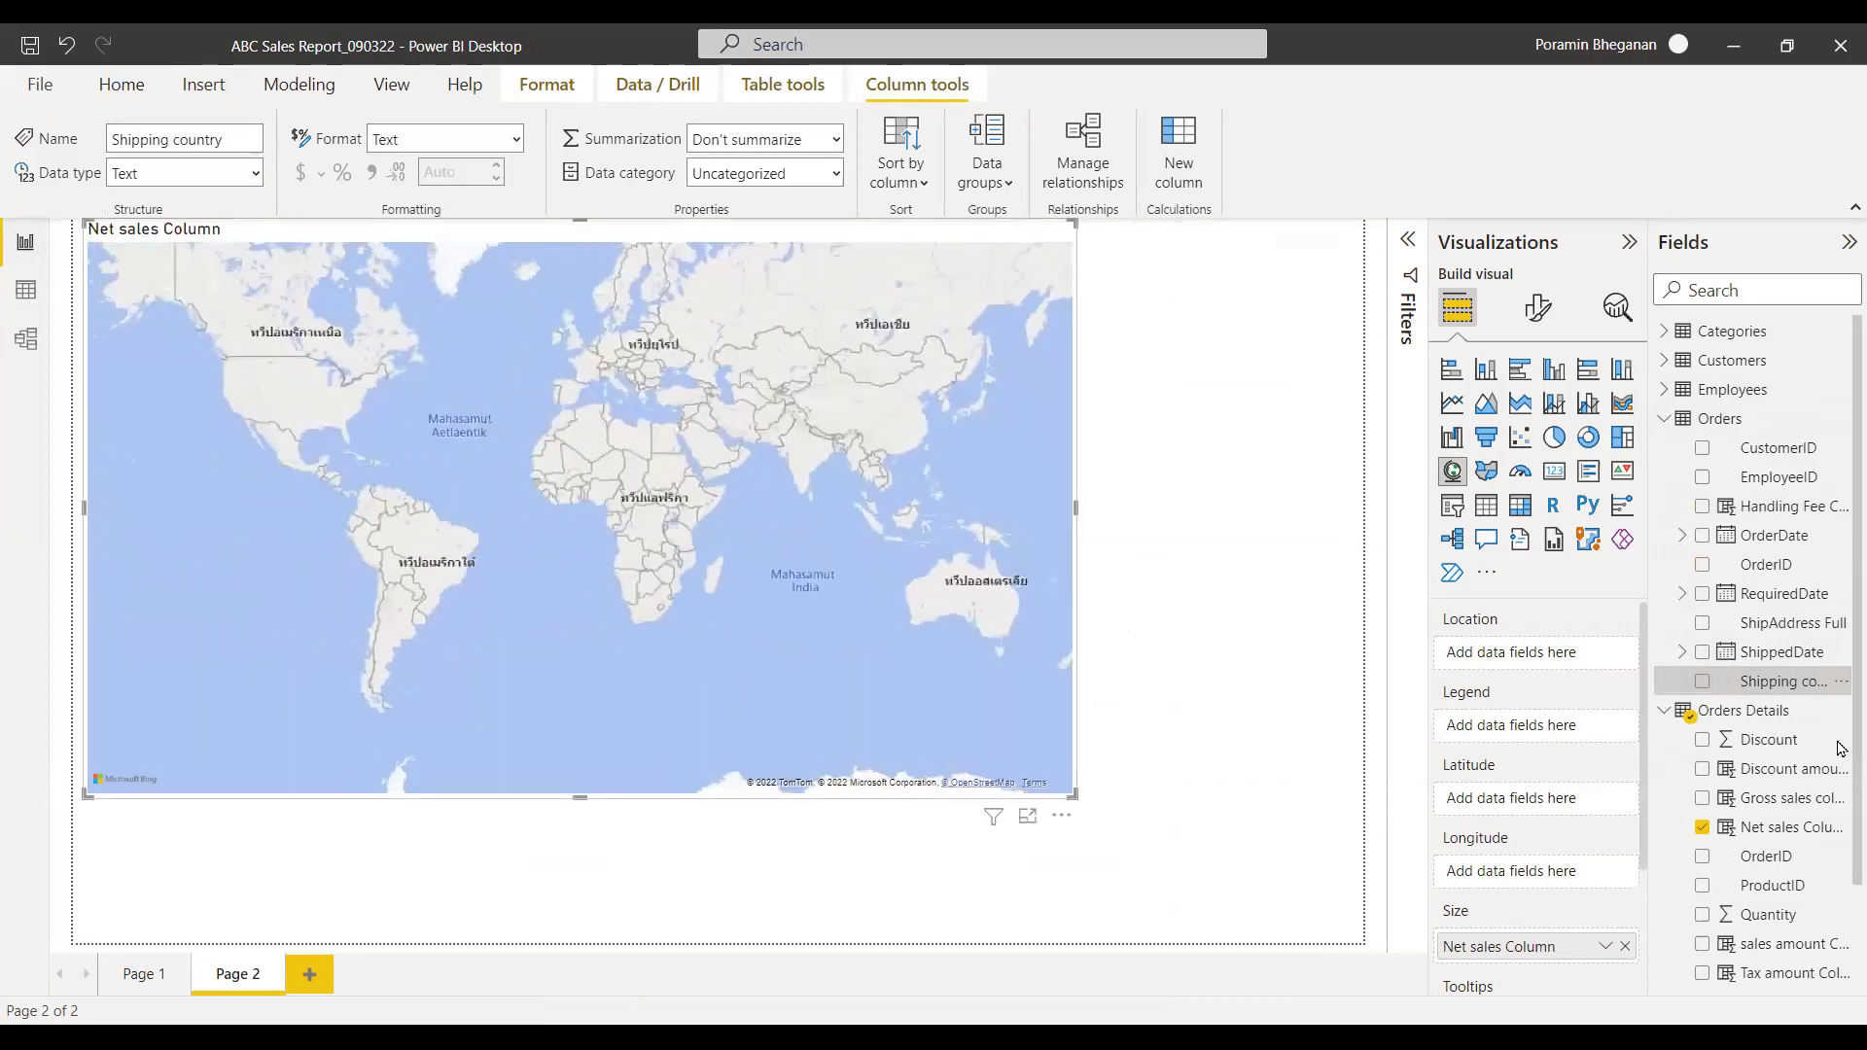
pyautogui.click(1701, 681)
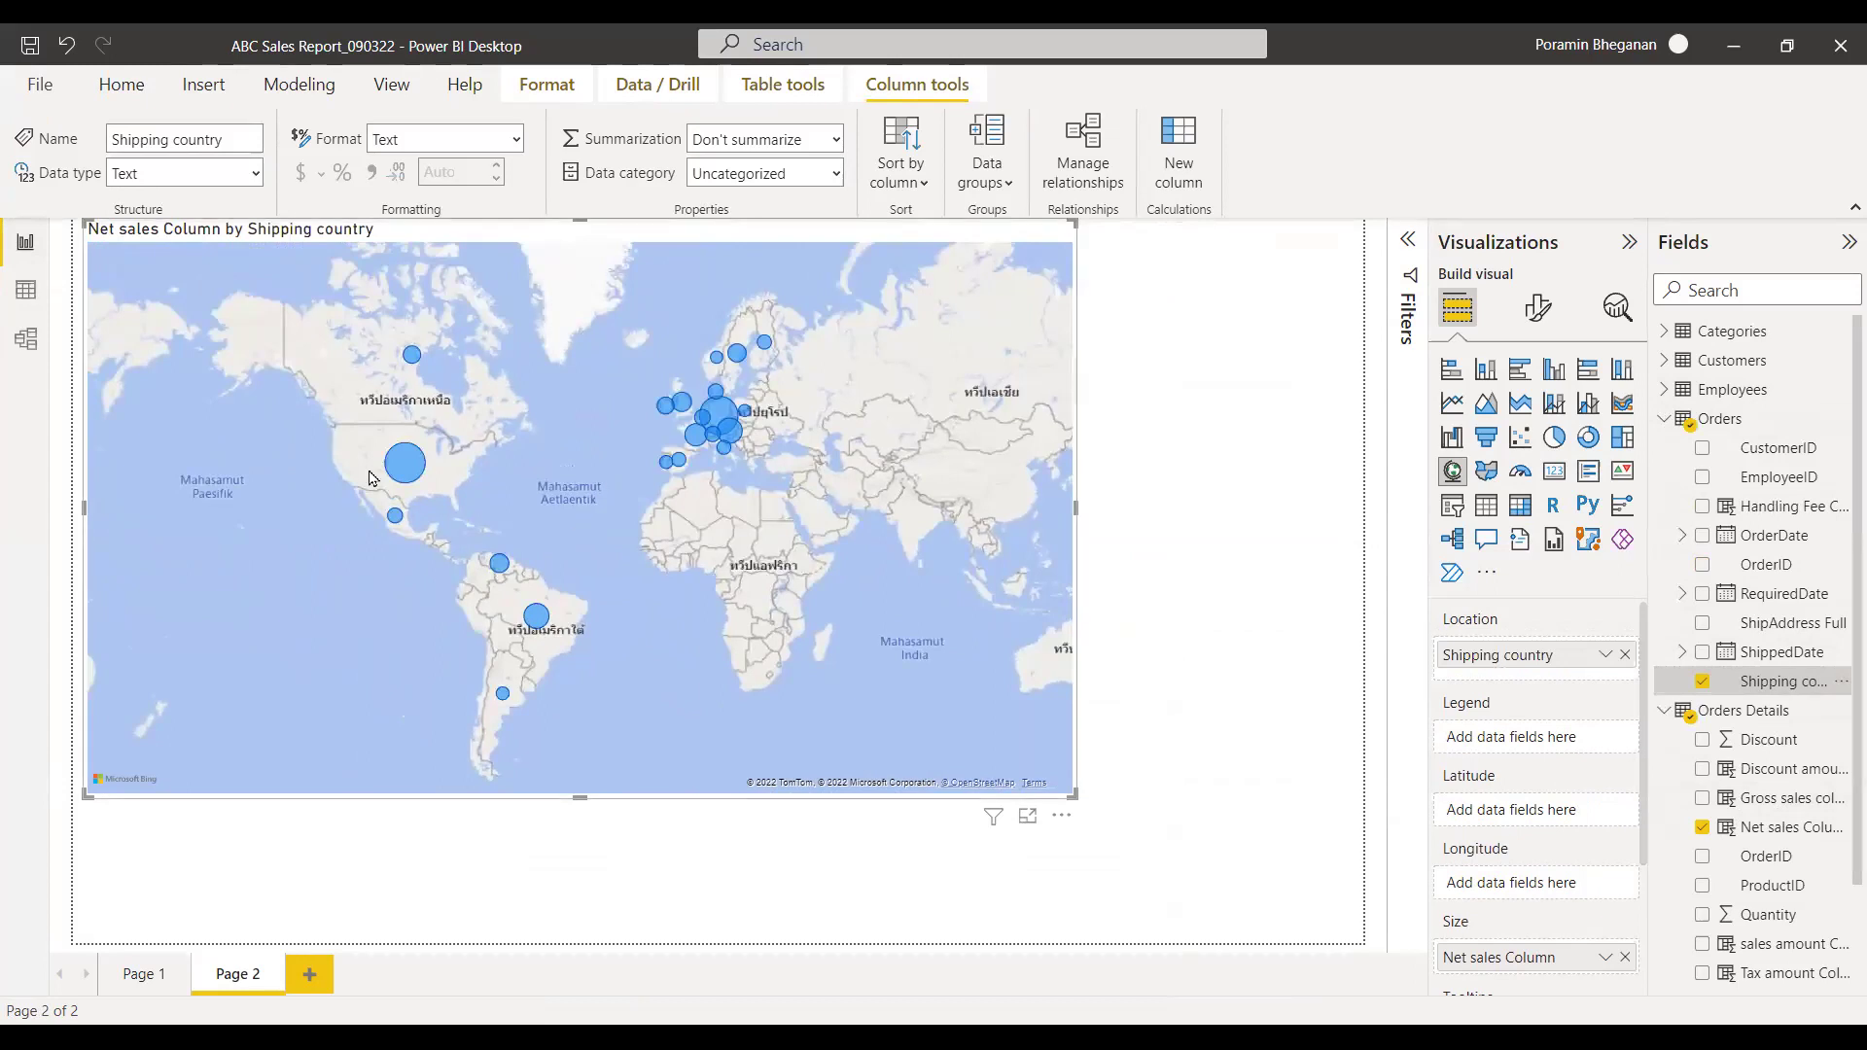
# Format Net sales Column as a decimal number with 2 decimal places and inspect the values on the map's bubbles.
pyautogui.moveTo(392, 470)
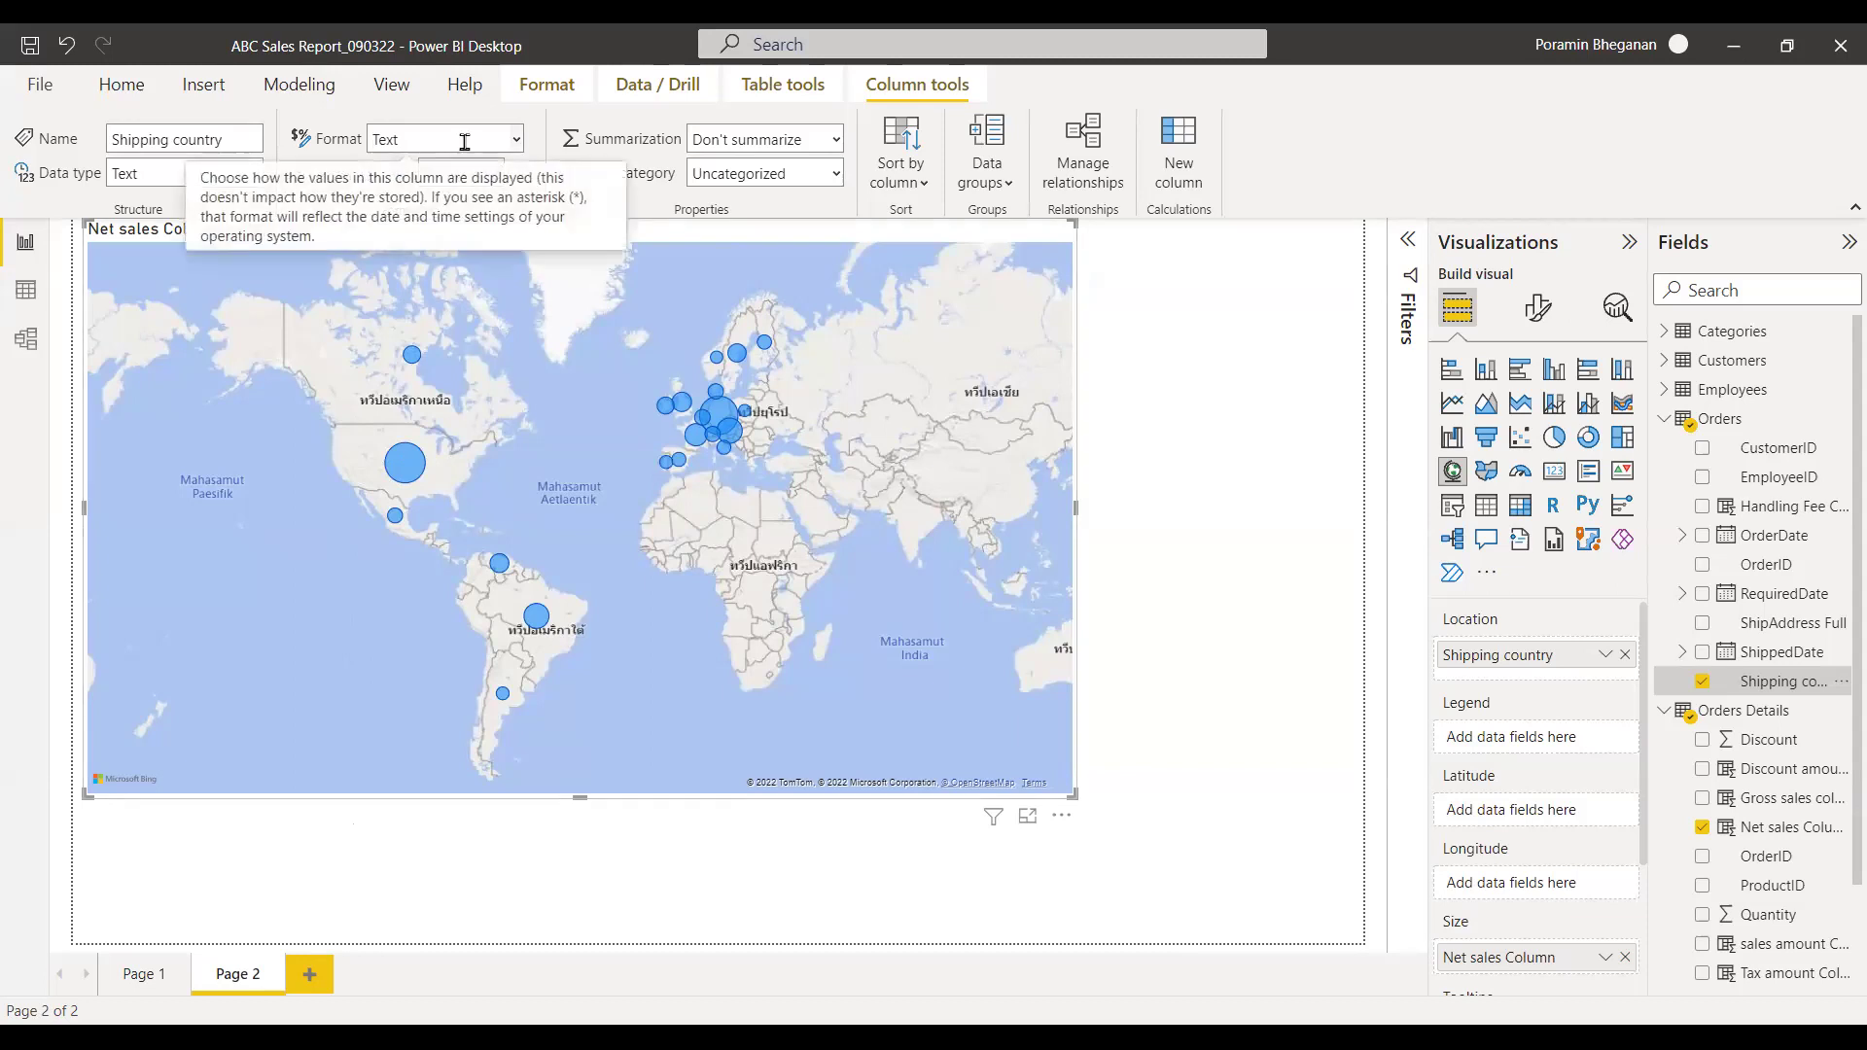
pyautogui.click(1778, 828)
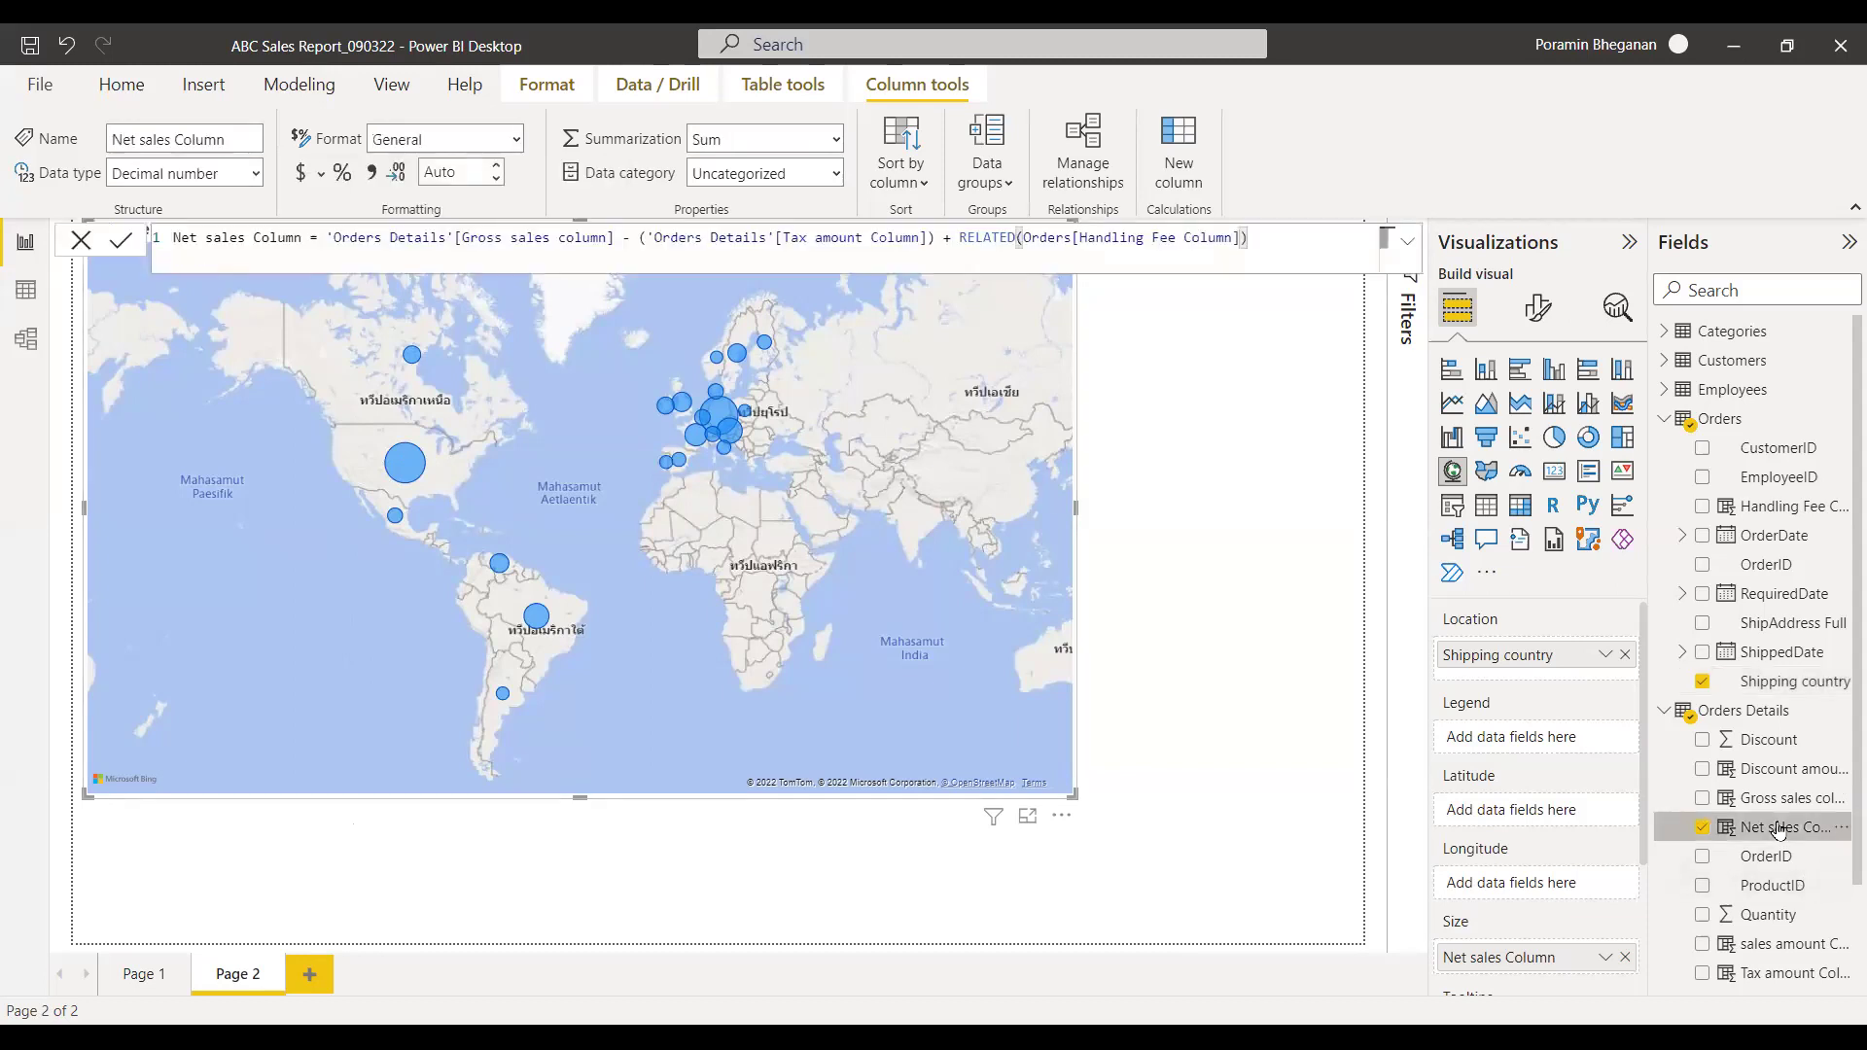
pyautogui.click(498, 172)
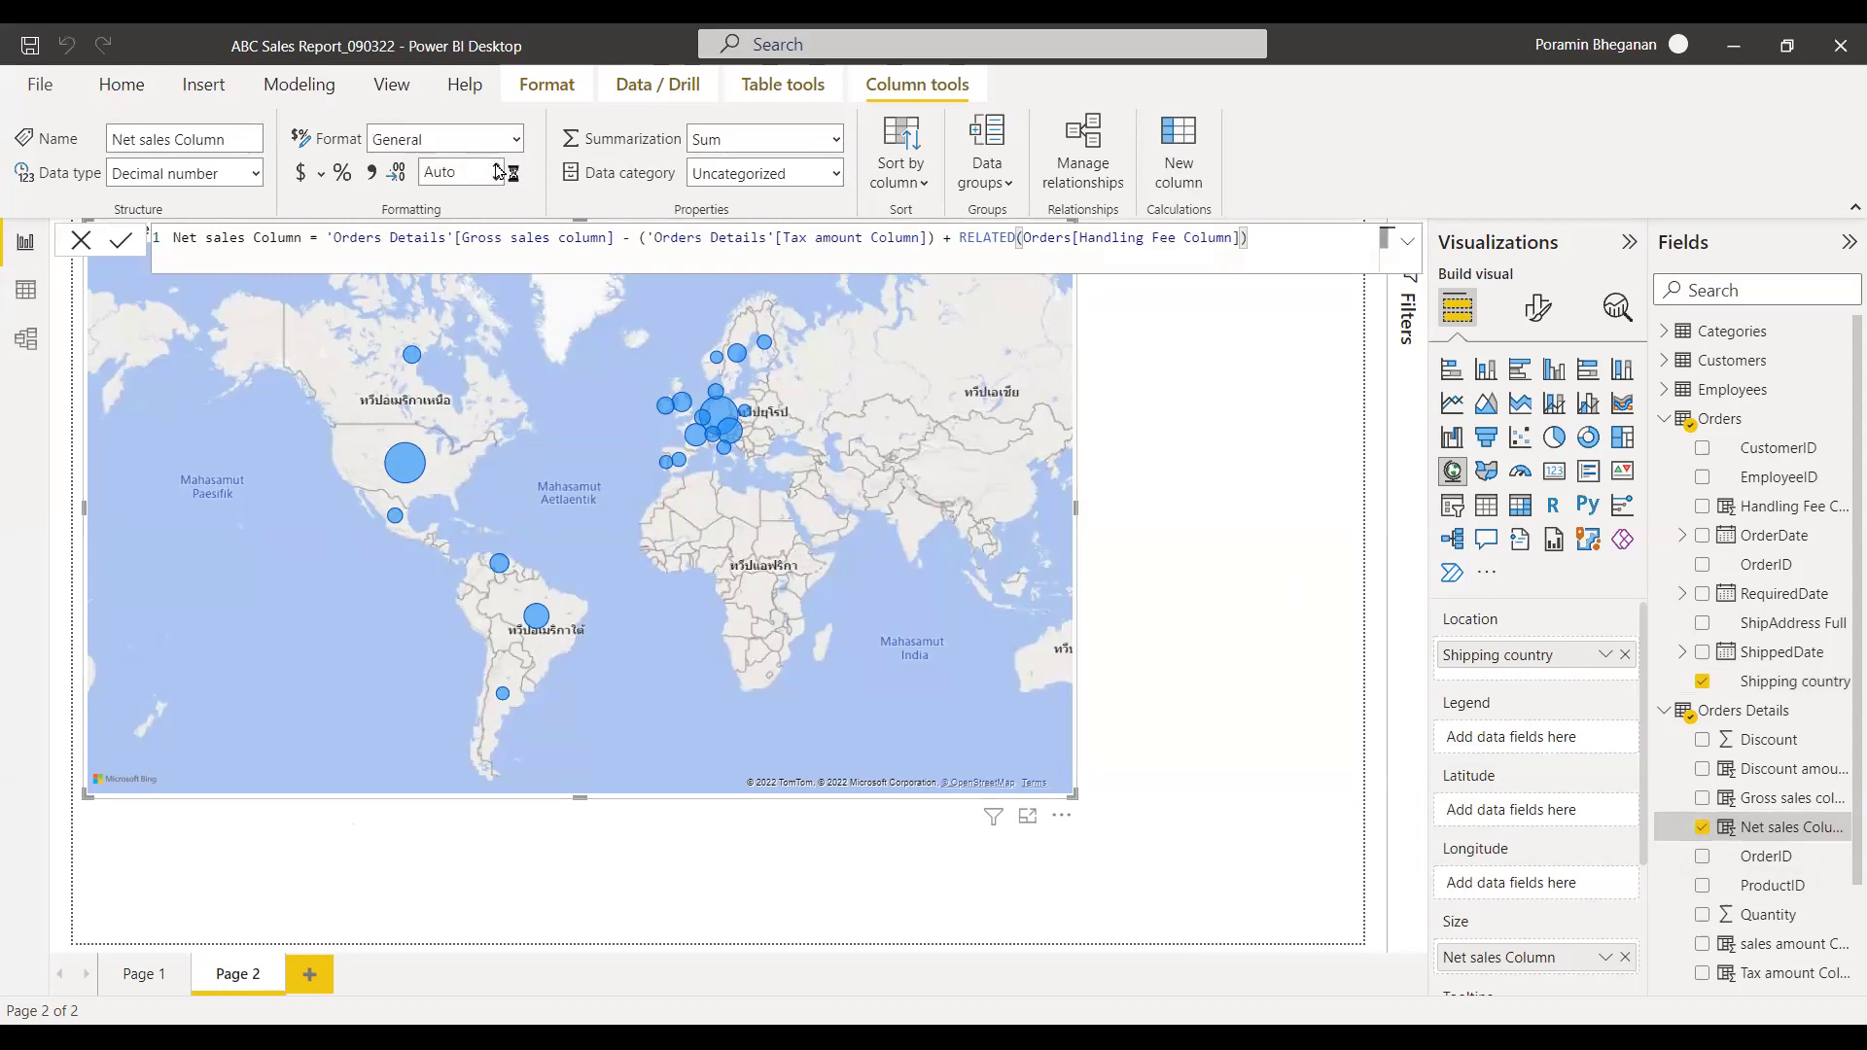
pyautogui.click(497, 172)
pyautogui.click(498, 172)
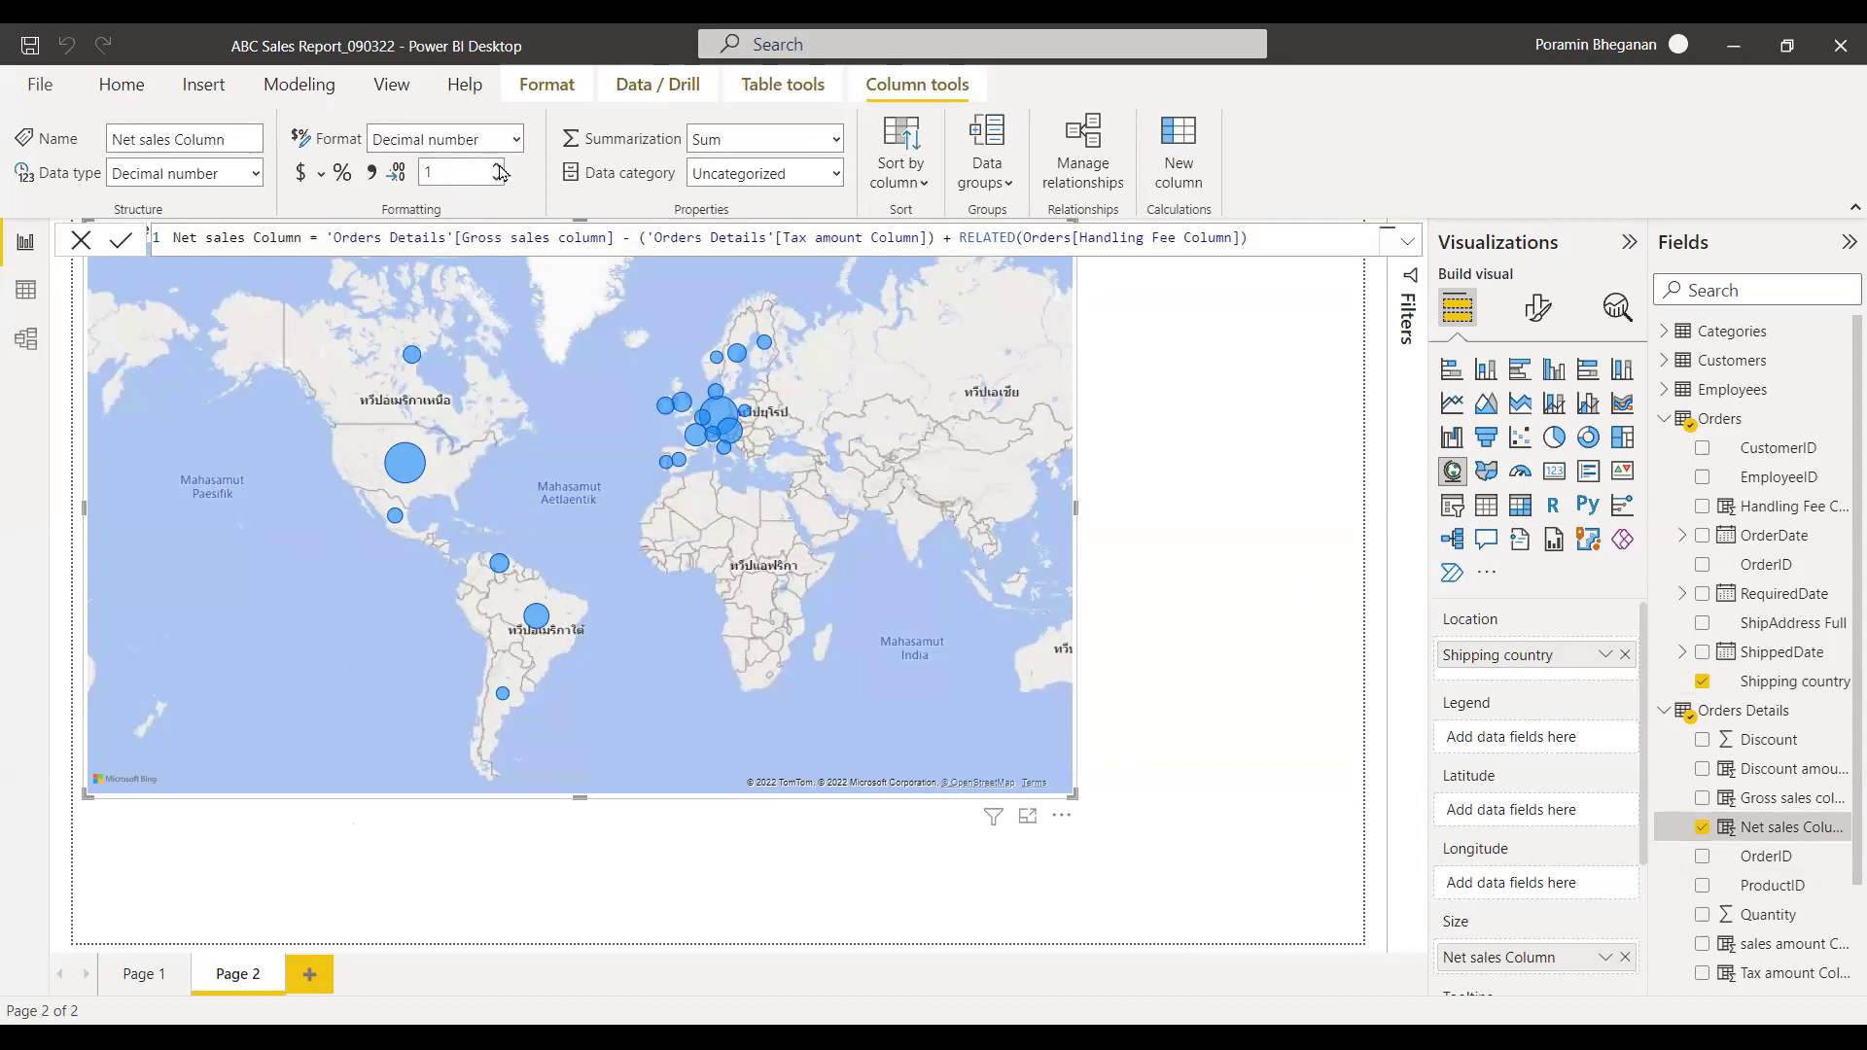
pyautogui.click(498, 173)
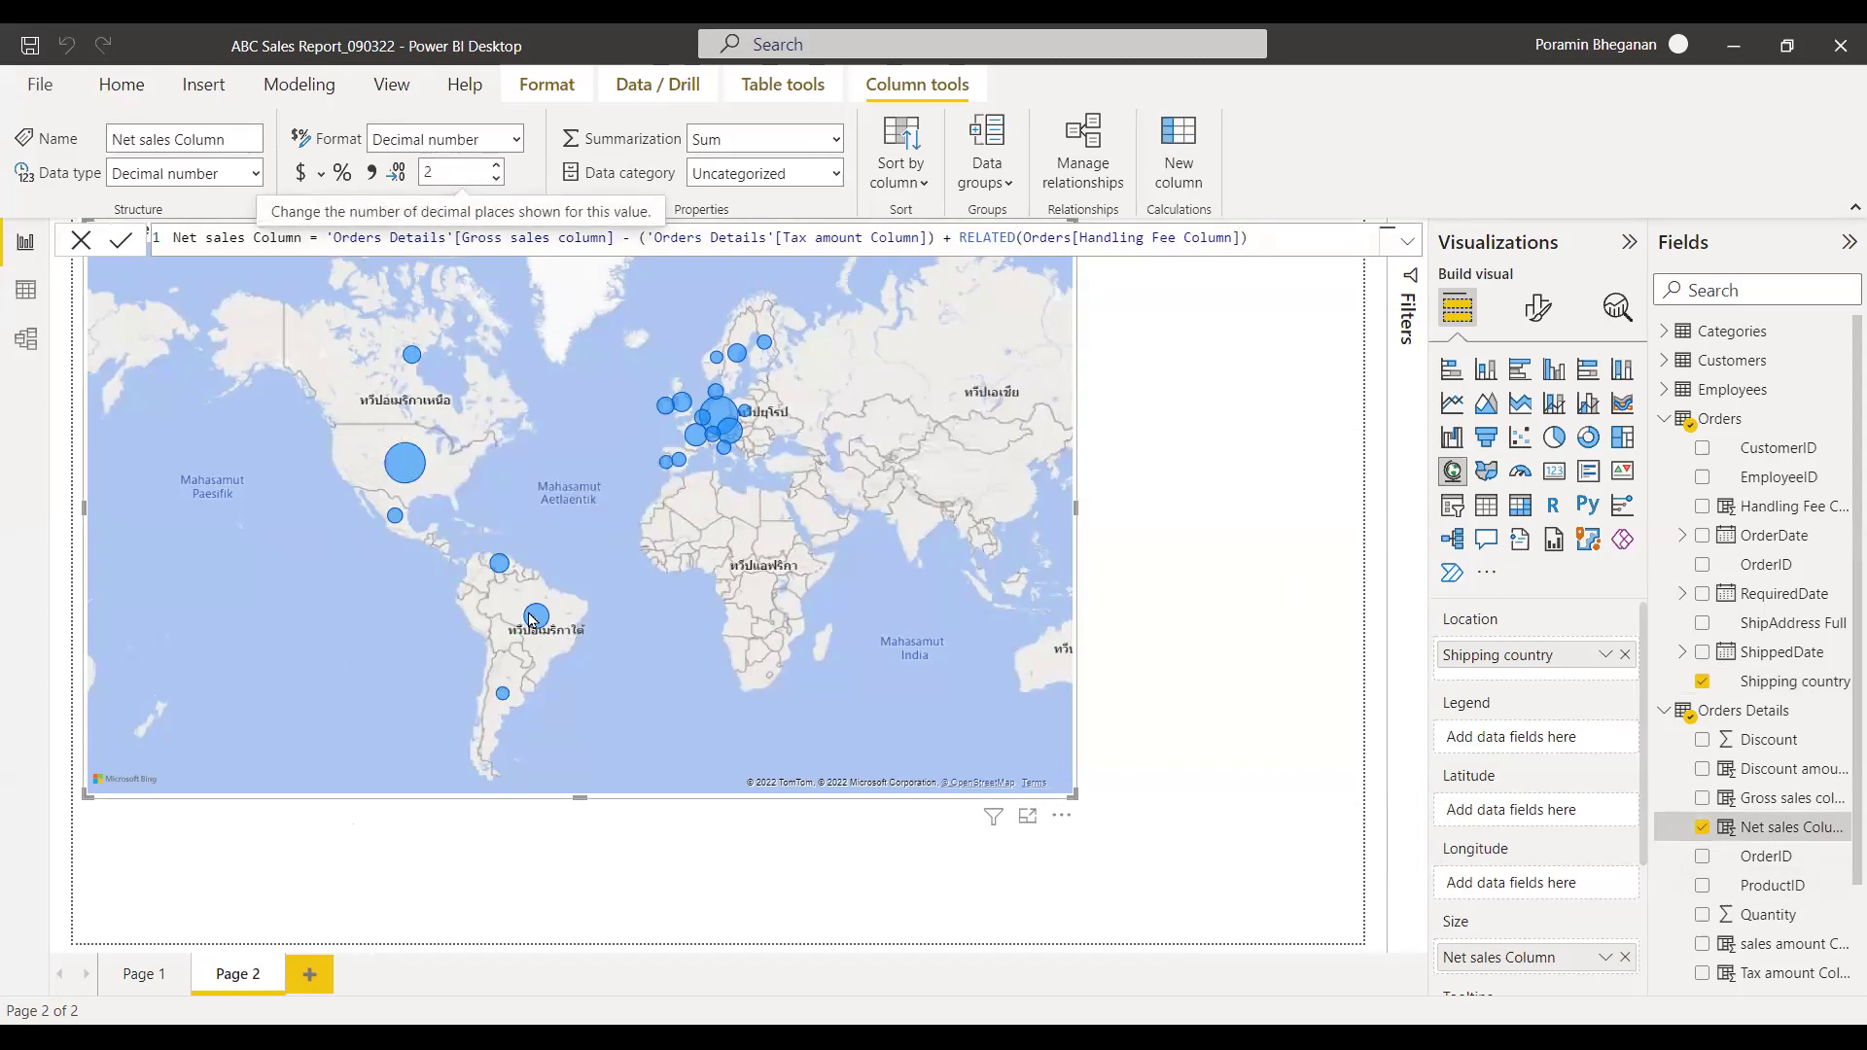
pyautogui.moveTo(532, 619)
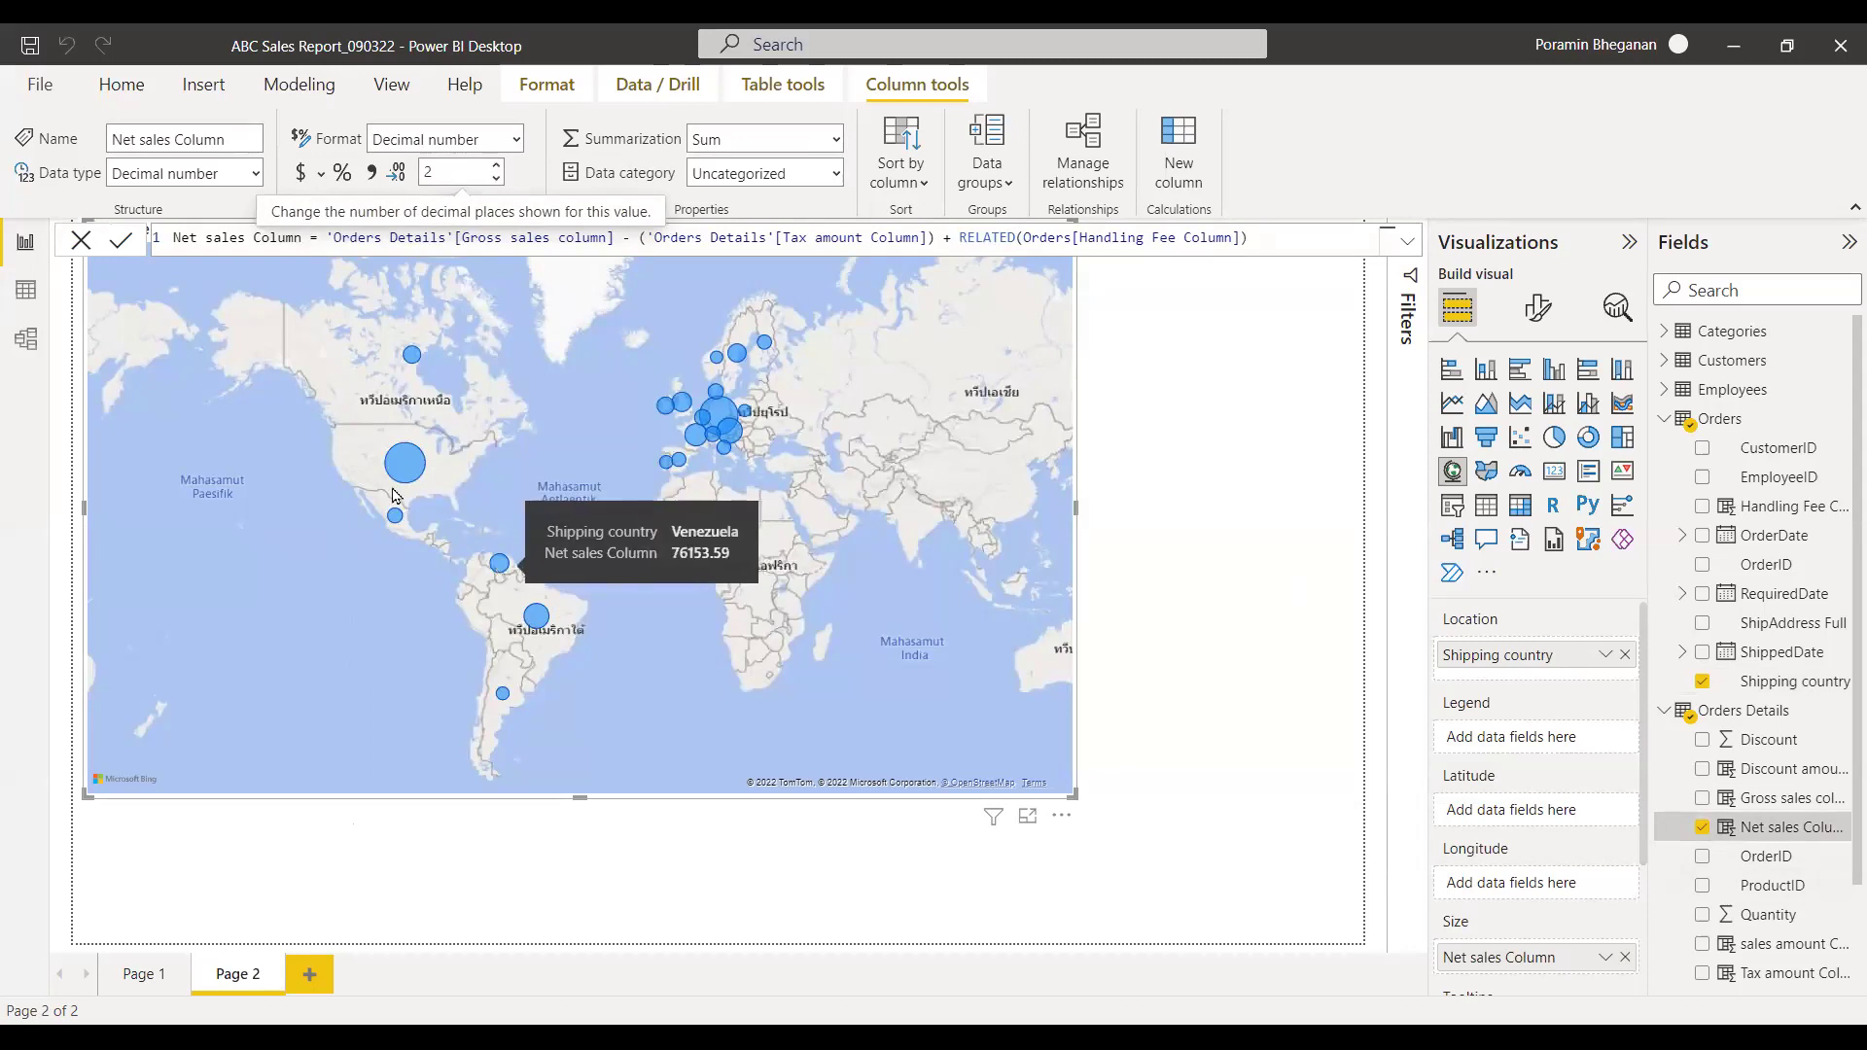
# Try the map visual as a line chart and a stacked bar chart, and convert it to a stacked column chart.
pyautogui.click(1451, 403)
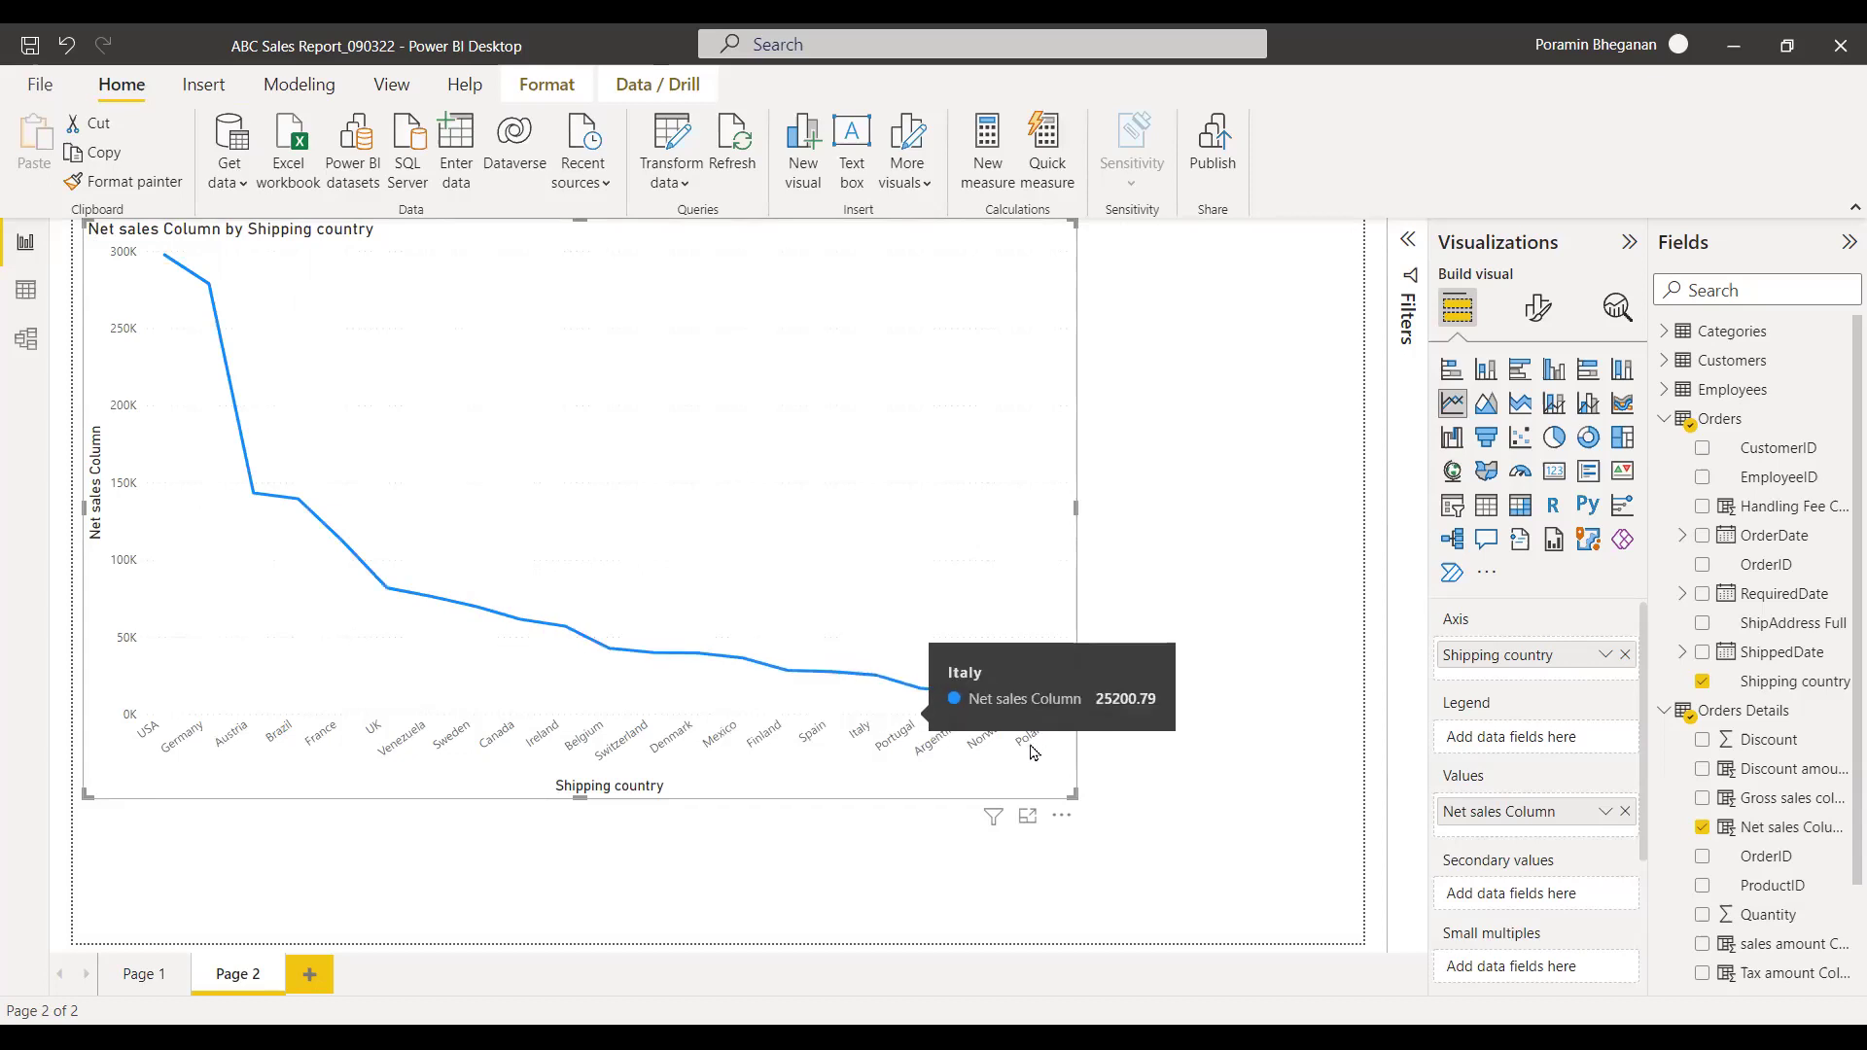
pyautogui.click(1451, 370)
pyautogui.click(1487, 370)
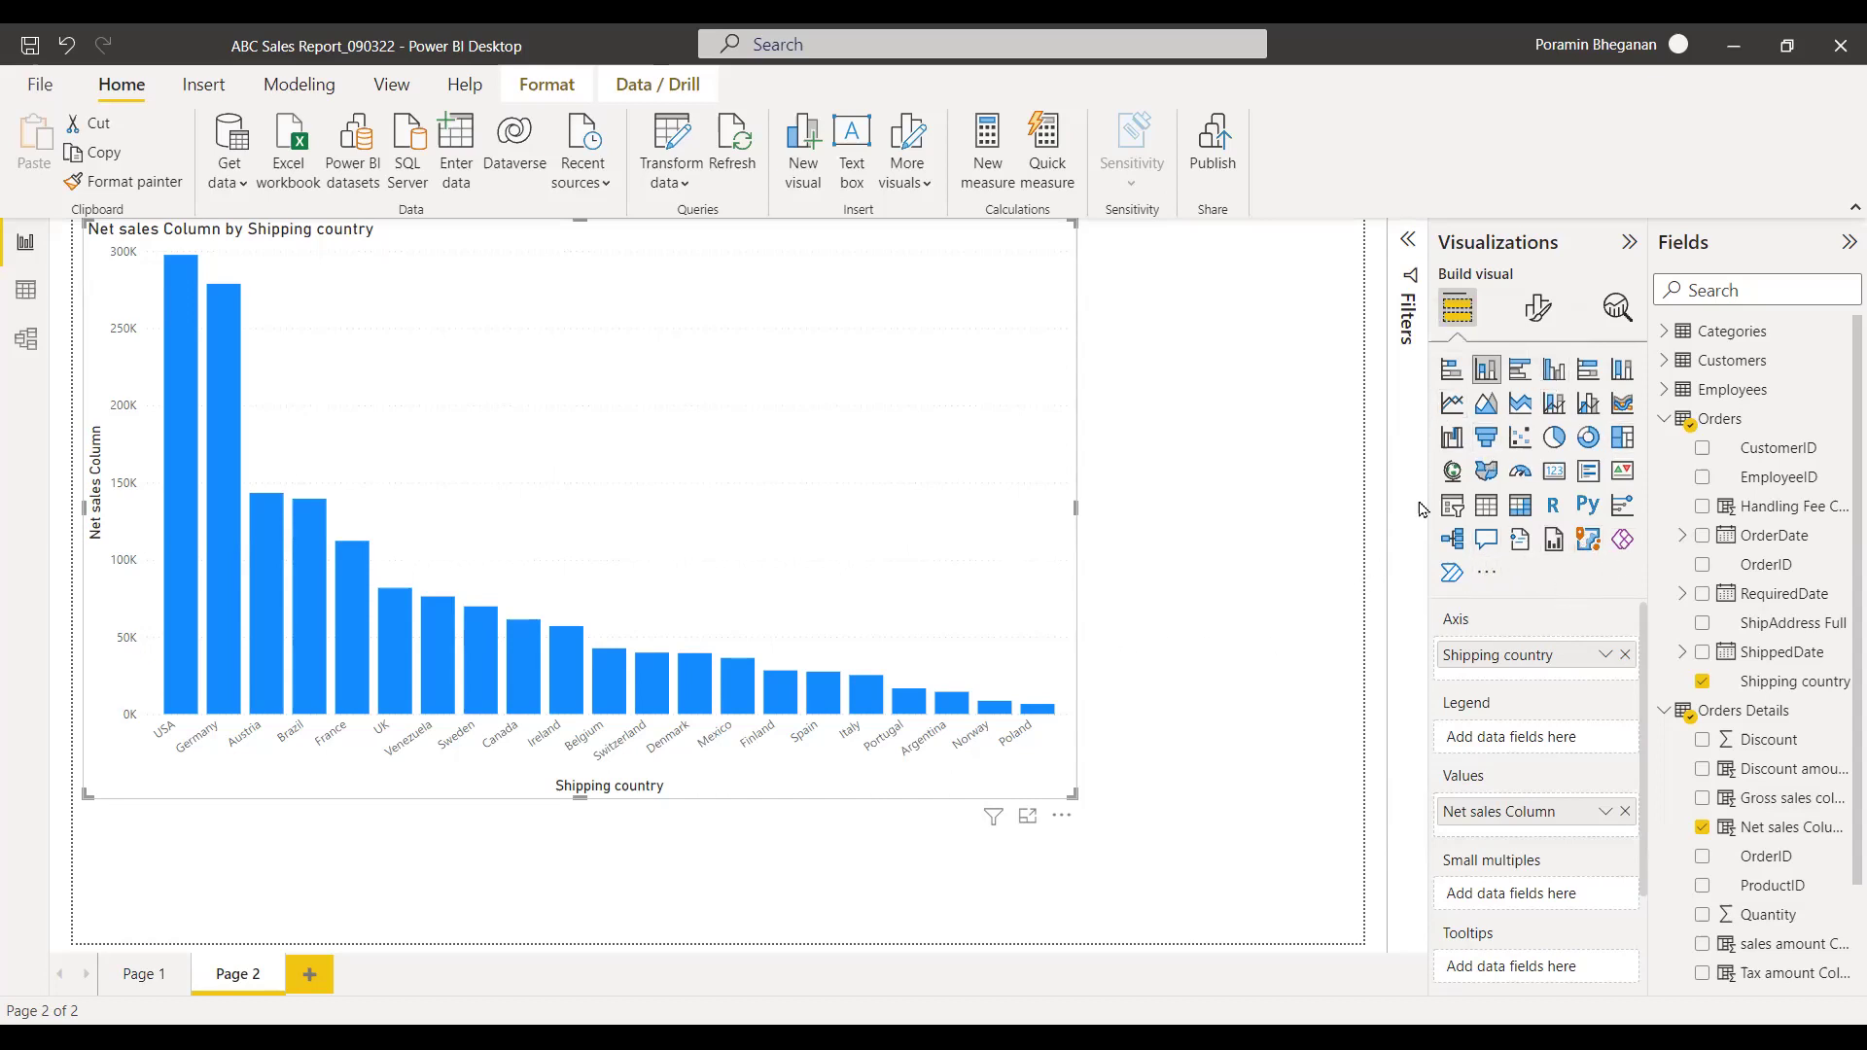
pyautogui.click(1485, 576)
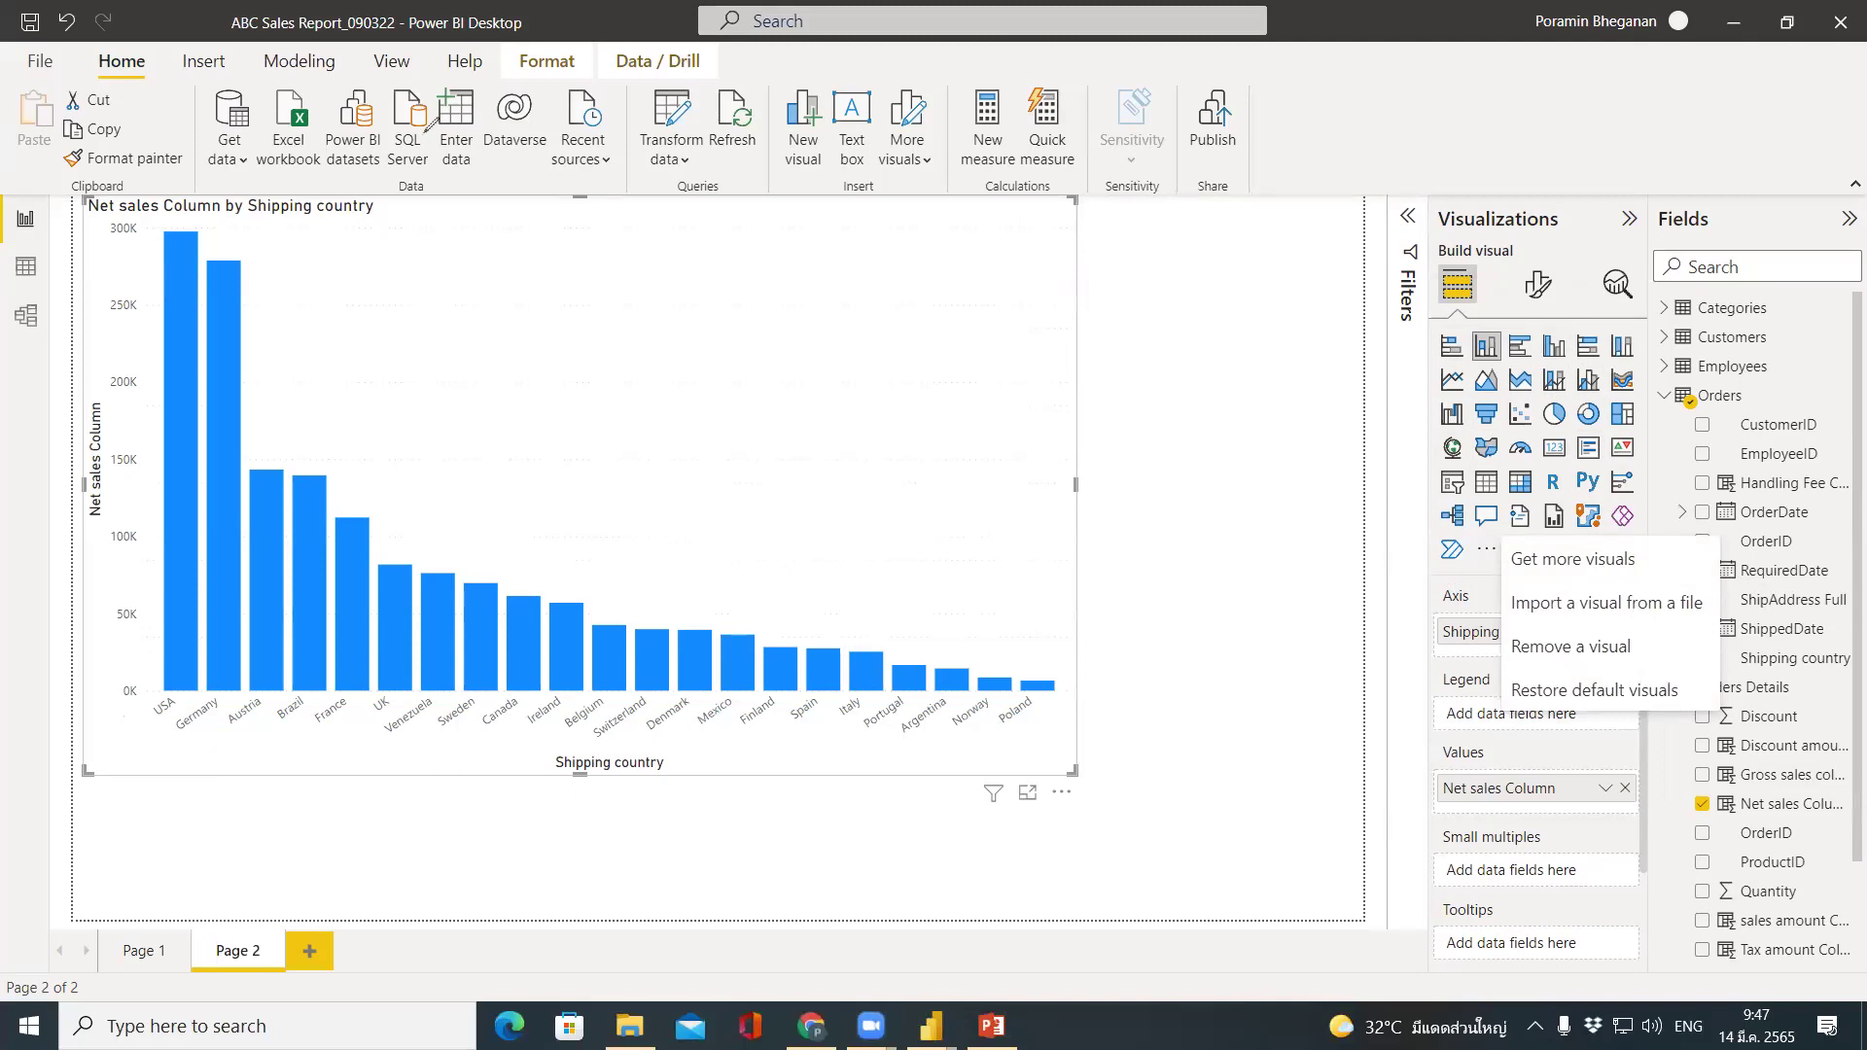
pyautogui.click(1536, 584)
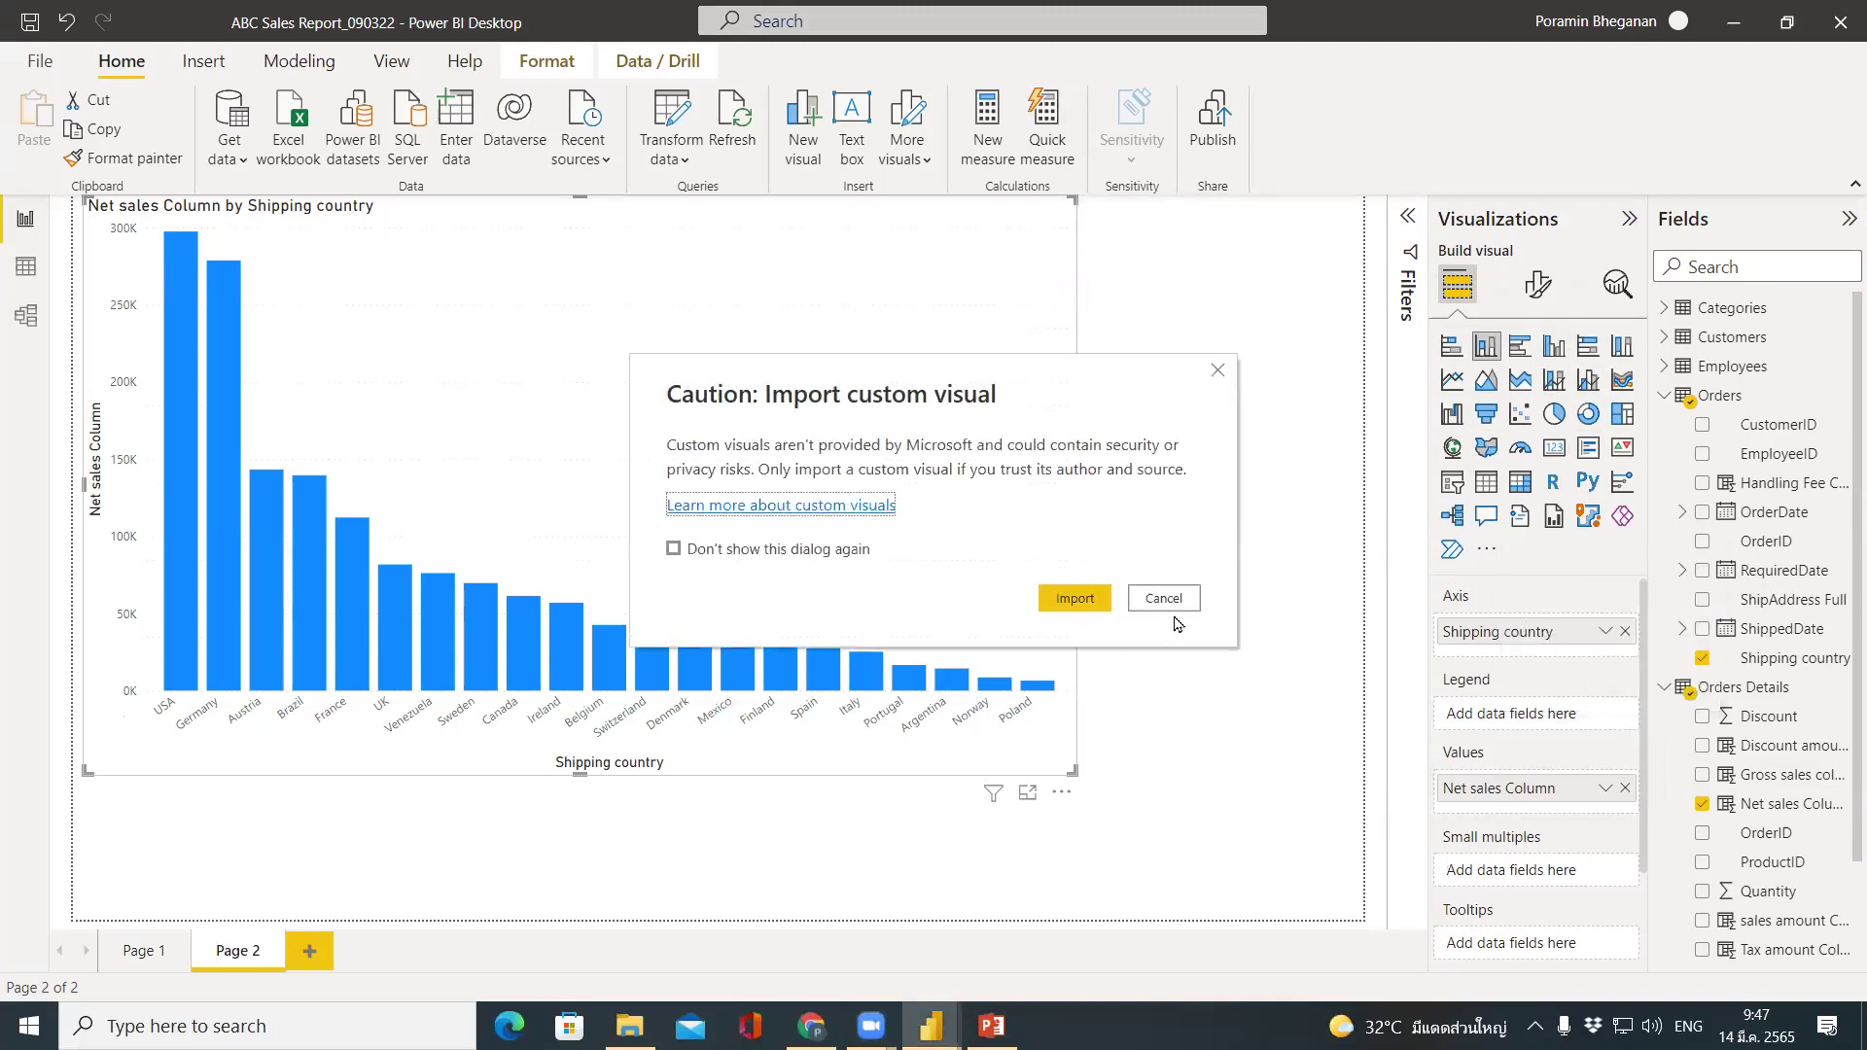
pyautogui.click(1178, 600)
# Browse the online gallery of additional Power BI visuals and close it without adding any.
pyautogui.click(1486, 549)
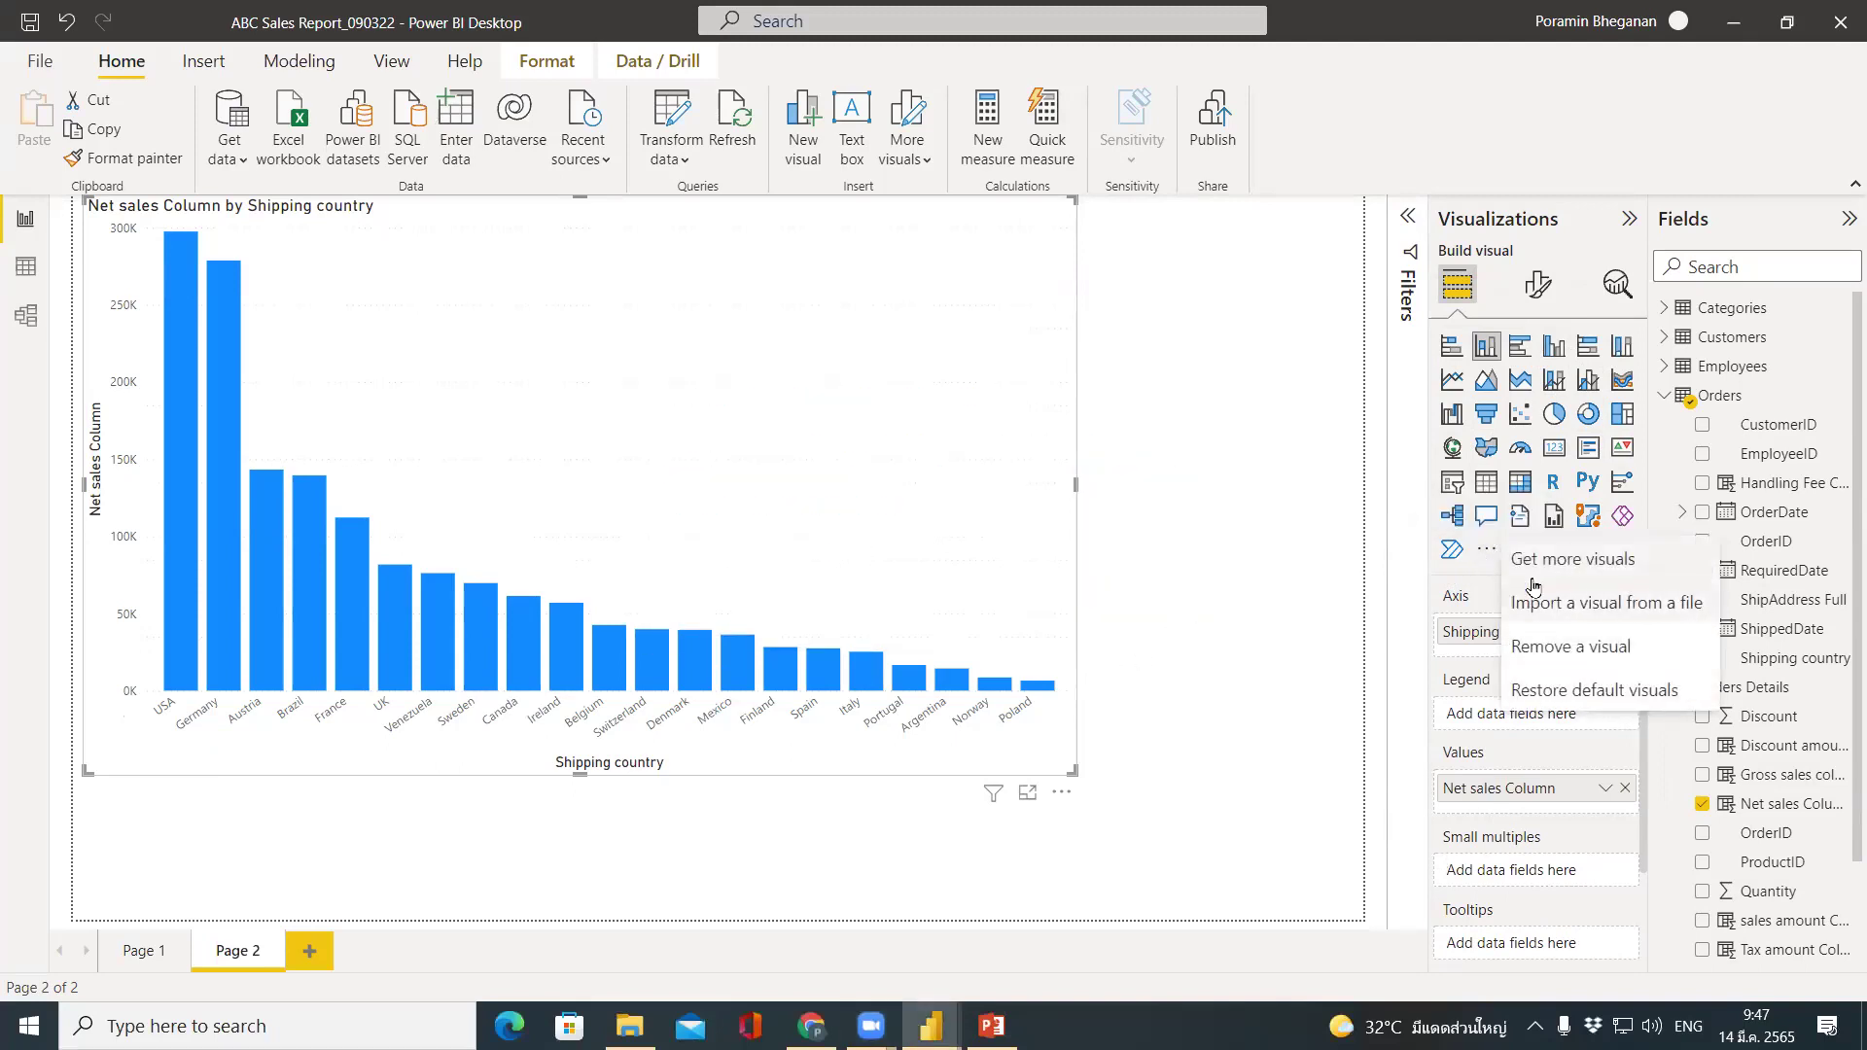
pyautogui.click(1531, 574)
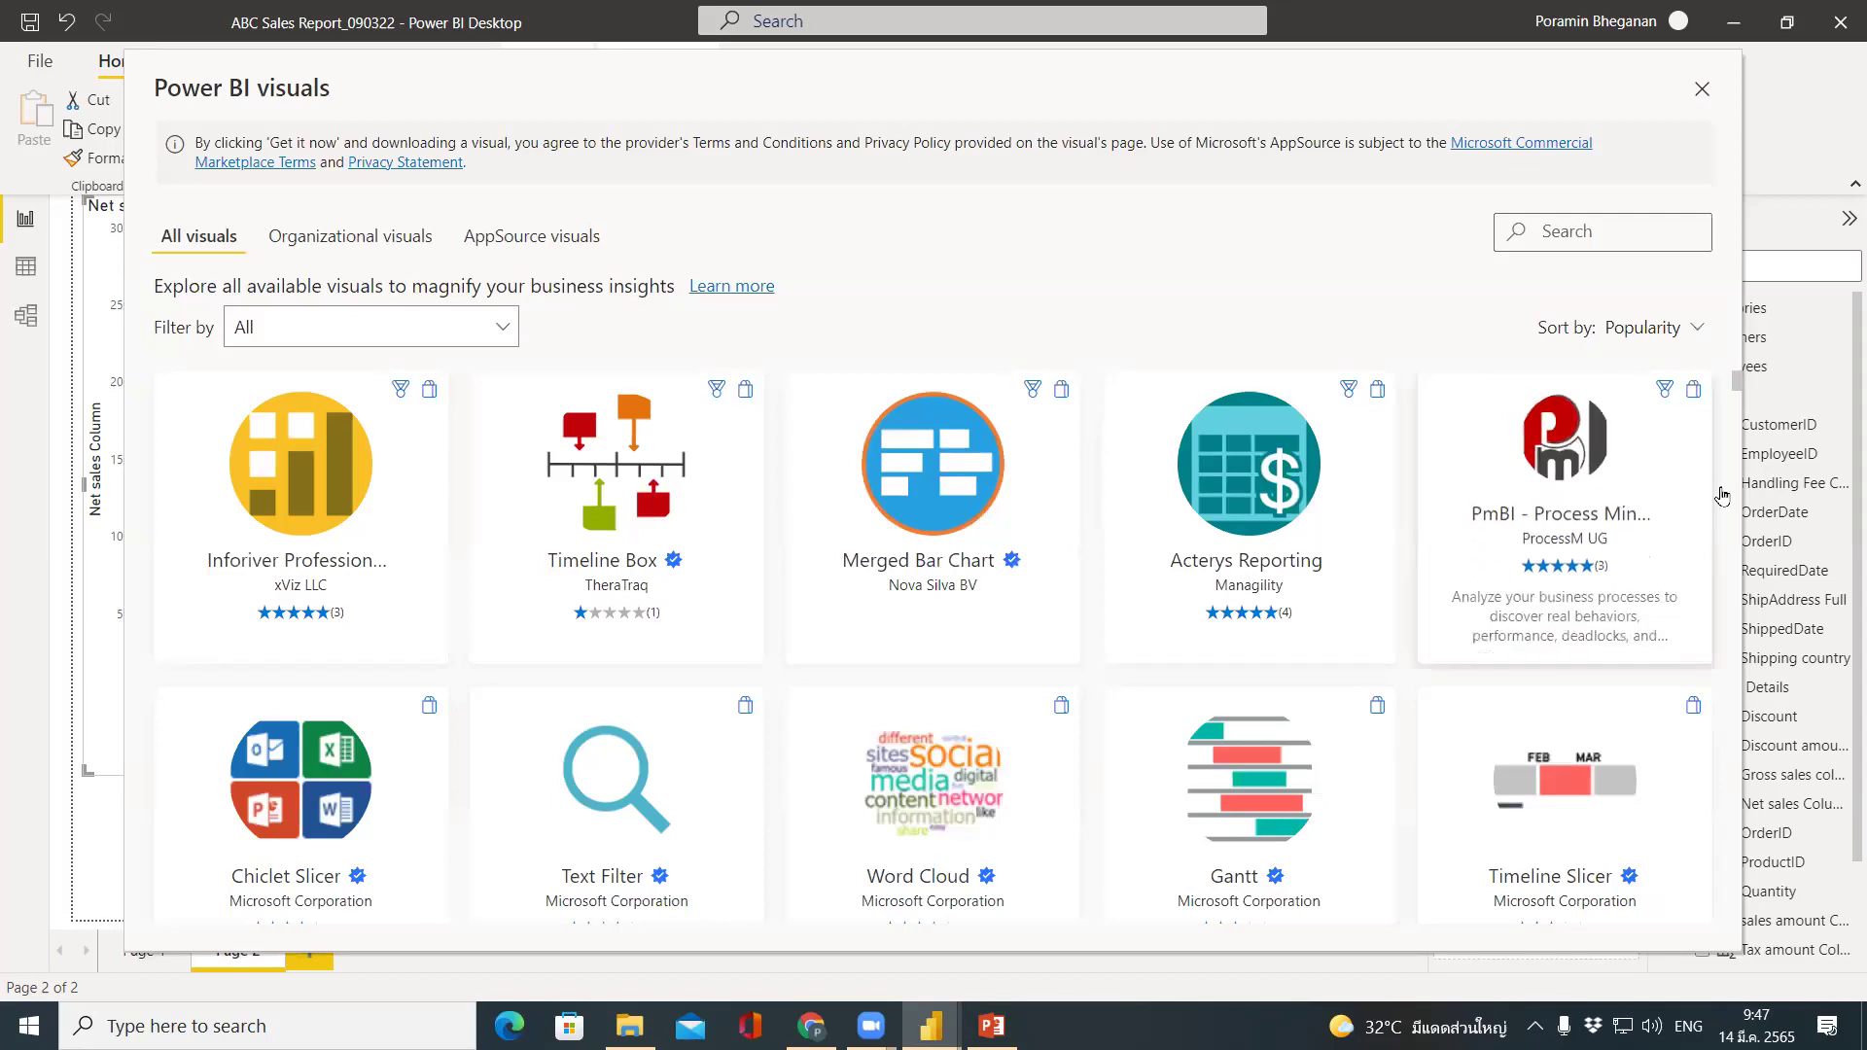
pyautogui.scroll(-10, 1733, 392)
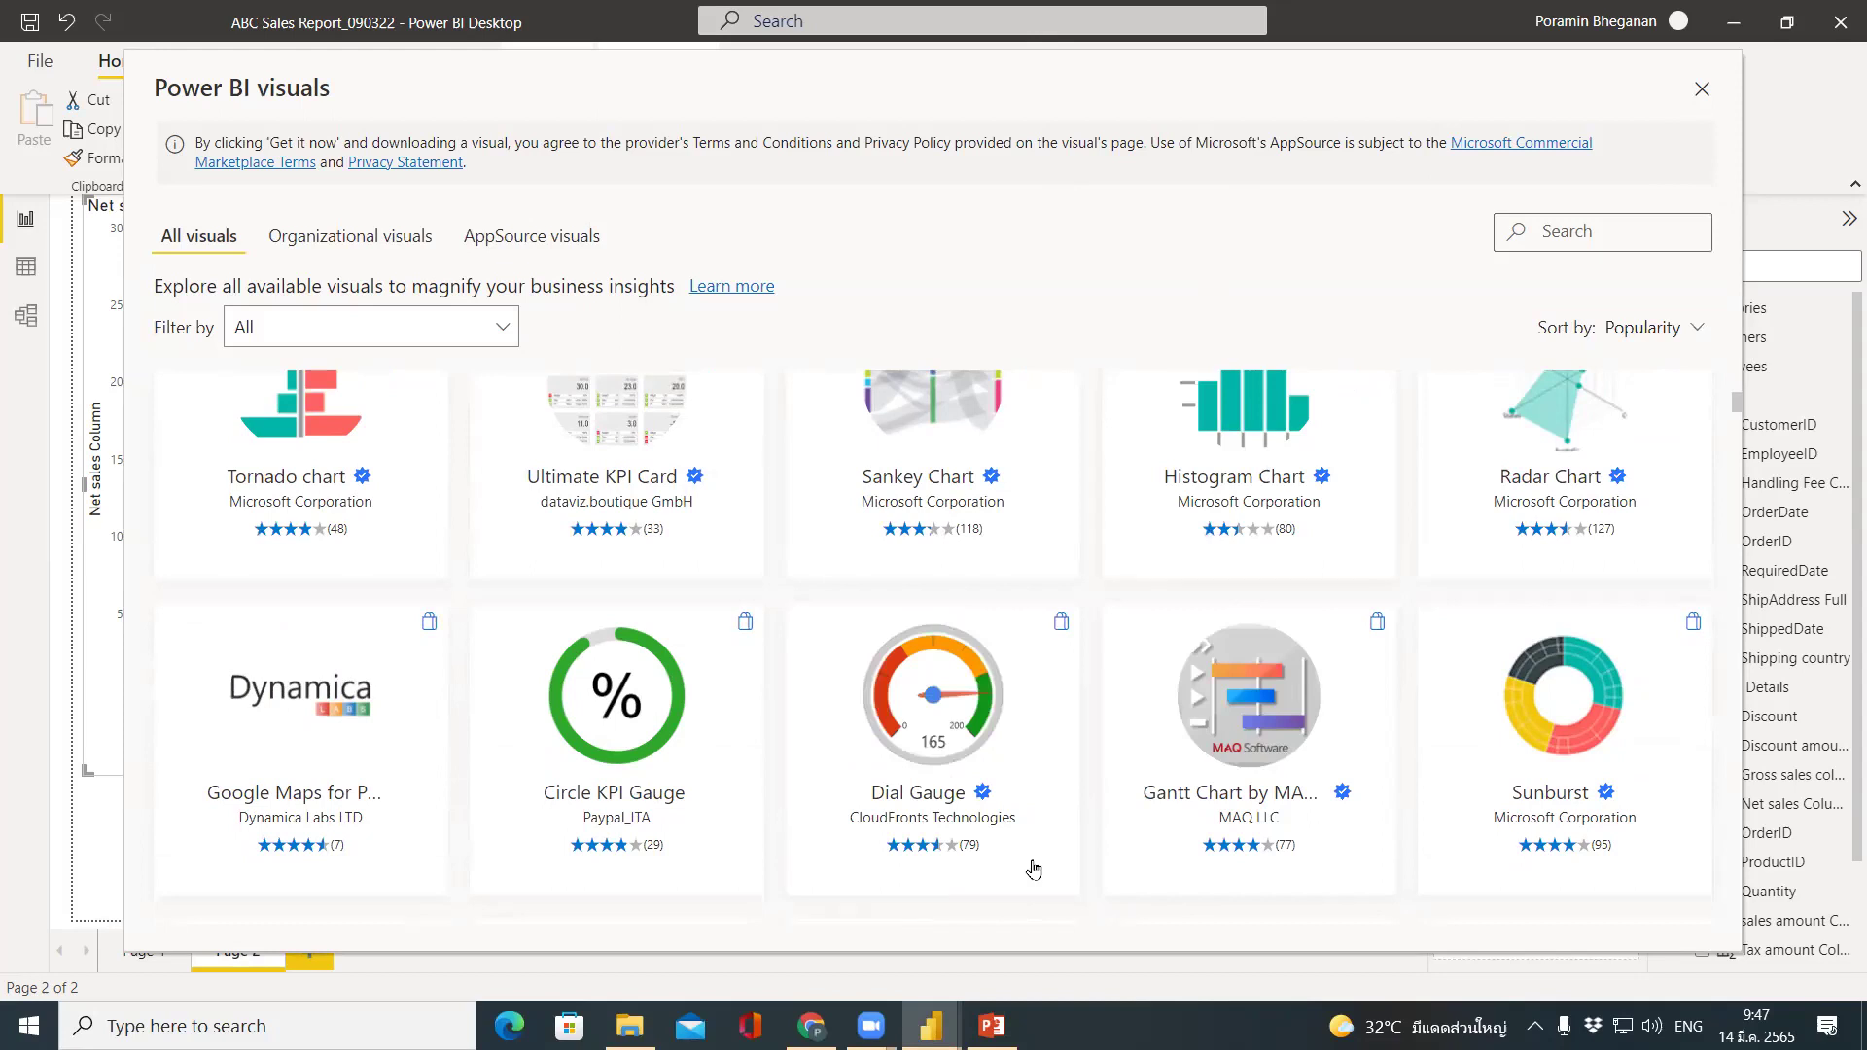
pyautogui.click(1700, 91)
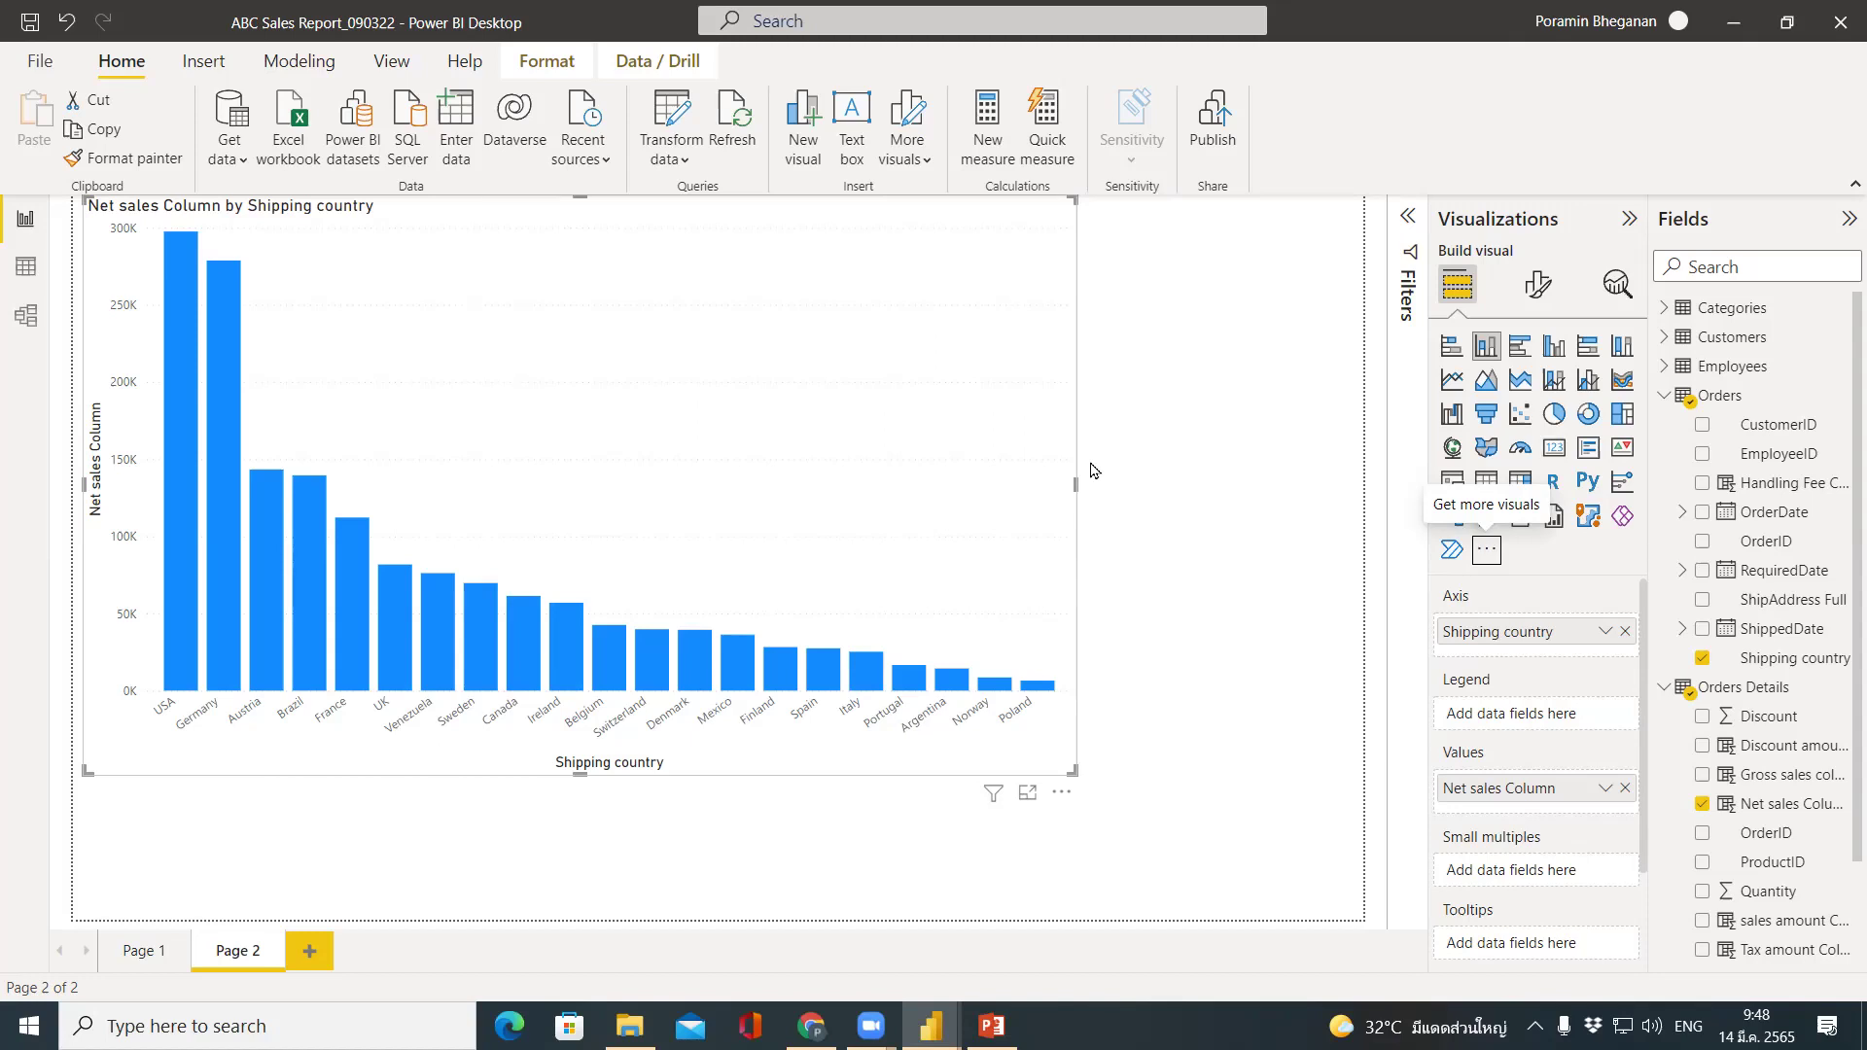
# Review the chart layout on Page 1 and shrink Page 2's column chart to about the upper-left quarter of the page.
pyautogui.click(158, 960)
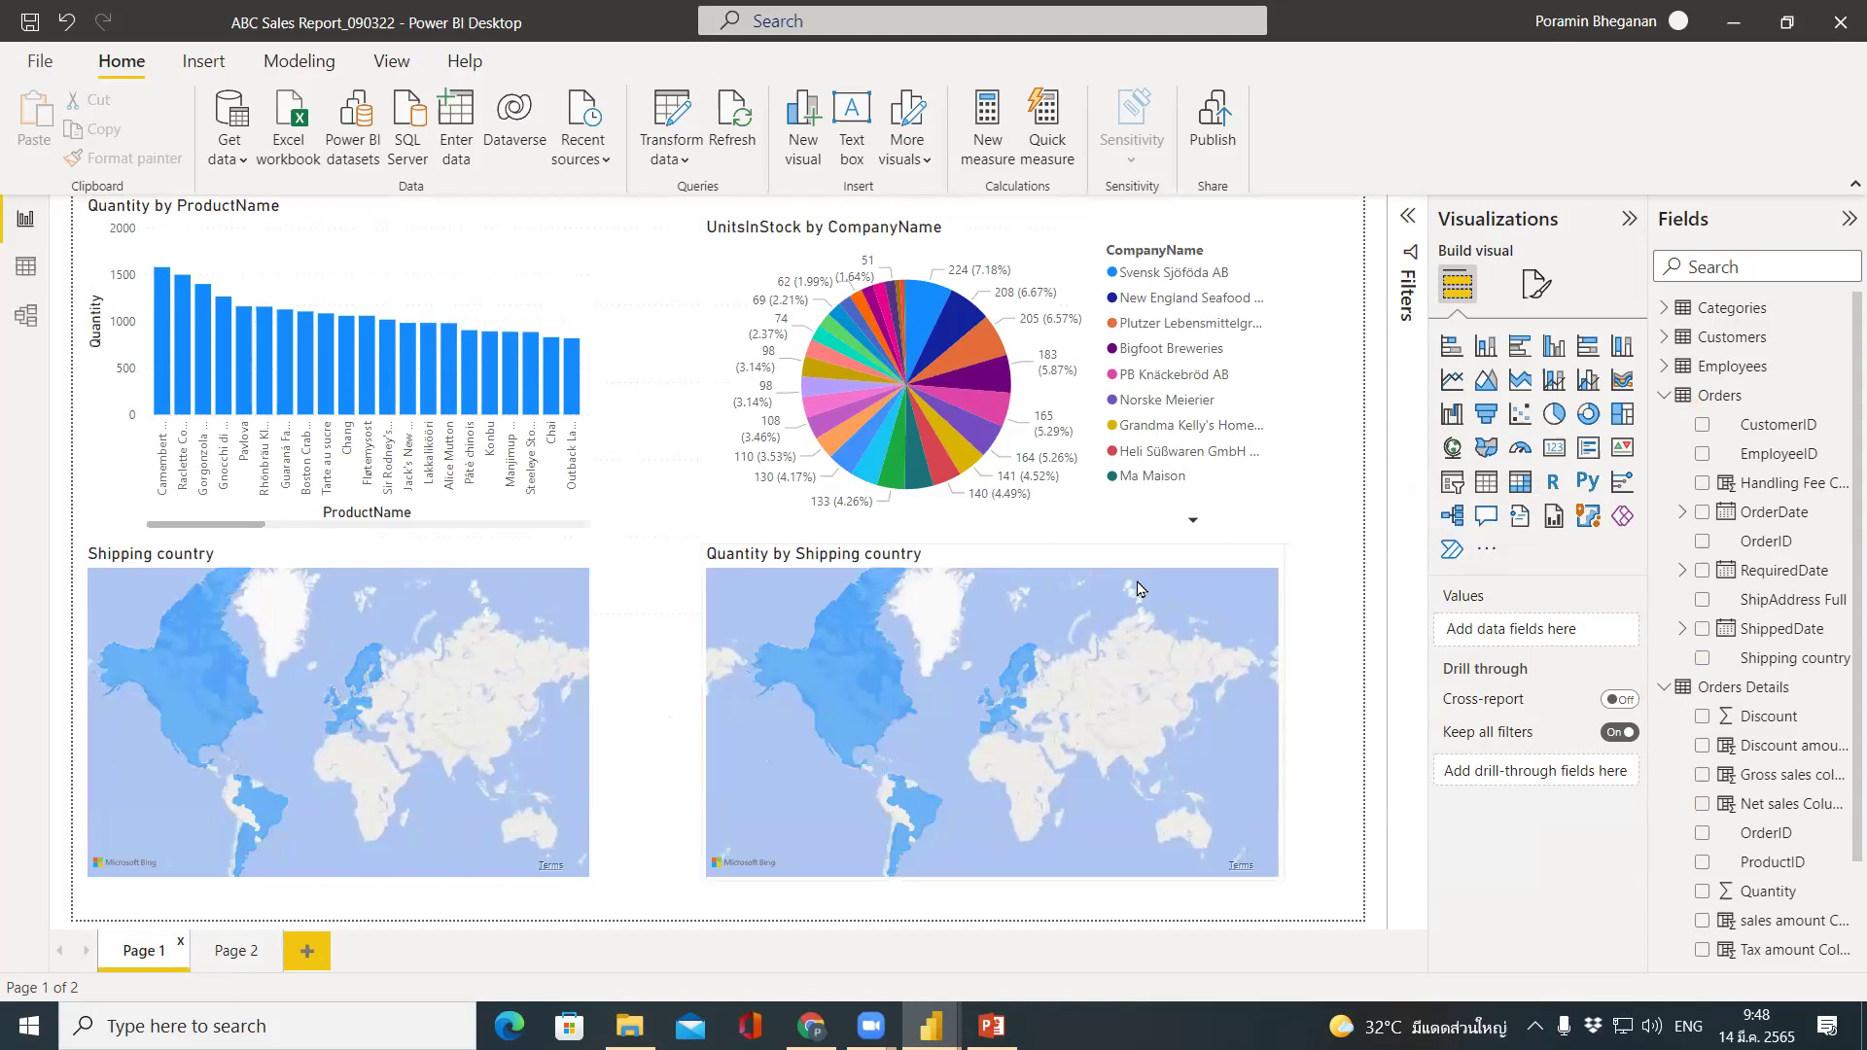
pyautogui.click(232, 951)
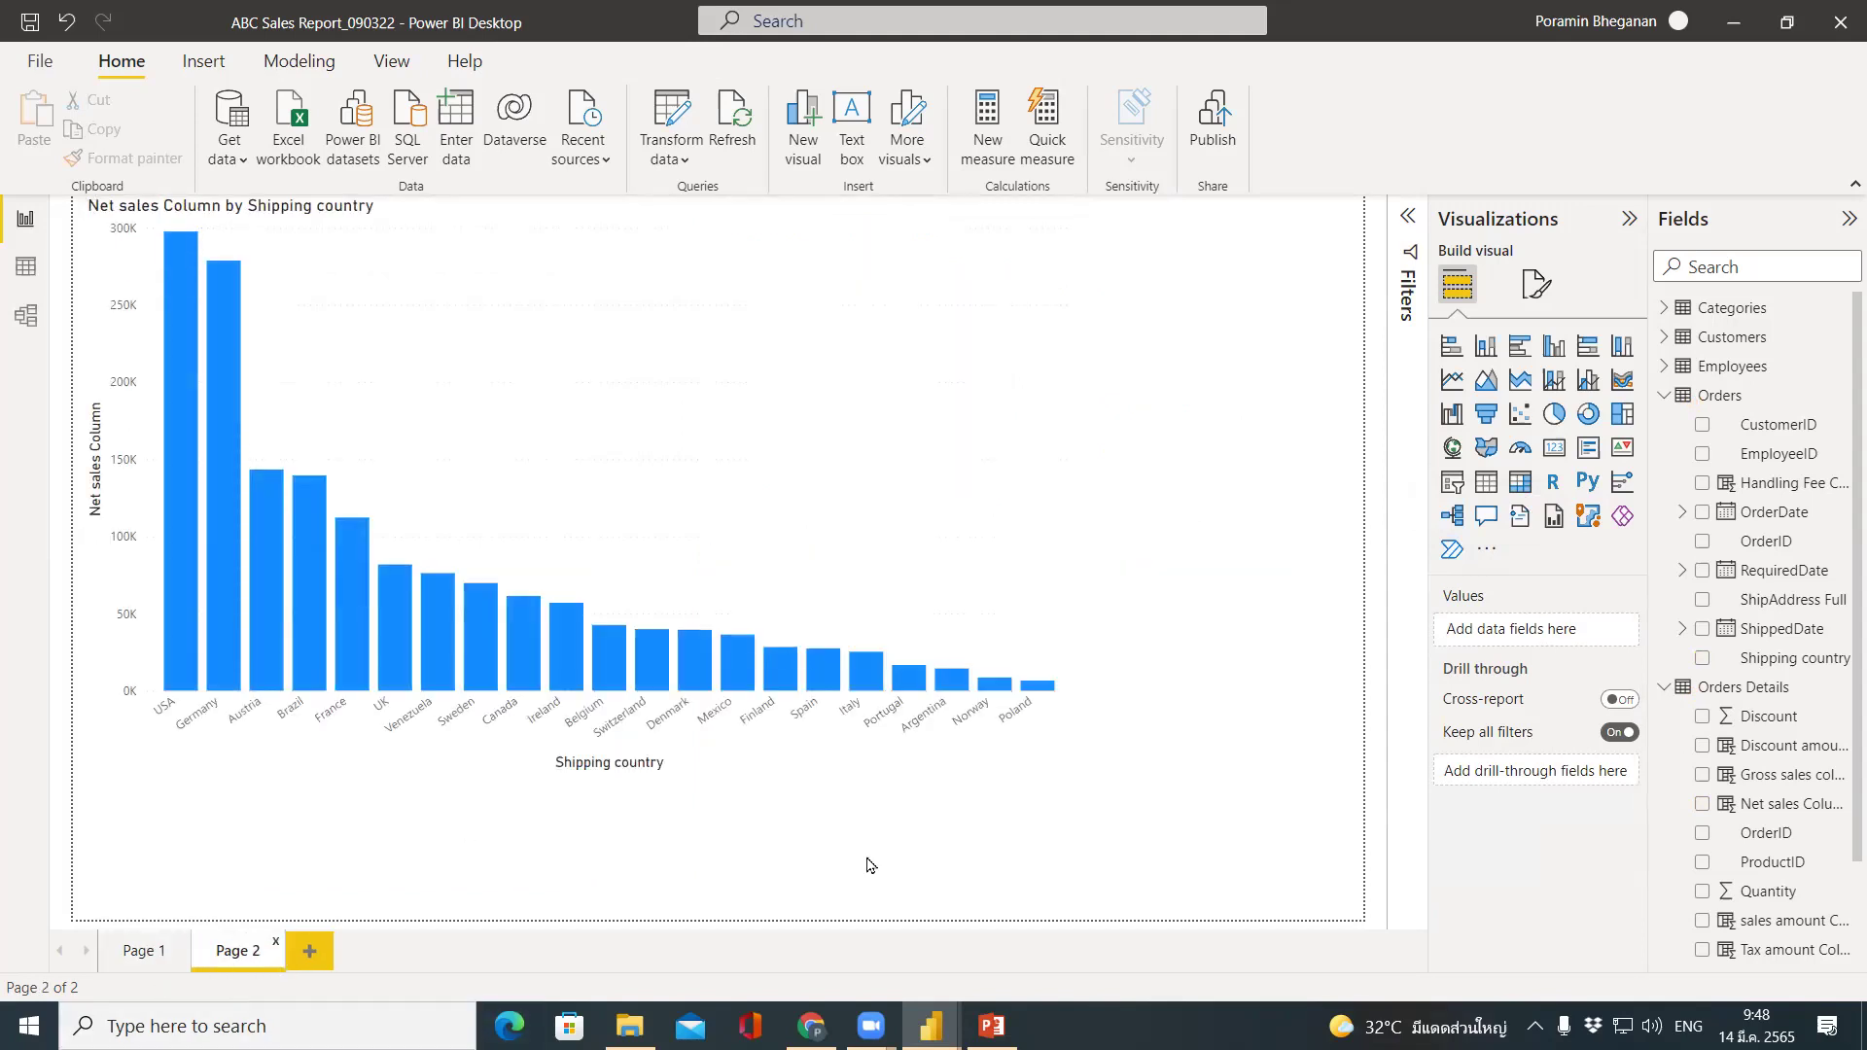
pyautogui.click(1067, 784)
pyautogui.moveTo(1074, 773); pyautogui.dragTo(570, 556)
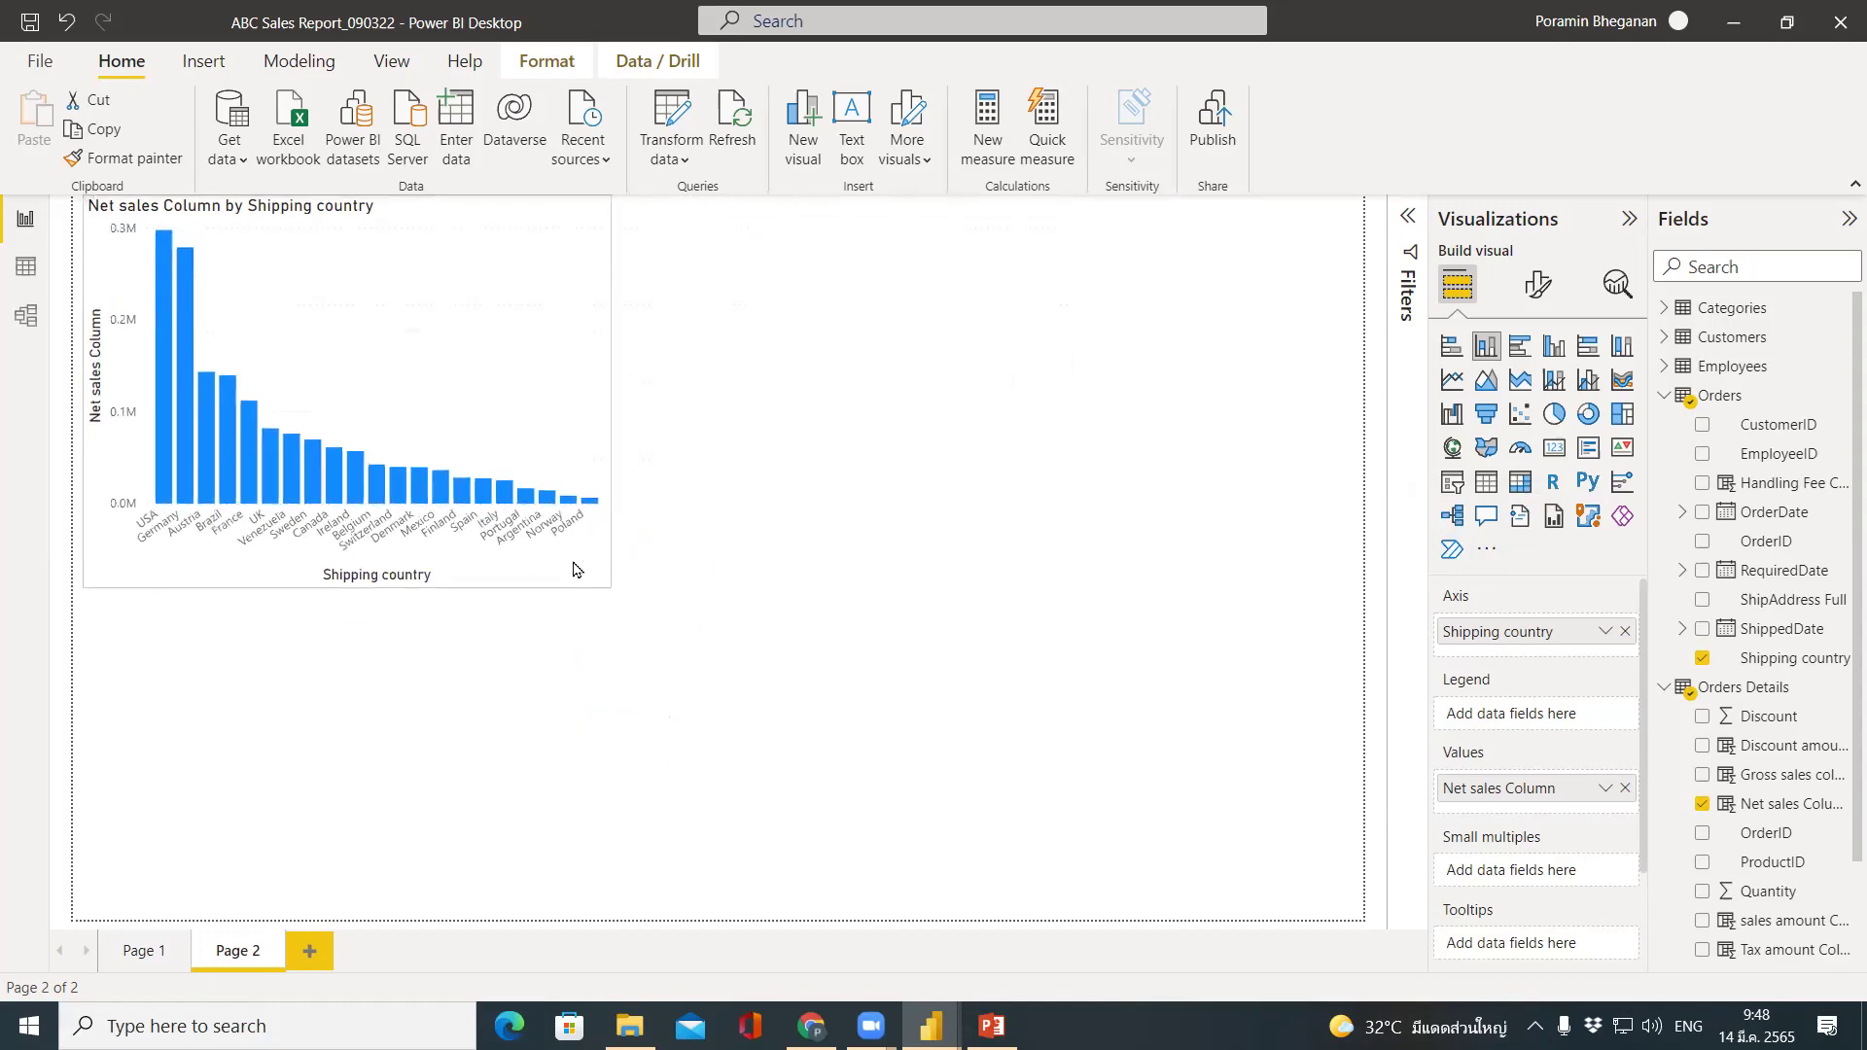
pyautogui.click(1222, 526)
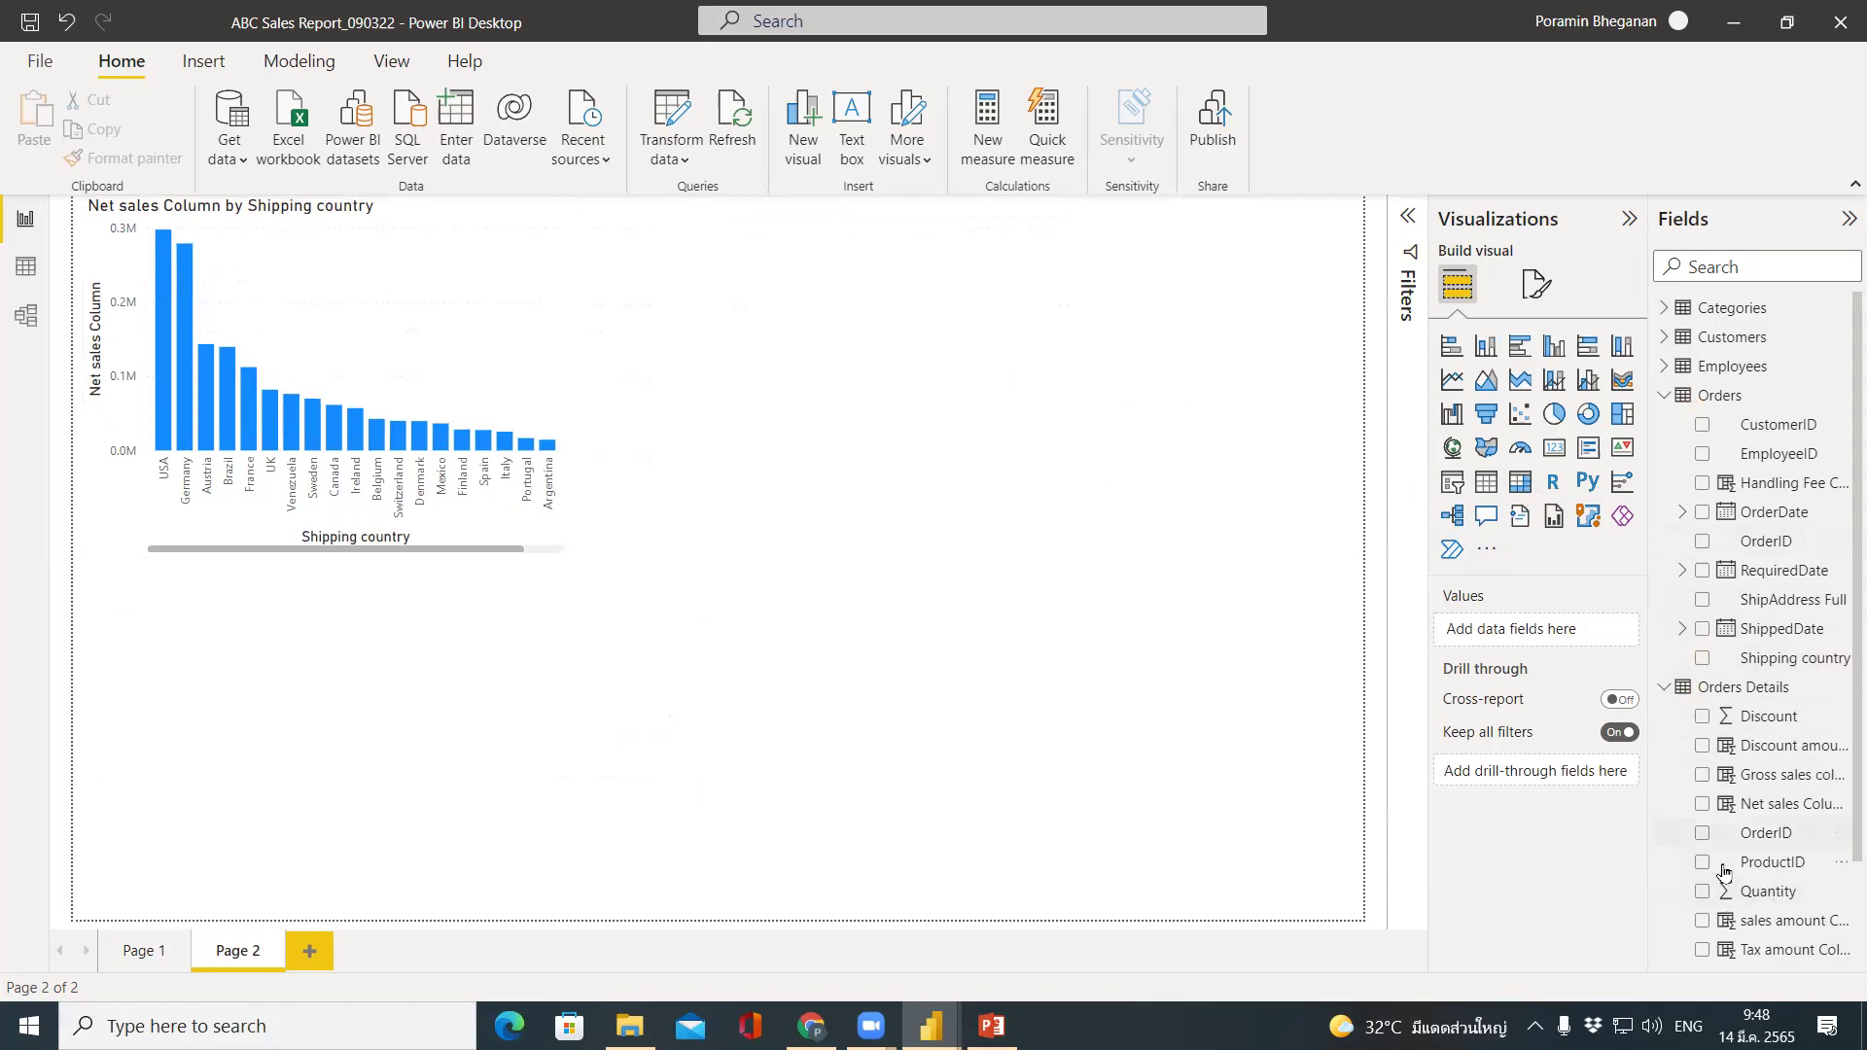
# Add a pie chart beside the column chart on Page 2, and try ProductID from Orders Details as its legend.
pyautogui.click(1565, 420)
pyautogui.moveTo(365, 784); pyautogui.dragTo(1055, 445)
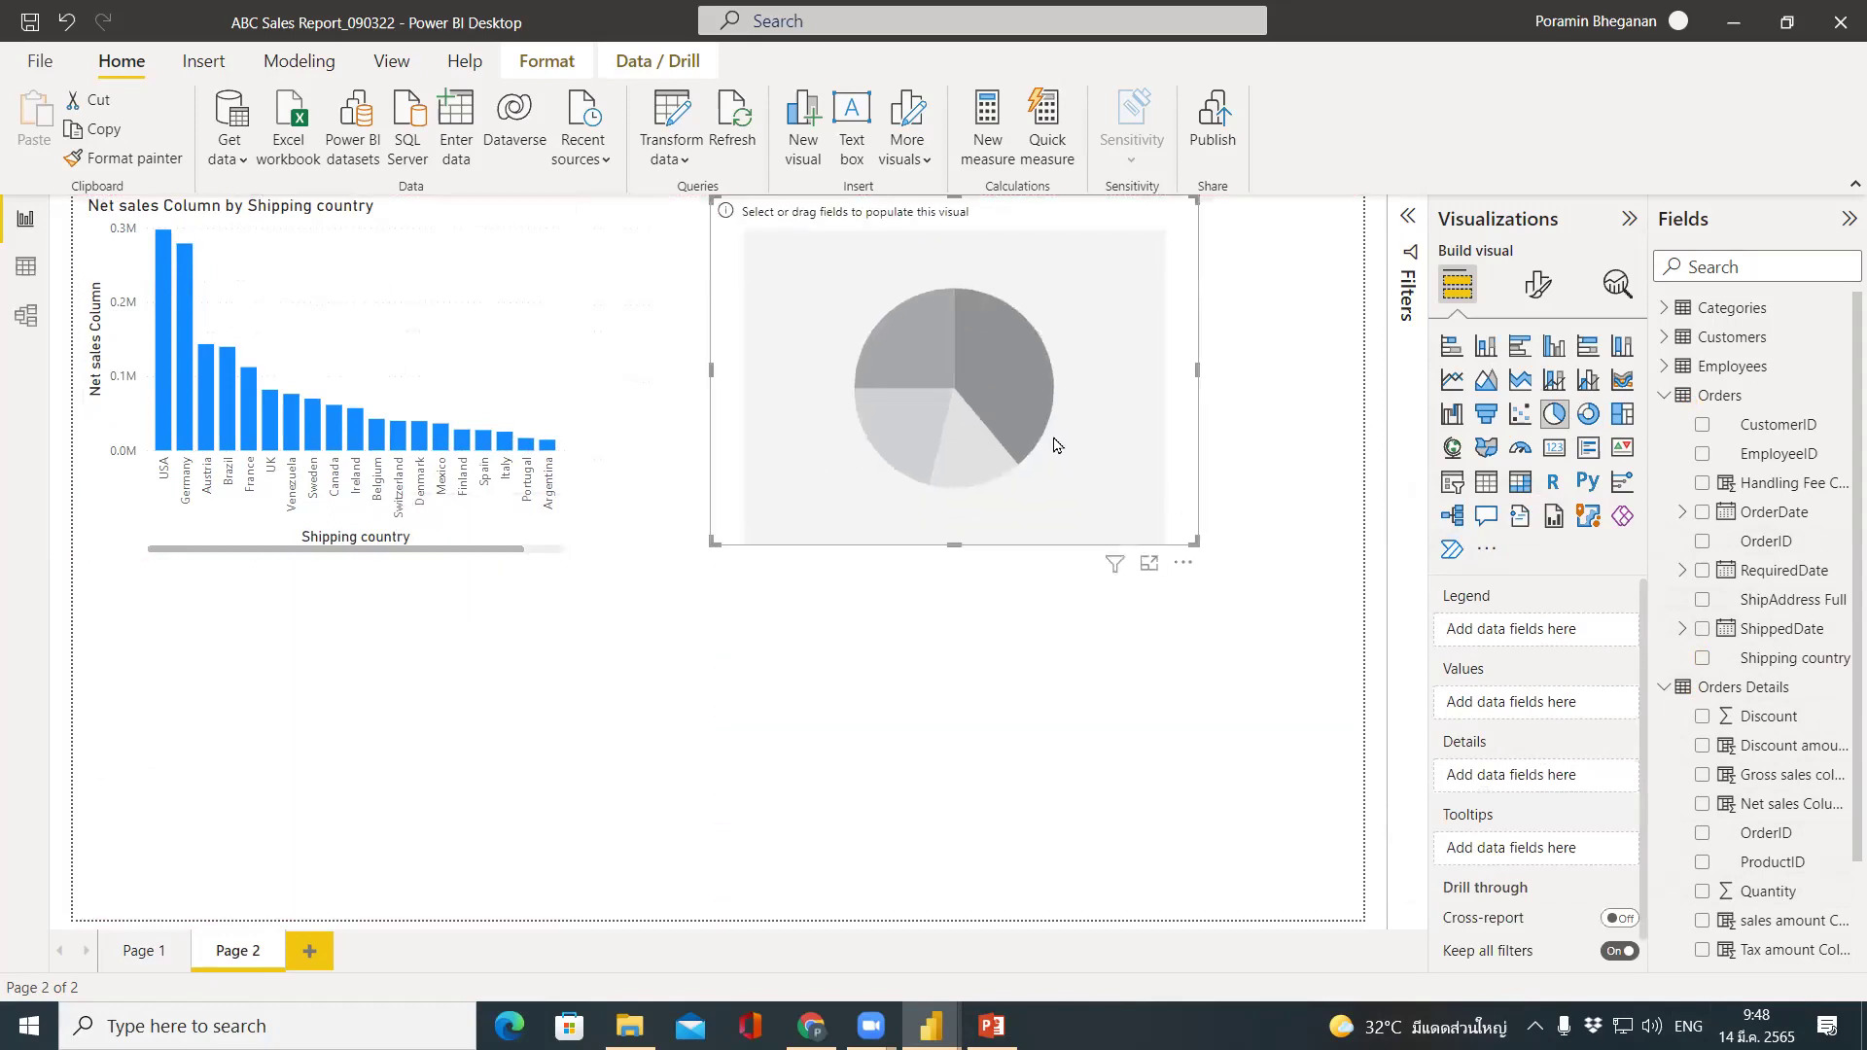
pyautogui.click(1701, 863)
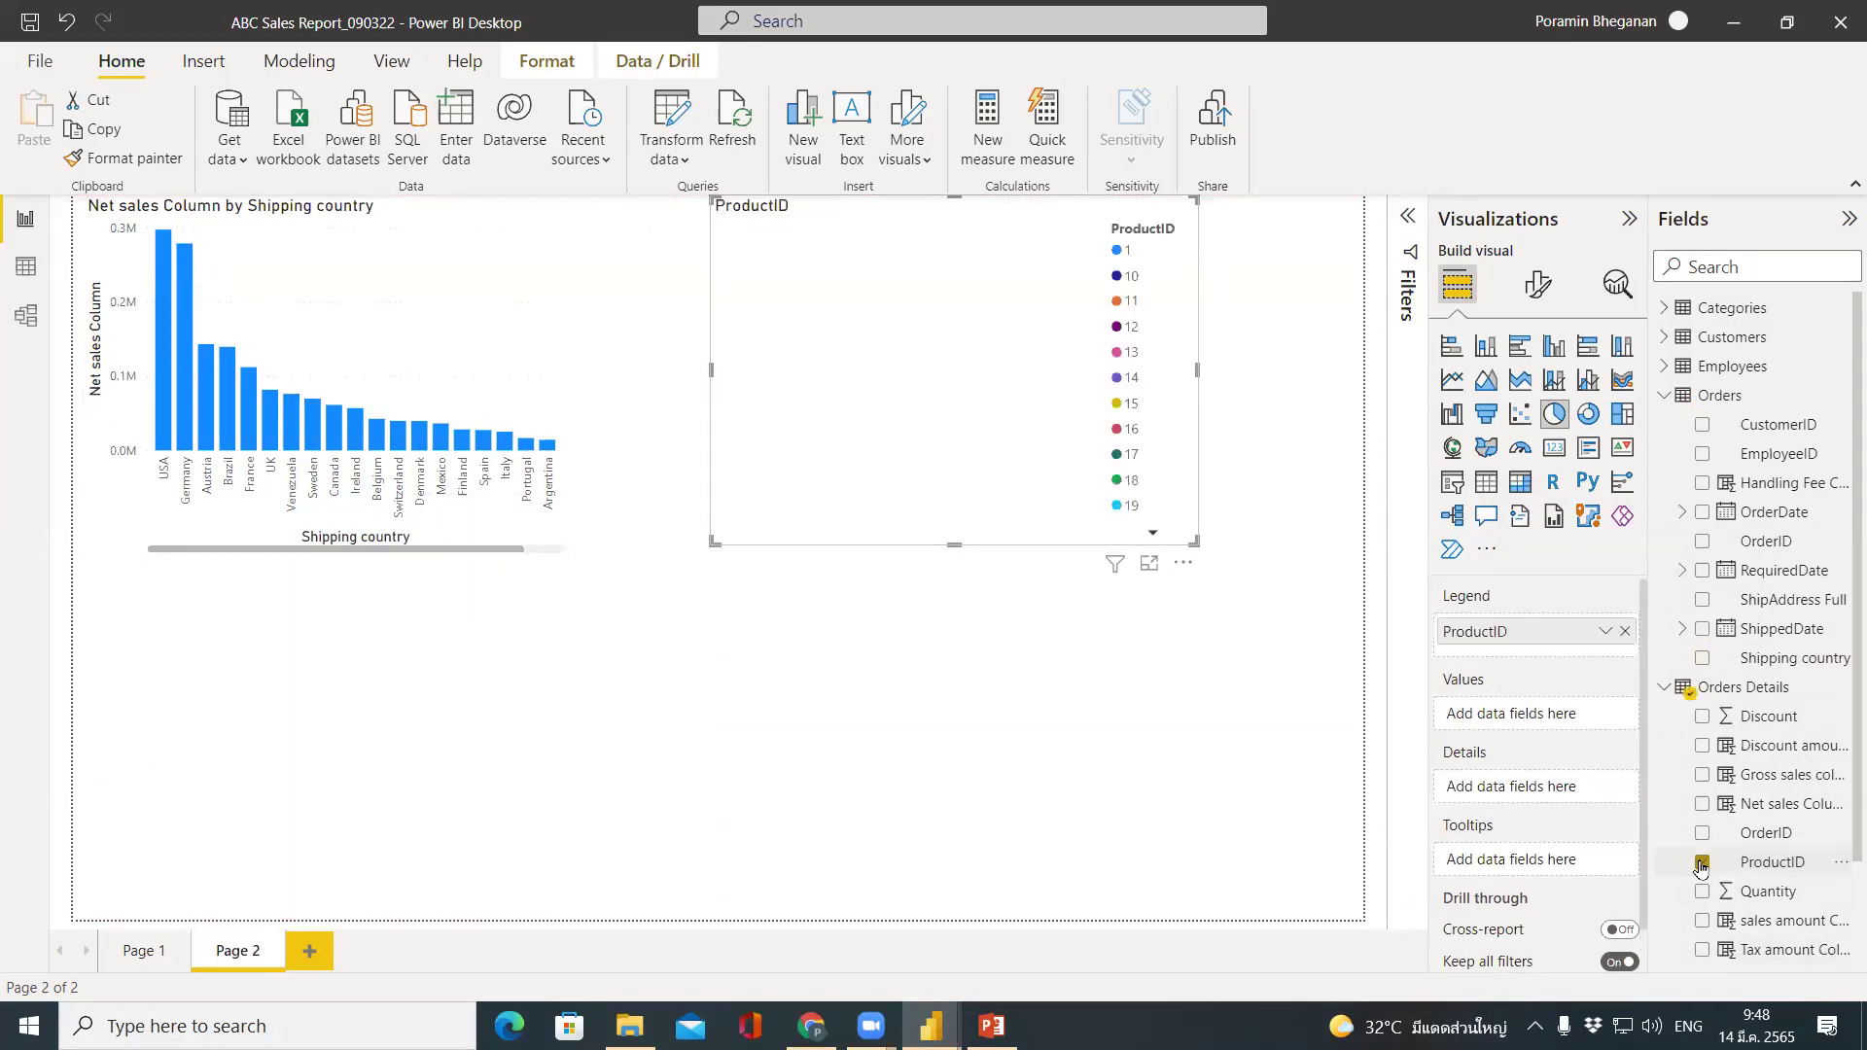
pyautogui.click(1700, 864)
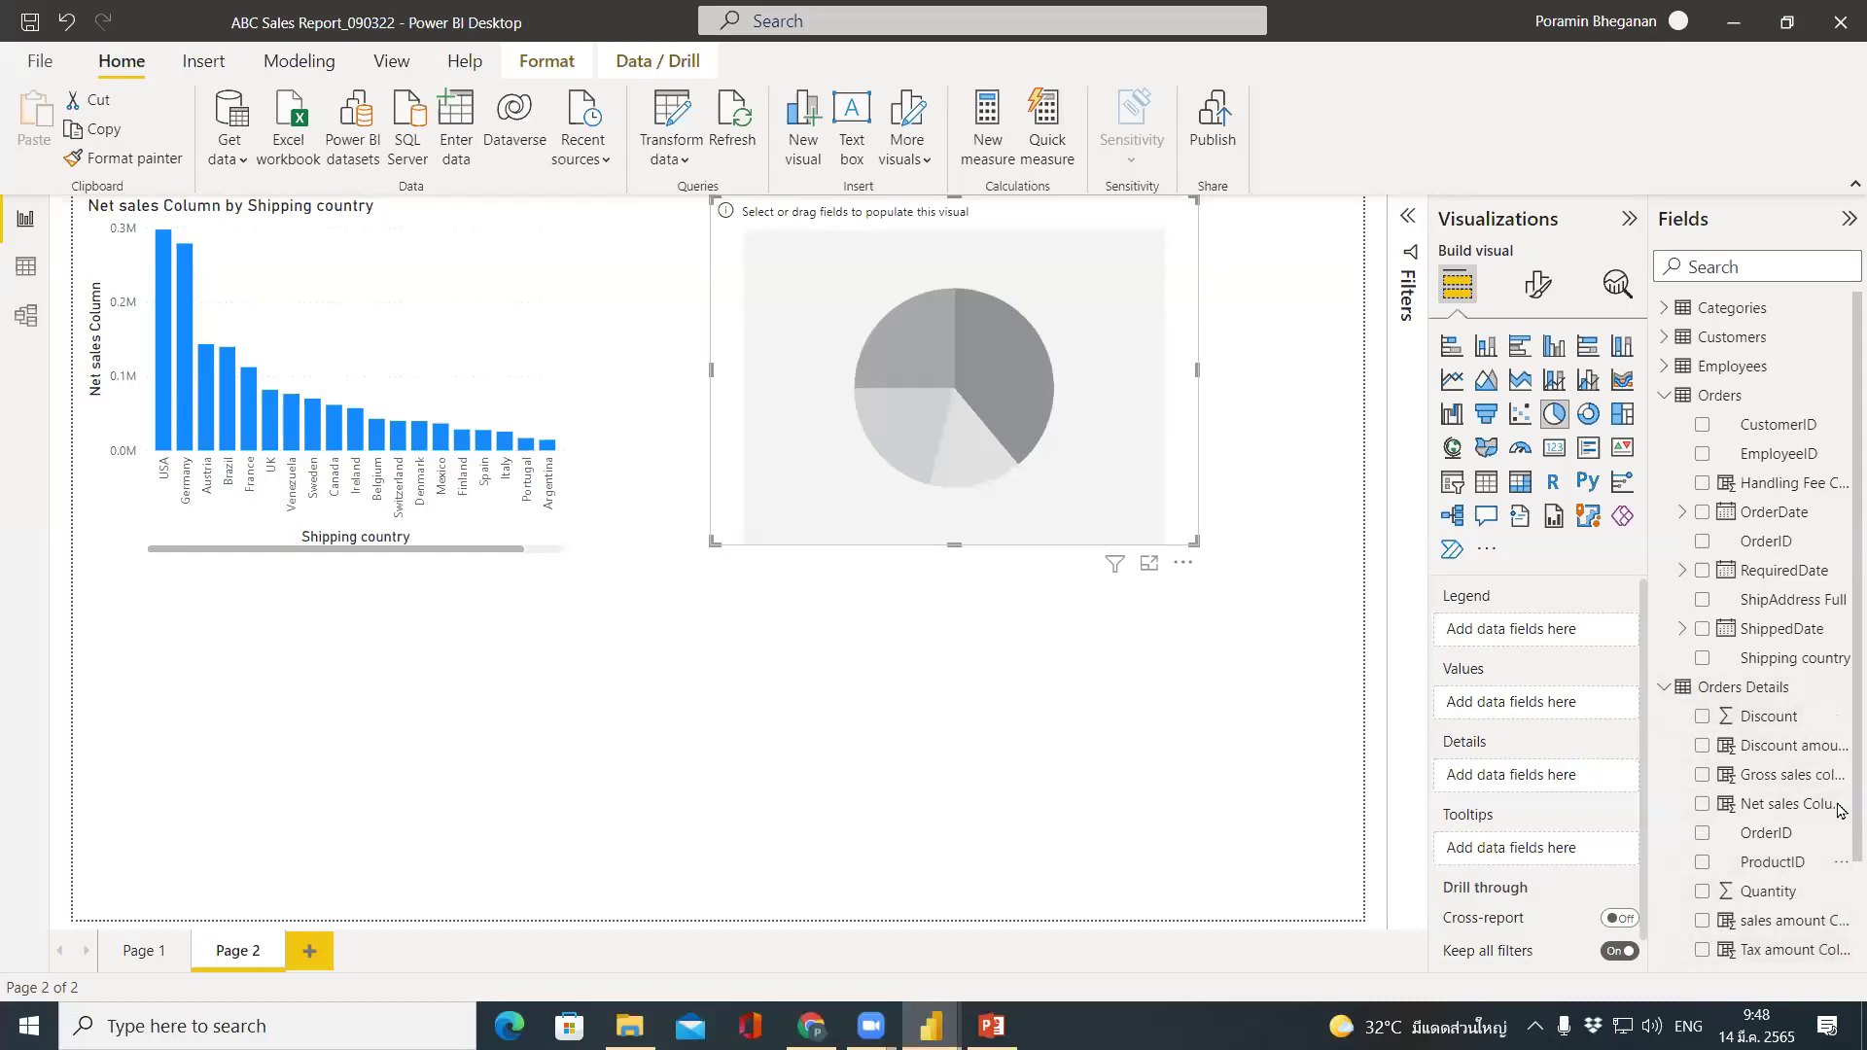
# Set the pie chart's legend to ProductName from Product and its values to Gross sales column, and show the chart in focus mode.
pyautogui.scroll(-1, 1838, 810)
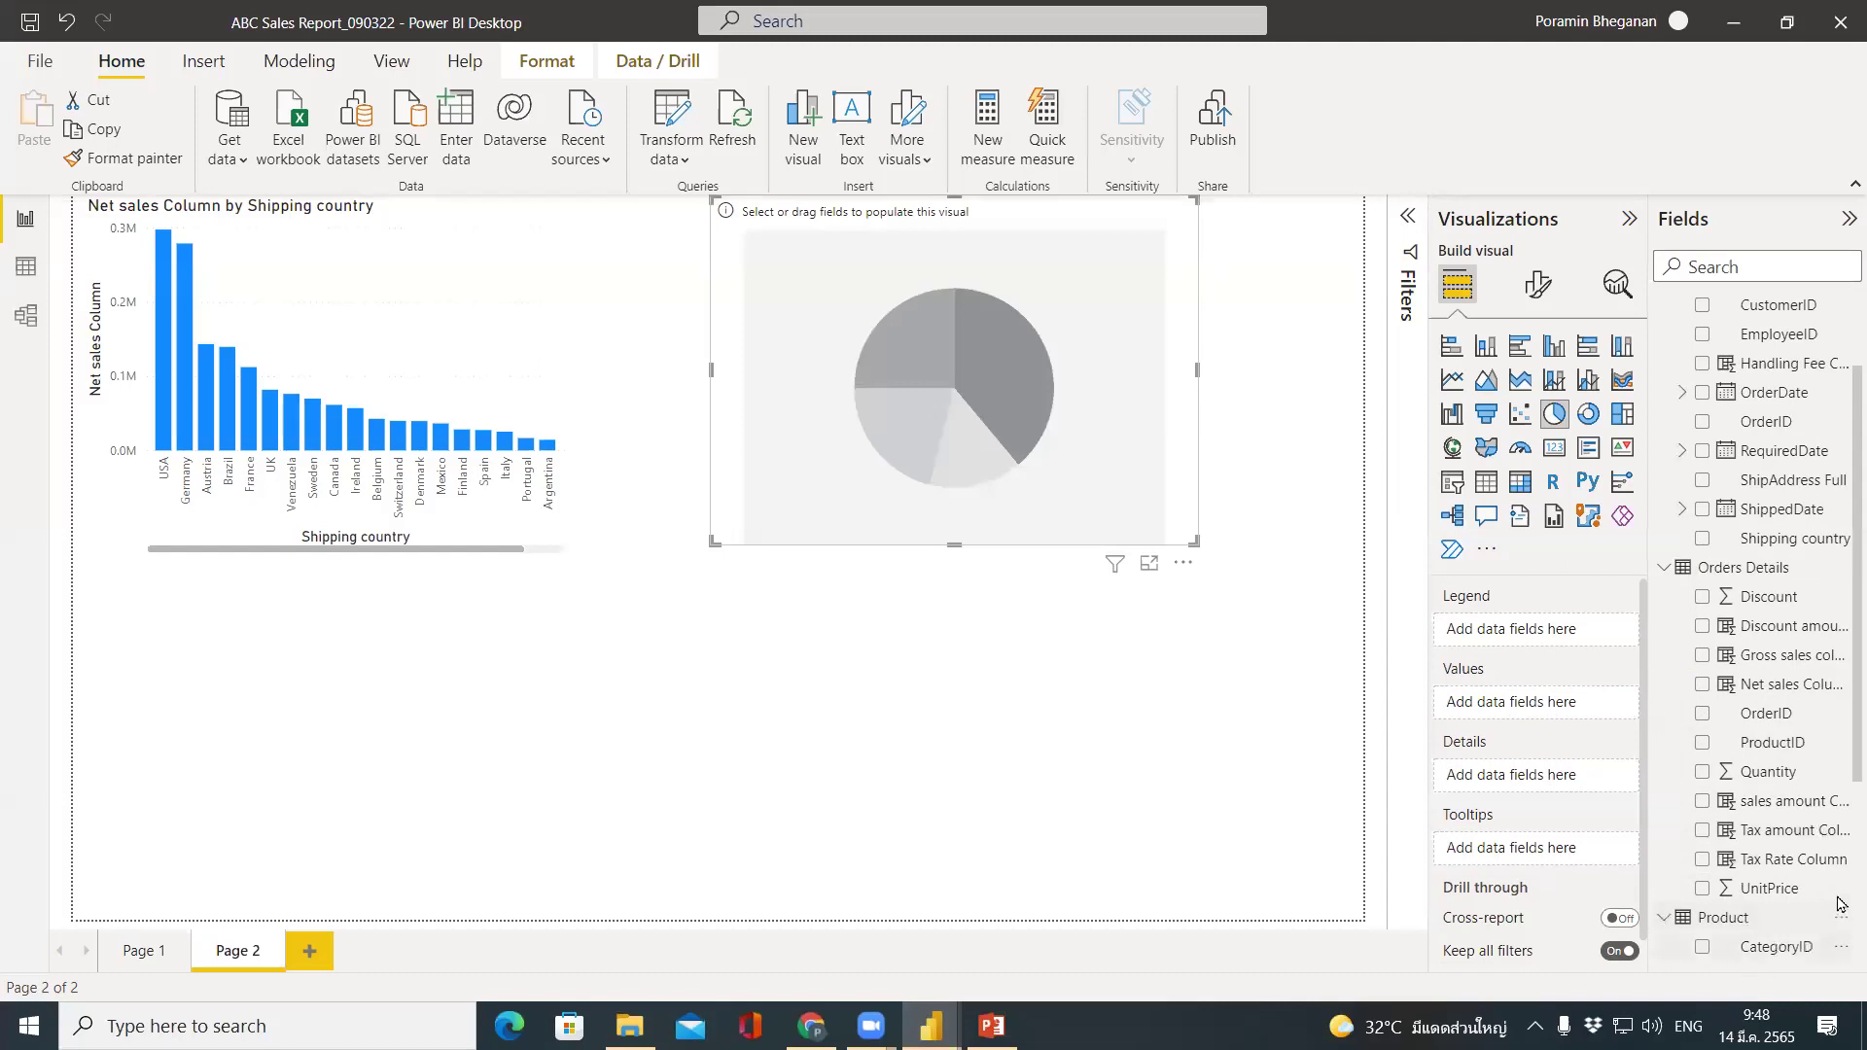
pyautogui.scroll(-3, 1841, 904)
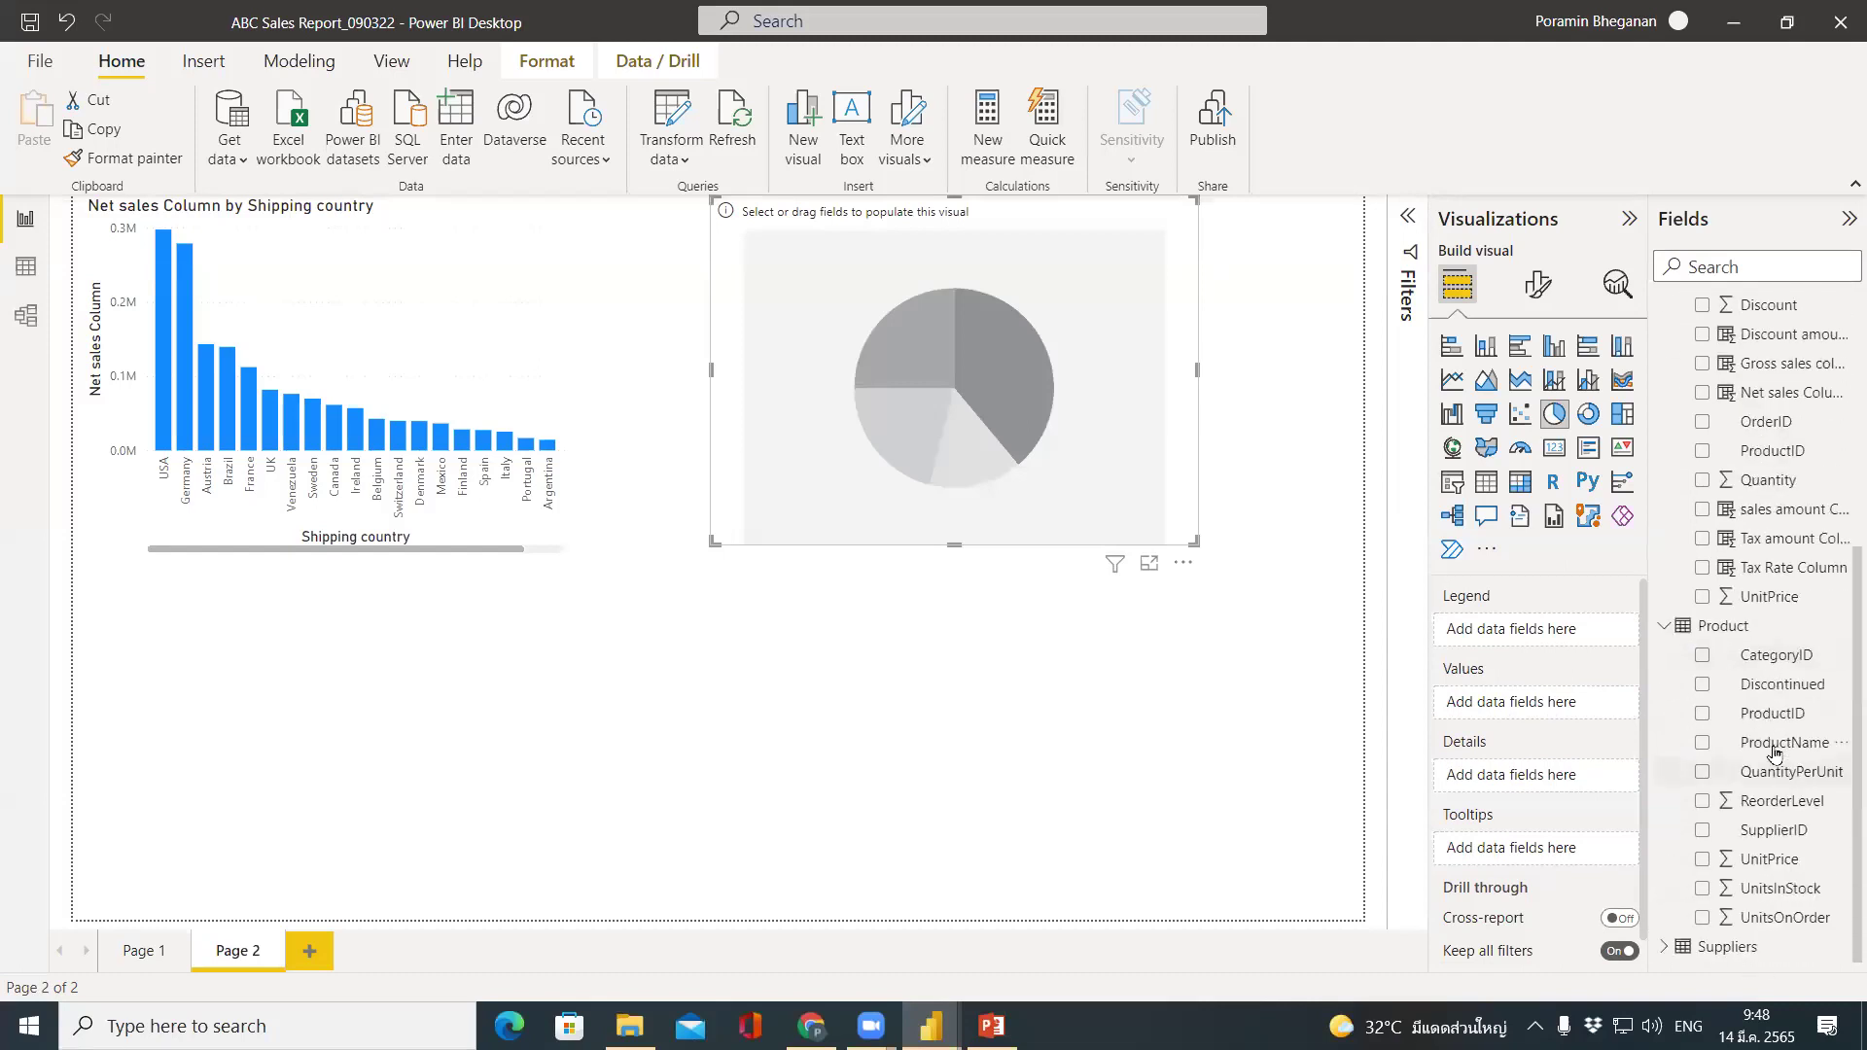
pyautogui.click(1702, 745)
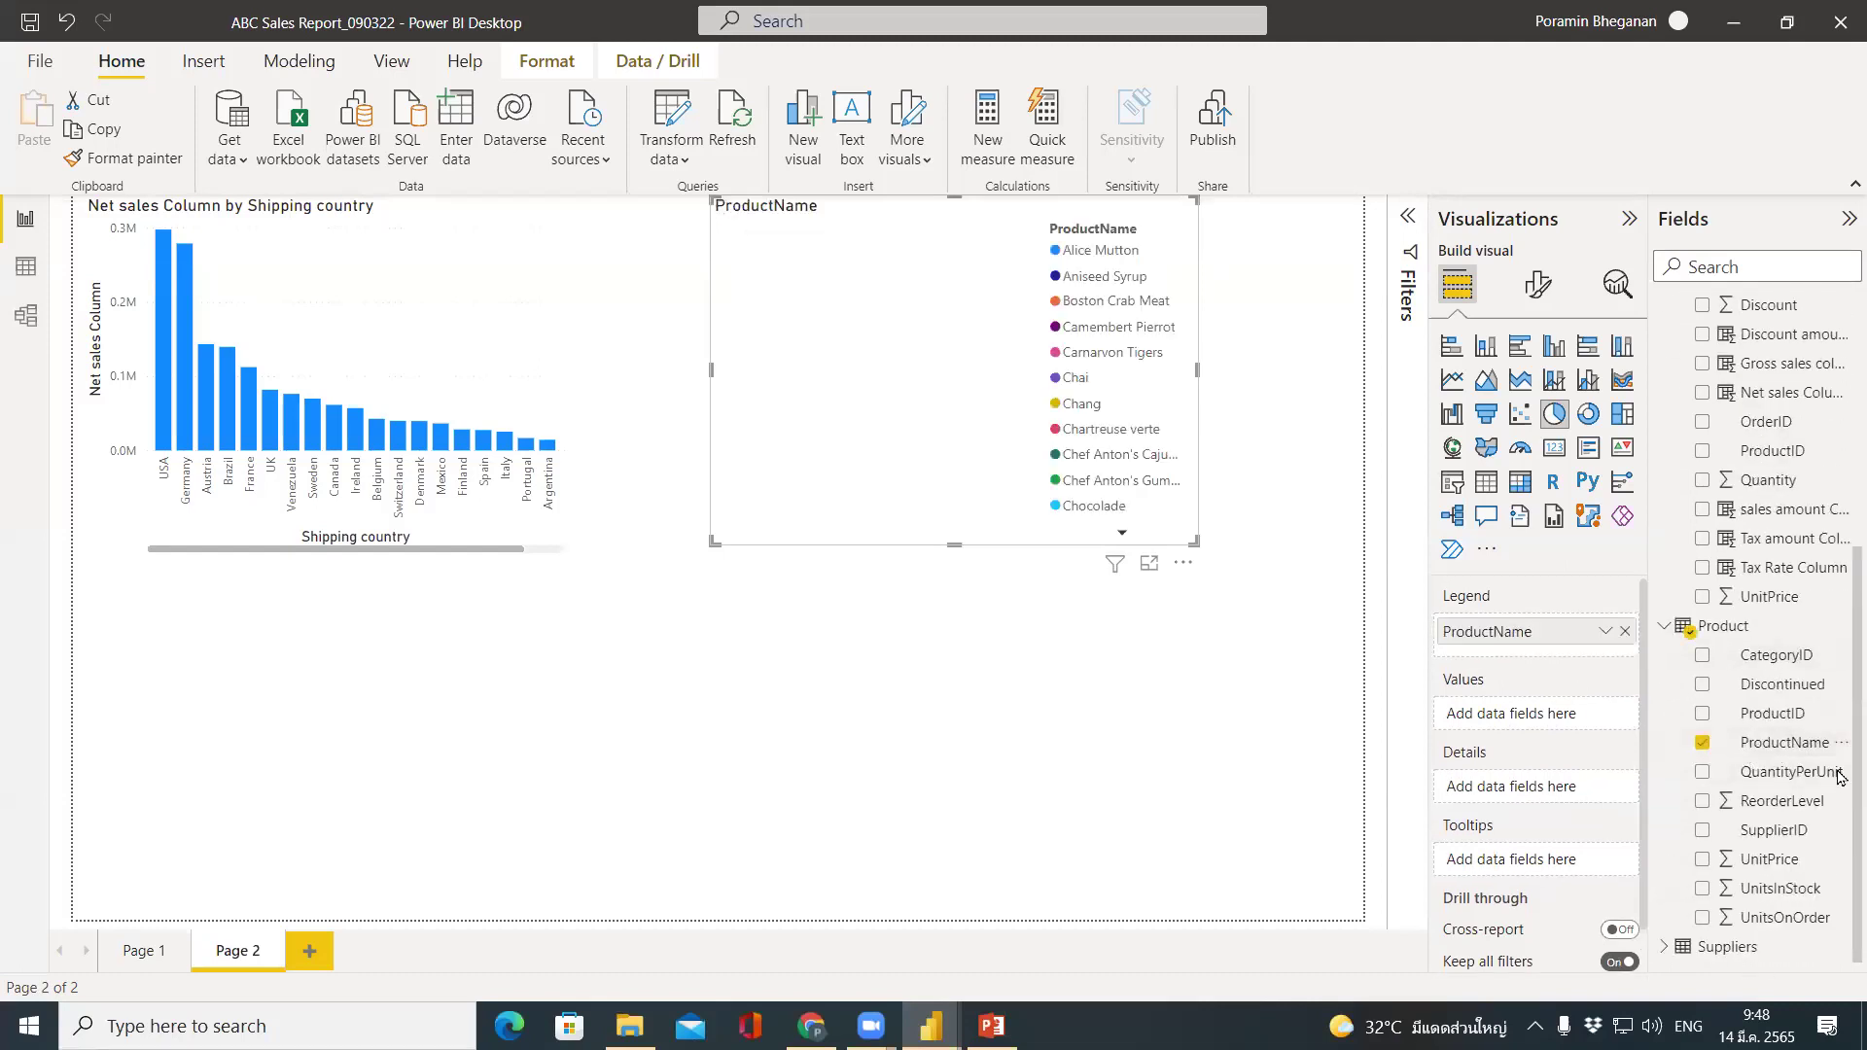
pyautogui.scroll(1, 1840, 773)
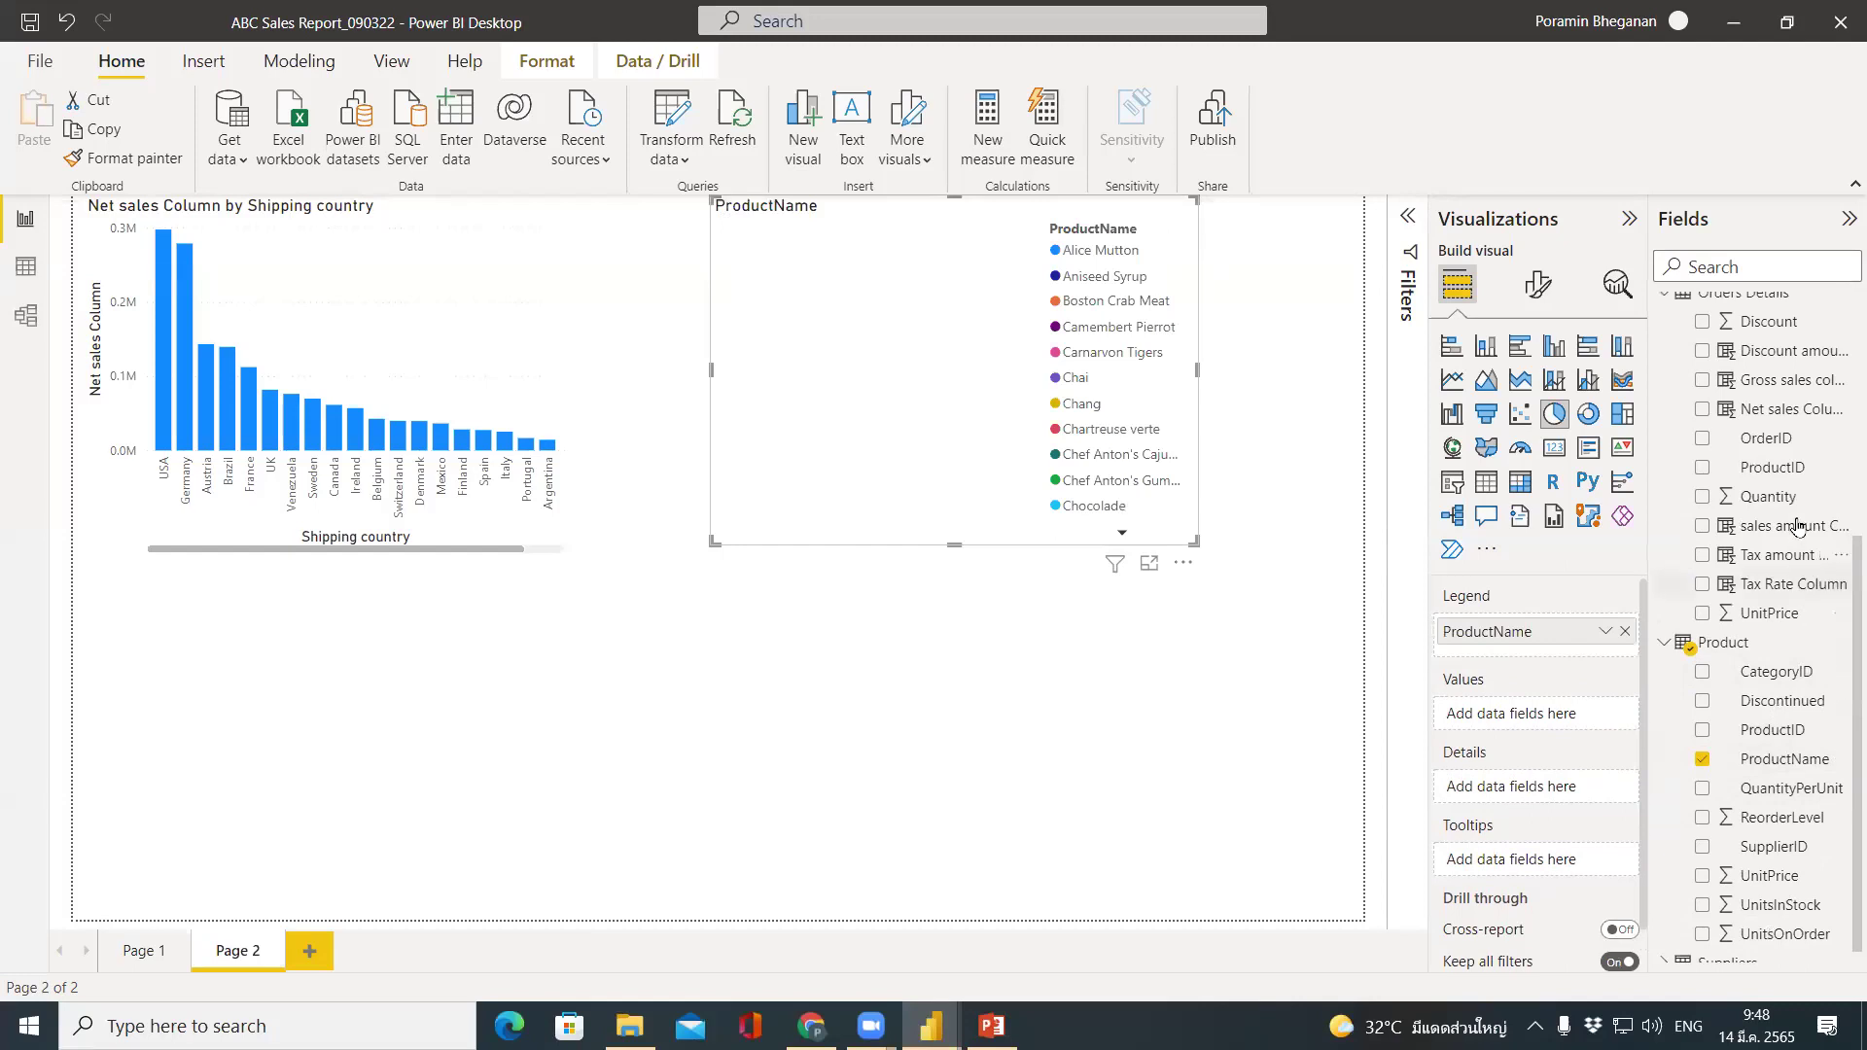
pyautogui.click(1701, 380)
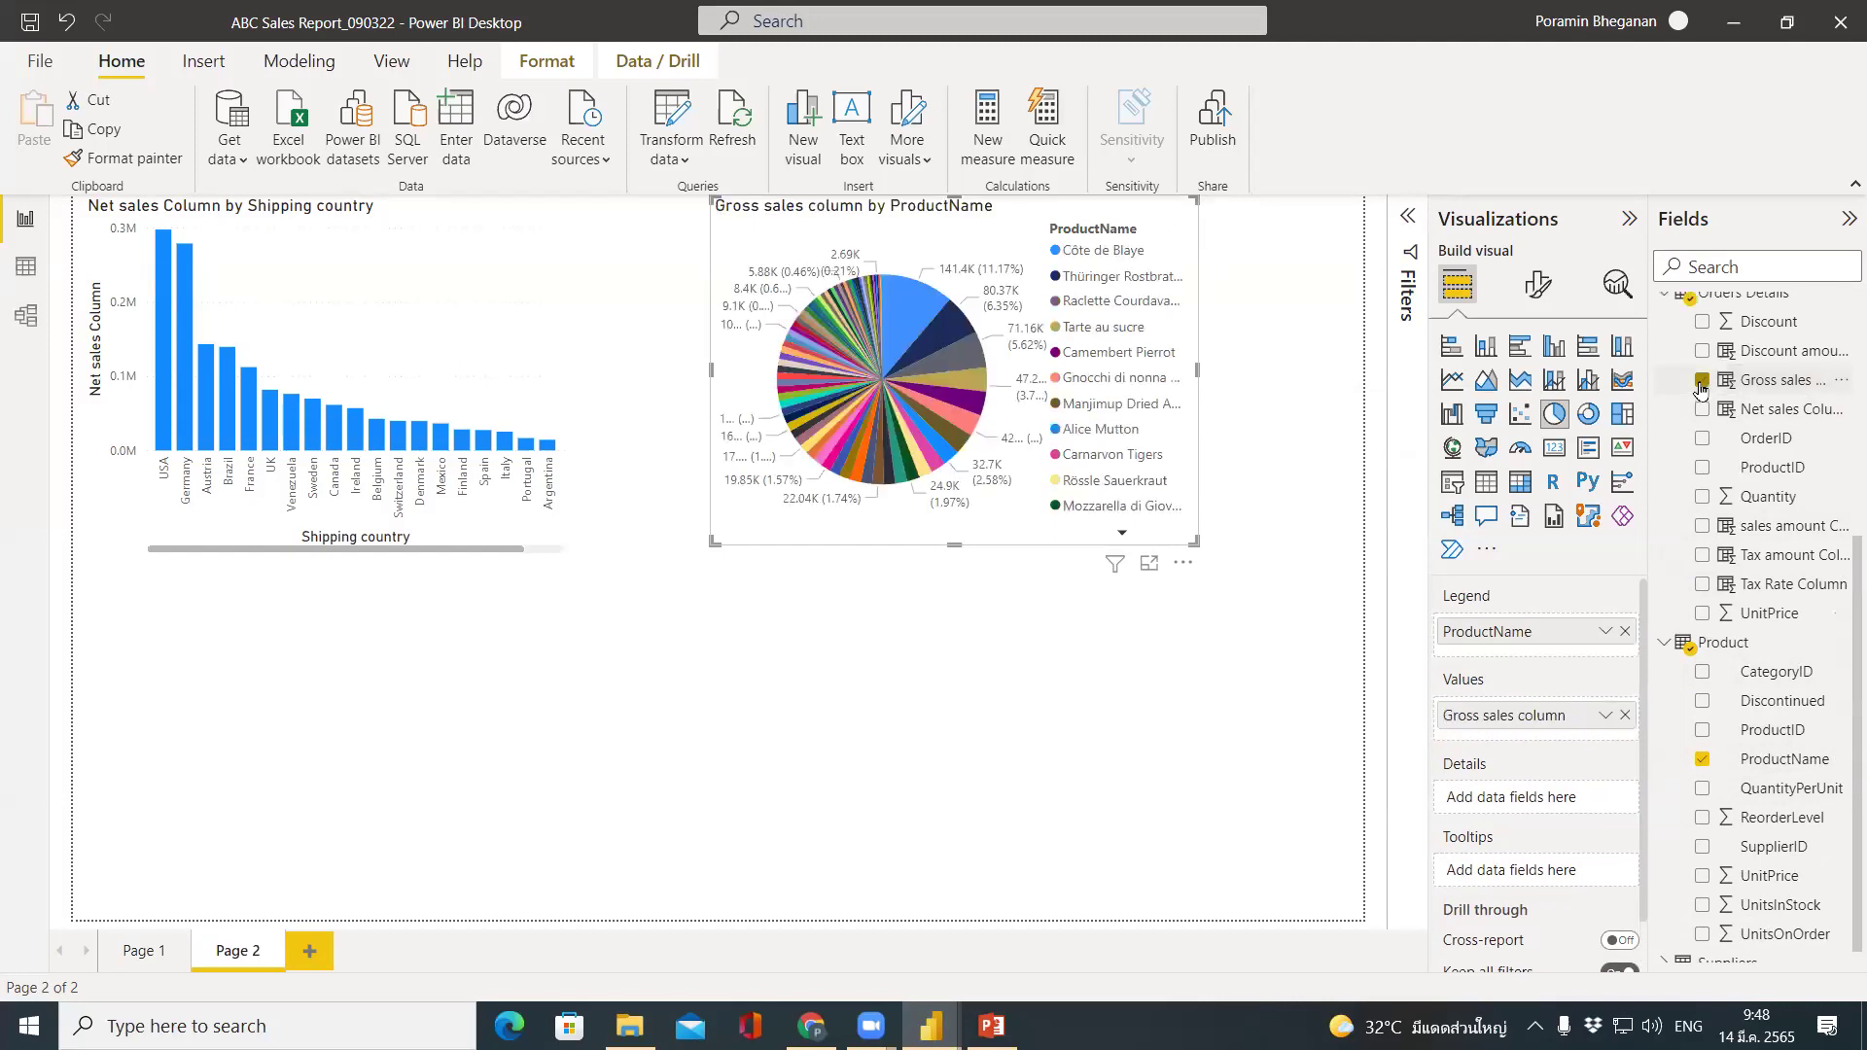
pyautogui.click(1149, 564)
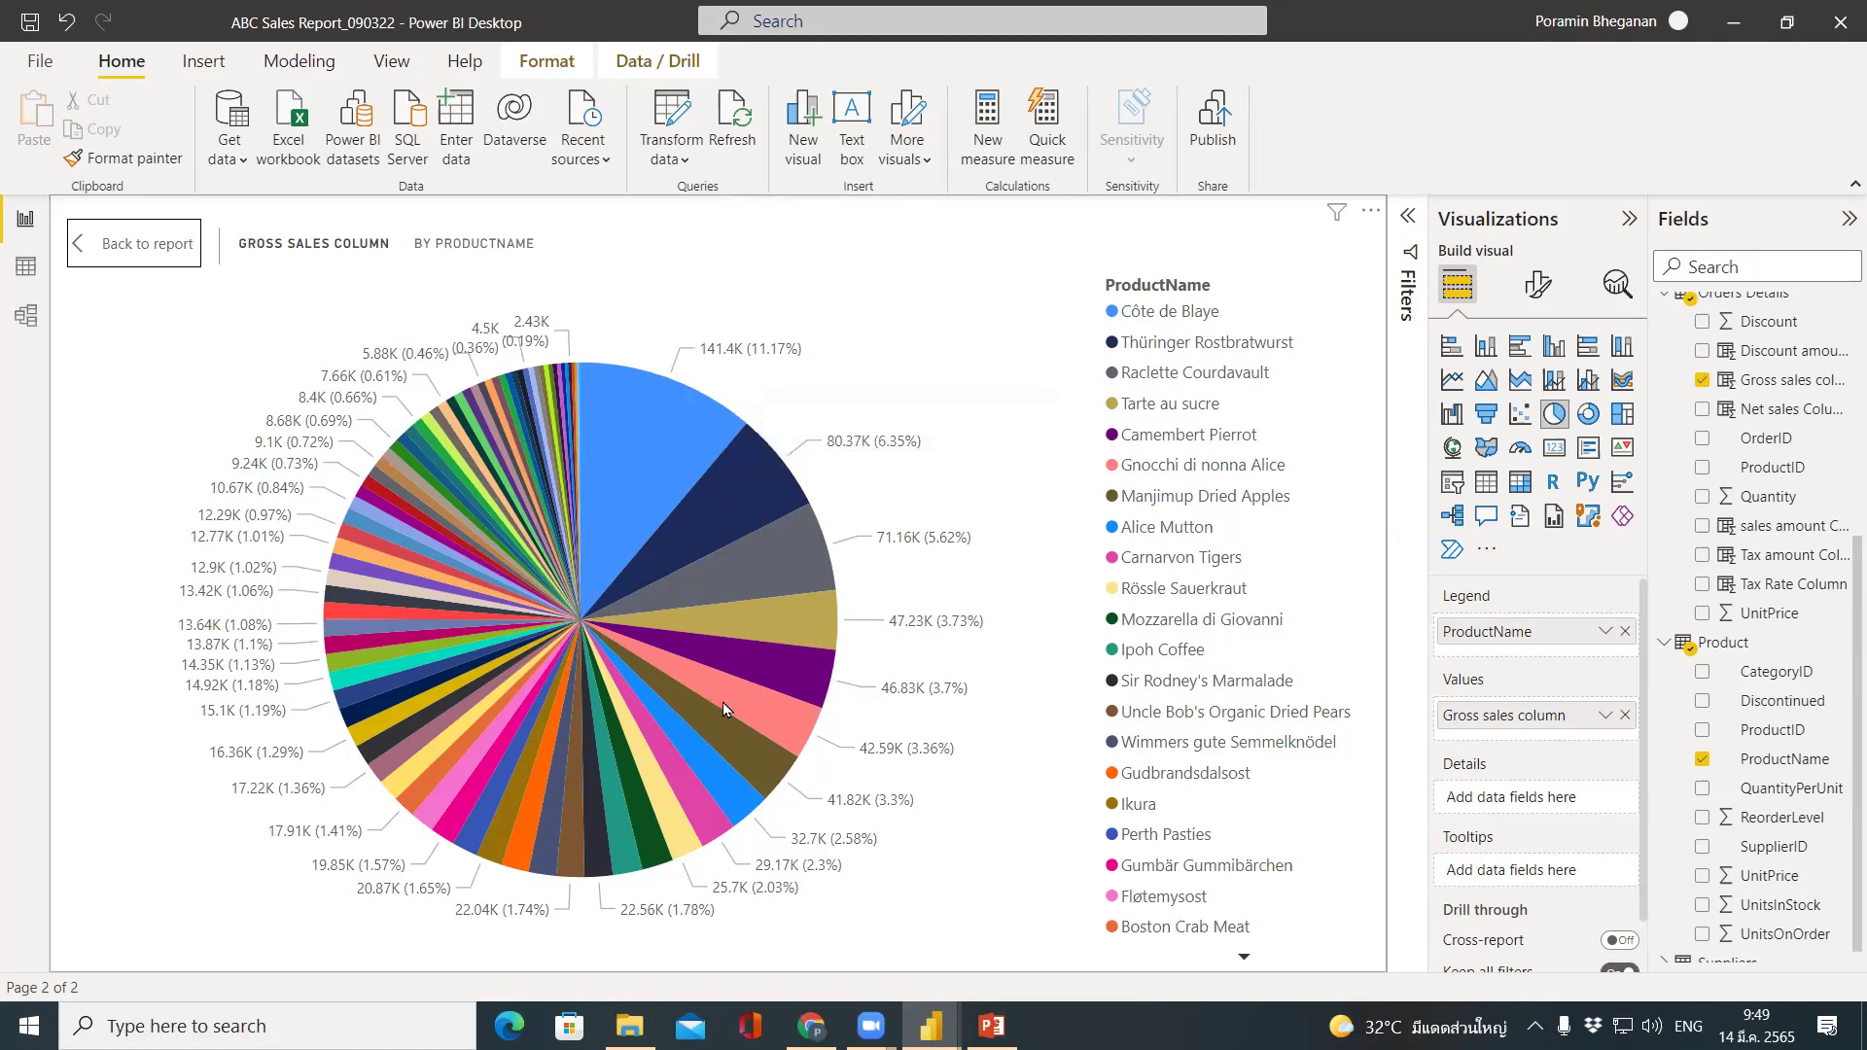
# Try the enlarged pie chart as a table and a stacked bar chart, and convert it back to a pie chart.
pyautogui.moveTo(723, 708)
pyautogui.click(1485, 482)
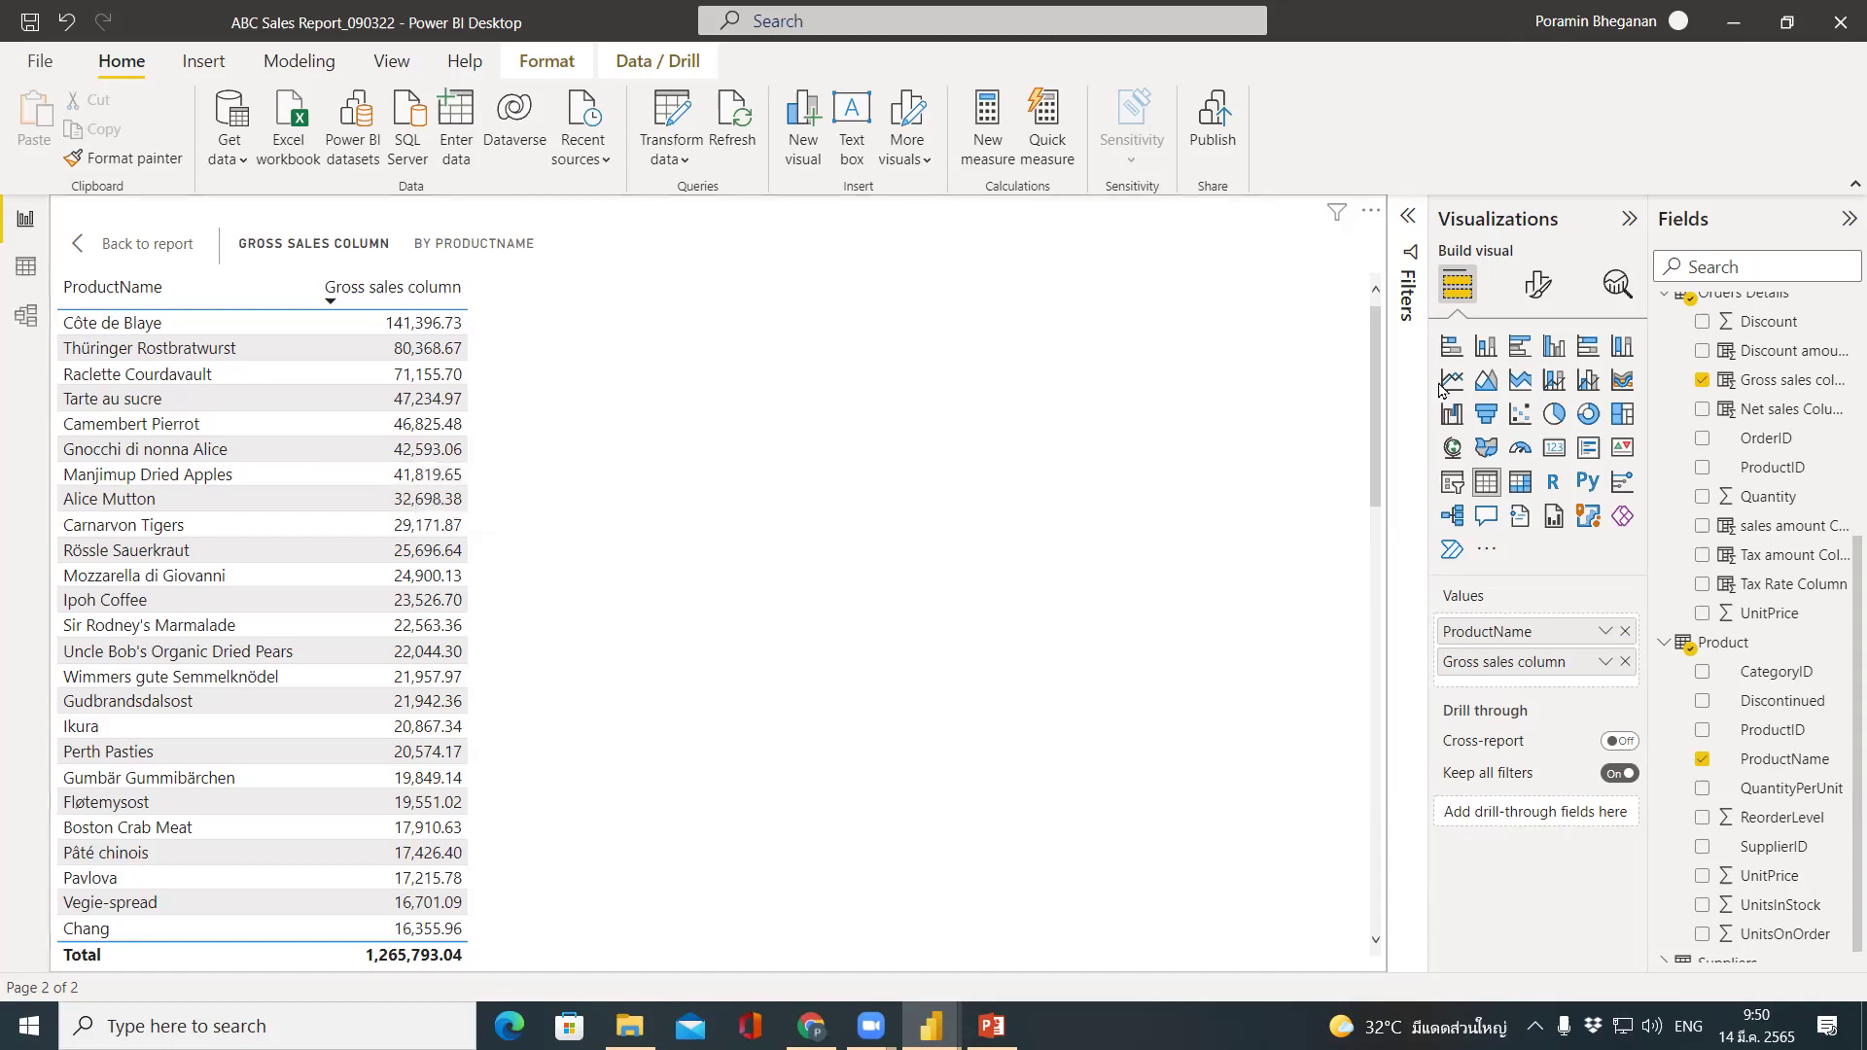
pyautogui.click(1452, 347)
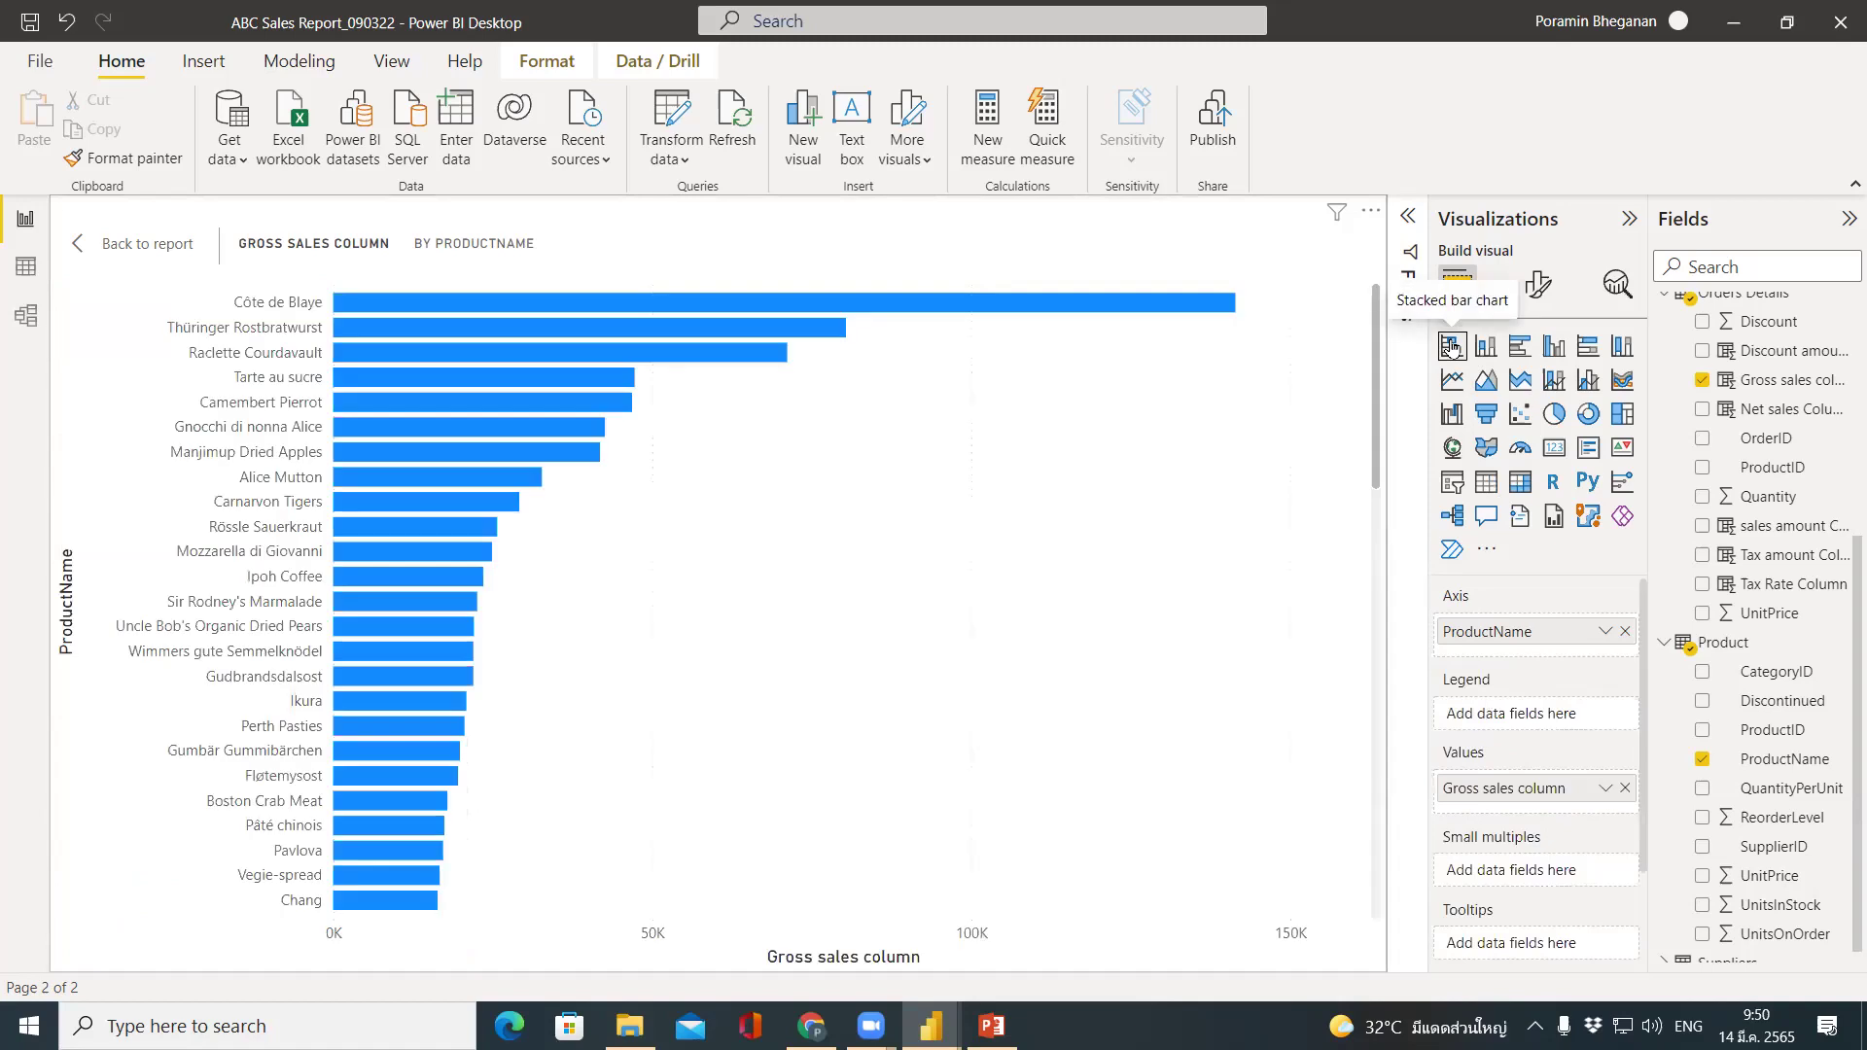
pyautogui.click(1485, 486)
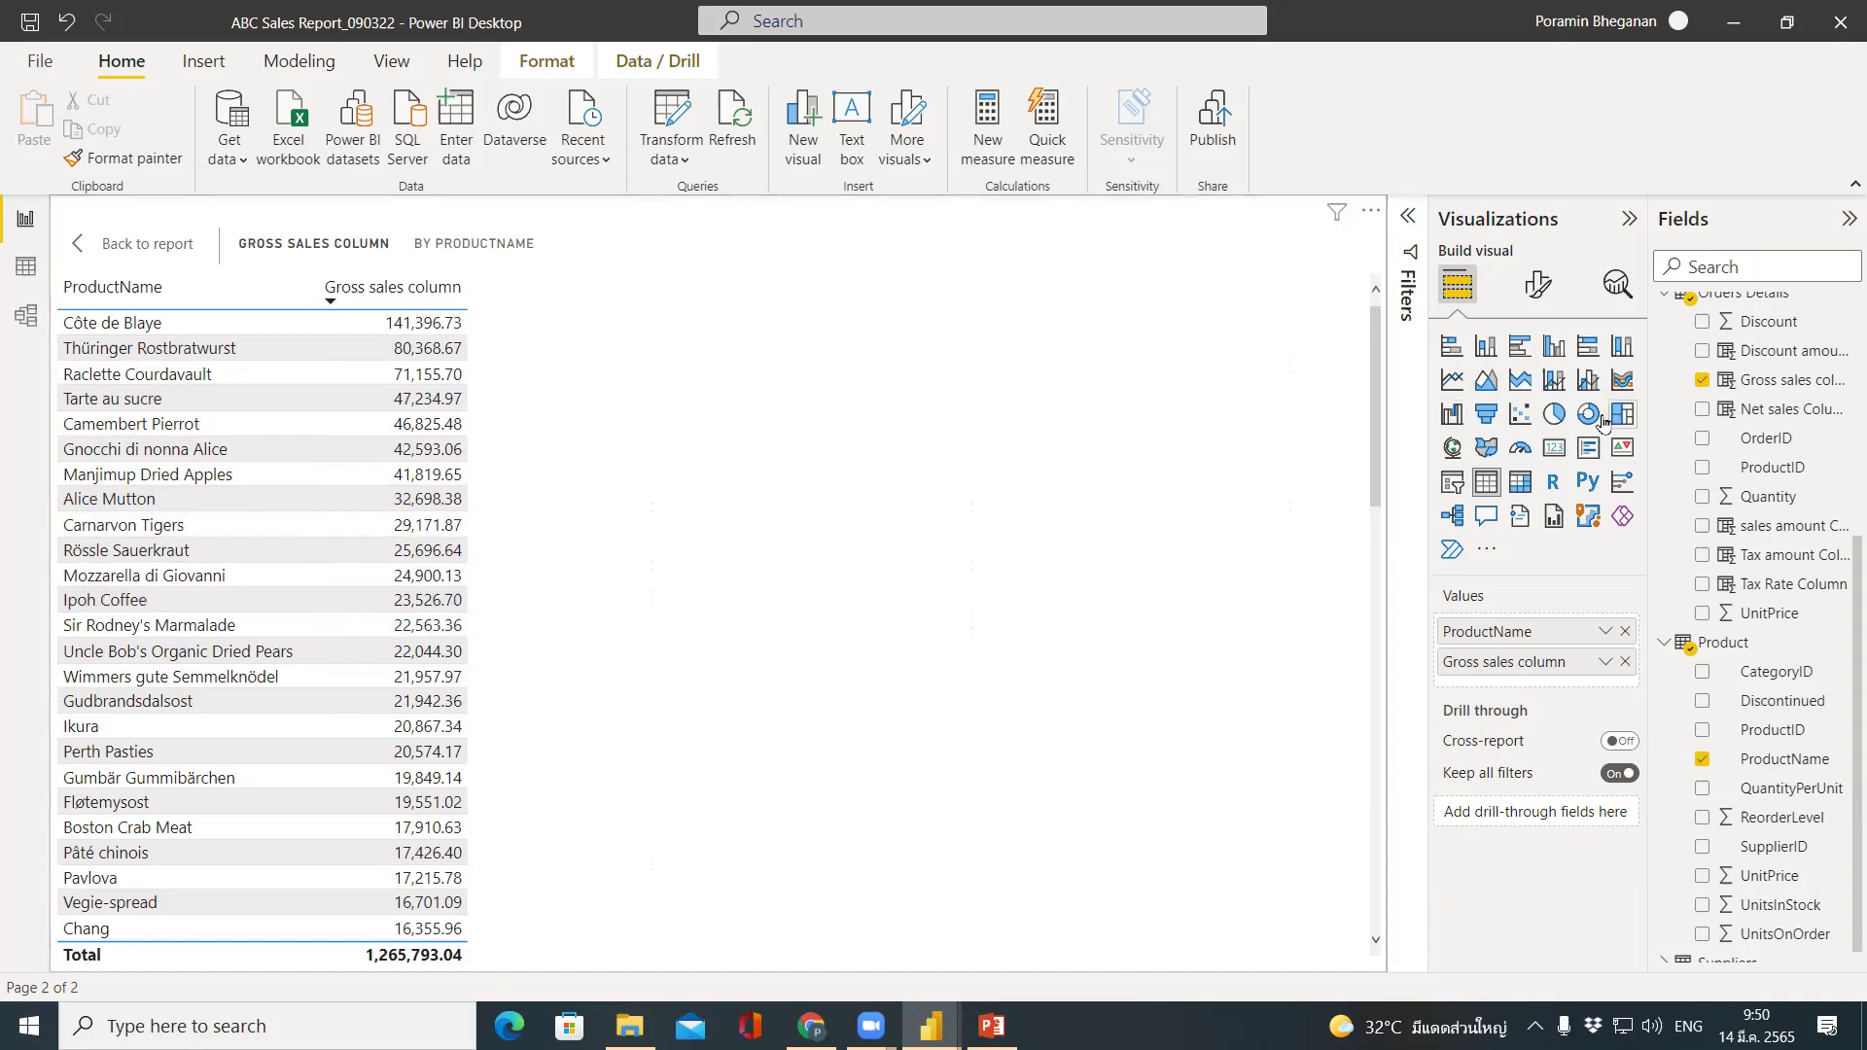
pyautogui.click(1554, 413)
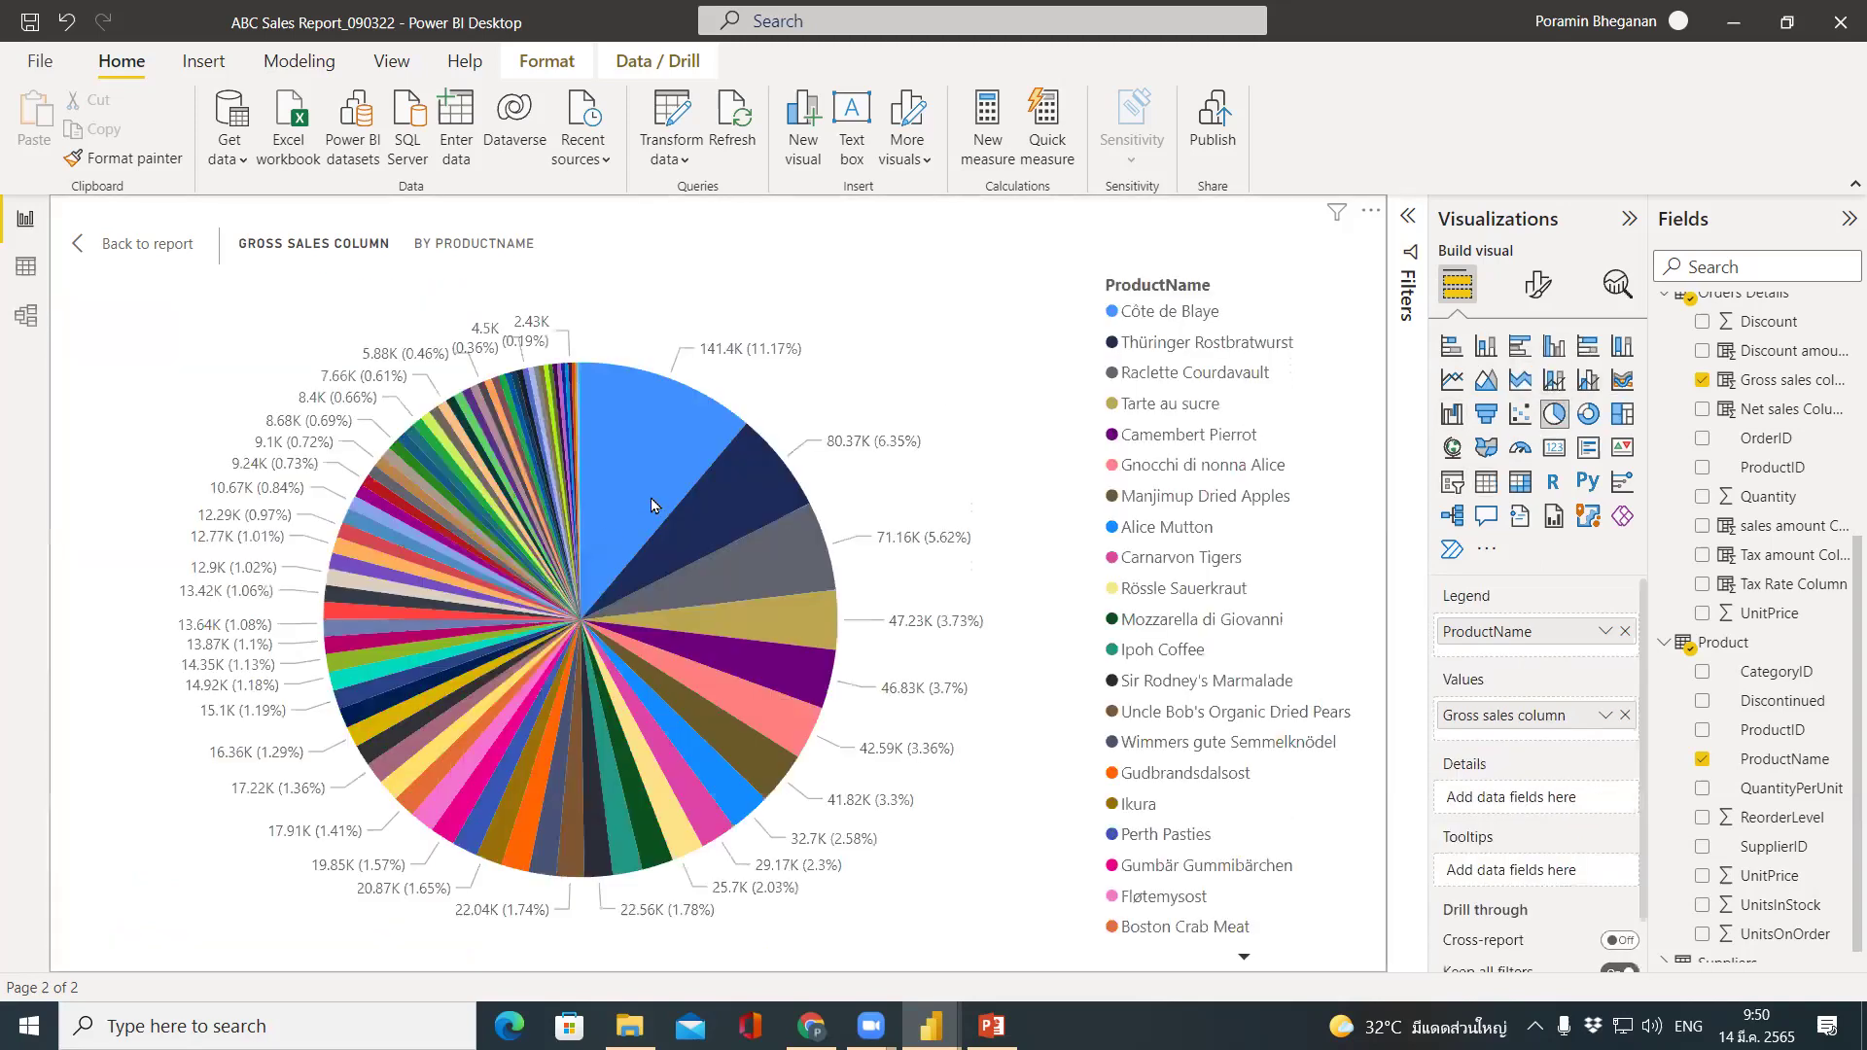
pyautogui.moveTo(667, 508)
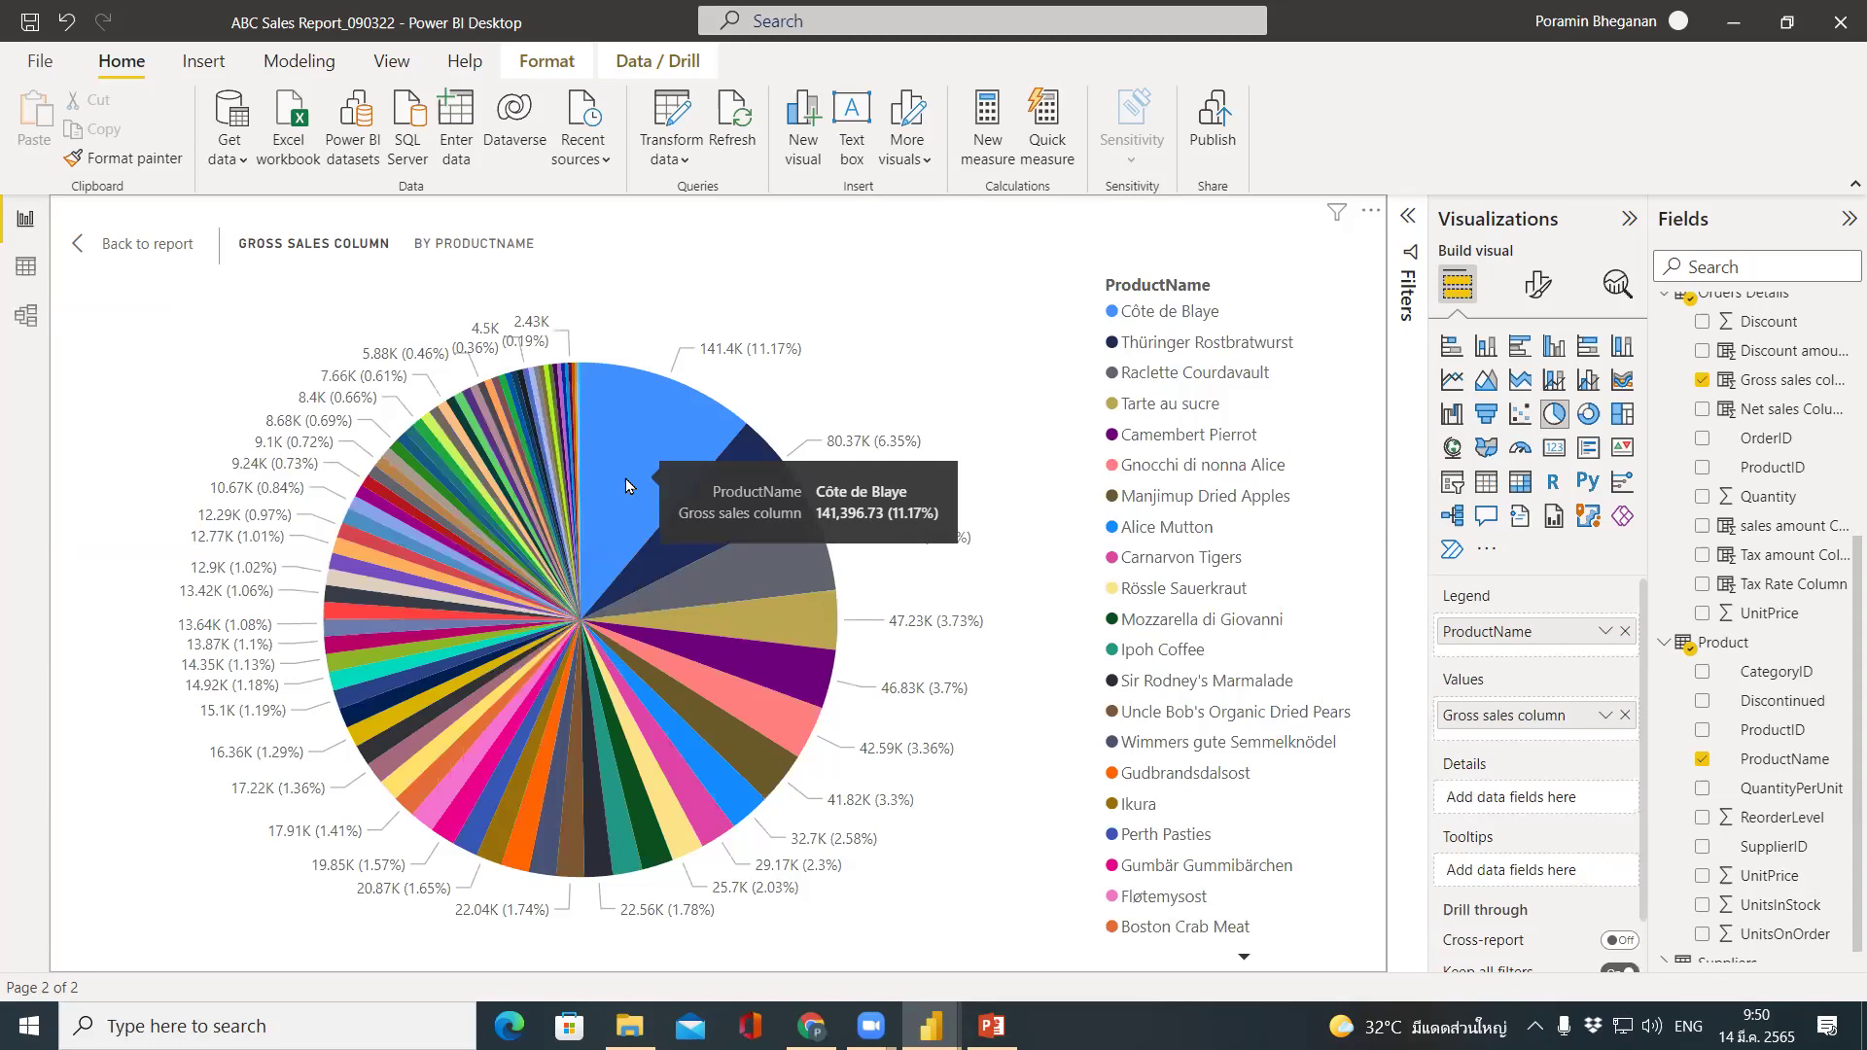
# Switch to Chrome and bring up the ICMB207/ICMB282 course page on MUIC e-Learning.
pyautogui.click(810, 1026)
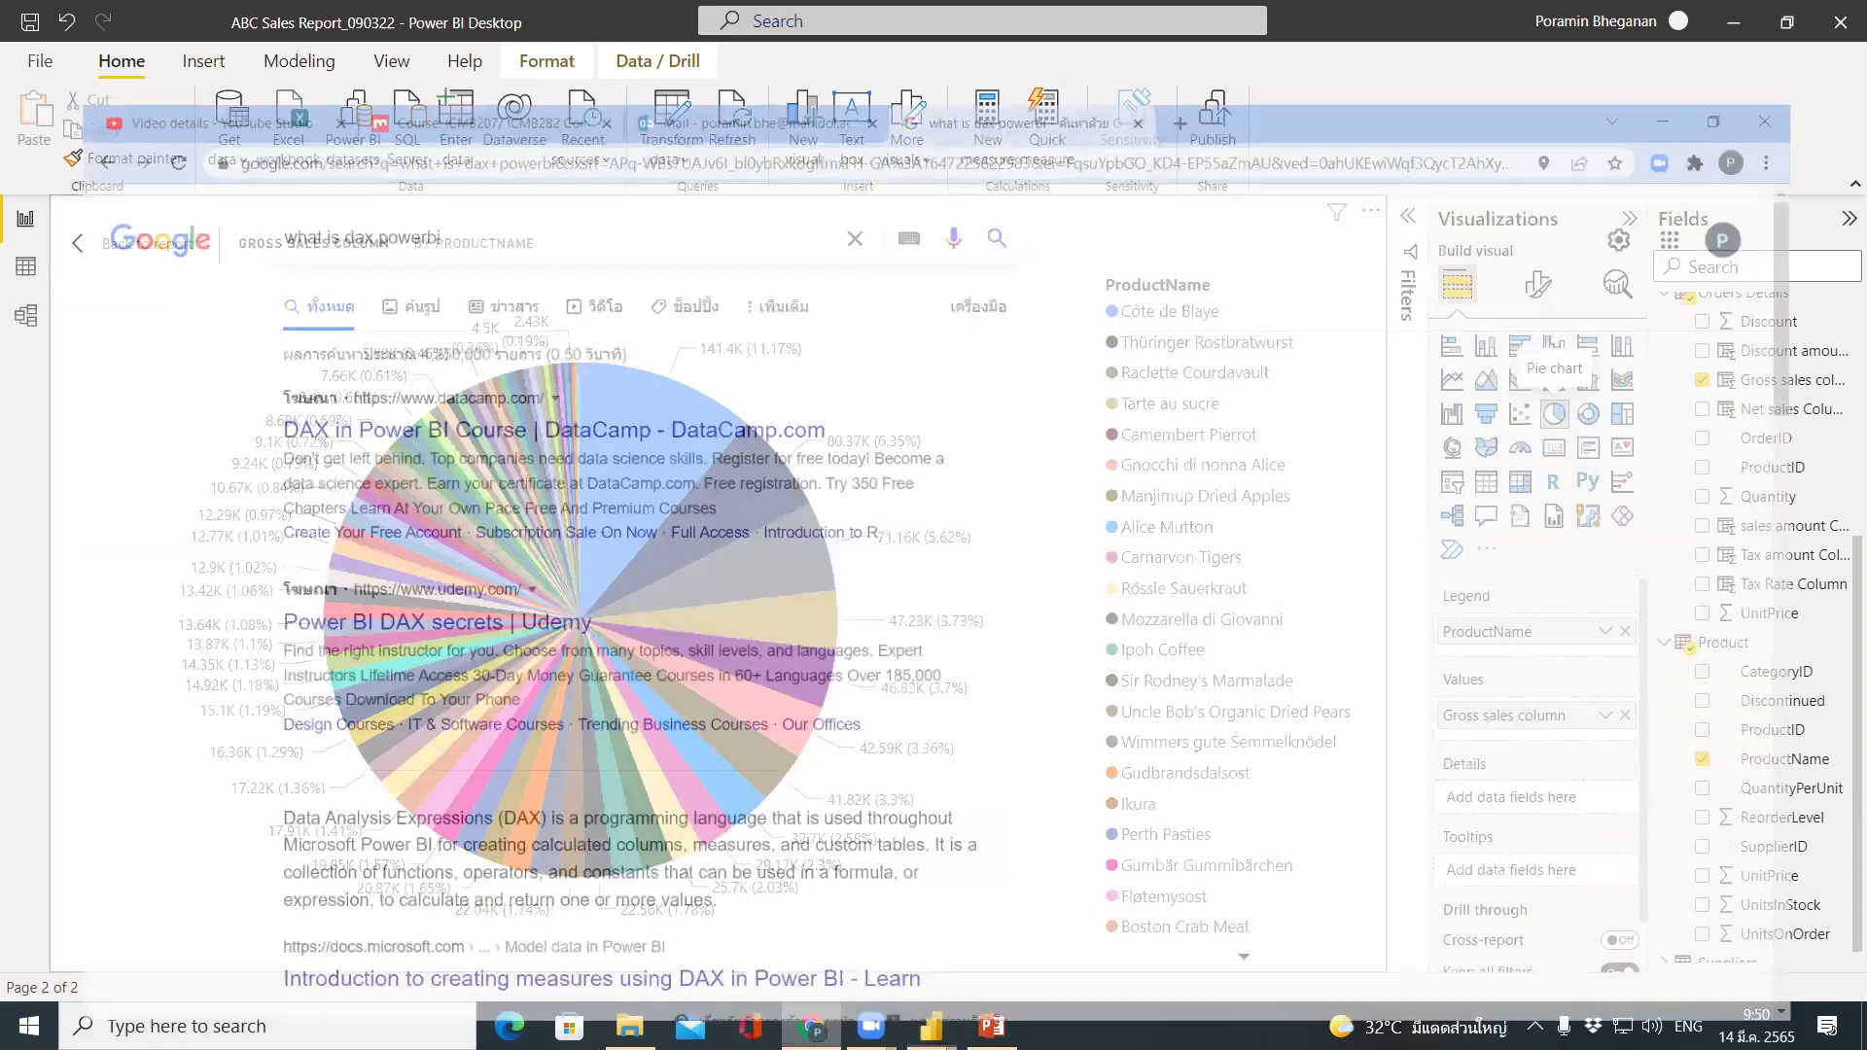
pyautogui.click(146, 19)
pyautogui.click(739, 19)
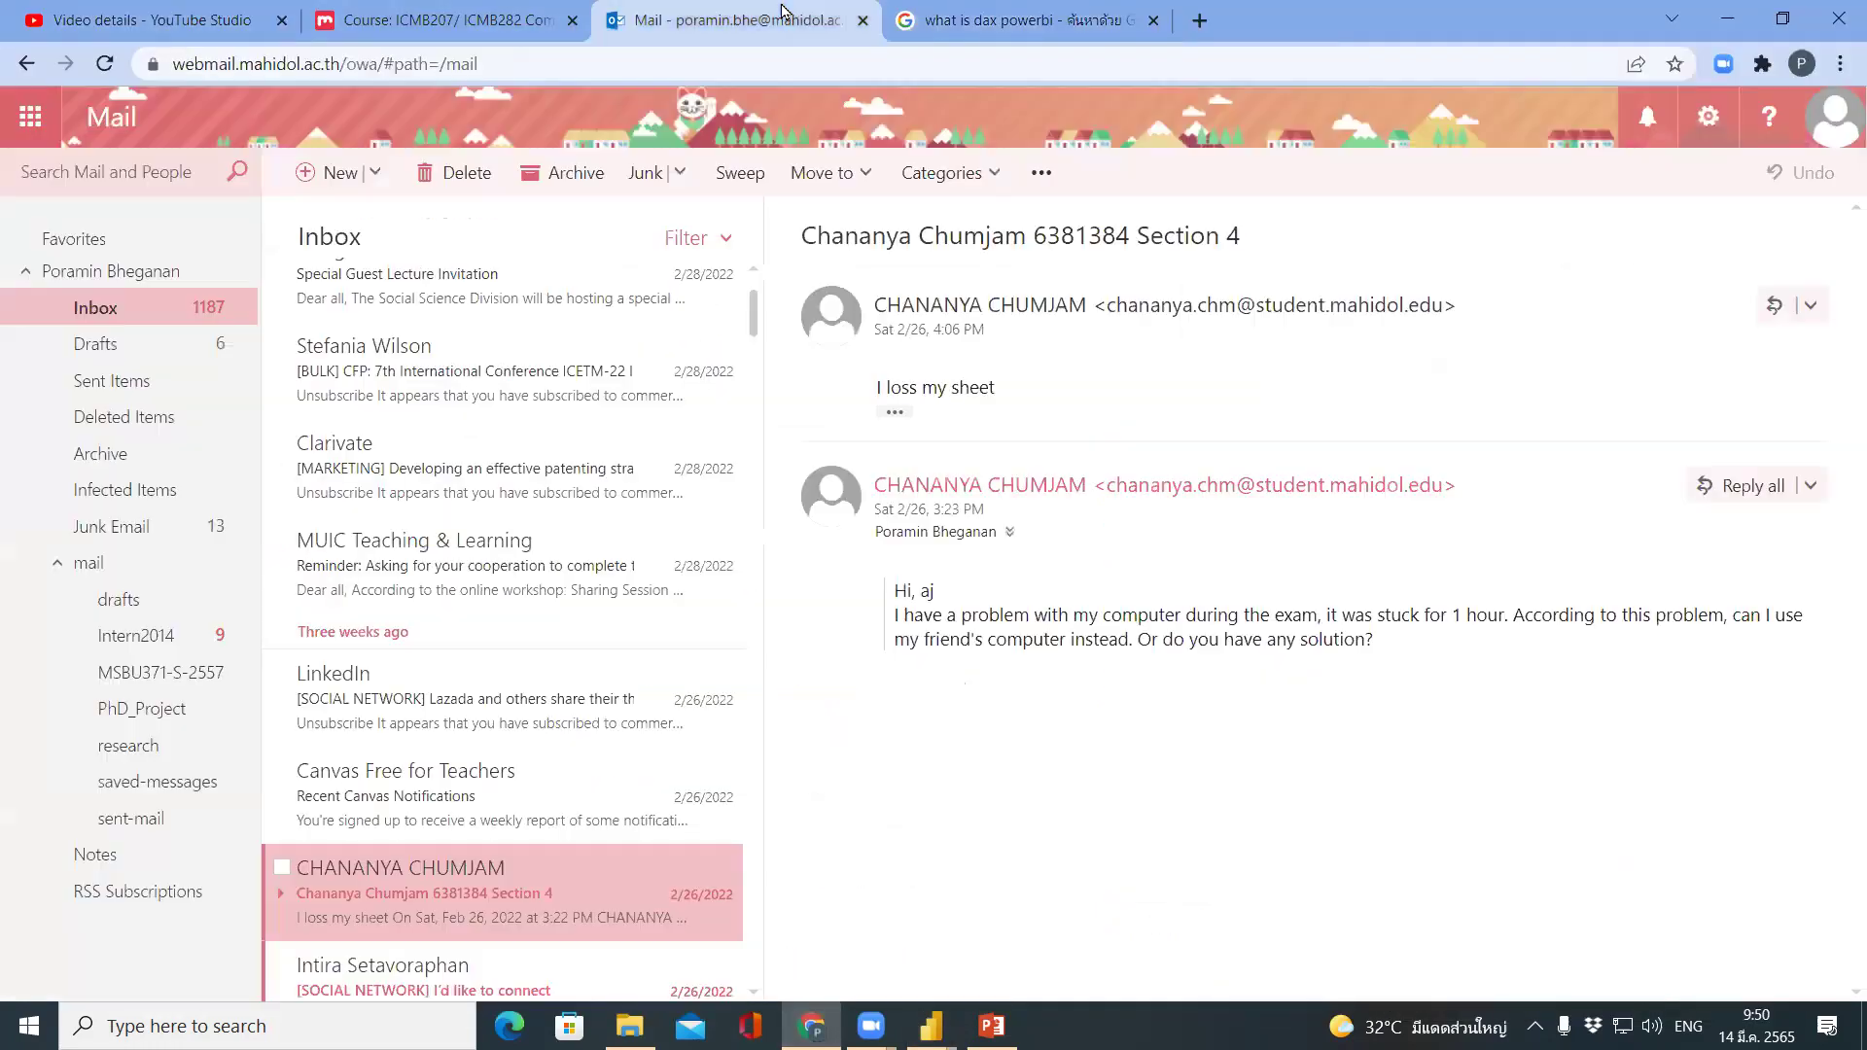
pyautogui.click(967, 12)
pyautogui.click(508, 12)
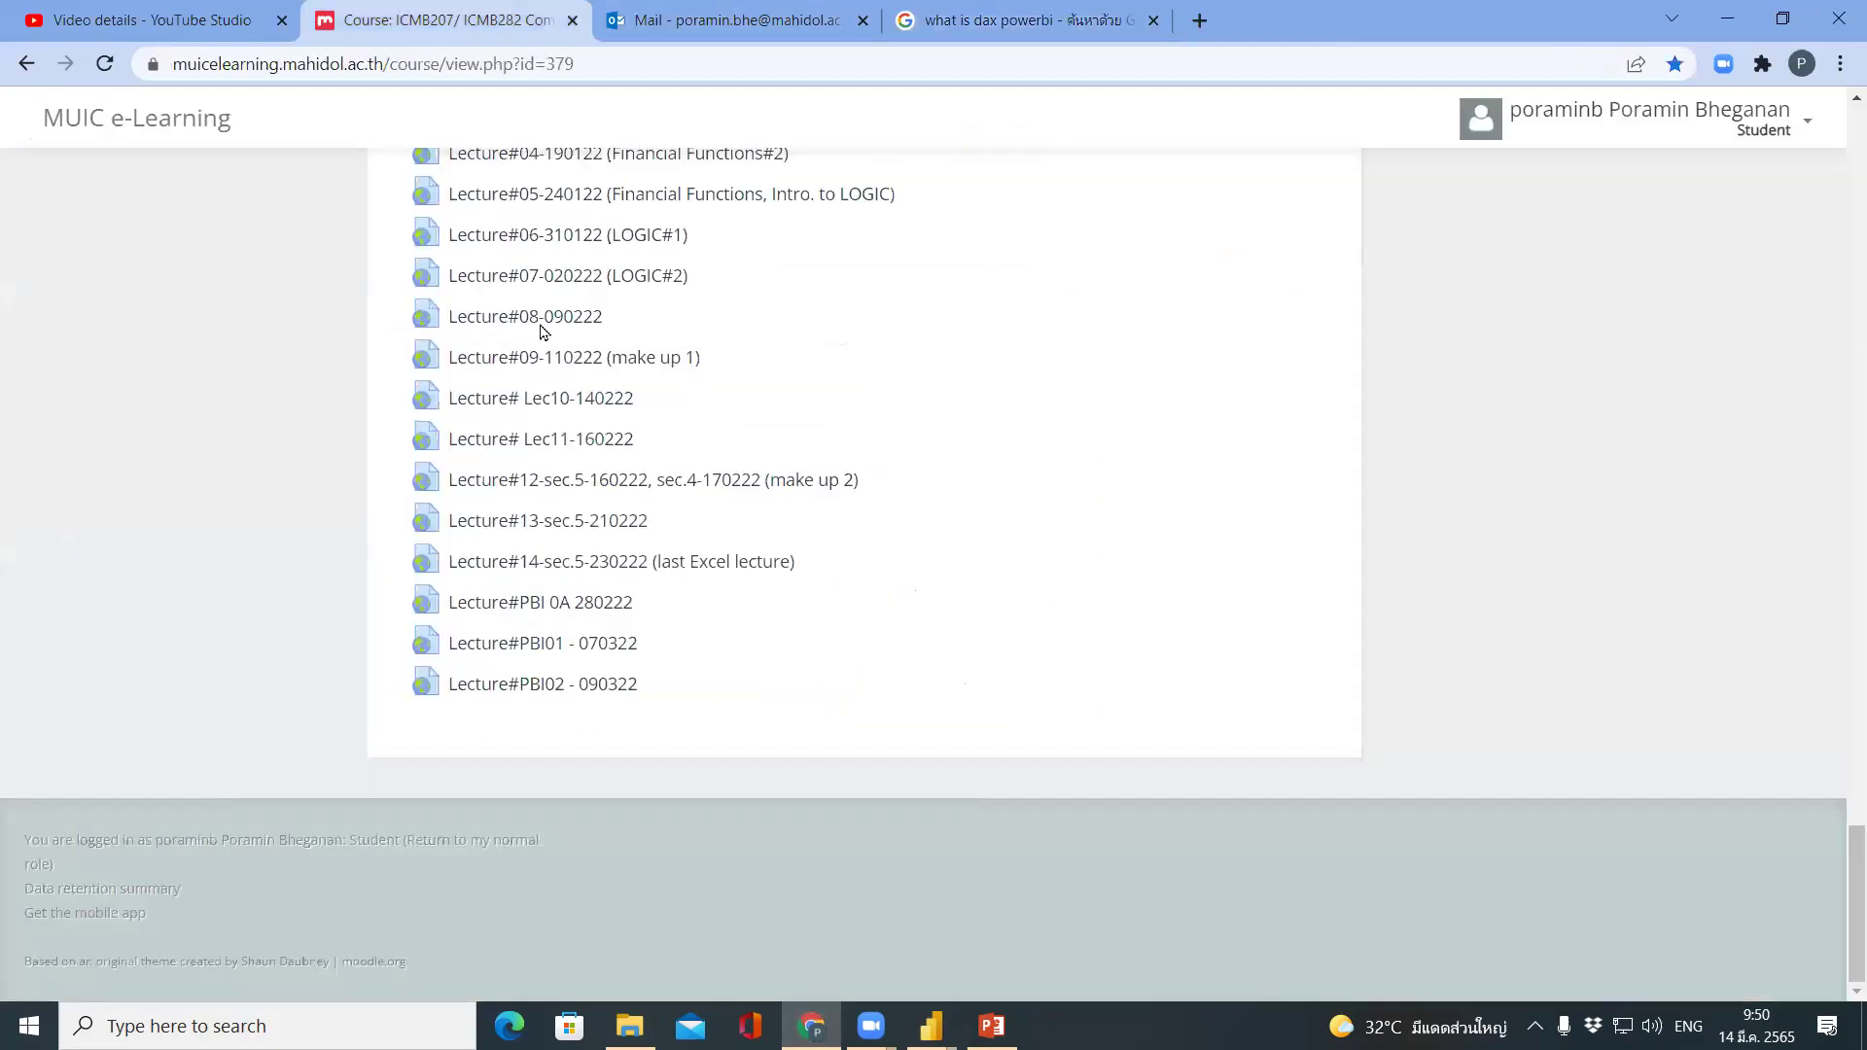
# Return to the normal role on the course page and open Team assignment #1 at its Section 4 and Section 5 visuals tables.
pyautogui.moveTo(1841, 909); pyautogui.dragTo(1843, 166)
pyautogui.click(1805, 131)
pyautogui.click(1663, 399)
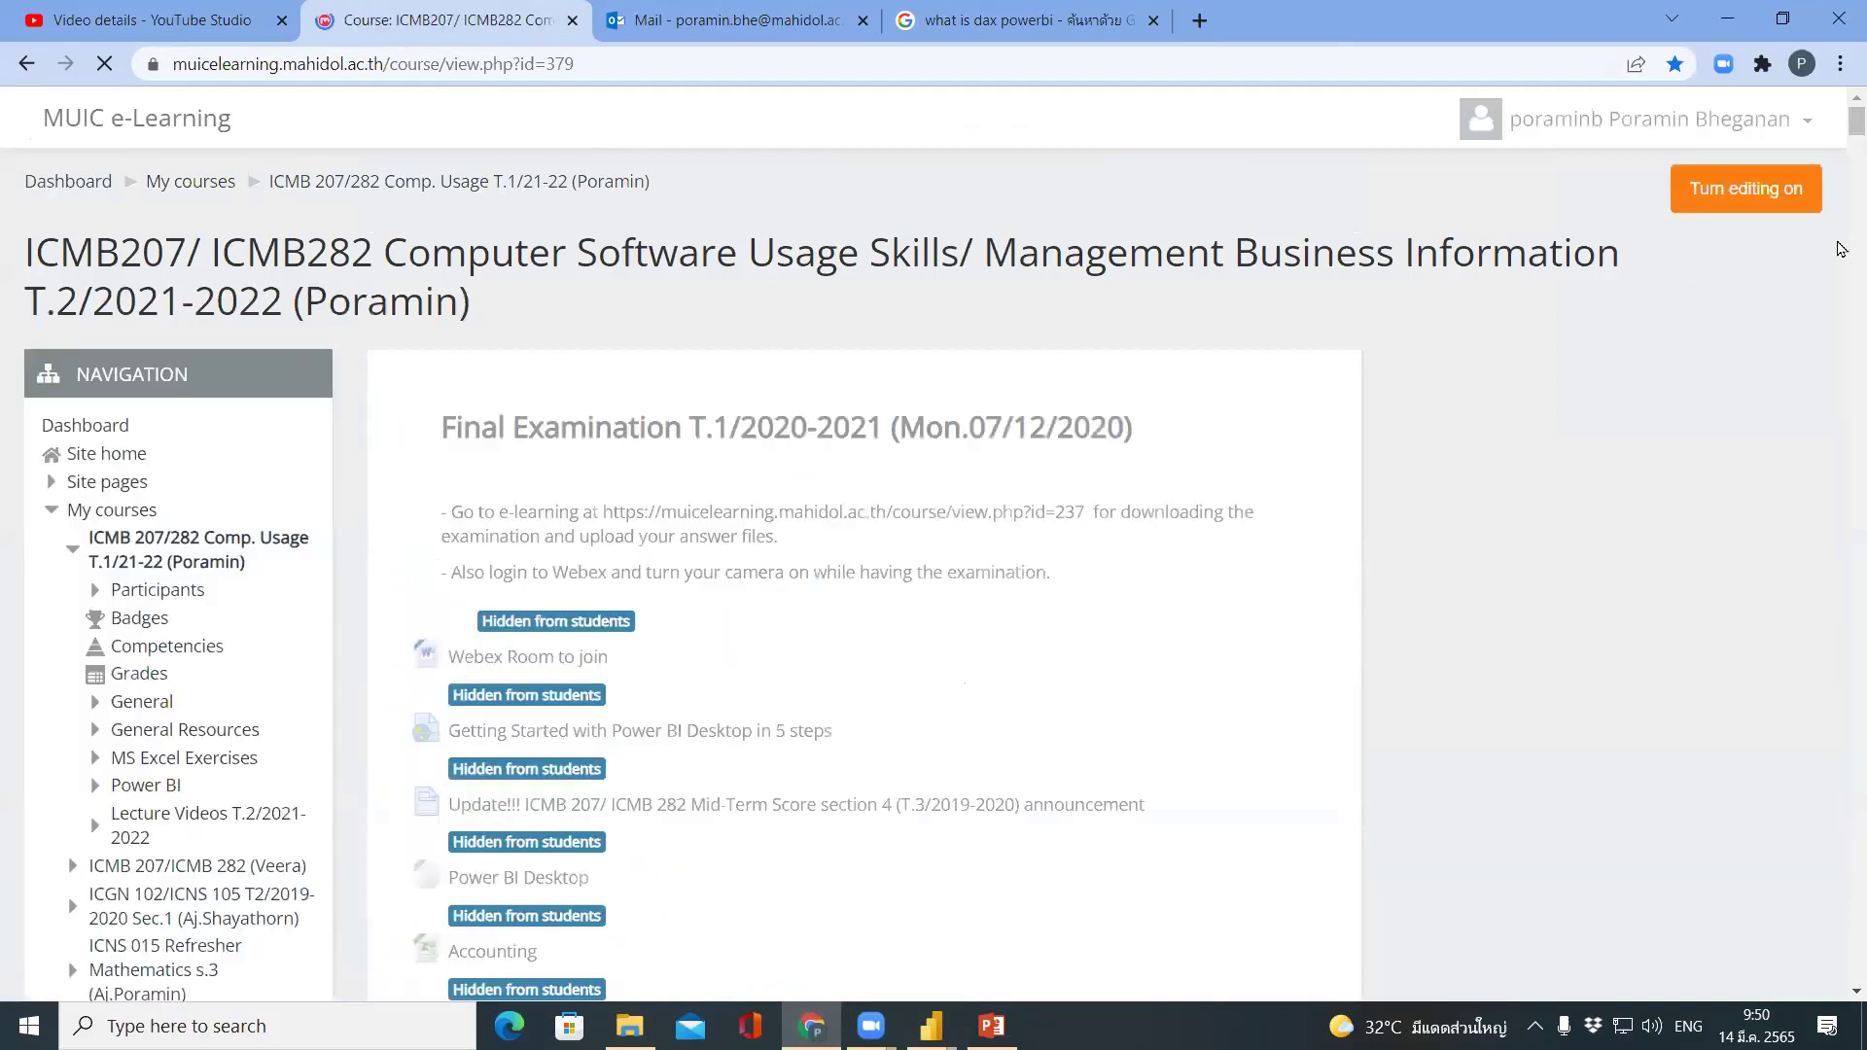
pyautogui.click(1813, 206)
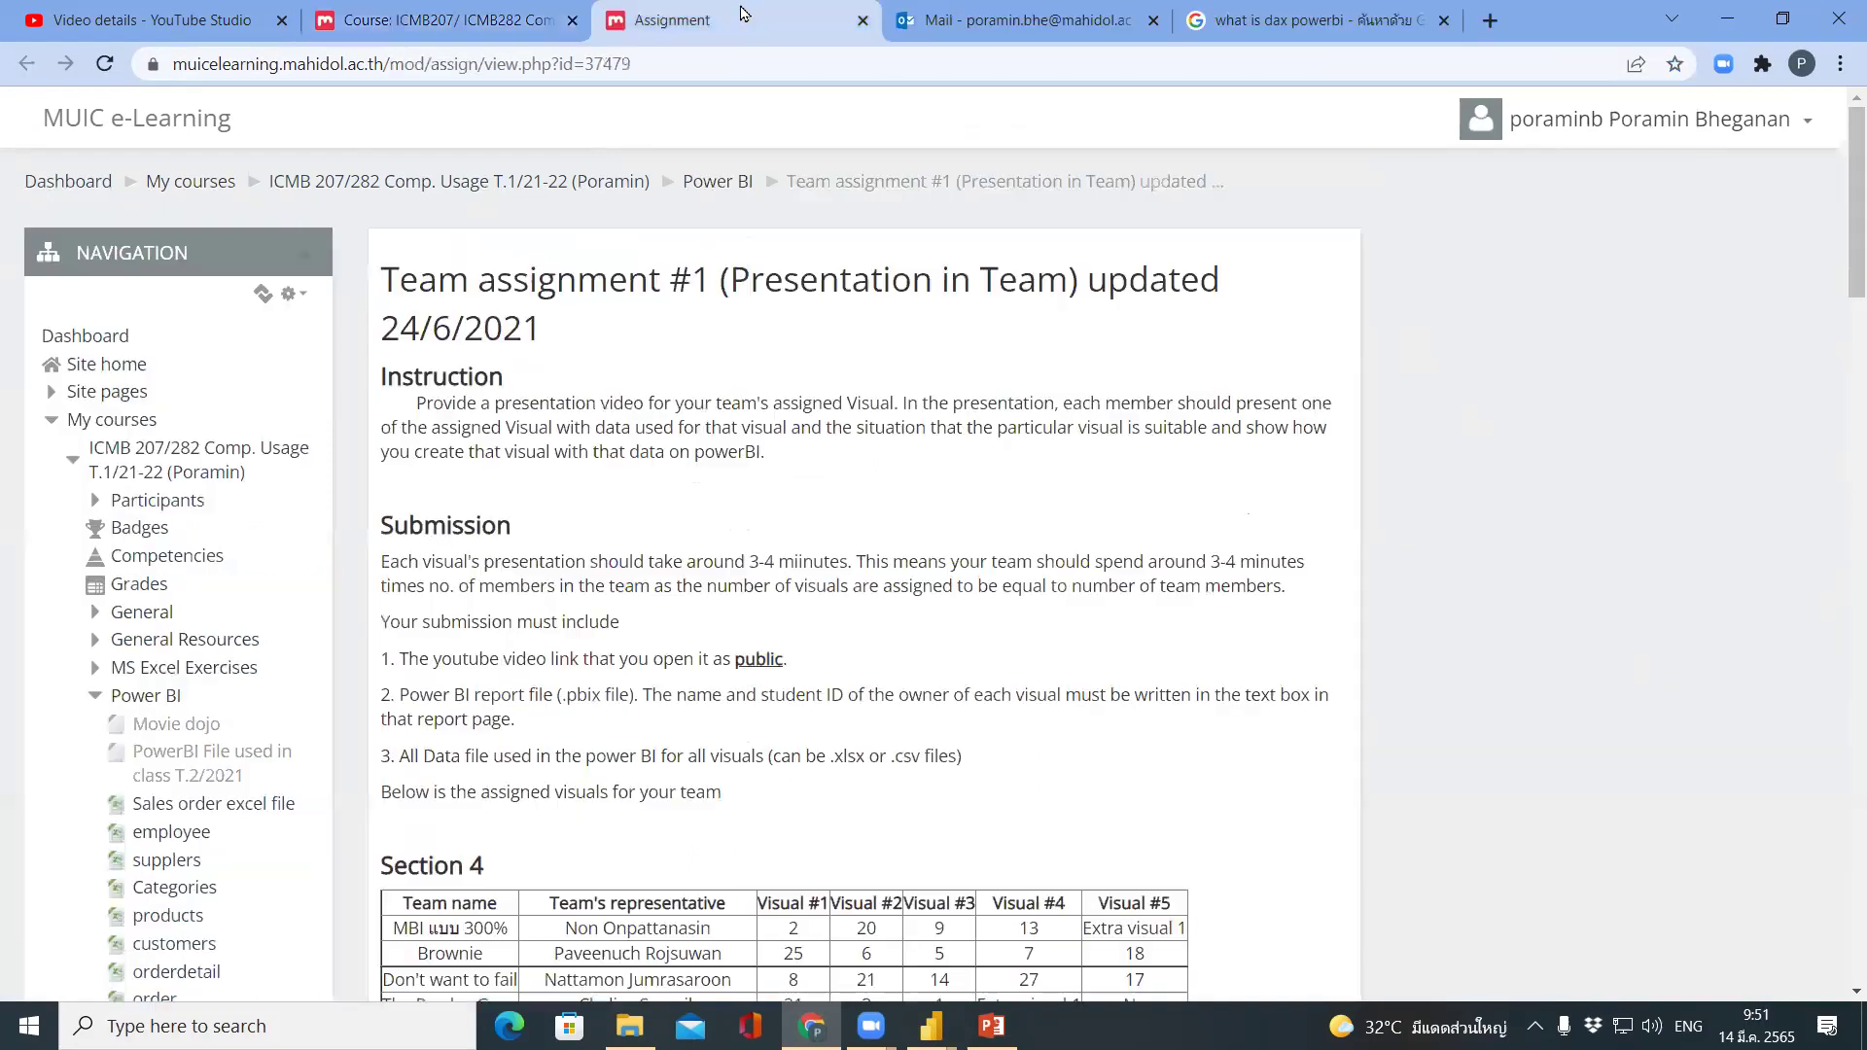
pyautogui.scroll(-6, 1841, 445)
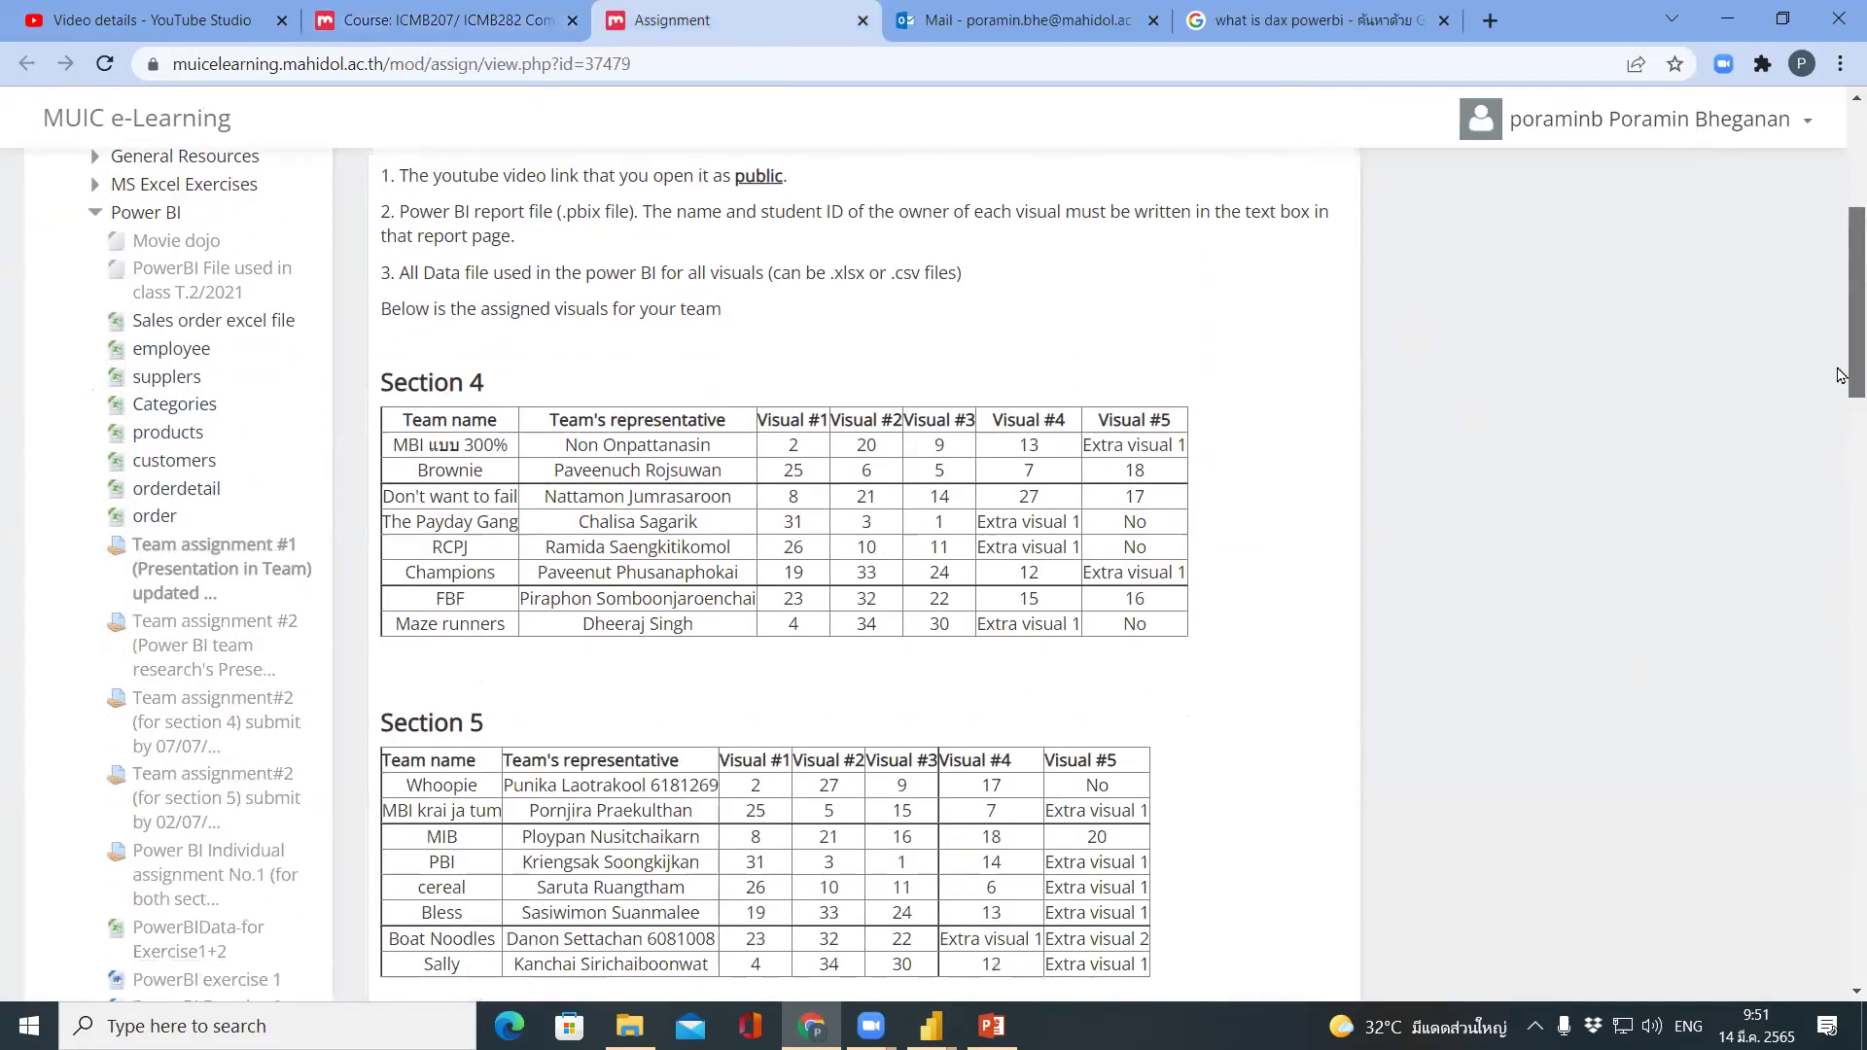
pyautogui.scroll(-7, 1841, 445)
pyautogui.scroll(7, 1841, 427)
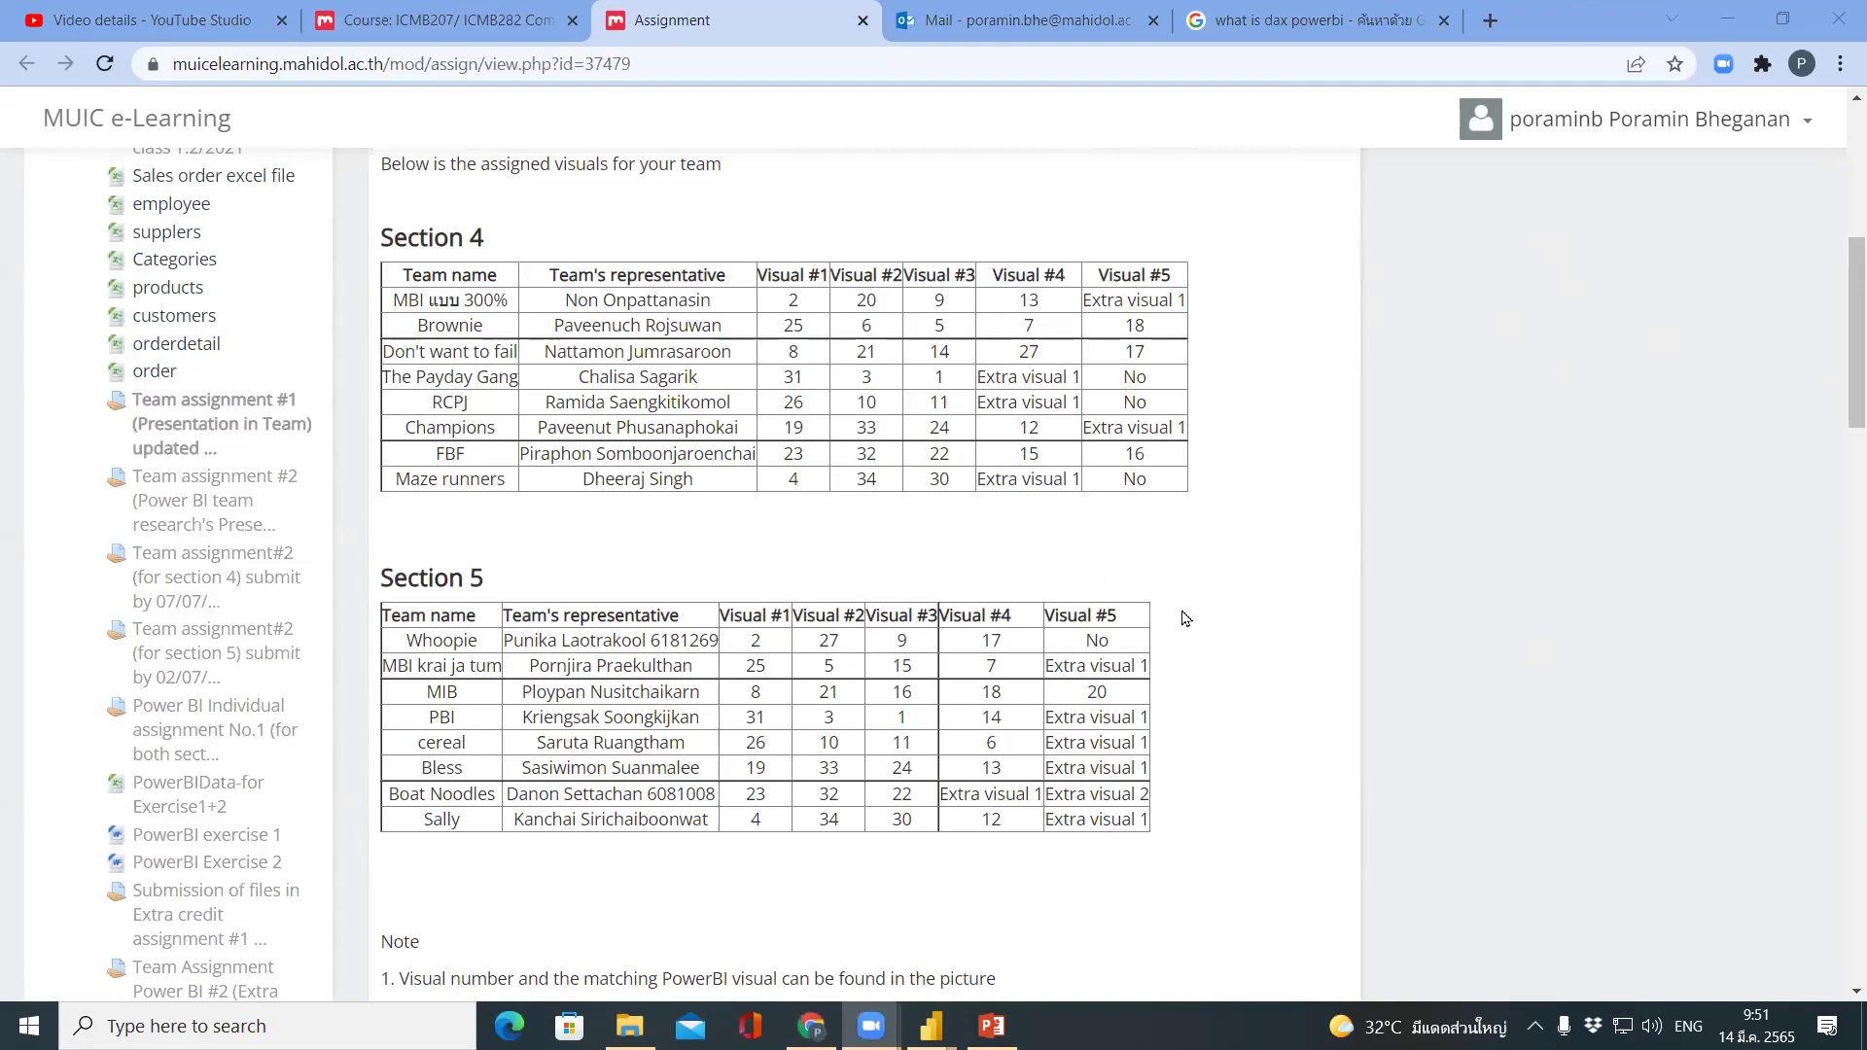
# Switch to the ABC Sales Report in Power BI Desktop and open the online gallery of additional visuals.
pyautogui.moveTo(930, 1026)
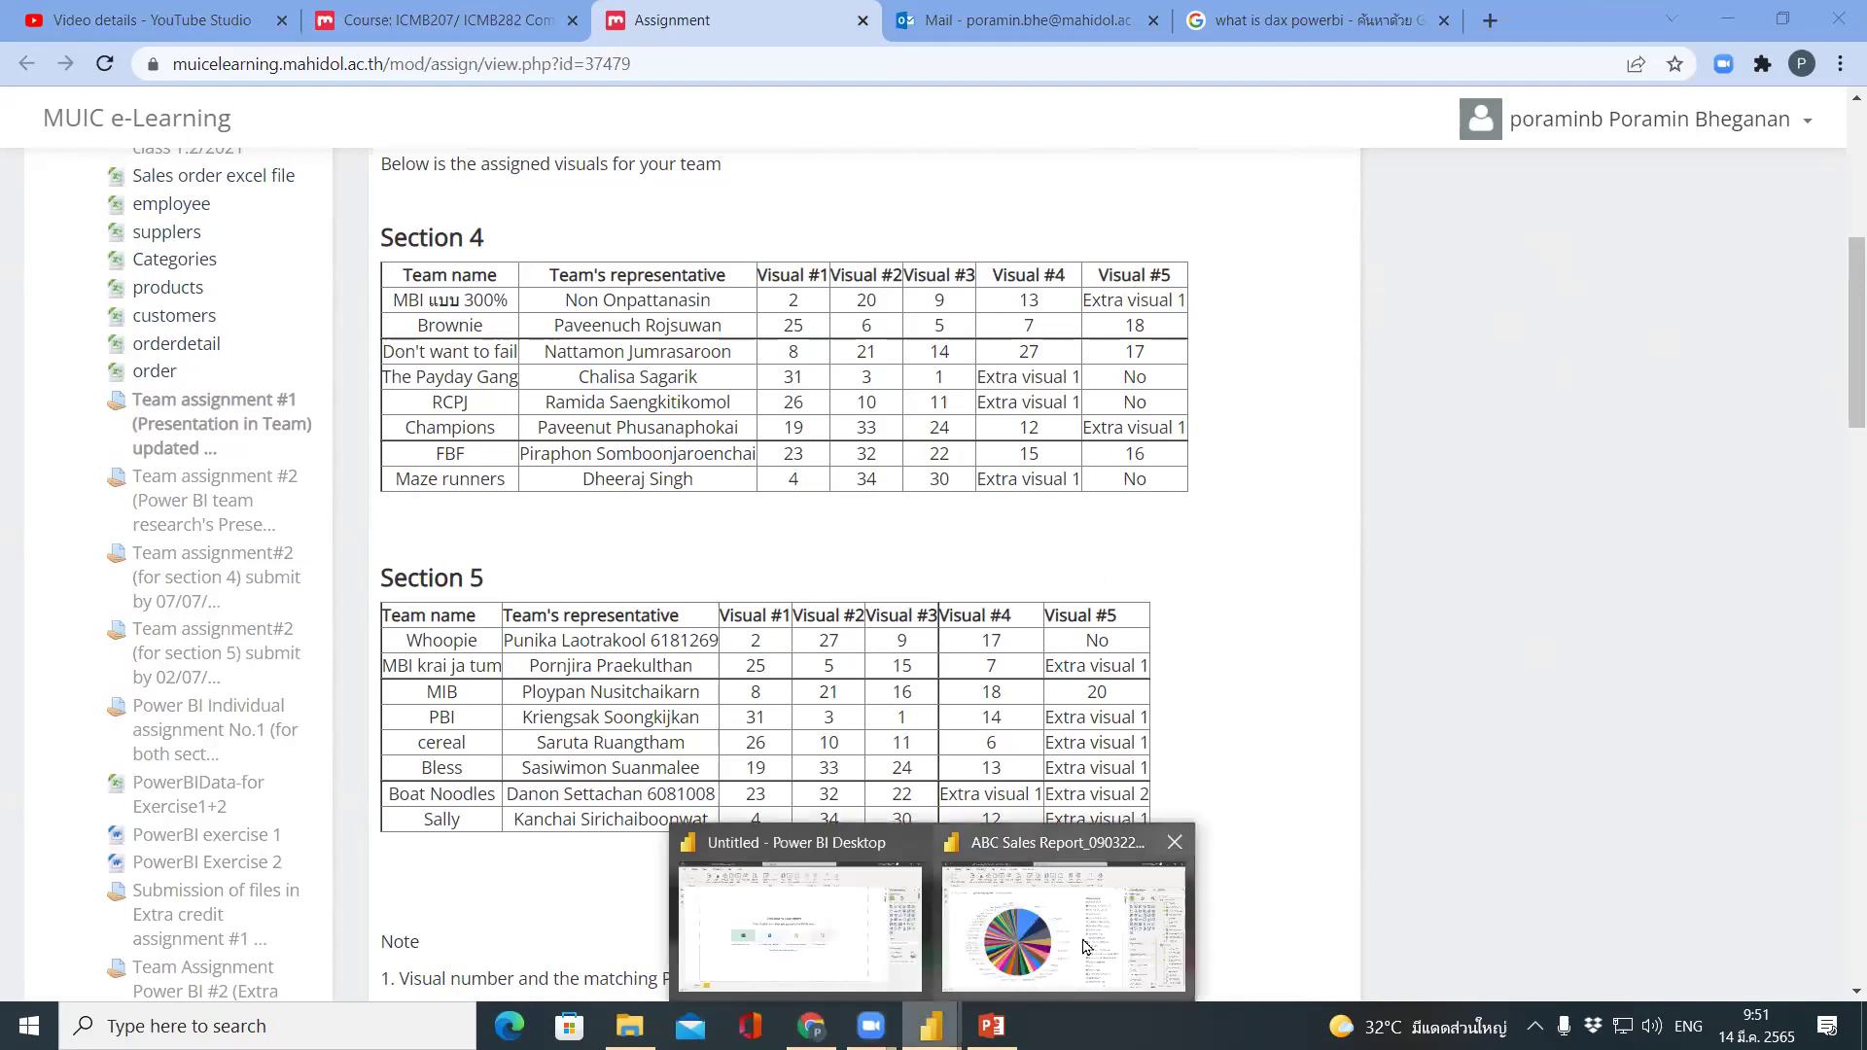
pyautogui.click(1087, 943)
pyautogui.click(1490, 546)
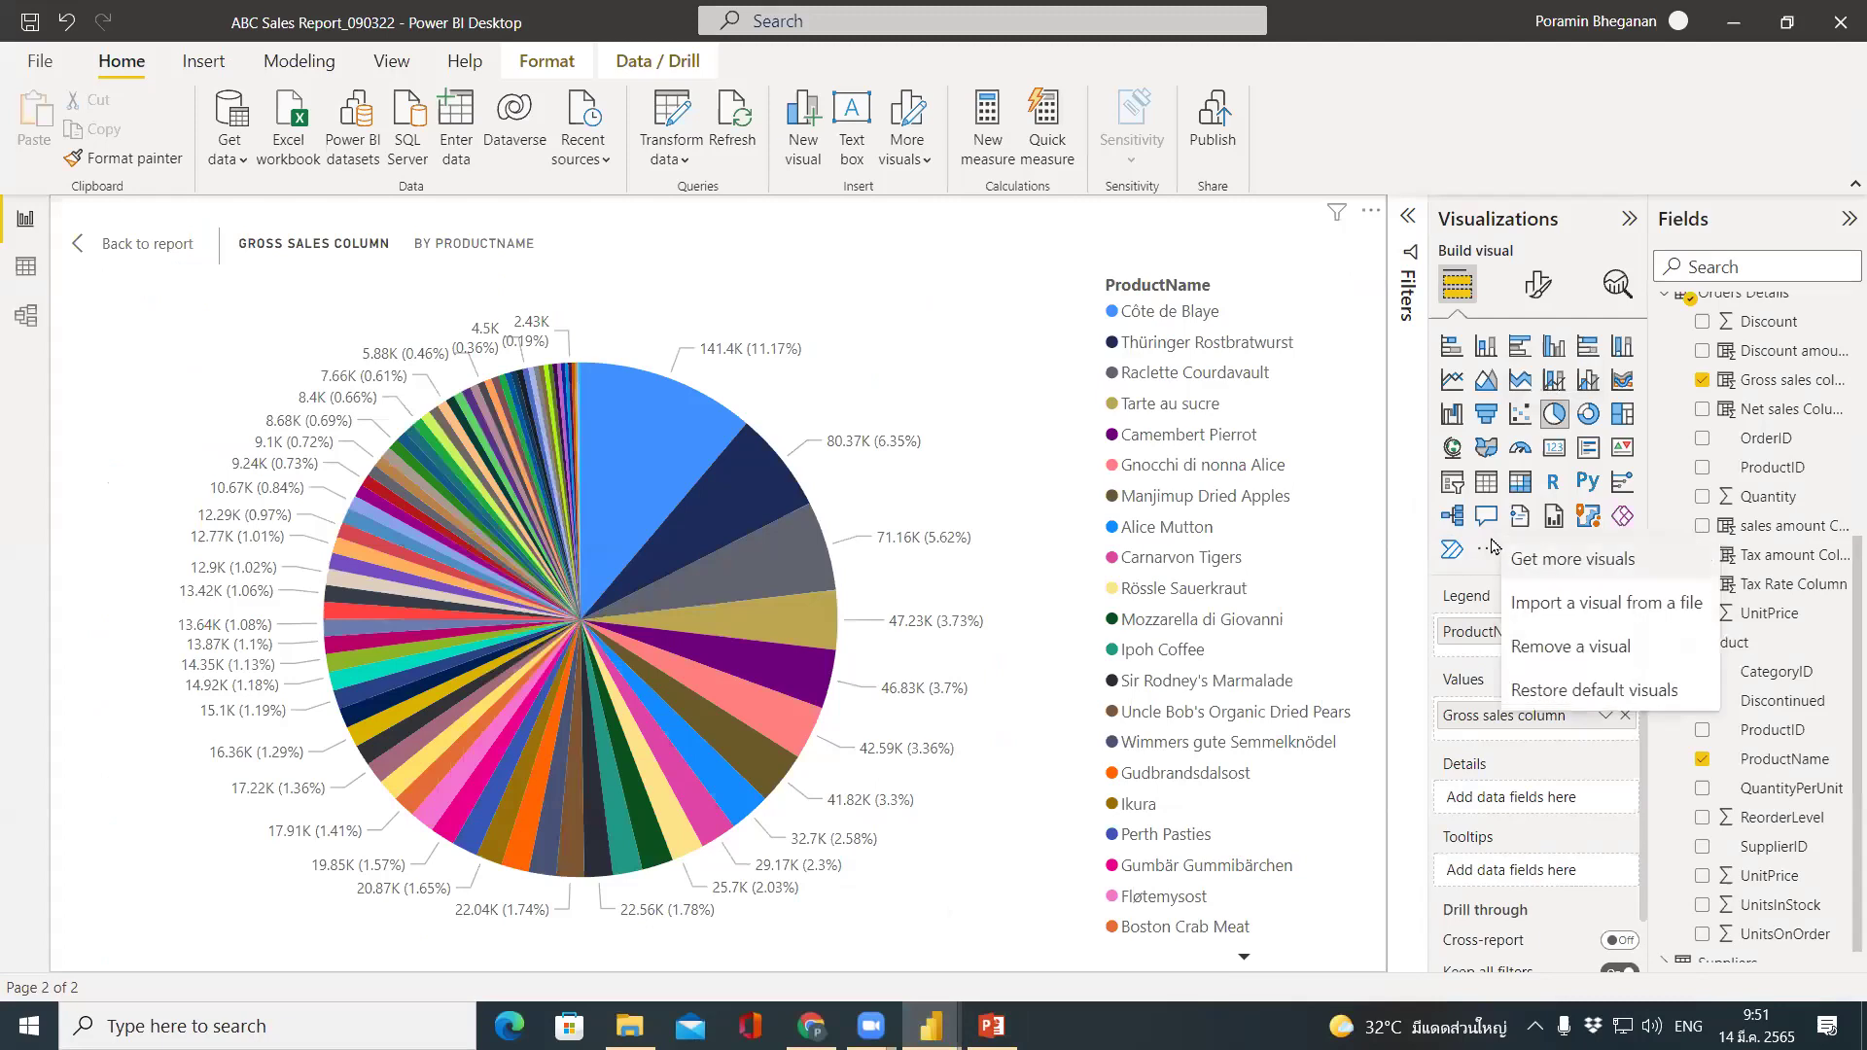
pyautogui.click(1570, 559)
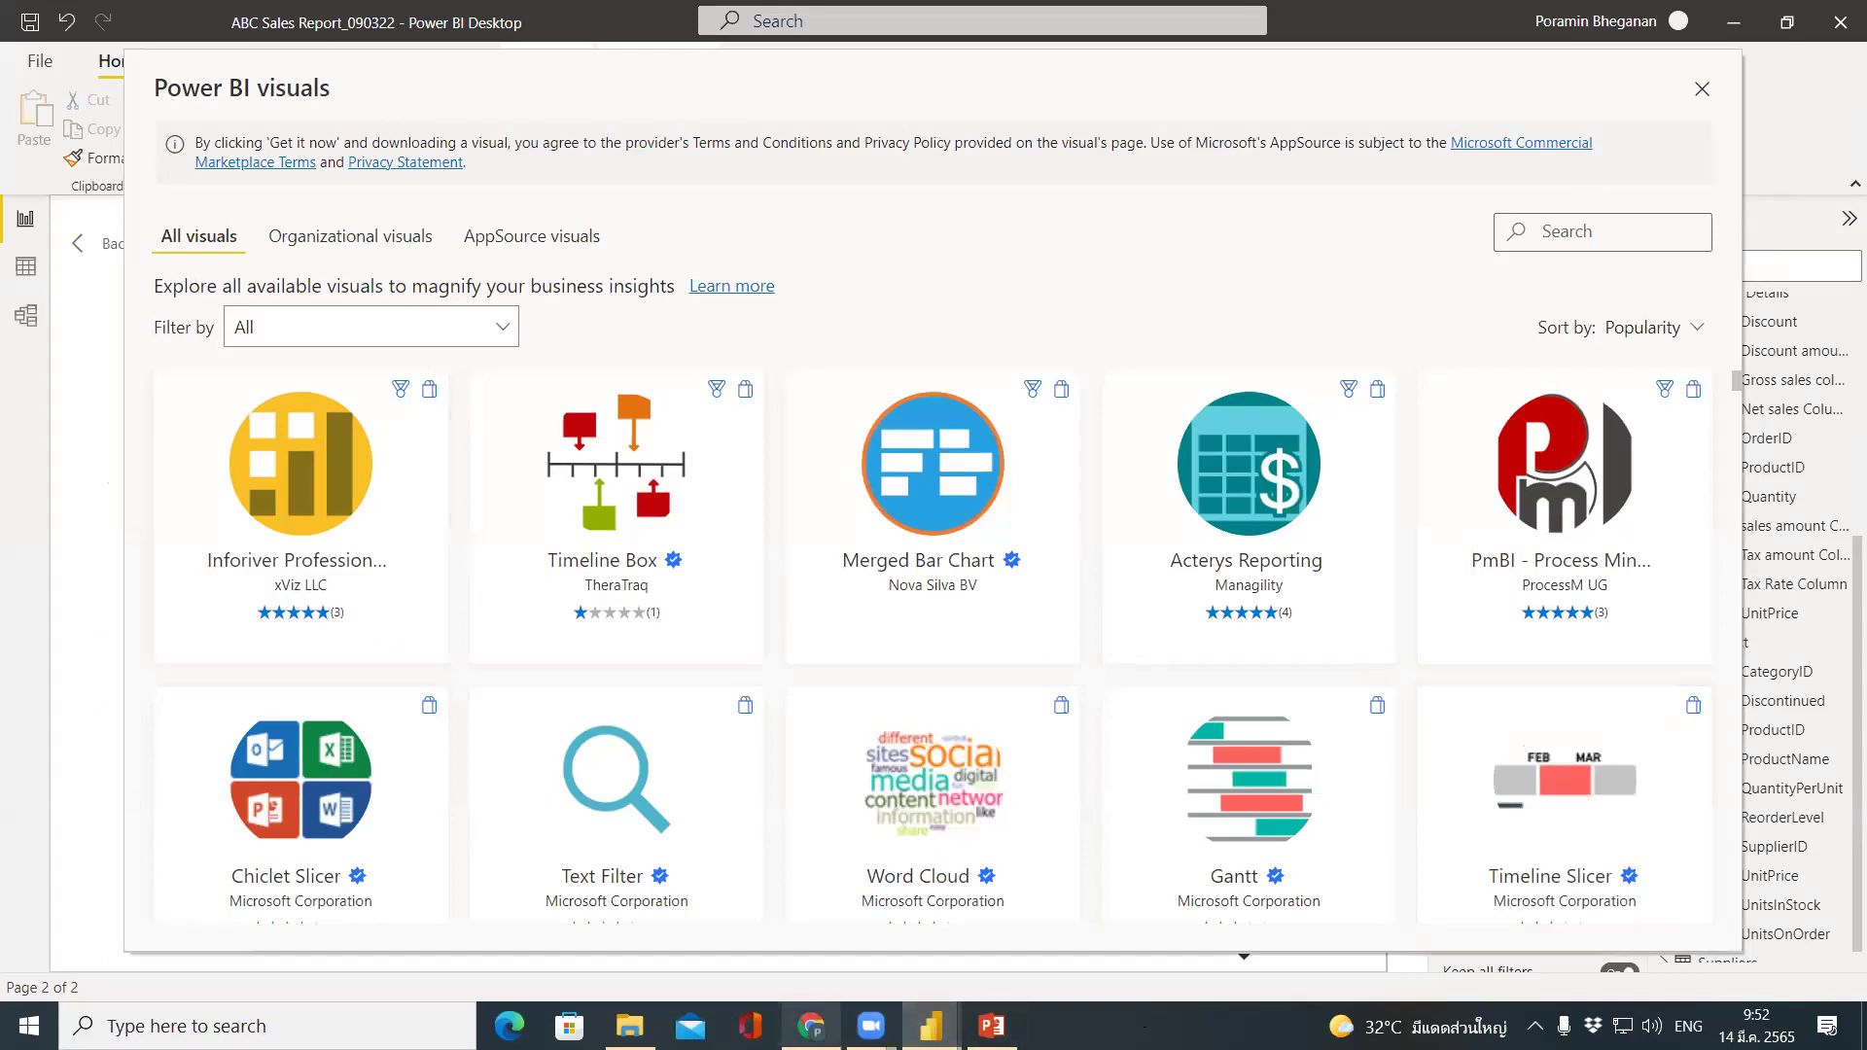
# Switch back to Chrome and review Team assignment #1: the instructions, submission requirements, assigned visuals per team and numbered visuals picture.
pyautogui.click(812, 1026)
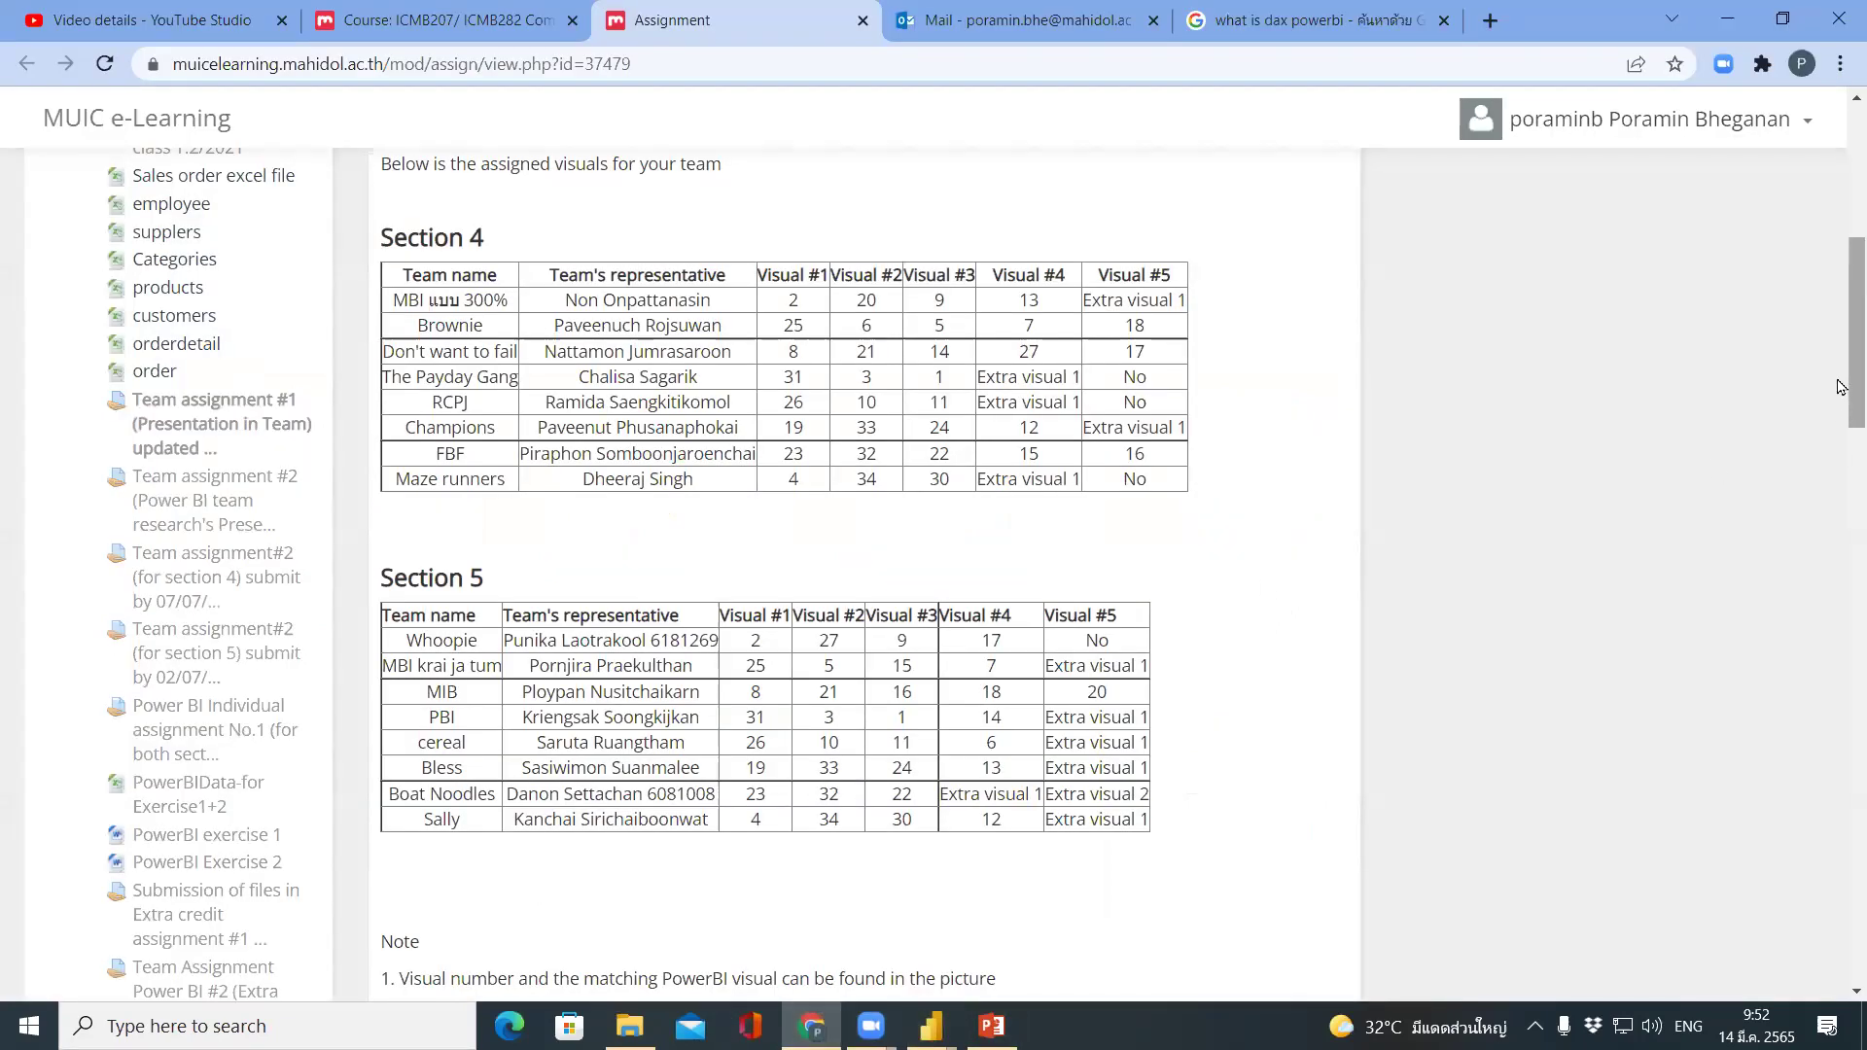
pyautogui.moveTo(1841, 389); pyautogui.dragTo(1841, 564)
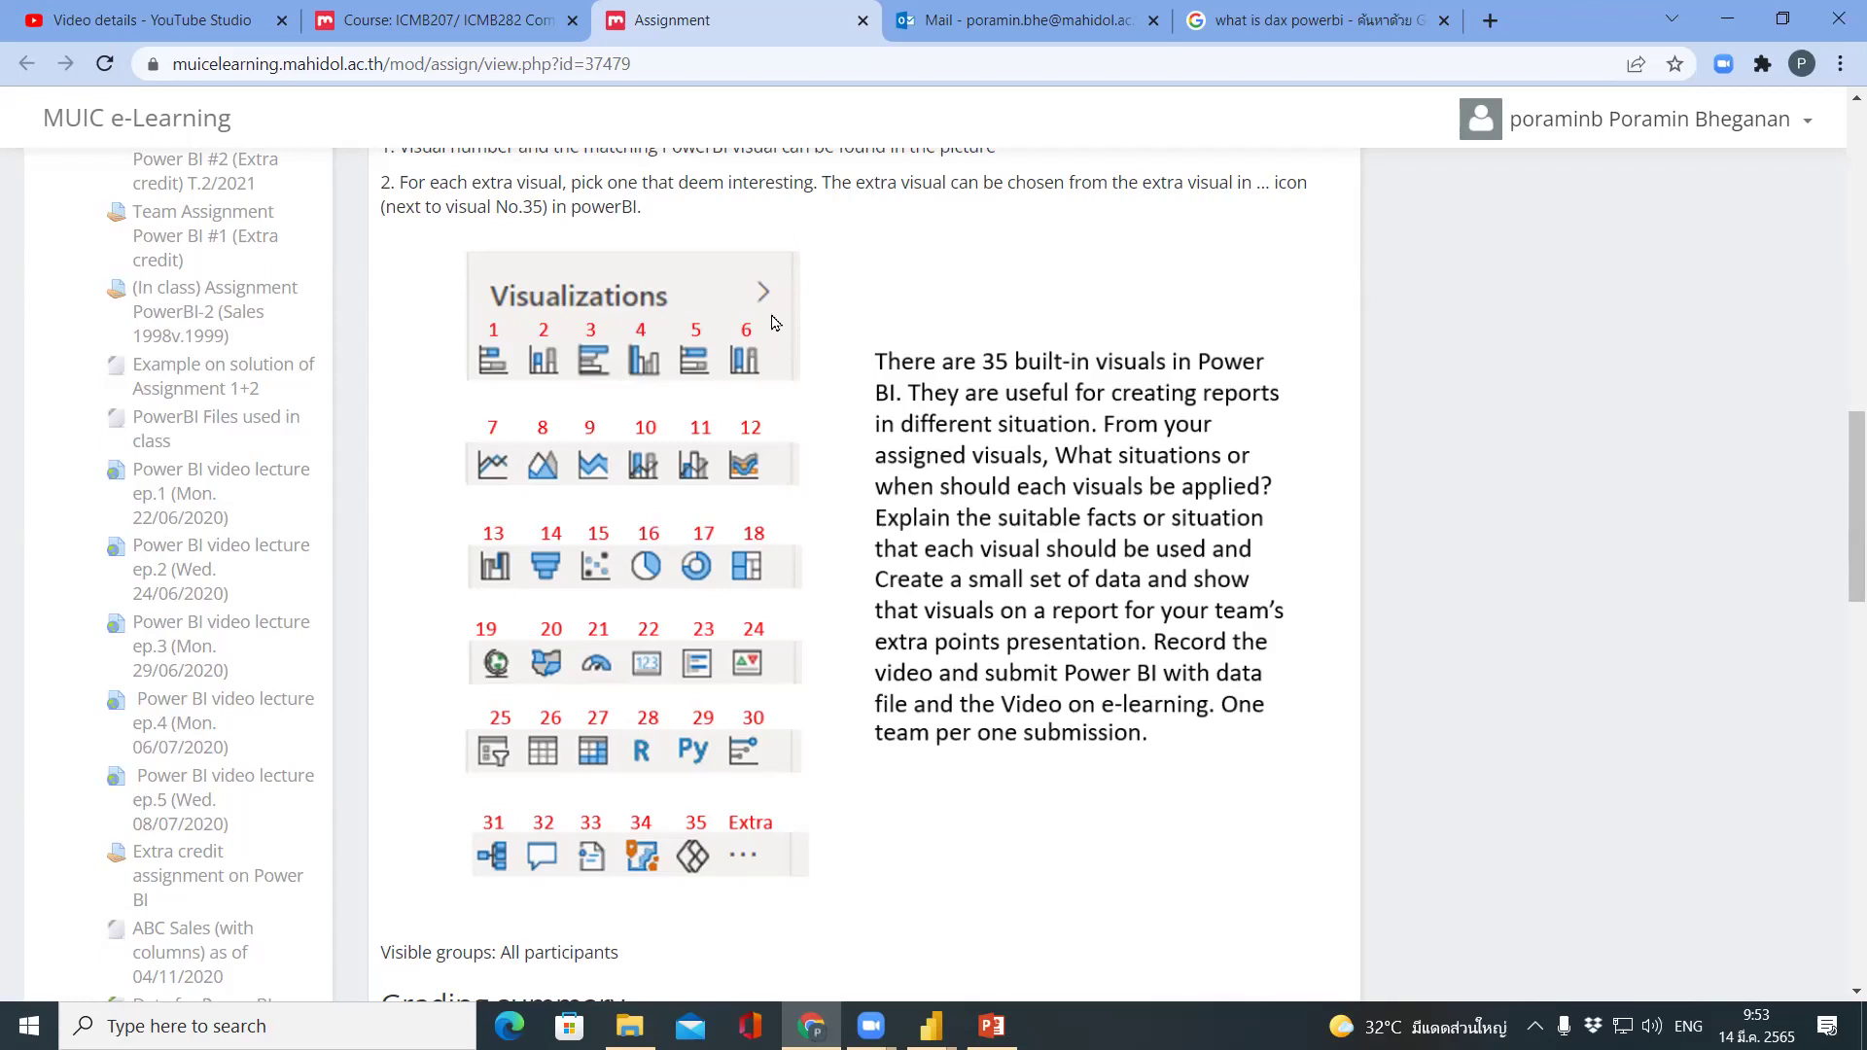
pyautogui.moveTo(1841, 517); pyautogui.dragTo(1841, 425)
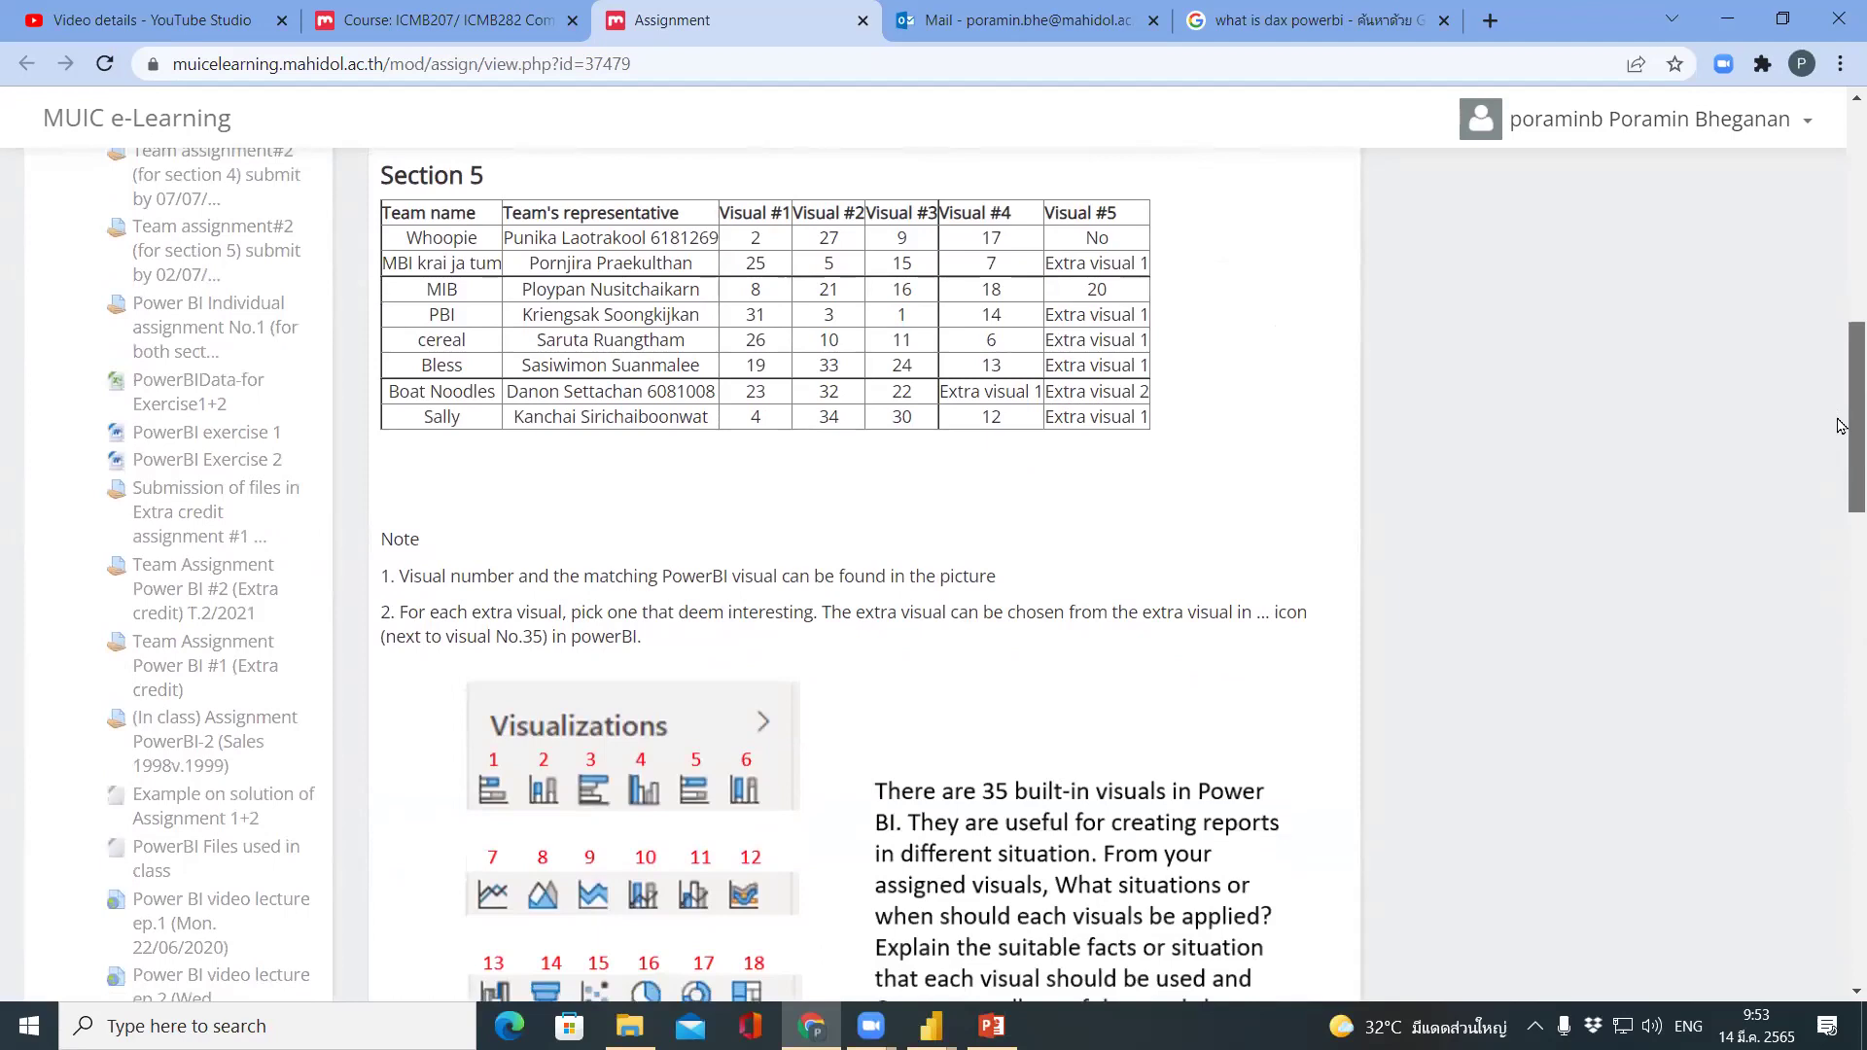
pyautogui.scroll(2, 1841, 418)
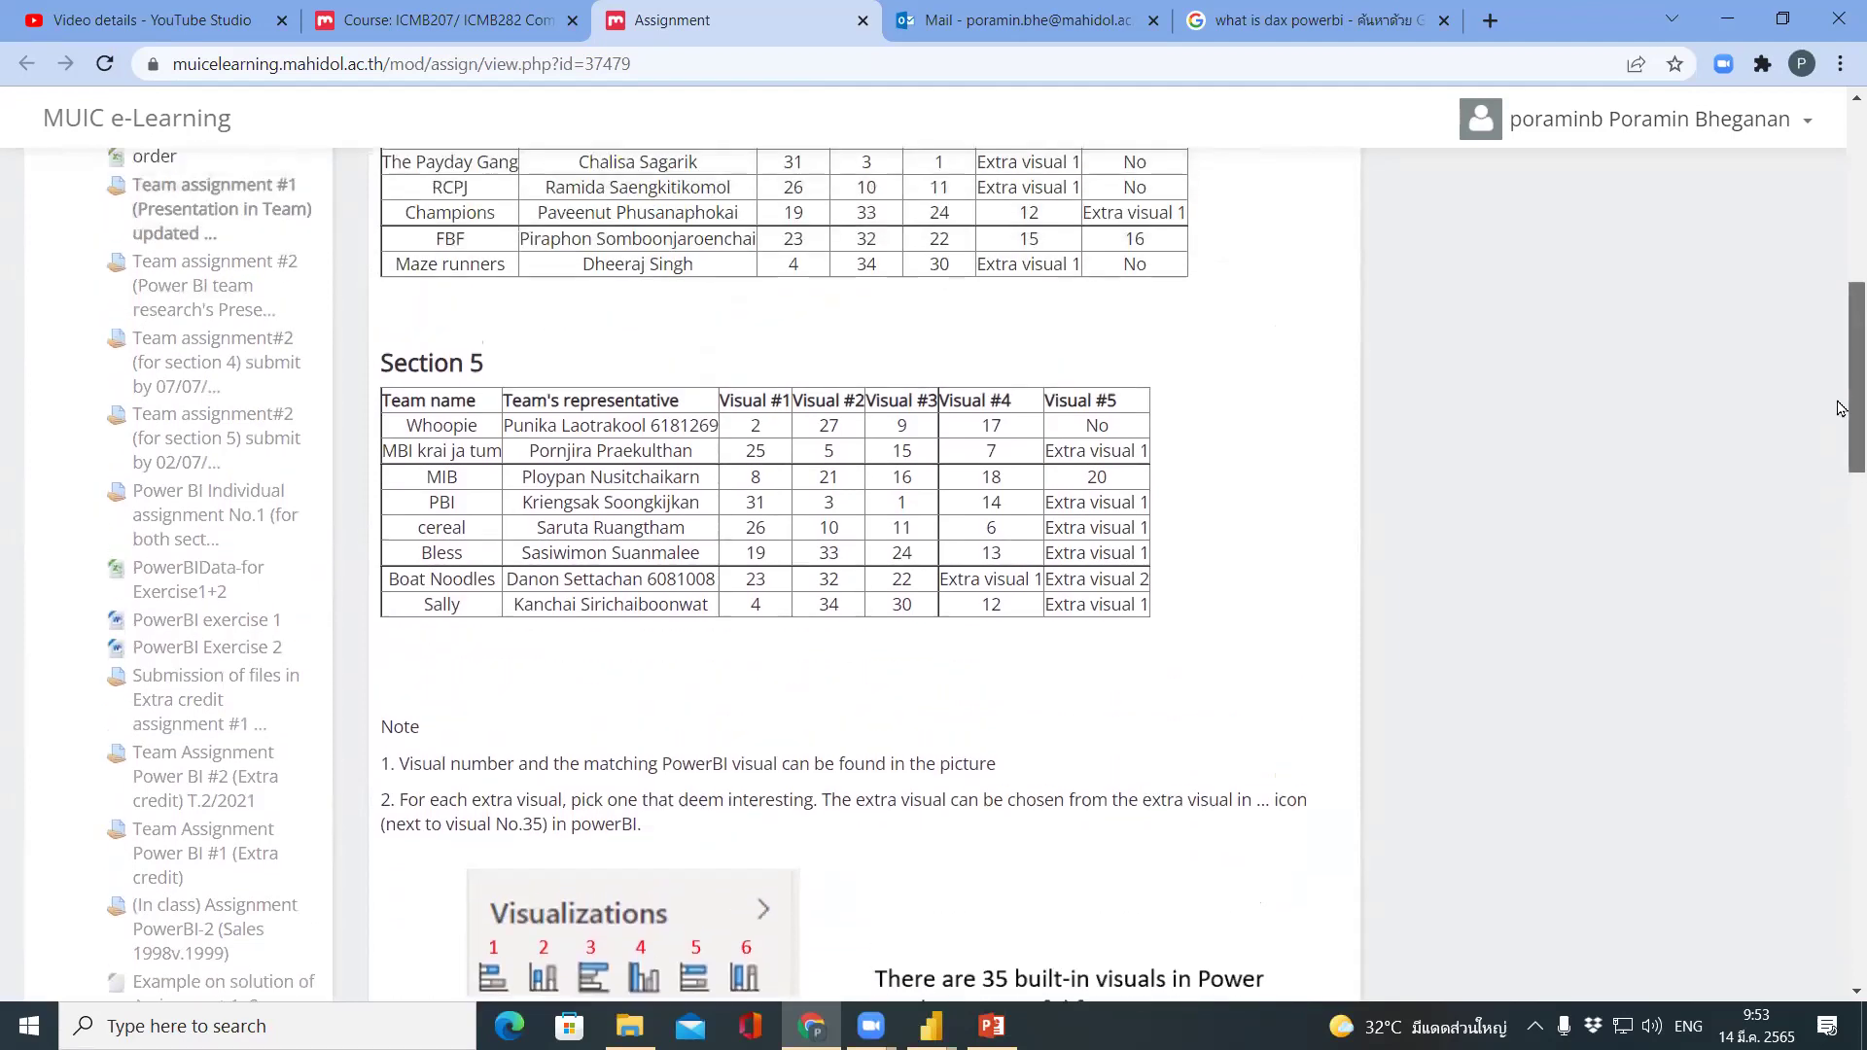
pyautogui.moveTo(1841, 408); pyautogui.dragTo(1841, 443)
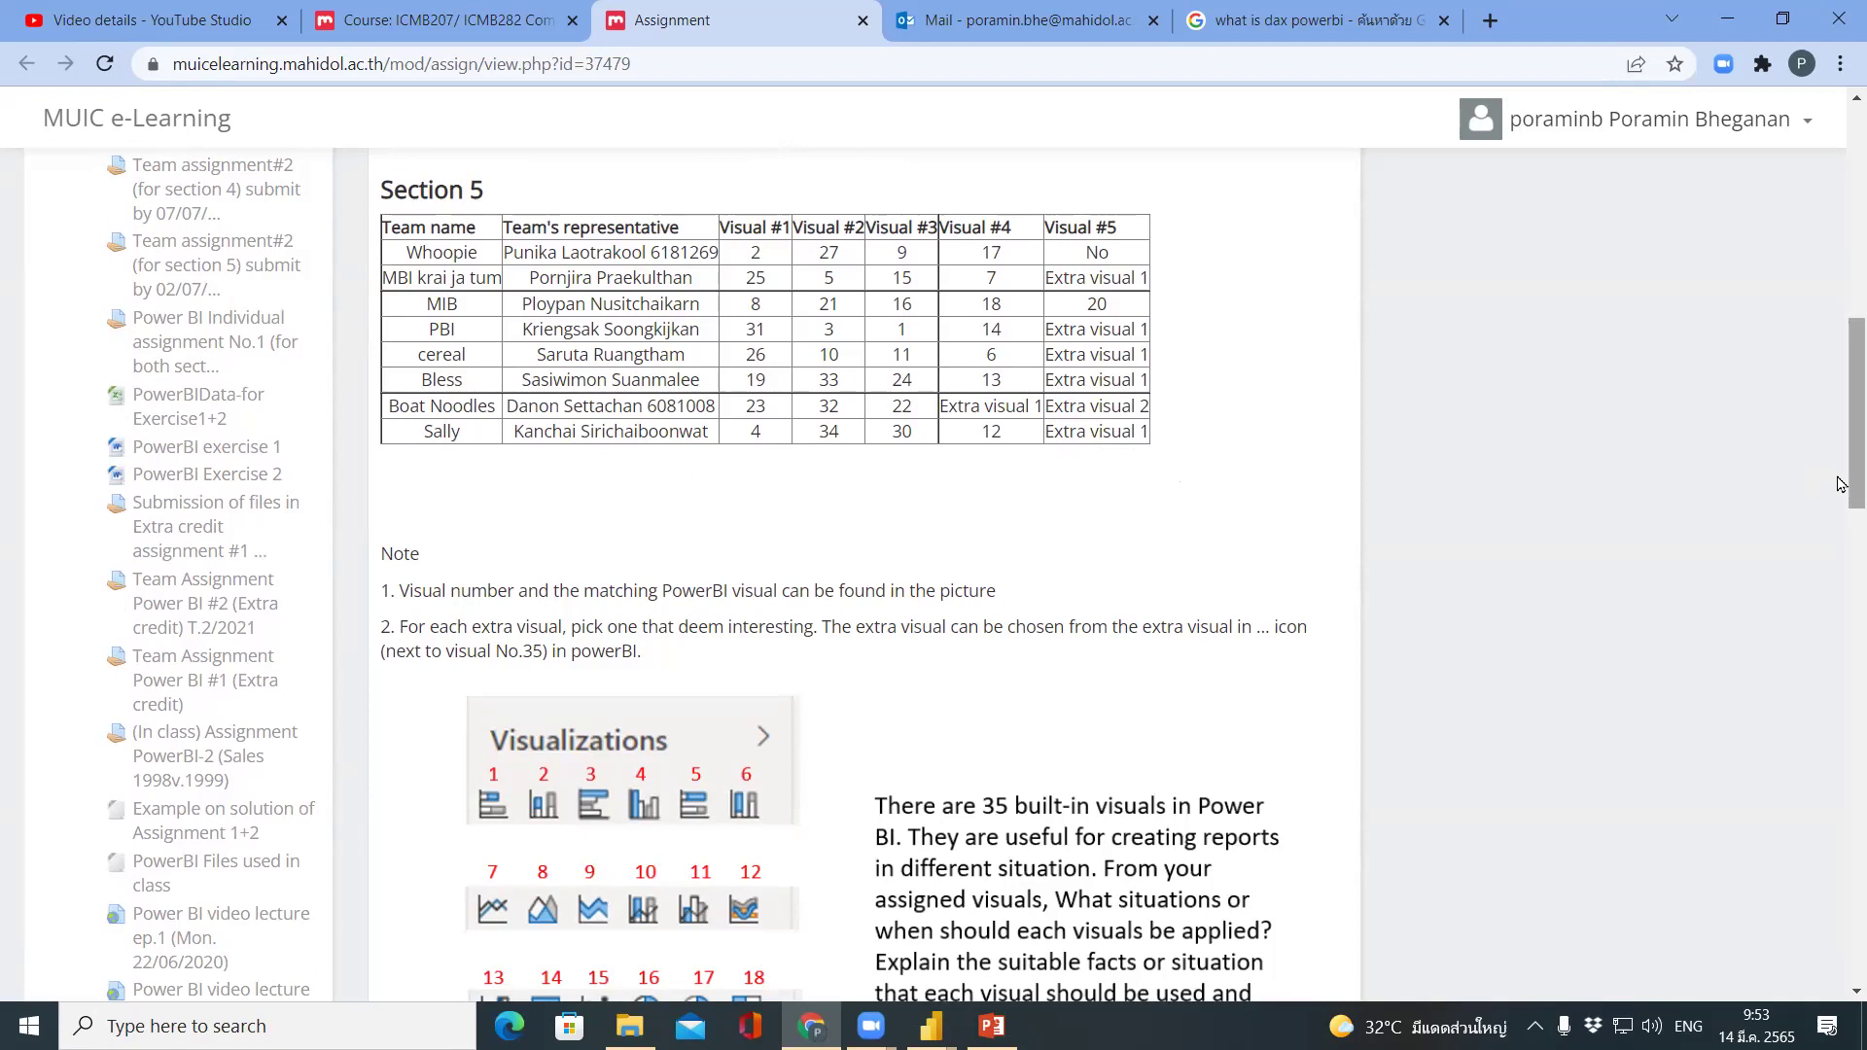
pyautogui.moveTo(1841, 483); pyautogui.dragTo(1841, 261)
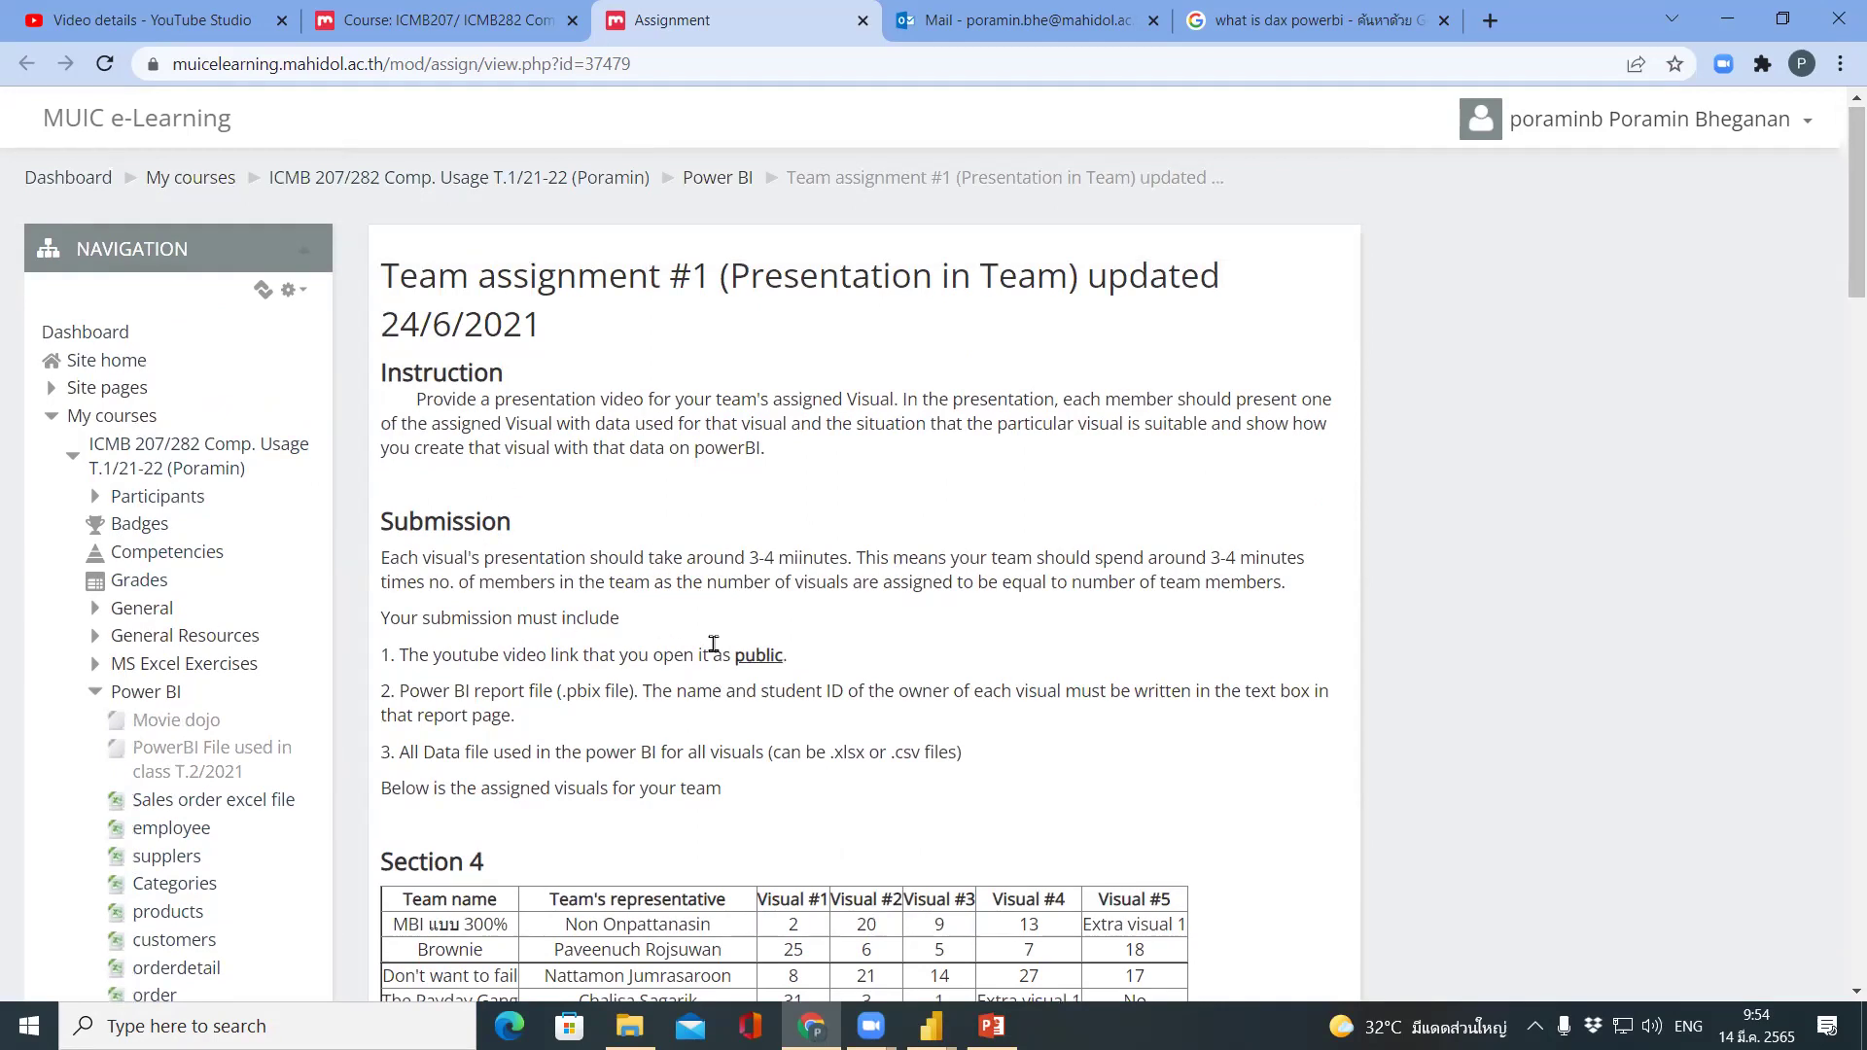
pyautogui.moveTo(1841, 284); pyautogui.dragTo(1841, 370)
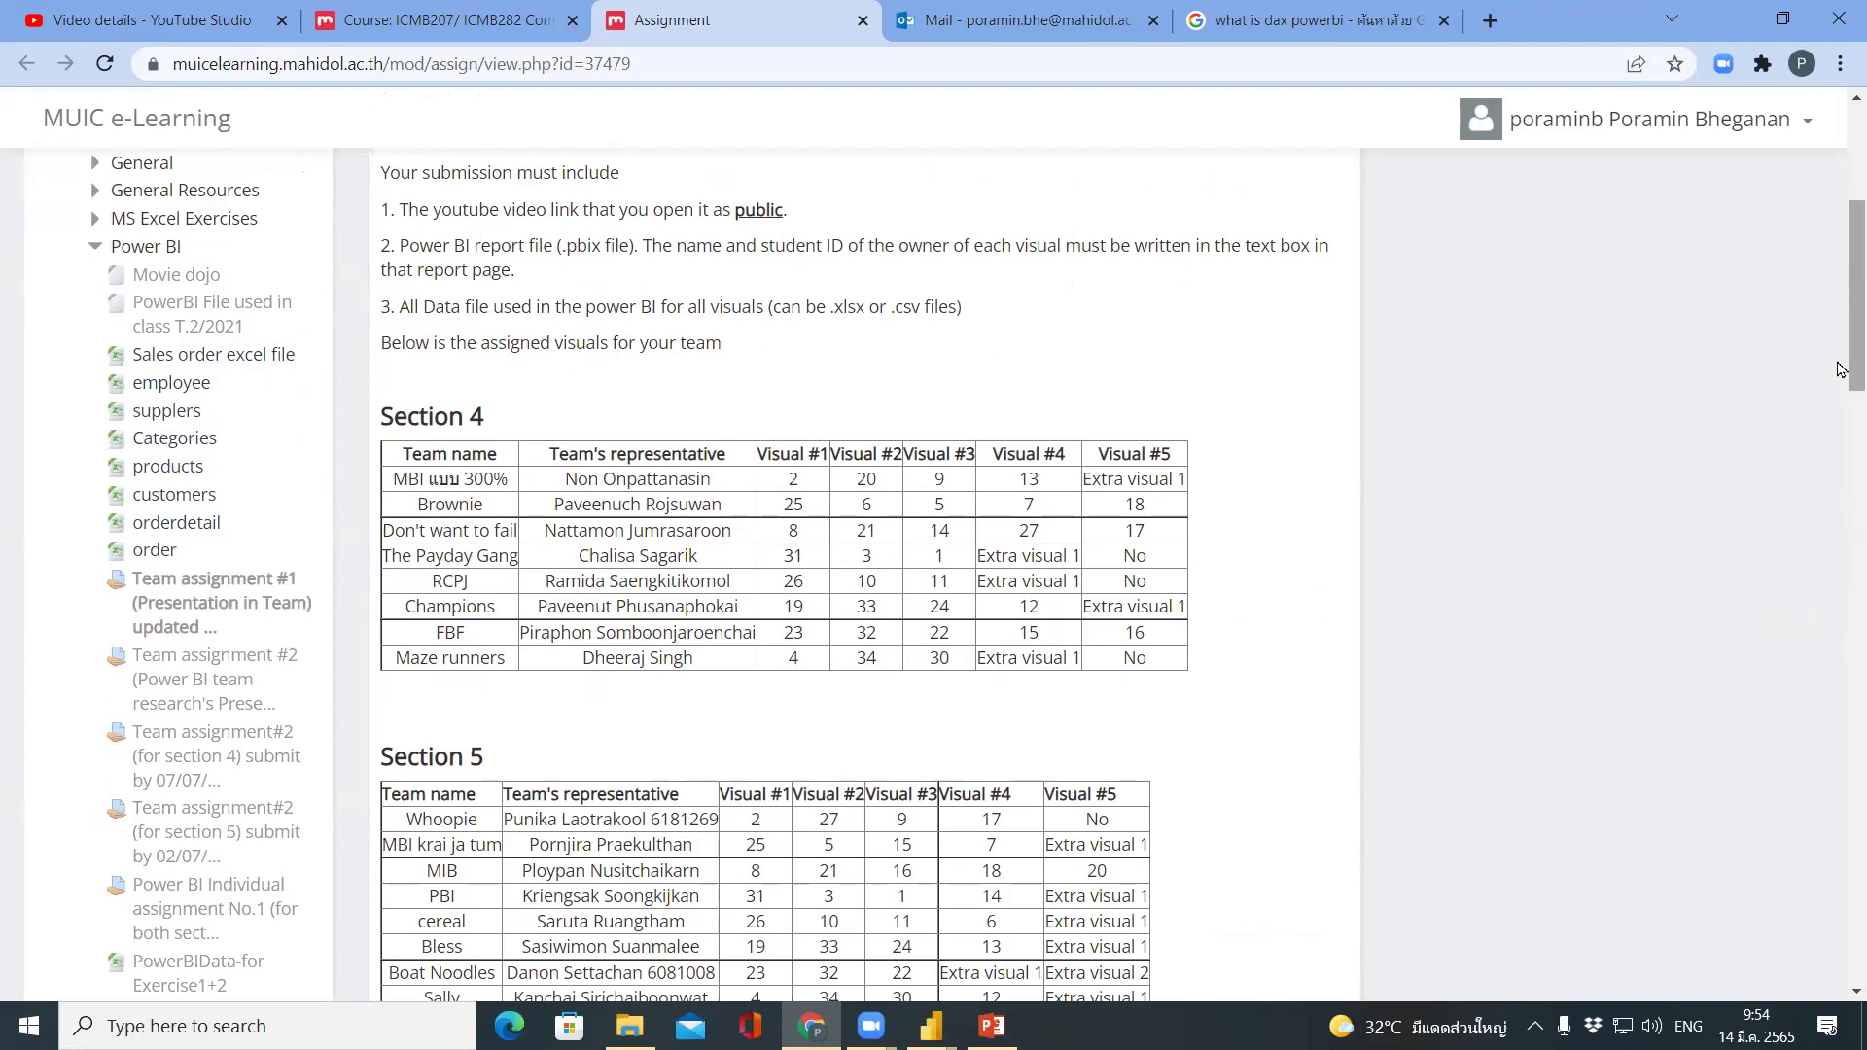
pyautogui.moveTo(1839, 378); pyautogui.dragTo(1823, 97)
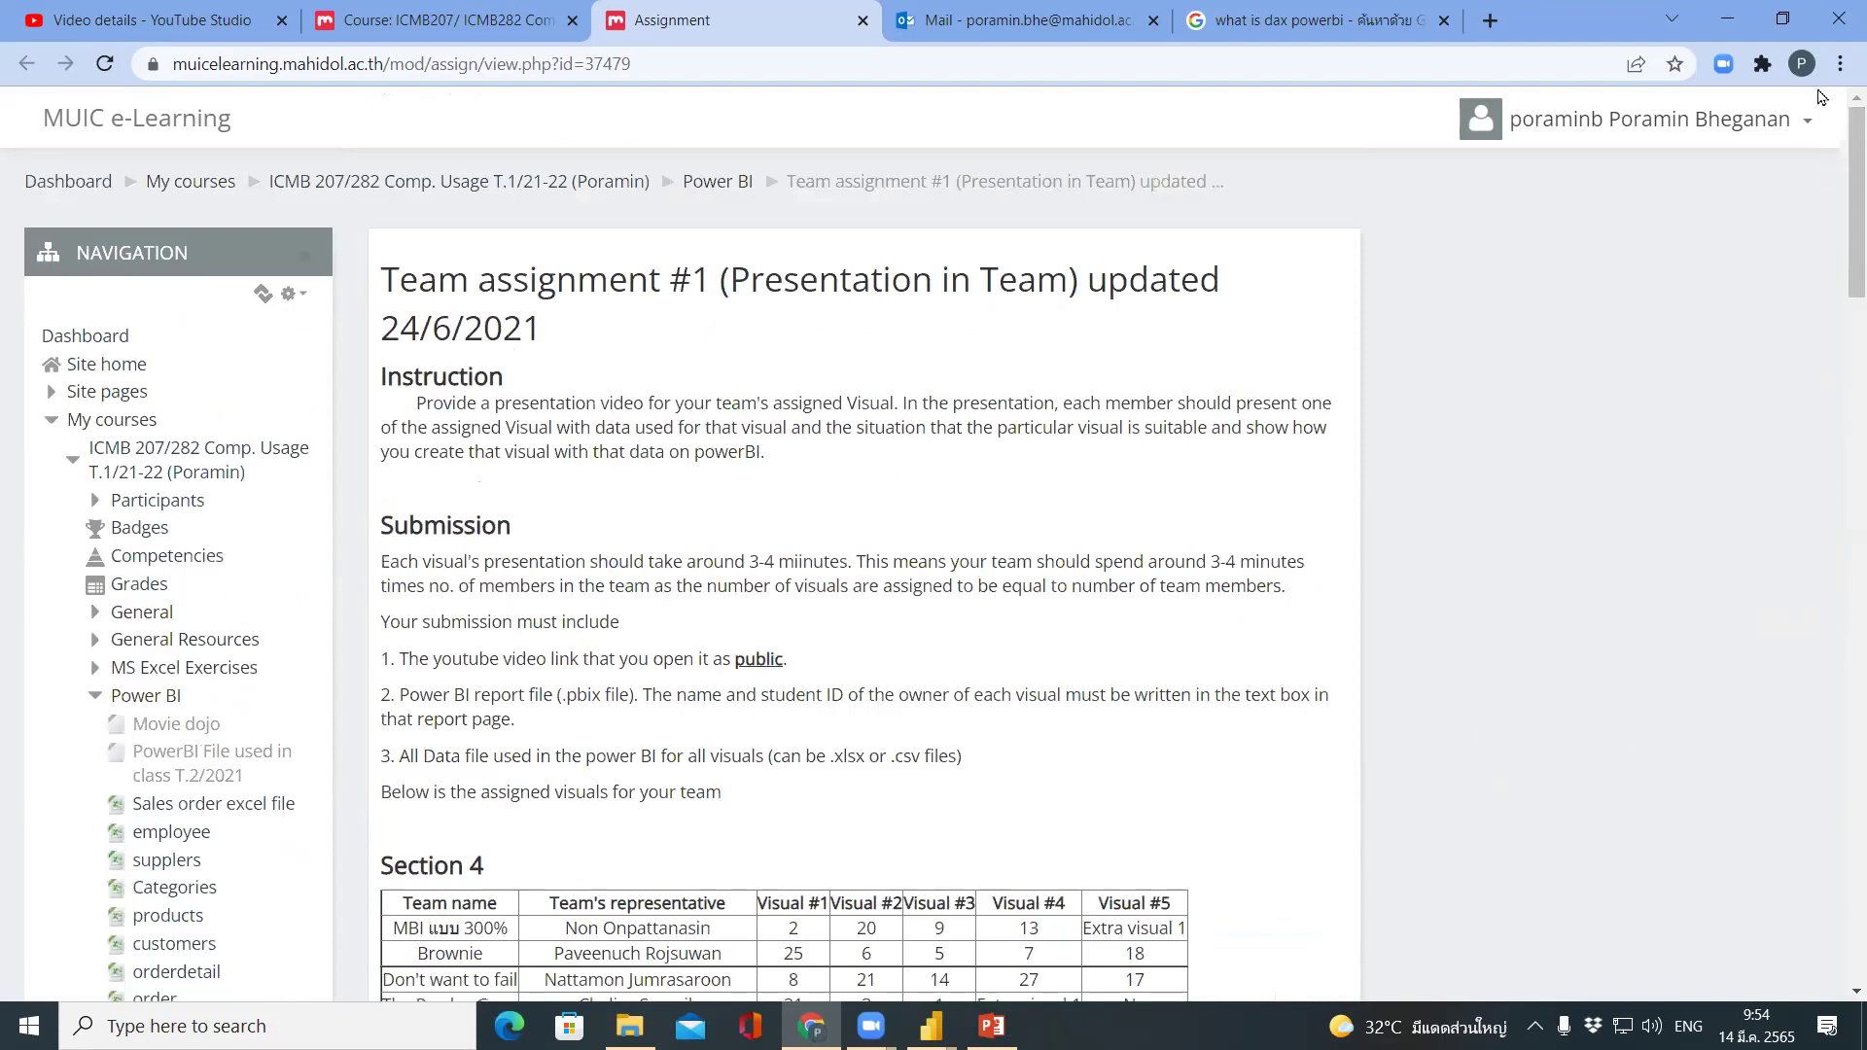